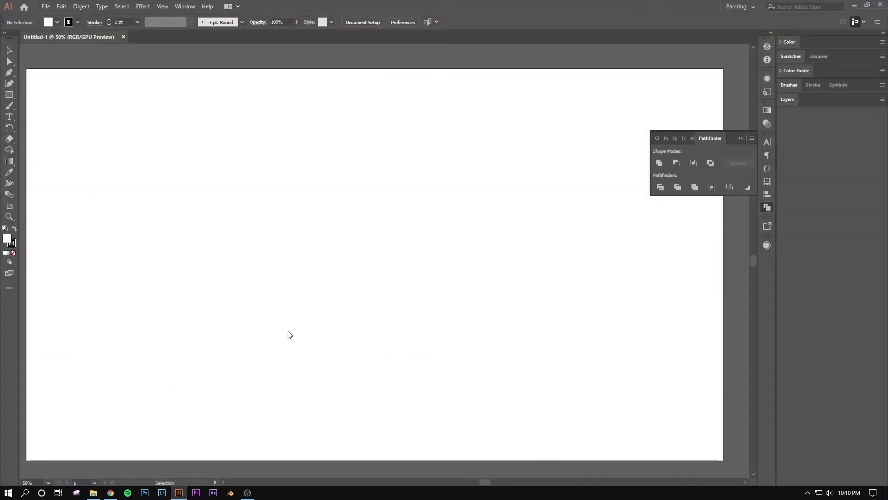
# - Place the downloaded portrait JPG from Chrome's download bar onto the Illustrator artboard
pyautogui.moveTo(75, 481); pyautogui.dragTo(287, 333)
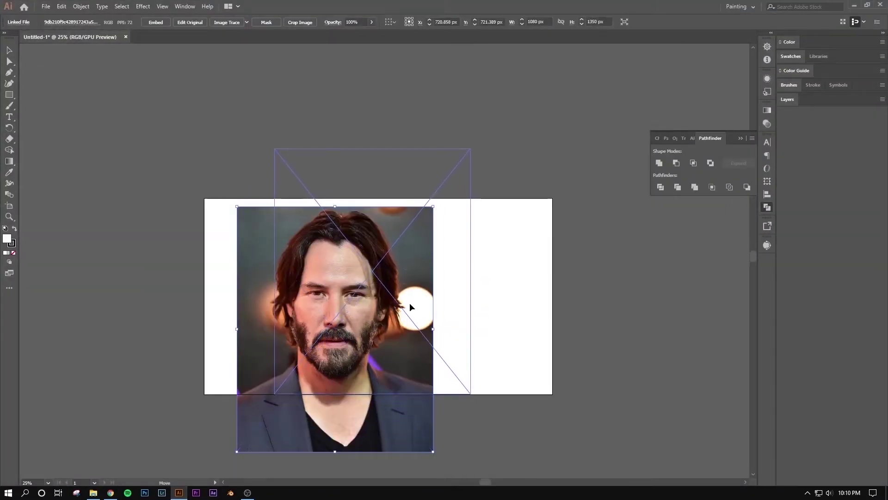
# - Move the portrait onto the artboard, fade it to 79% opacity, and zoom in on the face
pyautogui.moveTo(413, 306)
pyautogui.mouseDown()
pyautogui.moveTo(415, 340)
pyautogui.moveTo(420, 332)
pyautogui.mouseUp()
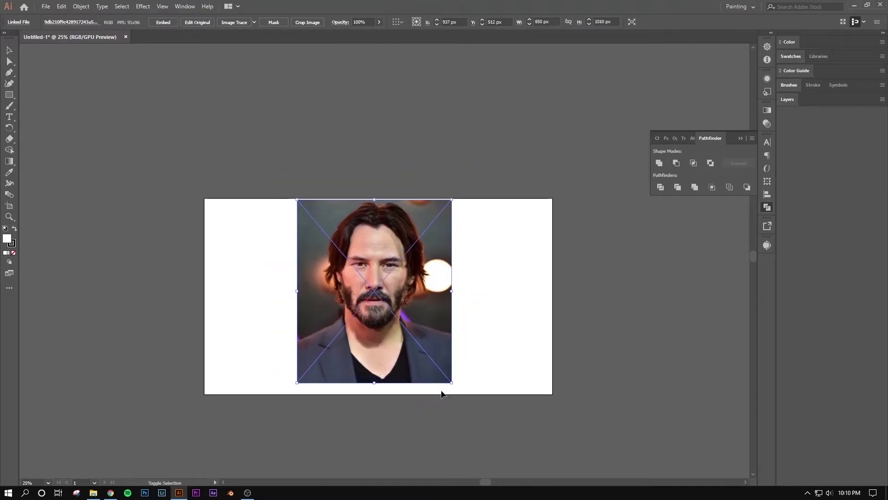
pyautogui.scroll(1, 402, 307)
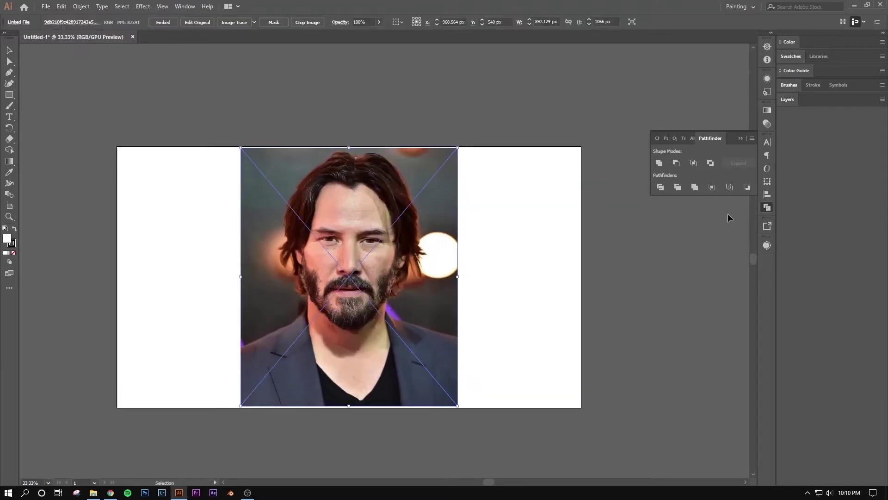
pyautogui.click(745, 120)
pyautogui.click(734, 134)
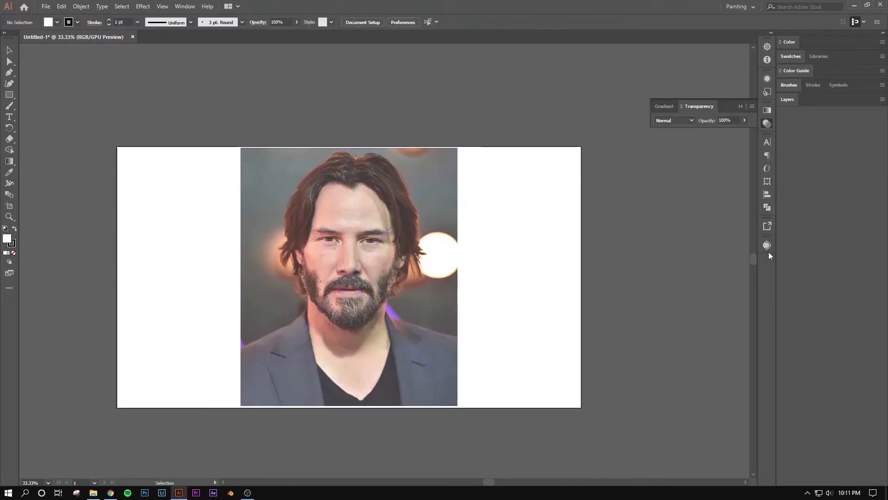
pyautogui.scroll(-1, 476, 278)
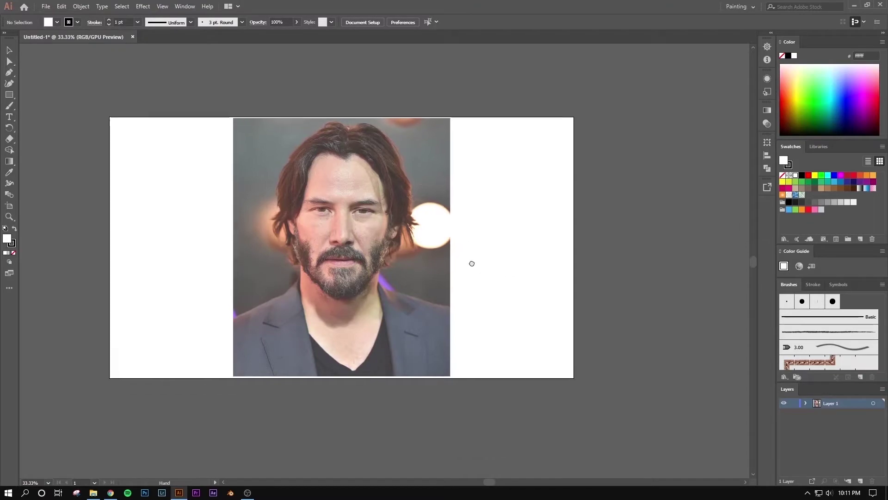
pyautogui.scroll(1, 470, 270)
pyautogui.scroll(1, 345, 280)
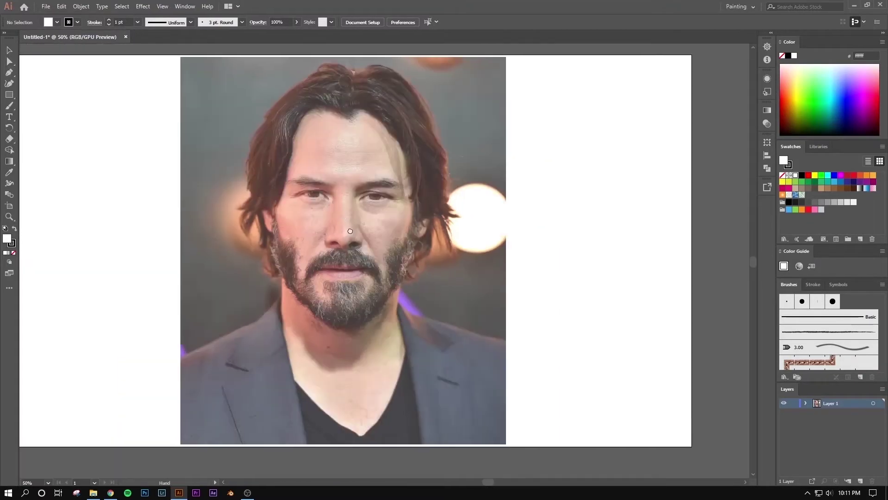
pyautogui.scroll(2, 356, 240)
pyautogui.scroll(3, 357, 241)
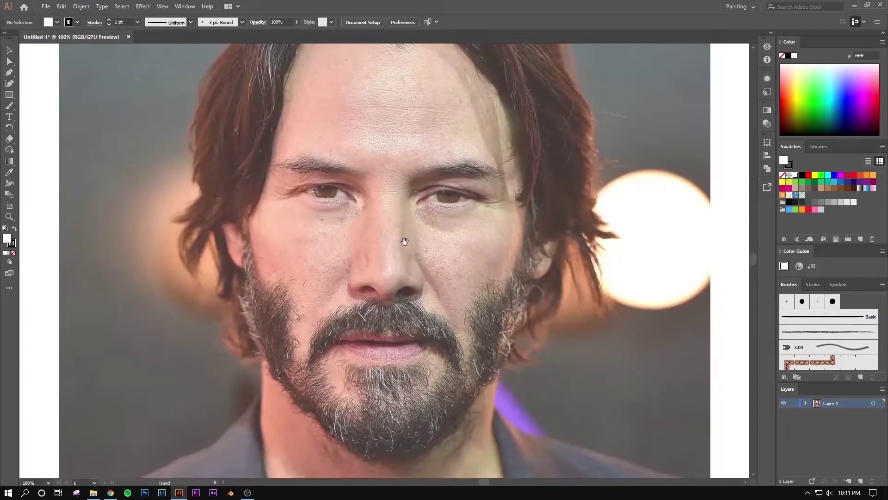
pyautogui.scroll(-2, 393, 238)
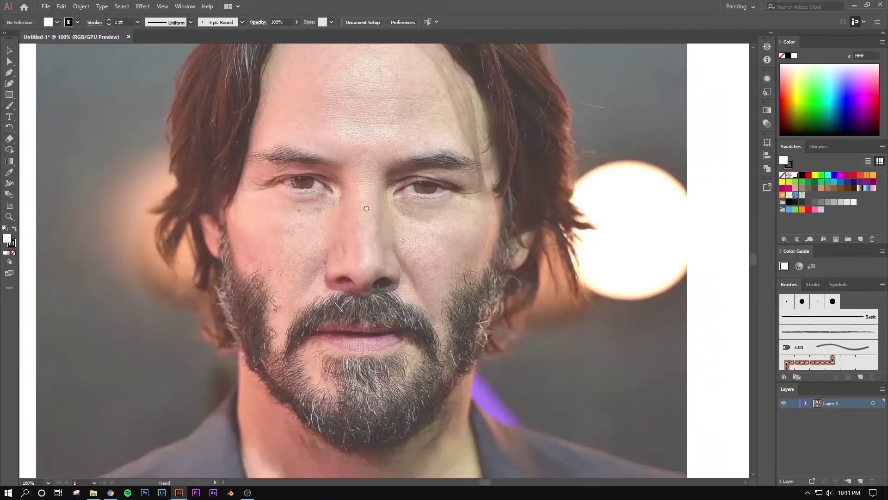
# - Lock the photo layer (Layer 1) and add a new Layer 2 above it
pyautogui.click(793, 403)
pyautogui.click(860, 481)
pyautogui.rightClick(356, 242)
pyautogui.click(353, 243)
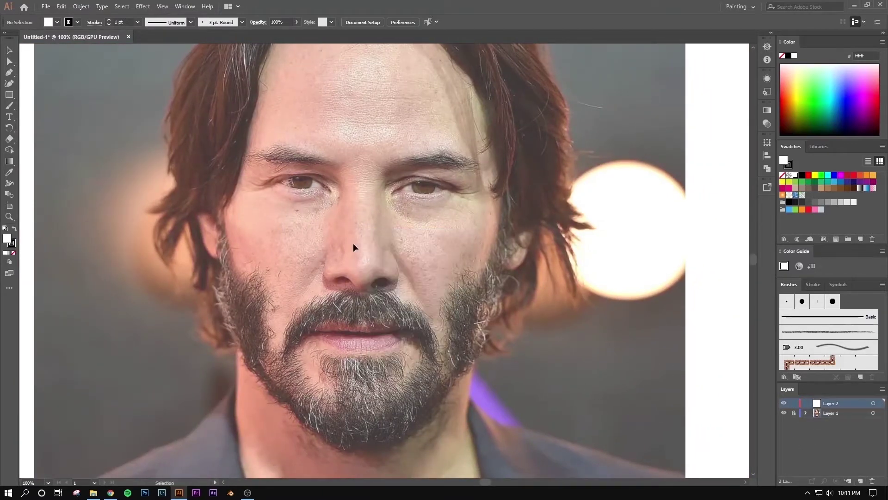
pyautogui.rightClick(359, 239)
pyautogui.press('Escape')
# - Draw a horizontal line 200 px long at a 0° angle with the Line Segment tool
pyautogui.moveTo(9, 94); pyautogui.dragTo(37, 92)
pyautogui.click(412, 198)
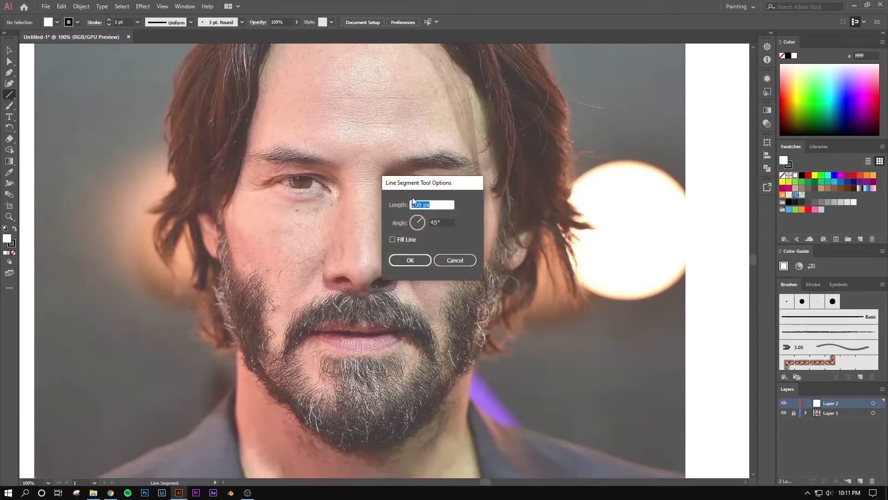
pyautogui.press('Tab')
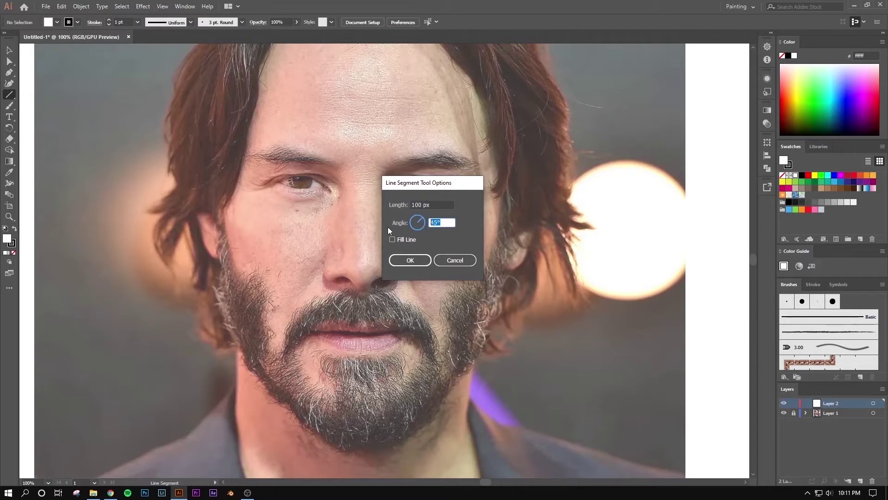
pyautogui.write('0')
pyautogui.hotkey('shift', 'Tab')
pyautogui.write('200')
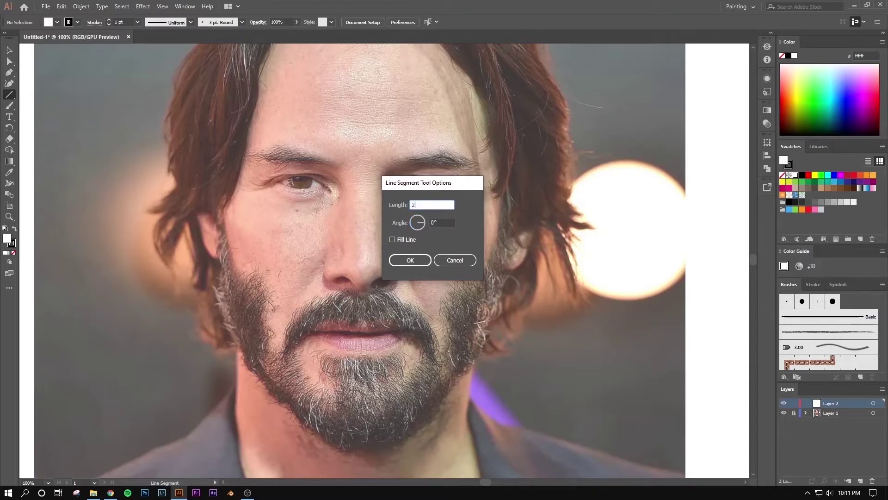
pyautogui.click(410, 260)
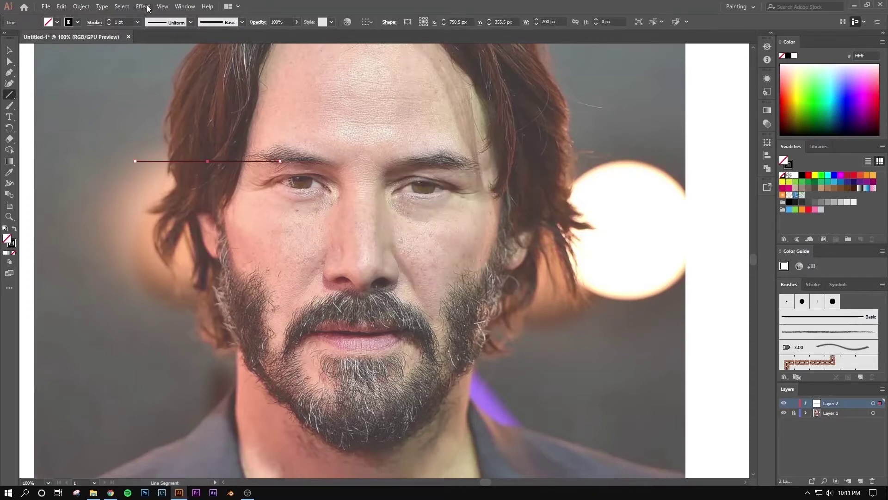
# - Give the line a tapered width profile, save it as art brush 'Lines', then delete it
pyautogui.click(170, 25)
pyautogui.click(175, 55)
pyautogui.click(861, 377)
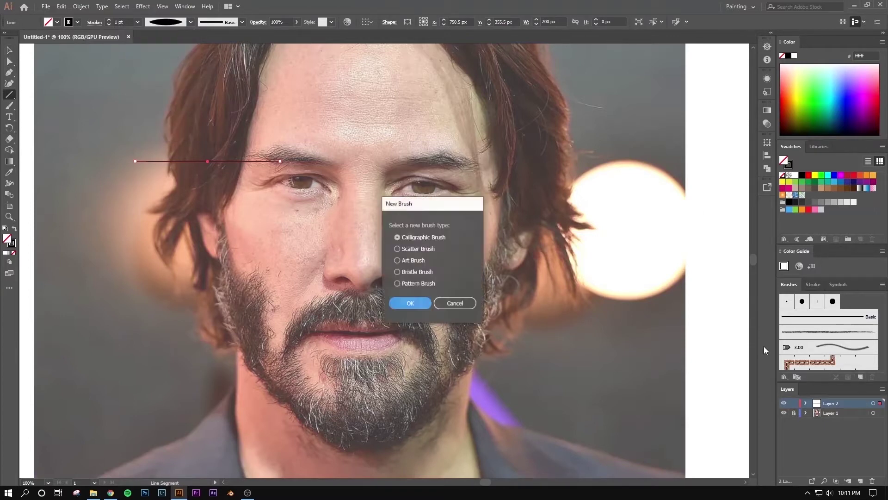
pyautogui.click(398, 260)
pyautogui.click(410, 302)
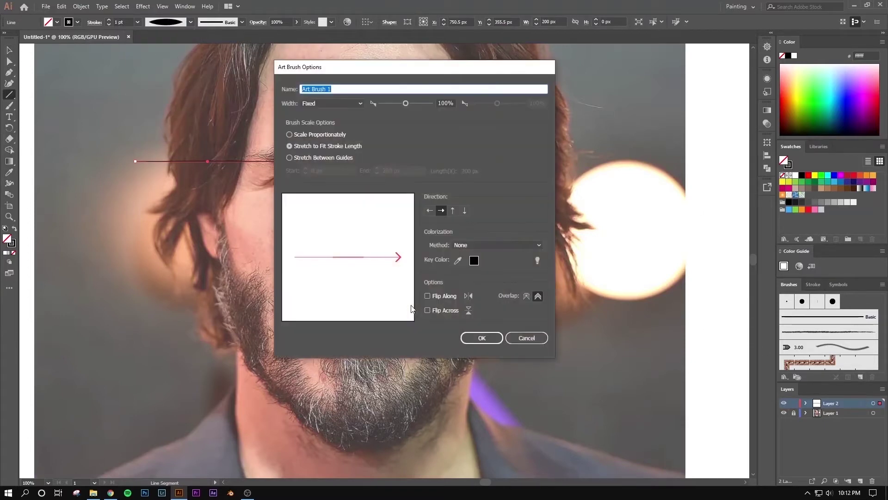
pyautogui.write('Lines')
pyautogui.press('Return')
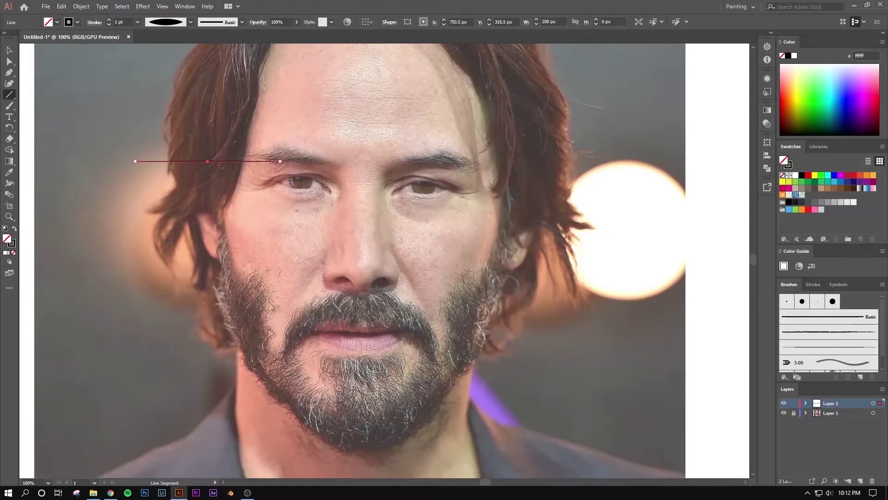
pyautogui.press('Delete')
# - Select the Paintbrush, confirm its settings, and paint then undo a few test strokes
pyautogui.click(9, 106)
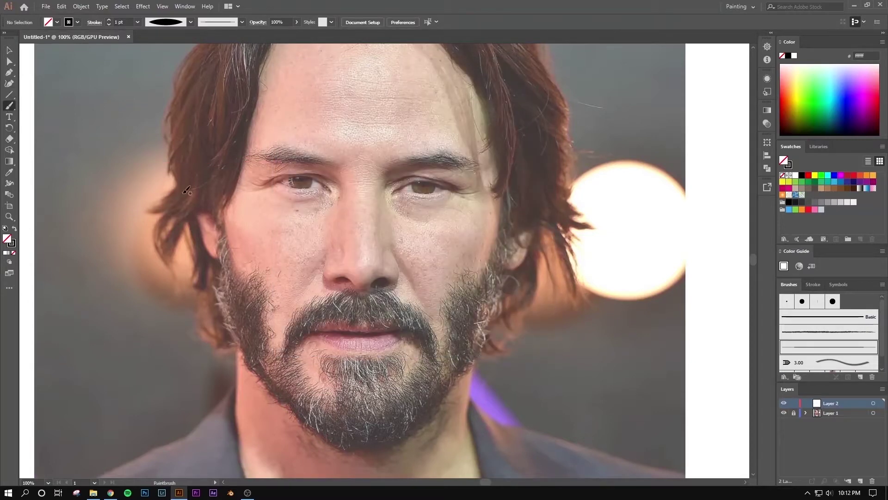
pyautogui.doubleClick(7, 107)
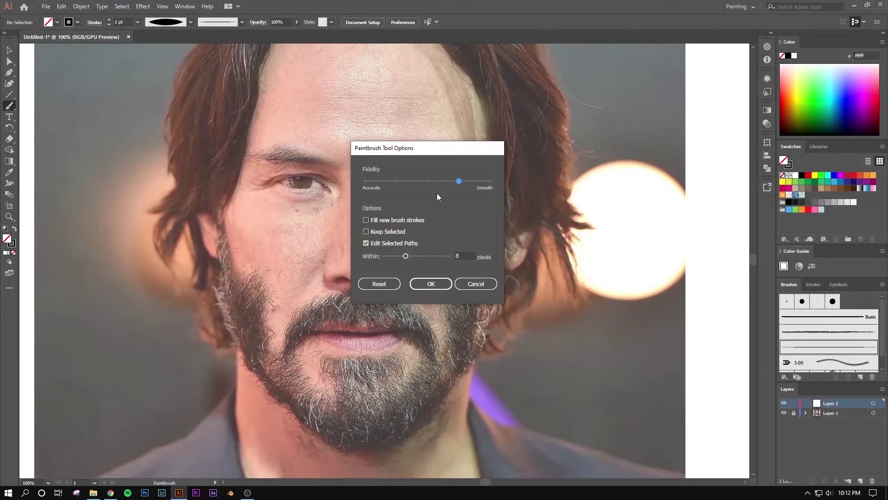
pyautogui.click(427, 275)
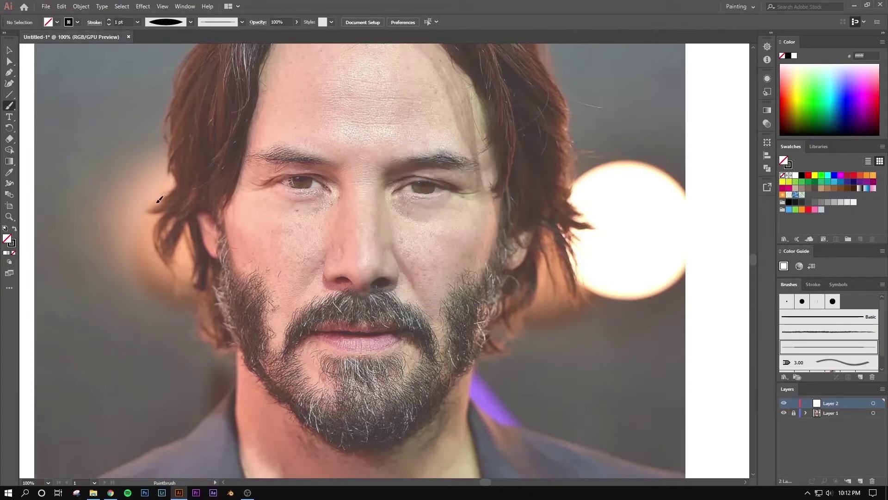
pyautogui.moveTo(155, 108); pyautogui.dragTo(183, 170)
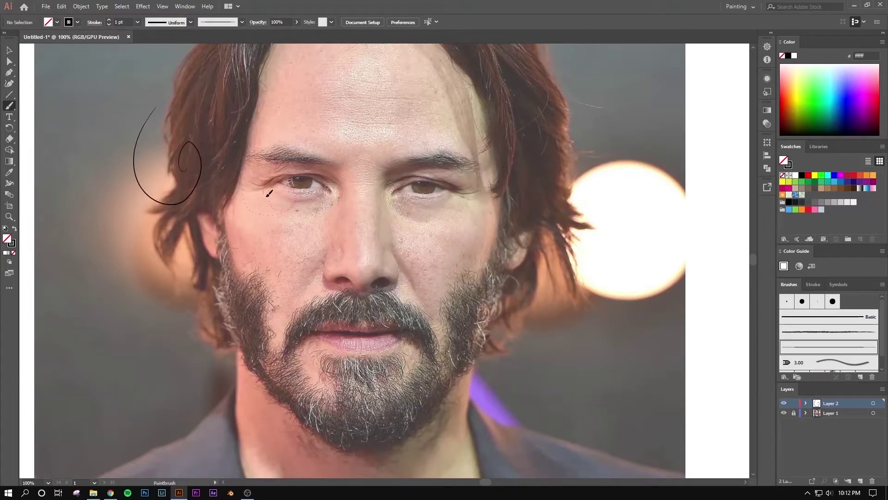
pyautogui.moveTo(297, 195); pyautogui.dragTo(270, 192)
pyautogui.hotkey('ctrl', 'z')
pyautogui.moveTo(187, 246); pyautogui.dragTo(248, 167)
pyautogui.hotkey('ctrl', 'z')
pyautogui.hotkey('ctrl', 'z')
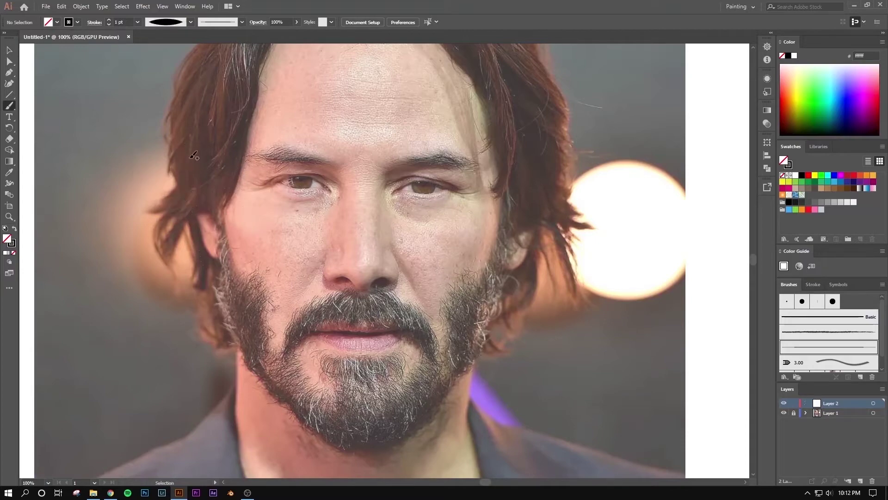
pyautogui.scroll(-2, 300, 158)
# - Trace the first eye's upper eyelid crease and lid lines, redrawing the outer lid stroke
pyautogui.scroll(-1, 300, 158)
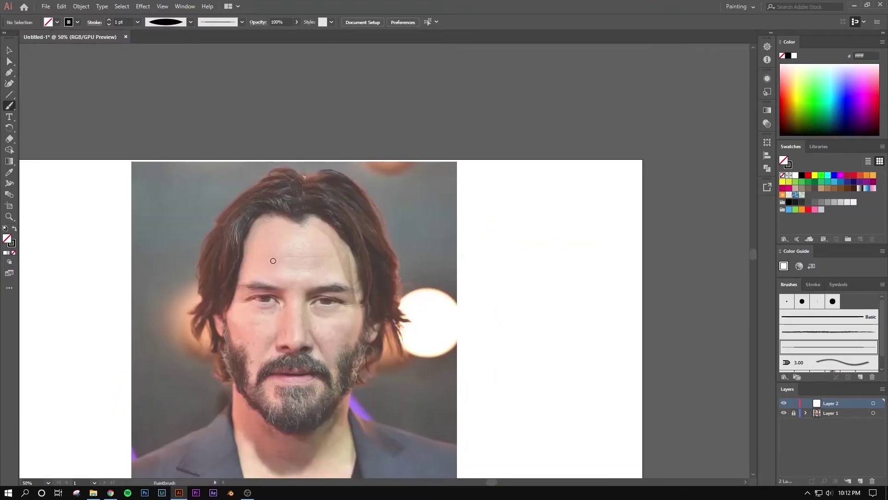
pyautogui.scroll(-2, 273, 259)
pyautogui.scroll(3, 277, 241)
pyautogui.scroll(6, 323, 231)
pyautogui.hscroll(-3, 323, 230)
pyautogui.scroll(-1, 323, 231)
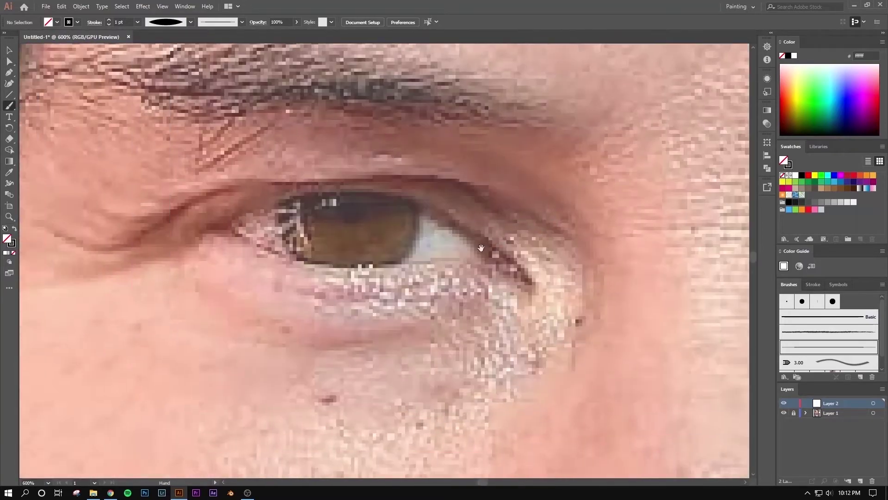
pyautogui.moveTo(65, 232); pyautogui.dragTo(183, 202)
pyautogui.moveTo(338, 181); pyautogui.dragTo(456, 184)
pyautogui.moveTo(502, 215); pyautogui.dragTo(560, 228)
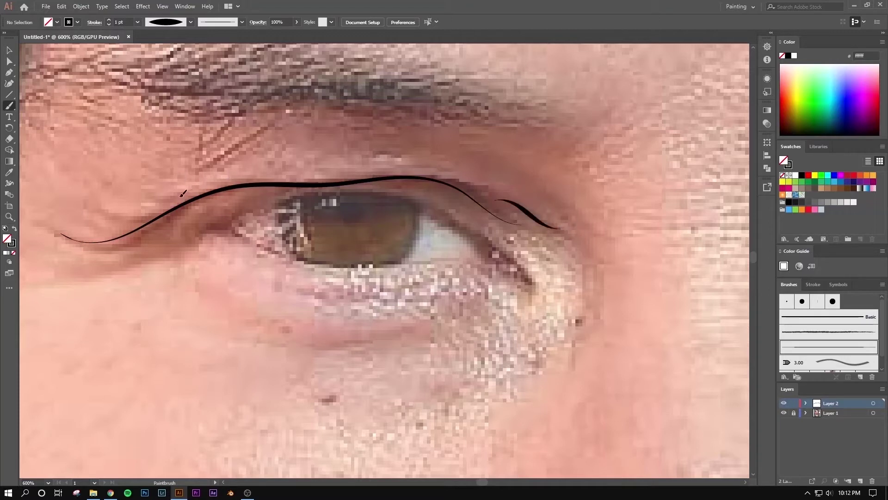
pyautogui.moveTo(190, 190); pyautogui.dragTo(94, 215)
pyautogui.hotkey('ctrl', 'z')
pyautogui.moveTo(190, 189); pyautogui.dragTo(94, 201)
# - Trace the eye's upper edge, lower lid, inner corner and the iris's right edge
pyautogui.moveTo(212, 253); pyautogui.dragTo(242, 198)
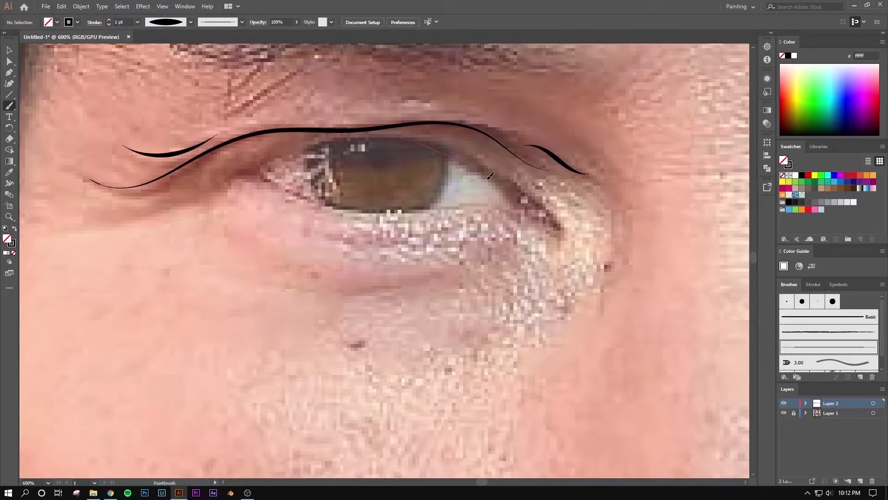
pyautogui.moveTo(565, 226); pyautogui.dragTo(562, 228)
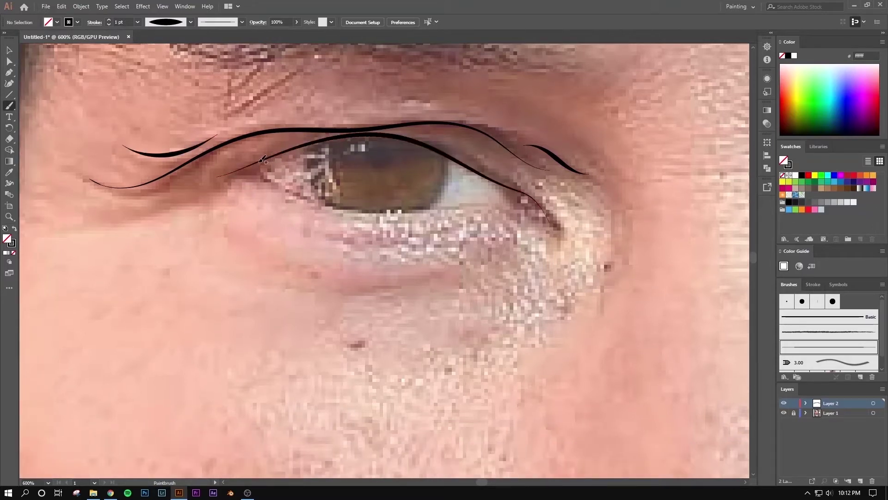
pyautogui.moveTo(384, 213)
pyautogui.mouseDown()
pyautogui.moveTo(515, 204)
pyautogui.moveTo(509, 185)
pyautogui.mouseUp()
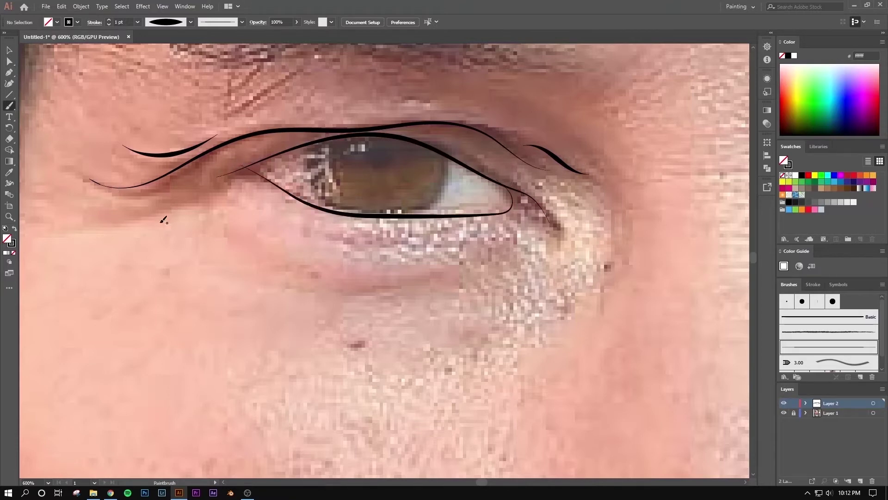
pyautogui.scroll(2, 312, 160)
pyautogui.scroll(1, 312, 161)
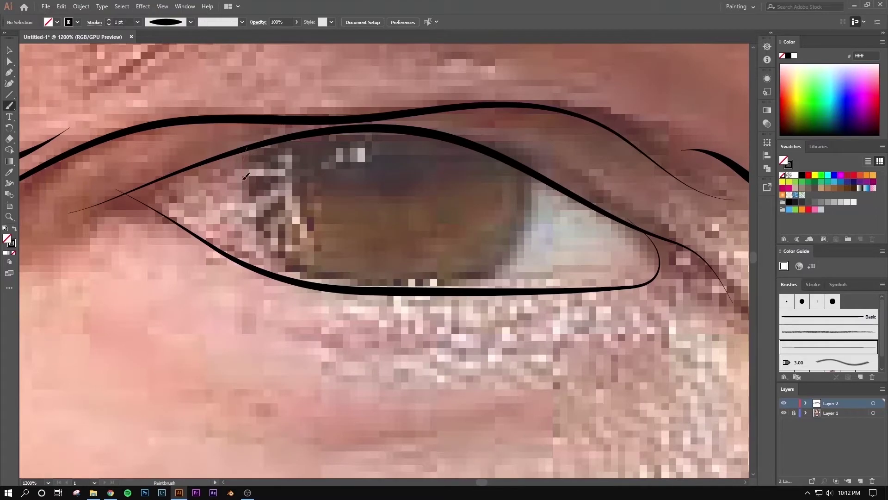
pyautogui.moveTo(326, 277); pyautogui.dragTo(332, 286)
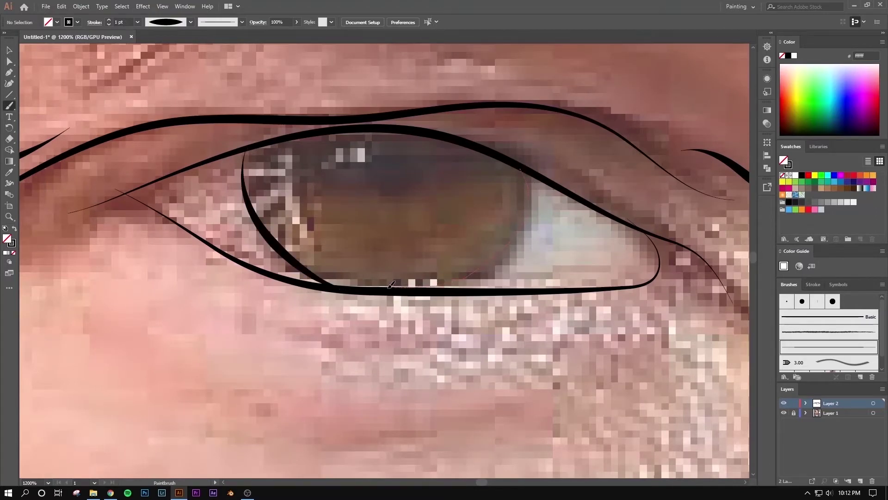
pyautogui.moveTo(390, 285); pyautogui.dragTo(390, 285)
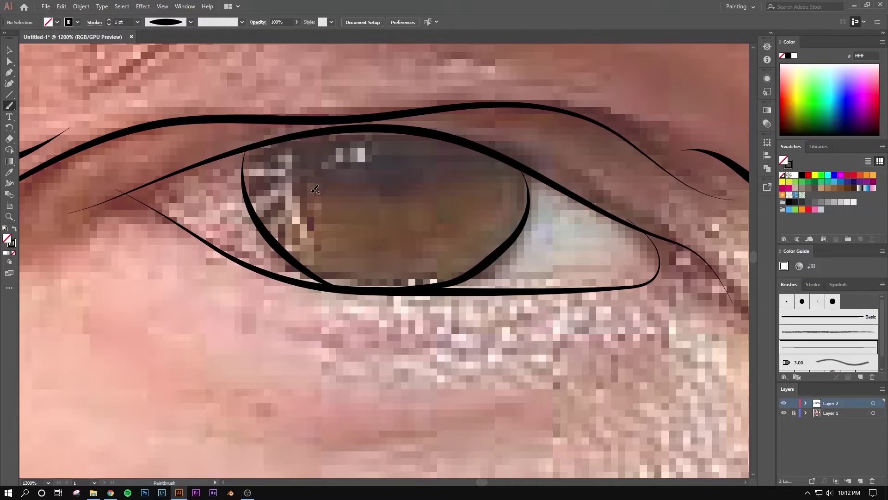
# - Paint two curved brush lines beneath the first eye's lower lid
pyautogui.scroll(-4, 363, 201)
pyautogui.moveTo(361, 205); pyautogui.dragTo(310, 225)
pyautogui.scroll(1, 311, 225)
pyautogui.scroll(1, 319, 245)
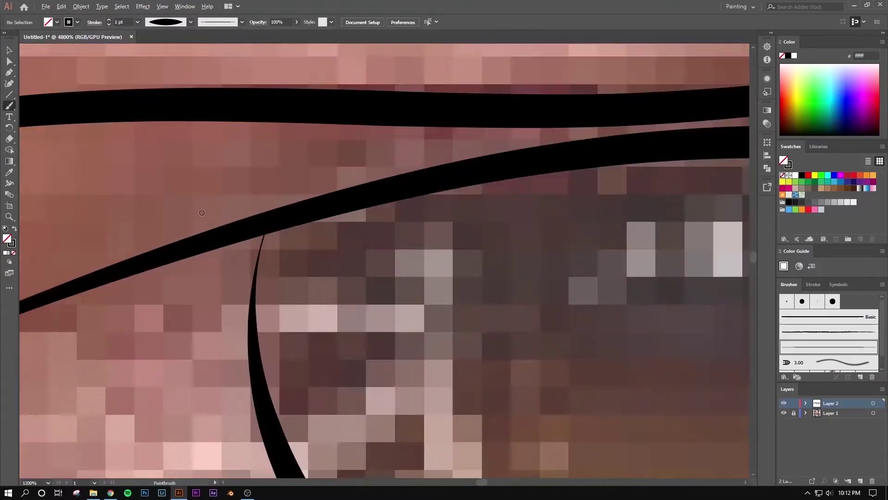
pyautogui.scroll(1, 328, 269)
pyautogui.scroll(2, 343, 300)
pyautogui.scroll(-4, 345, 305)
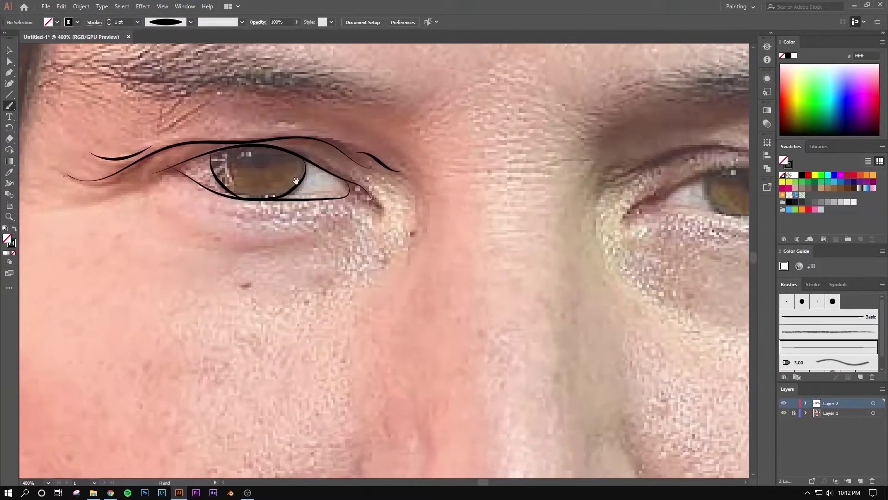
pyautogui.scroll(1, 327, 206)
pyautogui.scroll(-1, 327, 206)
pyautogui.scroll(-1, 326, 206)
pyautogui.scroll(4, 296, 212)
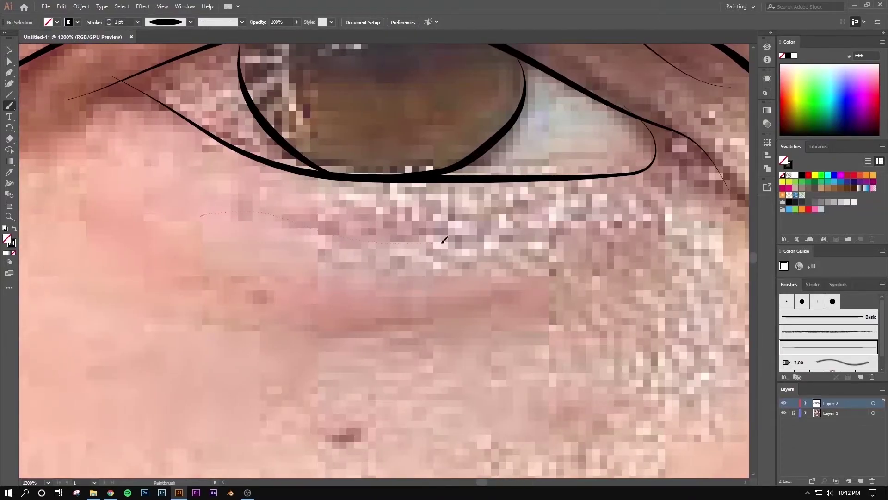
pyautogui.moveTo(444, 239); pyautogui.dragTo(539, 212)
pyautogui.scroll(-2, 437, 227)
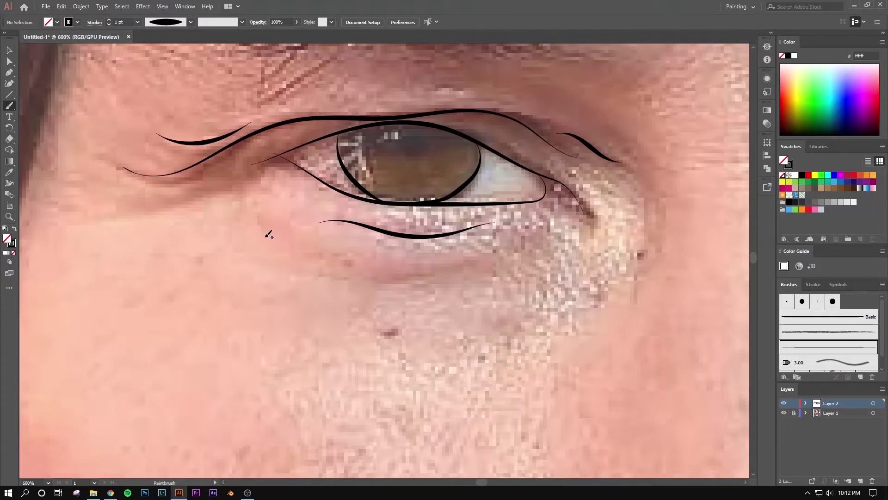
pyautogui.moveTo(437, 266); pyautogui.dragTo(443, 262)
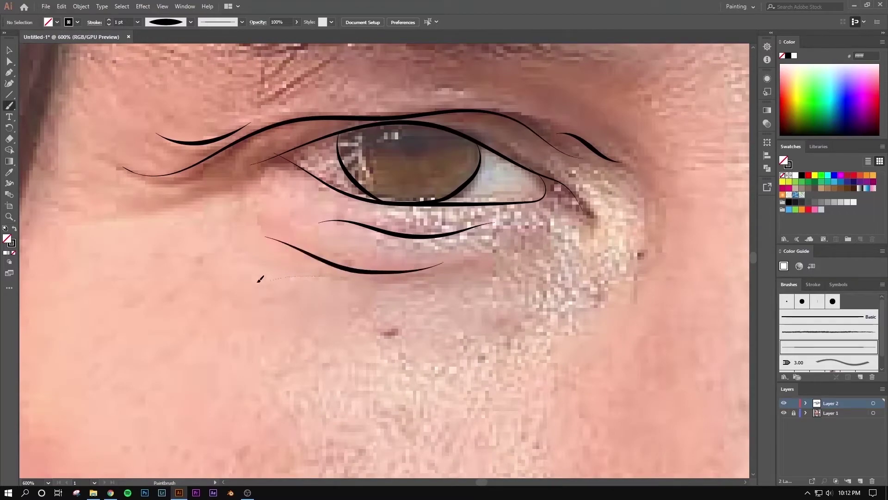
pyautogui.moveTo(260, 279); pyautogui.dragTo(203, 286)
pyautogui.scroll(-3, 185, 292)
pyautogui.scroll(3, 278, 187)
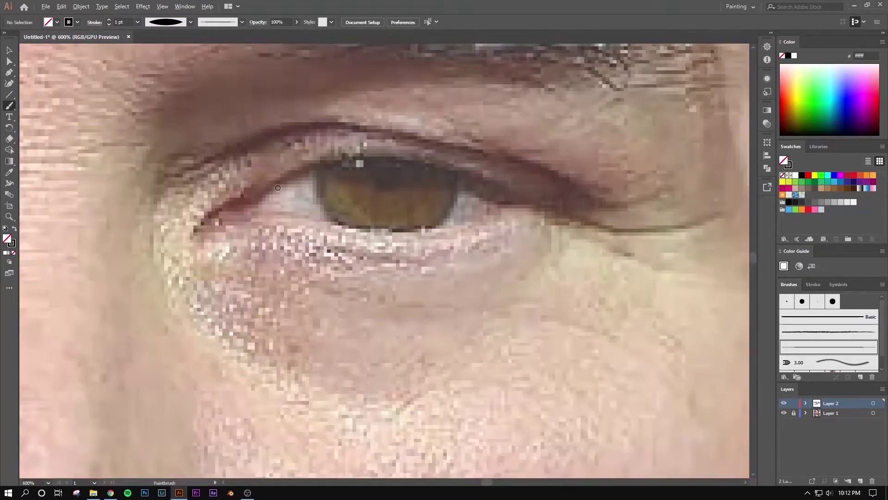
# - Trace the second eye's upper eyelid out to the outer corner and the crease along the lid
pyautogui.moveTo(162, 185); pyautogui.dragTo(383, 138)
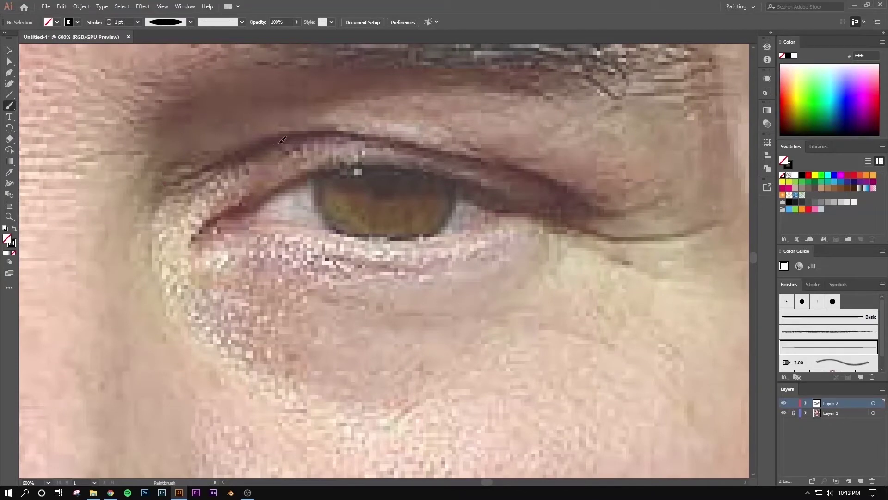
pyautogui.moveTo(451, 160); pyautogui.dragTo(479, 164)
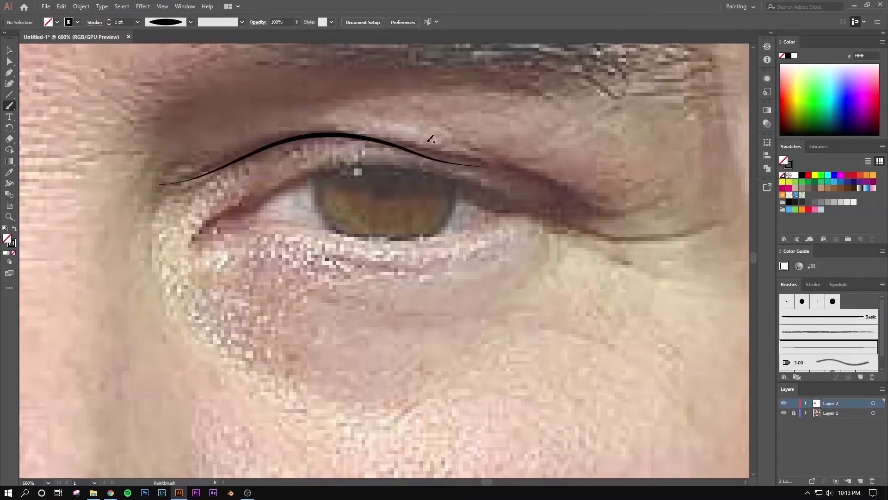
pyautogui.moveTo(627, 205); pyautogui.dragTo(692, 193)
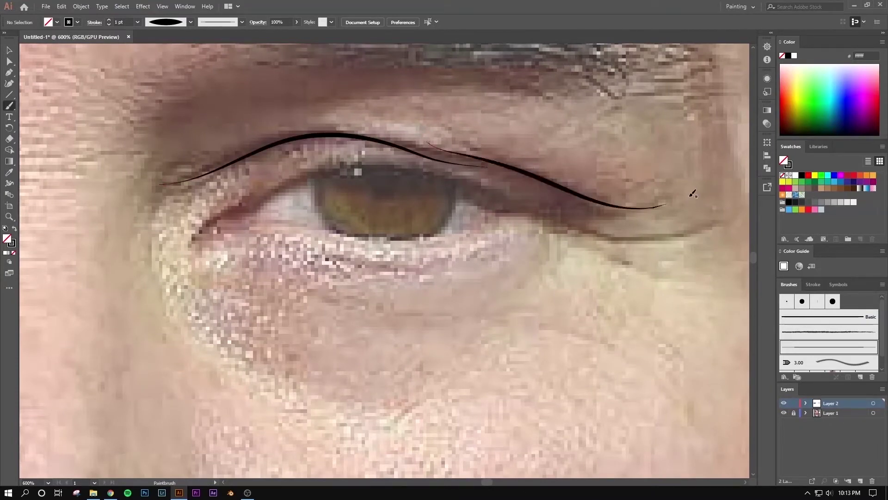
pyautogui.moveTo(438, 172); pyautogui.dragTo(466, 186)
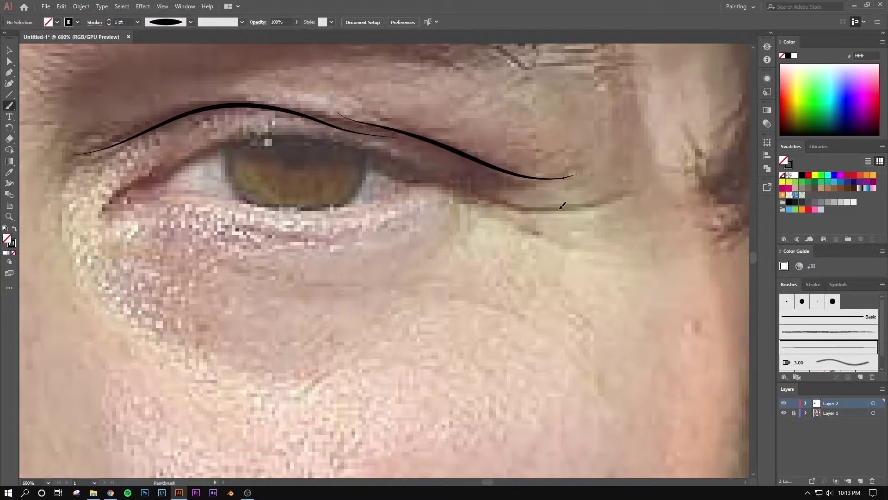
pyautogui.moveTo(563, 205); pyautogui.dragTo(601, 209)
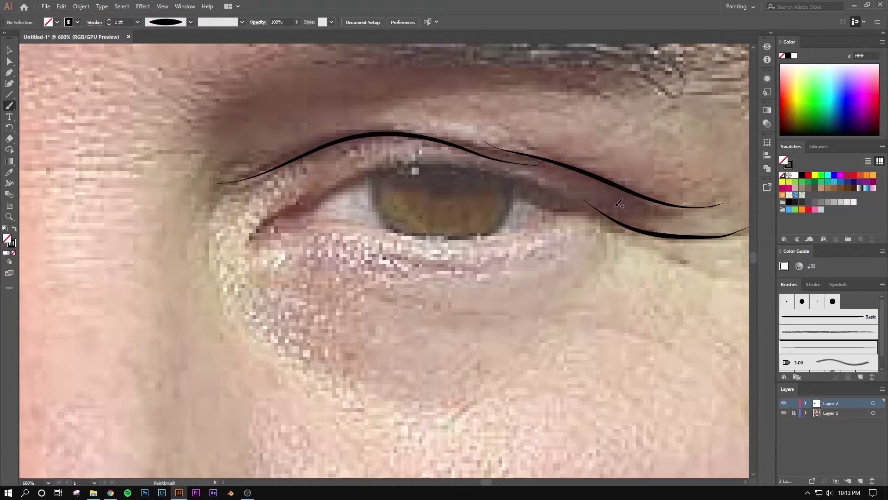
# - Trace the second eye's opening, lower lid and inner corner
pyautogui.moveTo(619, 203); pyautogui.dragTo(578, 198)
pyautogui.moveTo(414, 154); pyautogui.dragTo(326, 192)
pyautogui.moveTo(261, 224); pyautogui.dragTo(251, 239)
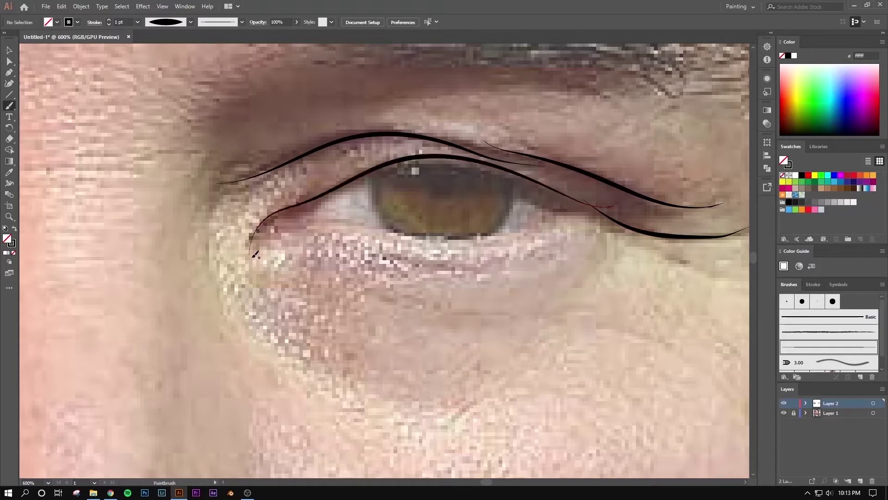
pyautogui.moveTo(322, 225); pyautogui.dragTo(399, 246)
pyautogui.moveTo(602, 202); pyautogui.dragTo(604, 203)
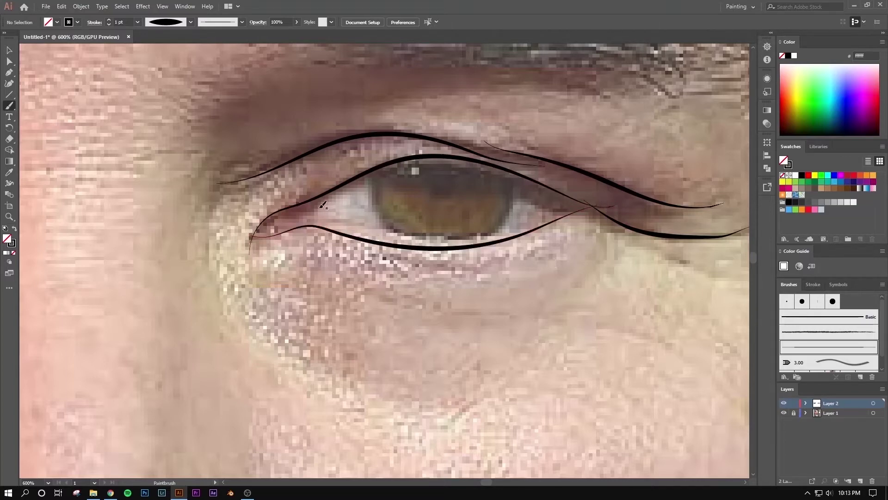
pyautogui.moveTo(315, 221); pyautogui.dragTo(320, 226)
# - Outline the second eye's iris edges, undoing and redrawing strokes until they fit
pyautogui.moveTo(519, 174); pyautogui.dragTo(516, 176)
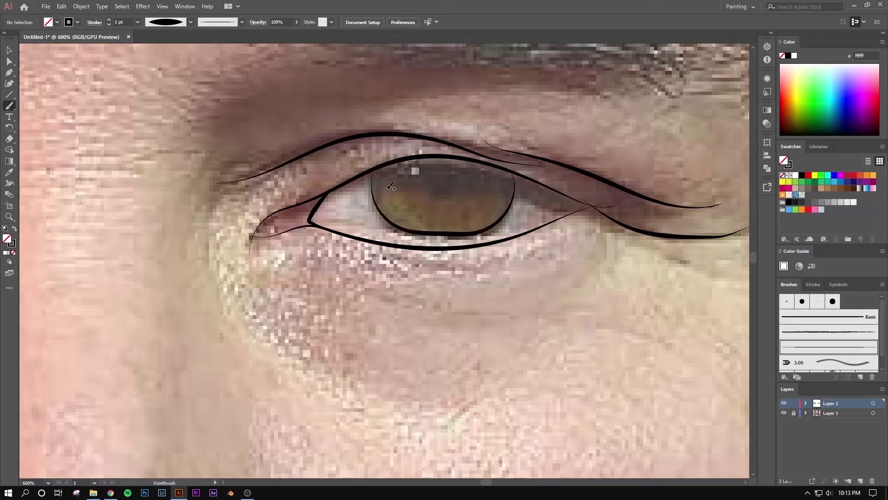
pyautogui.hotkey('ctrl', 'z')
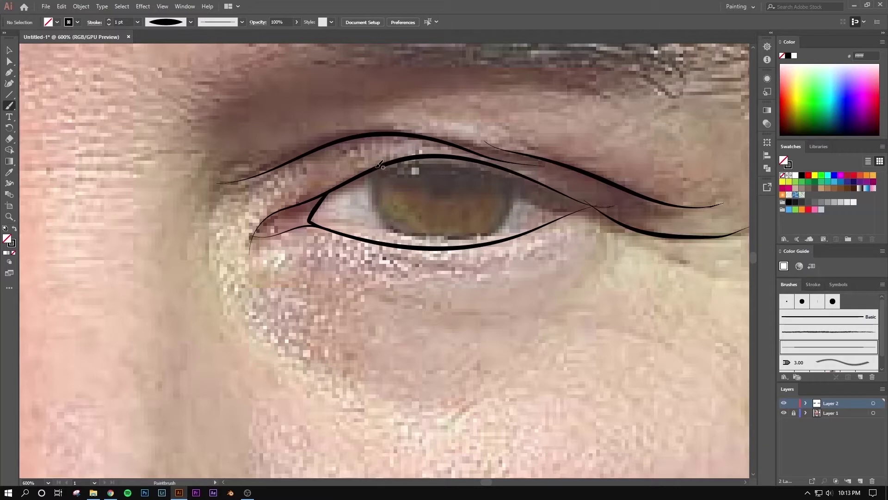
pyautogui.moveTo(377, 167); pyautogui.dragTo(372, 175)
pyautogui.moveTo(406, 241); pyautogui.dragTo(406, 241)
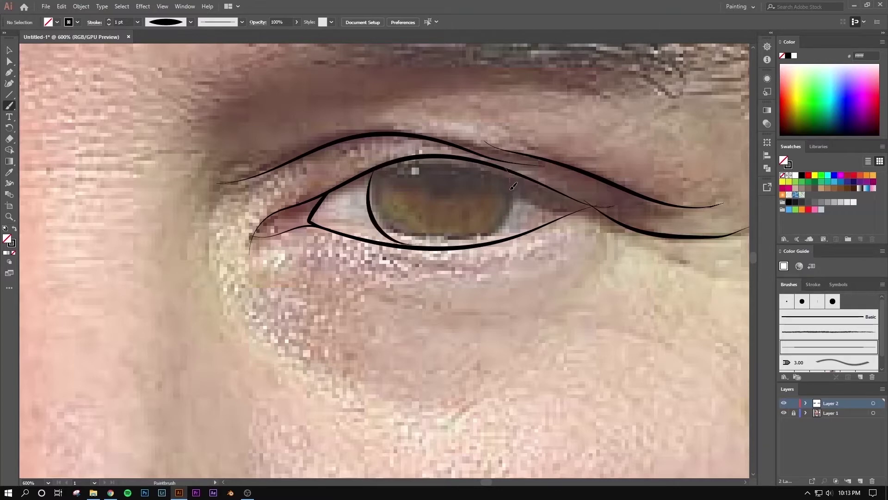
pyautogui.moveTo(509, 166); pyautogui.dragTo(448, 241)
pyautogui.hotkey('ctrl', 'z')
pyautogui.hotkey('ctrl', 'z')
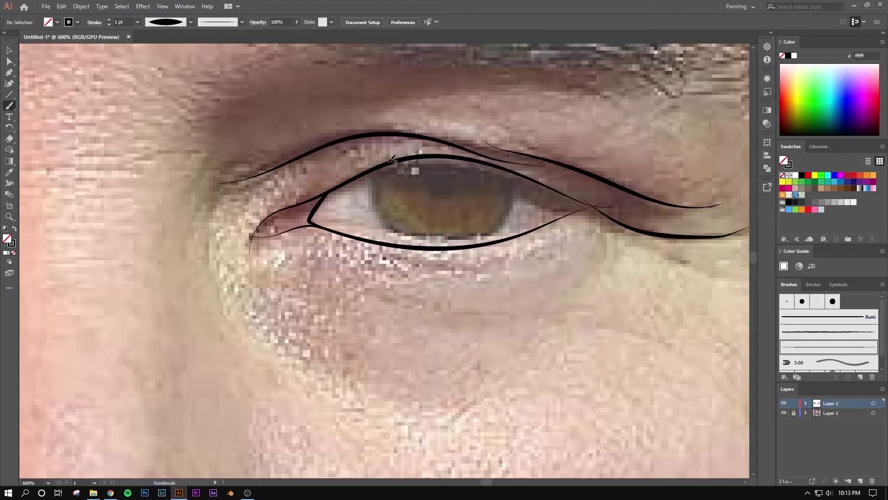
pyautogui.moveTo(413, 244); pyautogui.dragTo(411, 245)
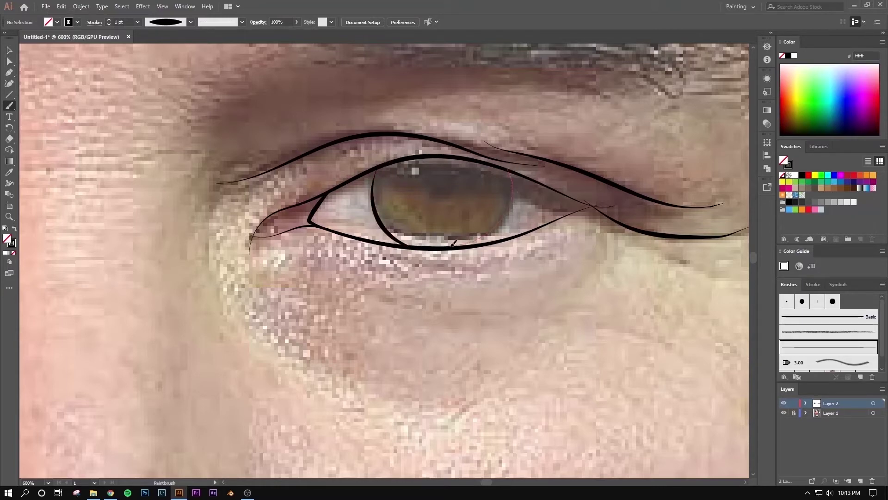
pyautogui.moveTo(484, 235)
pyautogui.mouseDown()
pyautogui.moveTo(434, 243)
pyautogui.moveTo(500, 225)
pyautogui.mouseUp()
pyautogui.hotkey('ctrl', '=')
pyautogui.hotkey('ctrl', 'z')
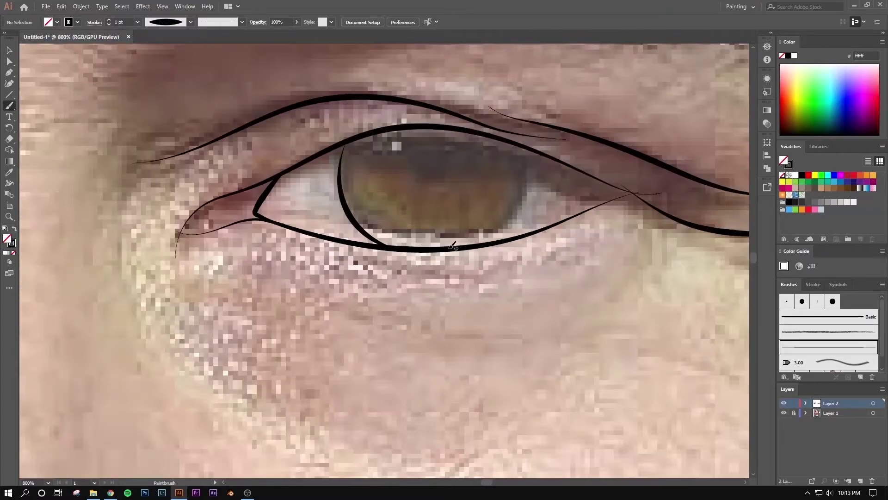
pyautogui.moveTo(527, 162); pyautogui.dragTo(526, 160)
# - Zoom in and loop a brush stroke around the catchlight in the first iris
pyautogui.hotkey('ctrl', '-')
pyautogui.hotkey('ctrl', '-')
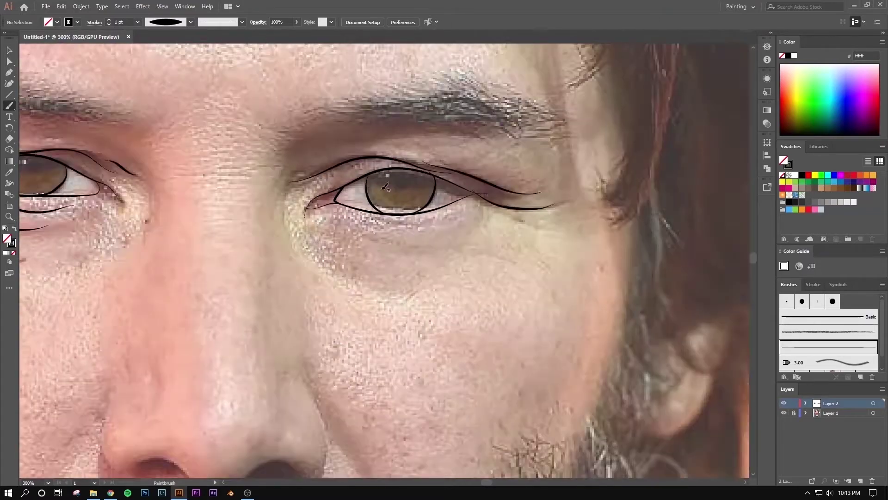
pyautogui.hotkey('ctrl', '-')
pyautogui.moveTo(135, 154); pyautogui.dragTo(223, 172)
pyautogui.hotkey('ctrl', '=')
pyautogui.hotkey('ctrl', '=')
pyautogui.hotkey('ctrl', '=')
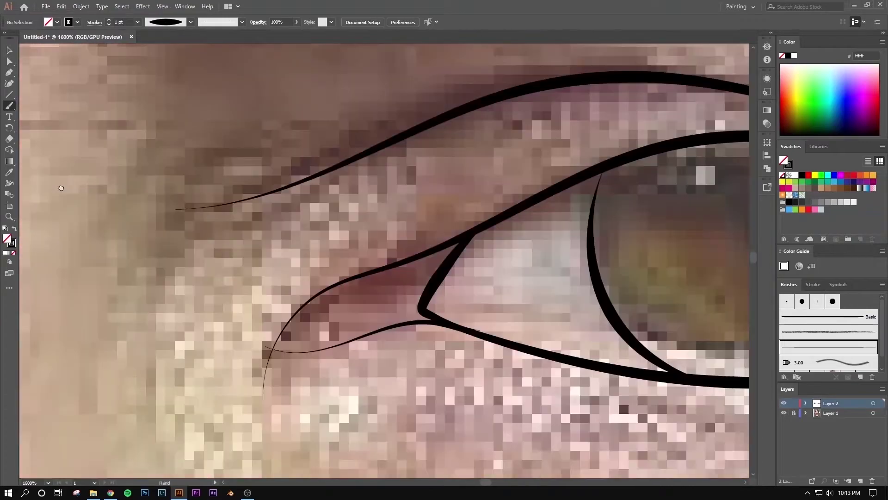
pyautogui.hotkey('ctrl', '=')
pyautogui.hotkey('ctrl', '=')
pyautogui.moveTo(383, 176); pyautogui.dragTo(366, 224)
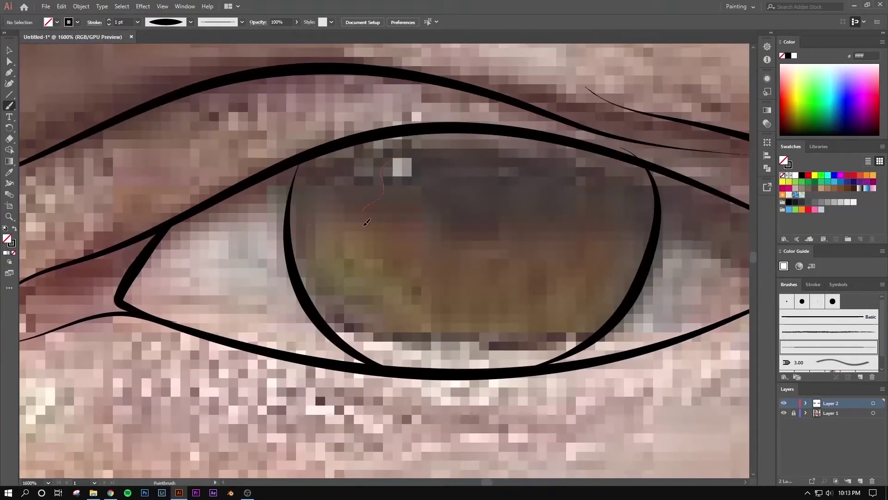
pyautogui.moveTo(396, 158); pyautogui.dragTo(397, 156)
# - Outline the catchlight highlight inside the other iris
pyautogui.hotkey('ctrl', '-')
pyautogui.hotkey('ctrl', '-')
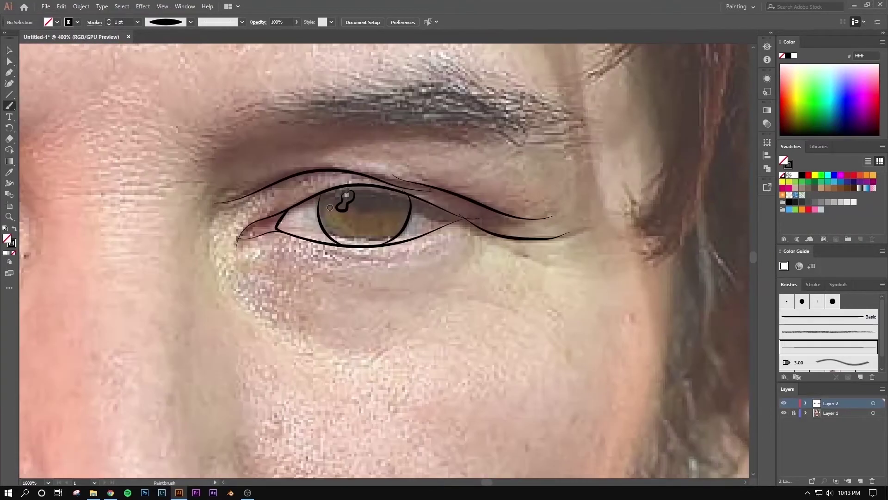
pyautogui.hotkey('ctrl', '=')
pyautogui.hotkey('ctrl', '=')
pyautogui.hotkey('ctrl', '=')
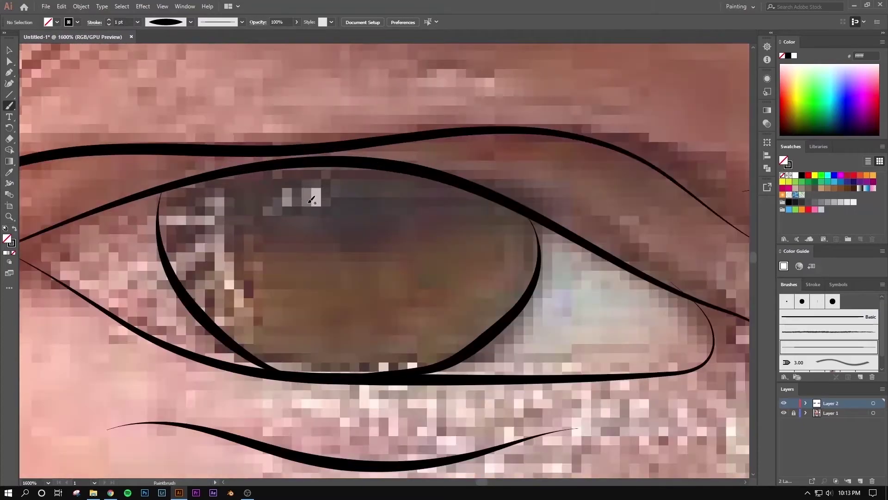
pyautogui.moveTo(301, 184); pyautogui.dragTo(310, 176)
pyautogui.moveTo(290, 222)
pyautogui.mouseDown()
pyautogui.moveTo(274, 198)
pyautogui.moveTo(301, 176)
pyautogui.moveTo(326, 184)
pyautogui.mouseUp()
pyautogui.hotkey('ctrl', '-')
pyautogui.hotkey('ctrl', '-')
pyautogui.hotkey('ctrl', '-')
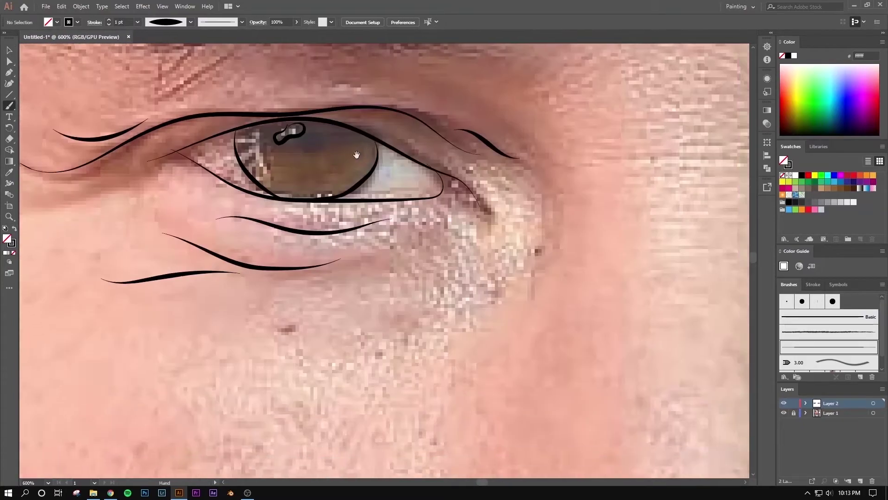
# - Pan to the eye's outer corner, undoing and then restoring the last corner stroke
pyautogui.press('space')
pyautogui.scroll(4, 419, 197)
pyautogui.moveTo(426, 194)
pyautogui.mouseDown()
pyautogui.moveTo(269, 182)
pyautogui.moveTo(525, 228)
pyautogui.mouseUp()
pyautogui.hotkey('ctrl', 'z')
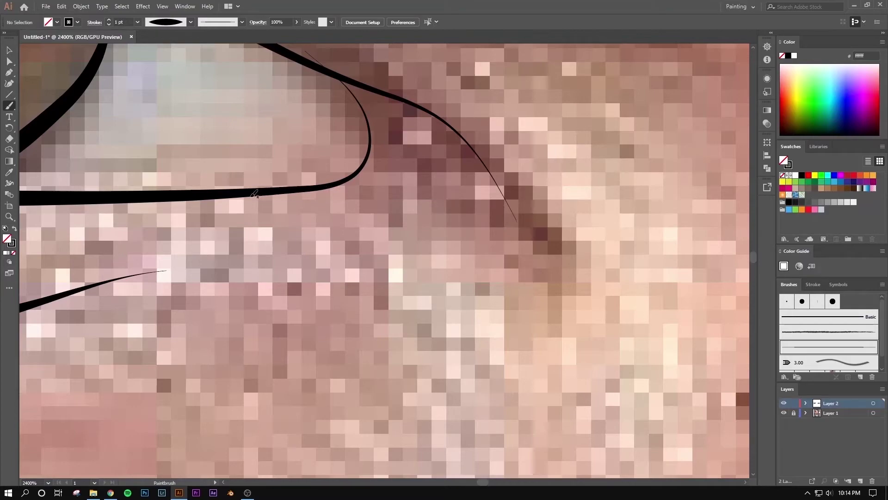
pyautogui.hotkey('ctrl', 'shift', 'z')
pyautogui.scroll(-3, 504, 275)
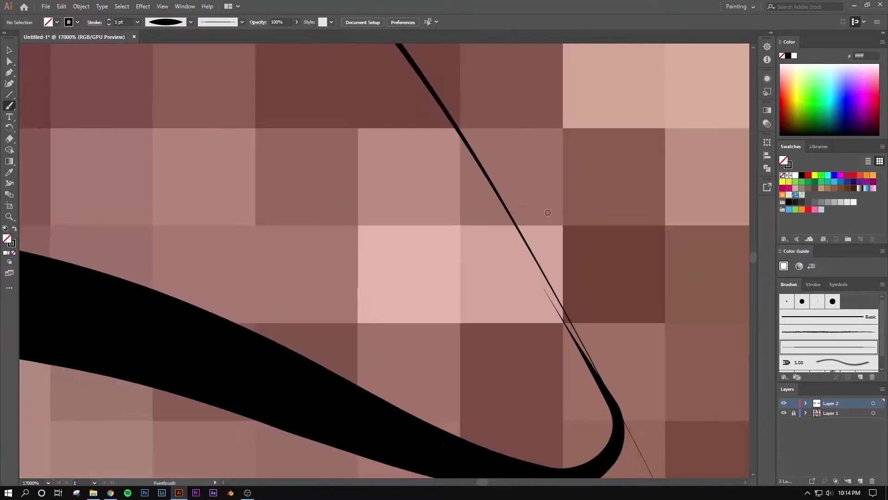
pyautogui.scroll(-5, 504, 275)
pyautogui.scroll(-3, 504, 274)
pyautogui.scroll(-4, 370, 208)
# - Thicken the brush to 2 pt and trace both nostrils with black strokes
pyautogui.scroll(4, 403, 238)
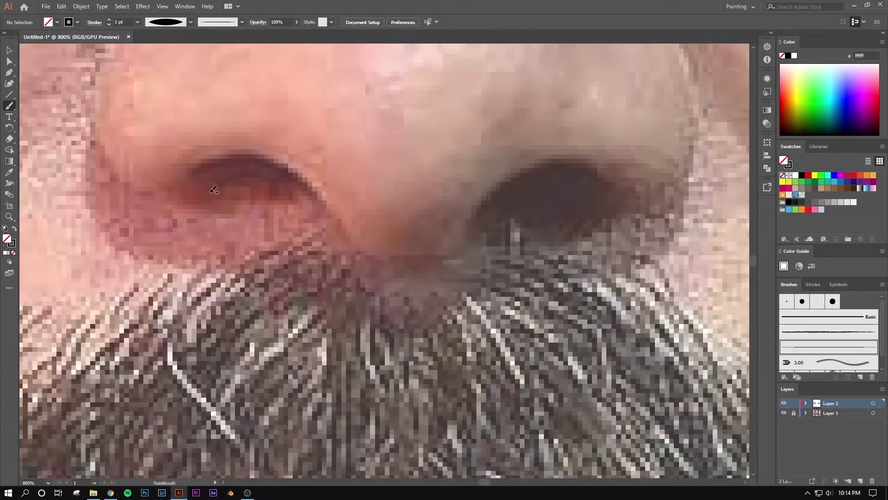
pyautogui.press(']')
pyautogui.press('ctrl')
pyautogui.moveTo(343, 202); pyautogui.dragTo(341, 226)
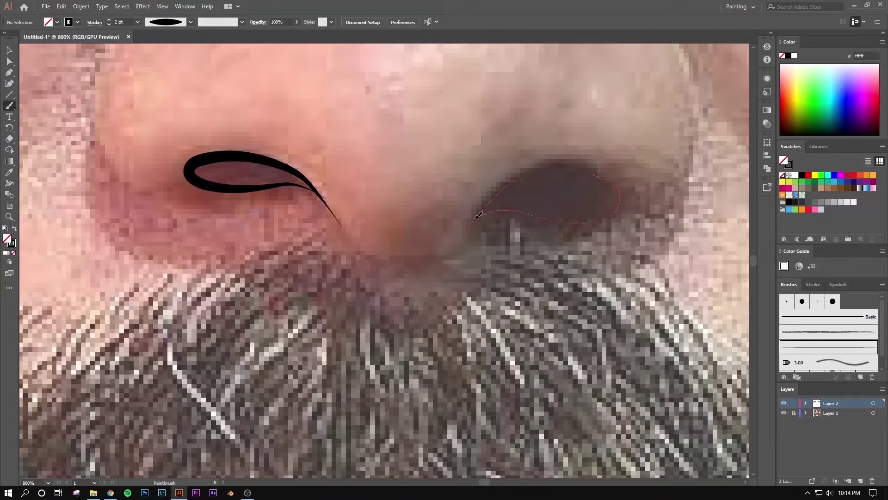
pyautogui.moveTo(479, 215); pyautogui.dragTo(479, 216)
# - Paint the curved right side of the nose, undoing and restoring the stroke
pyautogui.scroll(5, 479, 216)
pyautogui.scroll(3, 327, 297)
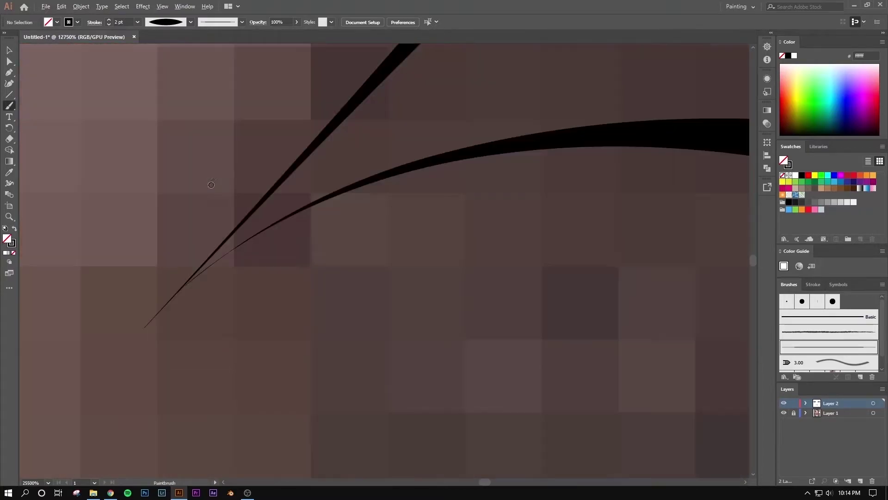
pyautogui.scroll(-5, 211, 185)
pyautogui.scroll(-5, 211, 185)
pyautogui.scroll(2, 369, 179)
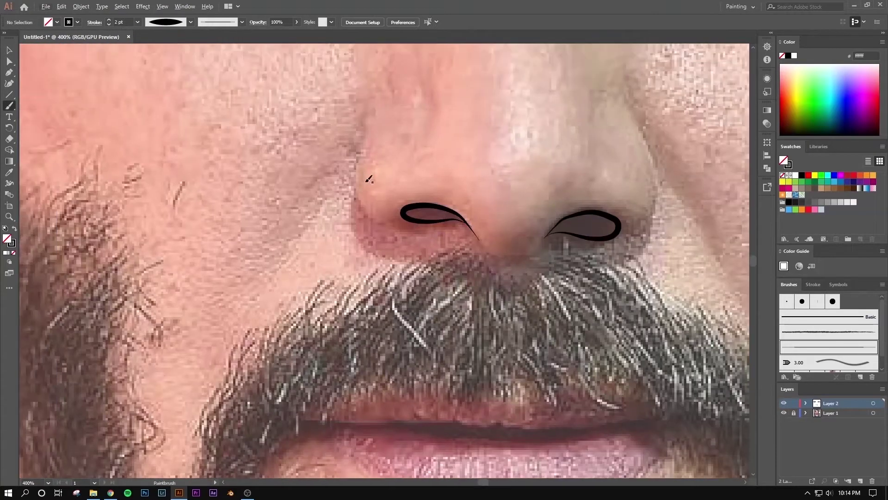
pyautogui.scroll(3, 366, 153)
pyautogui.scroll(-4, 356, 146)
pyautogui.scroll(2, 345, 166)
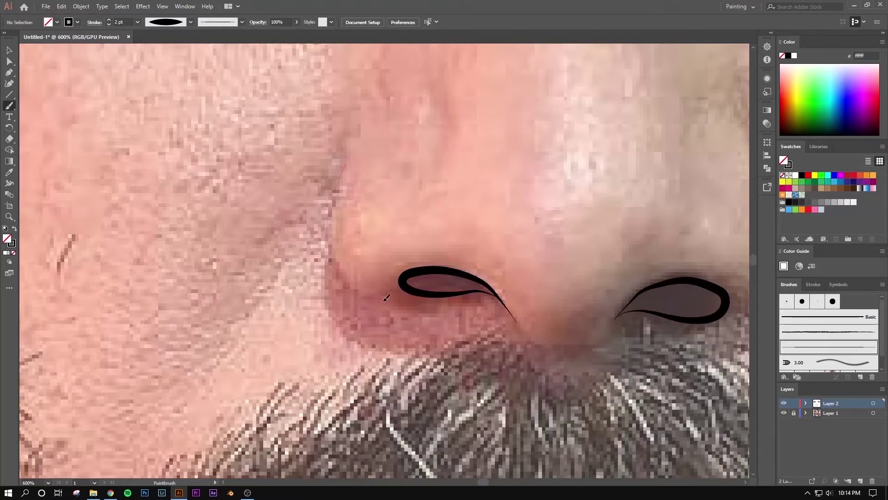
pyautogui.moveTo(627, 324); pyautogui.dragTo(214, 258)
pyautogui.scroll(2, 277, 185)
pyautogui.moveTo(333, 86)
pyautogui.mouseDown()
pyautogui.moveTo(383, 234)
pyautogui.moveTo(338, 315)
pyautogui.mouseUp()
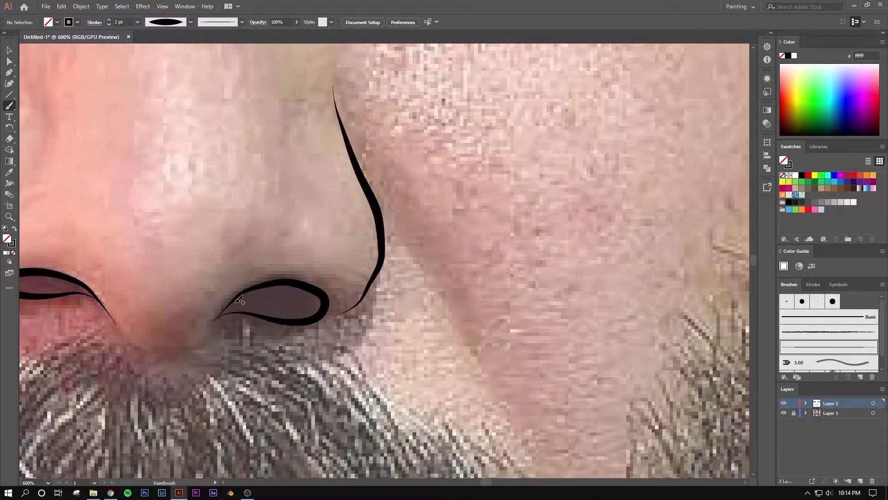
pyautogui.hotkey('ctrl', 'z')
pyautogui.hotkey('ctrl', 'shift', 'z')
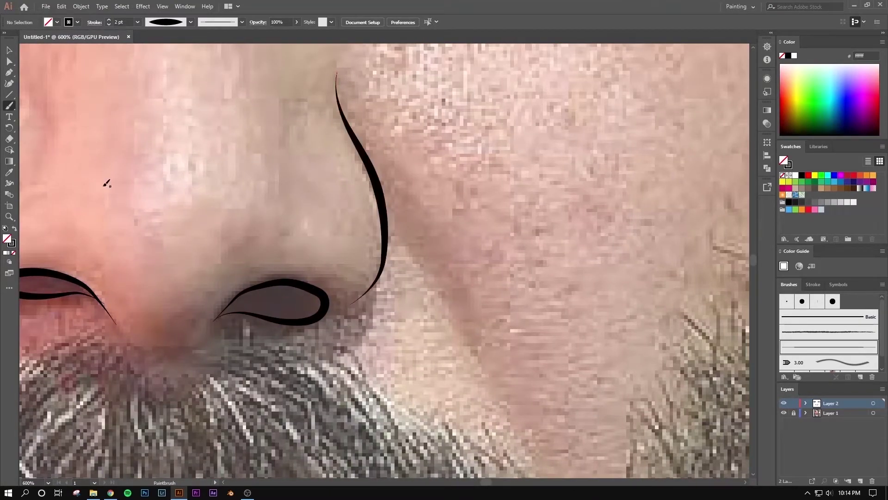
# - Adjust a slider value in Paintbrush Tool Options
pyautogui.doubleClick(9, 105)
pyautogui.moveTo(427, 185); pyautogui.dragTo(457, 185)
pyautogui.click(426, 283)
pyautogui.hotkey('ctrl', '-')
pyautogui.hotkey('ctrl', '-')
pyautogui.moveTo(315, 433); pyautogui.dragTo(345, 290)
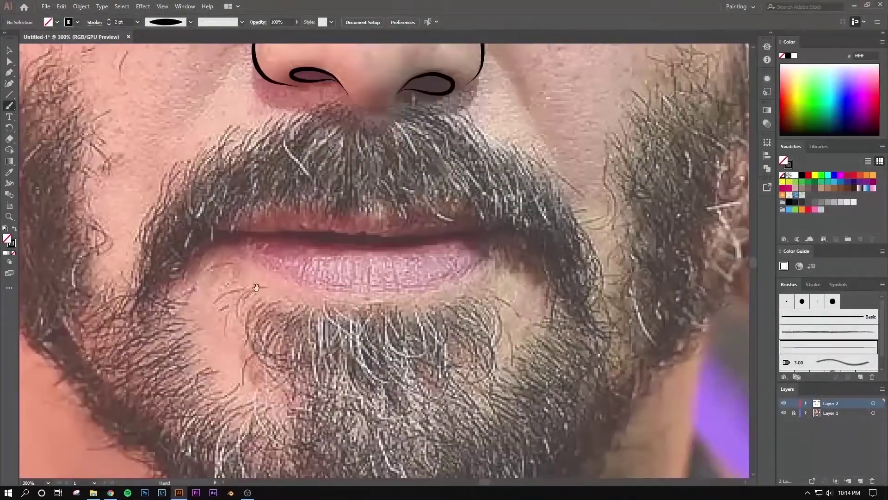
# - Paint four 0.75 pt wrinkle lines across the forehead, redrawing the first one
pyautogui.scroll(-5, 461, 275)
pyautogui.scroll(5, 370, 185)
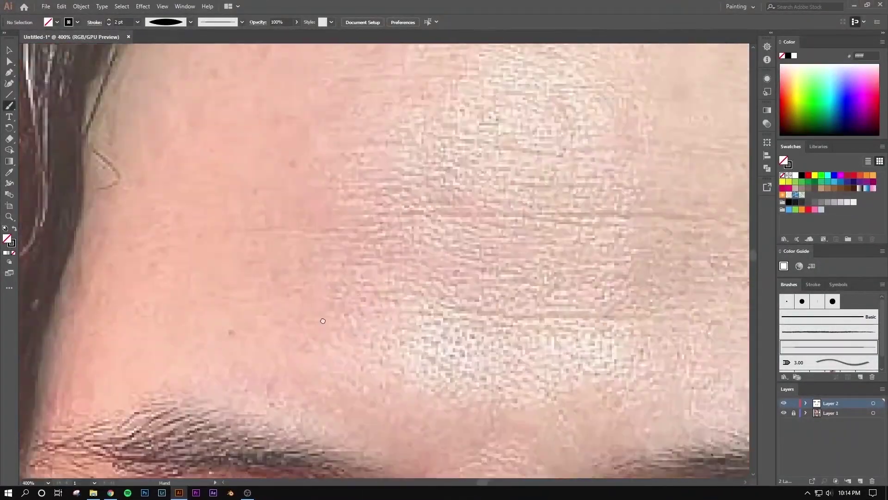
pyautogui.scroll(1, 151, 250)
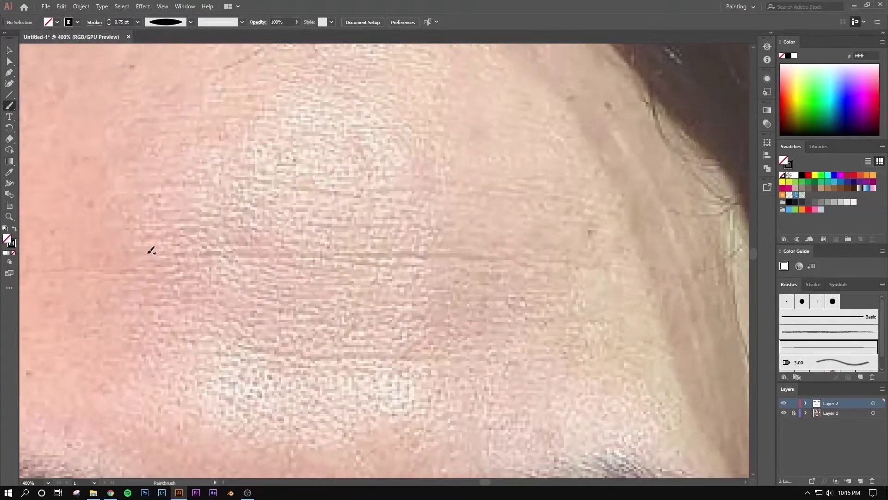
pyautogui.moveTo(354, 260); pyautogui.dragTo(416, 259)
pyautogui.hotkey('ctrl', 'z')
pyautogui.moveTo(229, 258); pyautogui.dragTo(472, 269)
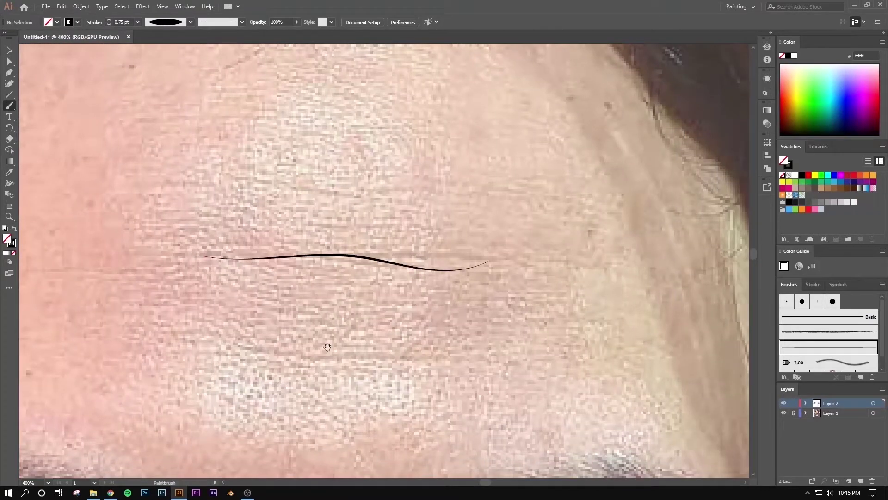
pyautogui.moveTo(581, 305); pyautogui.dragTo(370, 306)
pyautogui.moveTo(502, 211); pyautogui.dragTo(641, 207)
pyautogui.scroll(-3, 466, 284)
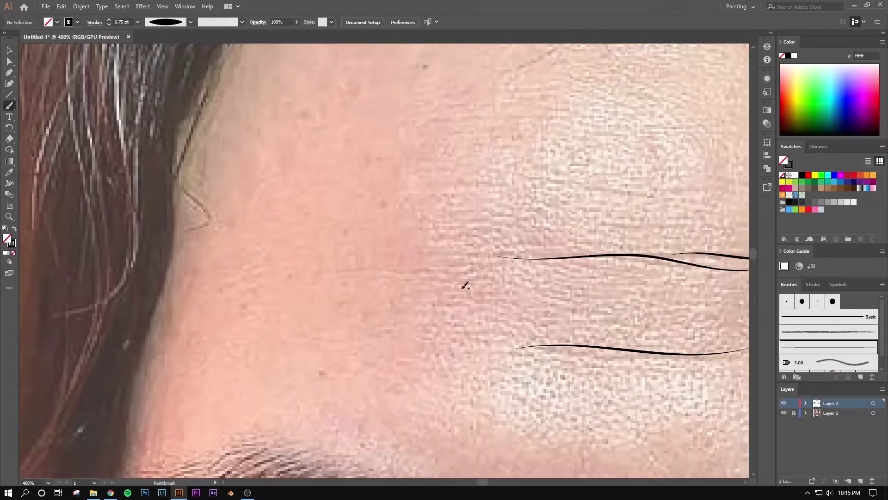
pyautogui.scroll(-2, 300, 303)
pyautogui.scroll(2, 300, 302)
pyautogui.moveTo(341, 279); pyautogui.dragTo(492, 304)
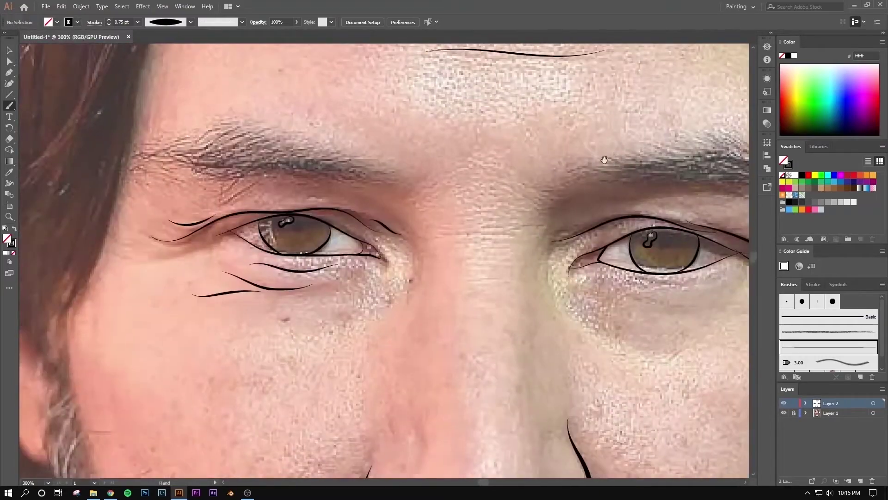
# - Zoom to the ear and trace its outer edge with a 2 pt stroke
pyautogui.scroll(-2, 468, 287)
pyautogui.scroll(2, 469, 287)
pyautogui.hscroll(3, 370, 231)
pyautogui.hscroll(3, 324, 209)
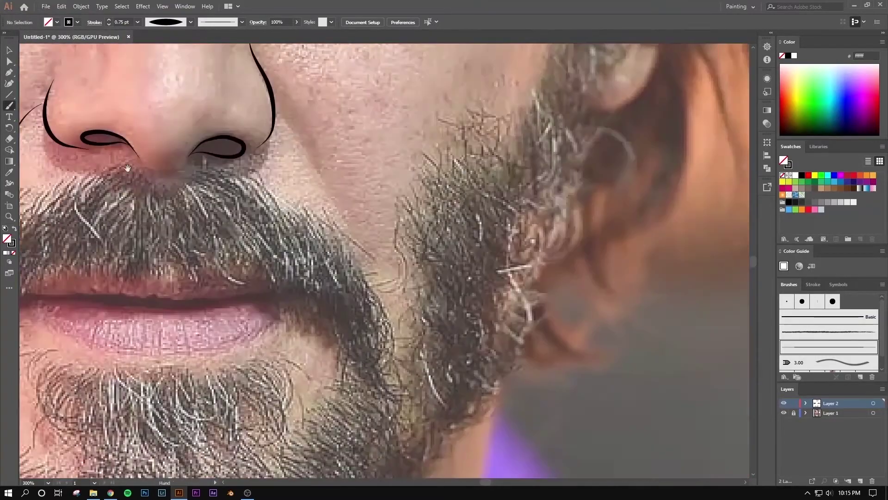
pyautogui.scroll(-2, 368, 256)
pyautogui.scroll(-5, 368, 256)
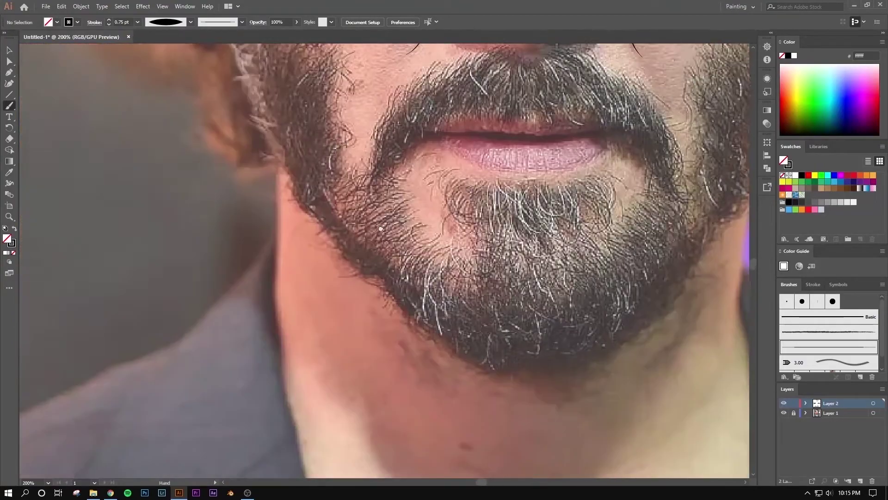
pyautogui.scroll(8, 367, 256)
pyautogui.scroll(1, 277, 185)
pyautogui.scroll(-3, 268, 144)
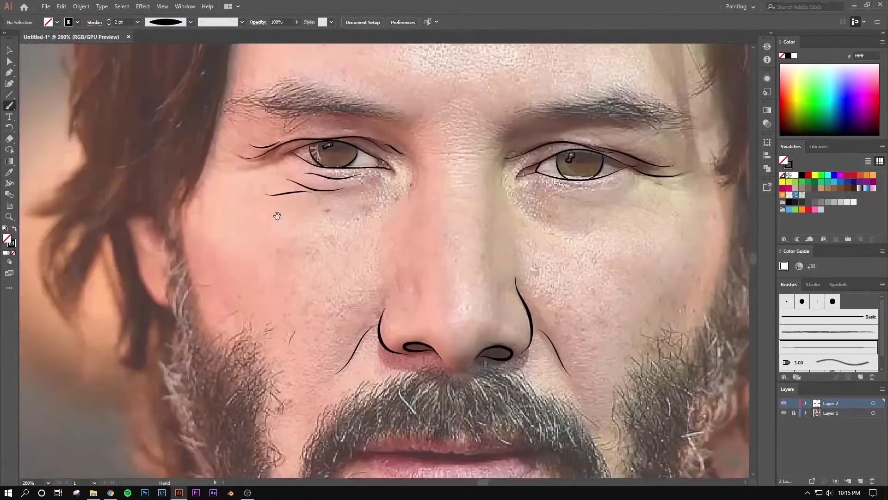
pyautogui.scroll(6, 268, 145)
pyautogui.moveTo(350, 385); pyautogui.dragTo(421, 399)
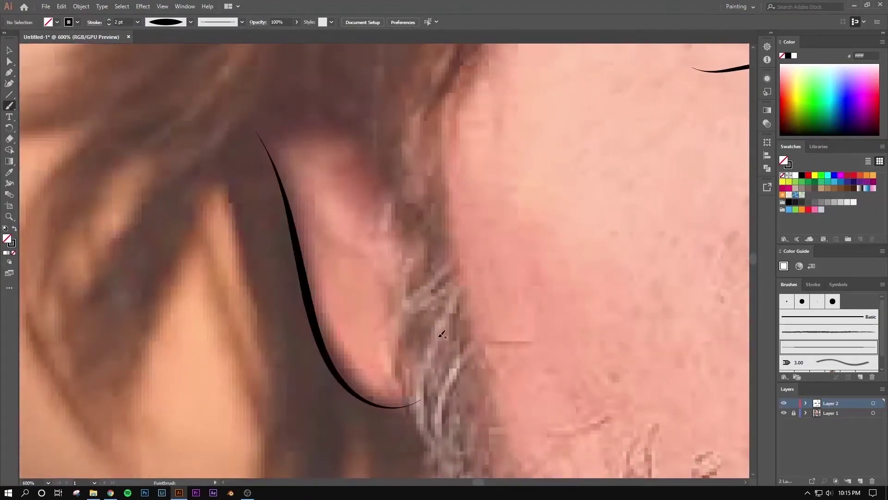
# - Finish the lower ear outline and add a crescent curve inside the ear
pyautogui.scroll(2, 371, 311)
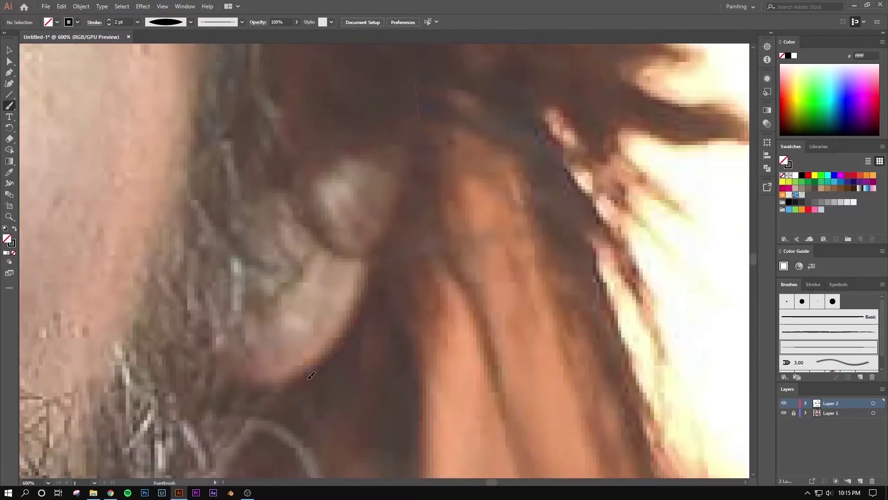
pyautogui.moveTo(312, 375); pyautogui.dragTo(217, 340)
pyautogui.moveTo(301, 187); pyautogui.dragTo(340, 250)
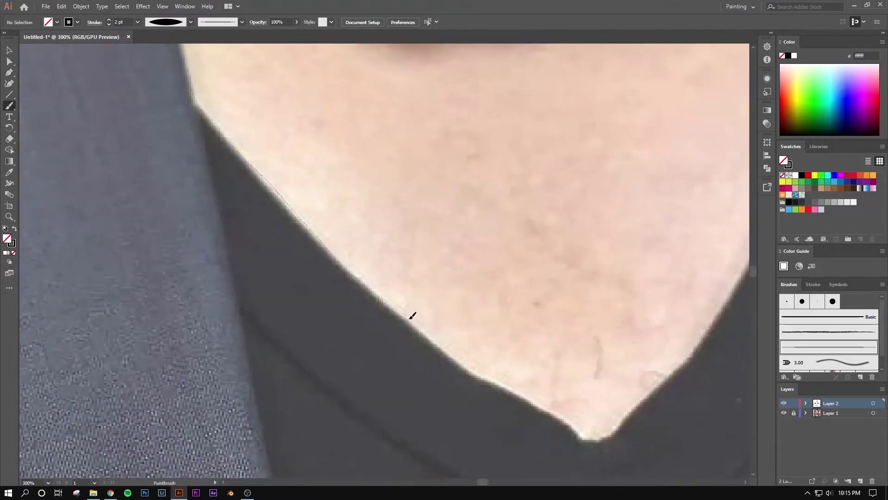
# - Trace the right edge of the neck from the collar corner upward
pyautogui.moveTo(411, 317); pyautogui.dragTo(580, 435)
pyautogui.moveTo(578, 386); pyautogui.dragTo(306, 252)
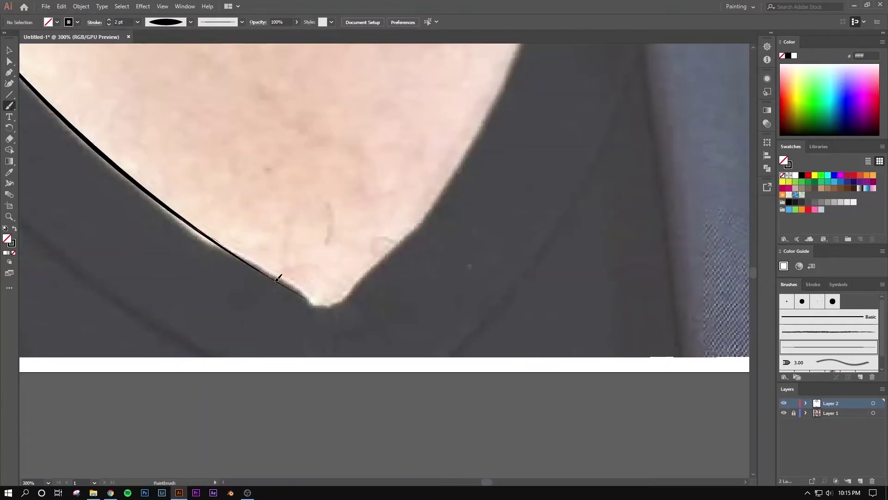
pyautogui.moveTo(346, 292)
pyautogui.mouseDown()
pyautogui.moveTo(424, 210)
pyautogui.moveTo(181, 326)
pyautogui.mouseUp()
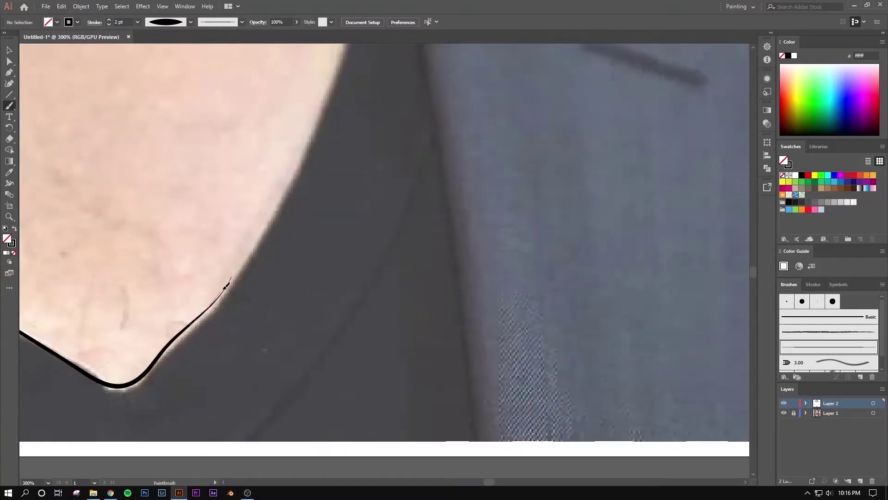
pyautogui.moveTo(296, 169)
pyautogui.mouseDown()
pyautogui.moveTo(340, 45)
pyautogui.moveTo(282, 222)
pyautogui.mouseUp()
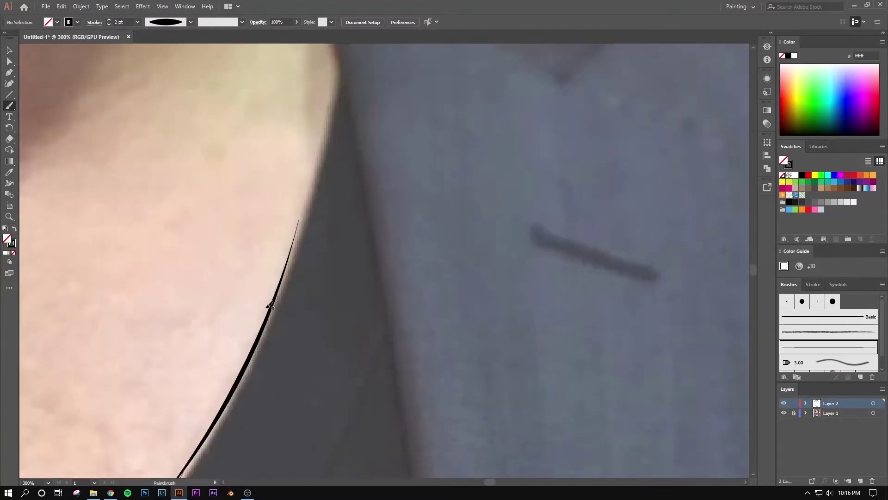
pyautogui.scroll(2, 310, 289)
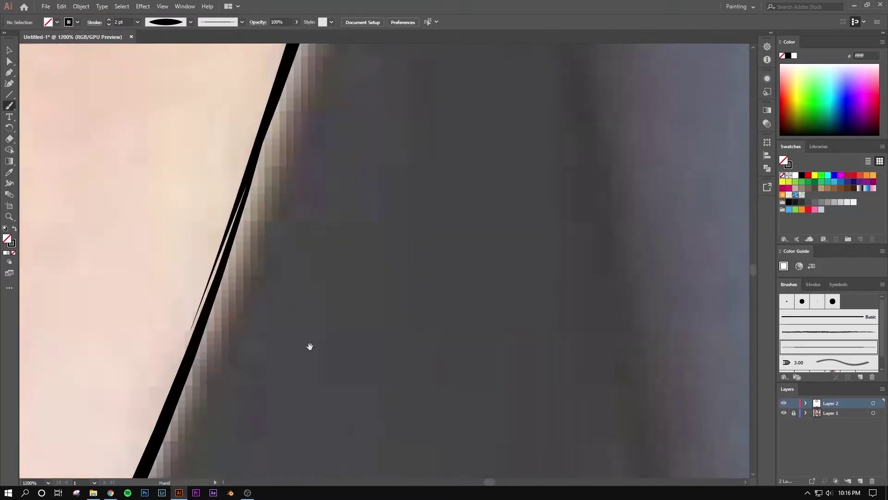
pyautogui.scroll(-2, 310, 270)
pyautogui.scroll(5, 365, 224)
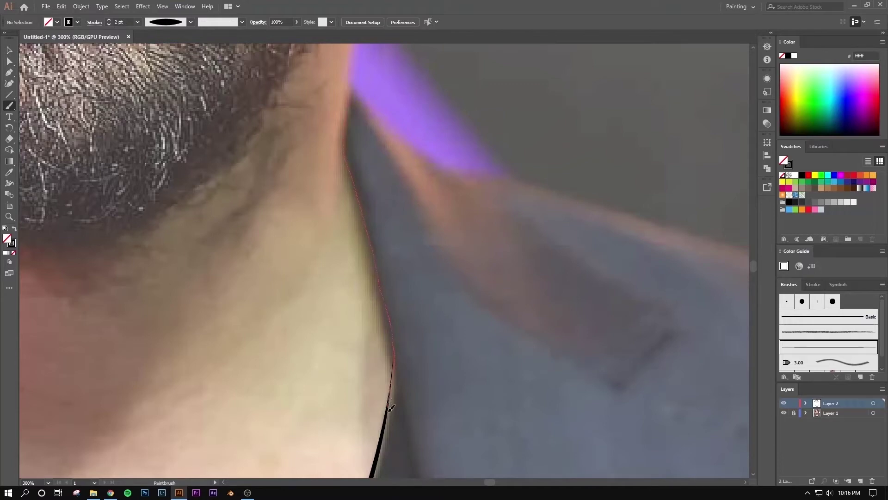
pyautogui.moveTo(390, 407); pyautogui.dragTo(391, 412)
pyautogui.scroll(2, 397, 264)
pyautogui.moveTo(396, 264); pyautogui.dragTo(373, 475)
pyautogui.scroll(-3, 544, 315)
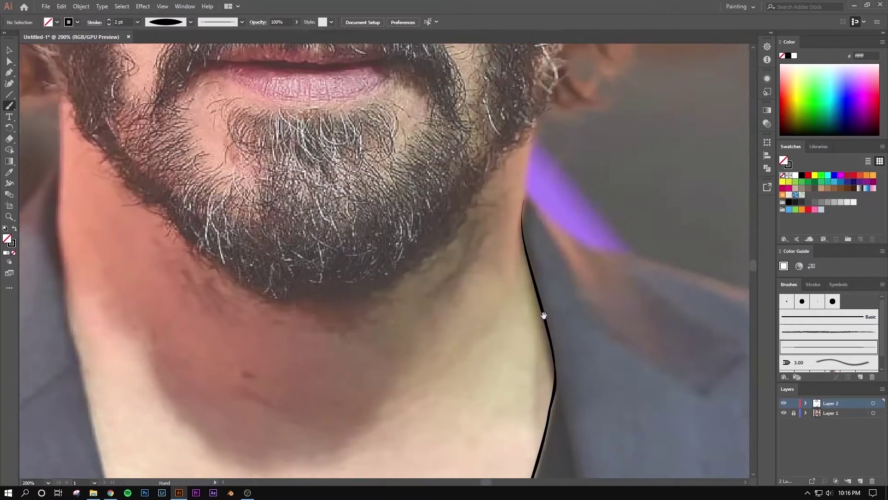
# - Trace the left neck edge, undoing and redrawing two unwanted strokes
pyautogui.moveTo(543, 315); pyautogui.dragTo(814, 195)
pyautogui.moveTo(338, 169); pyautogui.dragTo(354, 266)
pyautogui.moveTo(363, 301)
pyautogui.mouseDown()
pyautogui.moveTo(321, 186)
pyautogui.moveTo(342, 255)
pyautogui.mouseUp()
pyautogui.moveTo(362, 287); pyautogui.dragTo(359, 284)
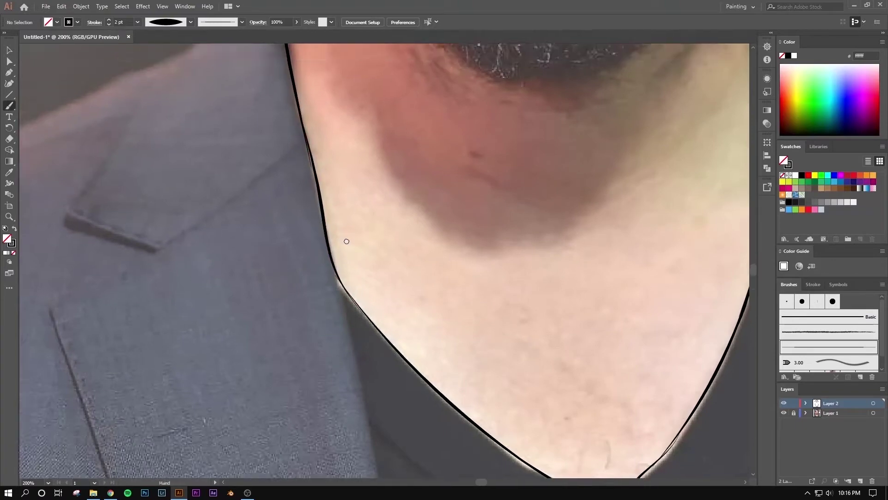
pyautogui.hotkey('ctrl', '+')
pyautogui.hotkey('ctrl', '+')
pyautogui.hotkey('ctrl', '+')
pyautogui.moveTo(330, 347); pyautogui.dragTo(360, 400)
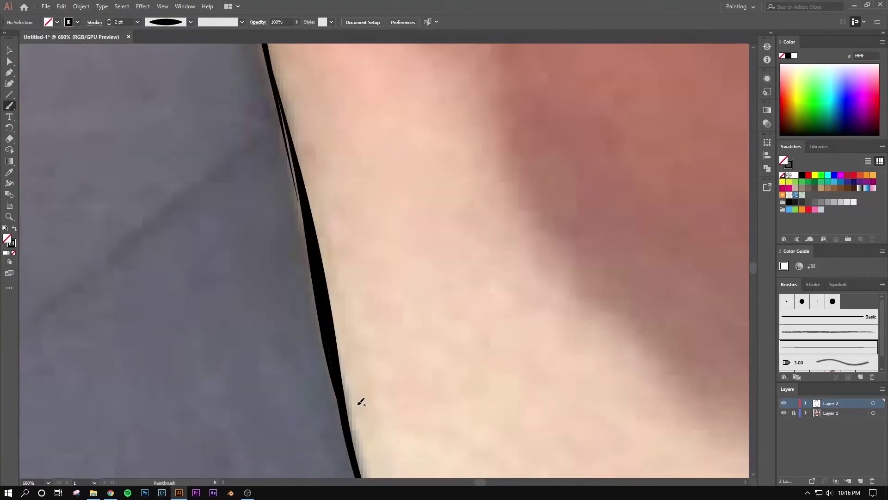
pyautogui.hotkey('ctrl', 'z')
pyautogui.scroll(-3, 379, 278)
pyautogui.scroll(-3, 242, 135)
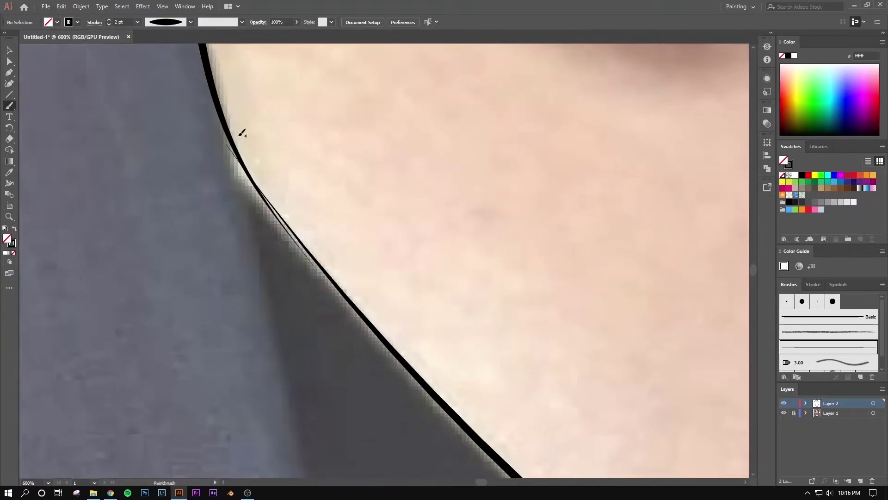
pyautogui.moveTo(307, 256); pyautogui.dragTo(349, 294)
pyautogui.hotkey('ctrl', 'z')
pyautogui.moveTo(222, 112); pyautogui.dragTo(279, 216)
pyautogui.moveTo(355, 300); pyautogui.dragTo(356, 301)
pyautogui.hotkey('ctrl', '-')
pyautogui.hotkey('ctrl', '-')
pyautogui.hotkey('ctrl', '-')
pyautogui.scroll(5, 381, 369)
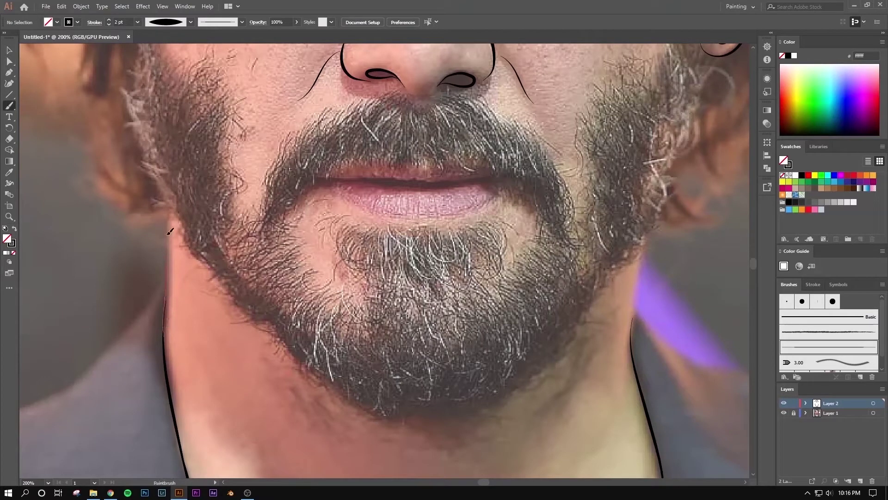
# - Extend both neck lines upward toward the jaw
pyautogui.moveTo(169, 207); pyautogui.dragTo(164, 298)
pyautogui.scroll(-3, 370, 209)
pyautogui.hscroll(3, 370, 208)
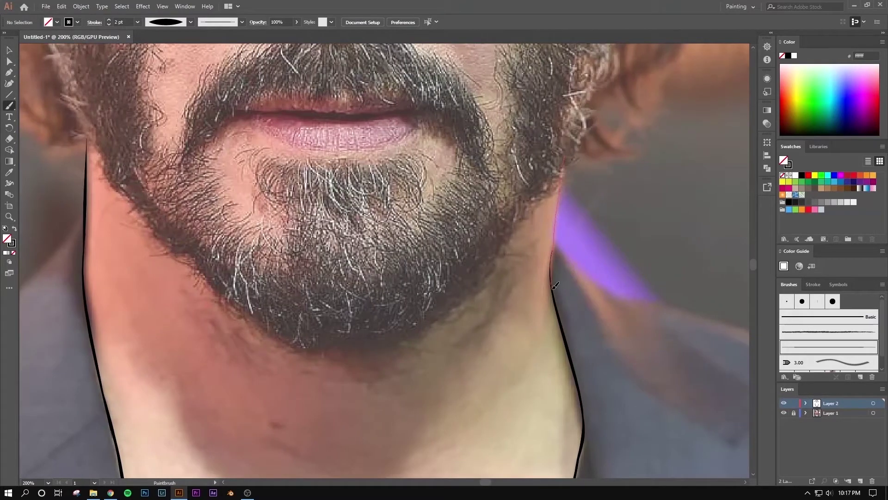
pyautogui.moveTo(560, 160); pyautogui.dragTo(553, 279)
pyautogui.scroll(3, 553, 280)
pyautogui.hscroll(-3, 384, 259)
pyautogui.hscroll(-2, 384, 259)
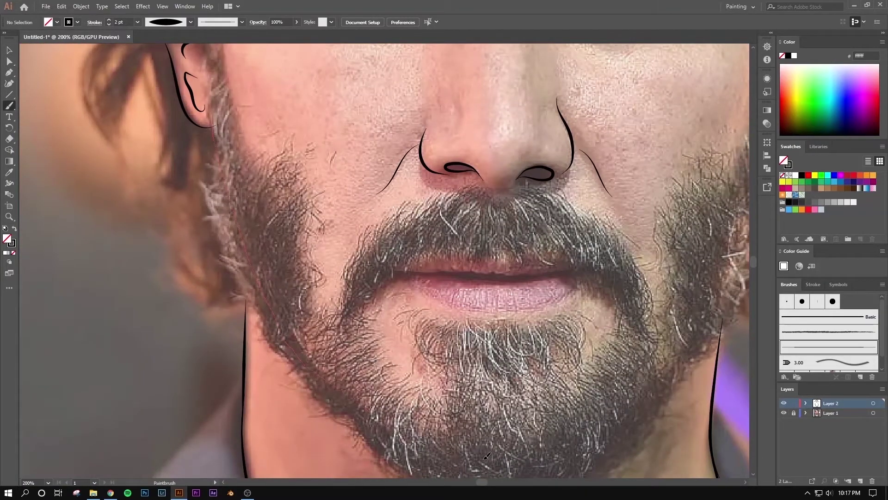
# - Draw the curved jawline under the beard up to the ear
pyautogui.moveTo(708, 318); pyautogui.dragTo(707, 319)
pyautogui.hscroll(5, 384, 340)
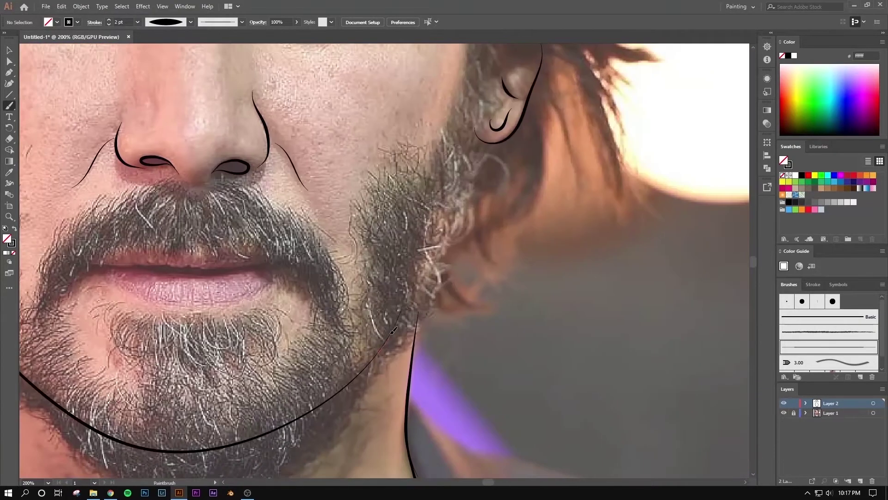
pyautogui.moveTo(431, 260); pyautogui.dragTo(481, 118)
pyautogui.scroll(1, 481, 118)
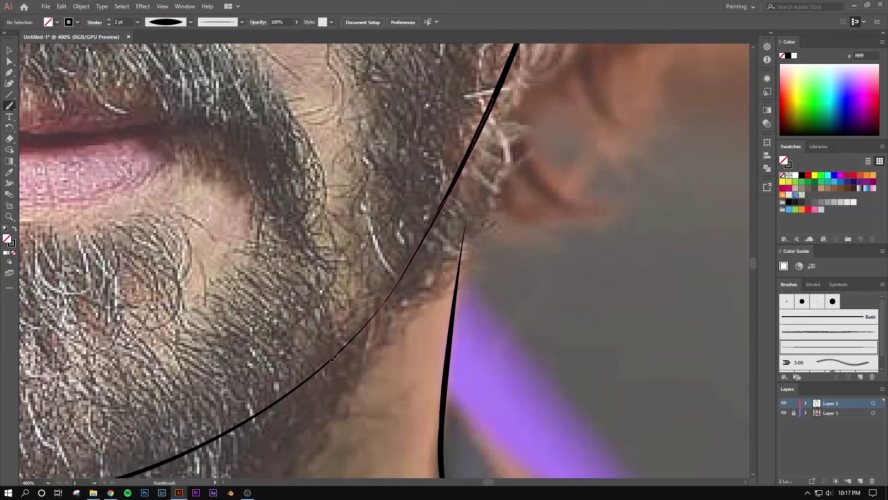
pyautogui.moveTo(286, 397); pyautogui.dragTo(234, 423)
pyautogui.scroll(-2, 233, 423)
pyautogui.scroll(-2, 277, 277)
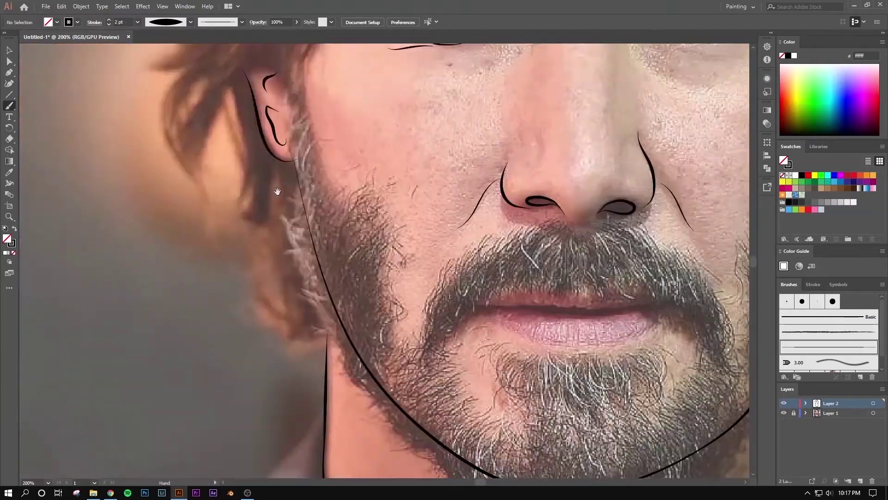
pyautogui.scroll(5, 295, 159)
pyautogui.scroll(-4, 296, 159)
pyautogui.scroll(1, 300, 176)
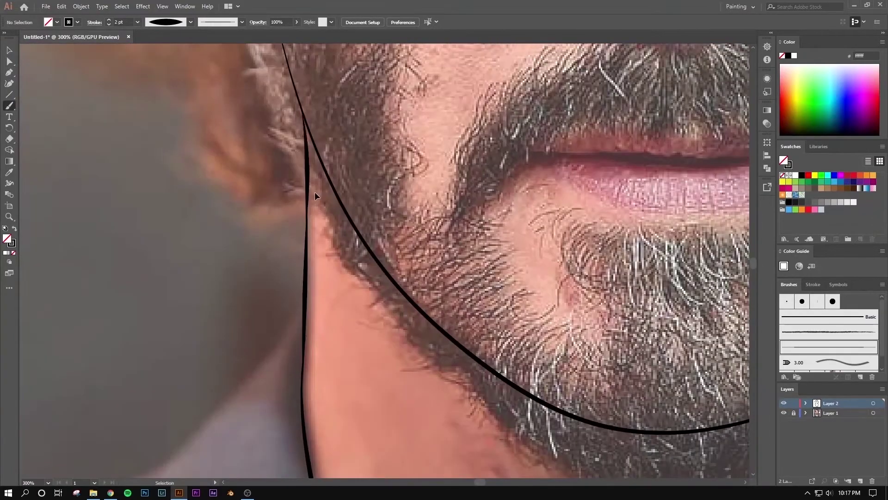
pyautogui.scroll(-2, 306, 189)
# - Paint a curving stroke over the top of the hair to close the head outline
pyautogui.scroll(-2, 323, 208)
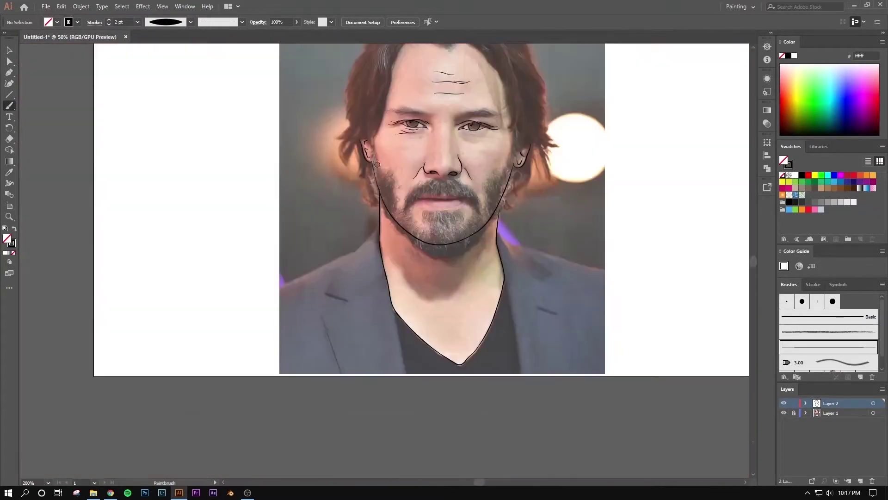
pyautogui.scroll(3, 438, 251)
pyautogui.scroll(-2, 437, 251)
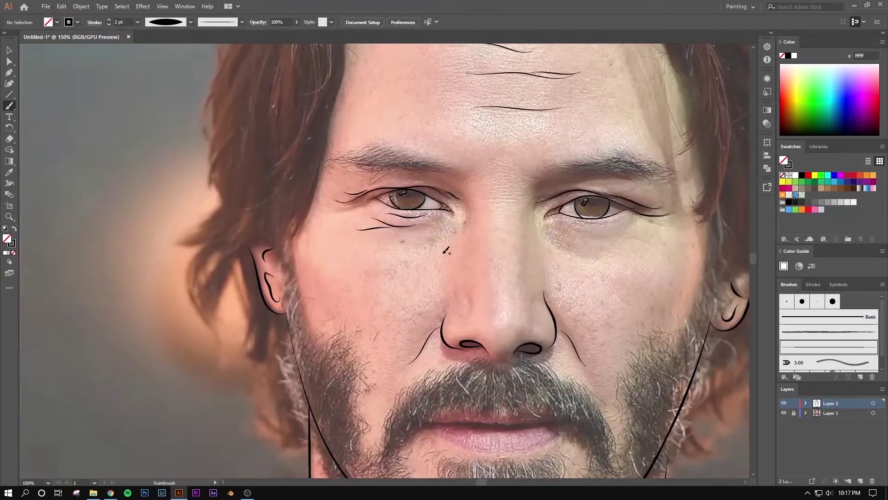
pyautogui.scroll(2, 333, 267)
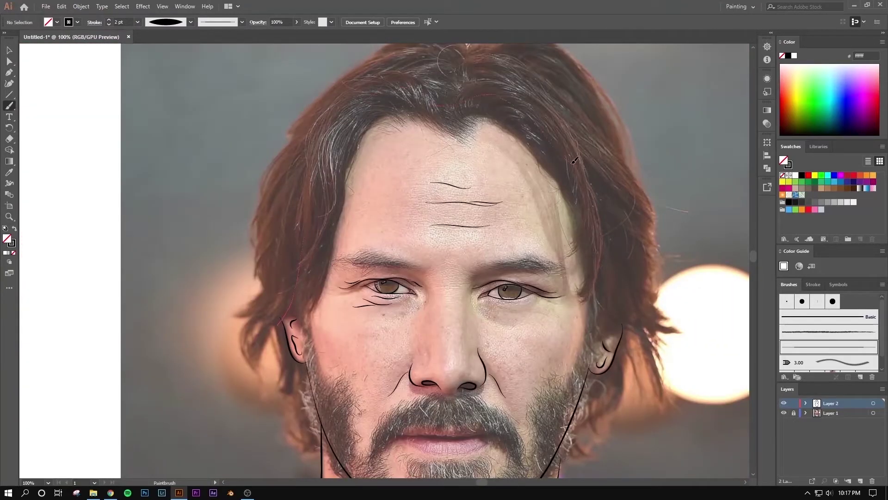
pyautogui.scroll(-5, 635, 328)
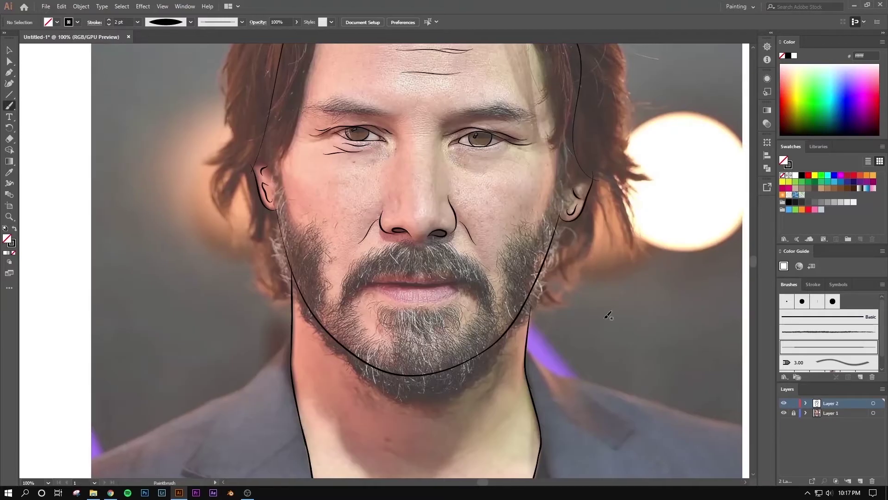
pyautogui.scroll(2, 536, 294)
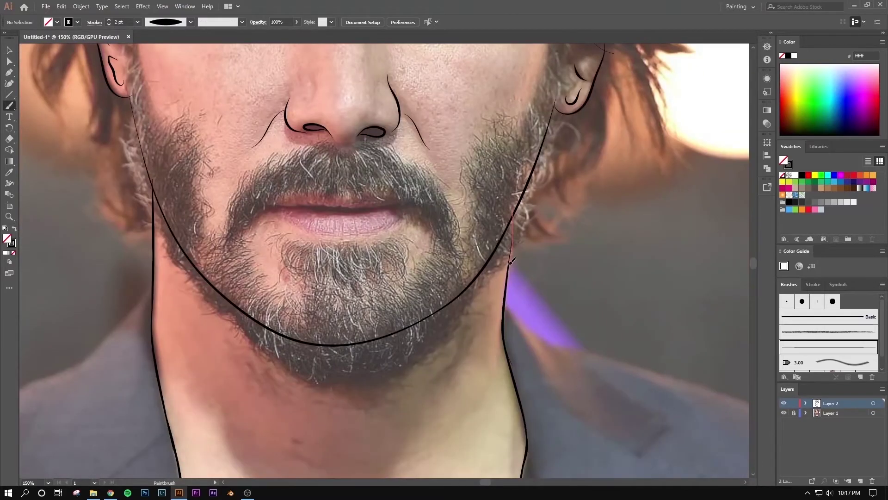
pyautogui.moveTo(512, 261); pyautogui.dragTo(511, 265)
pyautogui.scroll(-2, 527, 263)
pyautogui.scroll(3, 463, 231)
pyautogui.scroll(-3, 416, 213)
pyautogui.scroll(-2, 359, 195)
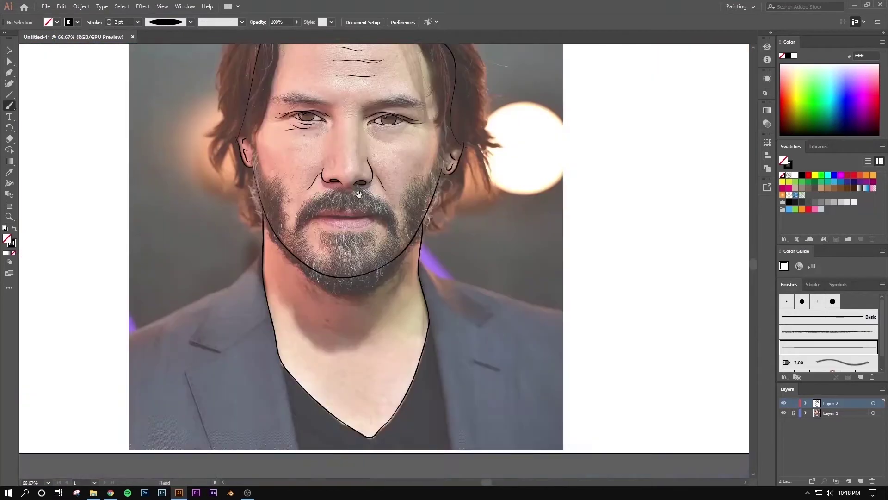
pyautogui.moveTo(360, 194); pyautogui.dragTo(382, 271)
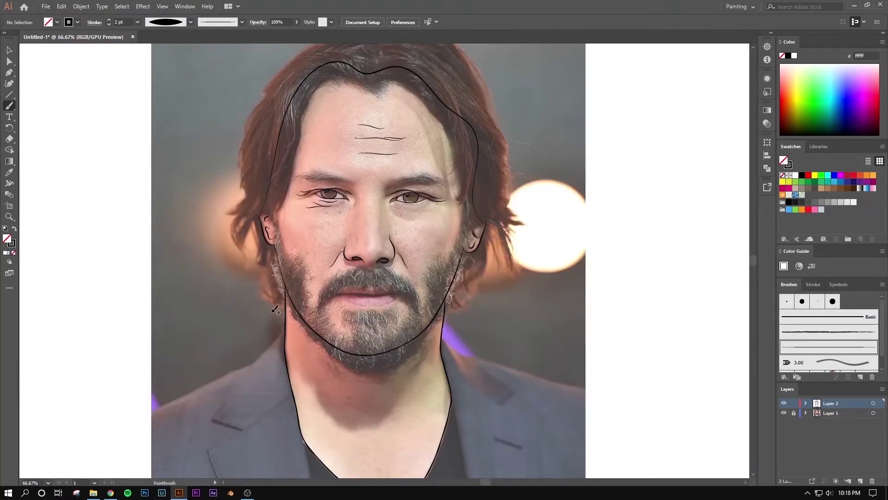
# - Toggle the photo's visibility off and on to check the line art
pyautogui.press('v')
pyautogui.click(784, 413)
pyautogui.click(784, 413)
pyautogui.click(784, 413)
pyautogui.hotkey('ctrl', '-')
# - Select all line art, apply Expand Appearance, and Merge it in Pathfinder
pyautogui.hotkey('ctrl', 'a')
pyautogui.click(81, 6)
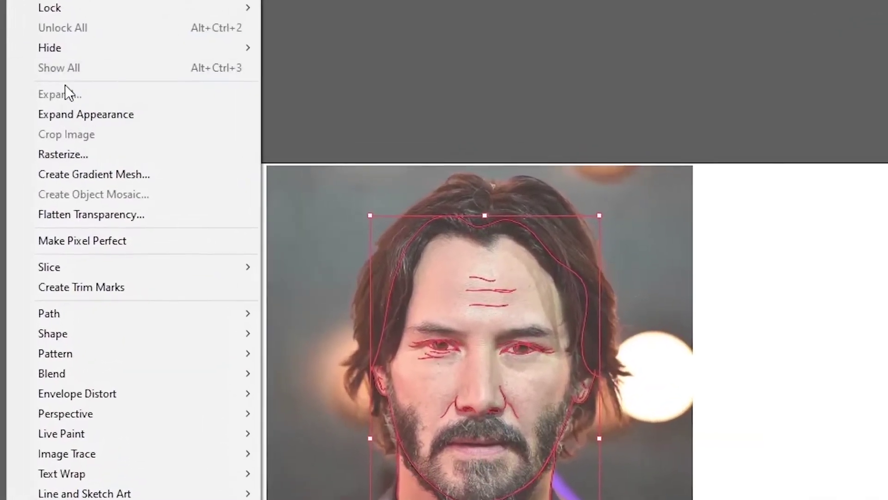
pyautogui.click(76, 114)
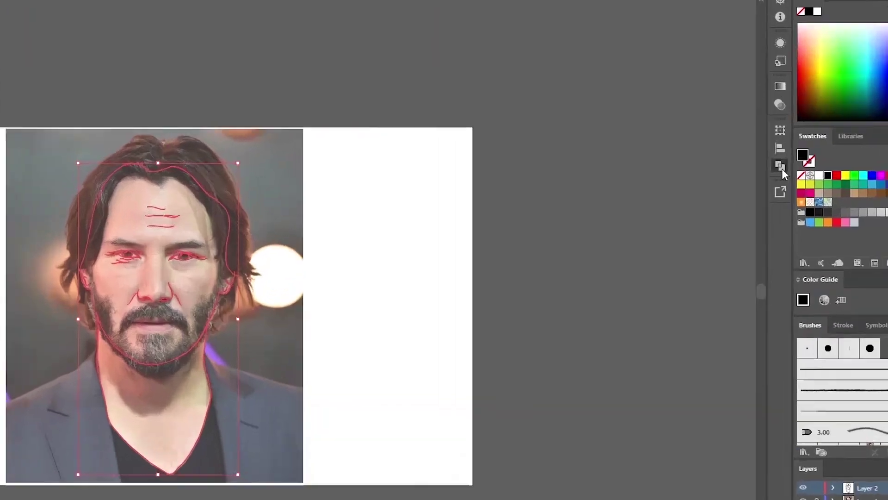
pyautogui.click(767, 169)
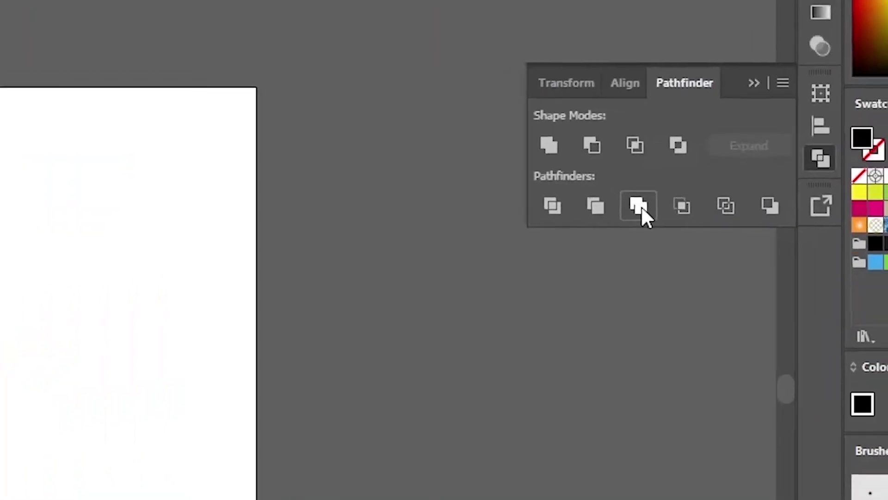
pyautogui.click(638, 207)
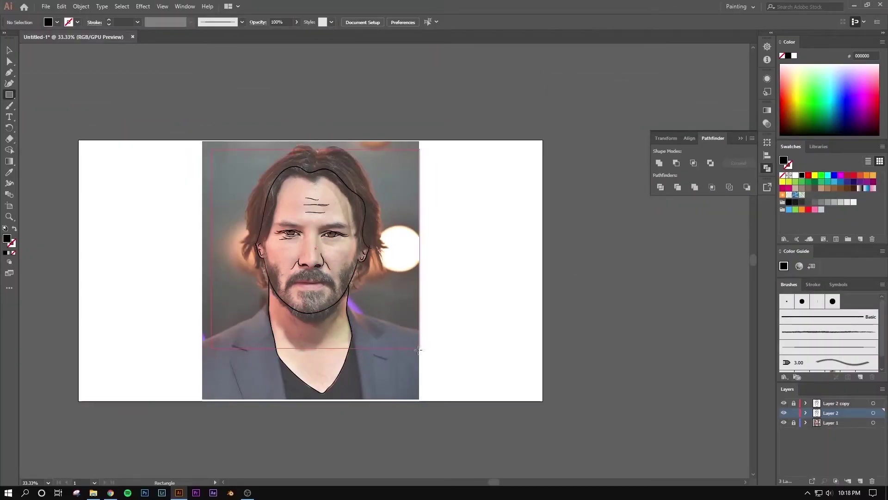
# - Draw a rectangle over the photo, send it to back, and fill it salmon
pyautogui.moveTo(420, 322); pyautogui.dragTo(428, 409)
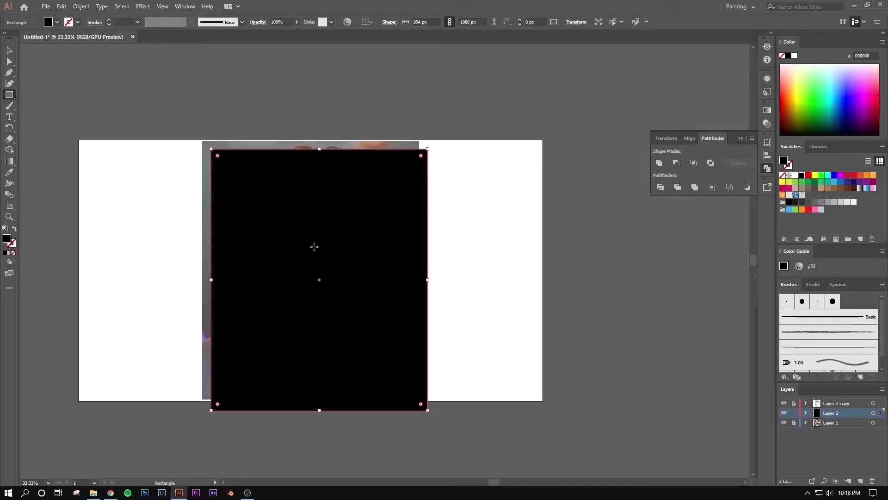
pyautogui.rightClick(314, 240)
pyautogui.moveTo(340, 384)
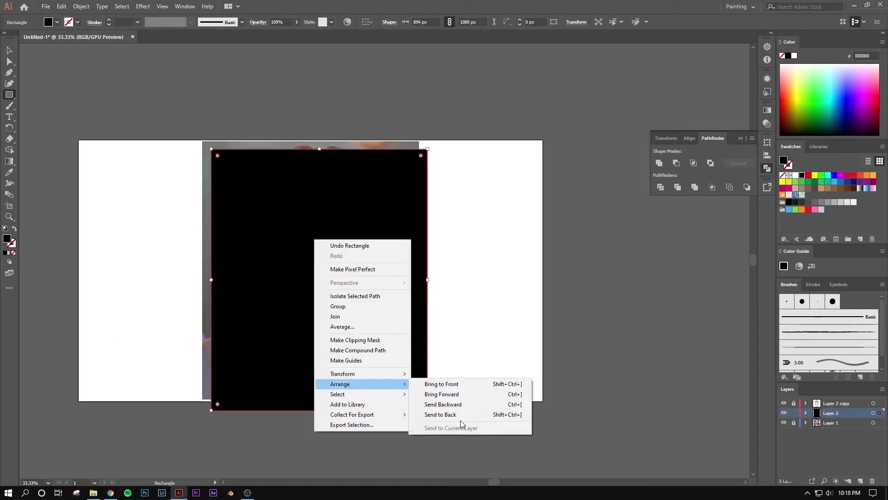
pyautogui.click(458, 414)
pyautogui.doubleClick(7, 238)
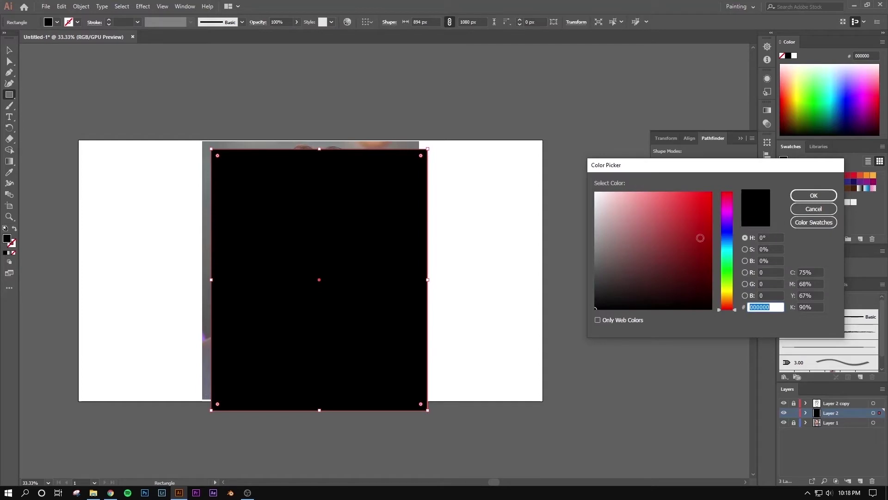
pyautogui.moveTo(728, 311); pyautogui.dragTo(727, 303)
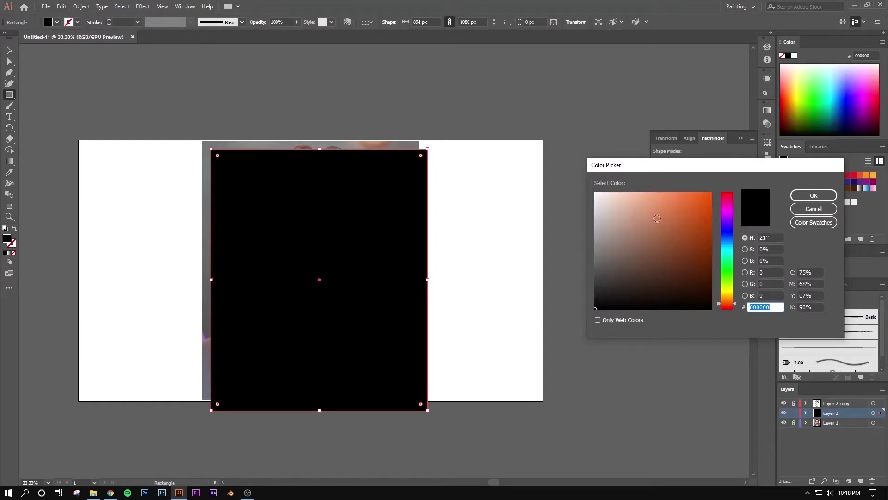
pyautogui.click(650, 202)
pyautogui.click(798, 195)
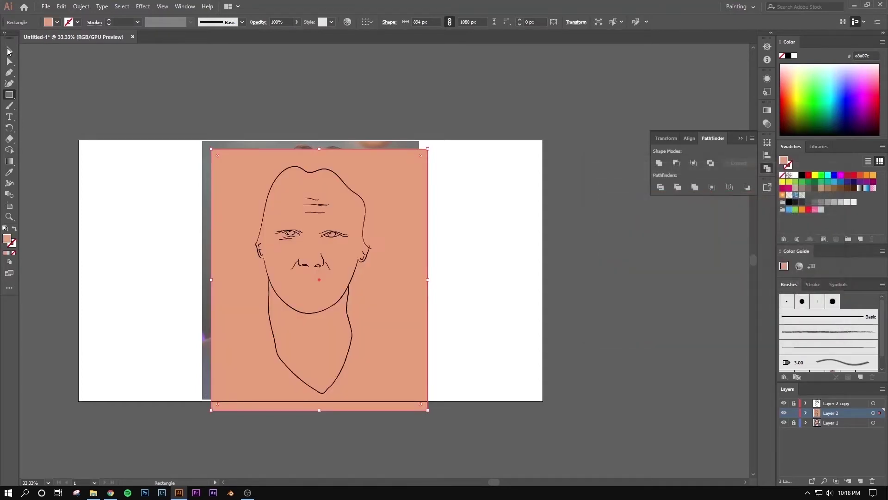
# - Eyedrop the cheek's skin tone into the rectangle and realign it over the photo
pyautogui.press('v')
pyautogui.click(126, 120)
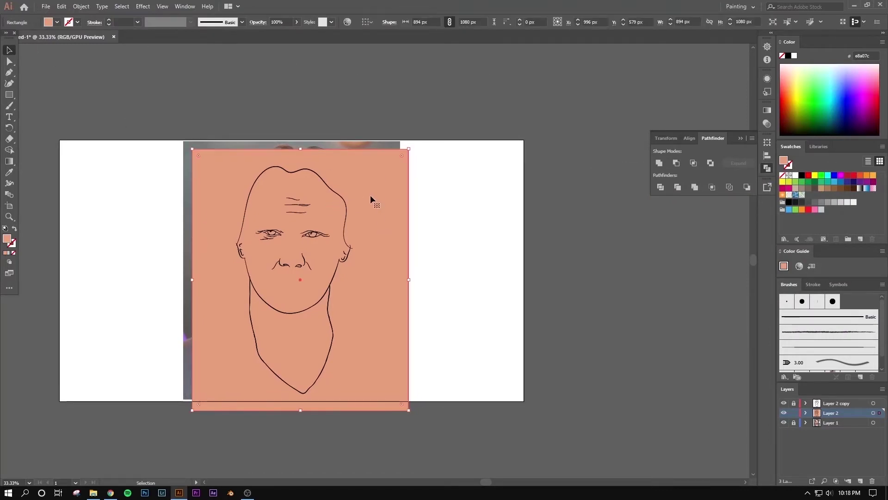
pyautogui.moveTo(371, 197)
pyautogui.mouseDown()
pyautogui.moveTo(489, 220)
pyautogui.moveTo(518, 199)
pyautogui.mouseUp()
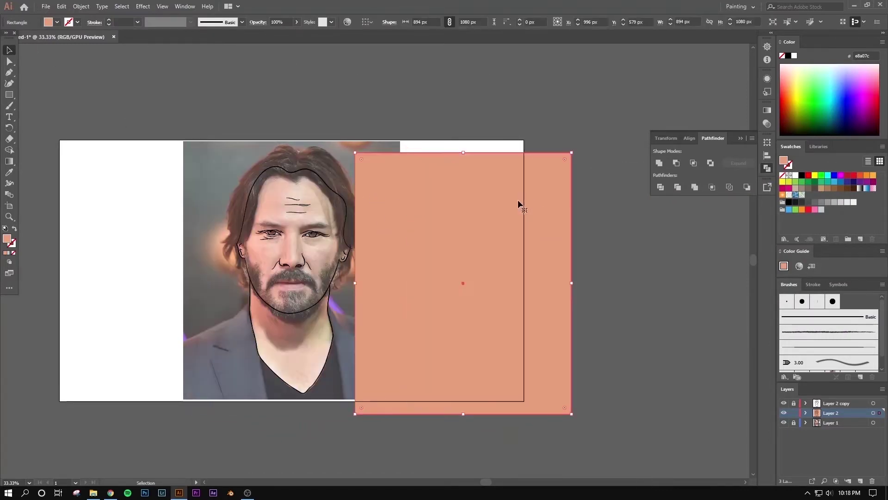
pyautogui.click(8, 172)
pyautogui.click(271, 253)
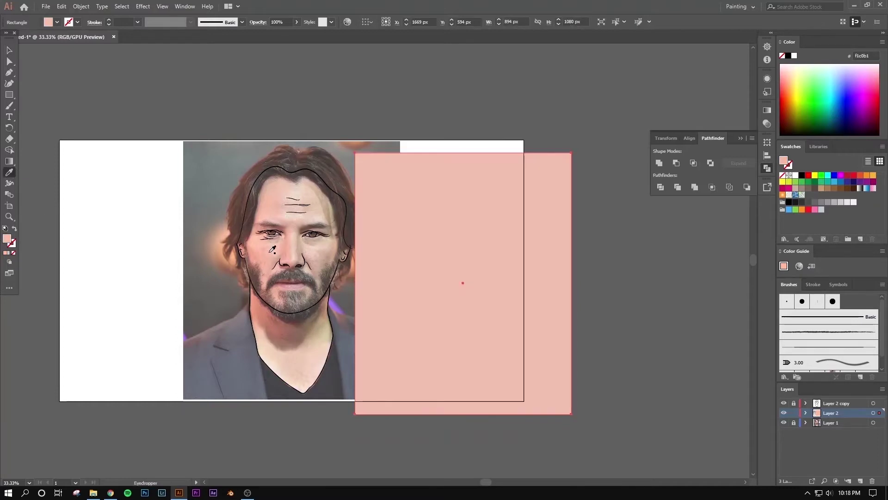
pyautogui.click(9, 50)
pyautogui.moveTo(446, 346); pyautogui.dragTo(284, 338)
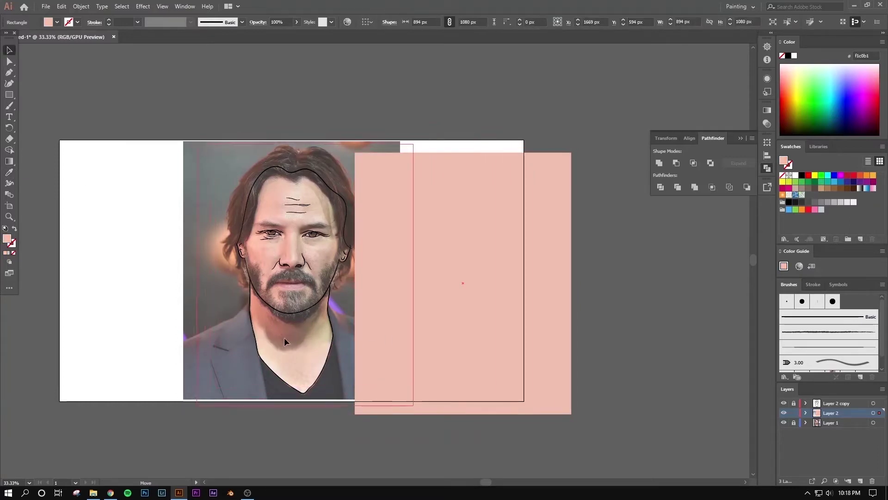
pyautogui.moveTo(360, 360); pyautogui.dragTo(353, 360)
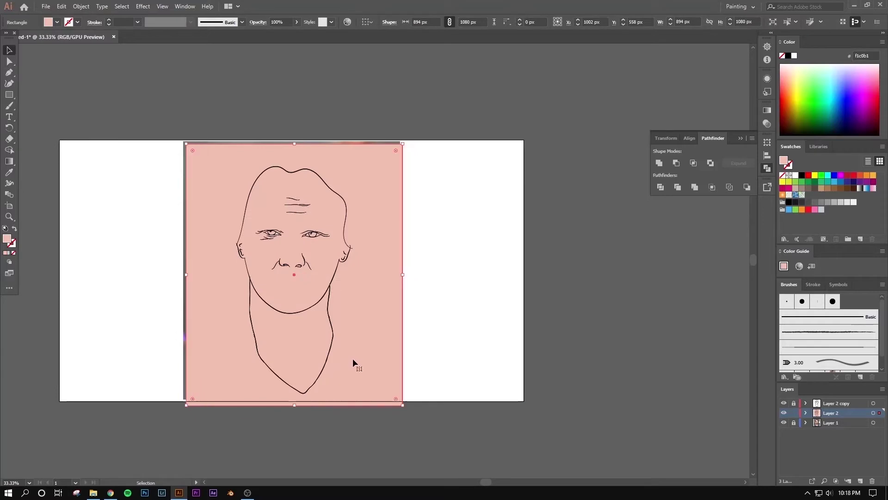
# - Change the skin rectangle's fill to a deeper pink
pyautogui.doubleClick(7, 240)
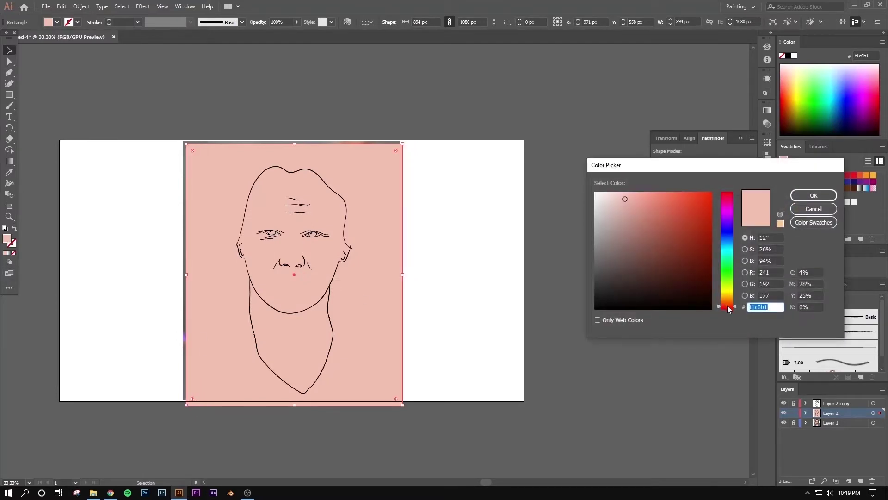
pyautogui.click(728, 306)
pyautogui.click(637, 201)
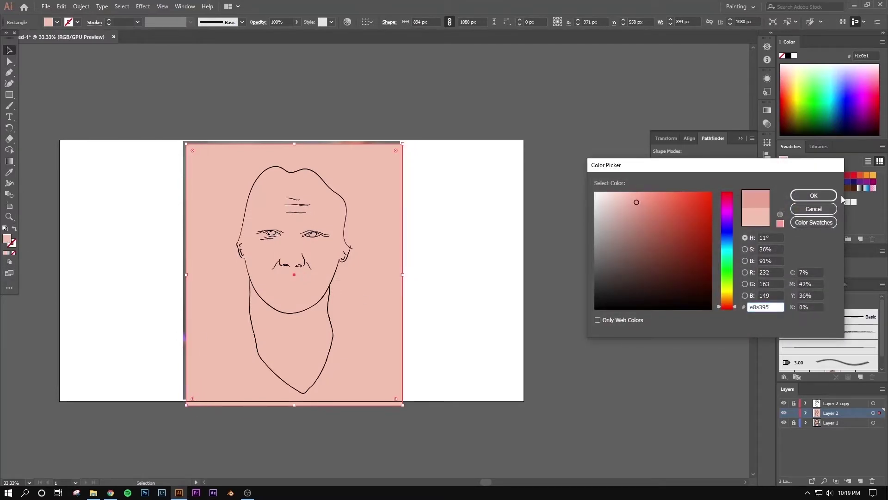
pyautogui.click(813, 195)
# - Undo the last change and deselect the pink rectangle
pyautogui.click(536, 242)
pyautogui.rightClick(356, 265)
pyautogui.click(356, 268)
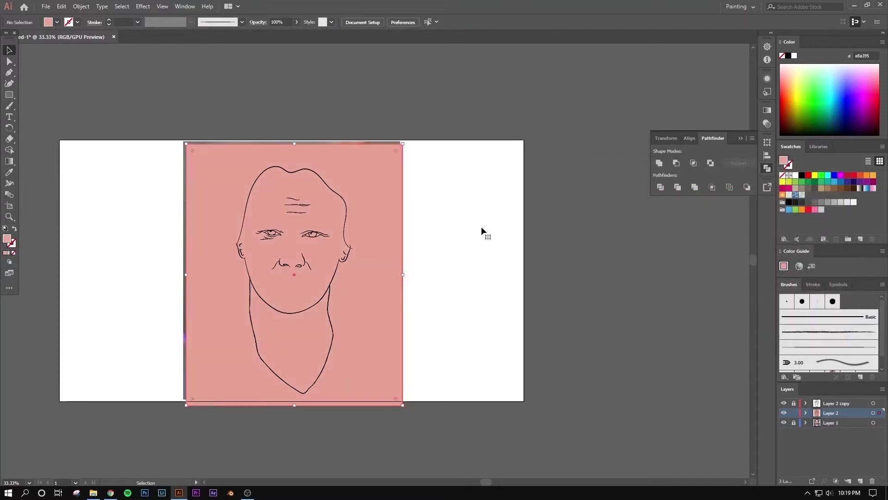
pyautogui.click(149, 124)
# - Isolate the merged pink-and-line-art group and delete the pink area outside the face
pyautogui.click(208, 234)
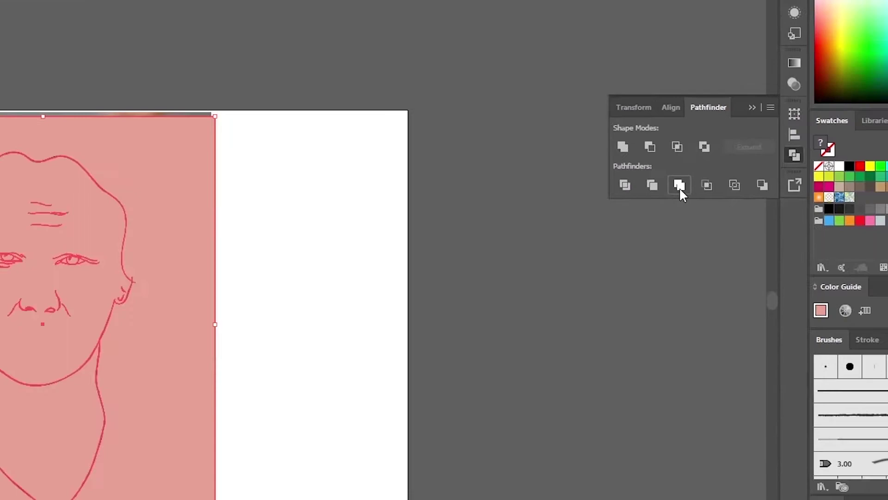
pyautogui.rightClick(359, 227)
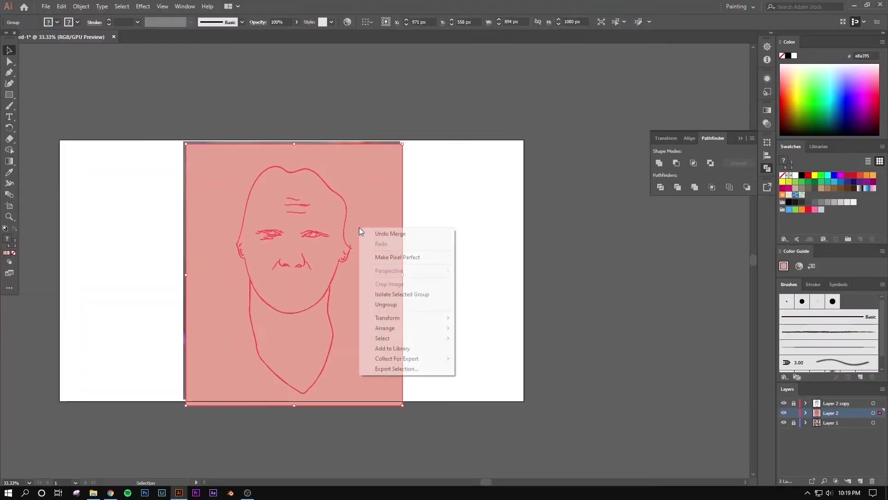
pyautogui.click(403, 295)
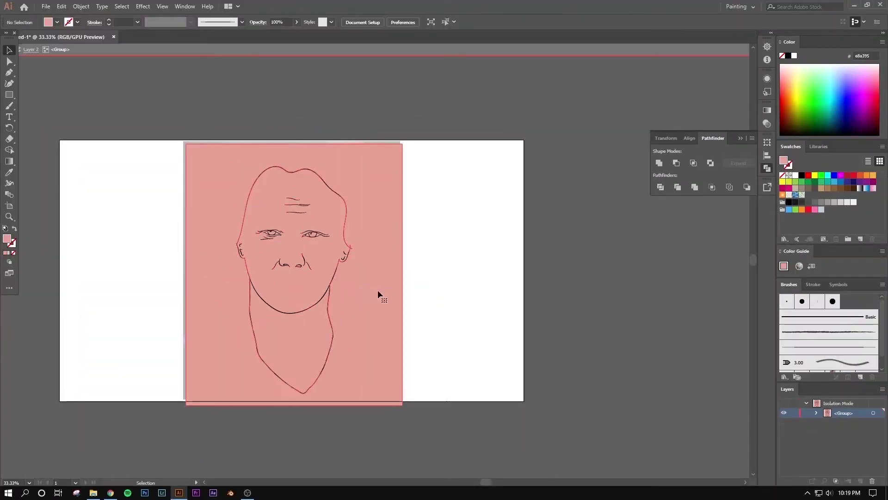
pyautogui.click(378, 290)
pyautogui.press('Delete')
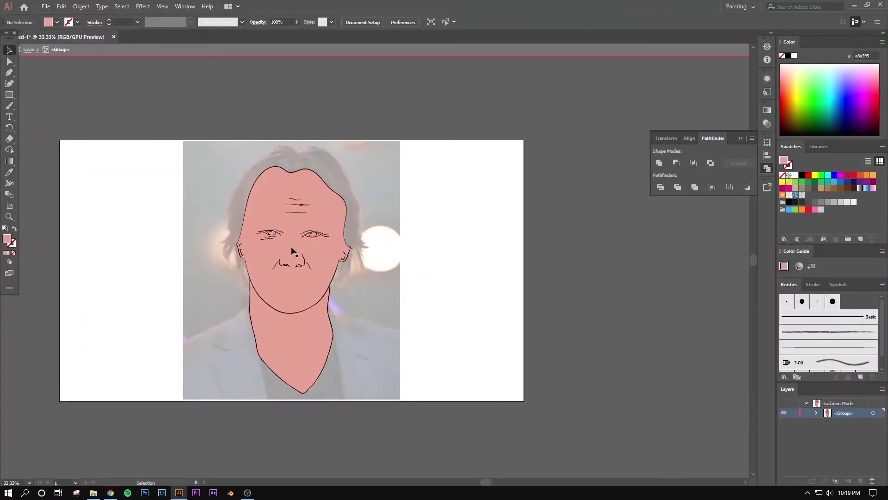
# - Bring the eyes into view and select both irises
pyautogui.scroll(10, 296, 245)
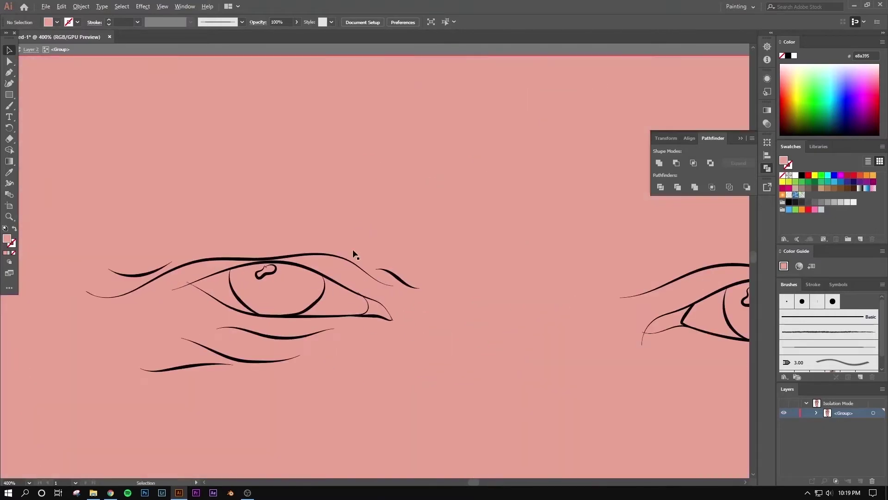
pyautogui.moveTo(354, 254); pyautogui.dragTo(332, 208)
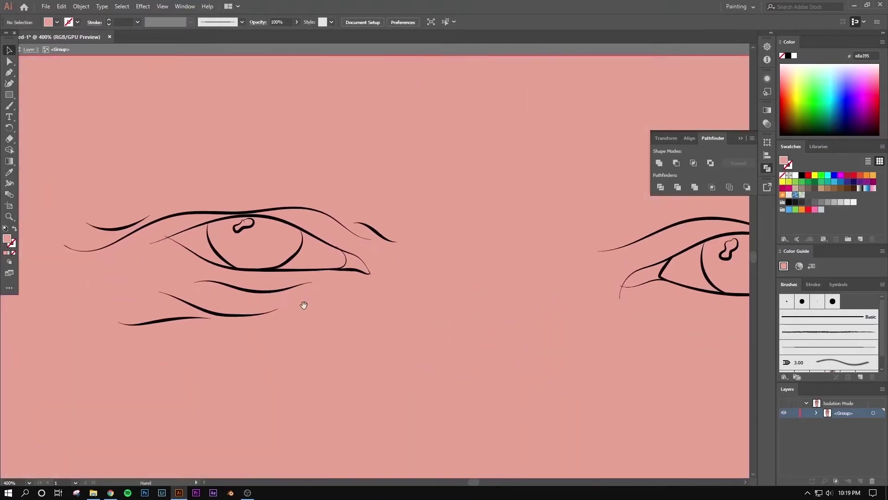
pyautogui.click(270, 240)
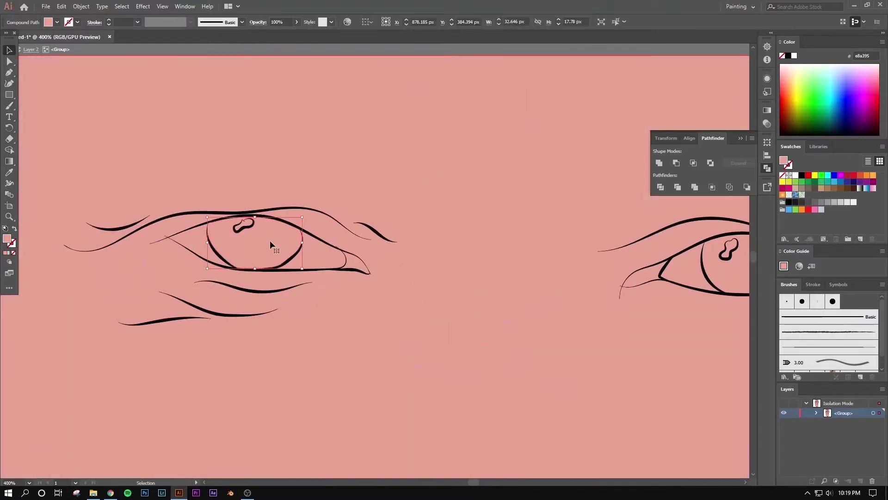
pyautogui.keyDown('shift'); pyautogui.click(700, 261); pyautogui.keyUp('shift')
# - Fill both irises black (000000) and check the iris highlight up close
pyautogui.doubleClick(7, 239)
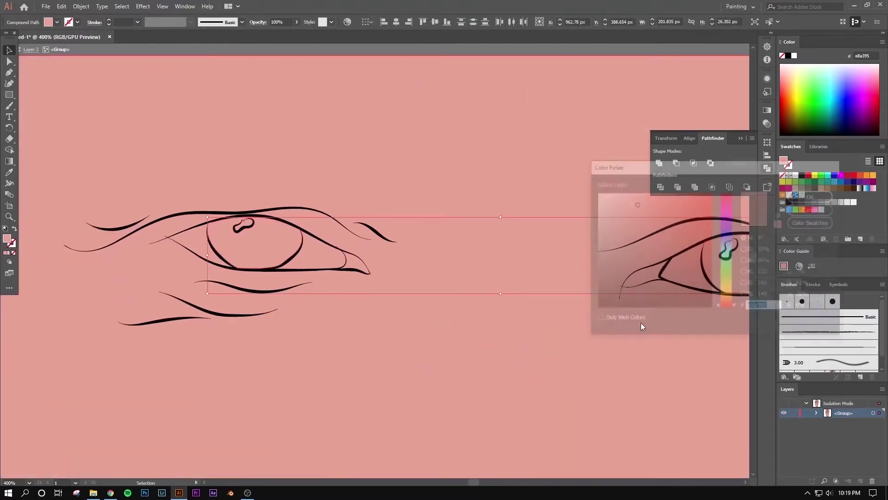
pyautogui.write('000000')
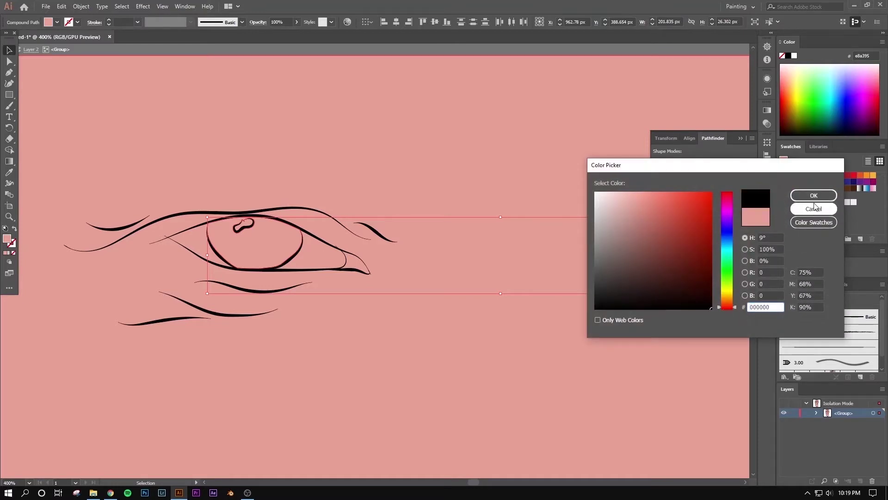
pyautogui.click(813, 196)
pyautogui.click(202, 245)
pyautogui.click(247, 224)
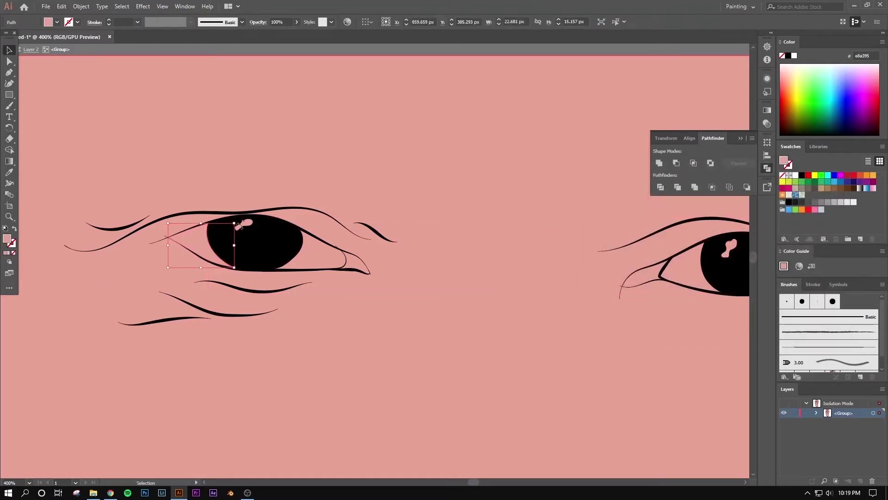
pyautogui.hotkey('ctrl', '=')
pyautogui.hotkey('ctrl', '=')
pyautogui.hotkey('ctrl', '=')
pyautogui.hotkey('ctrl', '-')
pyautogui.hotkey('ctrl', '-')
pyautogui.hotkey('ctrl', '-')
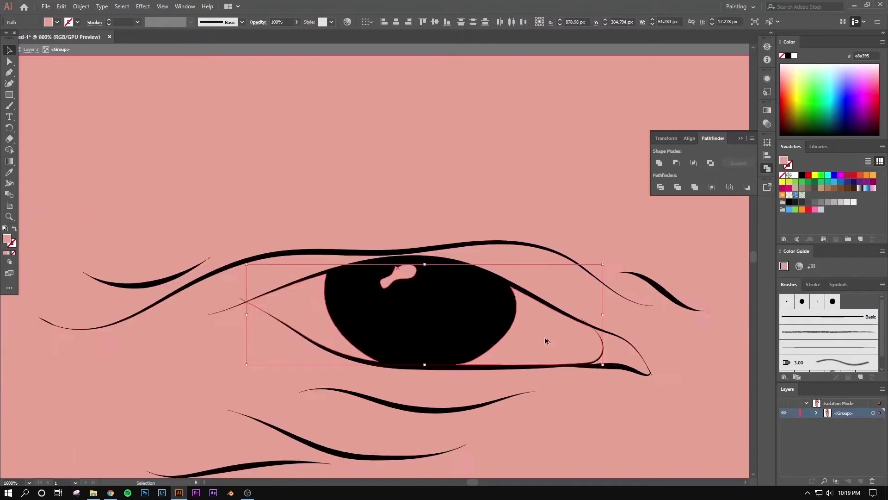
# - Fill the whites of the eyes with white (ffffff)
pyautogui.hscroll(-5, 544, 340)
pyautogui.click(479, 302)
pyautogui.scroll(5, 479, 302)
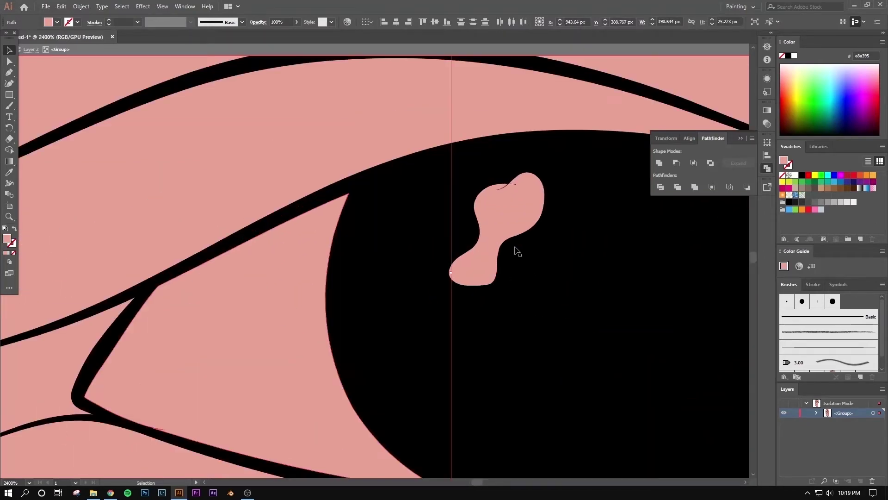
pyautogui.scroll(-6, 526, 259)
pyautogui.scroll(-5, 575, 312)
pyautogui.scroll(-5, 490, 312)
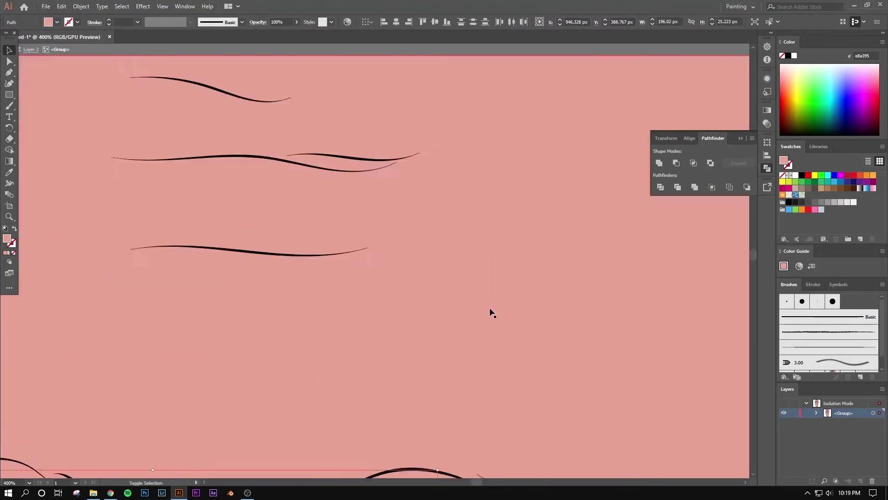
pyautogui.scroll(-5, 490, 308)
pyautogui.scroll(2, 502, 302)
pyautogui.scroll(3, 502, 301)
pyautogui.scroll(-5, 501, 302)
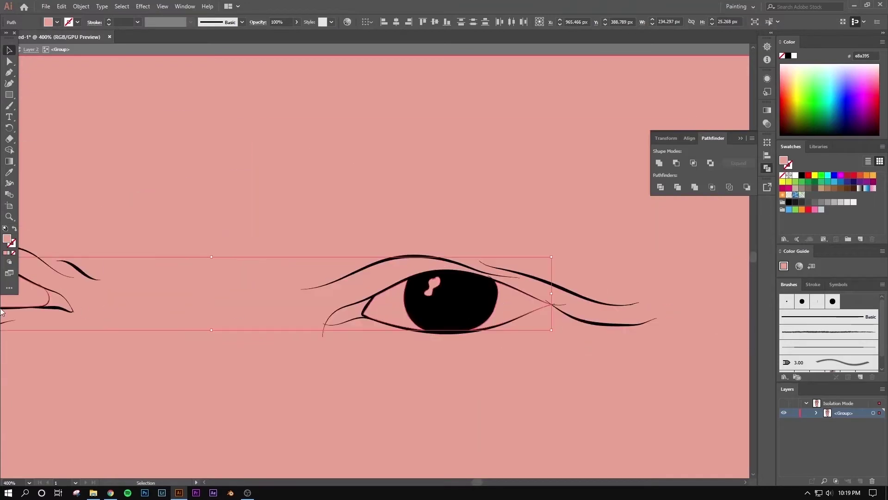
pyautogui.doubleClick(8, 240)
pyautogui.write('ffffff')
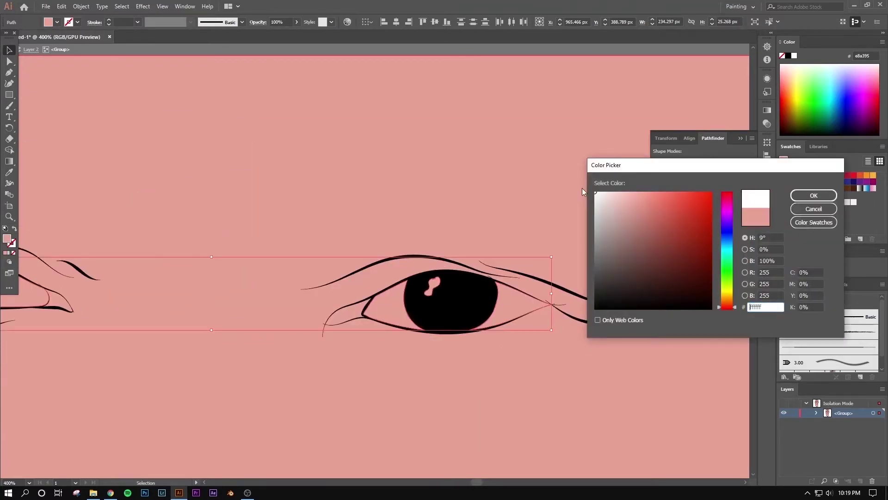
pyautogui.click(813, 196)
# - Fill the nostril shapes with a dark brown
pyautogui.scroll(-4, 442, 324)
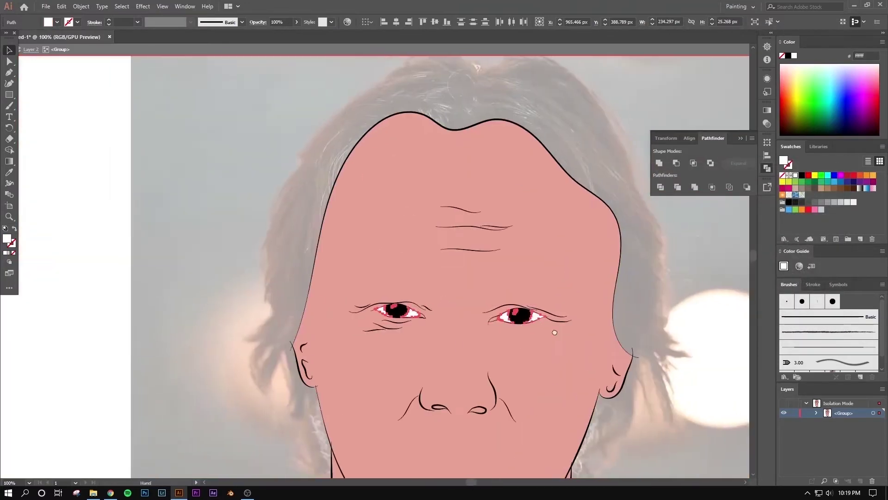
pyautogui.scroll(-3, 324, 301)
pyautogui.scroll(-1, 264, 311)
pyautogui.scroll(3, 305, 317)
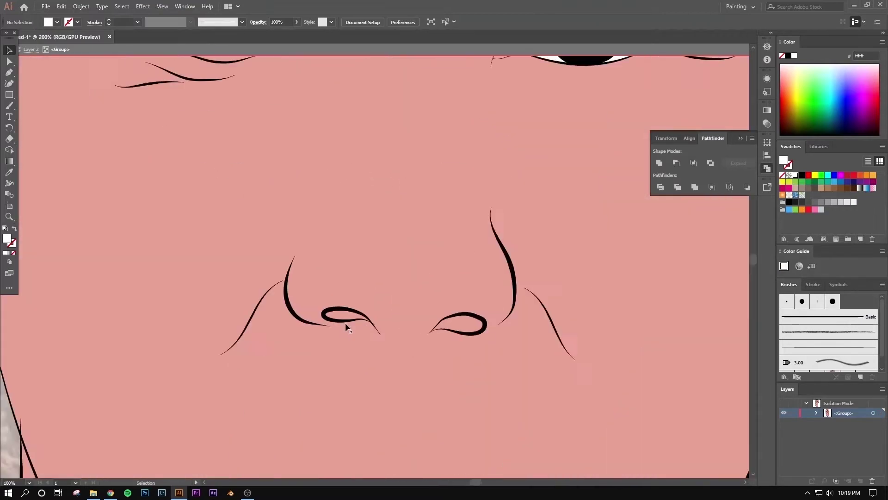
pyautogui.scroll(2, 345, 322)
pyautogui.click(586, 323)
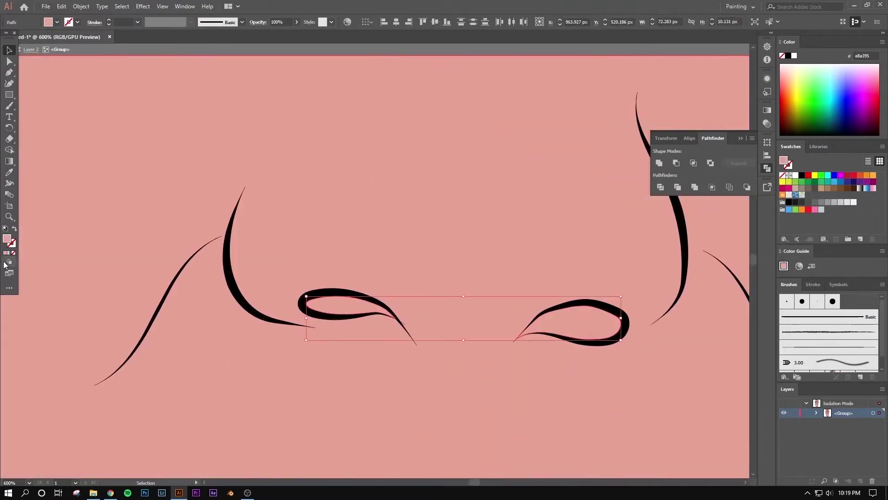
pyautogui.doubleClick(8, 239)
pyautogui.moveTo(636, 276); pyautogui.dragTo(651, 269)
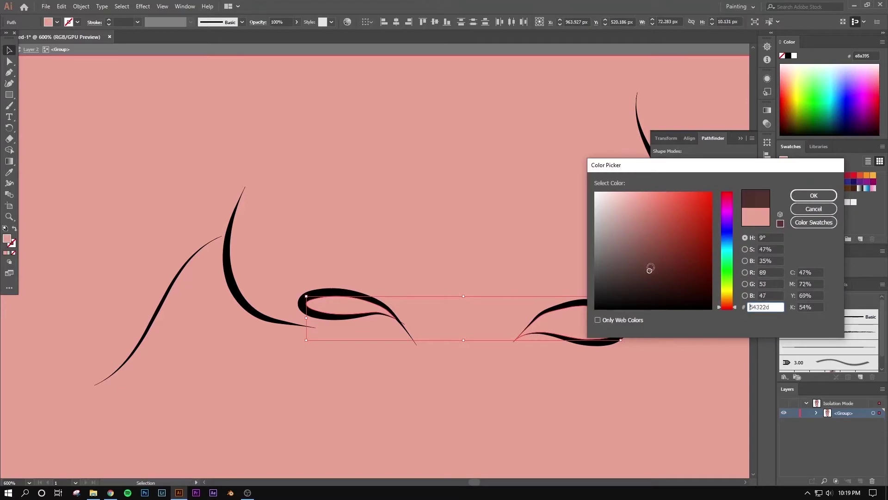
pyautogui.click(813, 195)
# - Fill both inner eye-corner creases with skin pink e8a395
pyautogui.scroll(-2, 503, 314)
pyautogui.scroll(-2, 503, 314)
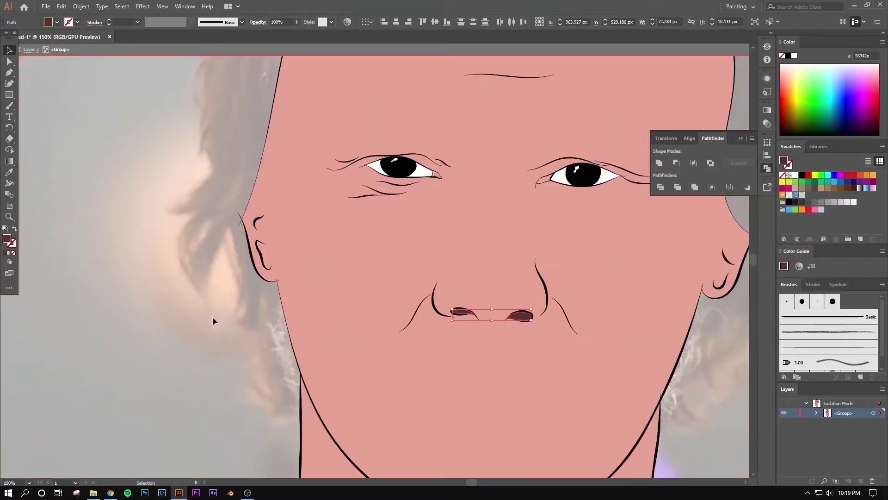
pyautogui.click(213, 320)
pyautogui.moveTo(410, 313); pyautogui.dragTo(298, 307)
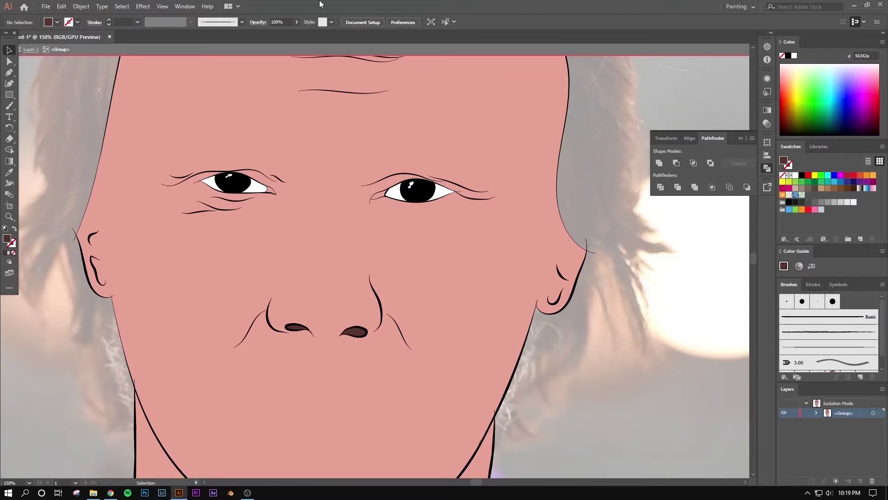
pyautogui.scroll(3, 333, 182)
pyautogui.scroll(2, 549, 264)
pyautogui.click(549, 265)
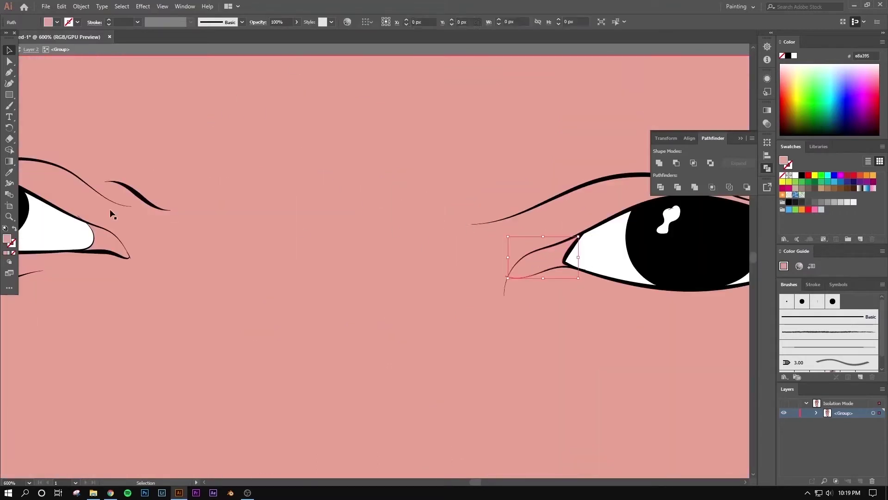
pyautogui.keyDown('shift'); pyautogui.click(111, 245); pyautogui.keyUp('shift')
pyautogui.doubleClick(8, 239)
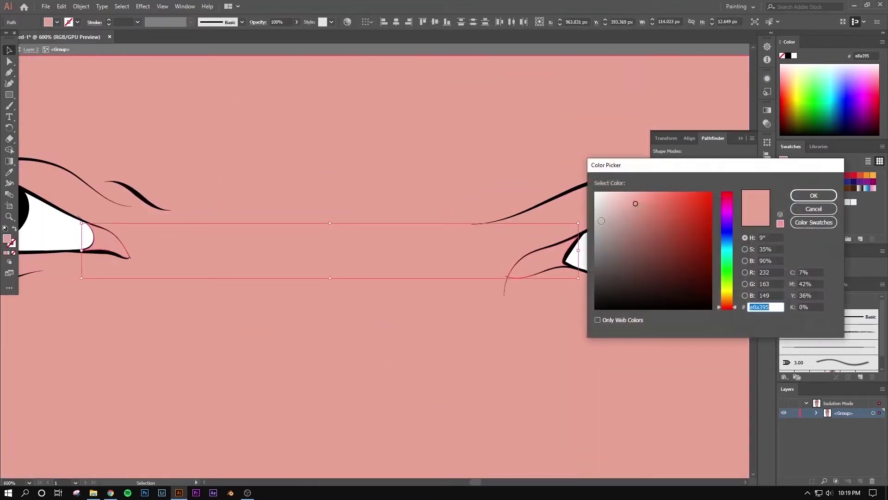
pyautogui.click(814, 195)
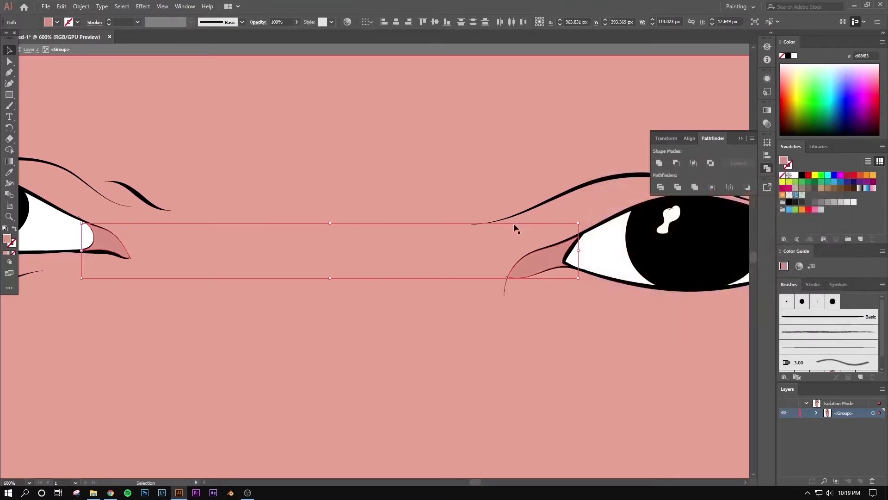
pyautogui.scroll(-5, 351, 240)
pyautogui.click(193, 218)
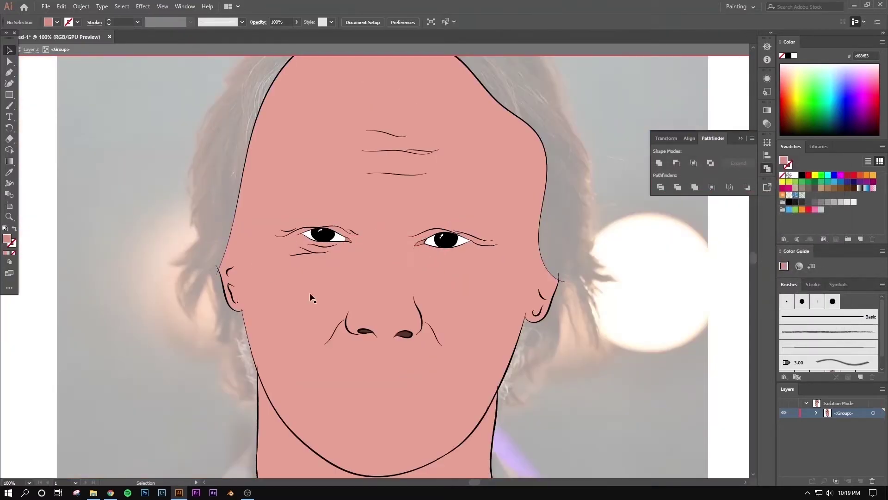
# - Dock the Tools panel and exit isolation mode on the face group
pyautogui.scroll(-1, 418, 322)
pyautogui.scroll(1, 410, 284)
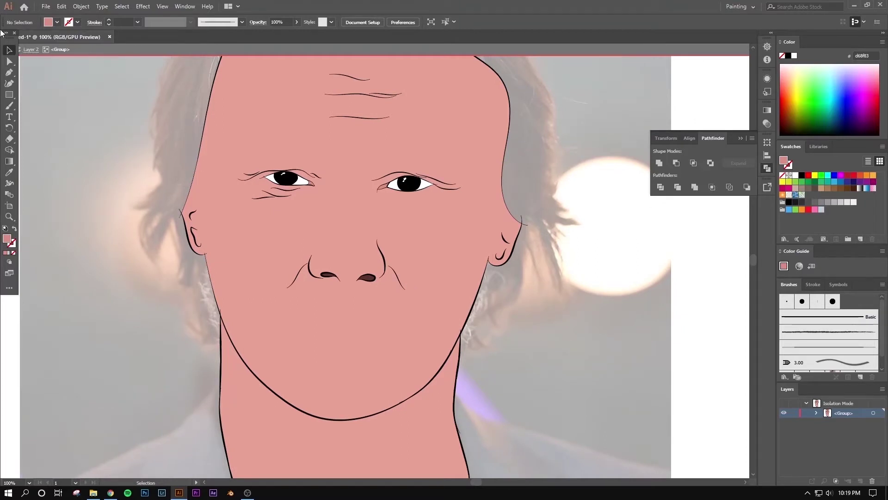
pyautogui.moveTo(1, 34); pyautogui.dragTo(20, 56)
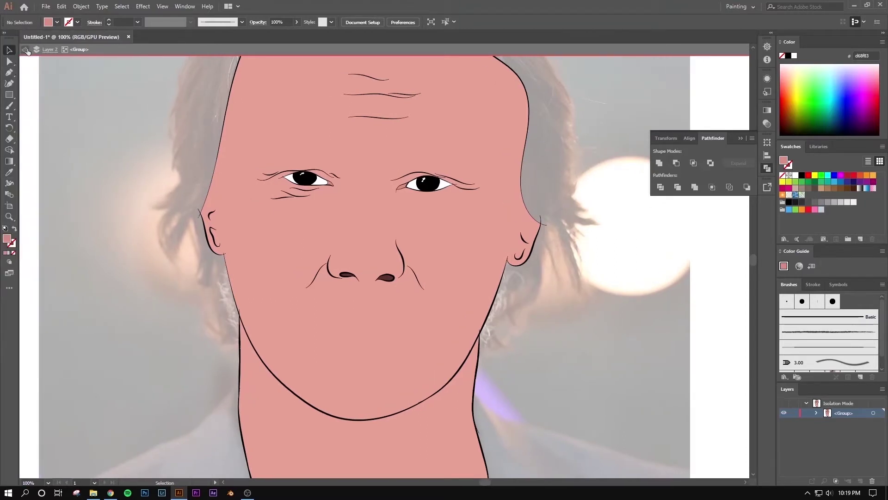
pyautogui.click(26, 50)
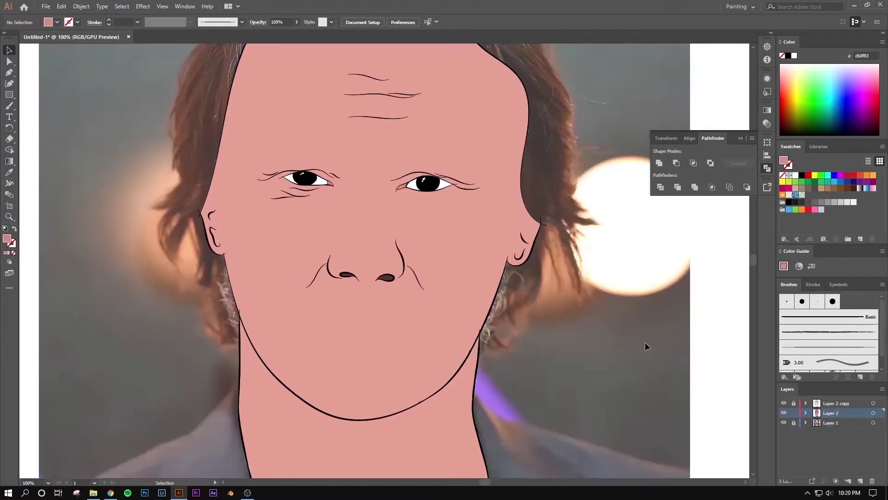
# - Hide Layer 2's pink skin and add a new layer for the hair
pyautogui.click(784, 413)
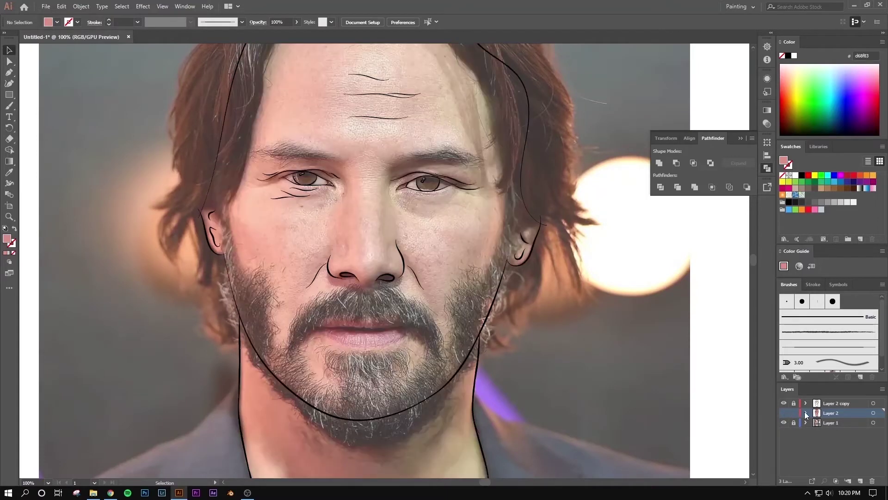
pyautogui.click(861, 480)
pyautogui.moveTo(423, 310); pyautogui.dragTo(424, 363)
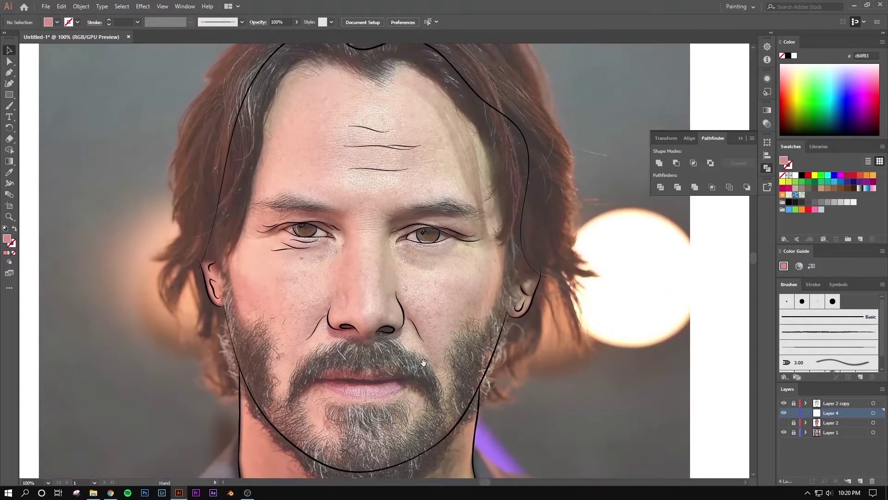
# - With the Pencil tool, trace the hair strands below and around the left ear
pyautogui.click(6, 105)
pyautogui.click(76, 130)
pyautogui.scroll(3, 216, 257)
pyautogui.scroll(5, 400, 242)
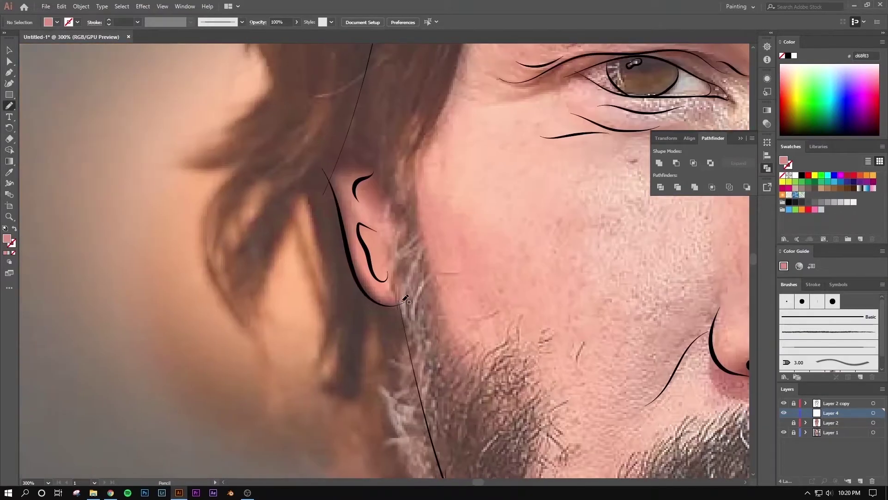
pyautogui.moveTo(405, 299); pyautogui.dragTo(338, 374)
pyautogui.moveTo(312, 190); pyautogui.dragTo(272, 336)
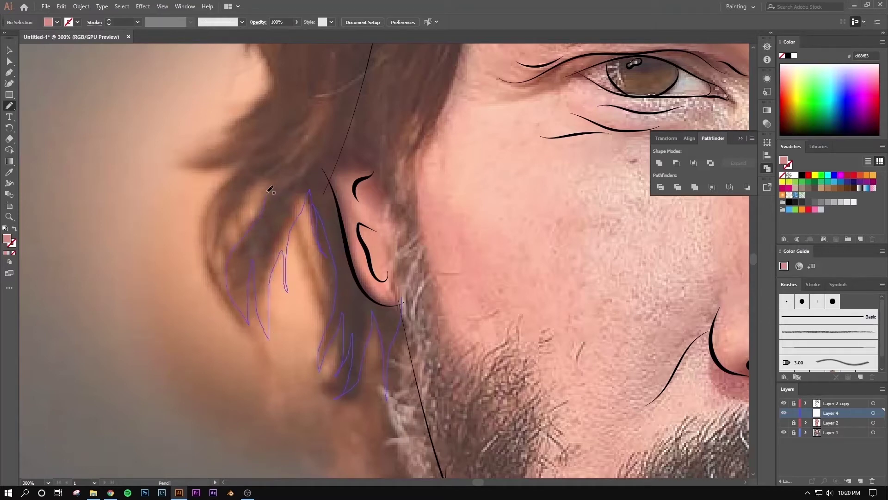
pyautogui.moveTo(222, 282)
pyautogui.mouseDown()
pyautogui.moveTo(233, 204)
pyautogui.moveTo(205, 261)
pyautogui.mouseUp()
pyautogui.moveTo(220, 127)
pyautogui.mouseDown()
pyautogui.moveTo(275, 76)
pyautogui.moveTo(285, 230)
pyautogui.moveTo(265, 192)
pyautogui.mouseUp()
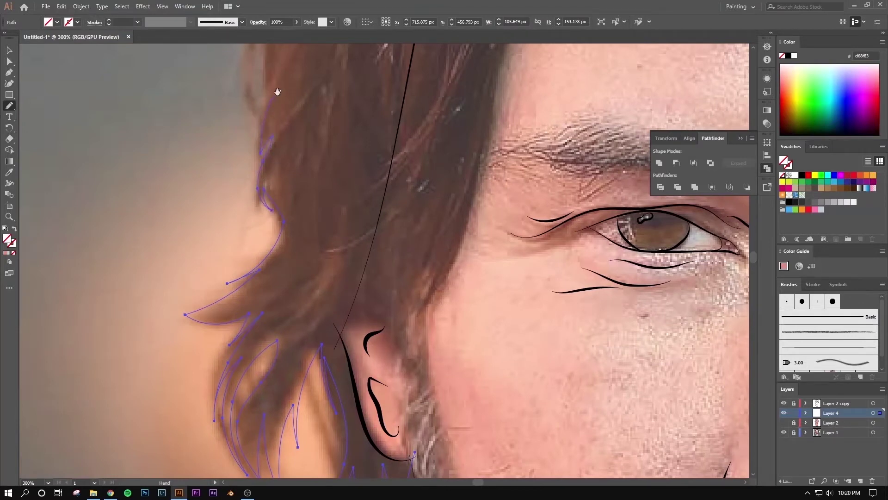
# - Extend the Pencil outline up the hair's left edge and over the crown
pyautogui.moveTo(278, 91)
pyautogui.mouseDown()
pyautogui.moveTo(285, 236)
pyautogui.moveTo(266, 240)
pyautogui.mouseUp()
pyautogui.moveTo(298, 87); pyautogui.dragTo(300, 329)
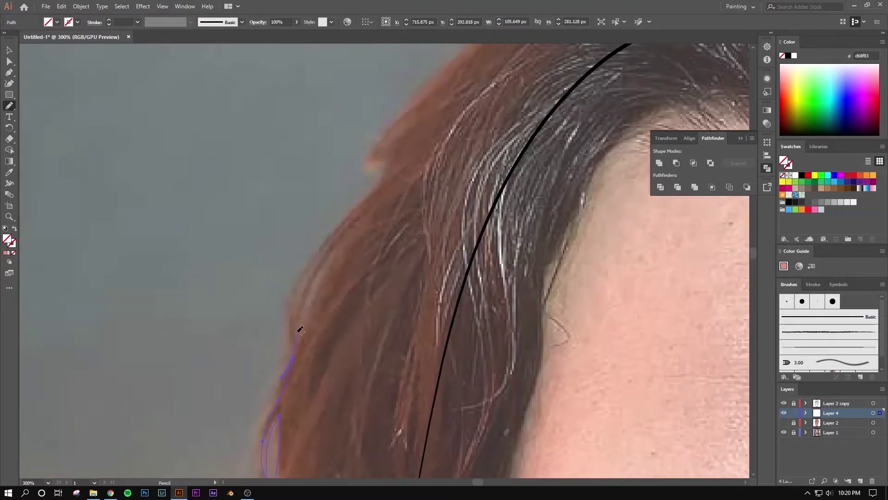
pyautogui.moveTo(319, 247); pyautogui.dragTo(307, 256)
pyautogui.moveTo(449, 104); pyautogui.dragTo(333, 308)
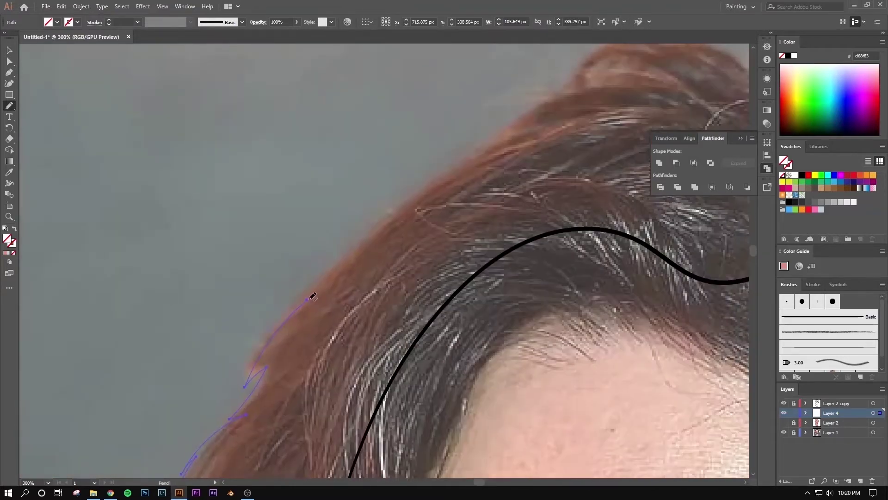
pyautogui.moveTo(406, 210); pyautogui.dragTo(429, 179)
pyautogui.moveTo(567, 82); pyautogui.dragTo(347, 254)
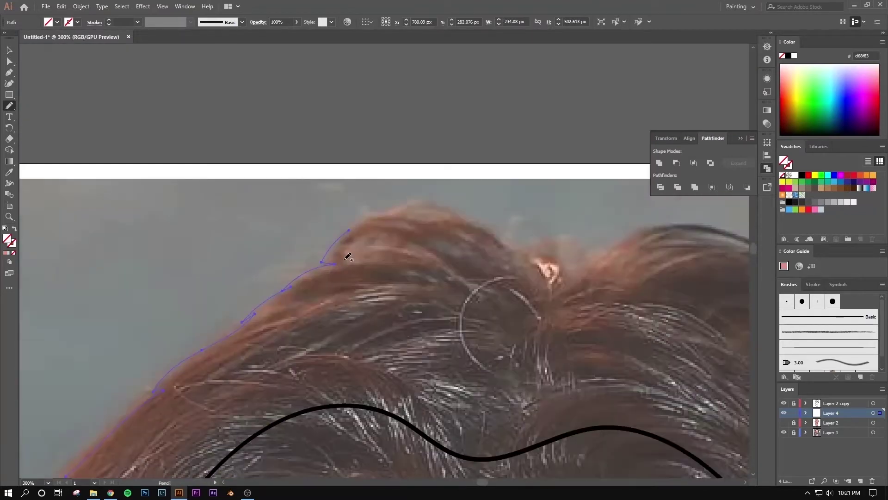
pyautogui.moveTo(240, 348); pyautogui.dragTo(361, 223)
pyautogui.moveTo(192, 349); pyautogui.dragTo(473, 102)
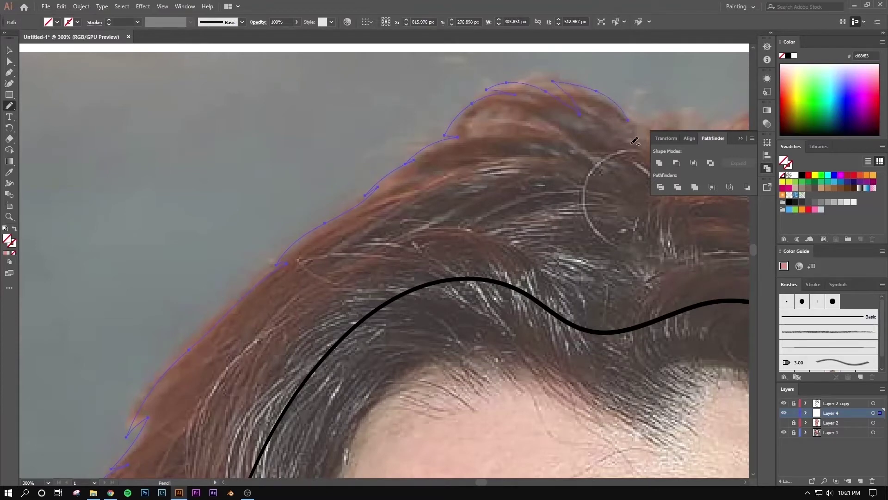
pyautogui.moveTo(617, 91); pyautogui.dragTo(342, 182)
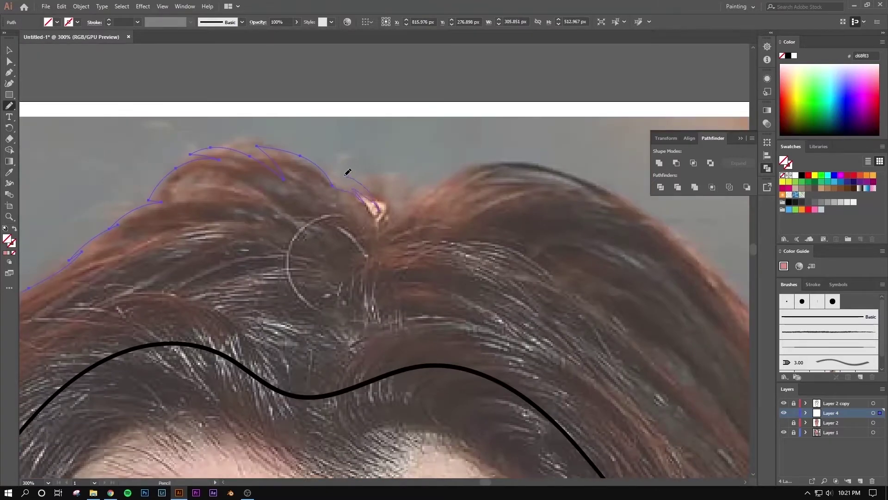
pyautogui.moveTo(396, 207)
pyautogui.mouseDown()
pyautogui.moveTo(409, 190)
pyautogui.moveTo(513, 161)
pyautogui.mouseUp()
# - Trace the hair edge down the right side and draw strands at the ragged ends
pyautogui.moveTo(729, 291)
pyautogui.mouseDown()
pyautogui.moveTo(274, 157)
pyautogui.moveTo(297, 157)
pyautogui.mouseUp()
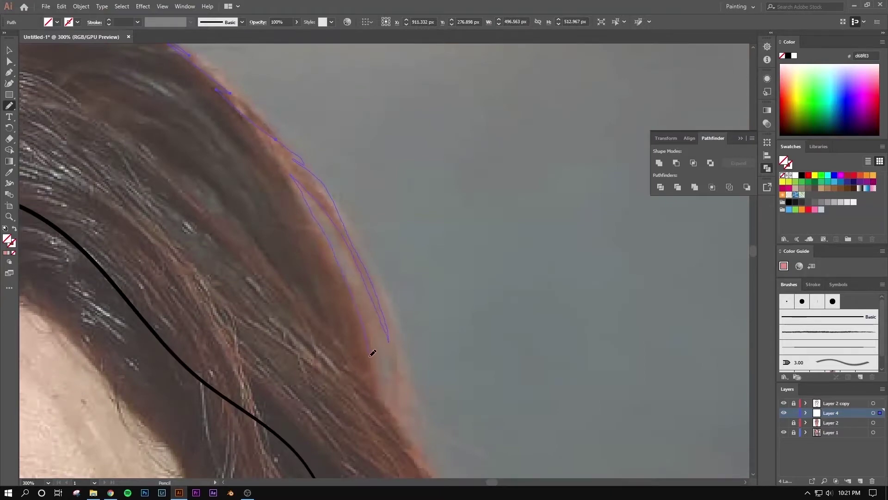
pyautogui.moveTo(373, 353)
pyautogui.mouseDown()
pyautogui.moveTo(318, 198)
pyautogui.moveTo(335, 194)
pyautogui.mouseUp()
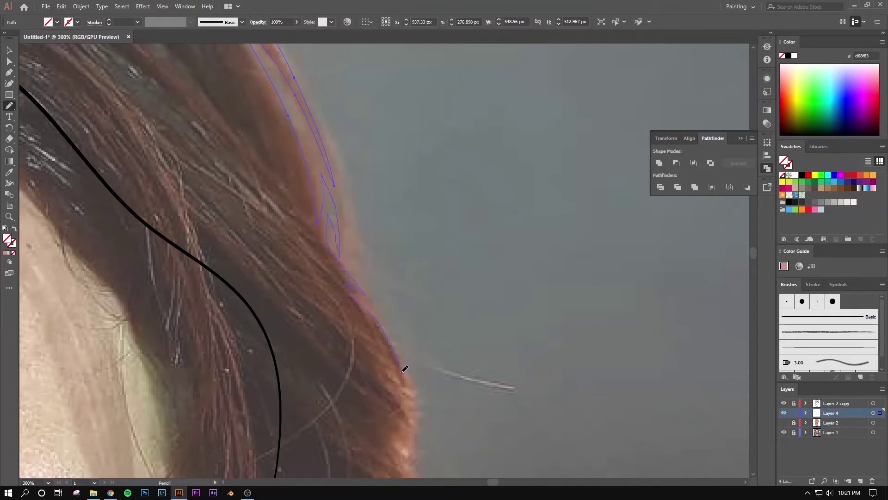
pyautogui.moveTo(405, 369)
pyautogui.mouseDown()
pyautogui.moveTo(301, 252)
pyautogui.moveTo(232, 120)
pyautogui.mouseUp()
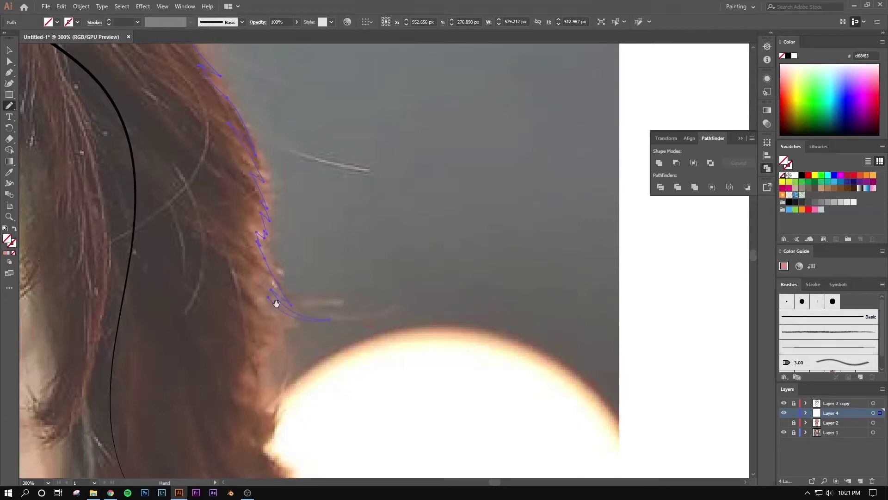
pyautogui.moveTo(276, 304); pyautogui.dragTo(275, 134)
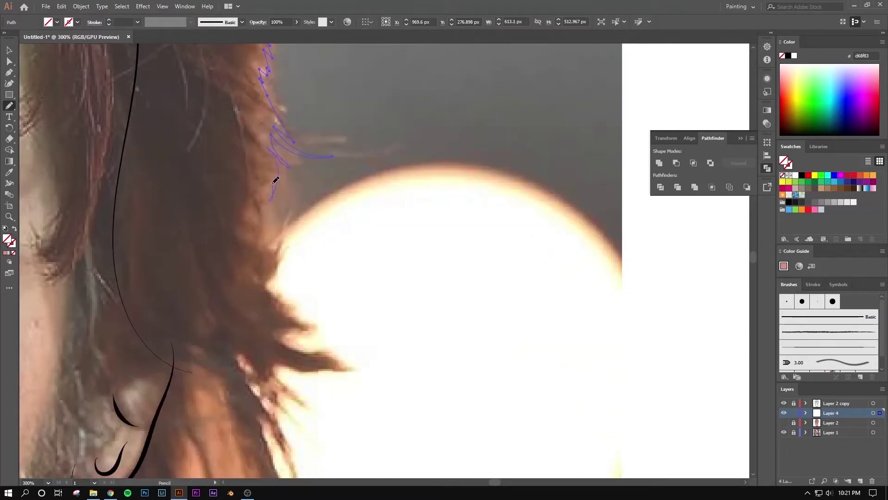
pyautogui.moveTo(268, 252); pyautogui.dragTo(301, 169)
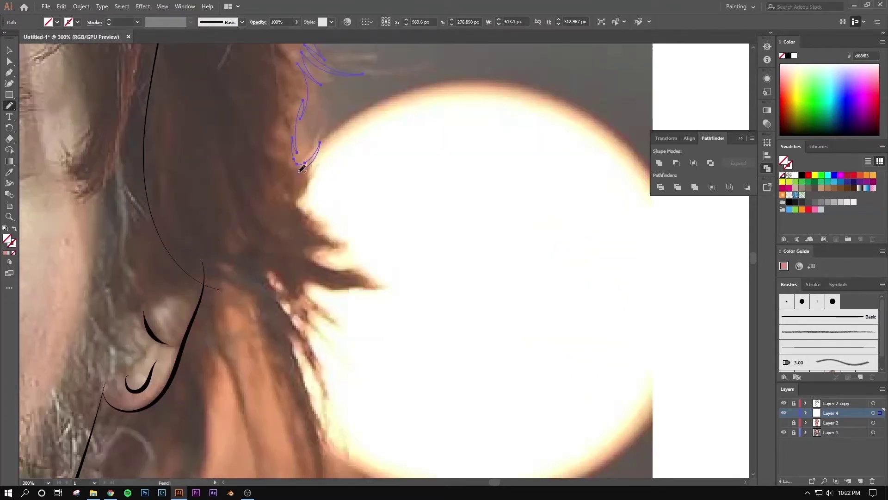
pyautogui.moveTo(315, 221); pyautogui.dragTo(324, 234)
pyautogui.moveTo(304, 283)
pyautogui.mouseDown()
pyautogui.moveTo(339, 317)
pyautogui.moveTo(329, 323)
pyautogui.moveTo(289, 186)
pyautogui.mouseUp()
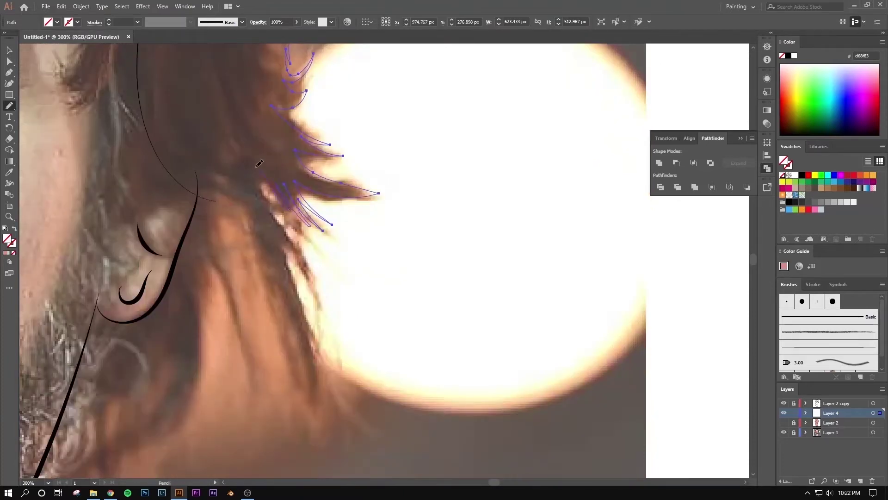
pyautogui.moveTo(301, 292); pyautogui.dragTo(312, 324)
pyautogui.moveTo(301, 289); pyautogui.dragTo(267, 178)
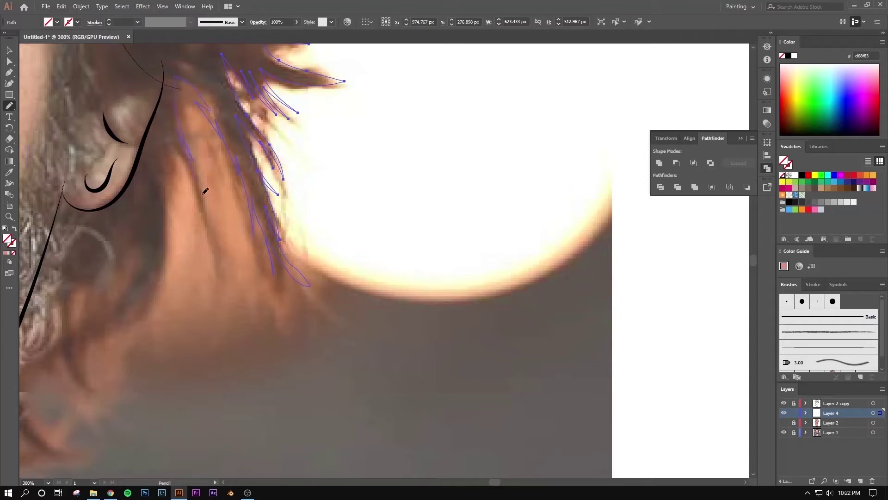
pyautogui.moveTo(158, 237)
pyautogui.mouseDown()
pyautogui.moveTo(115, 328)
pyautogui.moveTo(355, 258)
pyautogui.mouseUp()
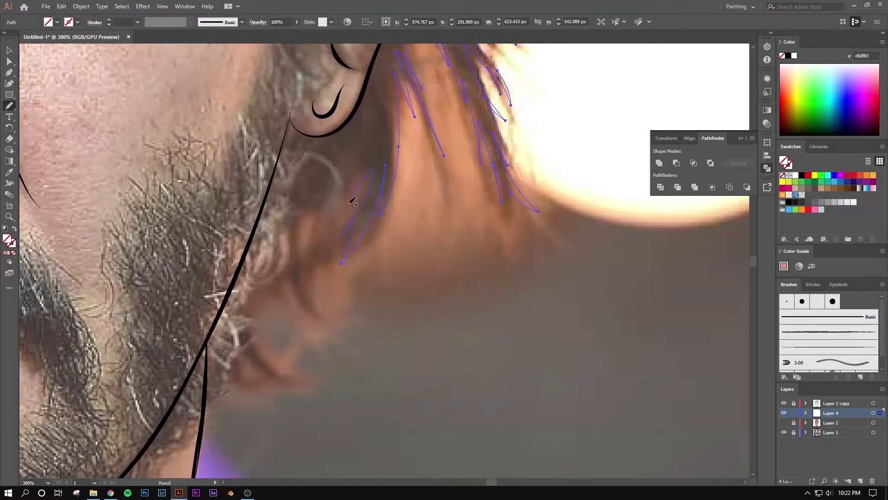
pyautogui.moveTo(329, 204); pyautogui.dragTo(325, 288)
# - Draw strands up beside the right ear and the inner hair edge at the temple
pyautogui.moveTo(226, 356); pyautogui.dragTo(256, 273)
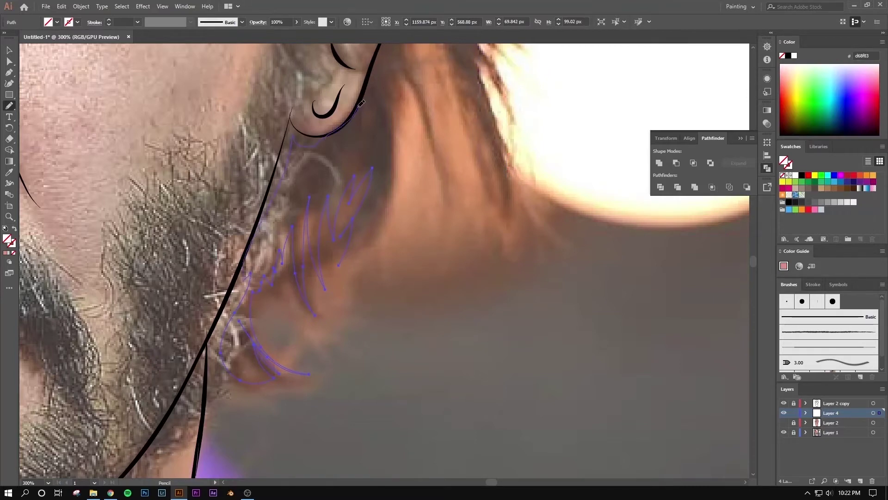
pyautogui.moveTo(323, 138)
pyautogui.mouseDown()
pyautogui.moveTo(349, 80)
pyautogui.moveTo(238, 374)
pyautogui.mouseUp()
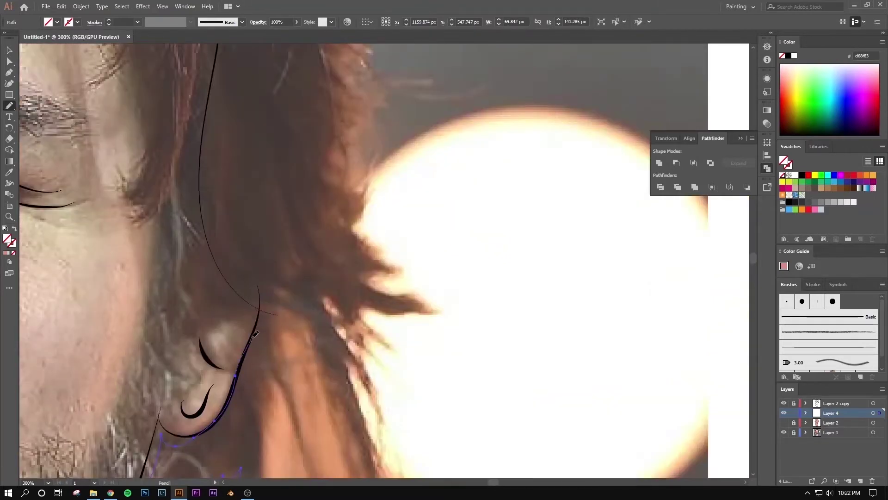
pyautogui.moveTo(254, 333); pyautogui.dragTo(257, 313)
pyautogui.moveTo(174, 234); pyautogui.dragTo(260, 379)
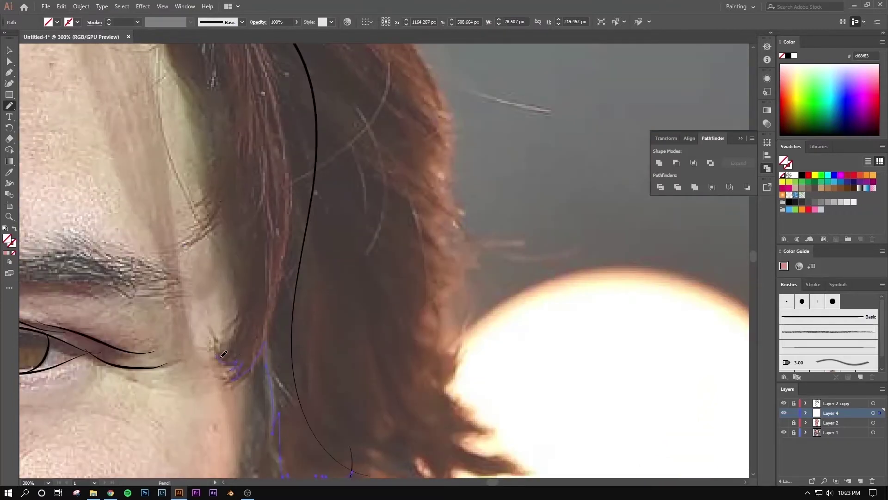
pyautogui.moveTo(217, 341); pyautogui.dragTo(258, 313)
# - Trace the hairline across the forehead, down the left temple, and beside the left ear
pyautogui.moveTo(265, 246)
pyautogui.mouseDown()
pyautogui.moveTo(306, 333)
pyautogui.moveTo(270, 340)
pyautogui.mouseUp()
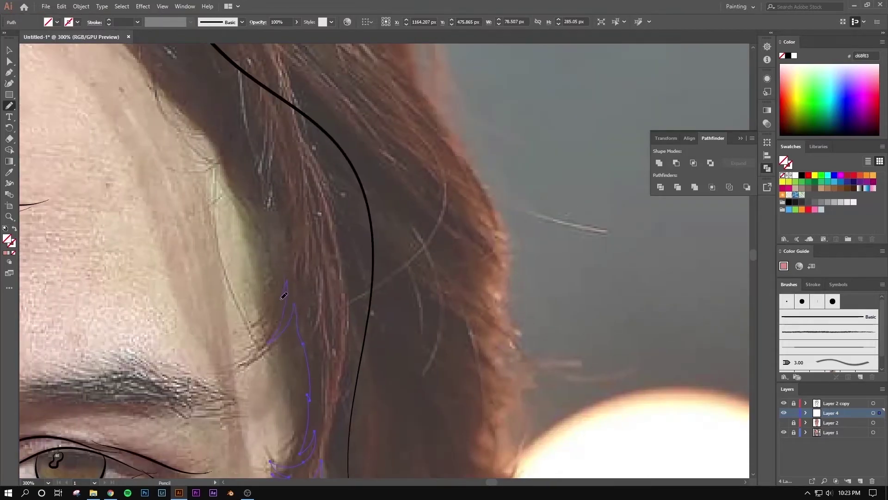
pyautogui.moveTo(315, 295); pyautogui.dragTo(455, 431)
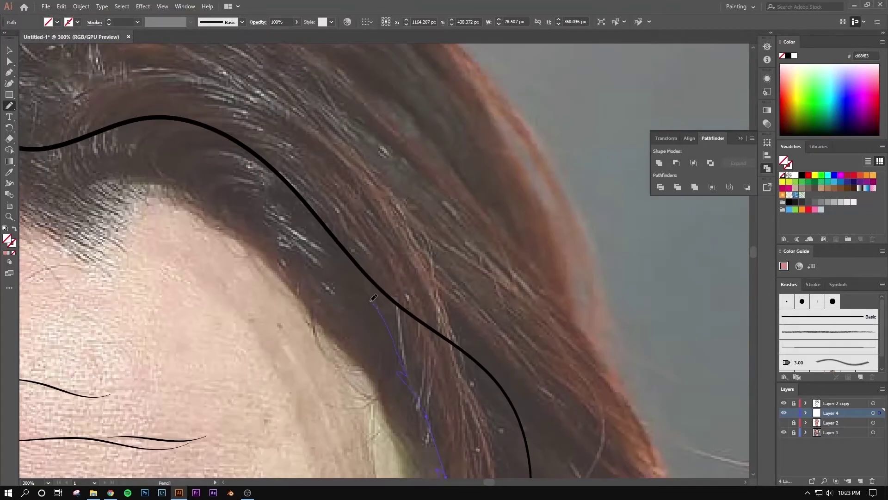
pyautogui.moveTo(284, 241); pyautogui.dragTo(83, 185)
pyautogui.moveTo(149, 260); pyautogui.dragTo(630, 274)
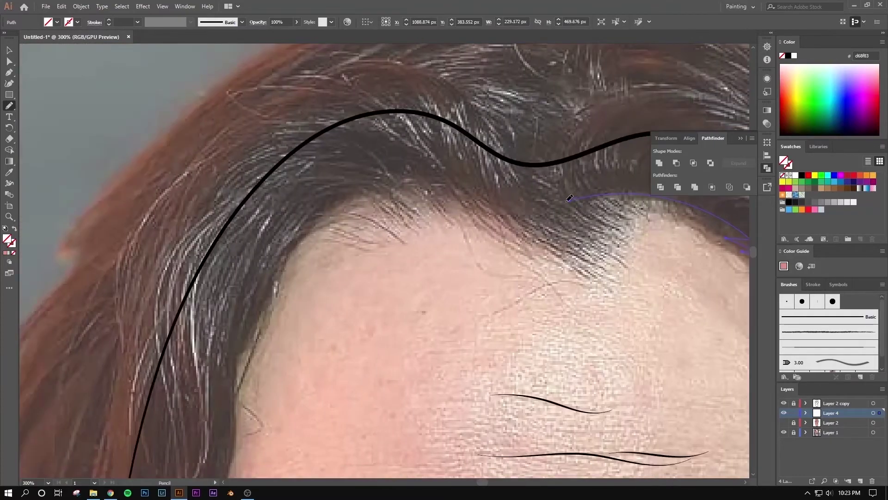
pyautogui.moveTo(267, 280); pyautogui.dragTo(311, 121)
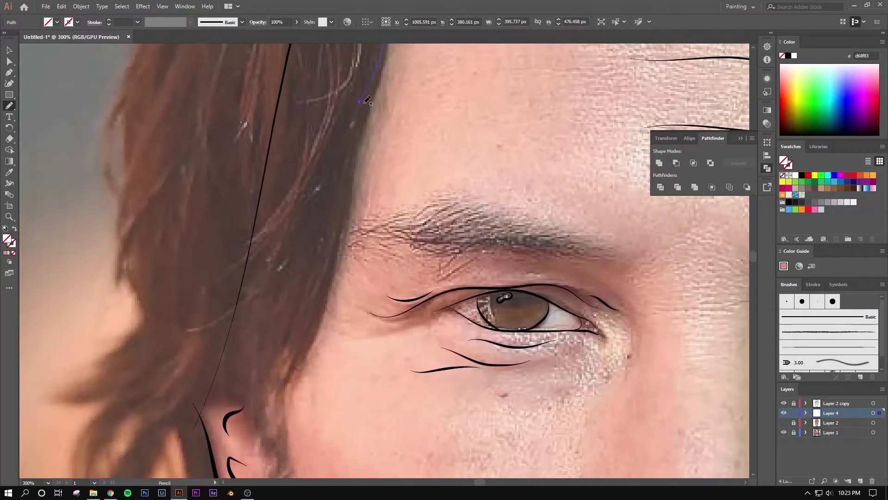
pyautogui.moveTo(368, 95); pyautogui.dragTo(355, 128)
pyautogui.moveTo(269, 345); pyautogui.dragTo(385, 174)
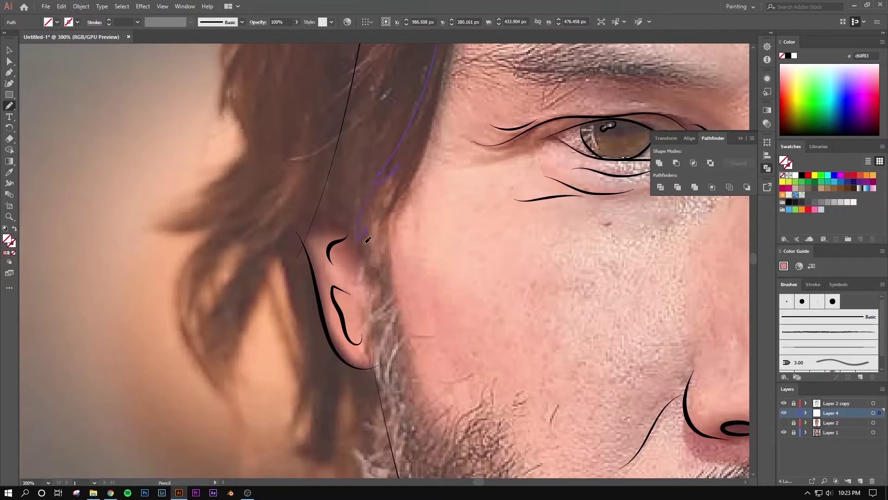
pyautogui.moveTo(365, 228); pyautogui.dragTo(372, 277)
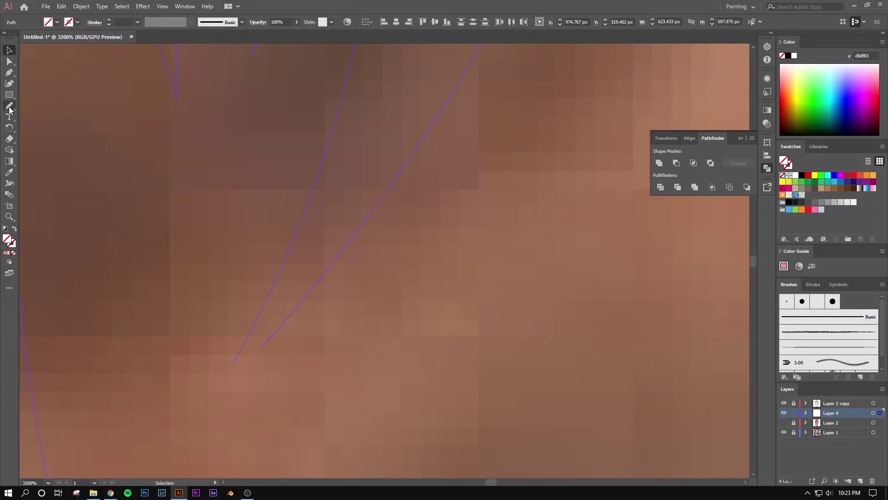
# - Draw a Pencil stroke along the ear's edge
pyautogui.click(9, 107)
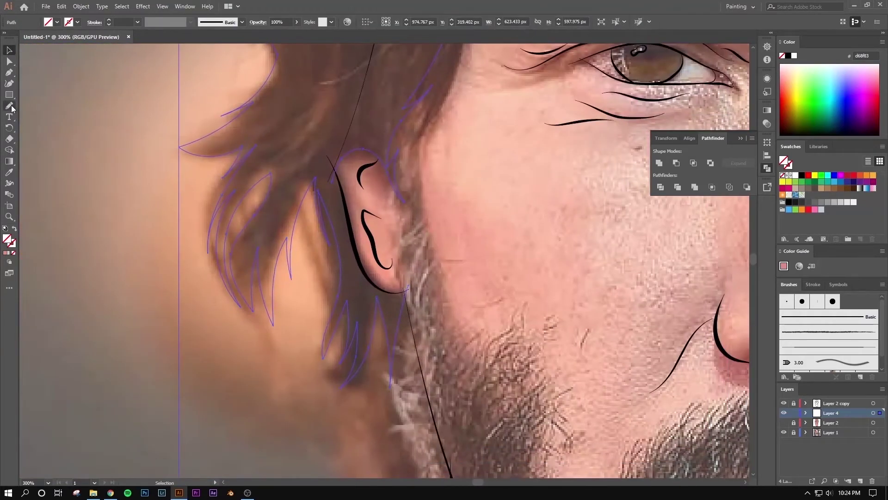
pyautogui.click(11, 107)
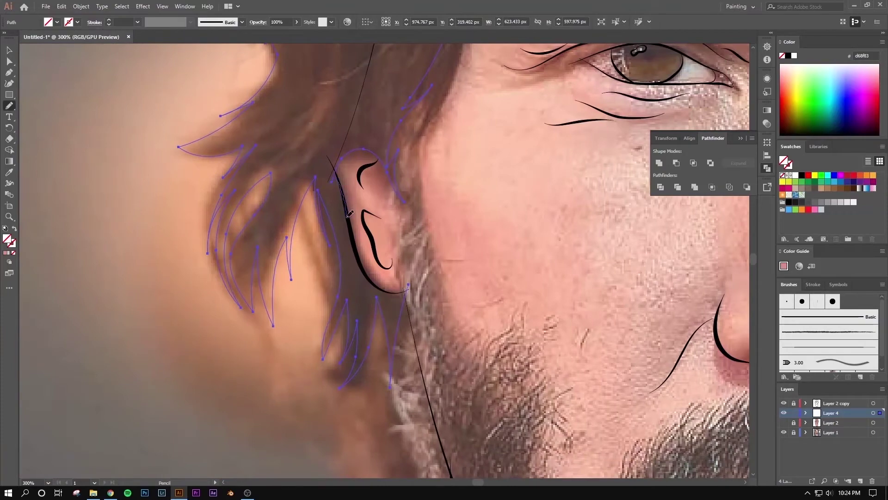
pyautogui.moveTo(347, 215); pyautogui.dragTo(367, 273)
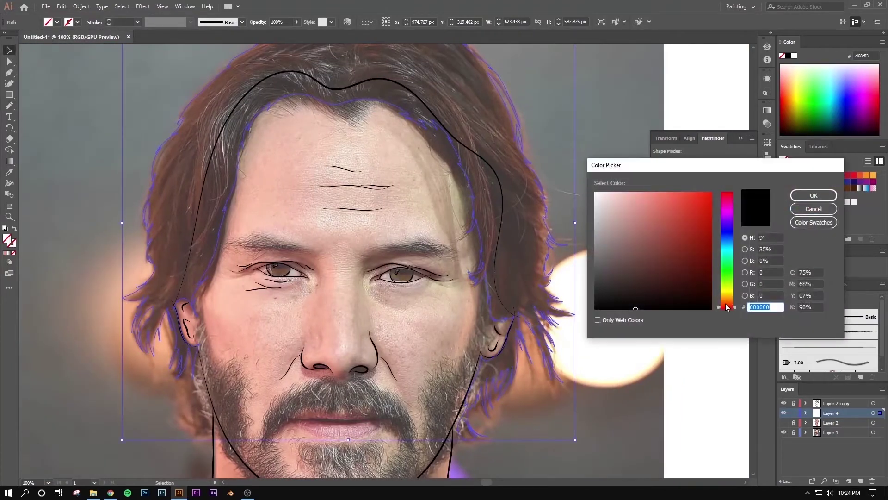
# - Fill the hair shape with dark brown #4c3529
pyautogui.moveTo(727, 308); pyautogui.dragTo(727, 305)
pyautogui.click(632, 249)
pyautogui.moveTo(632, 249); pyautogui.dragTo(650, 274)
pyautogui.click(814, 195)
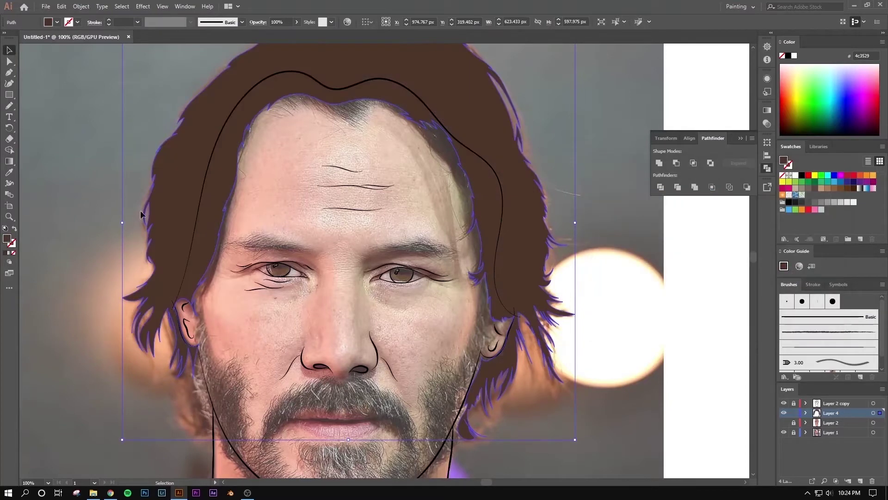
pyautogui.click(141, 212)
# - Hide the photo layer and move Layer 4 above Layer 2 copy
pyautogui.hotkey('ctrl', '-')
pyautogui.hotkey('ctrl', '-')
pyautogui.hotkey('ctrl', '-')
pyautogui.click(783, 432)
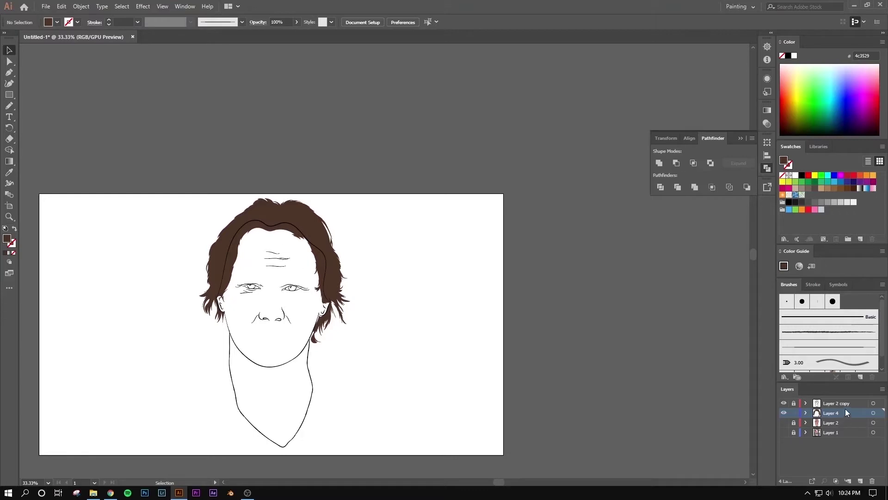
pyautogui.moveTo(845, 412); pyautogui.dragTo(842, 400)
# - Draw a short Pencil line by the ear, then show the photo layer again
pyautogui.hotkey('ctrl', '+')
pyautogui.hotkey('ctrl', '+')
pyautogui.hotkey('ctrl', '+')
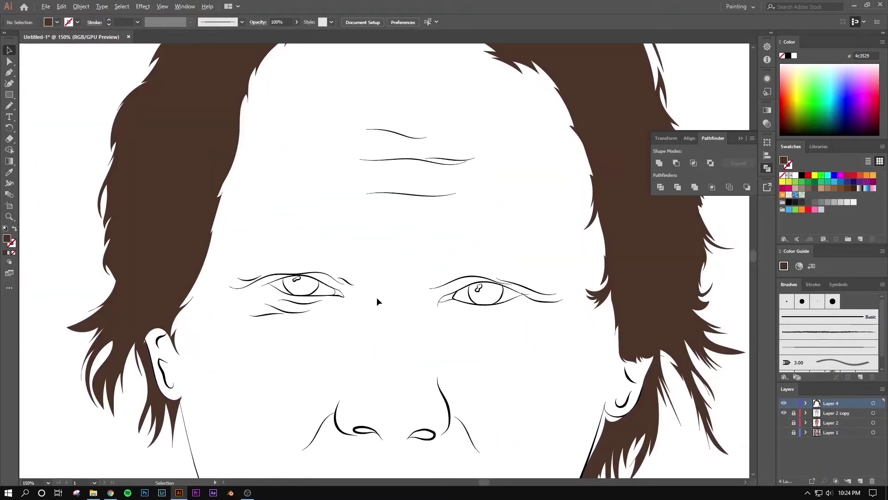
pyautogui.hotkey('ctrl', '-')
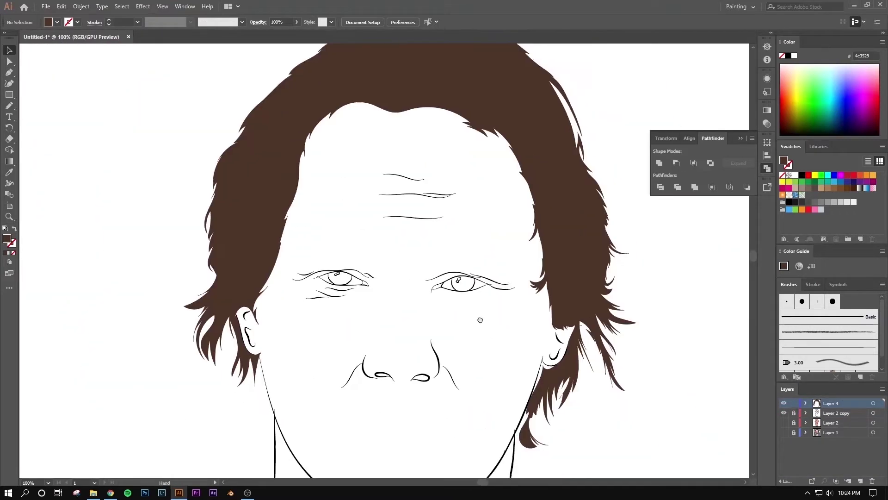
pyautogui.hotkey('ctrl', '+')
pyautogui.hotkey('ctrl', '+')
pyautogui.hotkey('ctrl', '+')
pyautogui.click(9, 107)
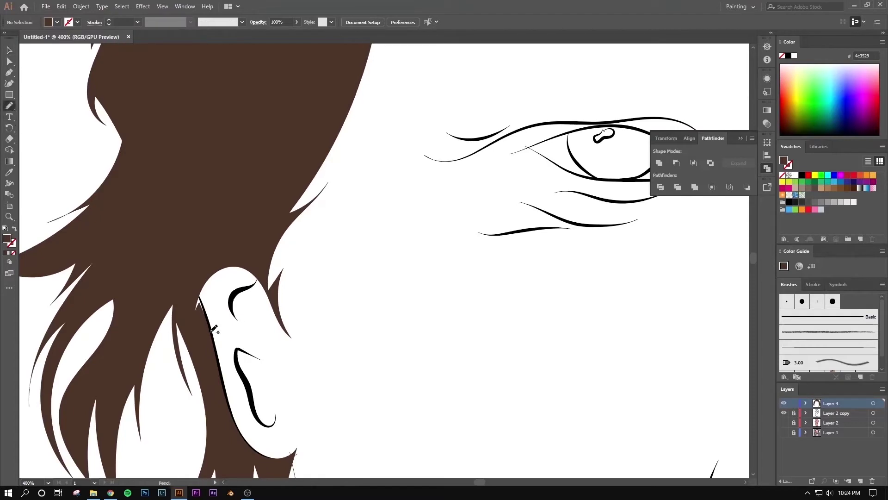
pyautogui.moveTo(211, 330)
pyautogui.mouseDown()
pyautogui.moveTo(208, 286)
pyautogui.moveTo(204, 319)
pyautogui.mouseUp()
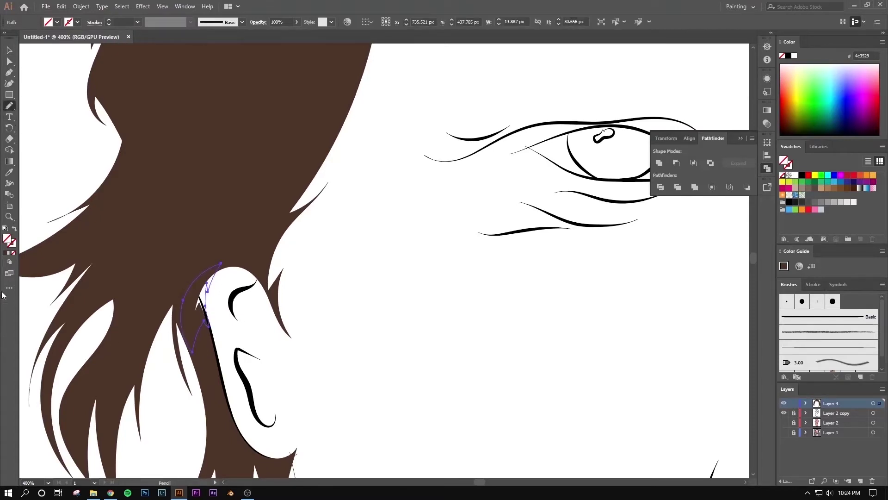
pyautogui.hotkey('ctrl', '-')
pyautogui.hotkey('ctrl', '-')
pyautogui.hotkey('ctrl', '-')
pyautogui.hotkey('ctrl', 'shift', 'a')
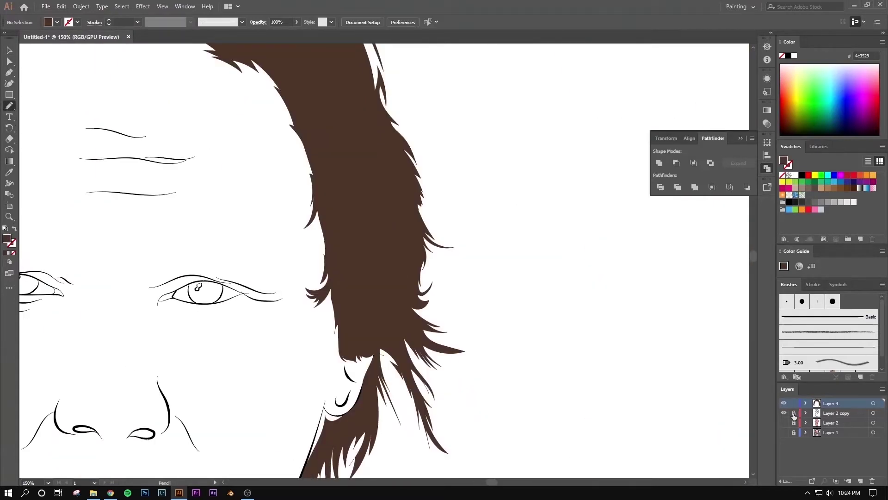
pyautogui.click(784, 432)
pyautogui.moveTo(419, 353)
pyautogui.mouseDown()
pyautogui.moveTo(600, 300)
pyautogui.moveTo(662, 199)
pyautogui.mouseUp()
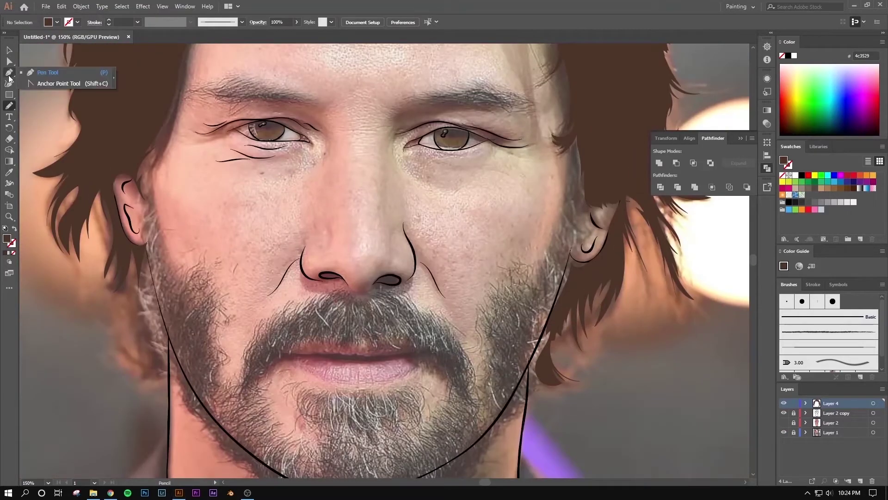
# - Switch to the Paintbrush, zoom to 300% on the ear and jaw, and paint strokes beside the ear
pyautogui.click(9, 106)
pyautogui.moveTo(113, 168); pyautogui.dragTo(208, 92)
pyautogui.hotkey('ctrl', '+')
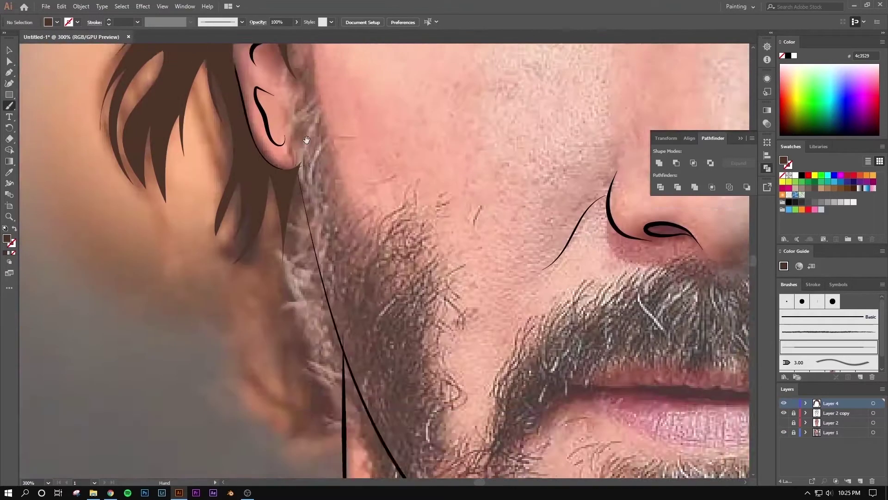
pyautogui.hotkey('ctrl', '+')
pyautogui.moveTo(366, 217); pyautogui.dragTo(419, 185)
pyautogui.moveTo(413, 123); pyautogui.dragTo(392, 190)
pyautogui.moveTo(431, 158)
pyautogui.mouseDown()
pyautogui.moveTo(407, 214)
pyautogui.moveTo(382, 236)
pyautogui.mouseUp()
# - Paint short black beard strokes running down the jaw below the left ear
pyautogui.moveTo(414, 216); pyautogui.dragTo(402, 254)
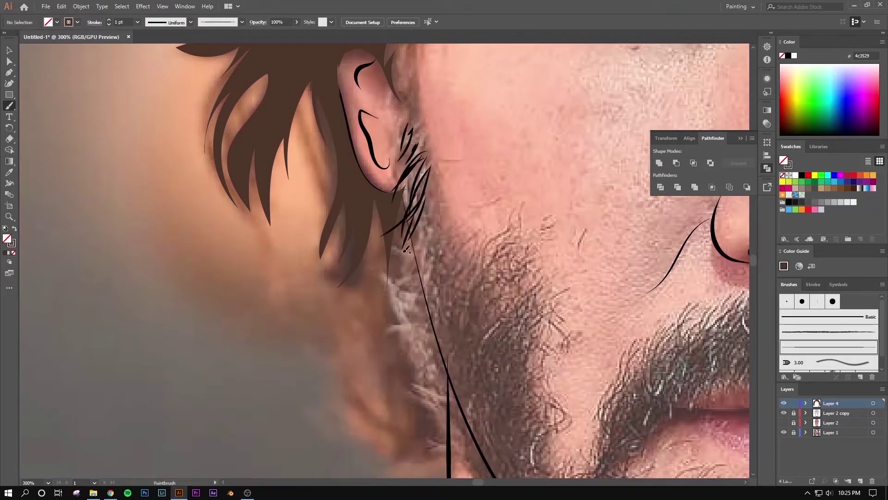
pyautogui.moveTo(439, 207); pyautogui.dragTo(391, 266)
pyautogui.moveTo(442, 244)
pyautogui.mouseDown()
pyautogui.moveTo(394, 274)
pyautogui.moveTo(414, 319)
pyautogui.mouseUp()
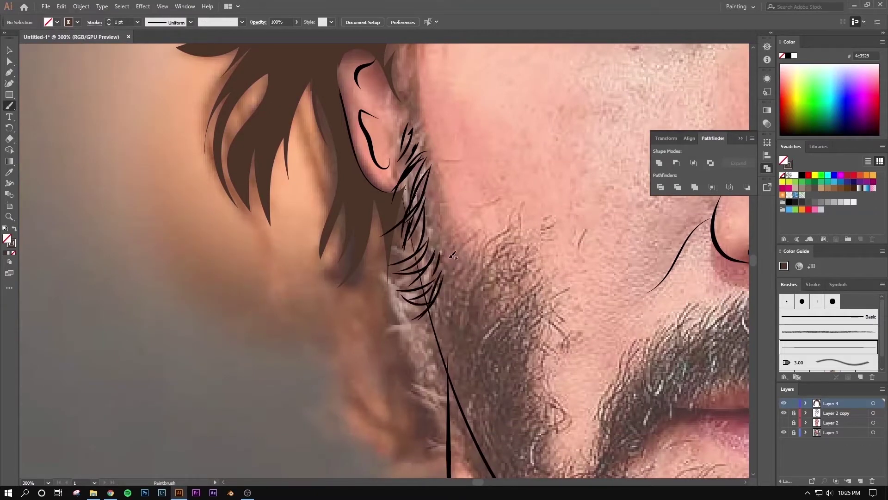
pyautogui.moveTo(463, 259); pyautogui.dragTo(433, 308)
pyautogui.moveTo(463, 310); pyautogui.dragTo(393, 317)
pyautogui.moveTo(456, 287)
pyautogui.mouseDown()
pyautogui.moveTo(430, 329)
pyautogui.moveTo(437, 314)
pyautogui.mouseUp()
pyautogui.click(421, 329)
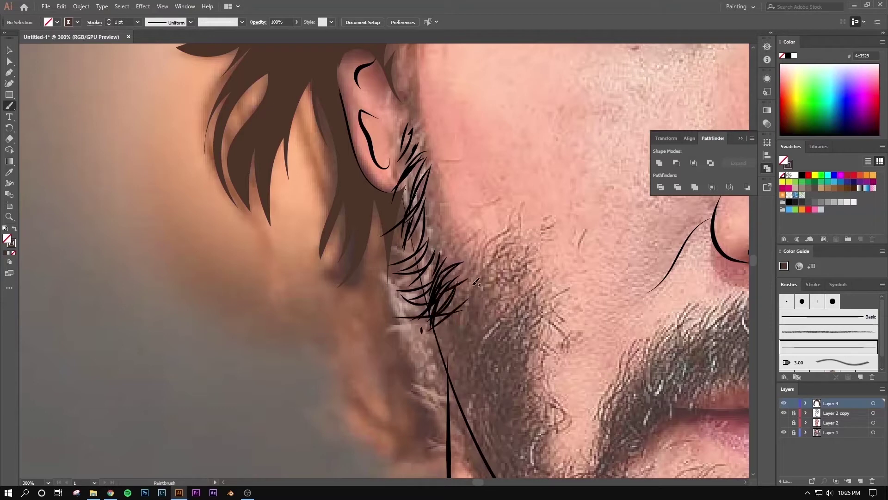
pyautogui.moveTo(481, 269); pyautogui.dragTo(439, 305)
# - Build beard strokes back up the jaw and fill out the lower jaw cluster
pyautogui.moveTo(464, 258)
pyautogui.mouseDown()
pyautogui.moveTo(440, 292)
pyautogui.moveTo(409, 287)
pyautogui.mouseUp()
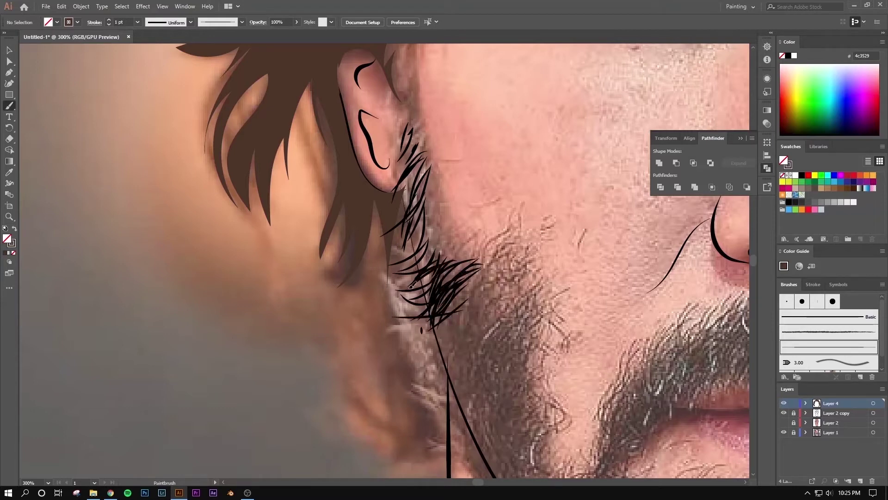
pyautogui.moveTo(433, 235)
pyautogui.mouseDown()
pyautogui.moveTo(408, 287)
pyautogui.moveTo(398, 262)
pyautogui.mouseUp()
pyautogui.moveTo(447, 213)
pyautogui.mouseDown()
pyautogui.moveTo(391, 254)
pyautogui.moveTo(393, 234)
pyautogui.mouseUp()
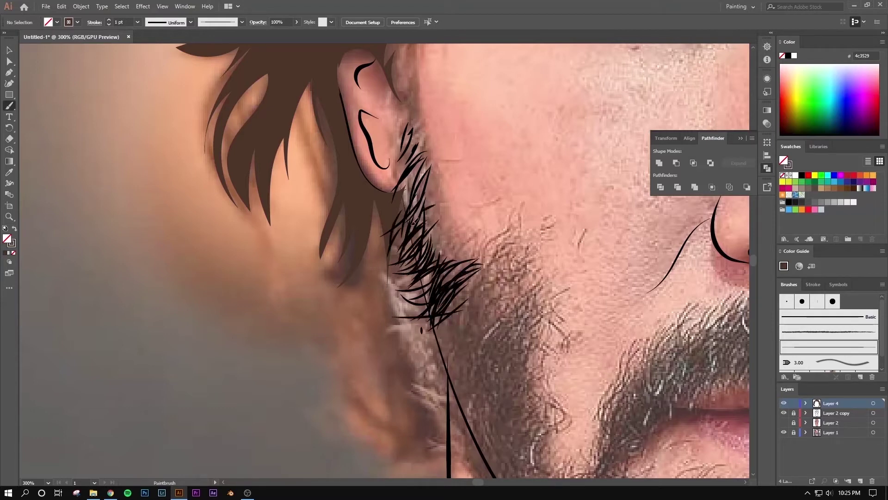
pyautogui.moveTo(433, 197)
pyautogui.mouseDown()
pyautogui.moveTo(387, 278)
pyautogui.moveTo(393, 303)
pyautogui.moveTo(385, 316)
pyautogui.mouseUp()
pyautogui.moveTo(449, 301); pyautogui.dragTo(405, 317)
pyautogui.moveTo(487, 277)
pyautogui.mouseDown()
pyautogui.moveTo(456, 318)
pyautogui.moveTo(462, 306)
pyautogui.mouseUp()
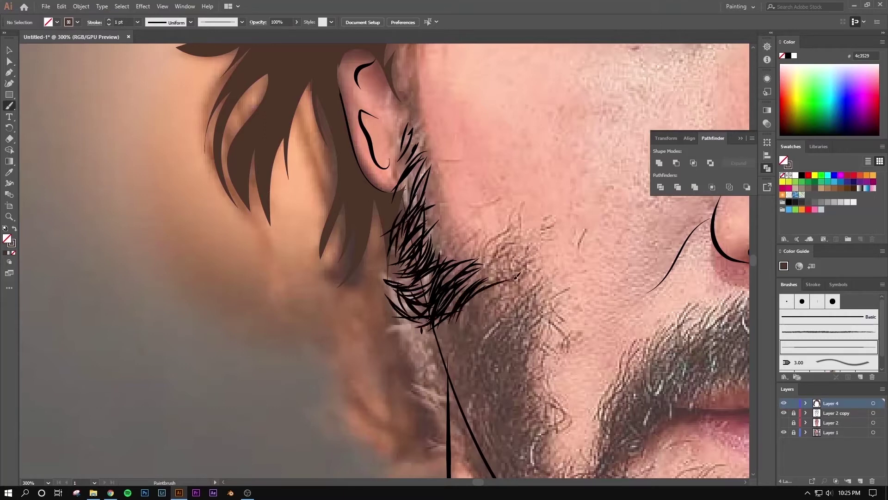
pyautogui.moveTo(513, 288); pyautogui.dragTo(440, 348)
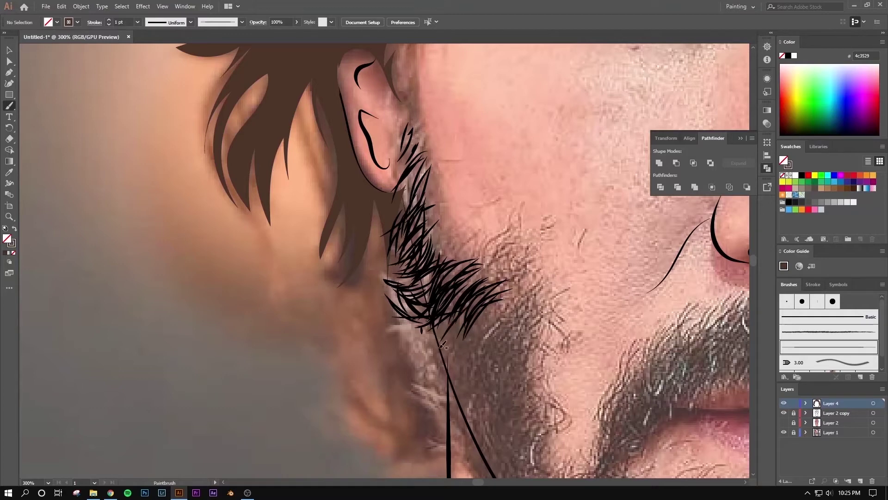
pyautogui.moveTo(459, 311)
pyautogui.mouseDown()
pyautogui.moveTo(428, 346)
pyautogui.moveTo(419, 264)
pyautogui.moveTo(409, 301)
pyautogui.mouseUp()
# - Thicken the lower jaw beard cluster with more strokes below it
pyautogui.moveTo(406, 264)
pyautogui.mouseDown()
pyautogui.moveTo(408, 309)
pyautogui.moveTo(422, 330)
pyautogui.moveTo(408, 348)
pyautogui.mouseUp()
pyautogui.moveTo(425, 289); pyautogui.dragTo(422, 348)
pyautogui.moveTo(387, 280); pyautogui.dragTo(385, 319)
pyautogui.moveTo(394, 281); pyautogui.dragTo(373, 301)
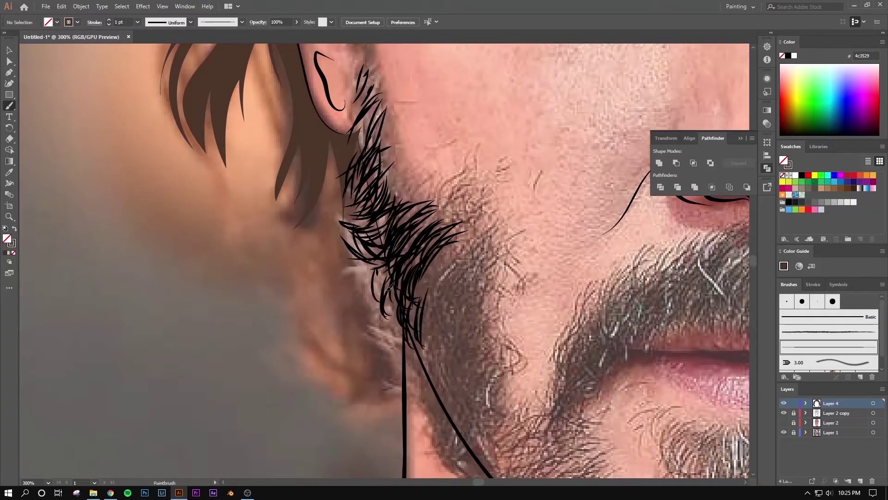
pyautogui.moveTo(381, 261)
pyautogui.mouseDown()
pyautogui.moveTo(365, 285)
pyautogui.moveTo(386, 345)
pyautogui.mouseUp()
pyautogui.moveTo(402, 287); pyautogui.dragTo(394, 333)
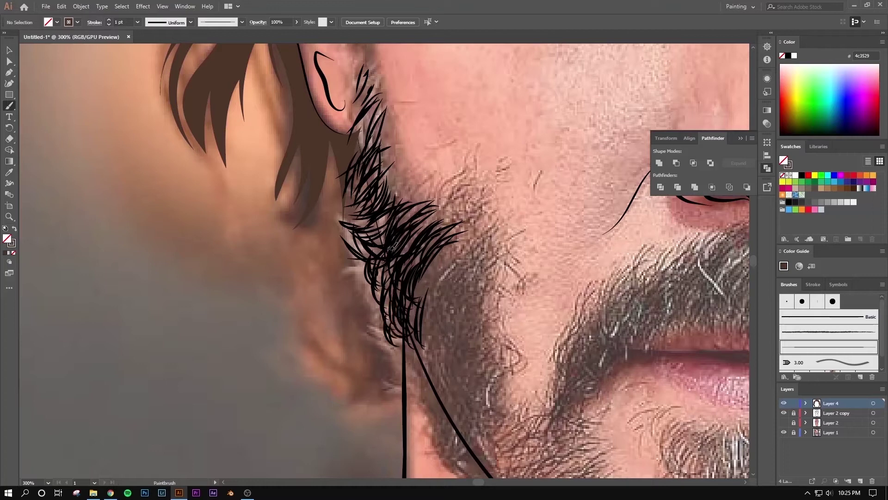
# - Add curling beard strokes along the cluster's right edge, working upward
pyautogui.moveTo(379, 226); pyautogui.dragTo(360, 252)
pyautogui.moveTo(431, 252)
pyautogui.mouseDown()
pyautogui.moveTo(418, 296)
pyautogui.moveTo(426, 331)
pyautogui.mouseUp()
pyautogui.moveTo(443, 218); pyautogui.dragTo(433, 278)
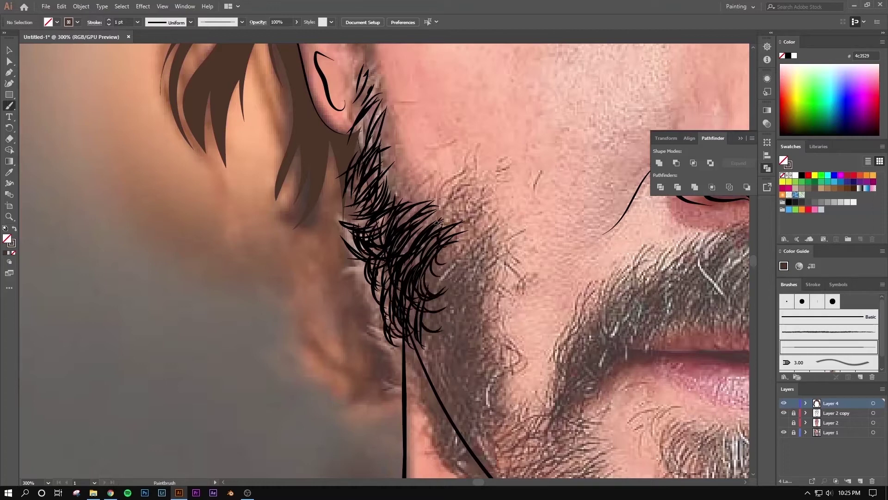
pyautogui.moveTo(462, 206)
pyautogui.mouseDown()
pyautogui.moveTo(445, 240)
pyautogui.moveTo(440, 305)
pyautogui.mouseUp()
pyautogui.moveTo(470, 250); pyautogui.dragTo(464, 280)
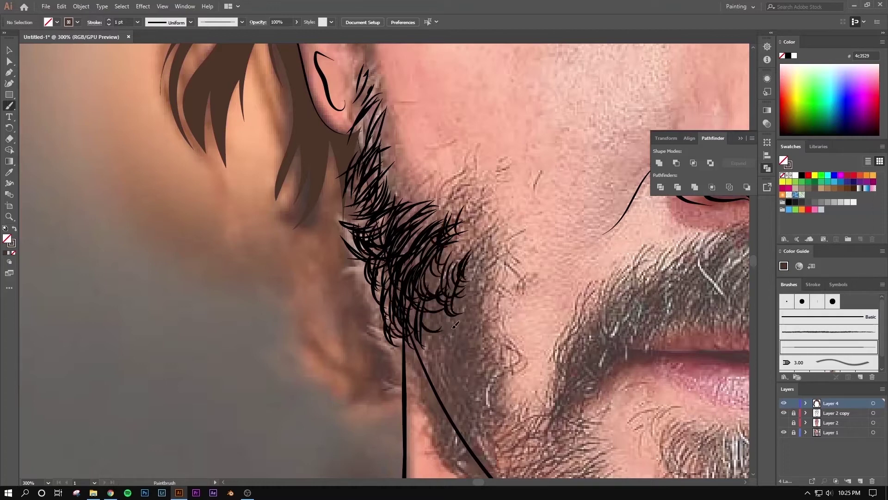
pyautogui.scroll(-3, 370, 312)
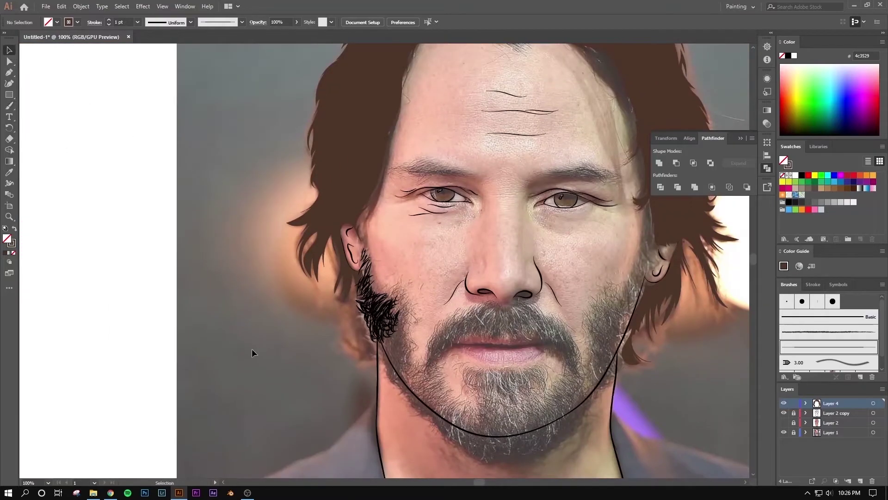
# - Alt-drag copies of the curly beard cluster along the jaw toward the chin
pyautogui.scroll(3, 371, 366)
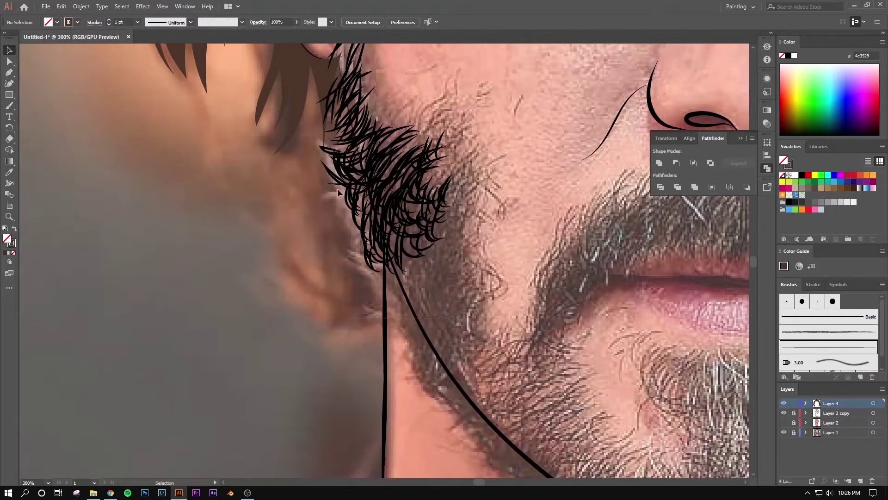
pyautogui.click(430, 229)
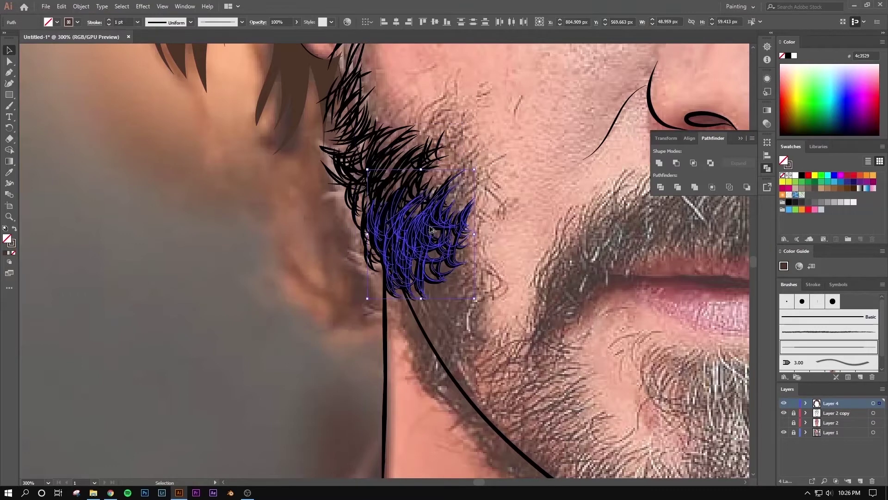
pyautogui.moveTo(431, 229); pyautogui.dragTo(433, 250)
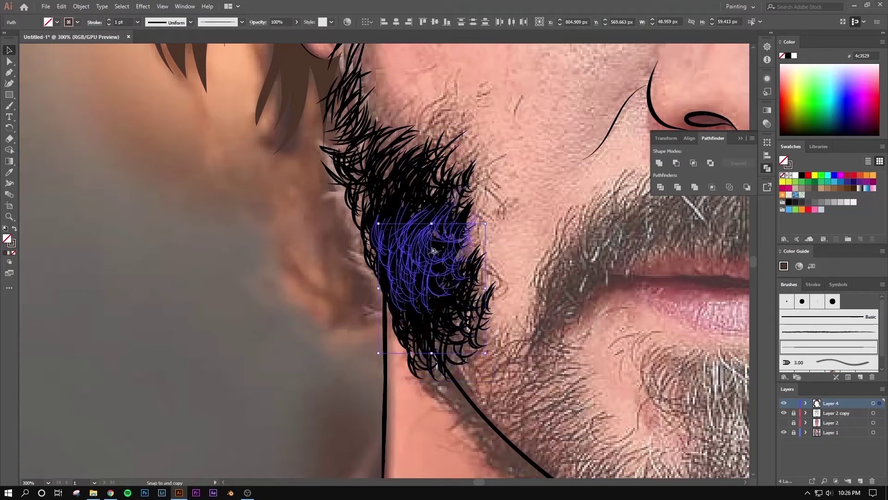
pyautogui.moveTo(433, 250); pyautogui.dragTo(368, 110)
pyautogui.moveTo(374, 156)
pyautogui.mouseDown()
pyautogui.moveTo(478, 350)
pyautogui.moveTo(466, 357)
pyautogui.mouseUp()
pyautogui.moveTo(467, 358); pyautogui.dragTo(397, 246)
pyautogui.moveTo(402, 277)
pyautogui.mouseDown()
pyautogui.moveTo(583, 441)
pyautogui.moveTo(240, 171)
pyautogui.moveTo(398, 273)
pyautogui.mouseUp()
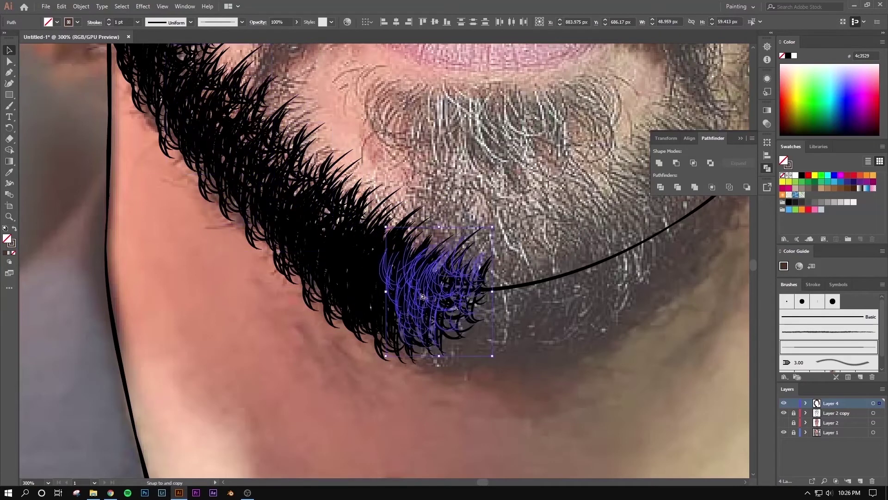
# - Reselect the chin cluster, copy it, and delete the stray copy on the lower-left cheek
pyautogui.click(471, 192)
pyautogui.click(460, 259)
pyautogui.moveTo(460, 259)
pyautogui.mouseDown()
pyautogui.moveTo(233, 286)
pyautogui.moveTo(243, 327)
pyautogui.mouseUp()
pyautogui.click(178, 346)
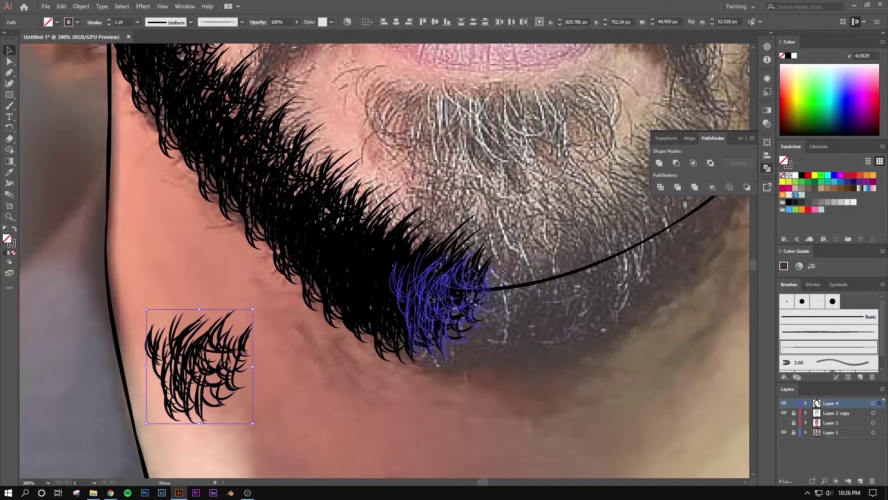
pyautogui.press('Delete')
# - Reflect a copy of the chin cluster and place mirrored copies up the other jaw side
pyautogui.moveTo(430, 300); pyautogui.dragTo(493, 325)
pyautogui.rightClick(493, 325)
pyautogui.click(619, 288)
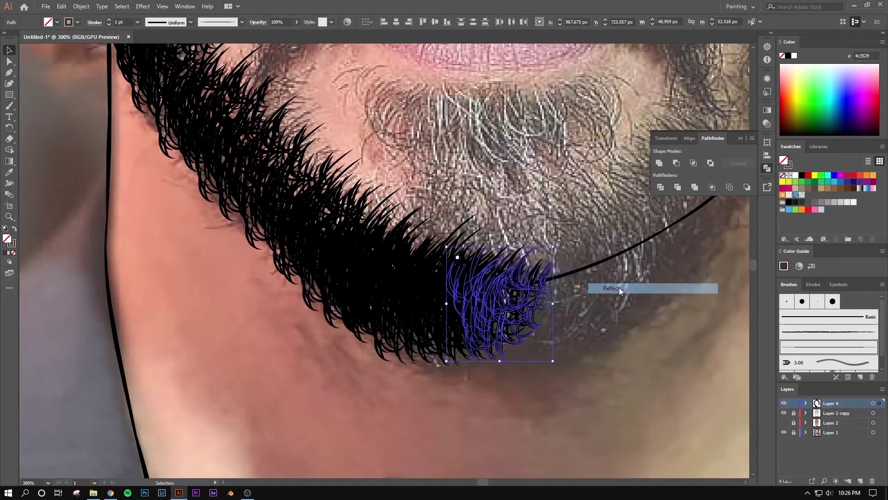
pyautogui.click(559, 287)
pyautogui.moveTo(533, 315)
pyautogui.mouseDown()
pyautogui.moveTo(617, 274)
pyautogui.moveTo(481, 309)
pyautogui.moveTo(554, 309)
pyautogui.moveTo(632, 179)
pyautogui.moveTo(449, 273)
pyautogui.mouseUp()
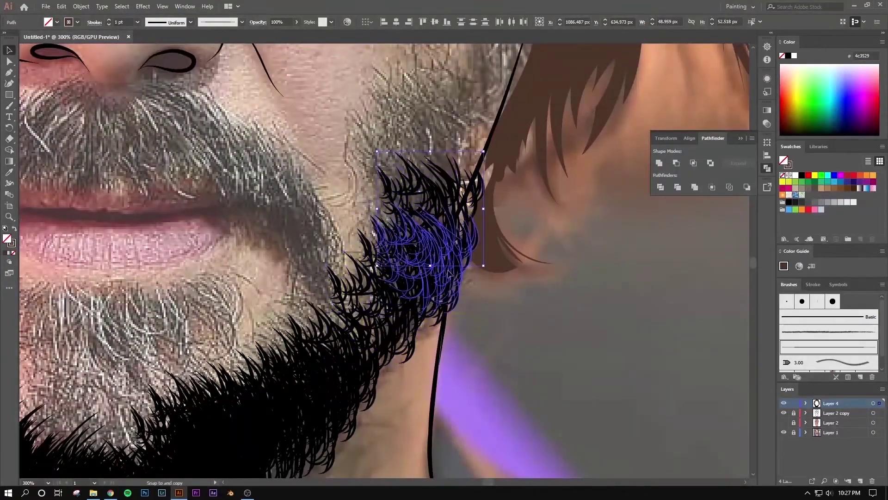
pyautogui.moveTo(449, 273)
pyautogui.mouseDown()
pyautogui.moveTo(374, 380)
pyautogui.moveTo(442, 243)
pyautogui.mouseUp()
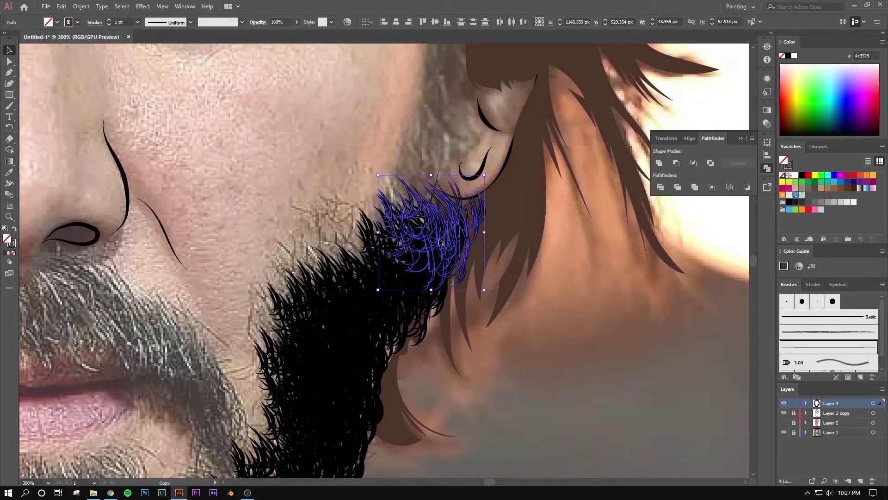
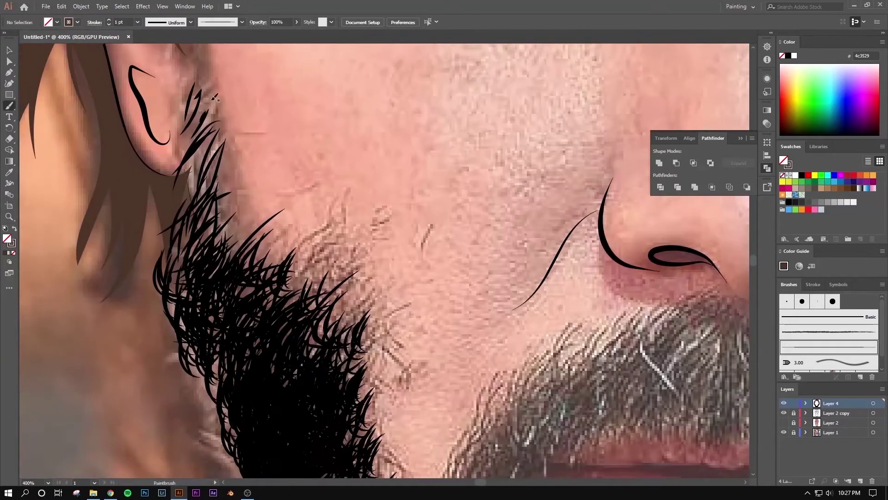
# - Ink black hair strands at the beard's top near the ear and along its edge
pyautogui.moveTo(214, 97); pyautogui.dragTo(185, 153)
pyautogui.moveTo(195, 85); pyautogui.dragTo(199, 145)
pyautogui.moveTo(209, 151); pyautogui.dragTo(164, 249)
pyautogui.moveTo(195, 187); pyautogui.dragTo(162, 254)
pyautogui.moveTo(324, 238); pyautogui.dragTo(300, 294)
pyautogui.scroll(-5, 349, 308)
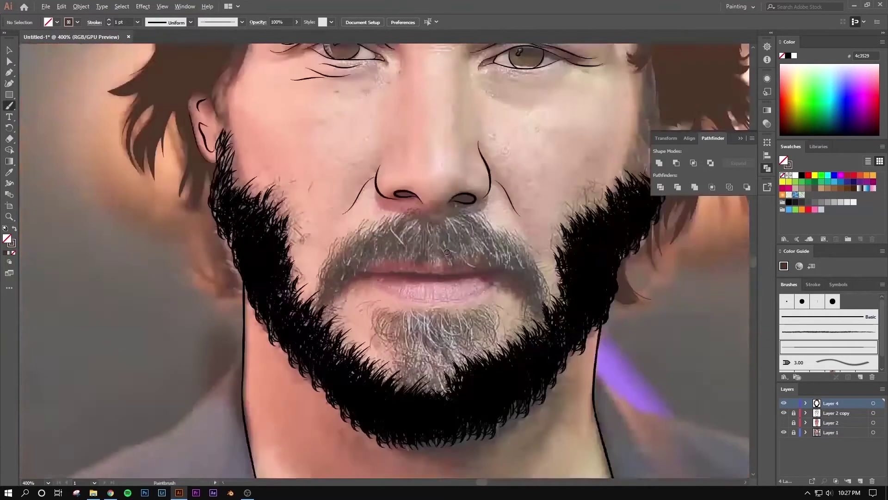
pyautogui.scroll(6, 370, 282)
# - Paint more black hair strands above the beard edge near the other ear
pyautogui.moveTo(361, 259); pyautogui.dragTo(371, 288)
pyautogui.moveTo(370, 324); pyautogui.dragTo(335, 270)
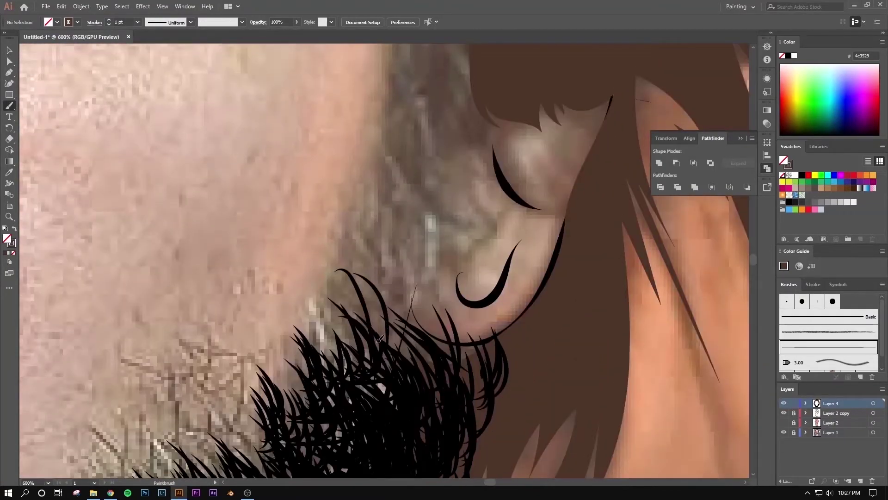
pyautogui.moveTo(398, 315)
pyautogui.mouseDown()
pyautogui.moveTo(368, 241)
pyautogui.moveTo(400, 203)
pyautogui.mouseUp()
pyautogui.moveTo(377, 289); pyautogui.dragTo(368, 240)
pyautogui.moveTo(407, 240); pyautogui.dragTo(398, 181)
pyautogui.scroll(-5, 422, 221)
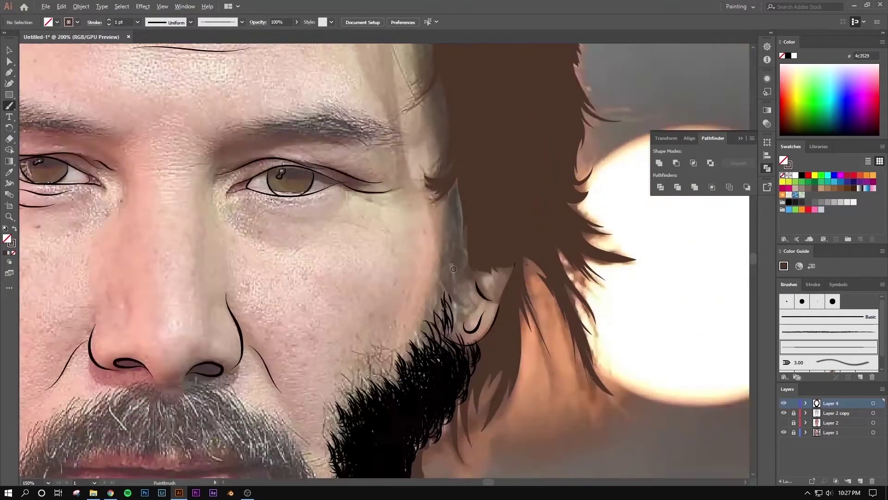
pyautogui.scroll(2, 417, 231)
pyautogui.scroll(-2, 407, 281)
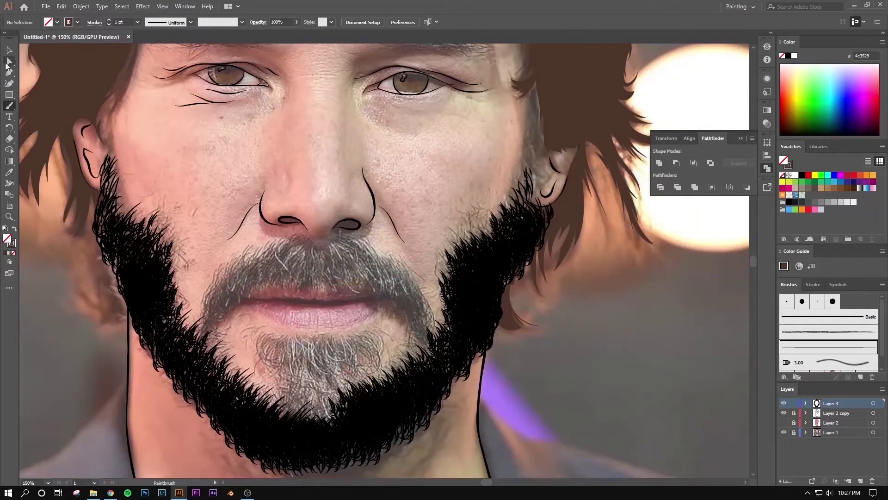
# - With the Selection tool, expand Layer 4 and inspect the beard's stroke paths
pyautogui.click(9, 50)
pyautogui.click(560, 235)
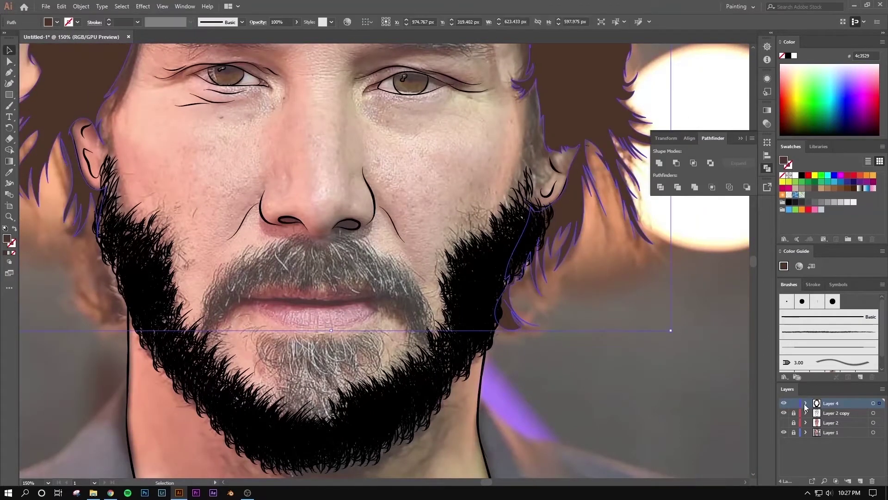
pyautogui.click(806, 403)
pyautogui.hotkey('ctrl', 'shift', 'a')
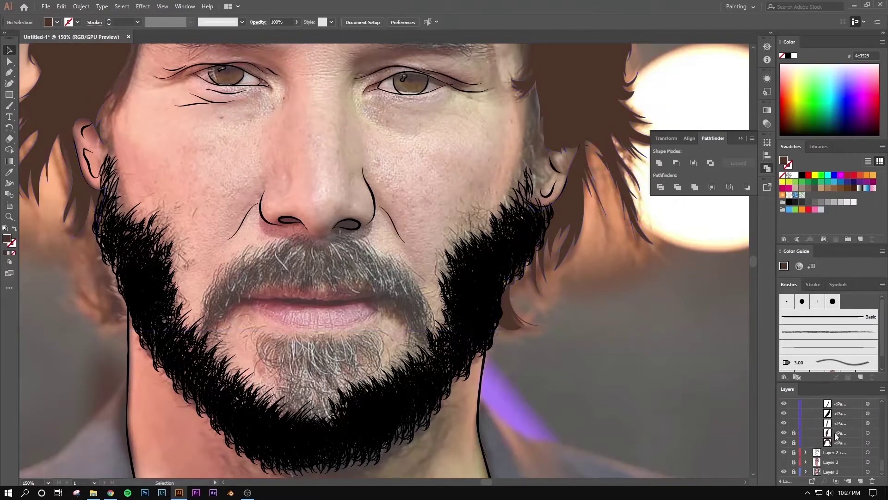
pyautogui.scroll(10, 835, 435)
pyautogui.click(551, 190)
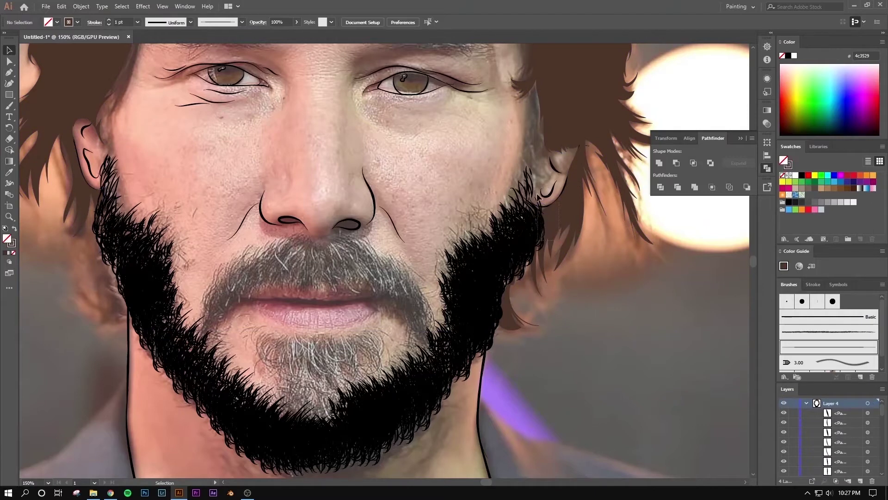
pyautogui.click(533, 224)
pyautogui.click(537, 287)
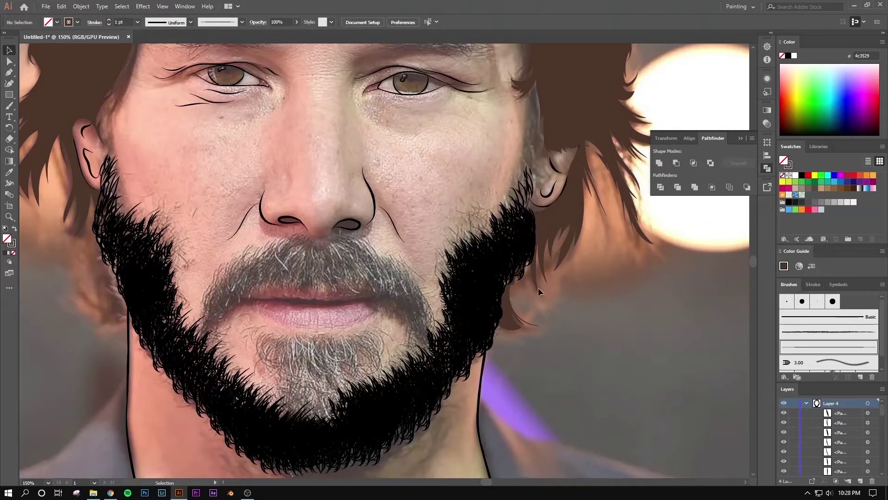
pyautogui.click(521, 249)
# - Delete two stray strands sticking out from the beard's right edge
pyautogui.click(520, 240)
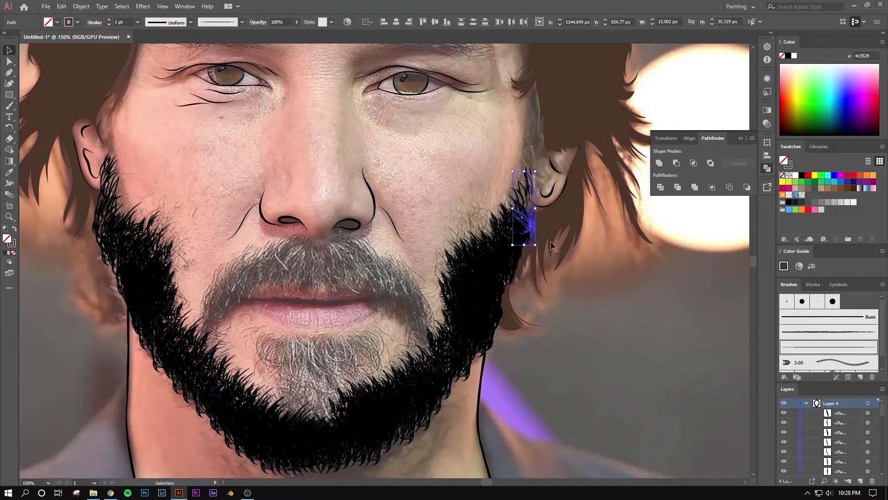
pyautogui.press('Delete')
pyautogui.press('Delete')
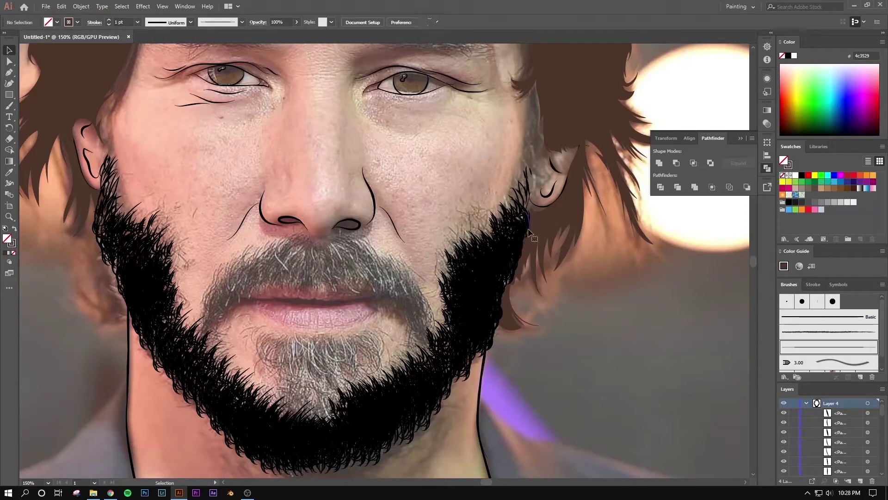
pyautogui.click(520, 218)
pyautogui.press('Delete')
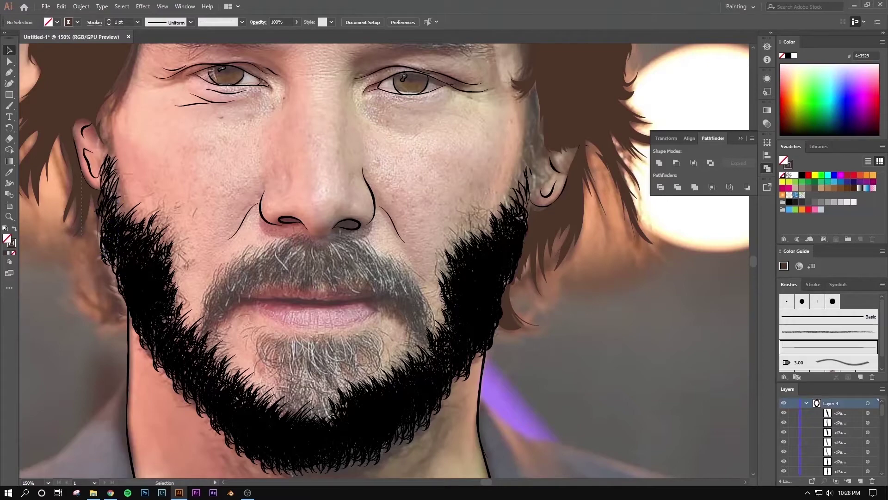
# - Delete a stray strand on the beard's left edge and re-zoom on the beard
pyautogui.click(94, 232)
pyautogui.press('Delete')
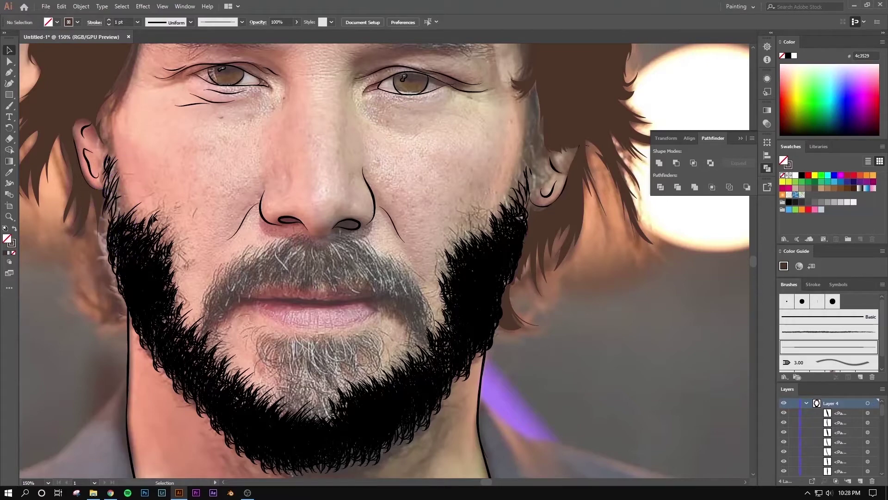
pyautogui.hotkey('ctrl', '-')
pyautogui.hotkey('ctrl', '+')
# - Back on the Paintbrush, add short strands along the left beard edge and zoom in on the mouth
pyautogui.press('b')
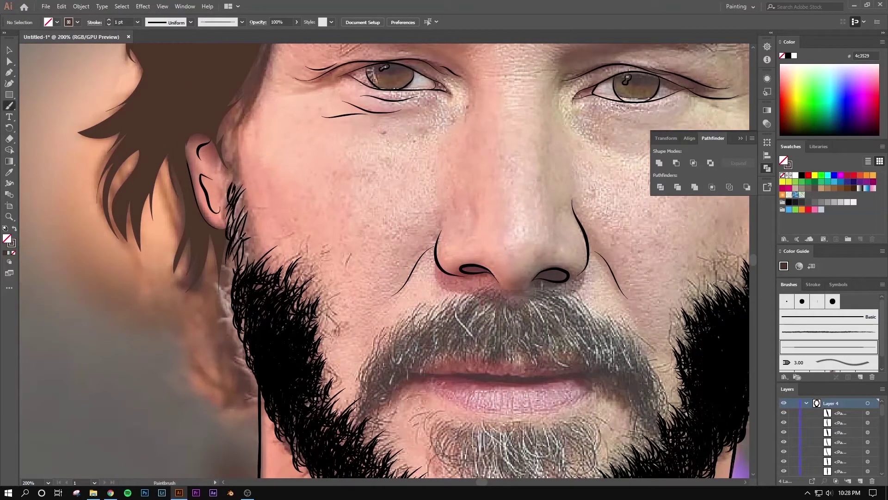
pyautogui.moveTo(250, 271); pyautogui.dragTo(242, 319)
pyautogui.moveTo(239, 236); pyautogui.dragTo(241, 288)
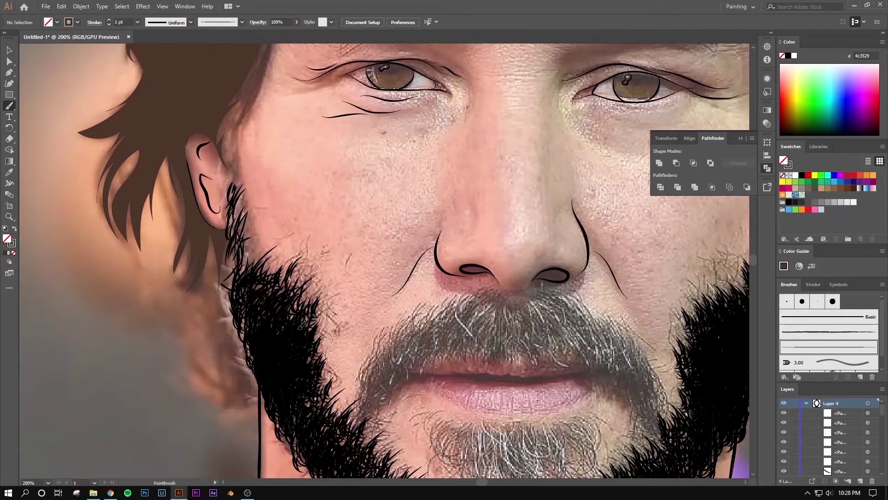
pyautogui.scroll(-3, 316, 281)
pyautogui.hotkey('ctrl', '+')
pyautogui.hotkey('ctrl', '+')
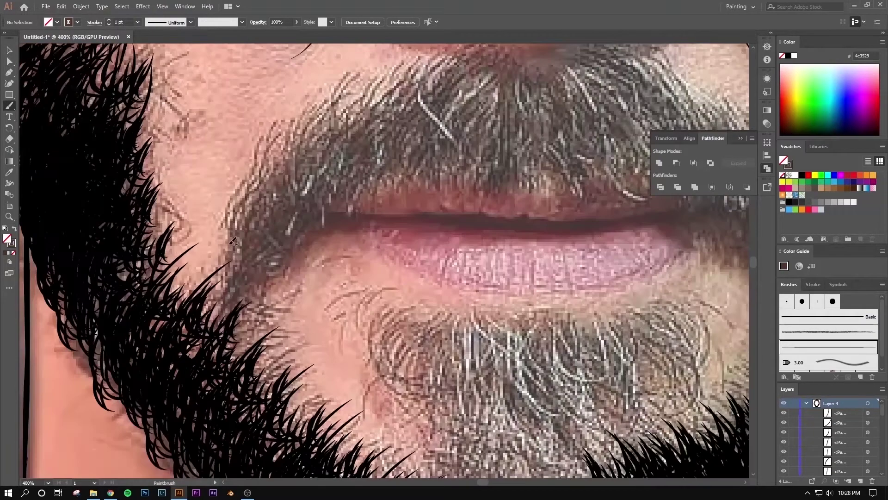
pyautogui.moveTo(240, 218); pyautogui.dragTo(215, 335)
# - Paint moustache hairs at the upper lip's left corner and upper-left moustache
pyautogui.moveTo(239, 206)
pyautogui.mouseDown()
pyautogui.moveTo(259, 264)
pyautogui.moveTo(254, 180)
pyautogui.moveTo(272, 153)
pyautogui.moveTo(261, 222)
pyautogui.mouseUp()
pyautogui.moveTo(263, 189)
pyautogui.mouseDown()
pyautogui.moveTo(255, 223)
pyautogui.moveTo(303, 164)
pyautogui.mouseUp()
pyautogui.moveTo(283, 203); pyautogui.dragTo(273, 154)
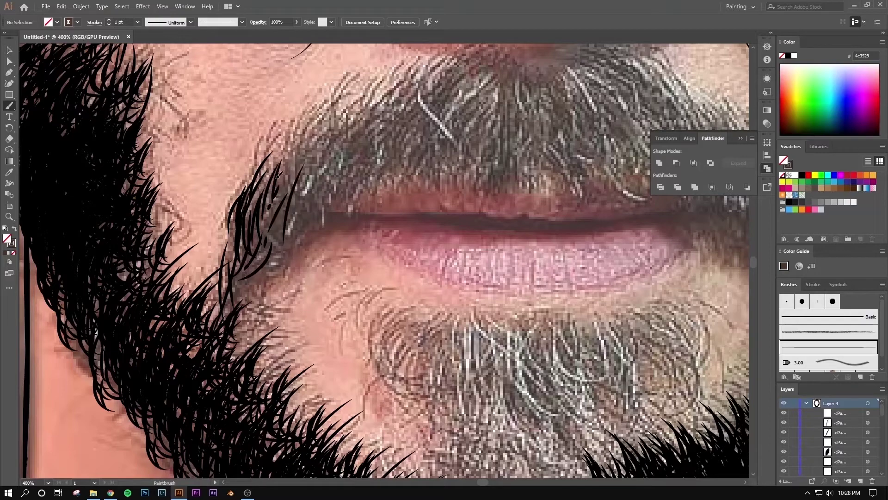
pyautogui.moveTo(278, 232); pyautogui.dragTo(275, 155)
pyautogui.moveTo(286, 194)
pyautogui.mouseDown()
pyautogui.moveTo(301, 146)
pyautogui.moveTo(311, 176)
pyautogui.moveTo(273, 132)
pyautogui.mouseUp()
pyautogui.moveTo(284, 161); pyautogui.dragTo(302, 123)
pyautogui.moveTo(306, 193); pyautogui.dragTo(310, 150)
pyautogui.moveTo(303, 182); pyautogui.dragTo(324, 116)
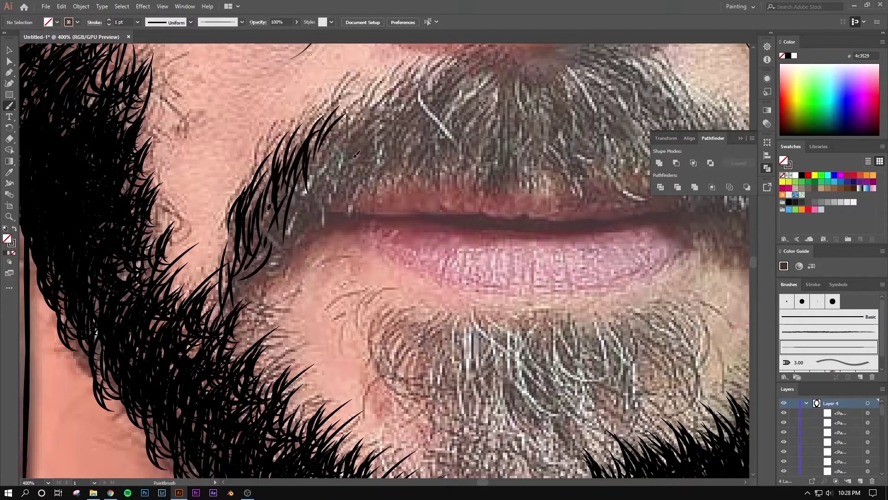
# - Add more hair strands across the upper moustache
pyautogui.moveTo(329, 167); pyautogui.dragTo(361, 106)
pyautogui.moveTo(342, 148); pyautogui.dragTo(374, 106)
pyautogui.moveTo(340, 169); pyautogui.dragTo(384, 104)
pyautogui.moveTo(375, 160); pyautogui.dragTo(400, 90)
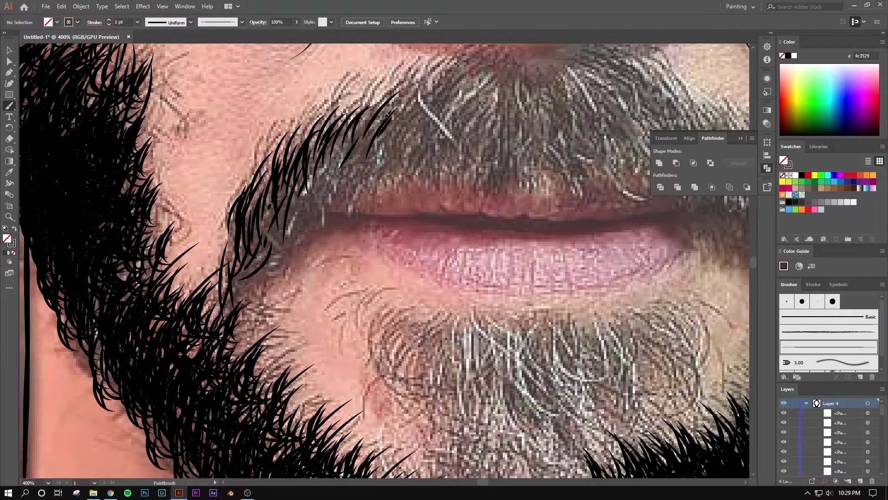
pyautogui.moveTo(387, 146)
pyautogui.mouseDown()
pyautogui.moveTo(419, 93)
pyautogui.moveTo(426, 103)
pyautogui.mouseUp()
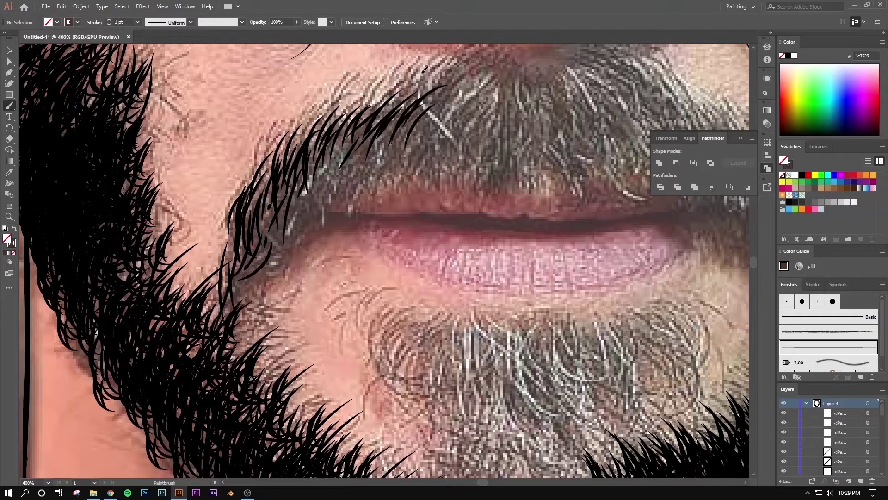
pyautogui.moveTo(354, 152)
pyautogui.mouseDown()
pyautogui.moveTo(401, 77)
pyautogui.moveTo(412, 83)
pyautogui.mouseUp()
pyautogui.moveTo(466, 87)
pyautogui.mouseDown()
pyautogui.moveTo(431, 135)
pyautogui.moveTo(454, 79)
pyautogui.mouseUp()
# - Paint strands in the middle and on the left of the moustache
pyautogui.moveTo(447, 131)
pyautogui.mouseDown()
pyautogui.moveTo(472, 84)
pyautogui.moveTo(426, 180)
pyautogui.mouseUp()
pyautogui.moveTo(431, 220)
pyautogui.mouseDown()
pyautogui.moveTo(458, 174)
pyautogui.moveTo(421, 231)
pyautogui.moveTo(414, 188)
pyautogui.mouseUp()
pyautogui.moveTo(412, 206); pyautogui.dragTo(446, 167)
pyautogui.moveTo(407, 224); pyautogui.dragTo(425, 193)
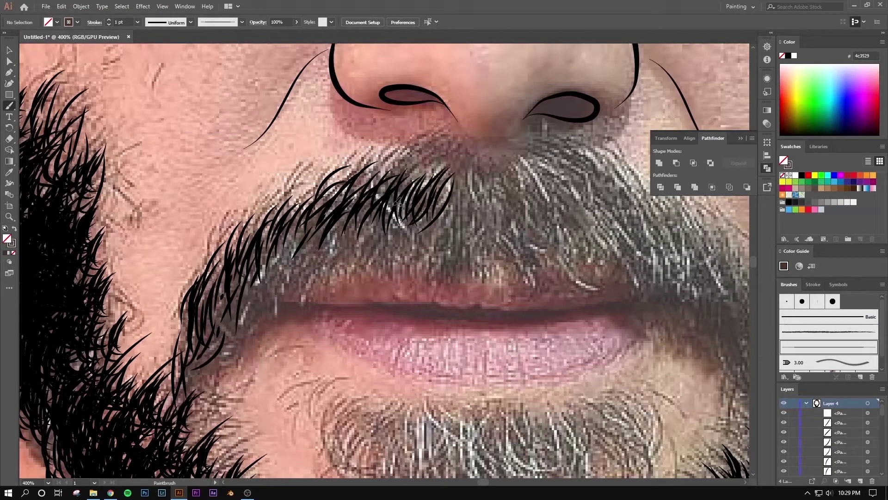
pyautogui.moveTo(283, 262); pyautogui.dragTo(305, 216)
pyautogui.moveTo(266, 283); pyautogui.dragTo(275, 226)
pyautogui.moveTo(245, 297); pyautogui.dragTo(254, 259)
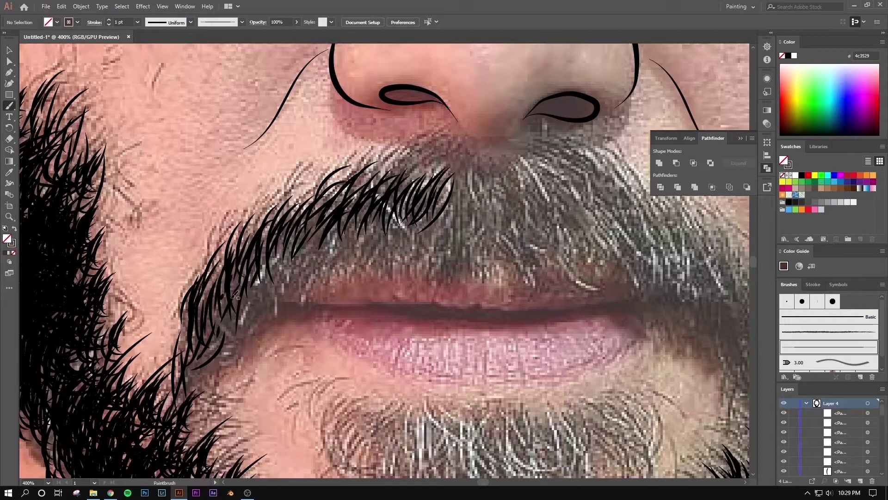
# - Add strands to the outer left moustache and crossing strands under the nose
pyautogui.moveTo(217, 330); pyautogui.dragTo(197, 374)
pyautogui.moveTo(419, 242); pyautogui.dragTo(298, 311)
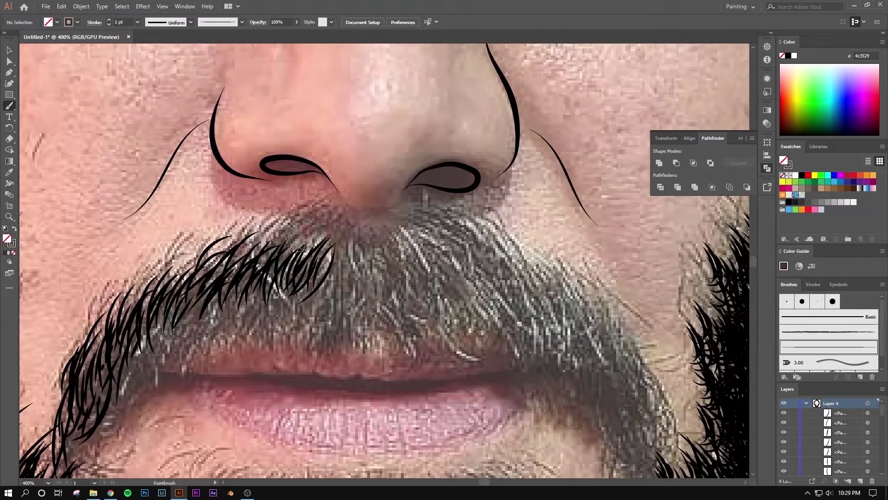
pyautogui.moveTo(259, 258); pyautogui.dragTo(314, 216)
pyautogui.moveTo(246, 253); pyautogui.dragTo(284, 221)
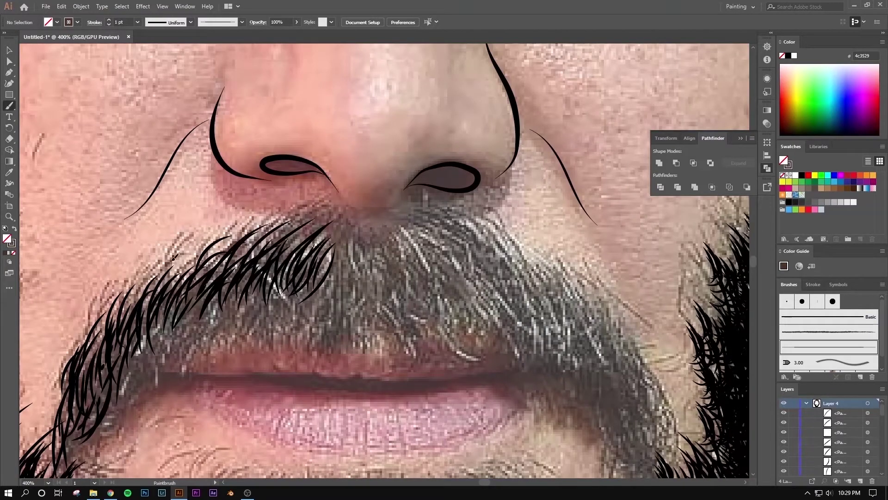
pyautogui.moveTo(174, 257); pyautogui.dragTo(149, 307)
pyautogui.moveTo(126, 268); pyautogui.dragTo(159, 309)
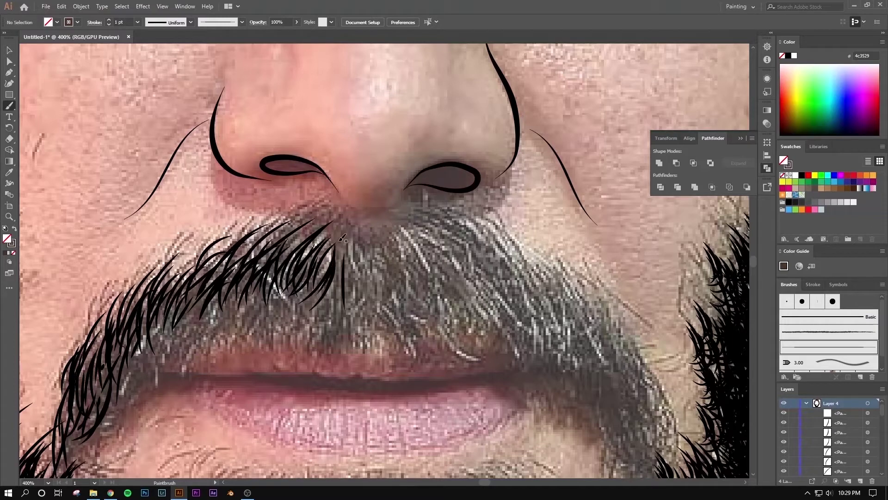
pyautogui.moveTo(398, 234); pyautogui.dragTo(432, 281)
pyautogui.moveTo(376, 238); pyautogui.dragTo(348, 293)
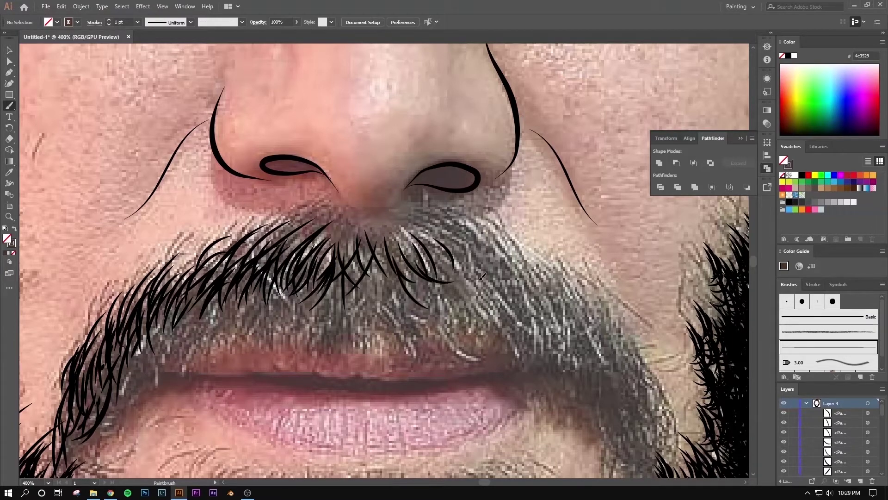
# - Paint strands on the right moustache, its tip, and down its right side
pyautogui.moveTo(485, 282); pyautogui.dragTo(442, 242)
pyautogui.moveTo(494, 291)
pyautogui.mouseDown()
pyautogui.moveTo(436, 232)
pyautogui.moveTo(513, 299)
pyautogui.mouseUp()
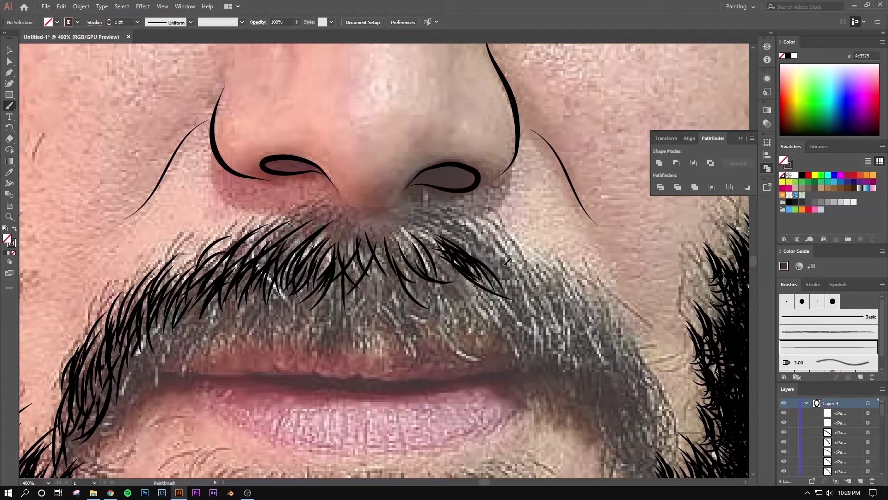
pyautogui.moveTo(444, 238); pyautogui.dragTo(538, 301)
pyautogui.moveTo(496, 252); pyautogui.dragTo(559, 307)
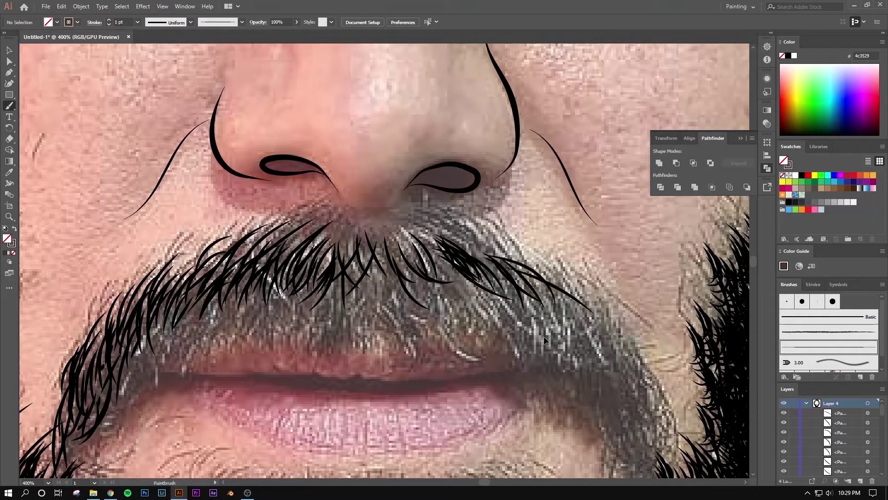
pyautogui.moveTo(569, 257)
pyautogui.mouseDown()
pyautogui.moveTo(392, 169)
pyautogui.moveTo(408, 249)
pyautogui.mouseUp()
pyautogui.moveTo(400, 204)
pyautogui.mouseDown()
pyautogui.moveTo(416, 264)
pyautogui.moveTo(444, 308)
pyautogui.mouseUp()
pyautogui.moveTo(451, 257); pyautogui.dragTo(459, 317)
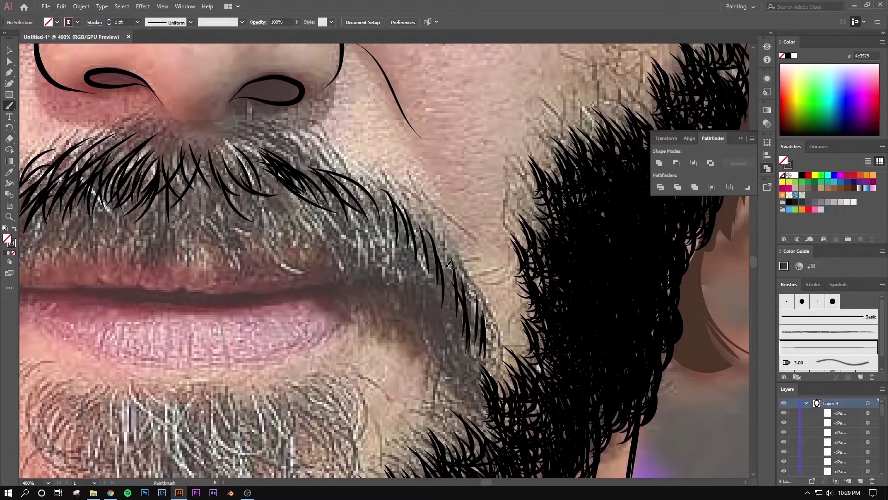
# - Ink more hair strands along the moustache's right edge and right side
pyautogui.moveTo(449, 265); pyautogui.dragTo(454, 335)
pyautogui.moveTo(437, 252)
pyautogui.mouseDown()
pyautogui.moveTo(446, 283)
pyautogui.moveTo(527, 335)
pyautogui.mouseUp()
pyautogui.moveTo(470, 313); pyautogui.dragTo(504, 379)
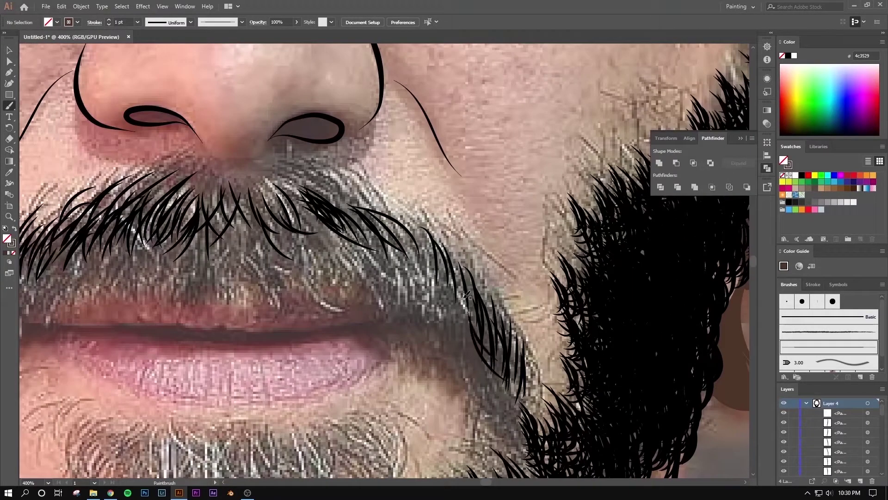
pyautogui.moveTo(451, 282); pyautogui.dragTo(471, 319)
pyautogui.moveTo(434, 259); pyautogui.dragTo(459, 305)
pyautogui.moveTo(435, 234); pyautogui.dragTo(424, 296)
pyautogui.moveTo(391, 228); pyautogui.dragTo(419, 291)
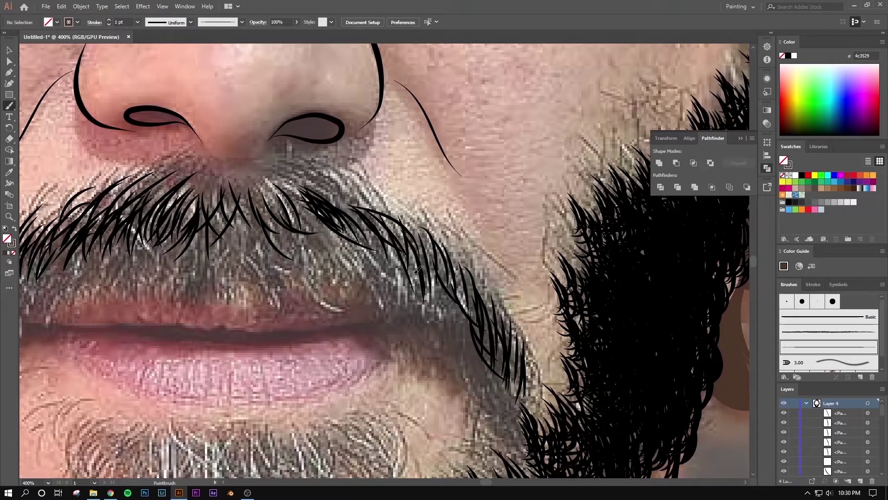
pyautogui.moveTo(360, 218); pyautogui.dragTo(414, 285)
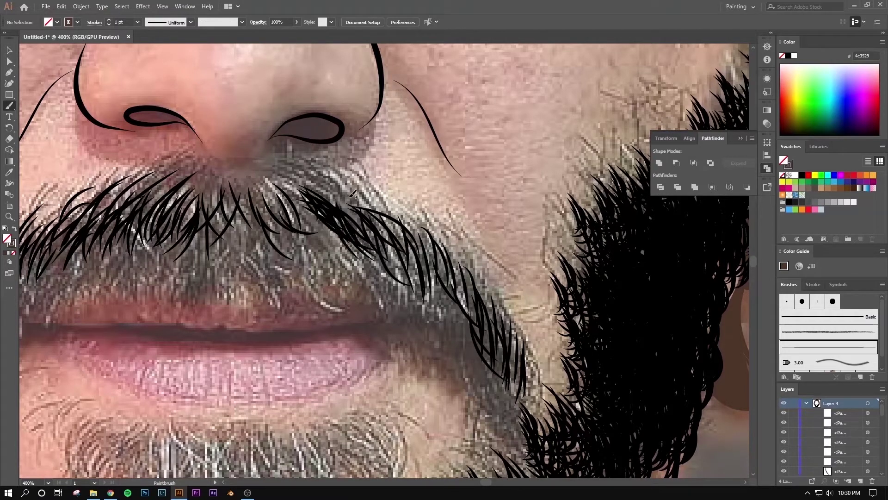
# - Add further moustache strands on the left side and at the right end
pyautogui.moveTo(323, 210); pyautogui.dragTo(358, 263)
pyautogui.moveTo(297, 262); pyautogui.dragTo(323, 296)
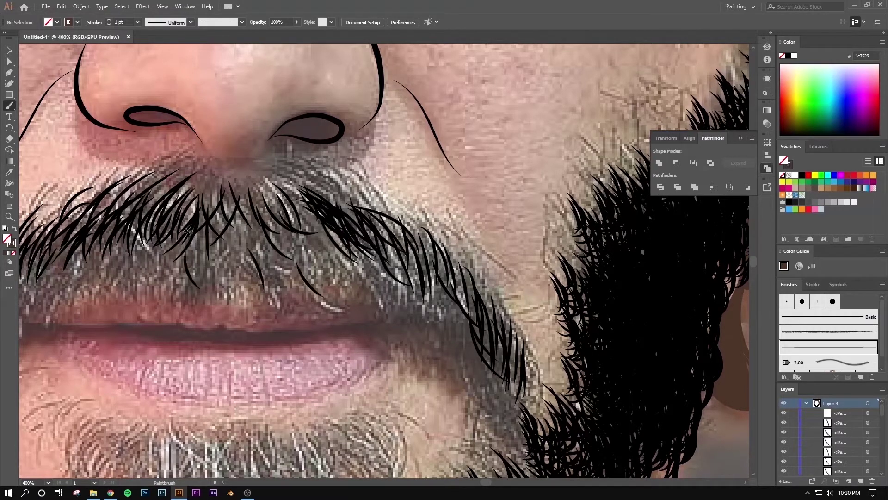
pyautogui.moveTo(180, 233); pyautogui.dragTo(156, 285)
pyautogui.hscroll(-5, 185, 259)
pyautogui.moveTo(217, 271); pyautogui.dragTo(189, 325)
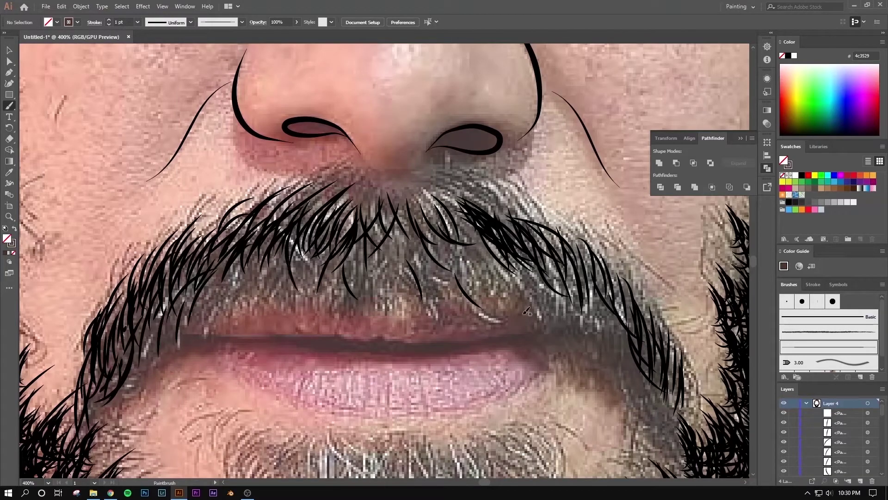
pyautogui.moveTo(515, 265); pyautogui.dragTo(563, 316)
# - Fan strands across the moustache's upper right and along its right edge
pyautogui.moveTo(444, 183)
pyautogui.mouseDown()
pyautogui.moveTo(512, 220)
pyautogui.moveTo(514, 234)
pyautogui.mouseUp()
pyautogui.moveTo(458, 179); pyautogui.dragTo(558, 232)
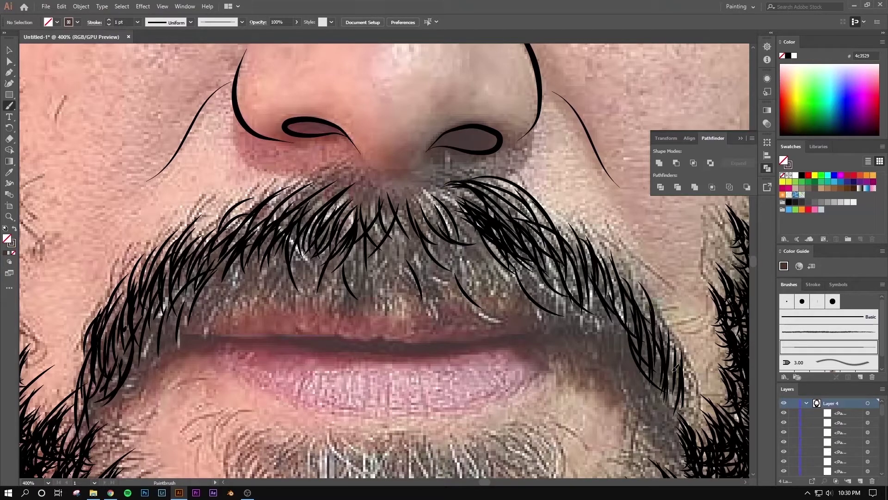
pyautogui.moveTo(662, 343); pyautogui.dragTo(688, 406)
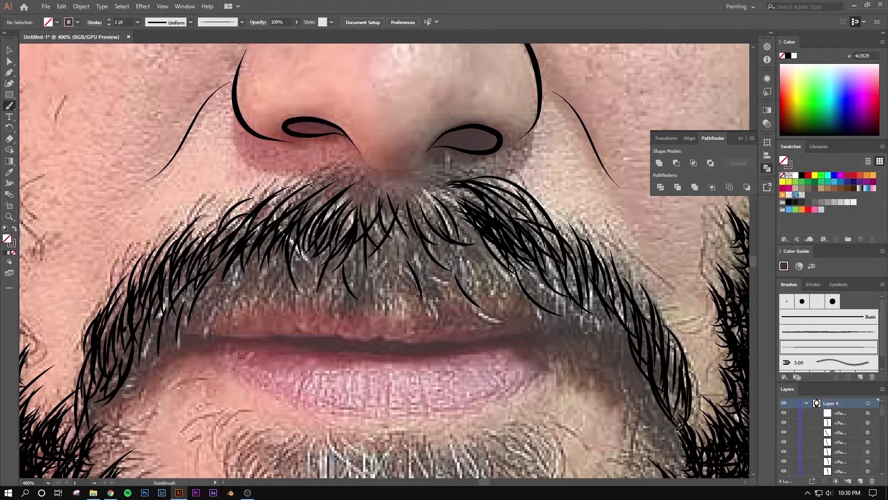
pyautogui.moveTo(230, 331); pyautogui.dragTo(367, 323)
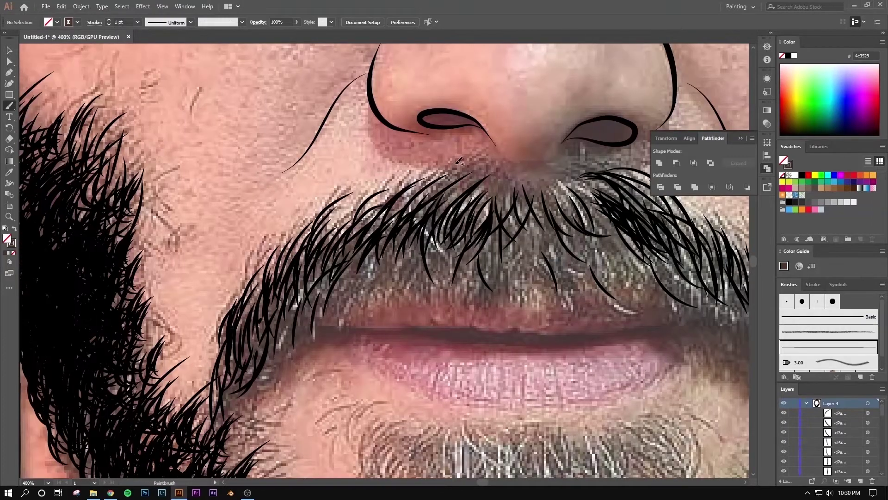
# - Ink hair strands near the top and centre-right of the moustache
pyautogui.moveTo(490, 175); pyautogui.dragTo(407, 204)
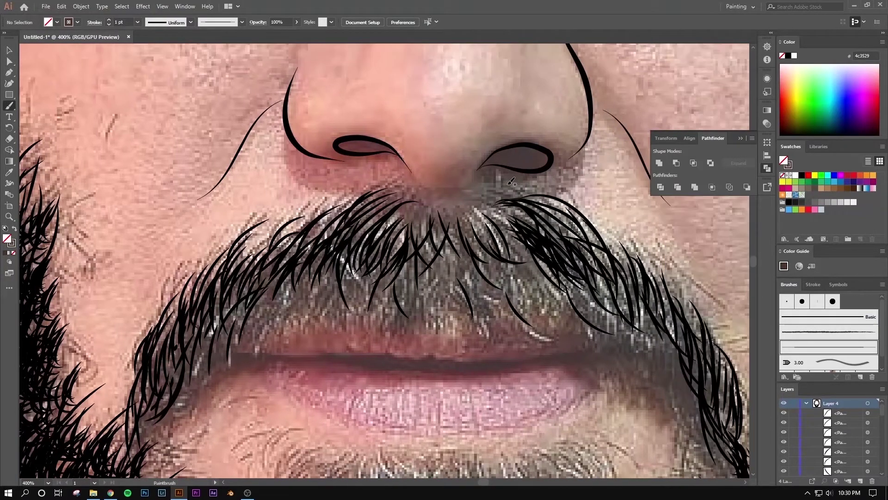
pyautogui.moveTo(536, 229); pyautogui.dragTo(485, 203)
pyautogui.moveTo(520, 259); pyautogui.dragTo(482, 214)
pyautogui.moveTo(494, 246); pyautogui.dragTo(464, 205)
pyautogui.moveTo(442, 242); pyautogui.dragTo(415, 209)
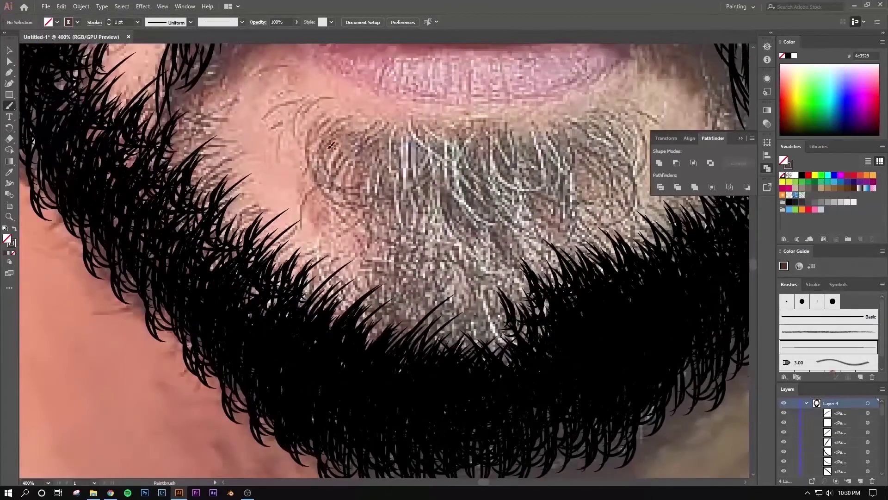
# - Paint curved black hair strands on the left of the chin patch below the lip
pyautogui.moveTo(305, 213)
pyautogui.mouseDown()
pyautogui.moveTo(324, 132)
pyautogui.moveTo(331, 185)
pyautogui.moveTo(338, 131)
pyautogui.mouseUp()
pyautogui.hotkey('ctrl', 'z')
pyautogui.moveTo(332, 182)
pyautogui.mouseDown()
pyautogui.moveTo(345, 131)
pyautogui.moveTo(334, 200)
pyautogui.mouseUp()
pyautogui.moveTo(348, 162)
pyautogui.mouseDown()
pyautogui.moveTo(385, 227)
pyautogui.moveTo(390, 277)
pyautogui.mouseUp()
pyautogui.moveTo(343, 226); pyautogui.dragTo(371, 250)
pyautogui.moveTo(350, 207); pyautogui.dragTo(368, 247)
pyautogui.moveTo(385, 178); pyautogui.dragTo(370, 130)
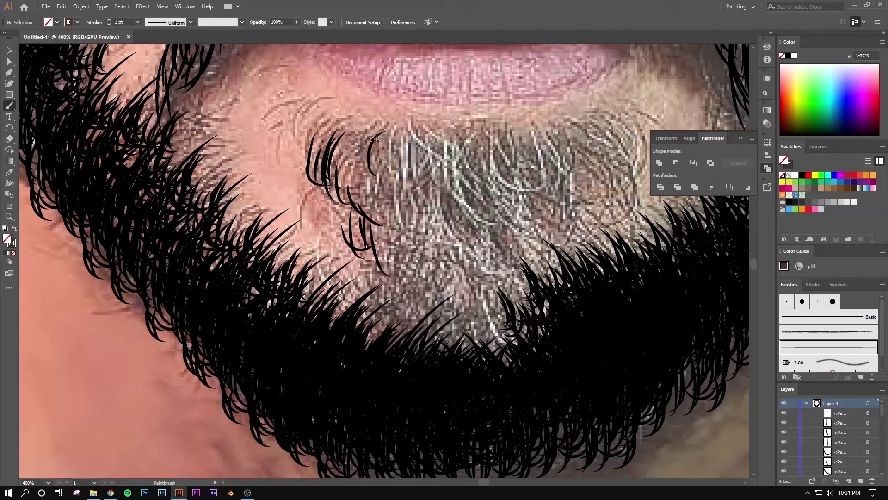
pyautogui.moveTo(386, 196); pyautogui.dragTo(360, 132)
pyautogui.moveTo(370, 179); pyautogui.dragTo(354, 137)
pyautogui.moveTo(393, 192); pyautogui.dragTo(378, 145)
pyautogui.moveTo(408, 206); pyautogui.dragTo(396, 157)
pyautogui.moveTo(381, 178)
pyautogui.mouseDown()
pyautogui.moveTo(417, 266)
pyautogui.moveTo(393, 183)
pyautogui.mouseUp()
# - Thicken the chin tuft with more strands extending toward its centre
pyautogui.moveTo(356, 159)
pyautogui.mouseDown()
pyautogui.moveTo(338, 222)
pyautogui.moveTo(412, 285)
pyautogui.mouseUp()
pyautogui.moveTo(366, 272); pyautogui.dragTo(448, 277)
pyautogui.moveTo(407, 123); pyautogui.dragTo(456, 240)
pyautogui.moveTo(398, 194)
pyautogui.mouseDown()
pyautogui.moveTo(463, 269)
pyautogui.moveTo(345, 129)
pyautogui.moveTo(312, 109)
pyautogui.mouseUp()
pyautogui.moveTo(340, 205); pyautogui.dragTo(319, 167)
pyautogui.moveTo(312, 197); pyautogui.dragTo(402, 275)
pyautogui.moveTo(442, 213)
pyautogui.mouseDown()
pyautogui.moveTo(412, 171)
pyautogui.moveTo(460, 250)
pyautogui.moveTo(397, 296)
pyautogui.mouseUp()
pyautogui.moveTo(474, 261); pyautogui.dragTo(426, 320)
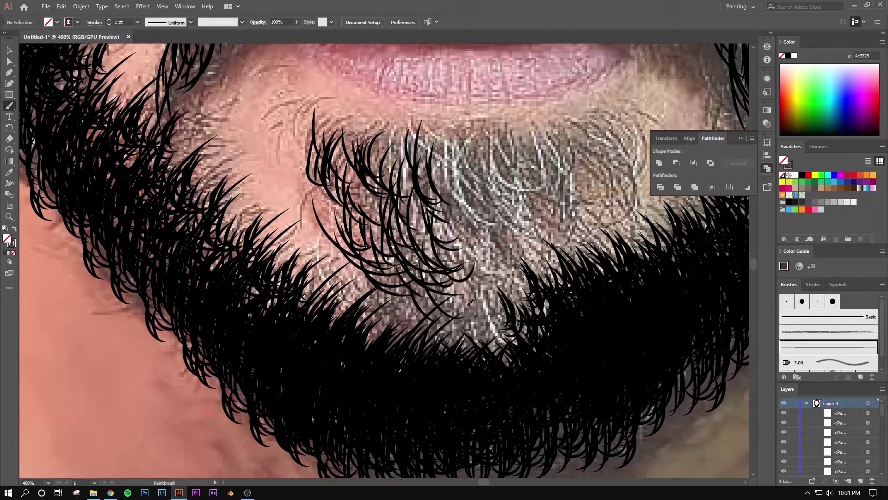
pyautogui.moveTo(460, 136)
pyautogui.mouseDown()
pyautogui.moveTo(444, 194)
pyautogui.moveTo(486, 233)
pyautogui.mouseUp()
pyautogui.moveTo(462, 209); pyautogui.dragTo(486, 294)
pyautogui.moveTo(454, 157); pyautogui.dragTo(437, 263)
pyautogui.moveTo(388, 195); pyautogui.dragTo(372, 238)
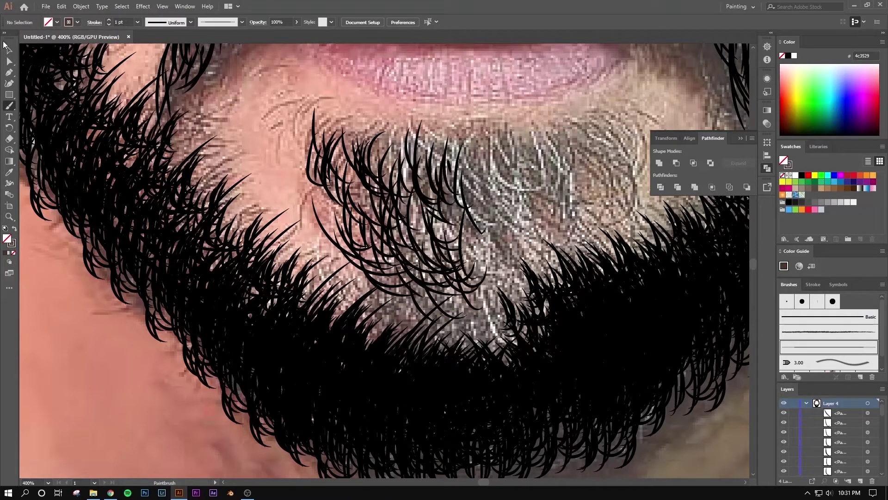
# - Select the new chin strands, dropping stray lower beard strokes from the selection
pyautogui.press('v')
pyautogui.moveTo(505, 203); pyautogui.dragTo(507, 205)
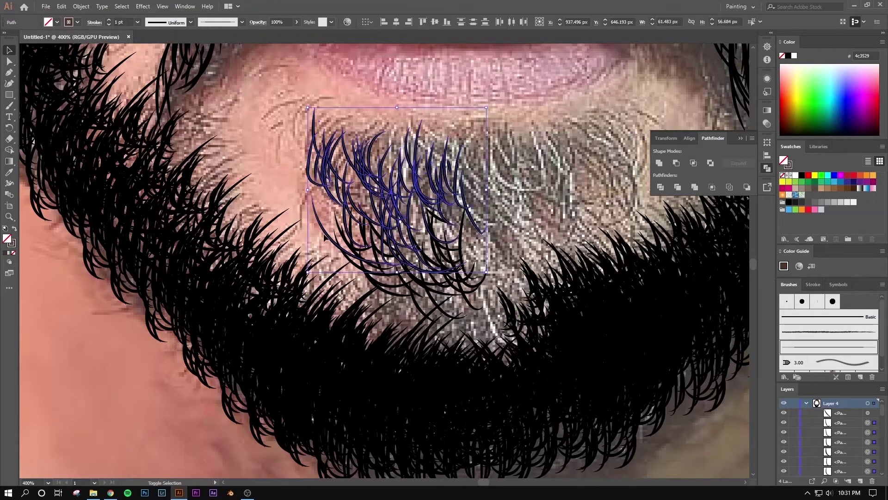
pyautogui.click(333, 84)
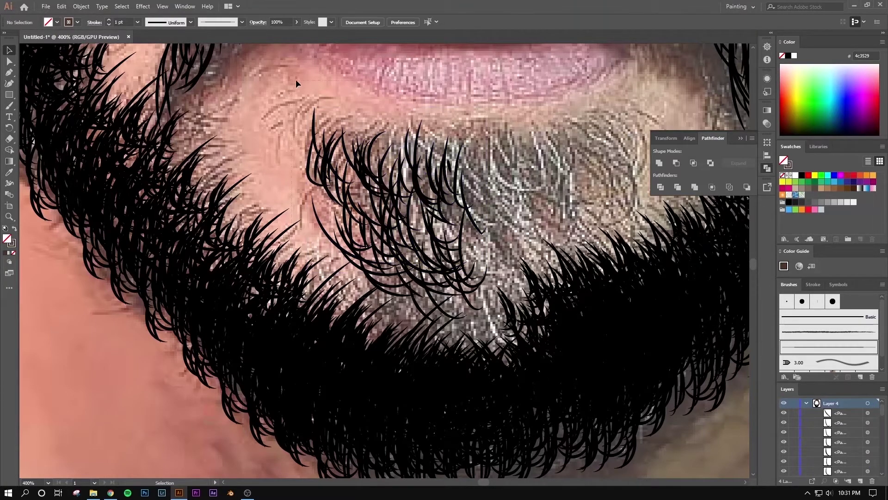
pyautogui.moveTo(304, 68); pyautogui.dragTo(273, 324)
pyautogui.scroll(5, 275, 324)
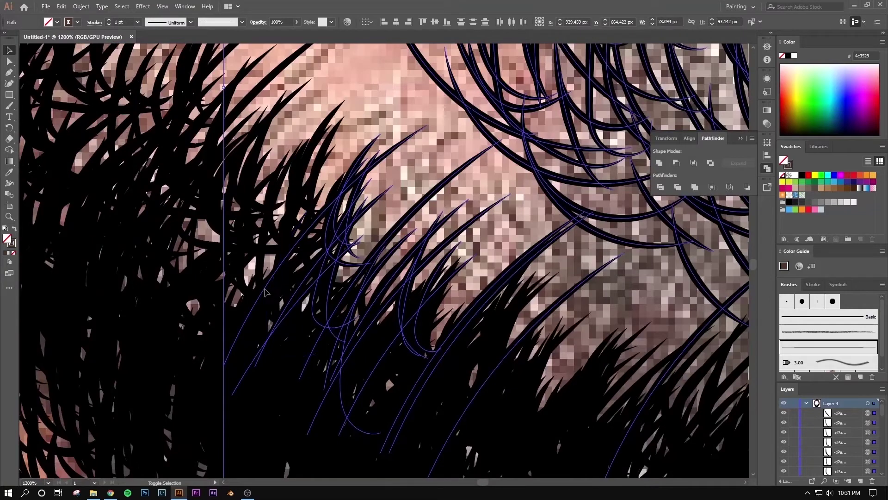
pyautogui.keyDown('shift'); pyautogui.click(265, 302); pyautogui.keyUp('shift')
pyautogui.keyDown('shift'); pyautogui.click(279, 322); pyautogui.keyUp('shift')
pyautogui.keyDown('shift'); pyautogui.click(324, 277); pyautogui.keyUp('shift')
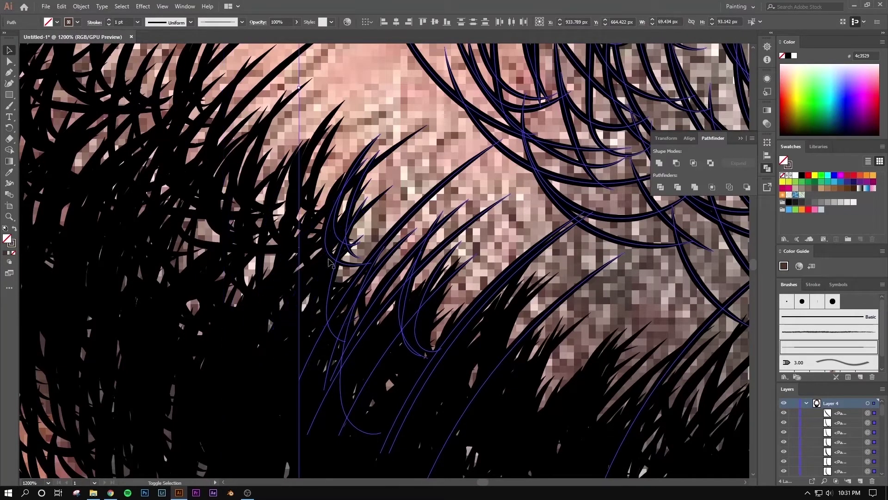
pyautogui.keyDown('shift'); pyautogui.click(344, 250); pyautogui.keyUp('shift')
pyautogui.keyDown('shift'); pyautogui.click(333, 324); pyautogui.keyUp('shift')
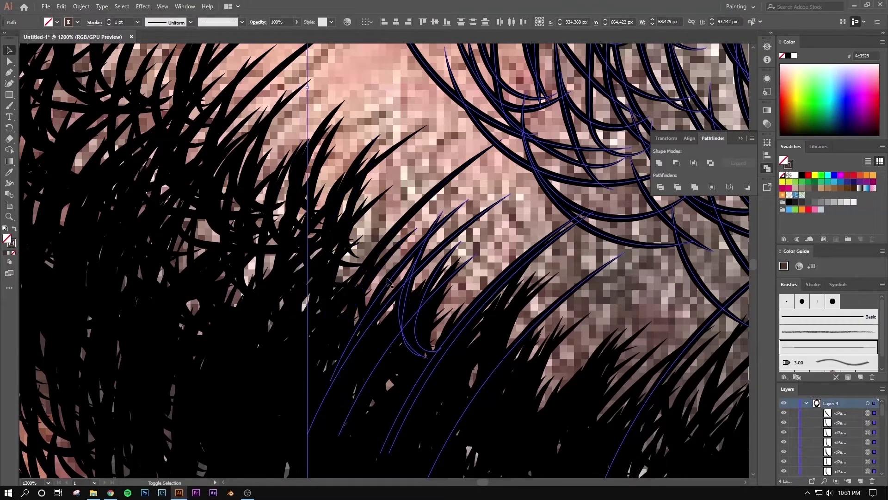
pyautogui.keyDown('shift'); pyautogui.click(407, 289); pyautogui.keyUp('shift')
# - Isolate a single hair stroke, then exit isolation mode back to all artwork
pyautogui.doubleClick(410, 324)
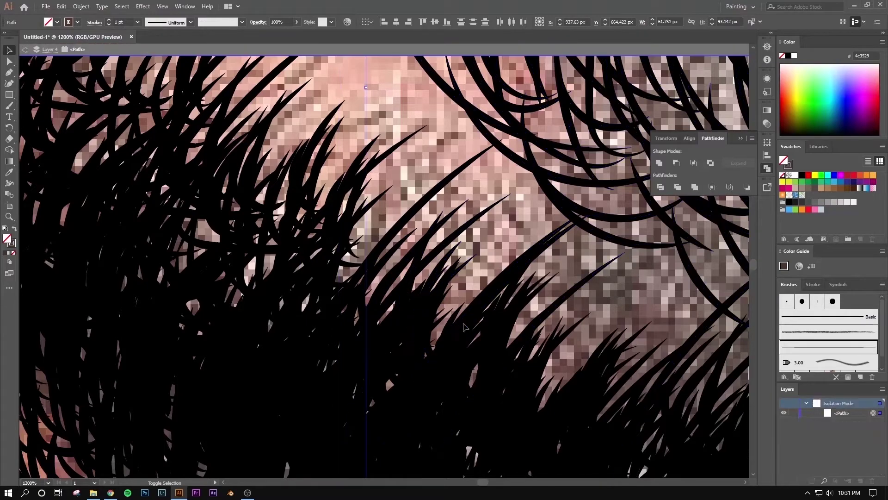
pyautogui.press('Escape')
pyautogui.scroll(-2, 347, 231)
pyautogui.scroll(-3, 337, 213)
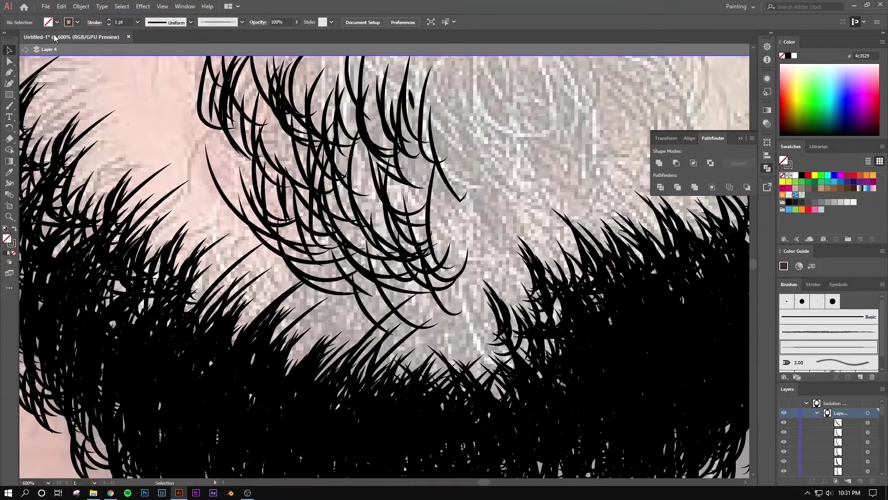
pyautogui.scroll(3, 331, 200)
# - Marquee-select the chin tuft and Shift-add more chin strands to the selection
pyautogui.moveTo(183, 63); pyautogui.dragTo(457, 156)
pyautogui.scroll(1, 250, 210)
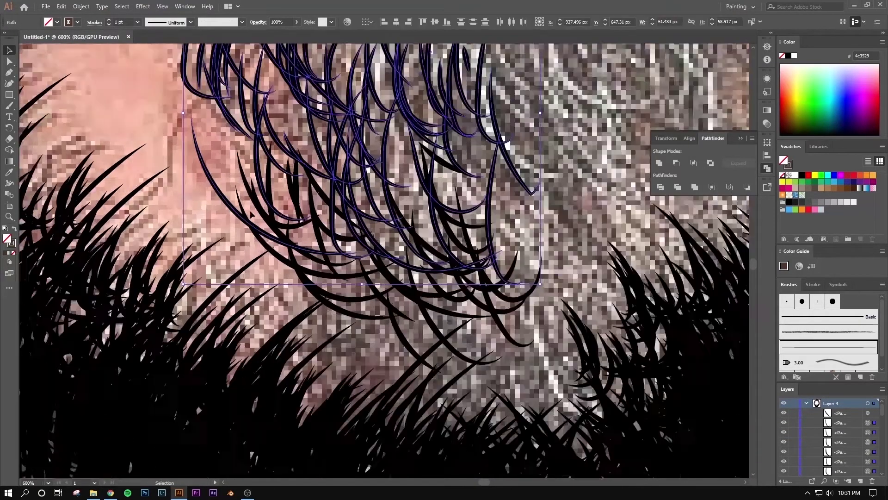
pyautogui.scroll(1, 259, 206)
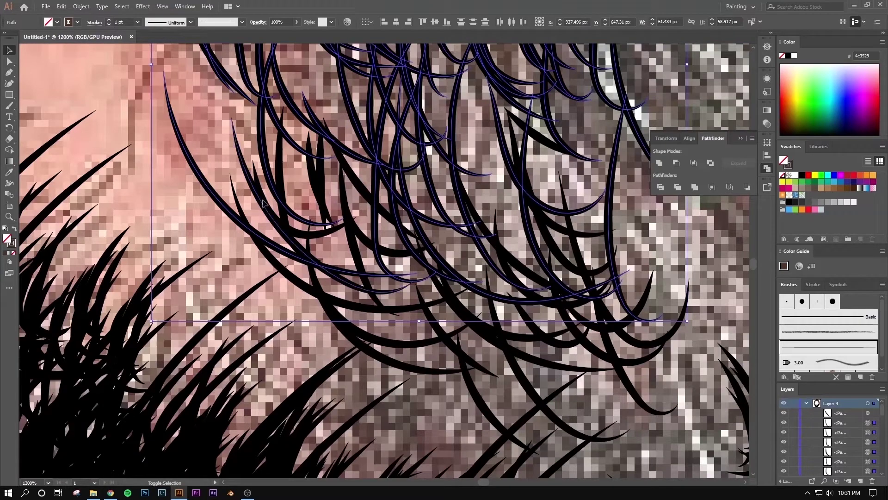
pyautogui.keyDown('shift'); pyautogui.click(343, 199); pyautogui.keyUp('shift')
pyautogui.keyDown('shift'); pyautogui.click(370, 192); pyautogui.keyUp('shift')
pyautogui.keyDown('shift'); pyautogui.click(385, 229); pyautogui.keyUp('shift')
pyautogui.keyDown('shift'); pyautogui.click(513, 224); pyautogui.keyUp('shift')
pyautogui.keyDown('shift'); pyautogui.click(511, 290); pyautogui.keyUp('shift')
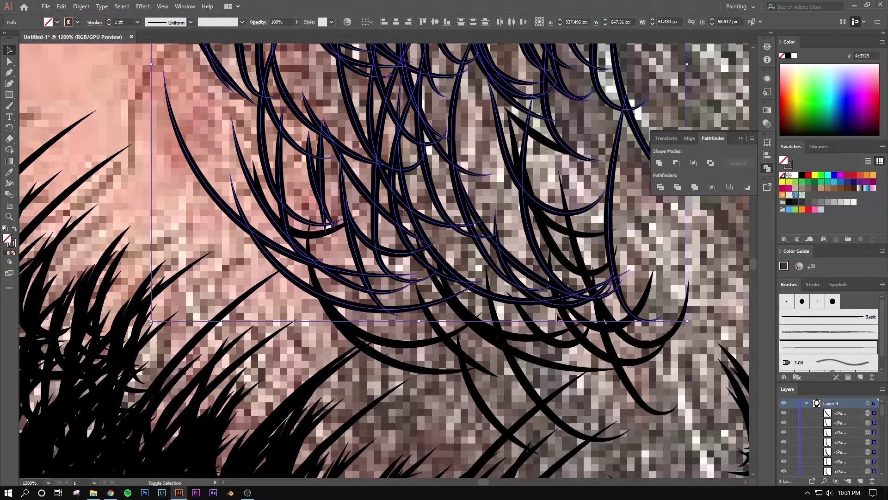
# - Add the remaining lower chin strands to the selection and open their context menu
pyautogui.keyDown('shift'); pyautogui.click(632, 335); pyautogui.keyUp('shift')
pyautogui.keyDown('shift'); pyautogui.click(471, 379); pyautogui.keyUp('shift')
pyautogui.keyDown('shift'); pyautogui.click(544, 366); pyautogui.keyUp('shift')
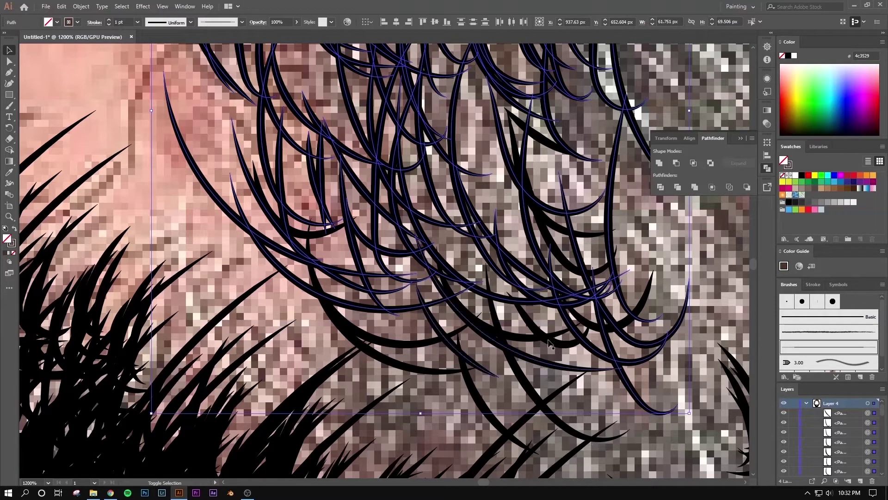
pyautogui.keyDown('shift'); pyautogui.click(523, 339); pyautogui.keyUp('shift')
pyautogui.keyDown('shift'); pyautogui.click(392, 346); pyautogui.keyUp('shift')
pyautogui.scroll(3, 440, 330)
pyautogui.hscroll(3, 440, 330)
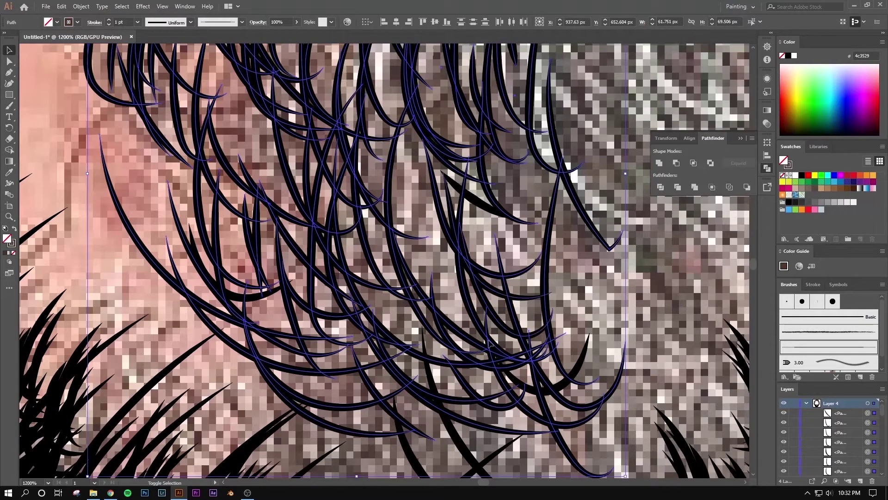
pyautogui.scroll(-3, 474, 202)
pyautogui.scroll(3, 462, 231)
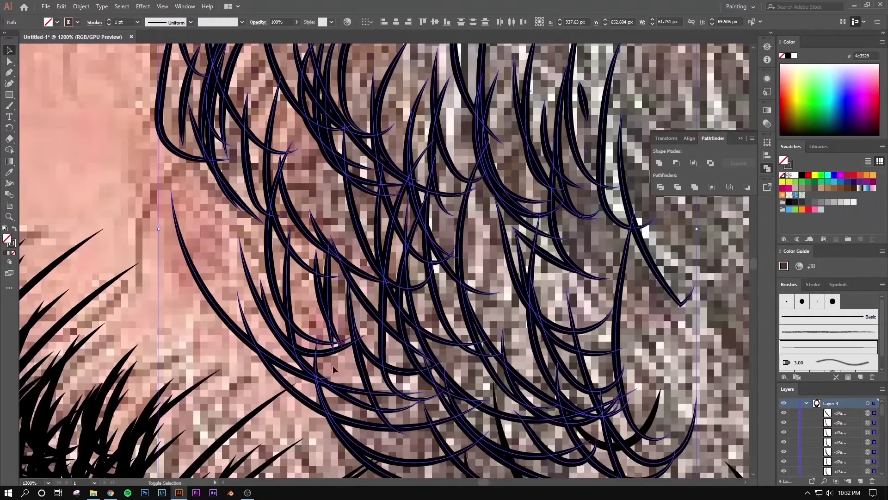
pyautogui.scroll(-3, 458, 277)
pyautogui.rightClick(458, 277)
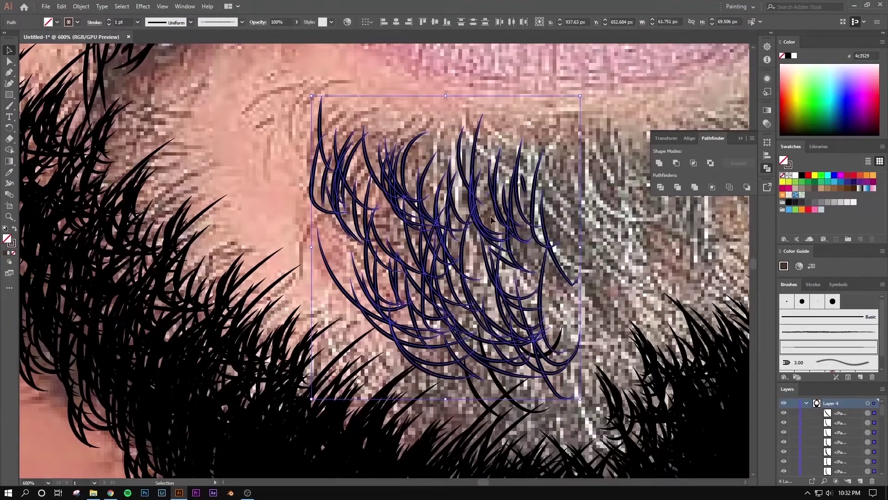
pyautogui.moveTo(469, 232); pyautogui.dragTo(651, 231)
pyautogui.rightClick(634, 229)
pyautogui.click(740, 383)
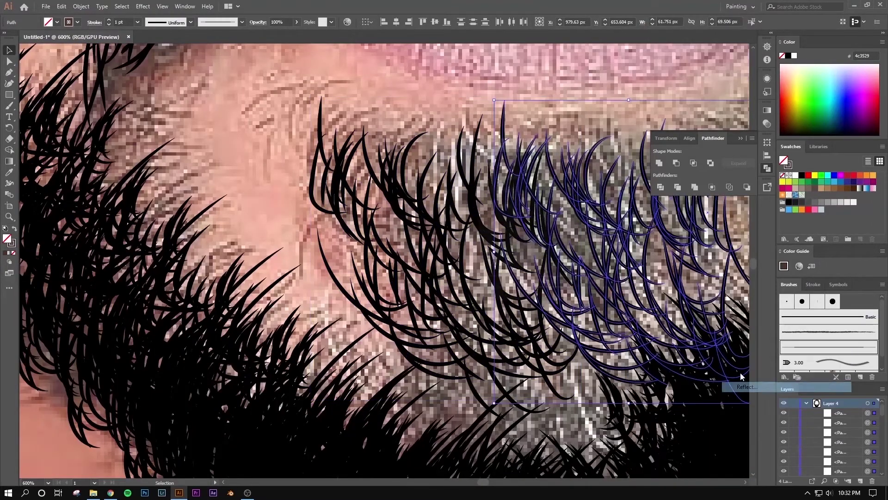
pyautogui.click(547, 284)
pyautogui.scroll(-2, 547, 284)
pyautogui.scroll(-1, 578, 250)
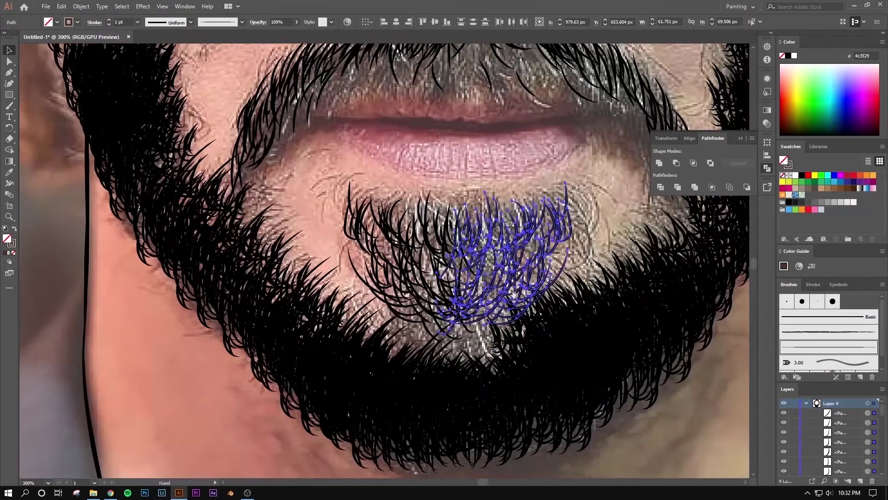
pyautogui.click(606, 216)
pyautogui.moveTo(336, 189); pyautogui.dragTo(595, 265)
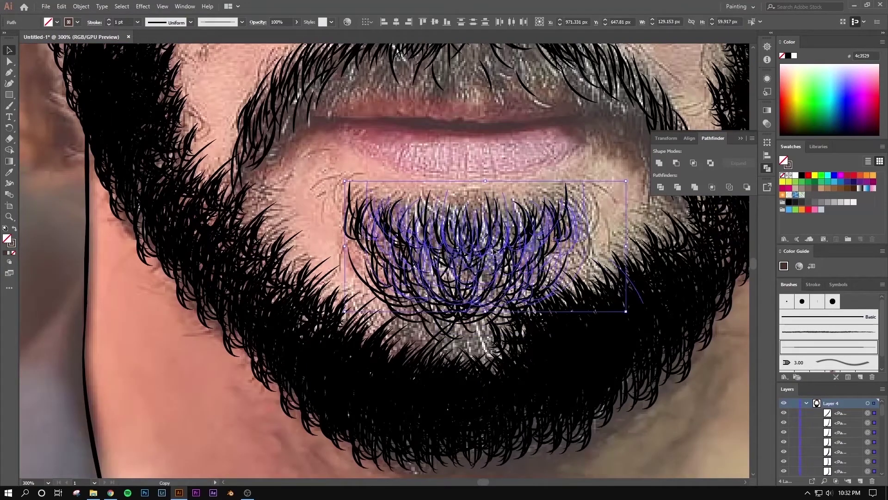
pyautogui.click(509, 259)
pyautogui.scroll(-2, 534, 264)
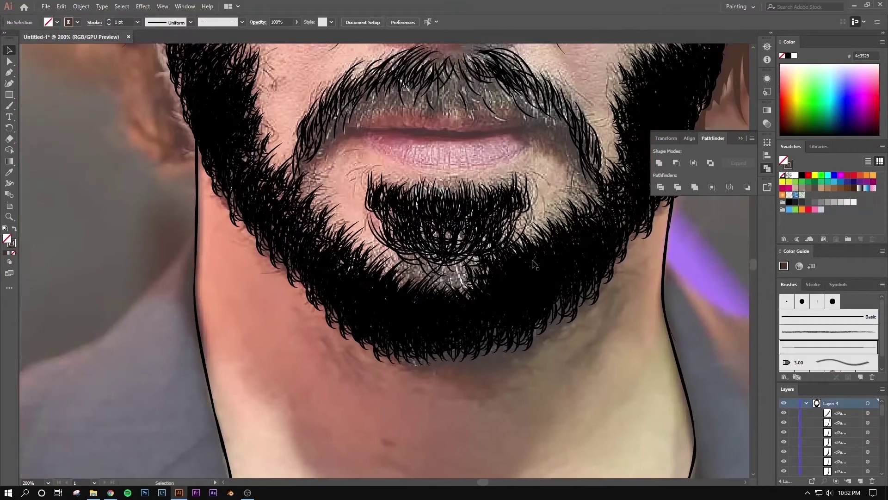
pyautogui.scroll(-1, 533, 262)
pyautogui.scroll(4, 456, 200)
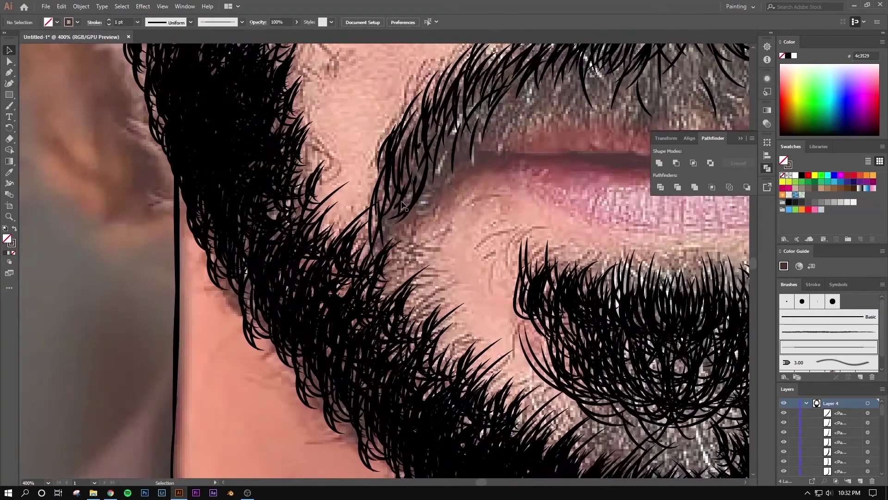
pyautogui.scroll(1, 373, 172)
pyautogui.scroll(-3, 379, 181)
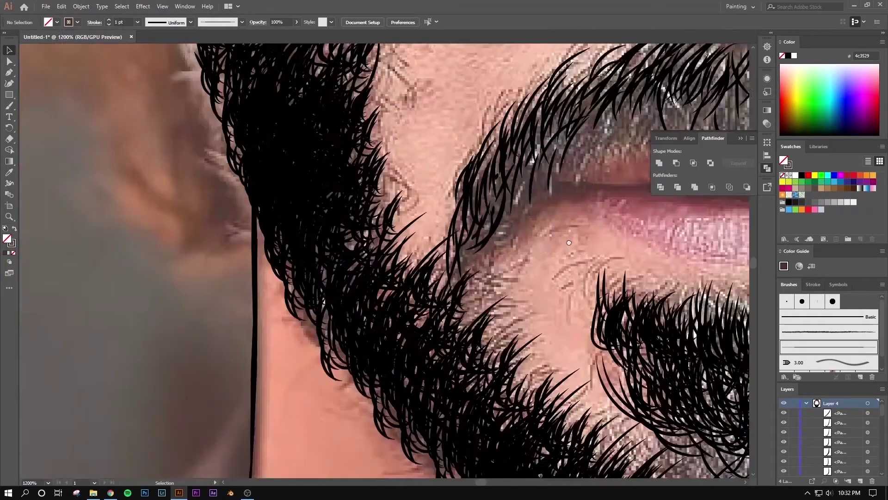
pyautogui.moveTo(384, 180)
pyautogui.mouseDown()
pyautogui.moveTo(421, 226)
pyautogui.moveTo(367, 233)
pyautogui.mouseUp()
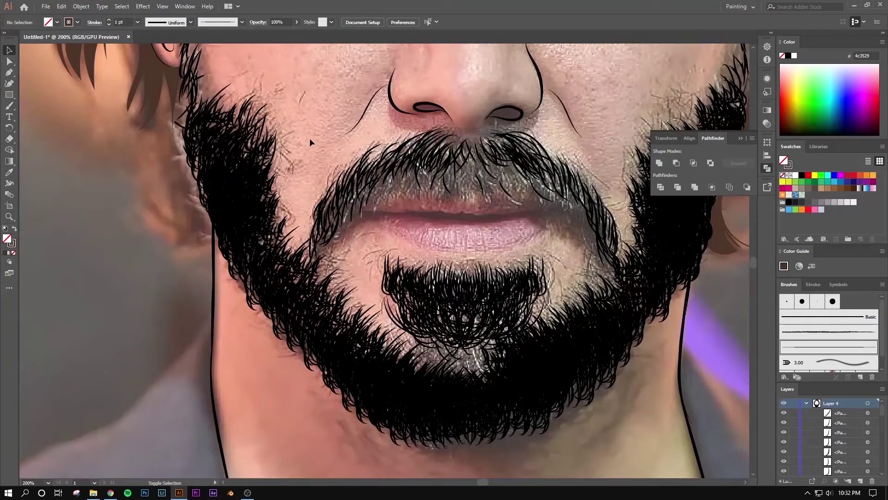
# - Select a mustache hair path, then deselect it and pan up over the face
pyautogui.click(620, 232)
pyautogui.scroll(2, 422, 238)
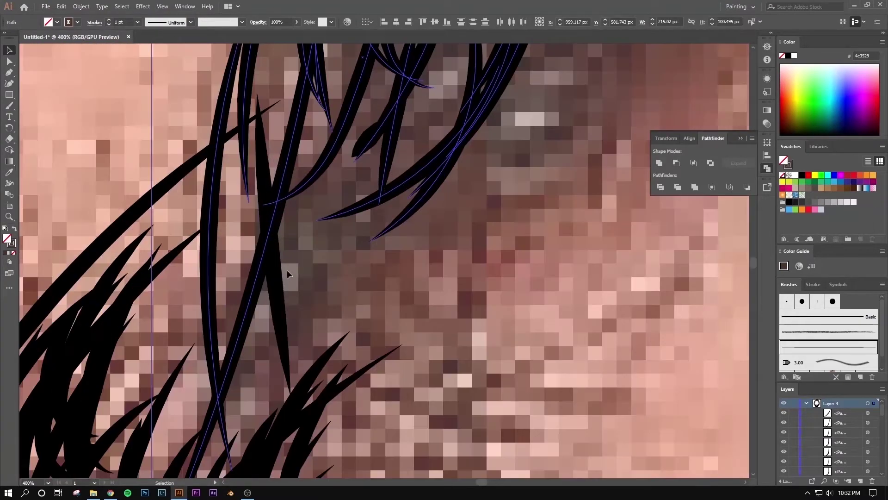
pyautogui.scroll(-2, 287, 274)
pyautogui.scroll(-1, 287, 274)
pyautogui.scroll(3, 402, 269)
pyautogui.scroll(1, 402, 269)
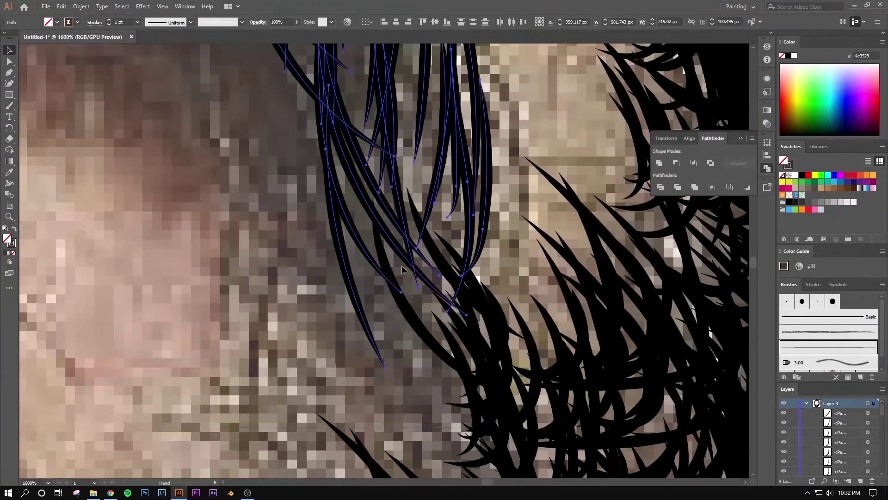
pyautogui.scroll(-3, 402, 270)
pyautogui.scroll(-1, 407, 216)
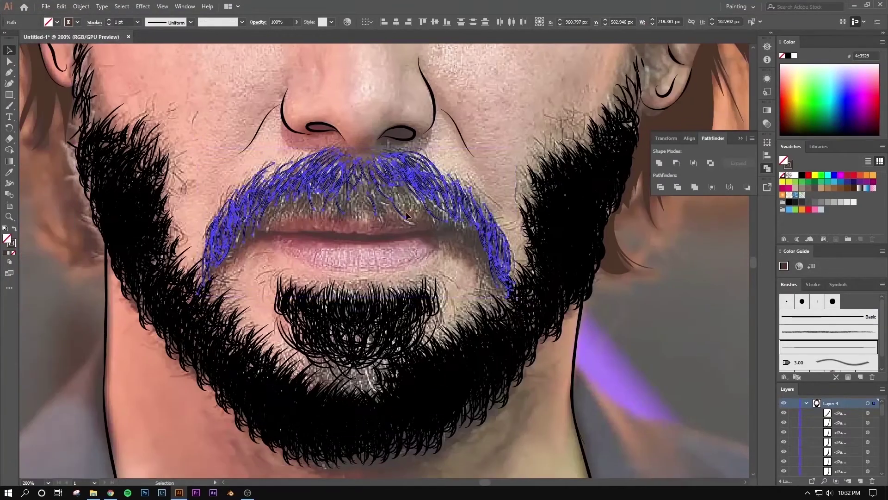
pyautogui.click(327, 258)
pyautogui.moveTo(327, 258); pyautogui.dragTo(325, 172)
pyautogui.scroll(4, 326, 172)
pyautogui.scroll(-8, 345, 150)
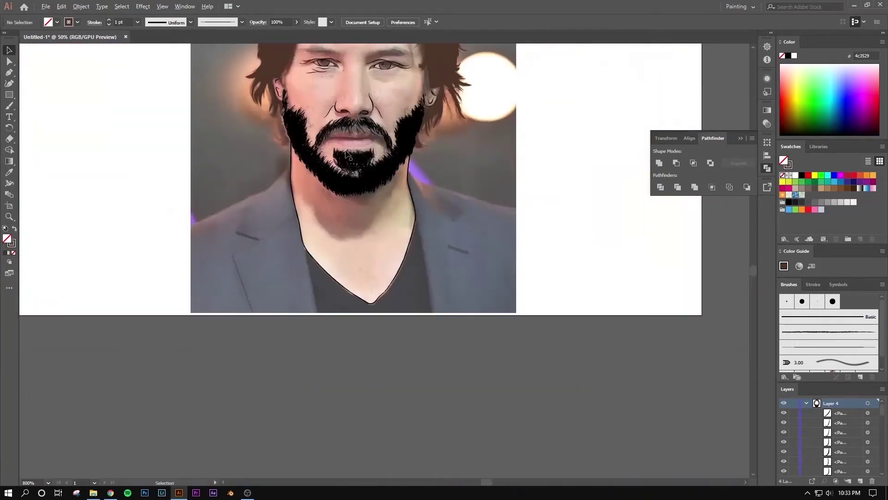
# - Select all beard paths, set their stroke weight to 0.5 pt, and deselect
pyautogui.hotkey('ctrl', 'a')
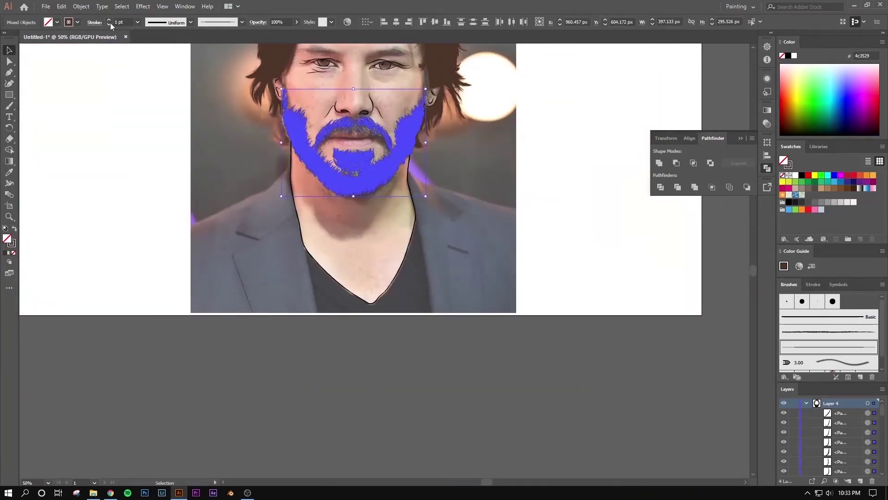
pyautogui.click(110, 23)
pyautogui.hotkey('ctrl', 'shift', 'a')
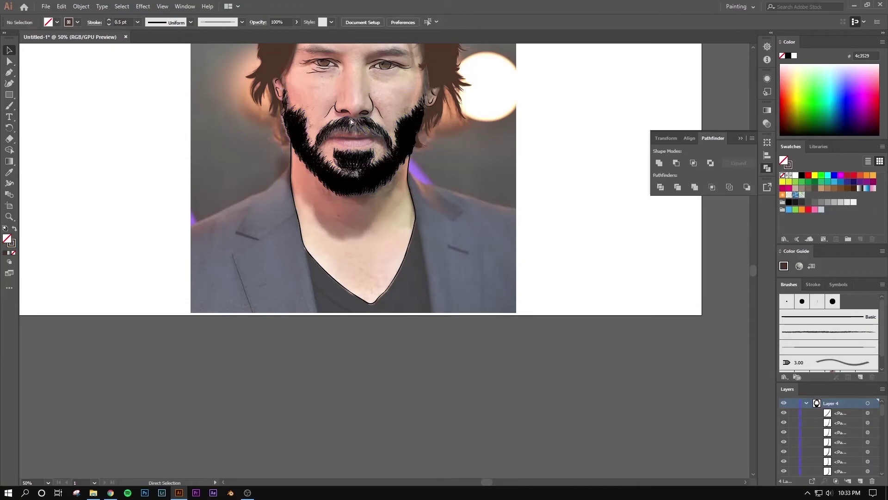
pyautogui.scroll(2, 350, 121)
pyautogui.scroll(5, 348, 138)
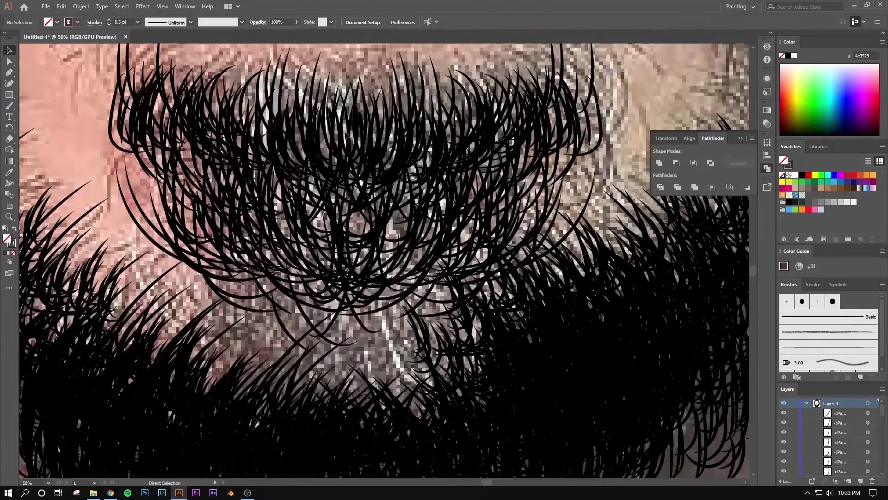
# - Check the mustache and beard groups by selecting them, then zoom out to the whole portrait
pyautogui.click(343, 147)
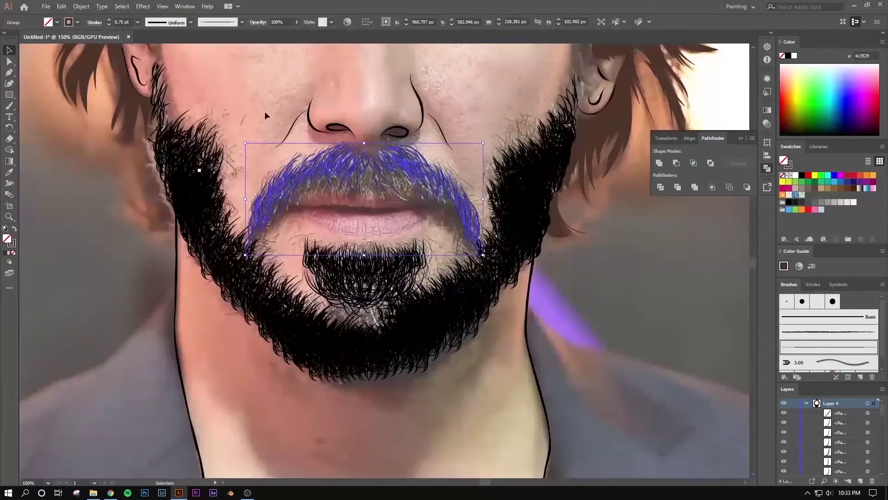
pyautogui.click(264, 106)
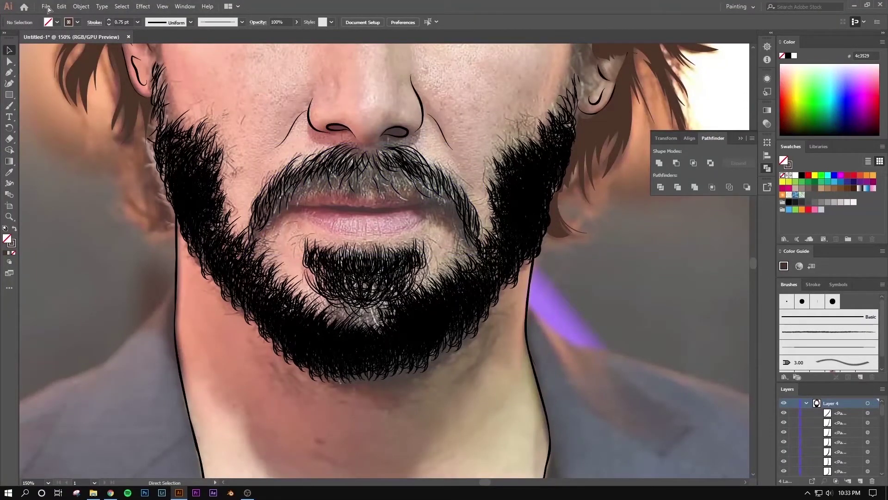
pyautogui.click(263, 159)
pyautogui.click(266, 104)
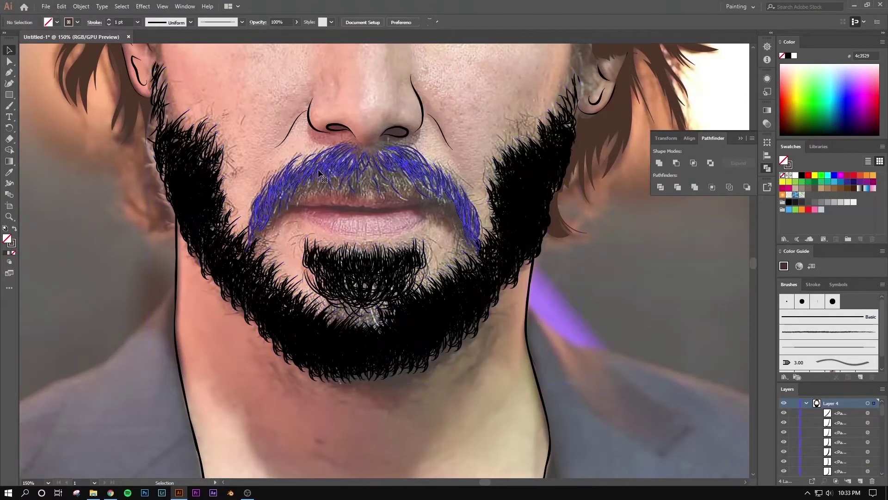
pyautogui.click(318, 168)
pyautogui.hotkey('ctrl', '-')
pyautogui.hotkey('ctrl', '-')
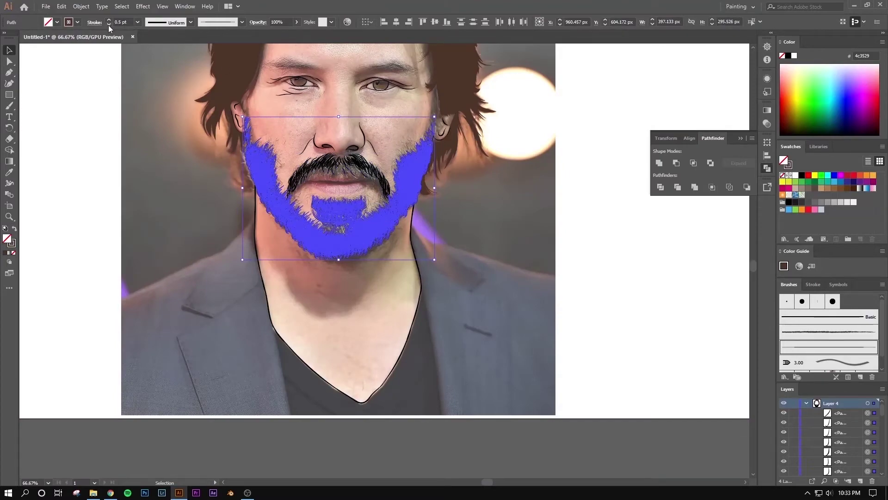
pyautogui.click(139, 174)
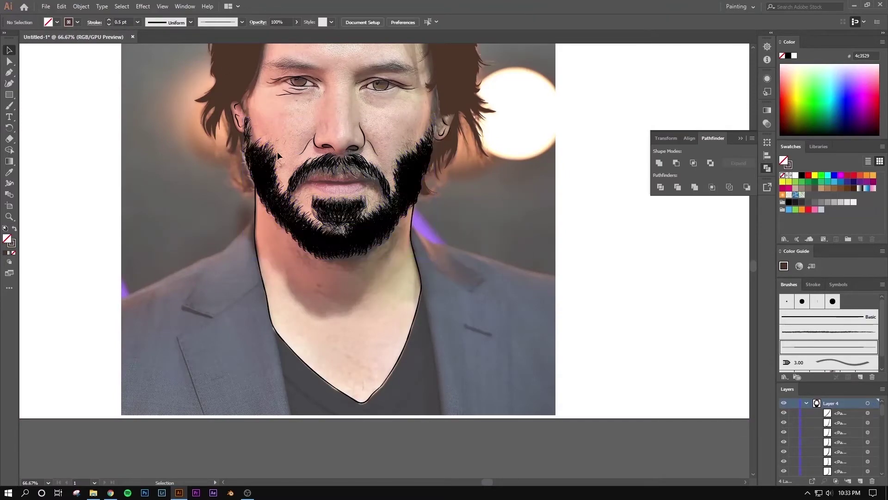
pyautogui.scroll(4, 276, 151)
# - Paint fine hair strokes along the beard's left edge and where it meets the ear
pyautogui.press('b')
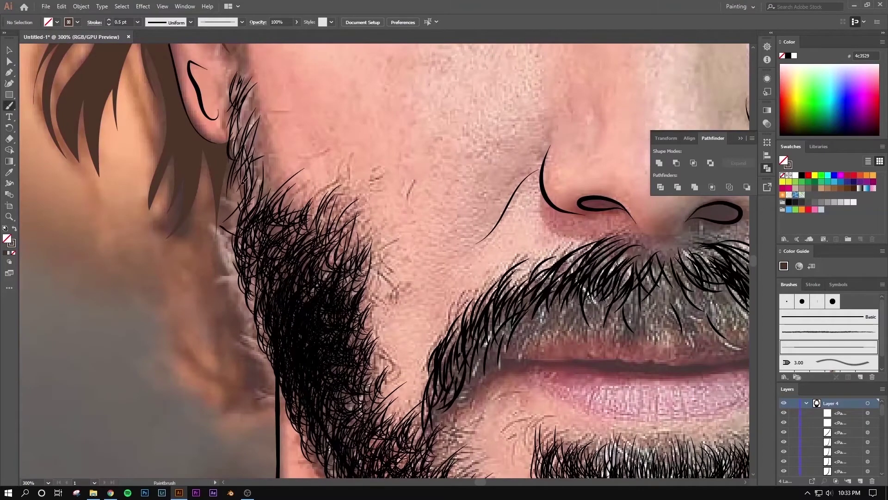
pyautogui.moveTo(237, 224); pyautogui.dragTo(247, 161)
pyautogui.moveTo(253, 209)
pyautogui.mouseDown()
pyautogui.moveTo(282, 131)
pyautogui.moveTo(254, 101)
pyautogui.mouseUp()
pyautogui.moveTo(239, 231); pyautogui.dragTo(235, 159)
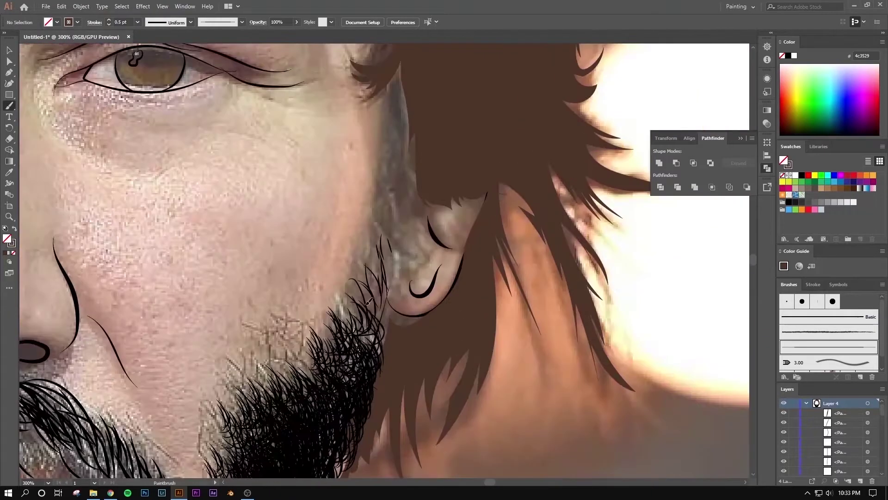
pyautogui.moveTo(356, 308); pyautogui.dragTo(386, 231)
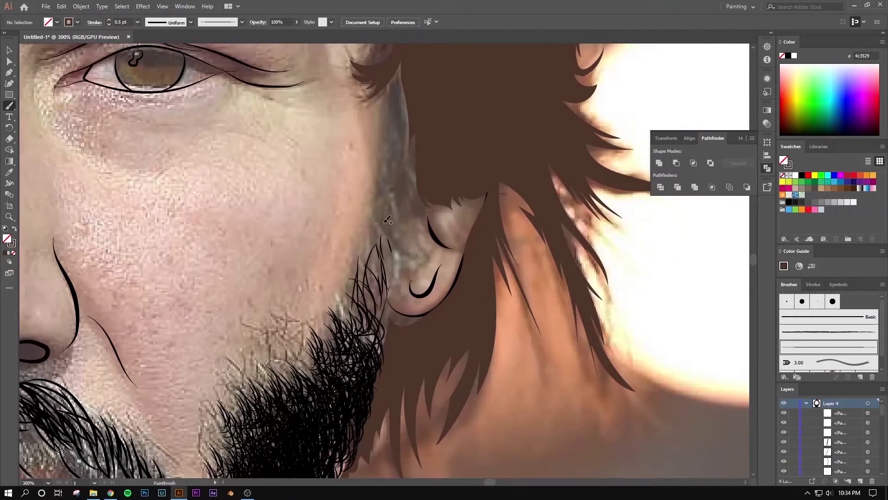
pyautogui.moveTo(379, 278); pyautogui.dragTo(395, 181)
pyautogui.moveTo(384, 301); pyautogui.dragTo(402, 144)
# - Extend sideburn hair strands up from the beard toward the hairline
pyautogui.moveTo(402, 195); pyautogui.dragTo(403, 85)
pyautogui.moveTo(417, 204); pyautogui.dragTo(403, 130)
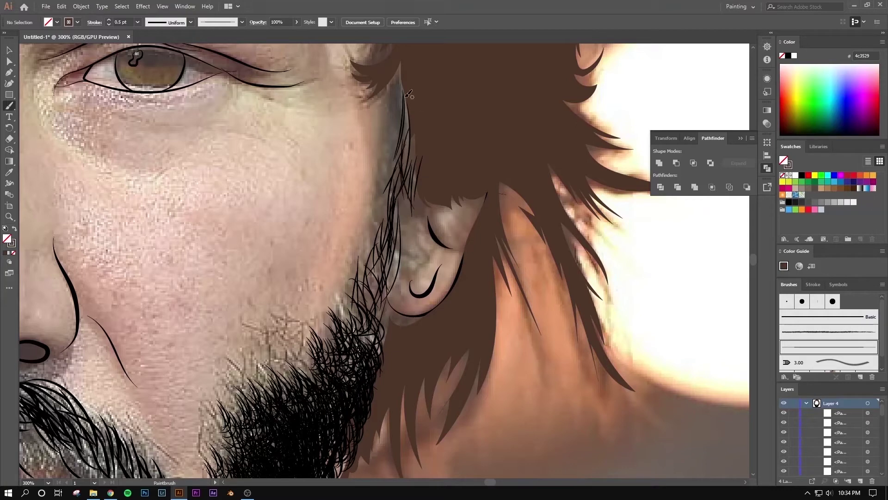
pyautogui.moveTo(401, 171); pyautogui.dragTo(393, 103)
pyautogui.moveTo(414, 139); pyautogui.dragTo(394, 250)
pyautogui.moveTo(398, 185)
pyautogui.mouseDown()
pyautogui.moveTo(384, 259)
pyautogui.moveTo(383, 204)
pyautogui.mouseUp()
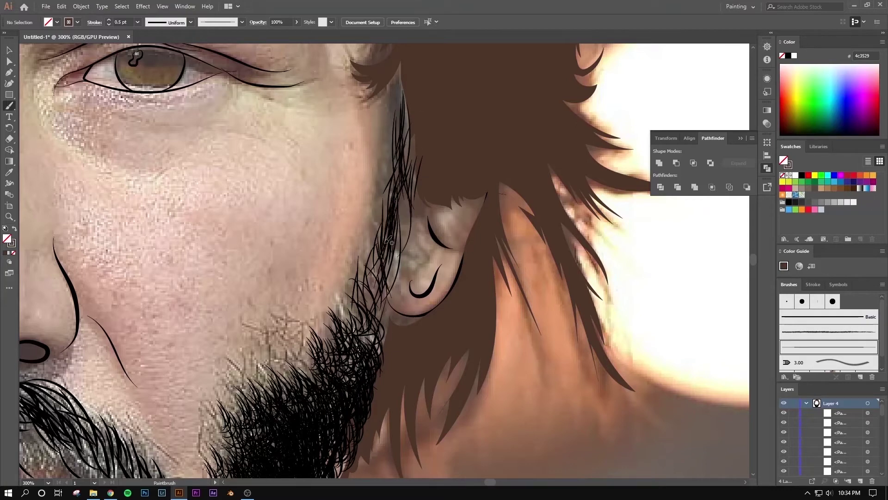
pyautogui.moveTo(390, 259)
pyautogui.mouseDown()
pyautogui.moveTo(370, 352)
pyautogui.moveTo(374, 315)
pyautogui.mouseUp()
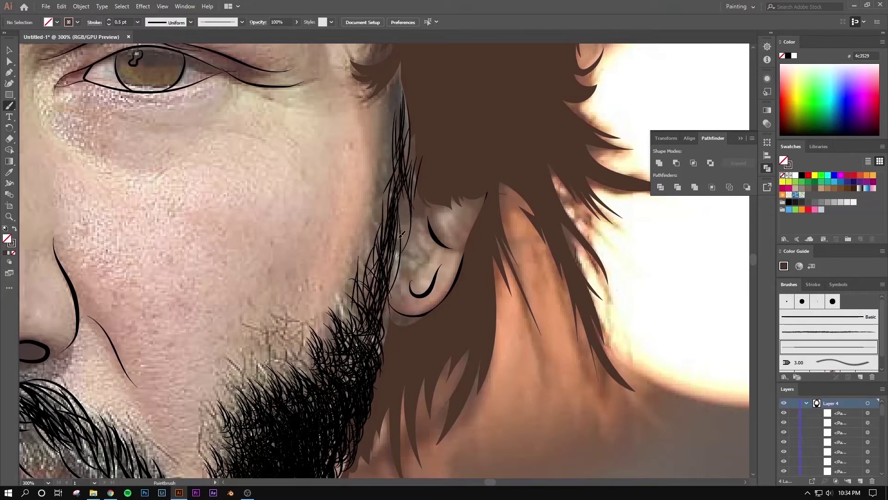
# - Bring the other cheek into view and paint hair strokes along that sideburn
pyautogui.hotkey('ctrl', '0')
pyautogui.hotkey('ctrl', '+')
pyautogui.hotkey('ctrl', '+')
pyautogui.hotkey('ctrl', '+')
pyautogui.moveTo(247, 114); pyautogui.dragTo(268, 221)
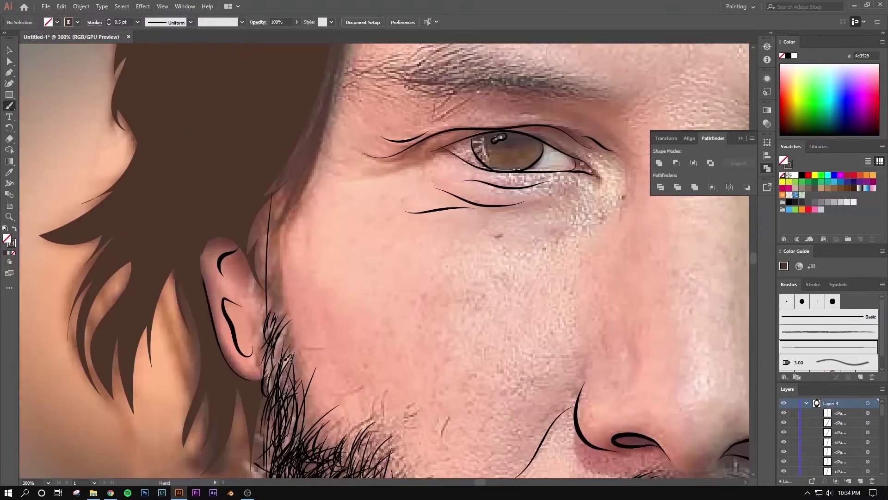
pyautogui.moveTo(283, 159); pyautogui.dragTo(259, 252)
pyautogui.moveTo(289, 151); pyautogui.dragTo(266, 266)
pyautogui.moveTo(277, 203); pyautogui.dragTo(287, 308)
pyautogui.moveTo(273, 225); pyautogui.dragTo(287, 357)
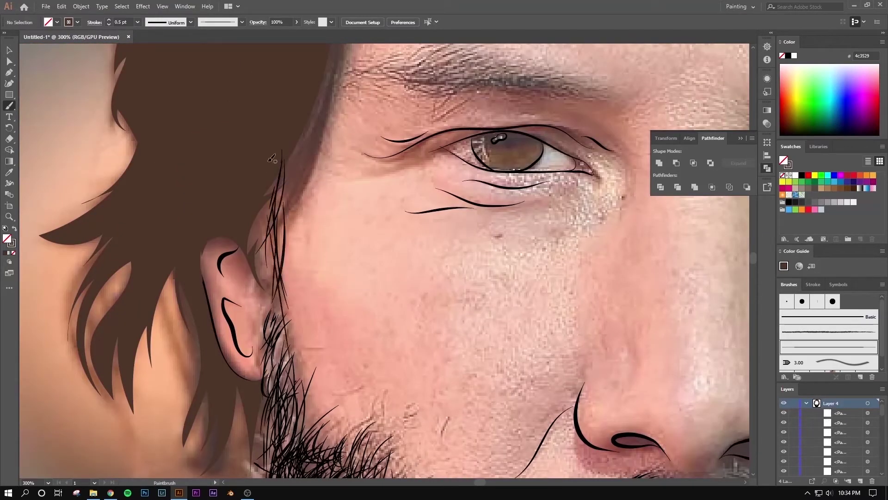
pyautogui.moveTo(266, 185)
pyautogui.mouseDown()
pyautogui.moveTo(291, 308)
pyautogui.moveTo(273, 361)
pyautogui.moveTo(289, 297)
pyautogui.moveTo(280, 366)
pyautogui.mouseUp()
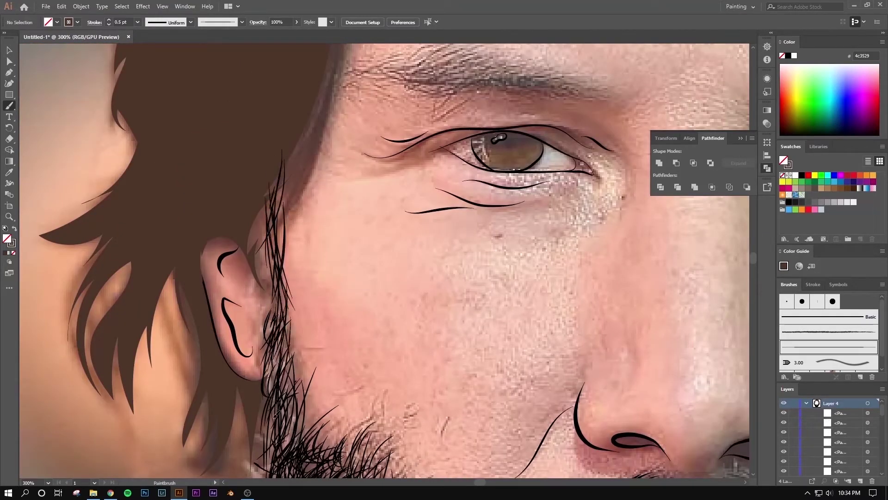
pyautogui.moveTo(296, 310)
pyautogui.mouseDown()
pyautogui.moveTo(289, 419)
pyautogui.moveTo(344, 226)
pyautogui.mouseUp()
# - Add strands lower on the sideburn and into the beard, then zoom out to the face
pyautogui.moveTo(342, 342)
pyautogui.mouseDown()
pyautogui.moveTo(344, 255)
pyautogui.moveTo(348, 333)
pyautogui.mouseUp()
pyautogui.moveTo(322, 190); pyautogui.dragTo(329, 296)
pyautogui.moveTo(330, 338)
pyautogui.mouseDown()
pyautogui.moveTo(329, 295)
pyautogui.moveTo(319, 395)
pyautogui.mouseUp()
pyautogui.moveTo(371, 351); pyautogui.dragTo(394, 343)
pyautogui.moveTo(391, 377); pyautogui.dragTo(412, 312)
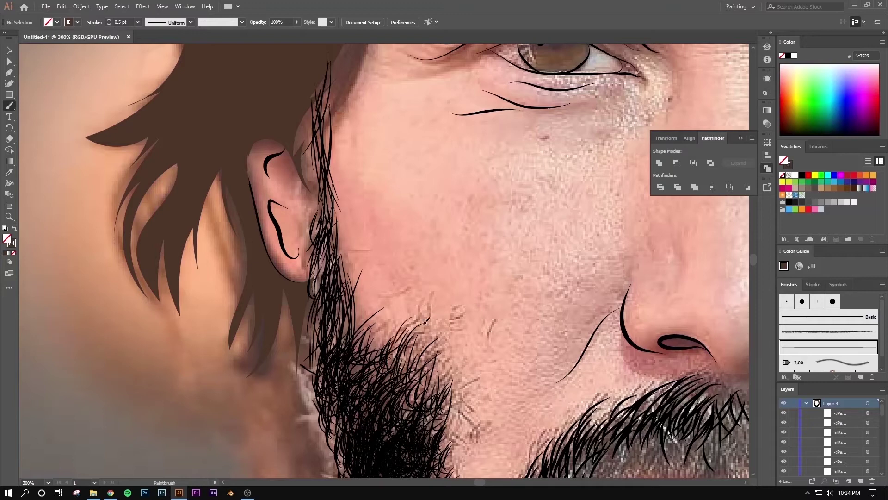
pyautogui.moveTo(387, 353); pyautogui.dragTo(411, 331)
pyautogui.moveTo(404, 388); pyautogui.dragTo(449, 359)
pyautogui.moveTo(322, 411)
pyautogui.mouseDown()
pyautogui.moveTo(333, 327)
pyautogui.moveTo(342, 344)
pyautogui.mouseUp()
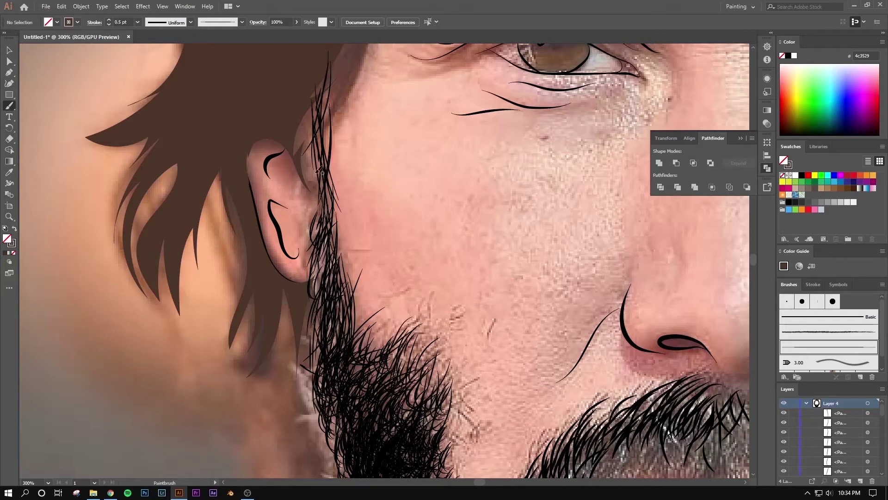
pyautogui.hotkey('ctrl', '-')
pyautogui.hotkey('ctrl', '-')
pyautogui.hotkey('ctrl', '-')
# - Select the beard hair strokes and change their stacking order via Arrange
pyautogui.press('v')
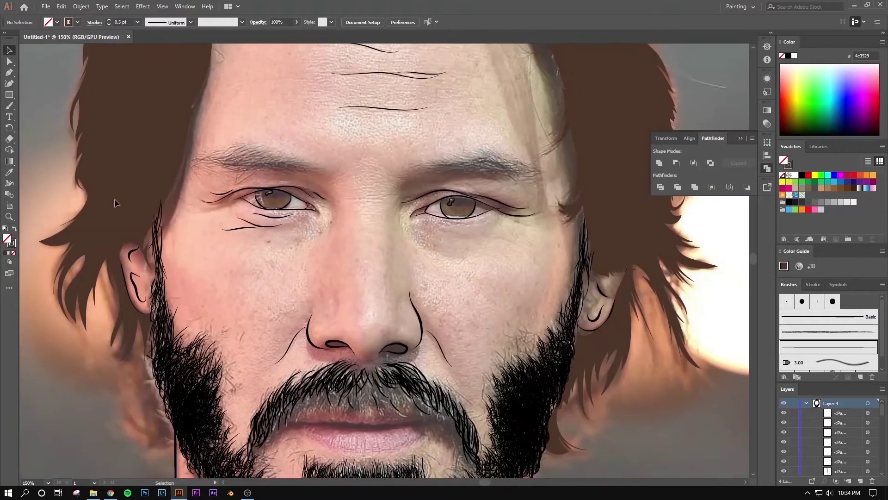
pyautogui.moveTo(402, 387); pyautogui.dragTo(362, 290)
pyautogui.rightClick(363, 290)
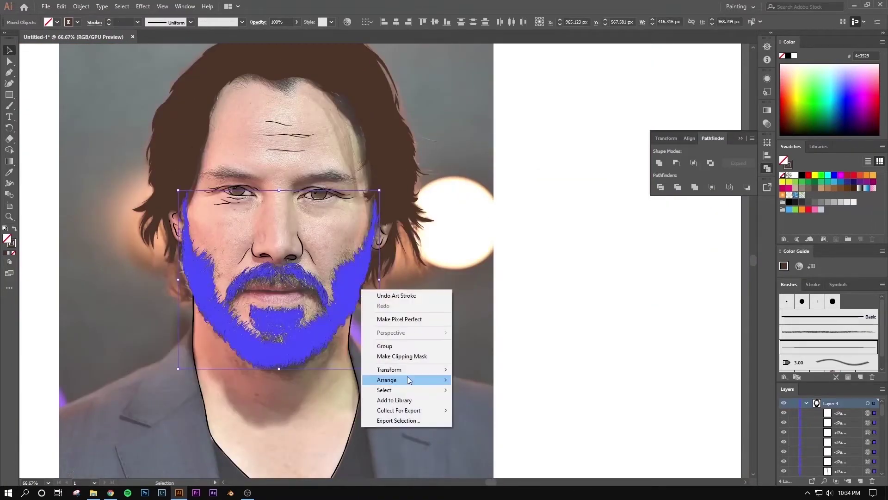
pyautogui.click(482, 407)
pyautogui.hotkey('ctrl', 'h')
pyautogui.click(482, 357)
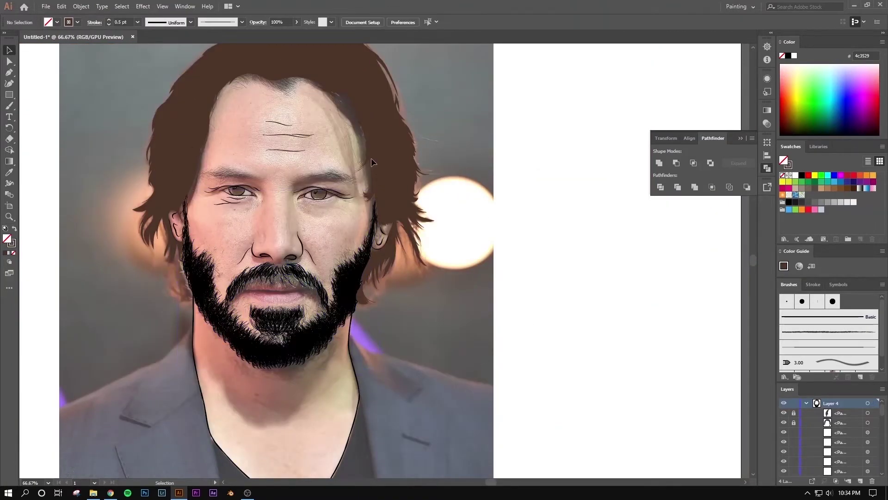
# - Unlock the top path in the Layers panel and hide the background photo layer
pyautogui.click(793, 412)
pyautogui.scroll(2, 185, 247)
pyautogui.scroll(-3, 199, 235)
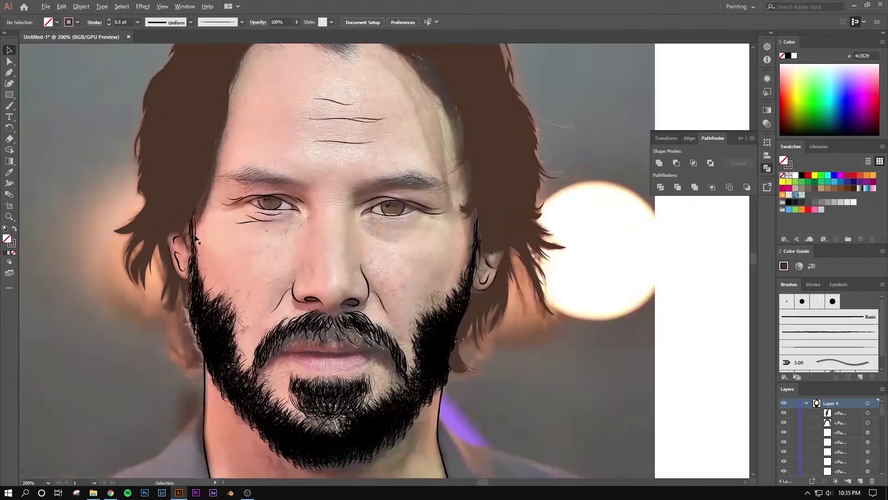
pyautogui.scroll(-2, 214, 226)
pyautogui.click(806, 403)
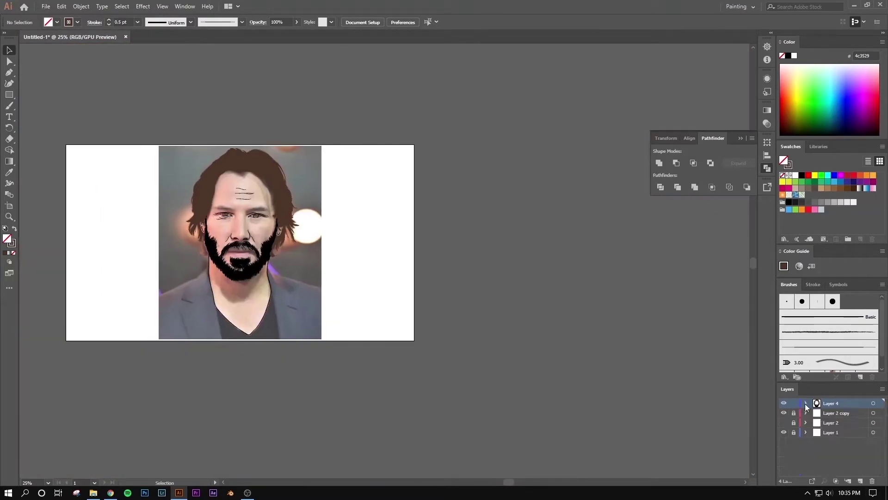
pyautogui.click(785, 432)
pyautogui.click(784, 432)
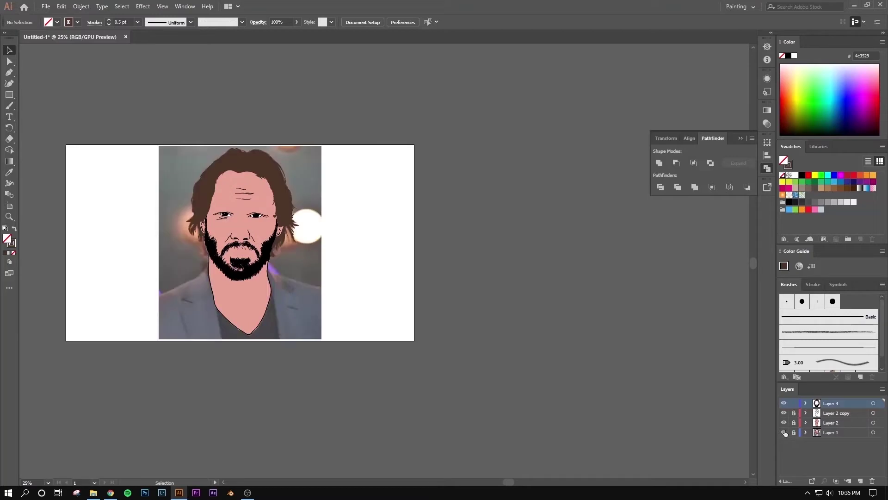
pyautogui.scroll(4, 254, 292)
pyautogui.scroll(-2, 259, 287)
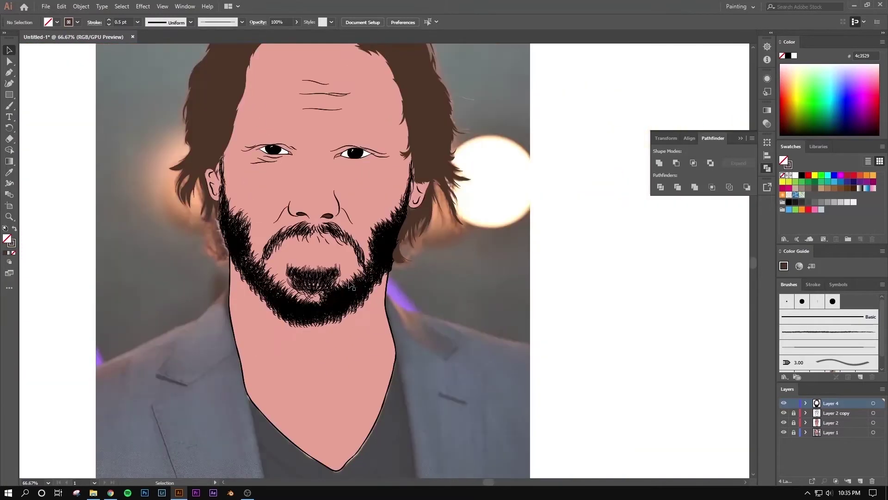
pyautogui.scroll(2, 274, 279)
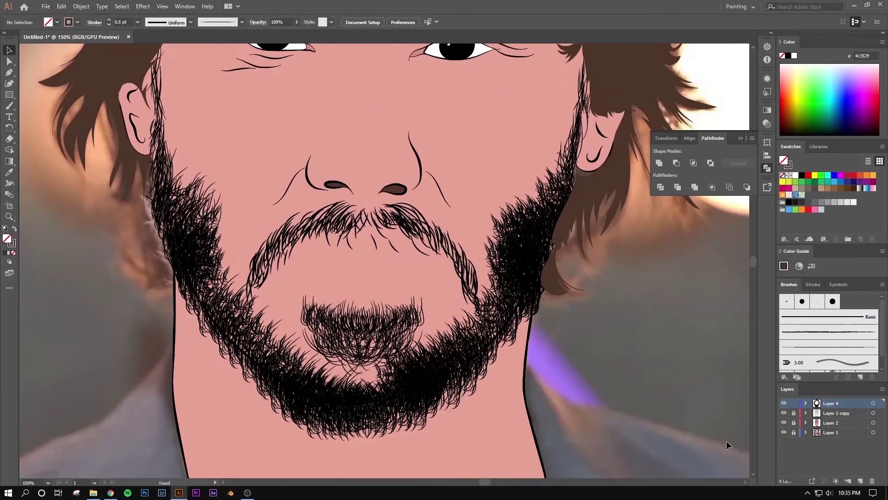
pyautogui.click(784, 423)
pyautogui.scroll(-2, 451, 273)
pyautogui.click(451, 273)
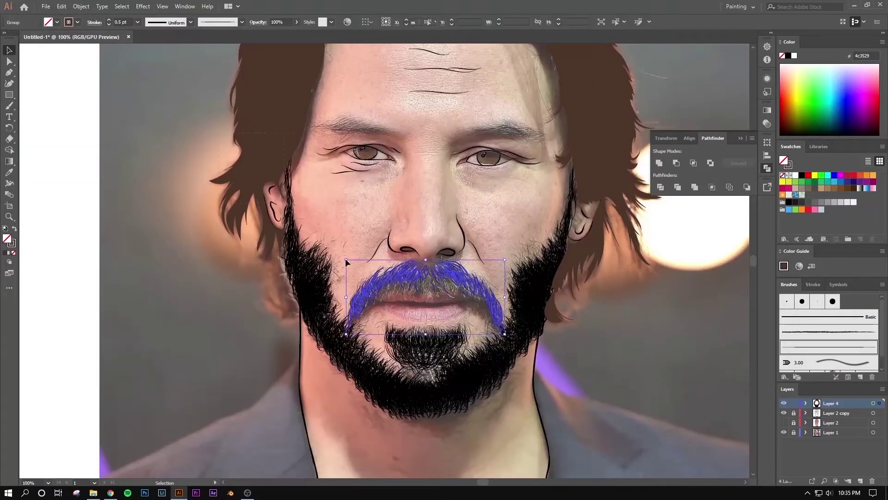
pyautogui.scroll(-2, 347, 262)
pyautogui.click(546, 259)
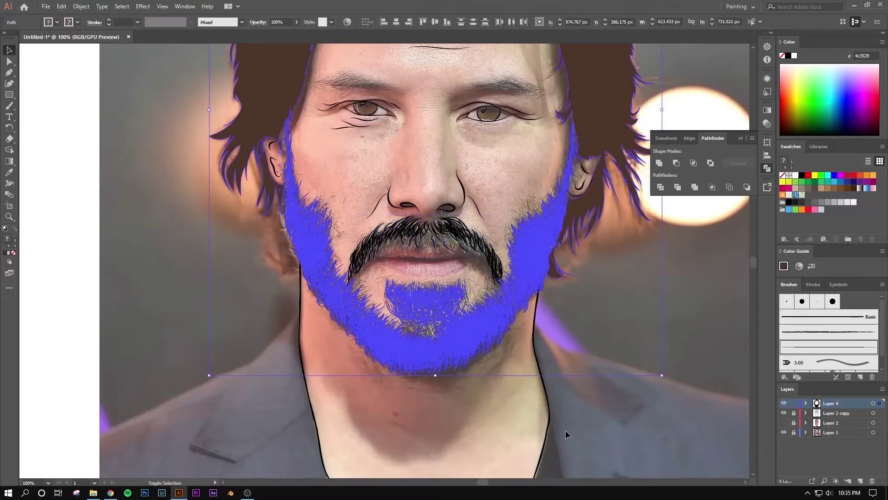
pyautogui.click(804, 407)
pyautogui.click(784, 432)
pyautogui.hotkey('ctrl', 'shift', 'a')
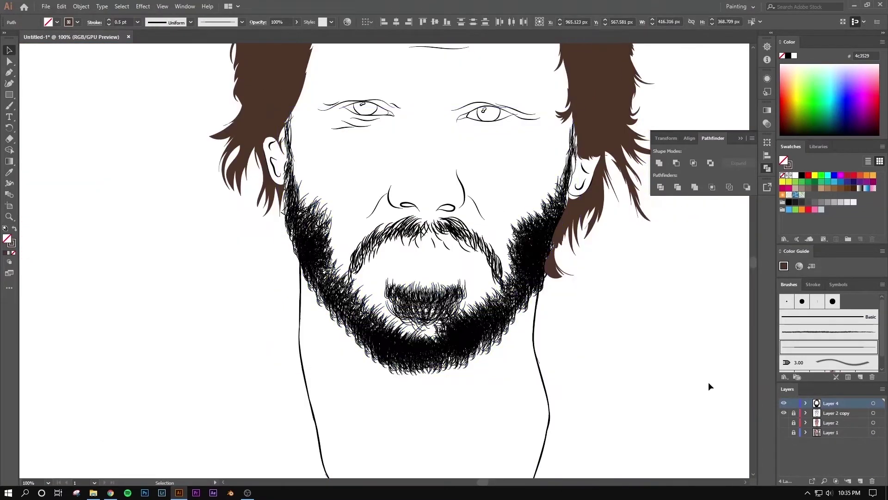
pyautogui.moveTo(709, 382); pyautogui.dragTo(579, 404)
pyautogui.click(785, 413)
pyautogui.scroll(-2, 556, 401)
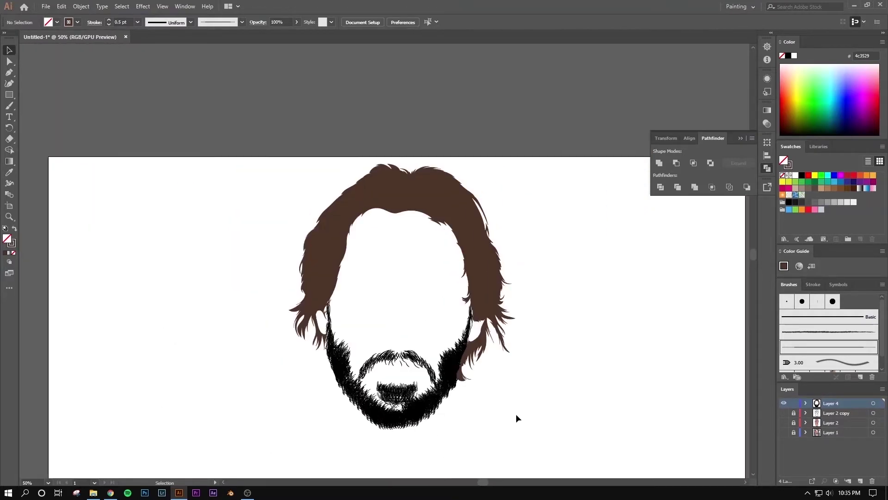
pyautogui.click(784, 413)
pyautogui.click(784, 432)
pyautogui.scroll(2, 394, 347)
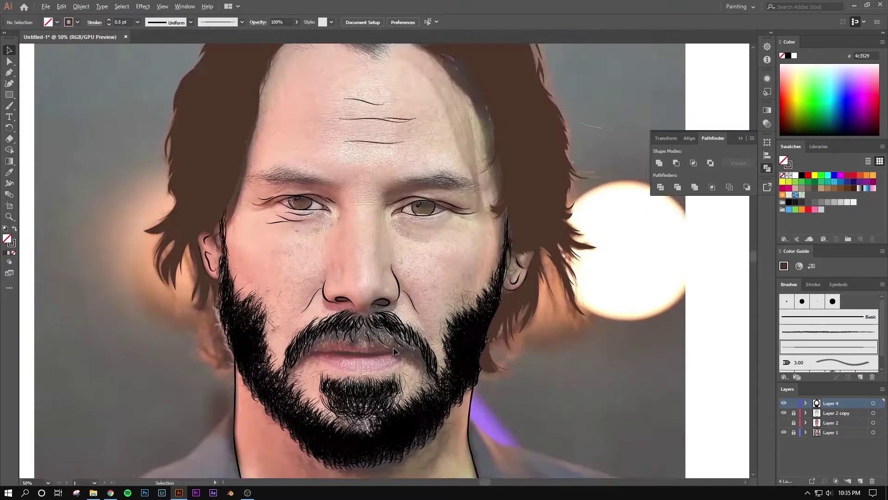
pyautogui.click(403, 296)
pyautogui.scroll(-5, 402, 296)
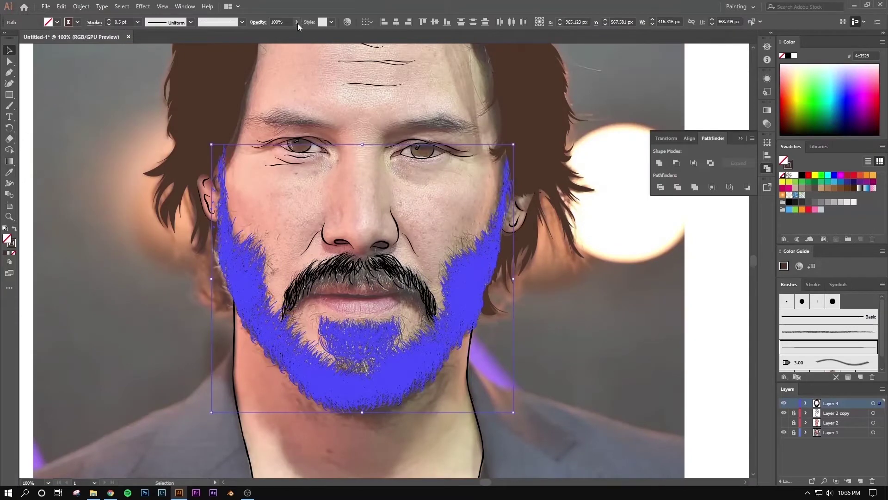
# - Lower the beard's opacity from 64% to 49%, deselect, and toggle the reference photo's visibility
pyautogui.moveTo(298, 24); pyautogui.dragTo(283, 34)
pyautogui.press('Down')
pyautogui.press('Down')
pyautogui.press('Down')
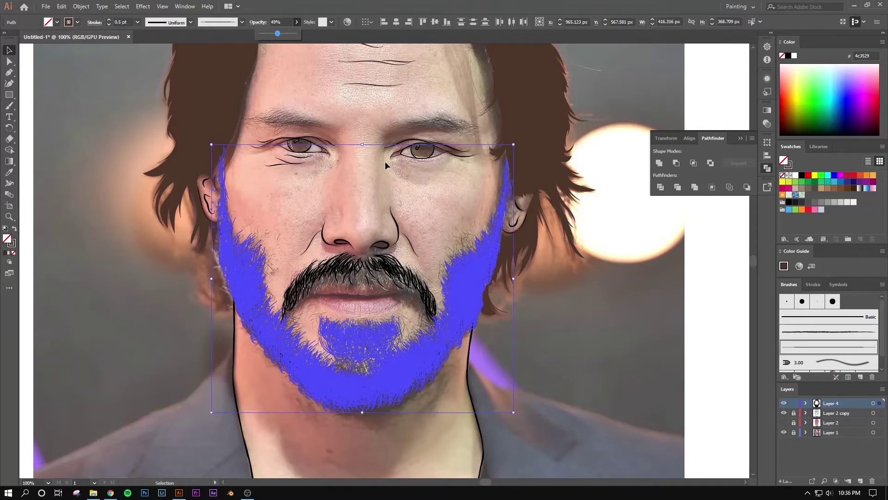
pyautogui.click(377, 284)
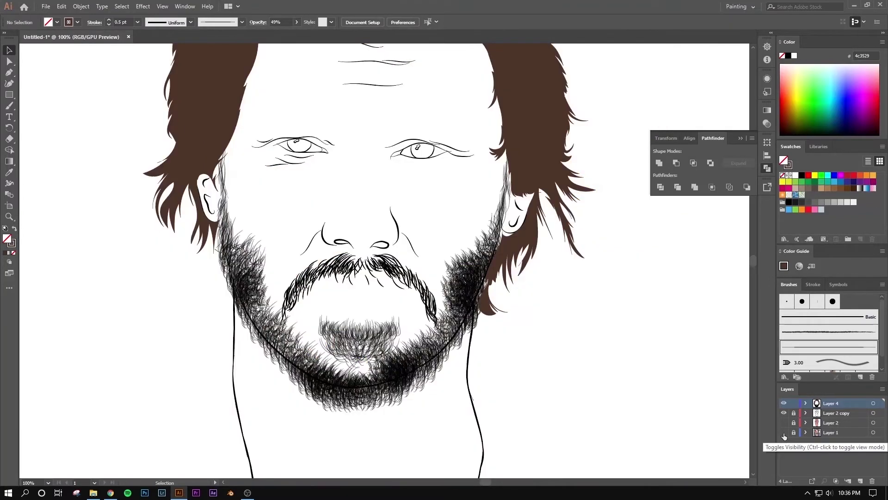
pyautogui.click(783, 432)
pyautogui.scroll(-2, 532, 382)
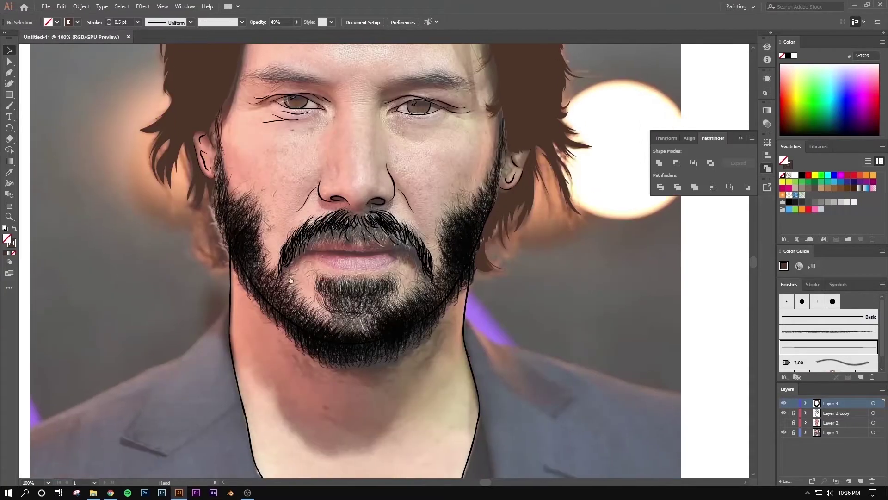
# - Select all the beard strokes and group them
pyautogui.moveTo(46, 142); pyautogui.dragTo(84, 151)
pyautogui.press('n')
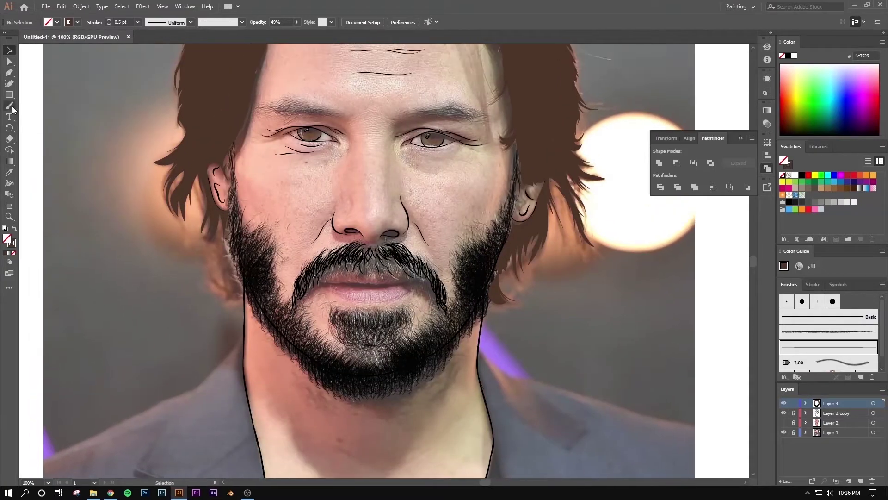
pyautogui.scroll(1, 278, 204)
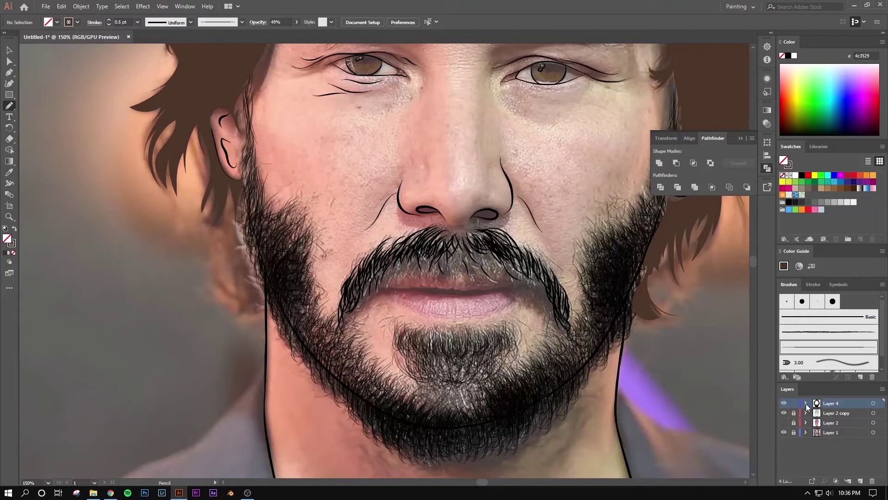
pyautogui.scroll(-2, 802, 424)
pyautogui.scroll(3, 802, 424)
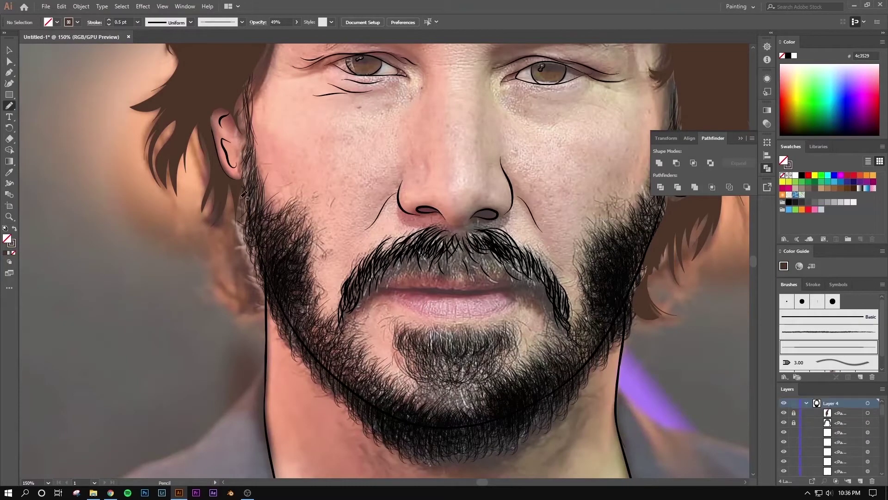
pyautogui.hotkey('ctrl', '-')
pyautogui.press('v')
pyautogui.hotkey('ctrl', 'a')
pyautogui.hotkey('ctrl', 'g')
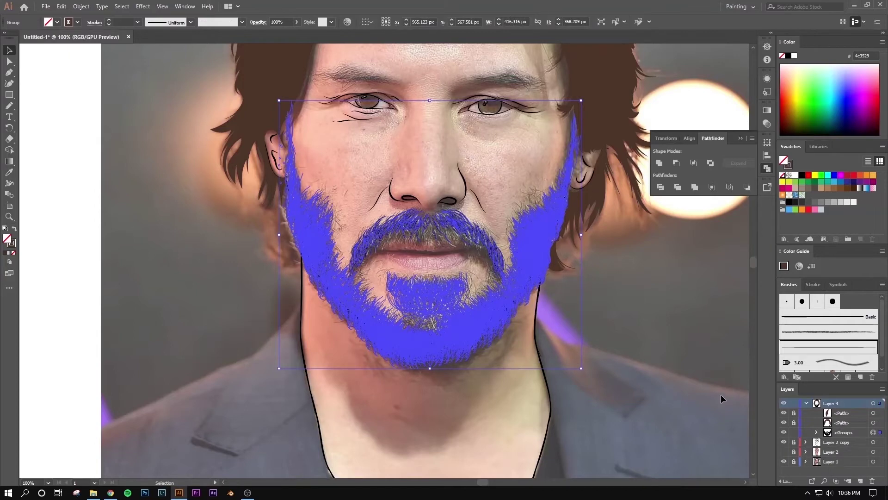
# - Regroup only the outer beard paths, then hide both beard groups in Layers
pyautogui.hotkey('ctrl', 'shift', 'g')
pyautogui.keyDown('shift'); pyautogui.click(497, 259); pyautogui.keyUp('shift')
pyautogui.hotkey('ctrl', 'g')
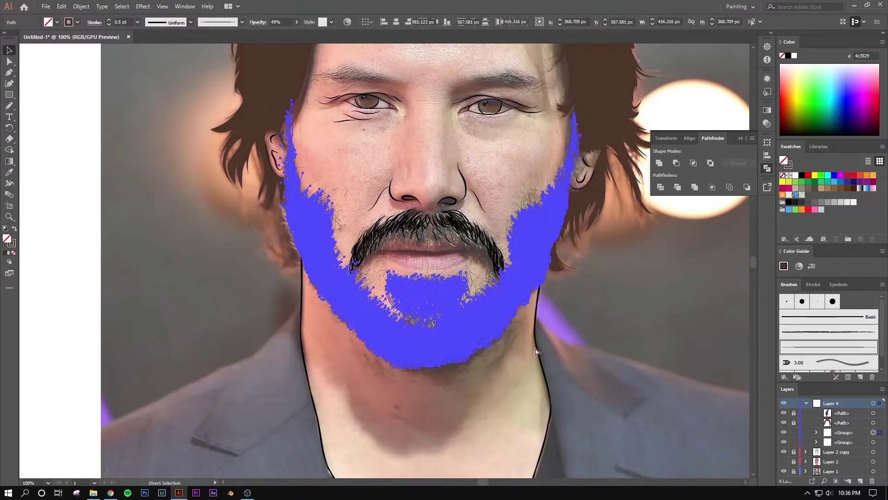
pyautogui.click(576, 350)
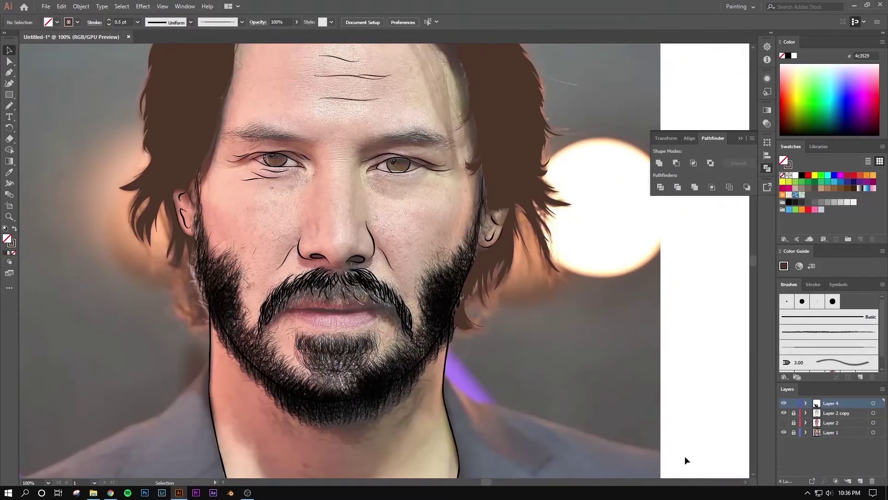
pyautogui.moveTo(783, 432); pyautogui.dragTo(784, 441)
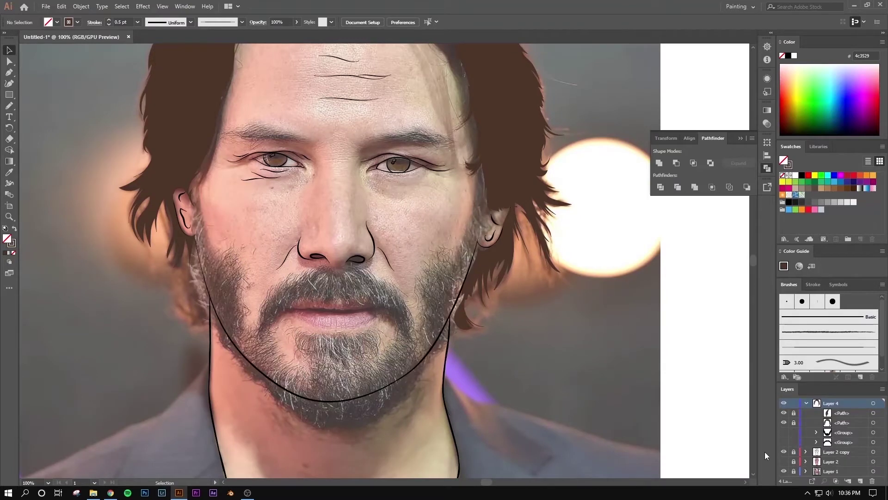
# - Pencil a beard-edge stroke from the ear down along the jaw
pyautogui.click(9, 105)
pyautogui.scroll(-1, 204, 146)
pyautogui.scroll(2, 204, 146)
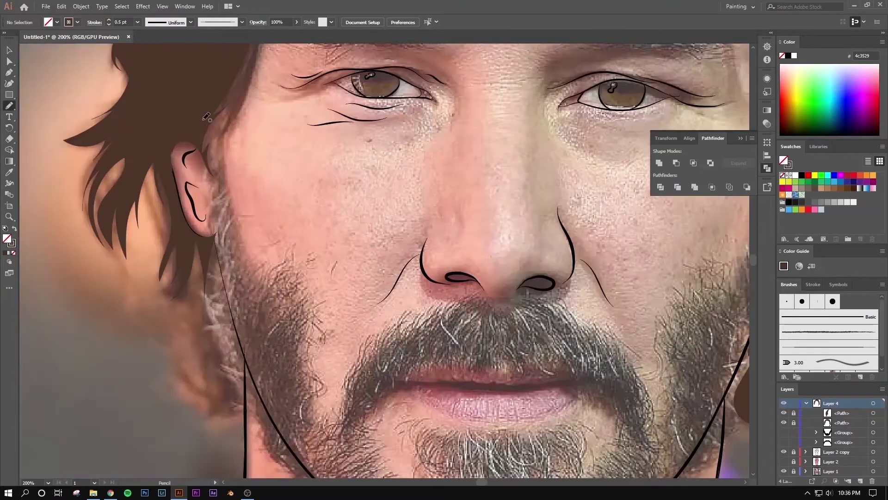
pyautogui.moveTo(203, 149); pyautogui.dragTo(218, 194)
pyautogui.moveTo(245, 361)
pyautogui.mouseDown()
pyautogui.moveTo(257, 402)
pyautogui.moveTo(193, 263)
pyautogui.mouseUp()
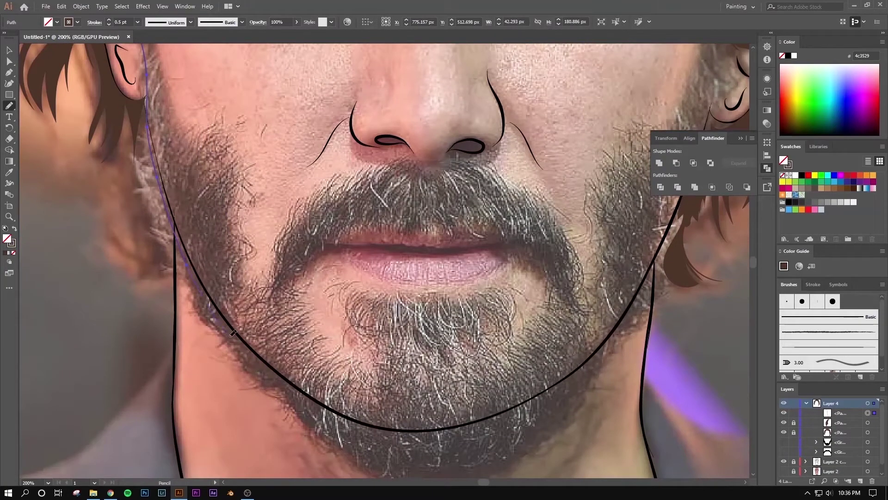
pyautogui.hotkey('ctrl', 'shift', 'a')
# - Trace the outline down the ear's edge and jawline, continuing from the stroke's end point
pyautogui.moveTo(147, 43); pyautogui.dragTo(199, 207)
pyautogui.moveTo(180, 164); pyautogui.dragTo(199, 264)
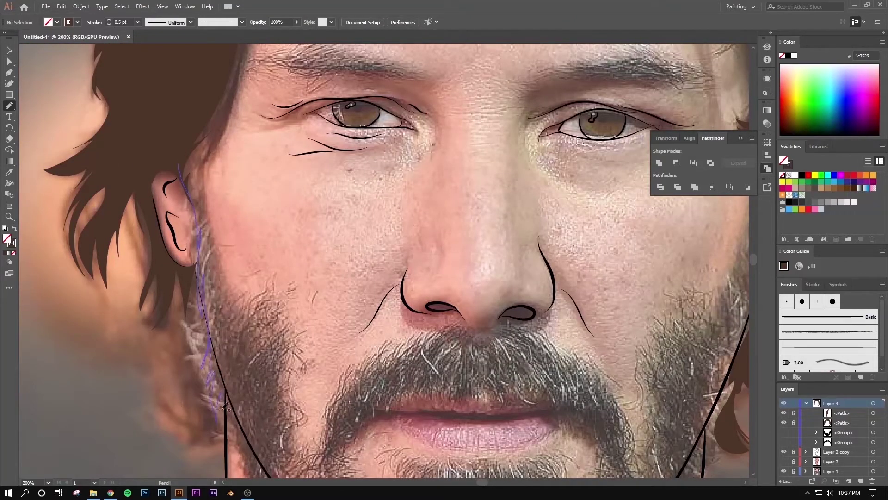
pyautogui.moveTo(204, 365); pyautogui.dragTo(248, 435)
pyautogui.moveTo(247, 435)
pyautogui.mouseDown()
pyautogui.moveTo(266, 272)
pyautogui.moveTo(272, 289)
pyautogui.mouseUp()
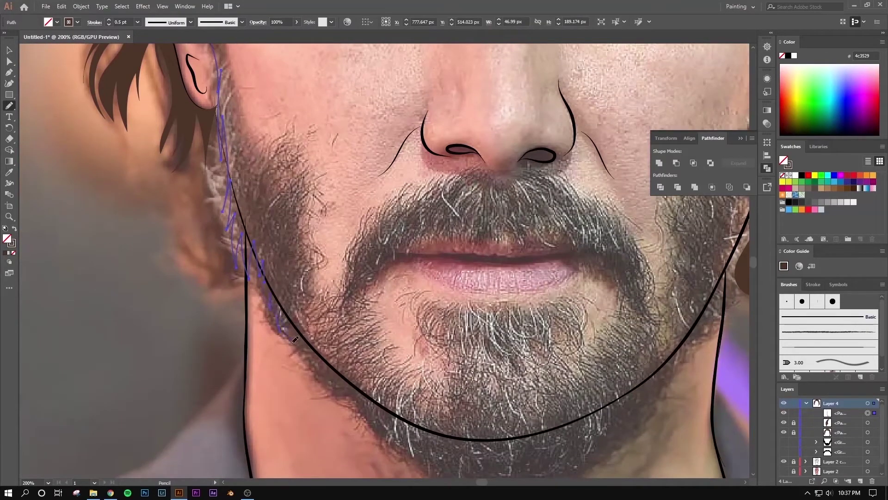
pyautogui.moveTo(294, 340); pyautogui.dragTo(319, 369)
pyautogui.scroll(3, 391, 437)
pyautogui.press('a')
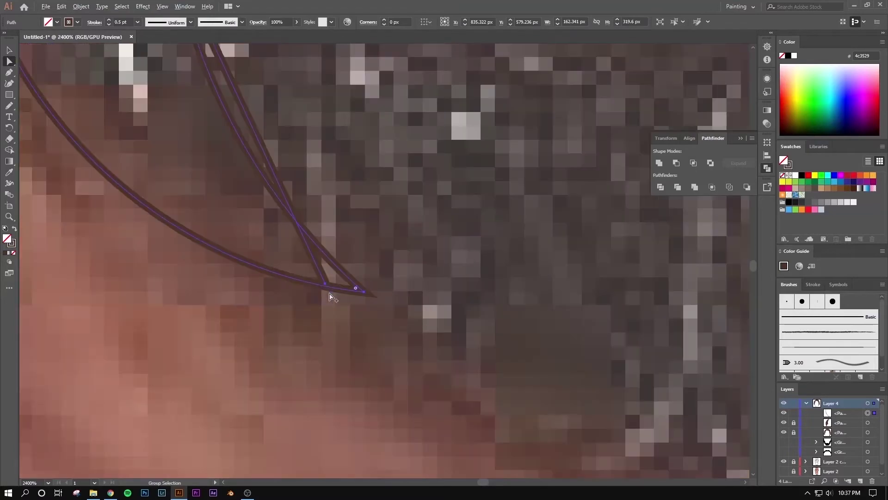
pyautogui.click(330, 290)
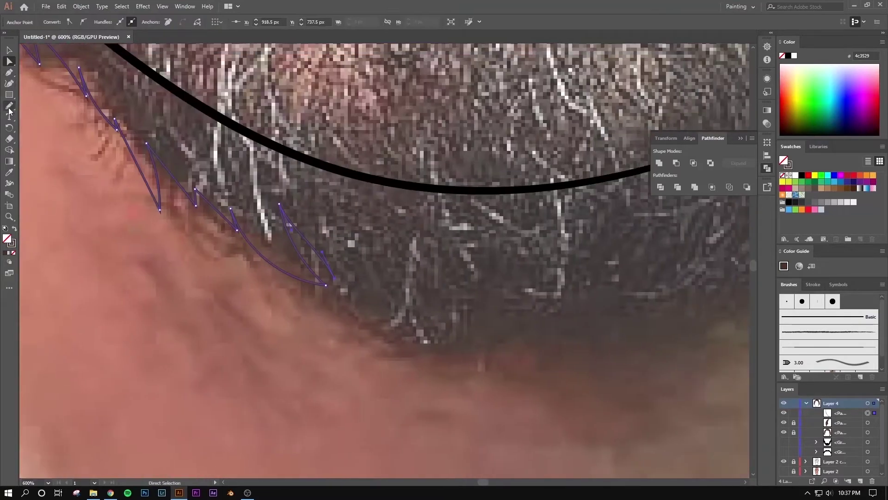
pyautogui.click(9, 106)
pyautogui.moveTo(352, 295); pyautogui.dragTo(352, 294)
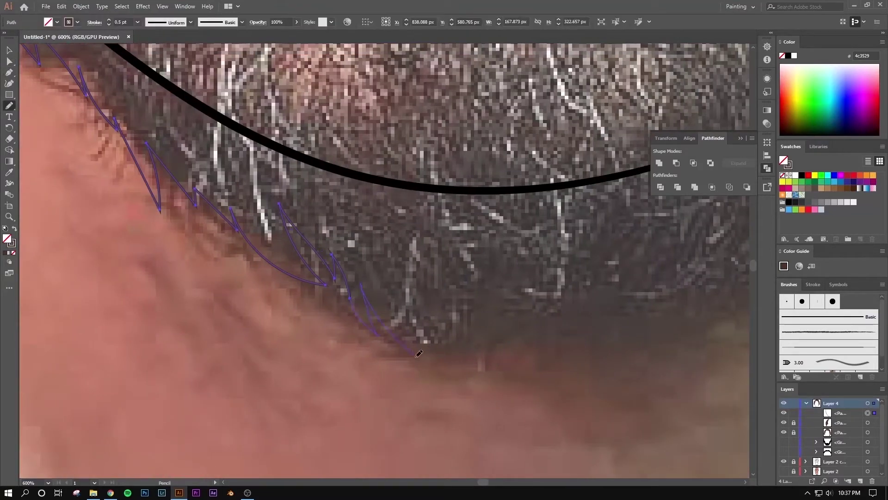
# - Add zigzag hair strokes along the jaw and chin edge and up the right jaw
pyautogui.moveTo(494, 318); pyautogui.dragTo(542, 370)
pyautogui.scroll(-5, 540, 306)
pyautogui.scroll(5, 428, 331)
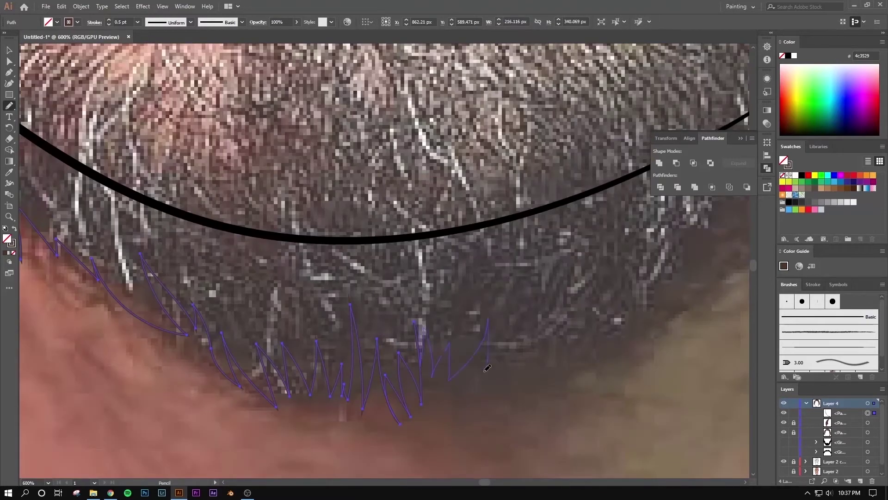
pyautogui.moveTo(670, 251); pyautogui.dragTo(375, 316)
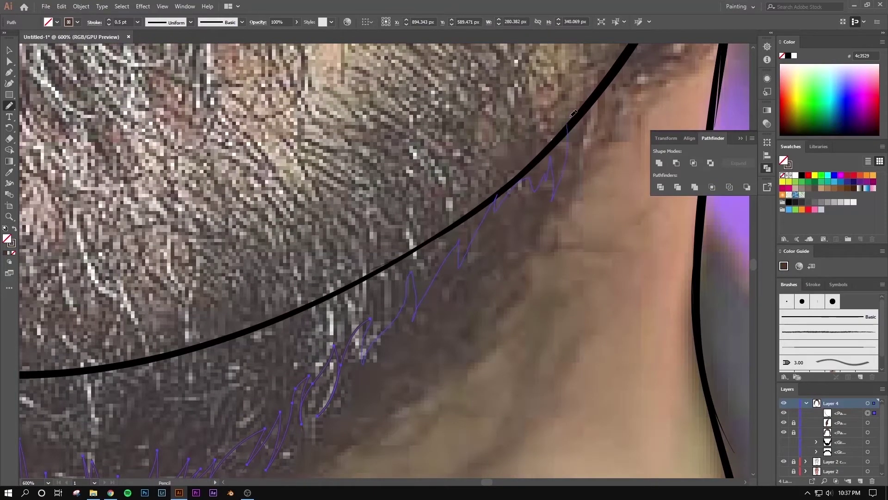
pyautogui.moveTo(574, 113)
pyautogui.mouseDown()
pyautogui.moveTo(629, 53)
pyautogui.moveTo(427, 348)
pyautogui.mouseUp()
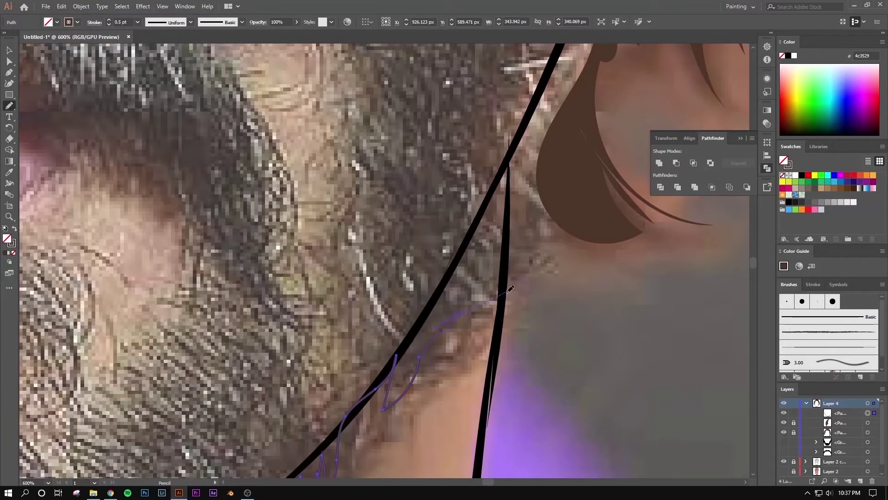
pyautogui.moveTo(507, 291)
pyautogui.mouseDown()
pyautogui.moveTo(499, 255)
pyautogui.moveTo(536, 152)
pyautogui.moveTo(403, 293)
pyautogui.mouseUp()
# - Extend the beard outline up the hair edge toward the ear and back down
pyautogui.scroll(-2, 418, 262)
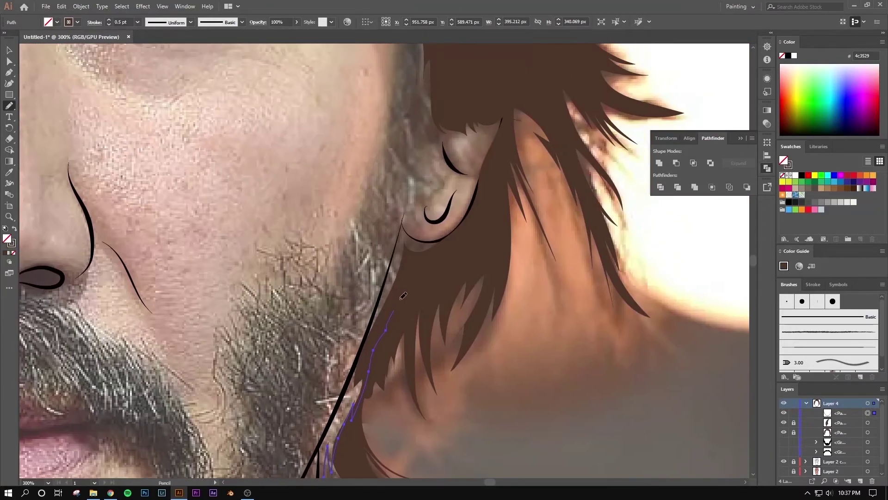
pyautogui.moveTo(403, 295); pyautogui.dragTo(418, 263)
pyautogui.moveTo(411, 224)
pyautogui.mouseDown()
pyautogui.moveTo(429, 148)
pyautogui.moveTo(421, 175)
pyautogui.mouseUp()
pyautogui.scroll(4, 441, 138)
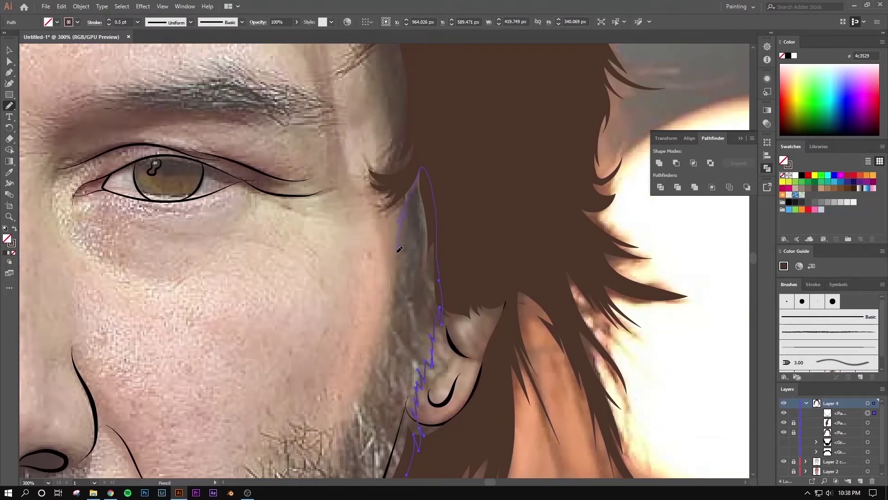
pyautogui.moveTo(385, 346); pyautogui.dragTo(359, 407)
pyautogui.scroll(-4, 344, 431)
pyautogui.scroll(2, 453, 179)
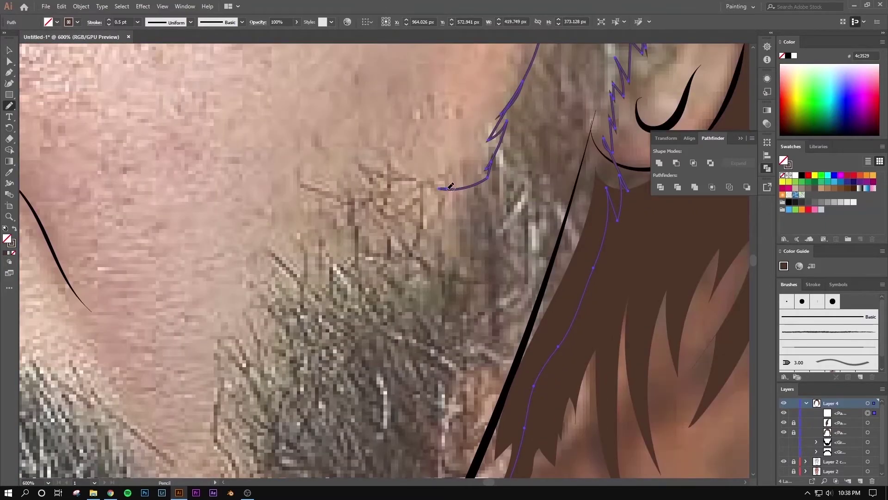
# - Draw a jagged edge down the cheek beard and around the jaw
pyautogui.moveTo(449, 187); pyautogui.dragTo(437, 237)
pyautogui.moveTo(284, 365); pyautogui.dragTo(345, 220)
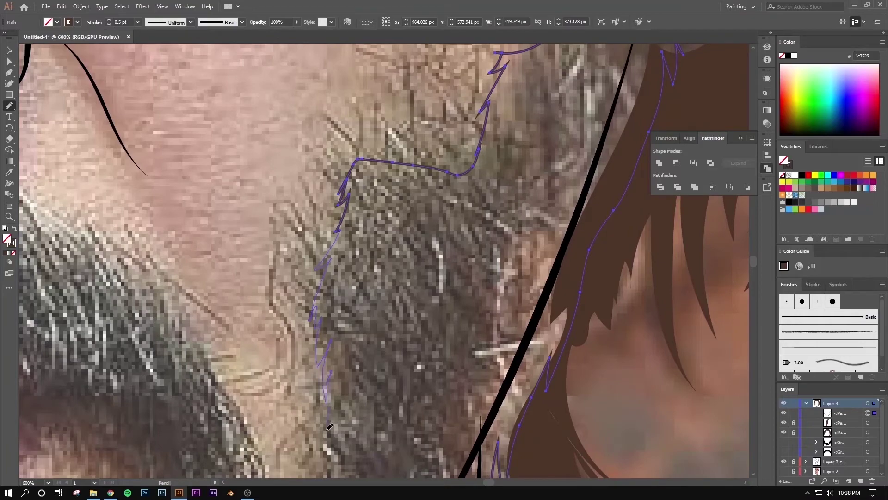
pyautogui.moveTo(330, 350); pyautogui.dragTo(414, 181)
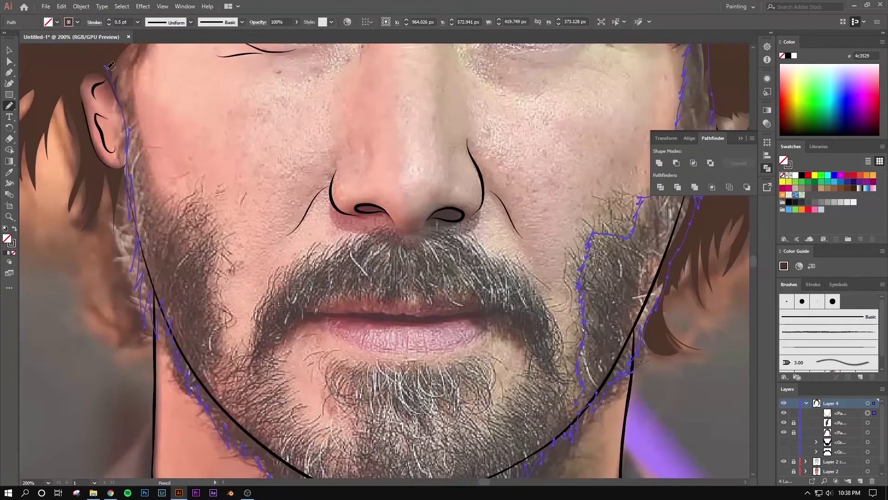
pyautogui.moveTo(110, 67); pyautogui.dragTo(138, 99)
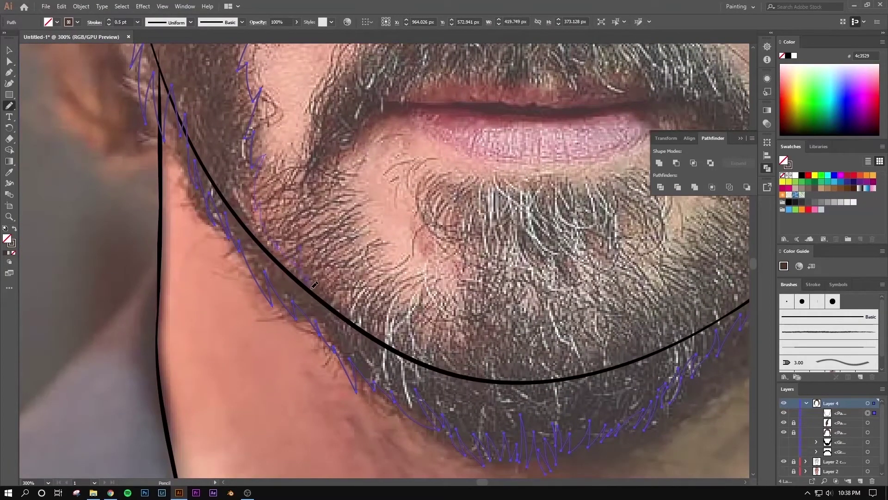
# - Add jagged tufts along the bottom of the chin toward the right jaw
pyautogui.moveTo(314, 285)
pyautogui.mouseDown()
pyautogui.moveTo(330, 302)
pyautogui.moveTo(379, 317)
pyautogui.mouseUp()
pyautogui.moveTo(643, 293); pyautogui.dragTo(666, 269)
pyautogui.hscroll(5, 505, 263)
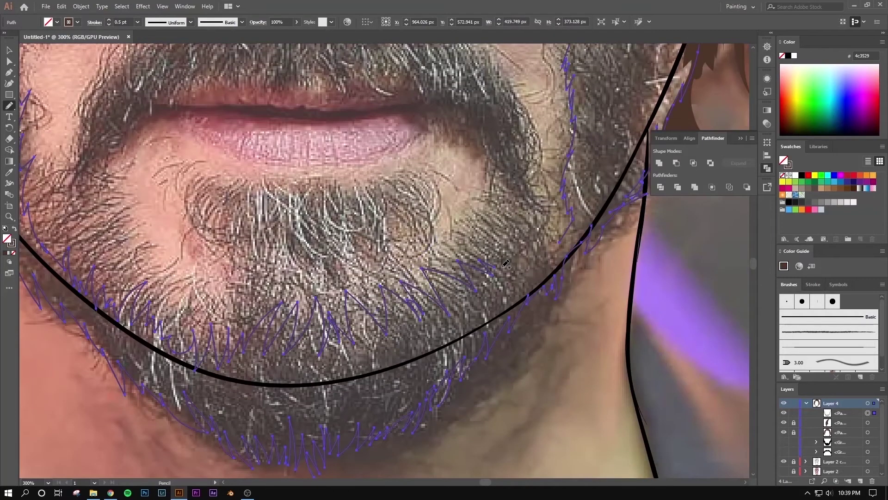
pyautogui.keyDown('alt'); pyautogui.scroll(1, 506, 264); pyautogui.keyUp('alt')
pyautogui.keyDown('alt'); pyautogui.scroll(1, 504, 263); pyautogui.keyUp('alt')
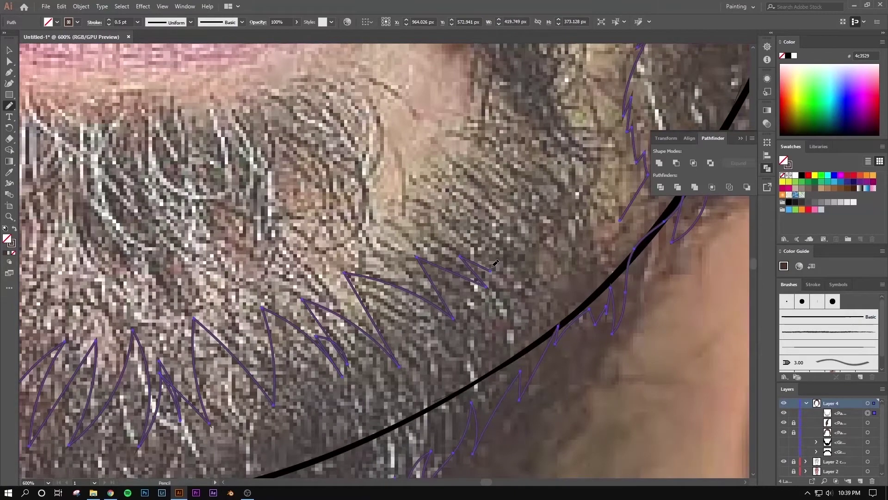
pyautogui.moveTo(492, 267); pyautogui.dragTo(525, 235)
pyautogui.keyDown('alt'); pyautogui.scroll(-4, 619, 219); pyautogui.keyUp('alt')
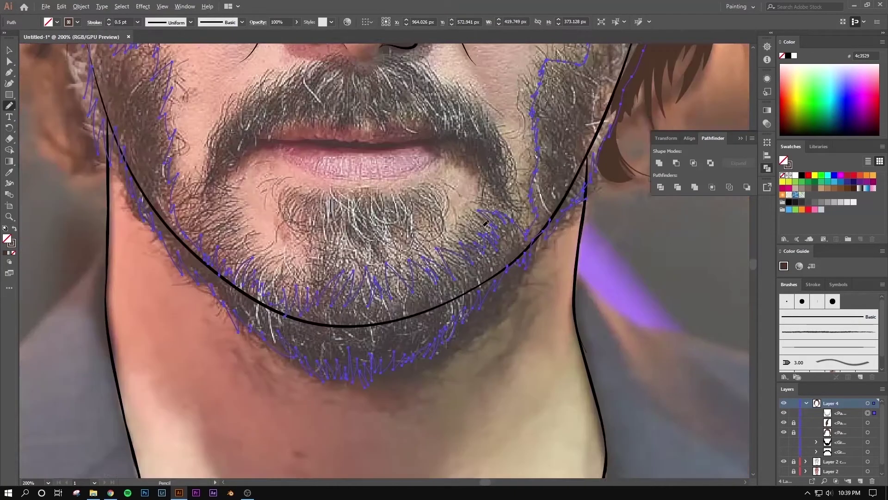
pyautogui.keyDown('alt'); pyautogui.scroll(-1, 619, 219); pyautogui.keyUp('alt')
# - Fill the beard shape with the hair's dark brown using the eyedropper
pyautogui.keyDown('alt'); pyautogui.scroll(-2, 619, 218); pyautogui.keyUp('alt')
pyautogui.click(10, 172)
pyautogui.hotkey('shift', 'x')
pyautogui.click(10, 50)
pyautogui.hotkey('ctrl', 'shift', 'a')
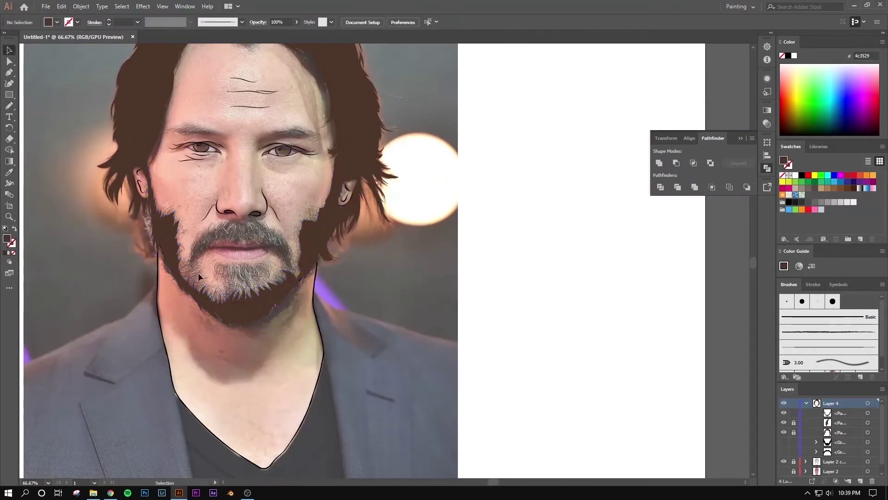
pyautogui.keyDown('alt'); pyautogui.scroll(1, 223, 289); pyautogui.keyUp('alt')
pyautogui.keyDown('alt'); pyautogui.scroll(4, 303, 208); pyautogui.keyUp('alt')
# - Adjust the Eraser settings and erase where the beard overlaps the hair
pyautogui.hotkey('shift', 'e')
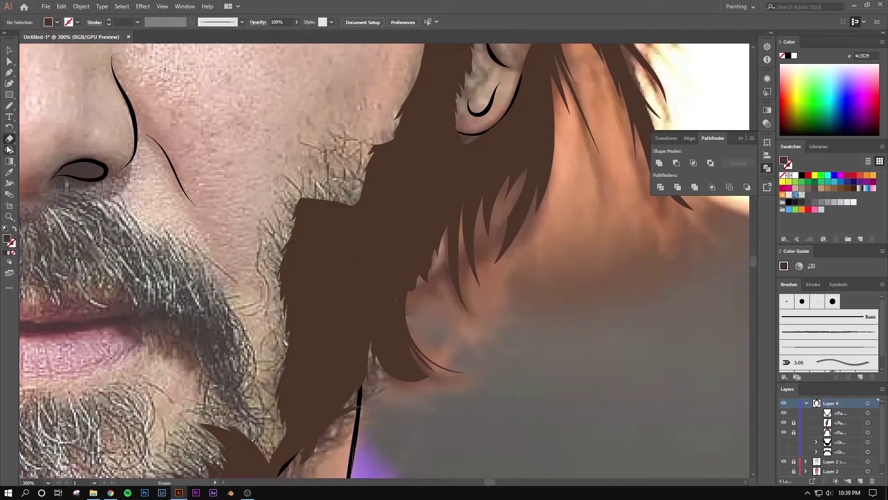
pyautogui.doubleClick(9, 139)
pyautogui.press('Tab')
pyautogui.press('Tab')
pyautogui.press('Return')
pyautogui.doubleClick(10, 139)
pyautogui.press('Tab')
pyautogui.press('Tab')
pyautogui.press('Return')
pyautogui.moveTo(295, 190)
pyautogui.mouseDown()
pyautogui.moveTo(287, 316)
pyautogui.moveTo(307, 258)
pyautogui.mouseUp()
# - Draw a jagged sideburn shape by the ear and fill it brown
pyautogui.press('n')
pyautogui.moveTo(400, 176)
pyautogui.mouseDown()
pyautogui.moveTo(372, 185)
pyautogui.moveTo(391, 139)
pyautogui.mouseUp()
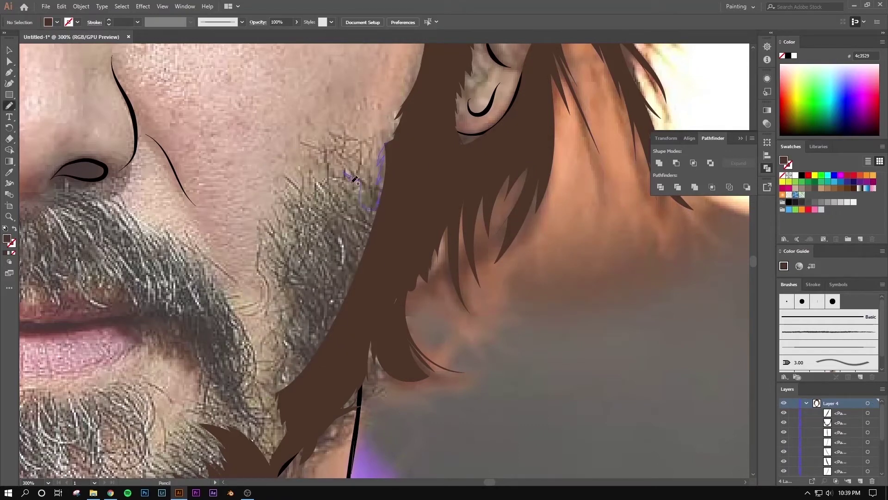
pyautogui.moveTo(304, 203); pyautogui.dragTo(286, 265)
pyautogui.moveTo(284, 401)
pyautogui.mouseDown()
pyautogui.moveTo(423, 185)
pyautogui.moveTo(391, 141)
pyautogui.mouseUp()
pyautogui.click(6, 253)
pyautogui.press('v')
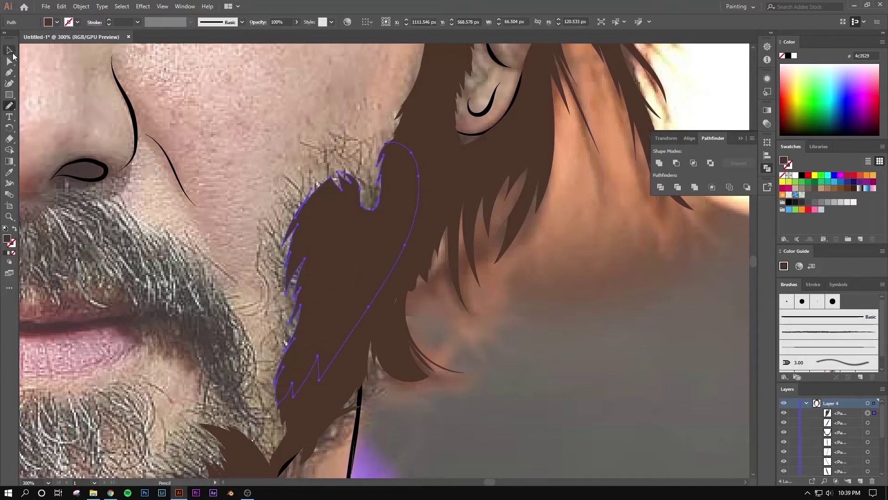
pyautogui.hotkey('ctrl', 'shift', 'a')
pyautogui.hotkey('ctrl', '0')
pyautogui.scroll(5, 395, 204)
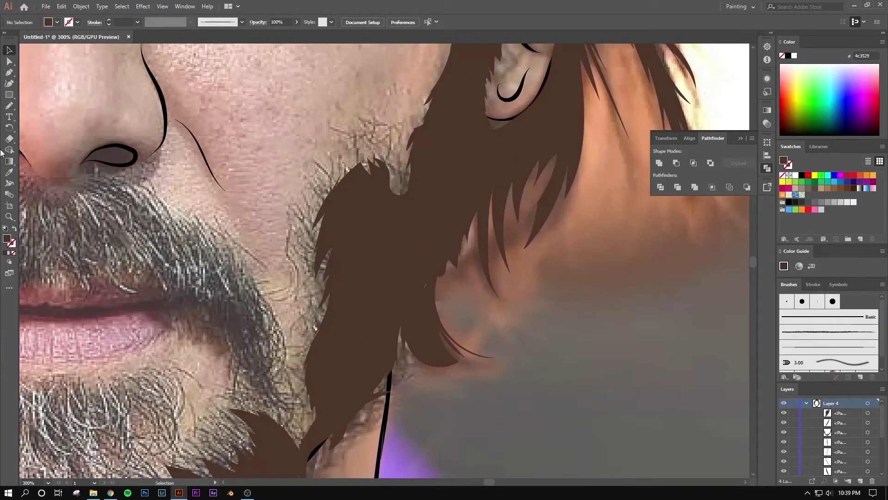
pyautogui.scroll(2, 395, 204)
# - Draw a small brown patch filling the gap between cheek and hair
pyautogui.press('n')
pyautogui.moveTo(432, 137); pyautogui.dragTo(405, 187)
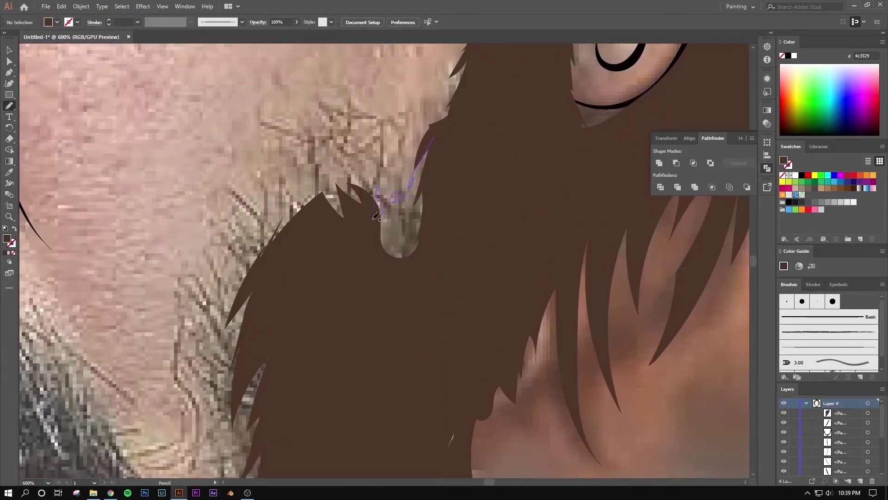
pyautogui.moveTo(376, 216); pyautogui.dragTo(376, 198)
pyautogui.click(6, 253)
pyautogui.press('v')
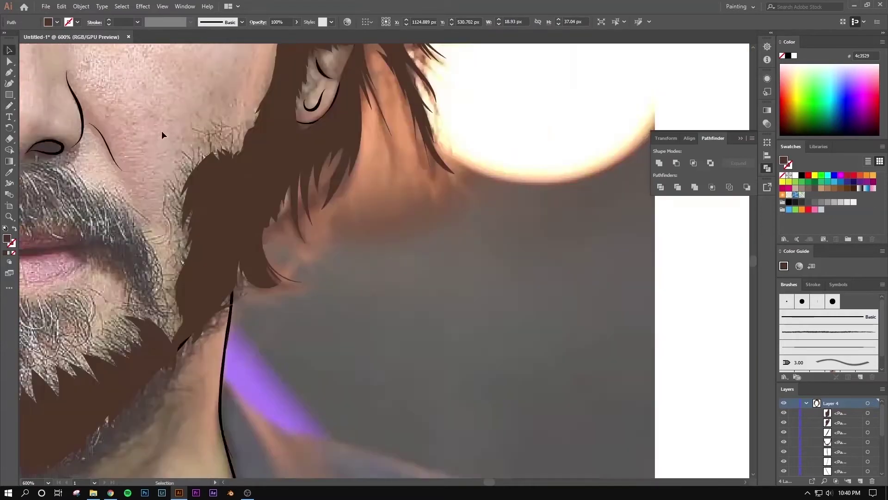
pyautogui.hotkey('ctrl', 'shift', 'a')
pyautogui.scroll(-4, 429, 201)
# - Trace a brown shape along the lower beard by the neck and right jaw
pyautogui.click(9, 105)
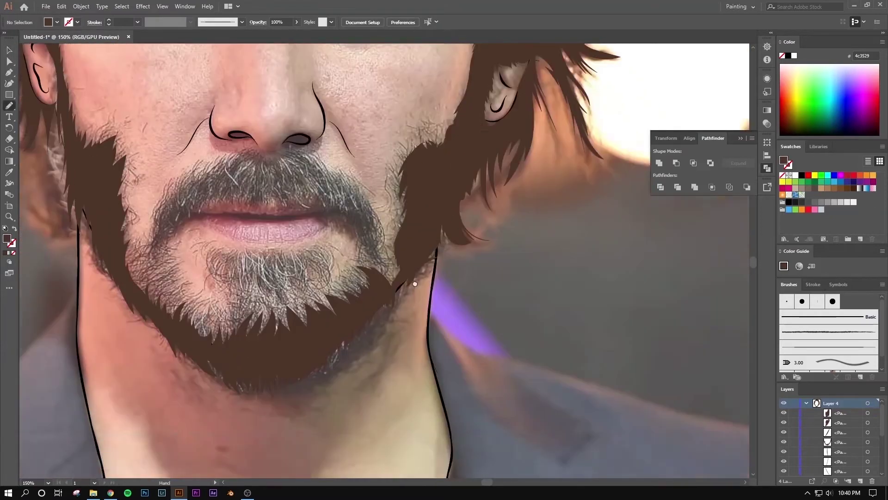
pyautogui.scroll(2, 452, 158)
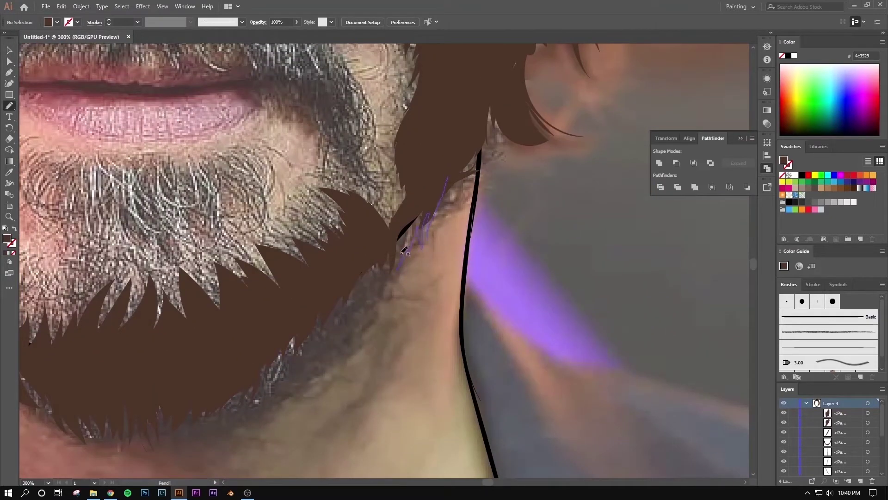
pyautogui.moveTo(402, 252)
pyautogui.mouseDown()
pyautogui.moveTo(258, 395)
pyautogui.moveTo(302, 284)
pyautogui.mouseUp()
pyautogui.moveTo(423, 191); pyautogui.dragTo(449, 149)
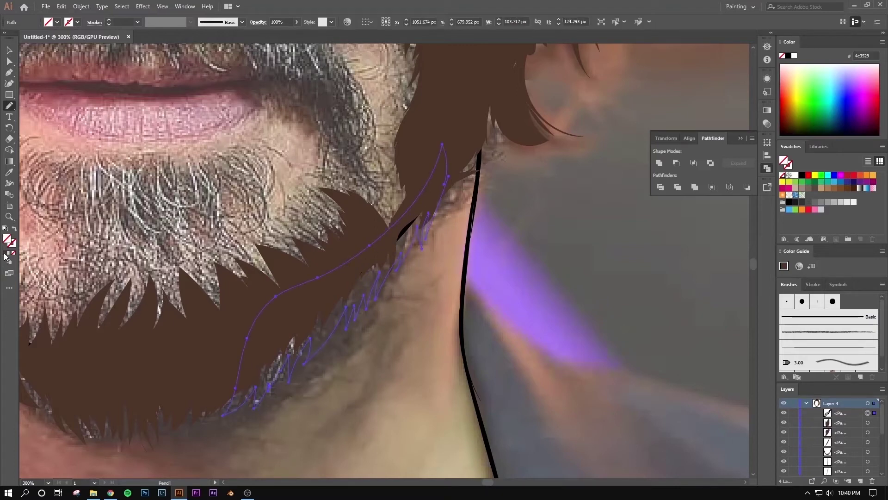
pyautogui.press('v')
pyautogui.hotkey('ctrl', '0')
pyautogui.scroll(5, 387, 326)
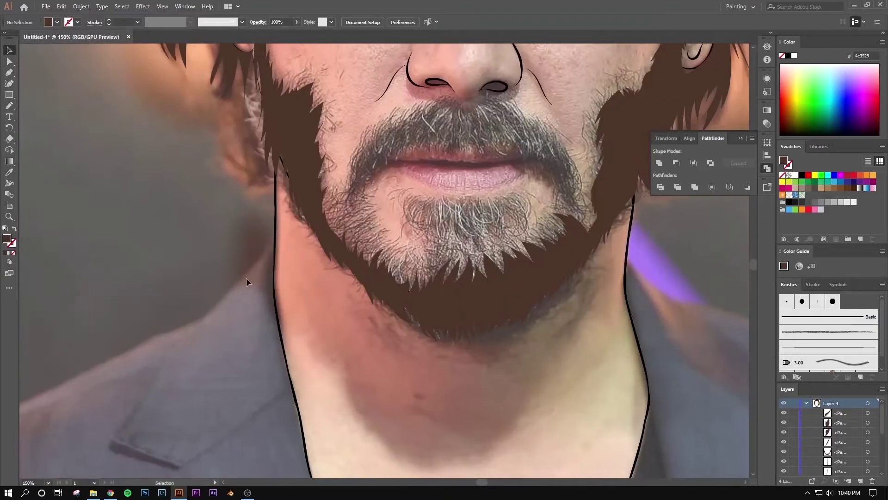
# - Draw zigzag tufts into the grey chin hair and fill them brown
pyautogui.press('n')
pyautogui.scroll(-1, 357, 219)
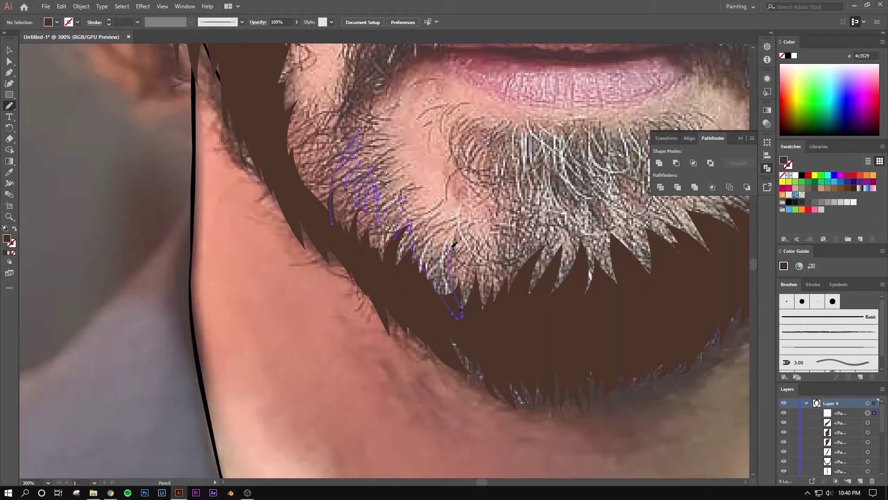
pyautogui.hscroll(5, 380, 313)
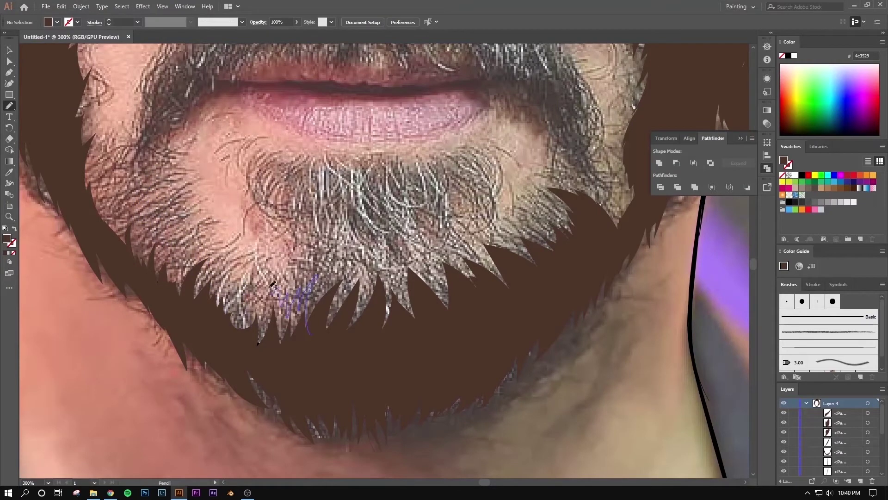
pyautogui.moveTo(271, 286); pyautogui.dragTo(250, 273)
pyautogui.moveTo(178, 239); pyautogui.dragTo(174, 202)
pyautogui.moveTo(177, 165)
pyautogui.mouseDown()
pyautogui.moveTo(122, 201)
pyautogui.moveTo(314, 363)
pyautogui.mouseUp()
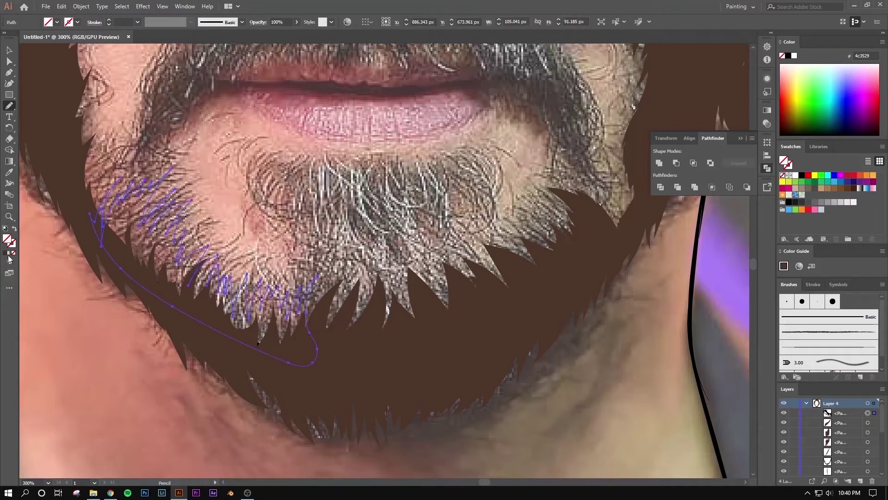
pyautogui.click(5, 253)
pyautogui.press('v')
pyautogui.click(276, 173)
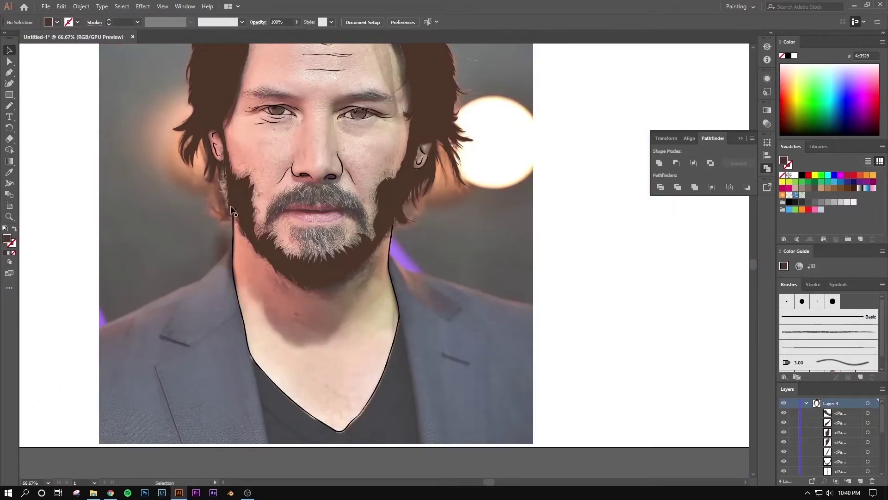
# - Select all the beard pieces and group them
pyautogui.click(232, 210)
pyautogui.scroll(3, 388, 300)
pyautogui.scroll(-4, 355, 294)
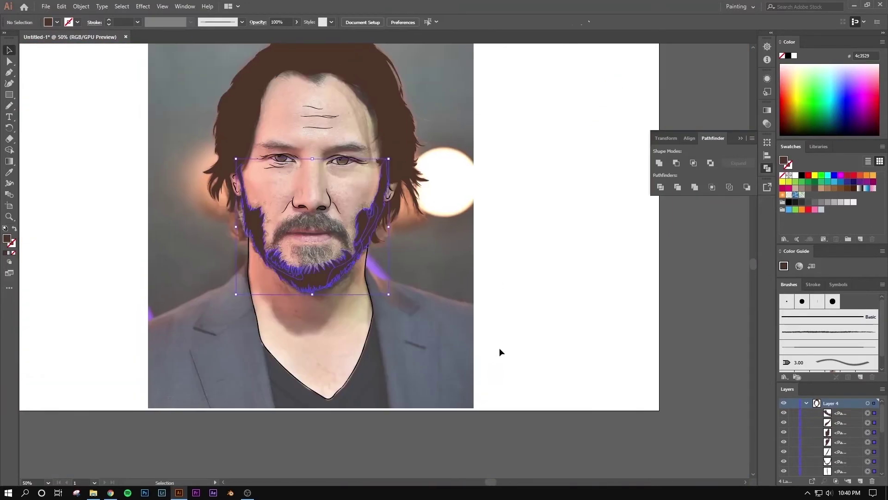
pyautogui.hotkey('ctrl', 'g')
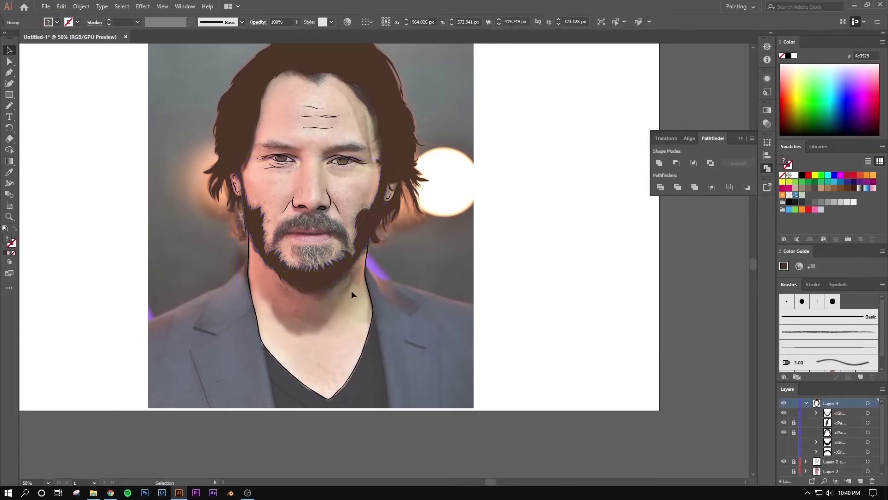
pyautogui.scroll(4, 351, 290)
pyautogui.scroll(-3, 361, 376)
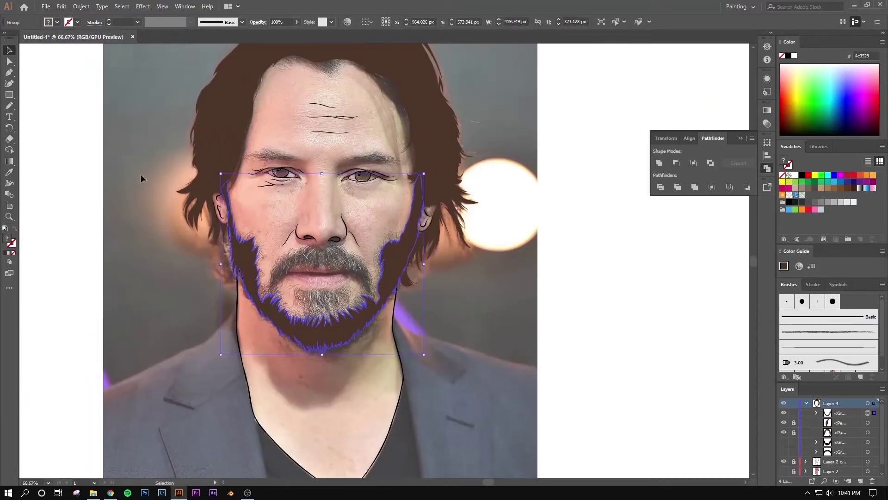
pyautogui.scroll(3, 256, 261)
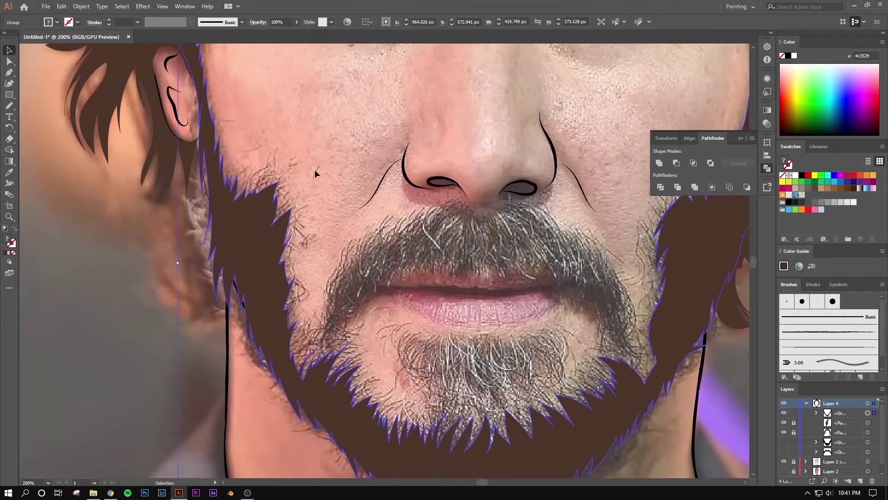
pyautogui.scroll(-1, 550, 355)
# - Delete the stray tiny path from the beard group in Layers
pyautogui.click(816, 413)
pyautogui.scroll(-2, 790, 434)
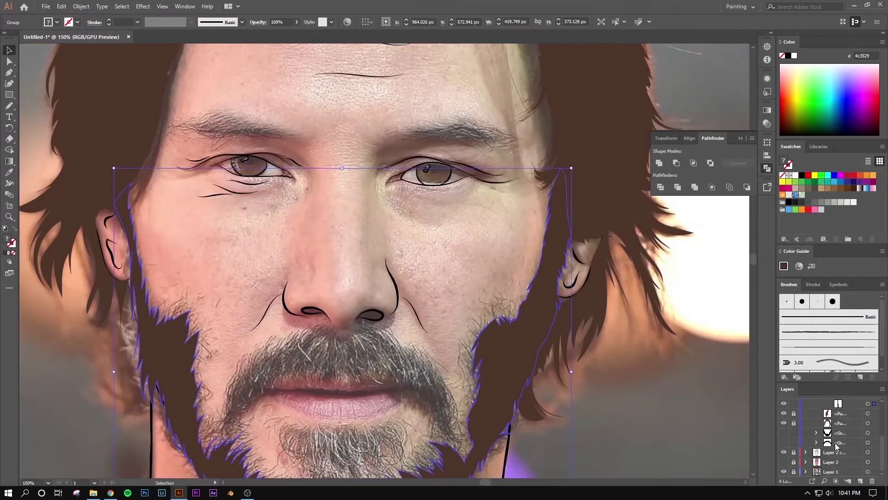
pyautogui.click(868, 432)
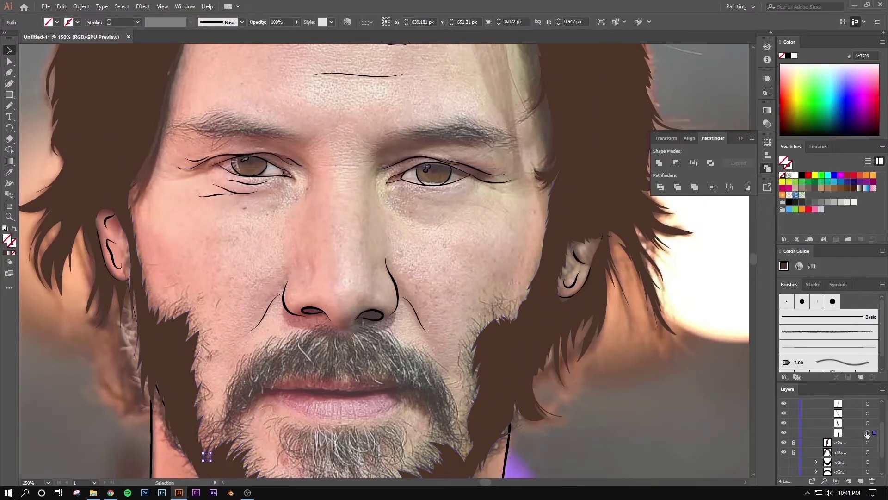
pyautogui.scroll(-3, 280, 328)
pyautogui.scroll(5, 161, 363)
pyautogui.press('Delete')
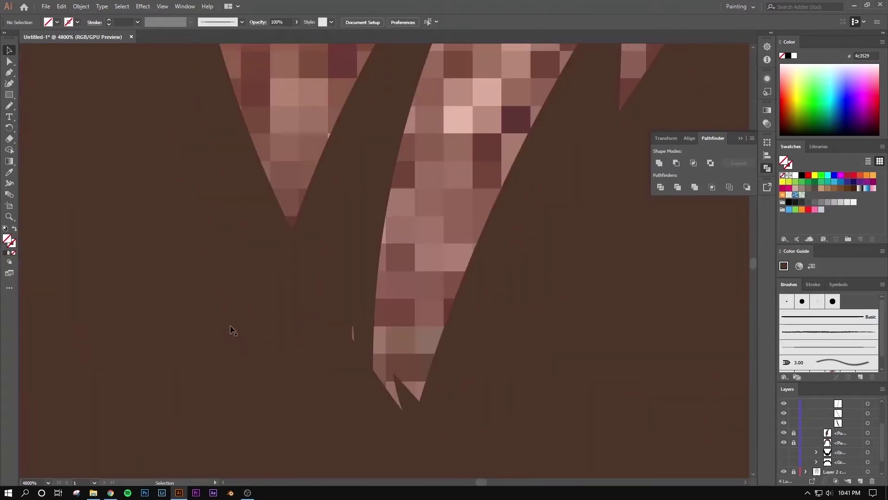
pyautogui.moveTo(233, 329); pyautogui.dragTo(423, 305)
pyautogui.scroll(-5, 422, 306)
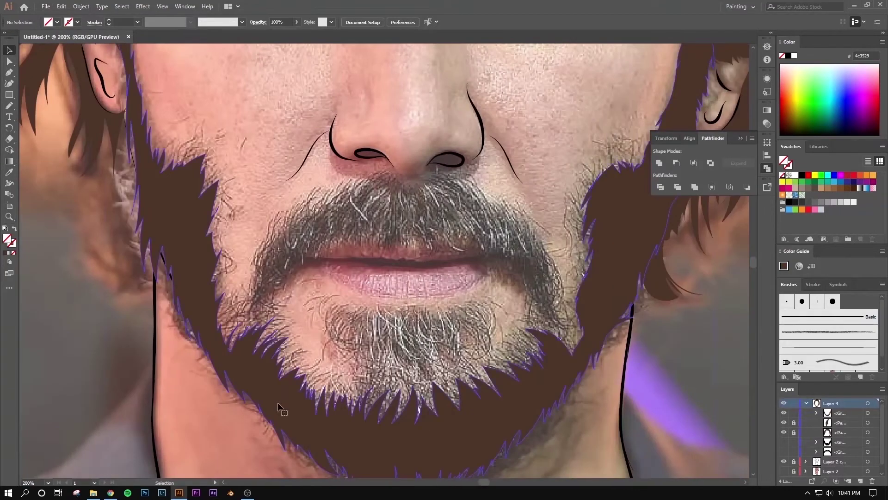
# - Give the flat beard a darker #3d2921 fill and send it to back
pyautogui.click(284, 409)
pyautogui.doubleClick(7, 239)
pyautogui.click(658, 284)
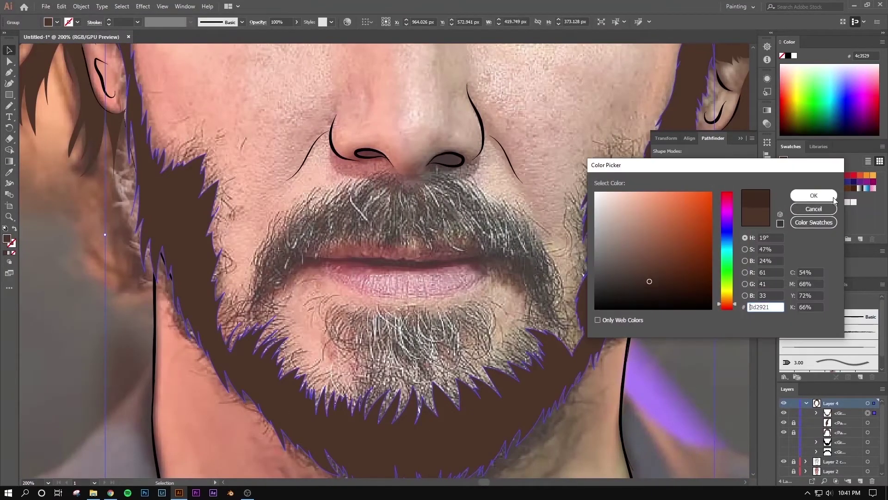
pyautogui.click(811, 194)
pyautogui.rightClick(571, 200)
pyautogui.click(694, 338)
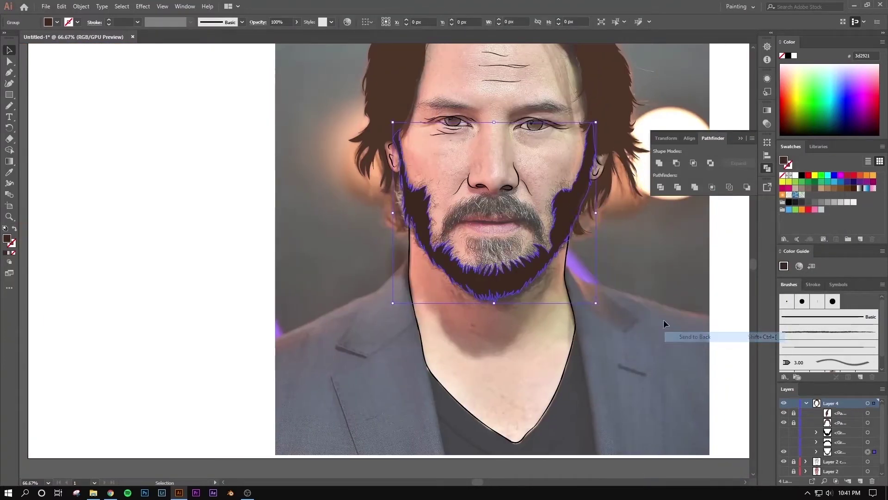
# - Show the two hidden beard texture groups again in Layers
pyautogui.hotkey('ctrl', 'shift', 'a')
pyautogui.moveTo(657, 286); pyautogui.dragTo(570, 288)
pyautogui.click(784, 432)
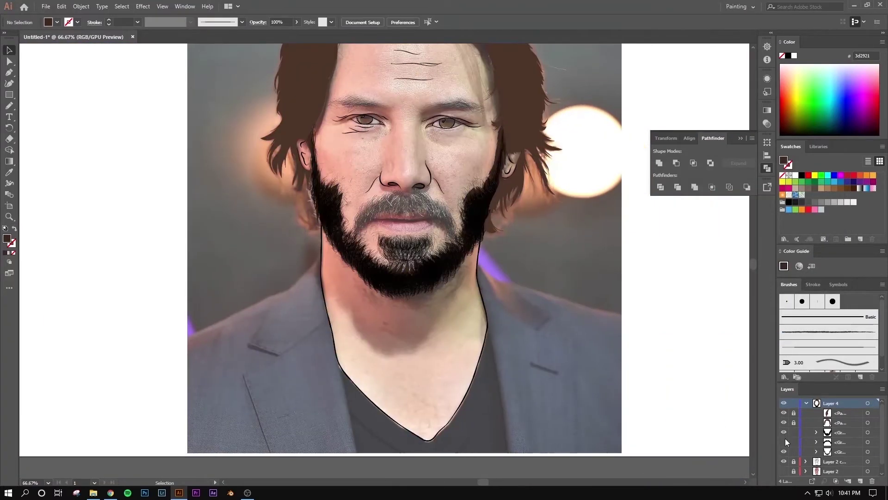
pyautogui.click(784, 452)
pyautogui.click(784, 451)
pyautogui.click(784, 442)
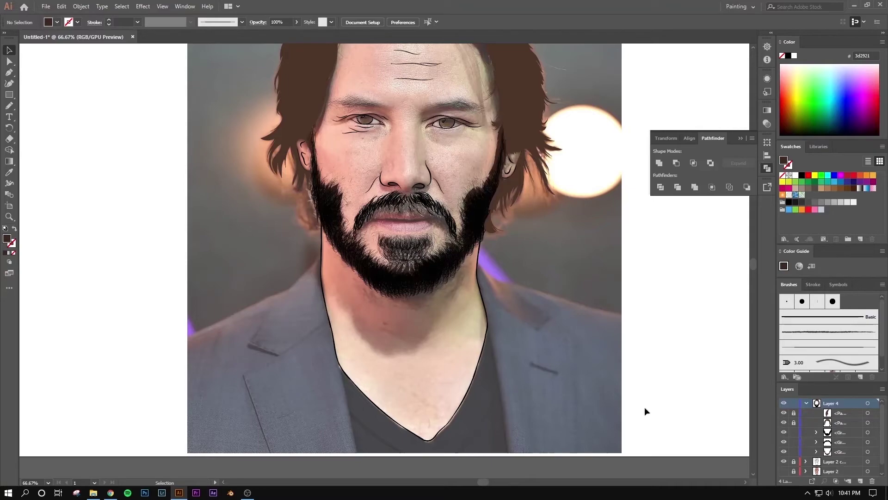
# - Recentre the face and select the textured beard hair group in Layers
pyautogui.moveTo(596, 353); pyautogui.dragTo(578, 358)
pyautogui.scroll(3, 428, 232)
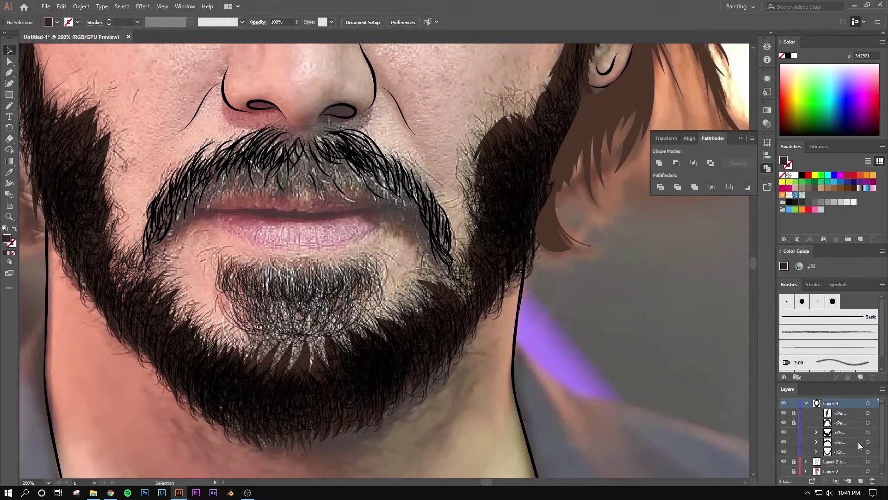
pyautogui.click(868, 432)
pyautogui.click(767, 123)
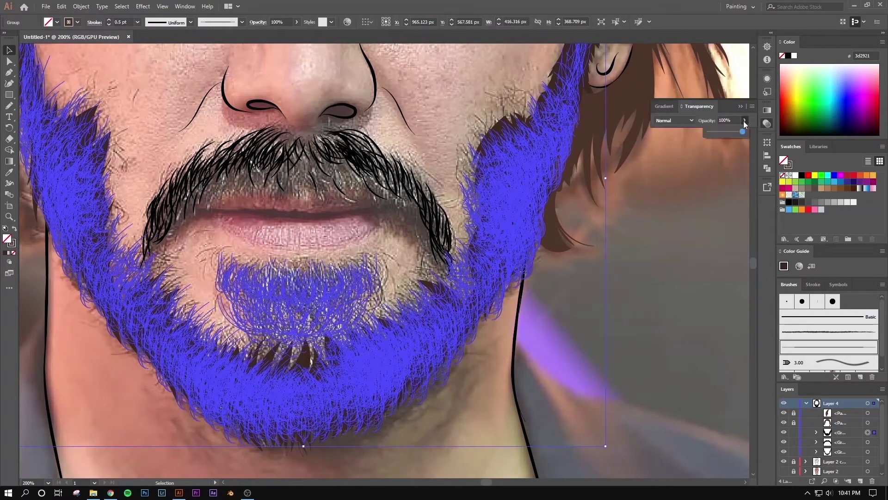
pyautogui.click(698, 232)
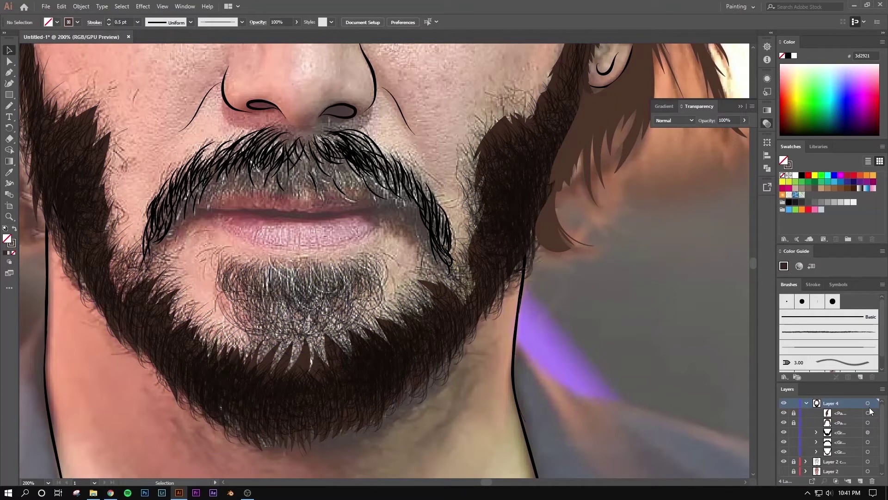
pyautogui.click(869, 441)
pyautogui.click(868, 432)
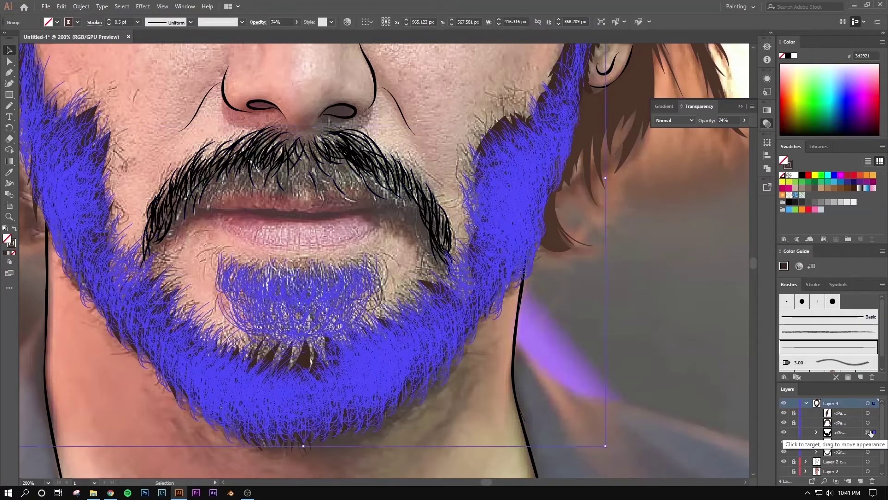
# - Raise the beard hair stroke weight to 1 pt and fade it to about 60% opacity
pyautogui.click(109, 20)
pyautogui.click(109, 20)
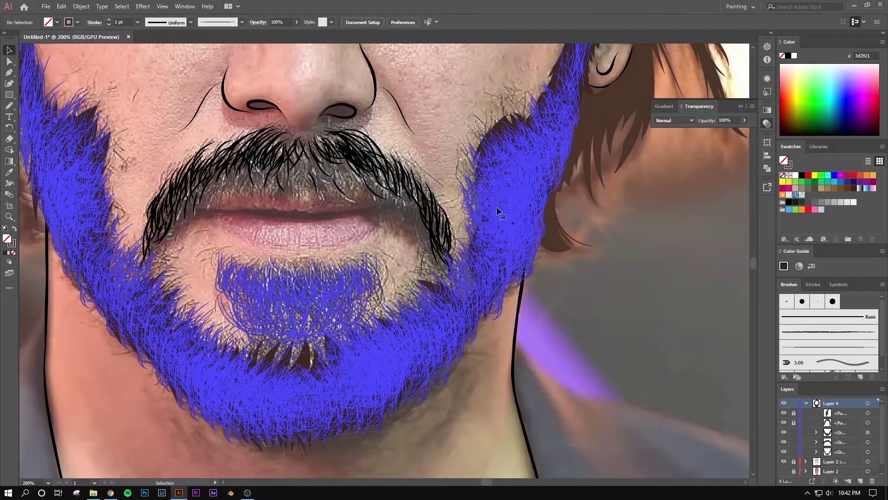
pyautogui.click(297, 22)
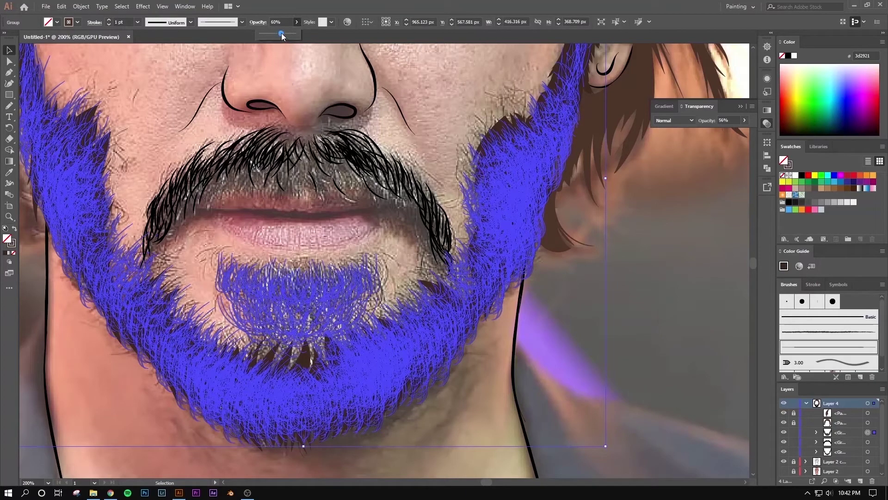
pyautogui.click(383, 63)
pyautogui.scroll(-3, 413, 298)
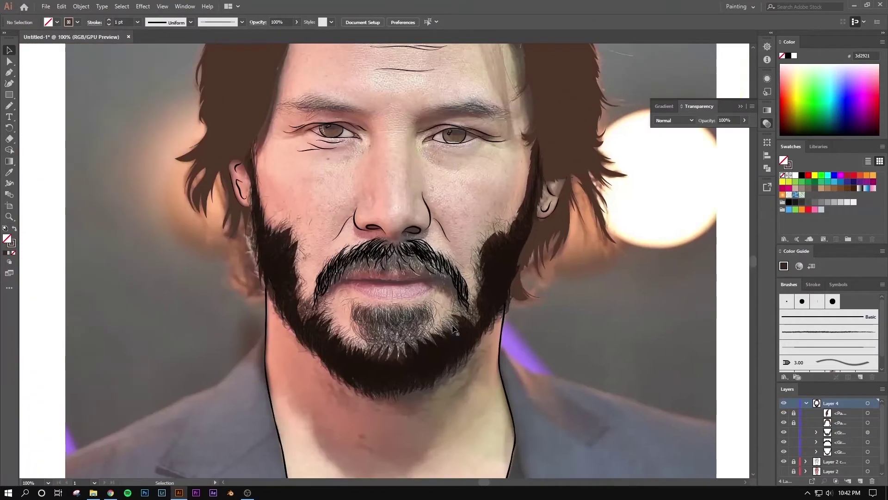
pyautogui.scroll(3, 368, 273)
# - Collapse Layer 4 and hide the reference photo layer
pyautogui.click(805, 404)
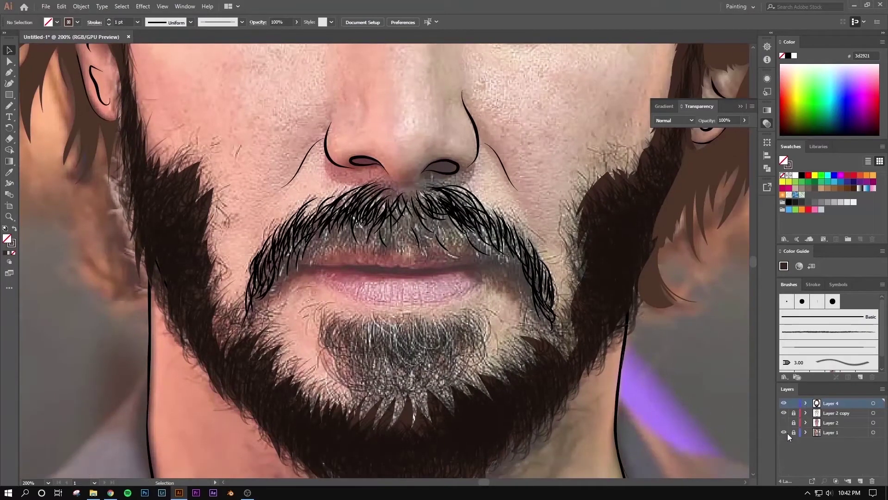
pyautogui.click(783, 432)
pyautogui.scroll(-1, 511, 358)
pyautogui.scroll(-1, 512, 359)
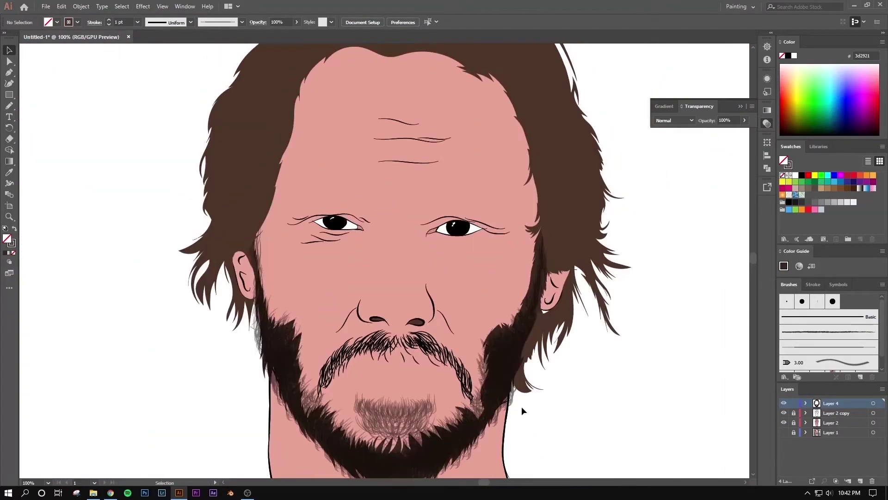
# - Nudge the beard hair group slightly upward and bring up its appearance settings
pyautogui.click(314, 396)
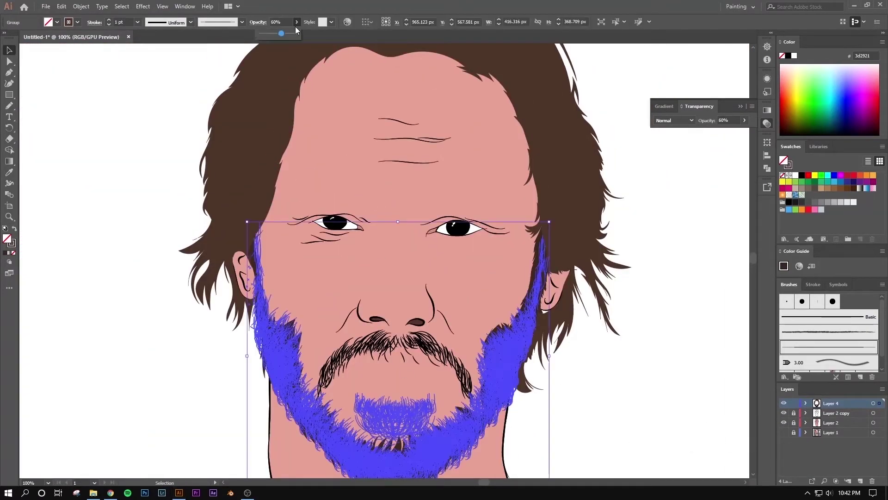
pyautogui.click(75, 146)
pyautogui.scroll(-3, 147, 149)
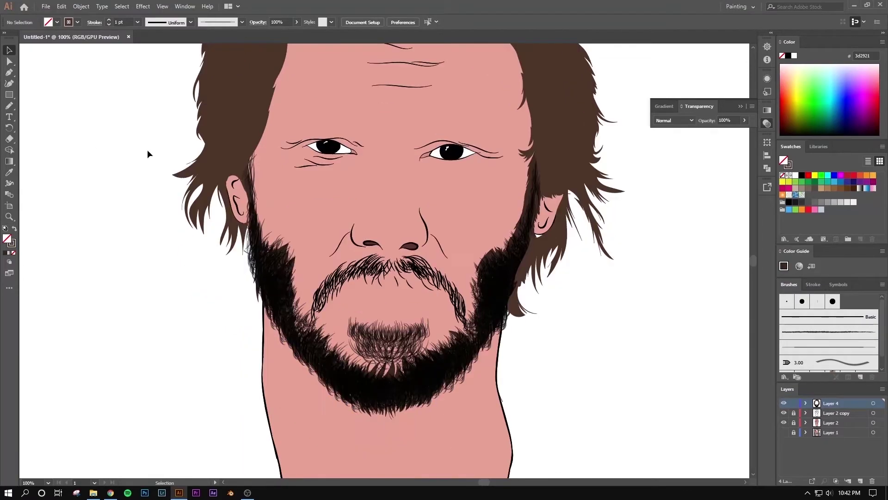
pyautogui.click(497, 290)
pyautogui.scroll(2, 497, 290)
pyautogui.scroll(1, 315, 313)
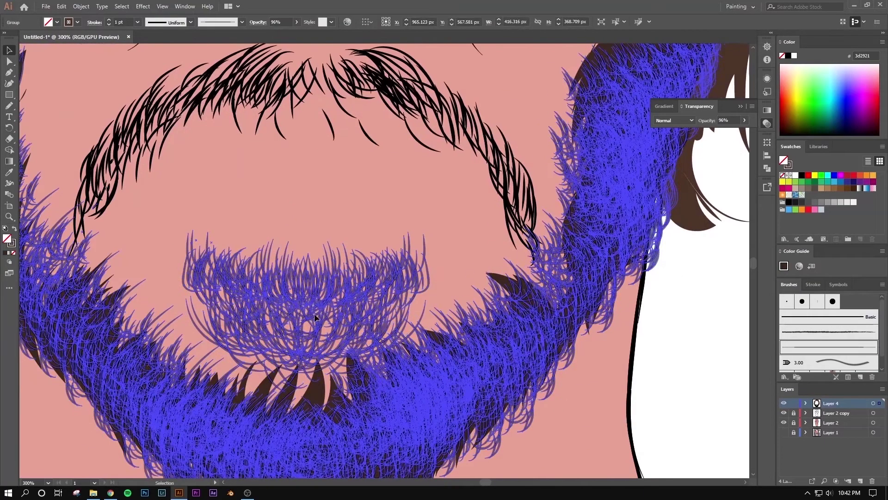
pyautogui.scroll(1, 312, 299)
pyautogui.moveTo(312, 300); pyautogui.dragTo(311, 289)
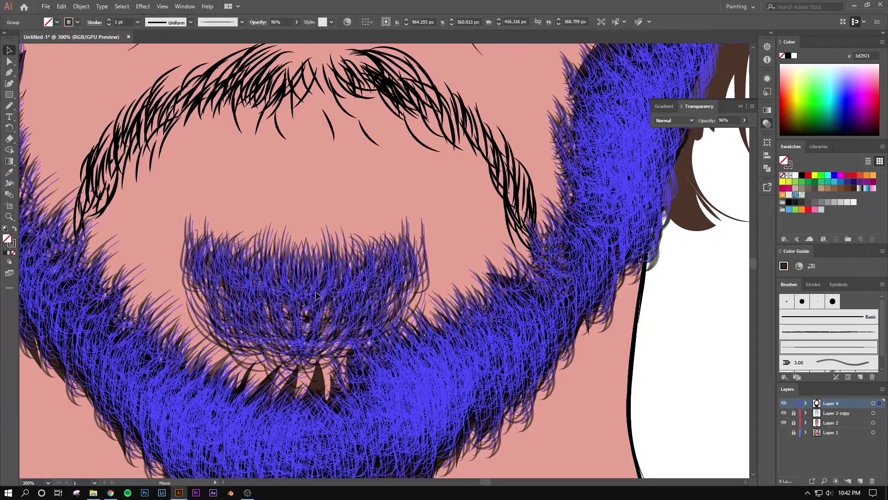
pyautogui.click(806, 403)
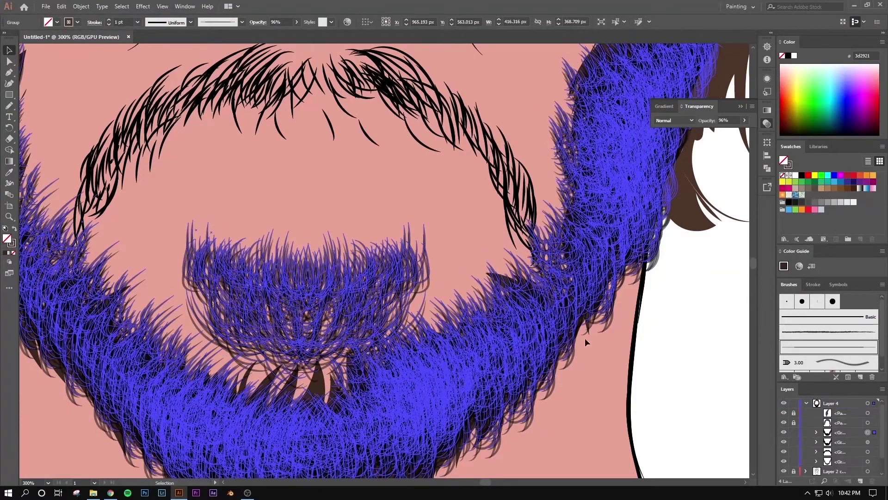
pyautogui.click(767, 80)
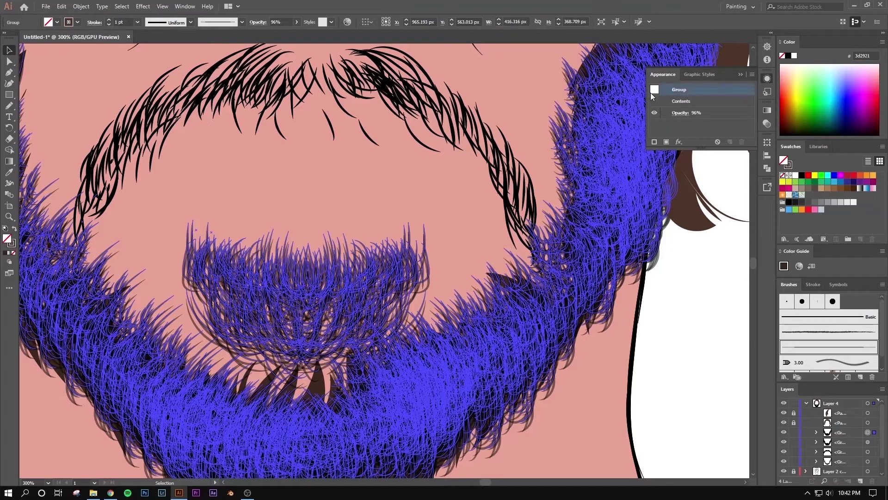
# - Add a white stroke to the beard group in Appearance
pyautogui.click(654, 142)
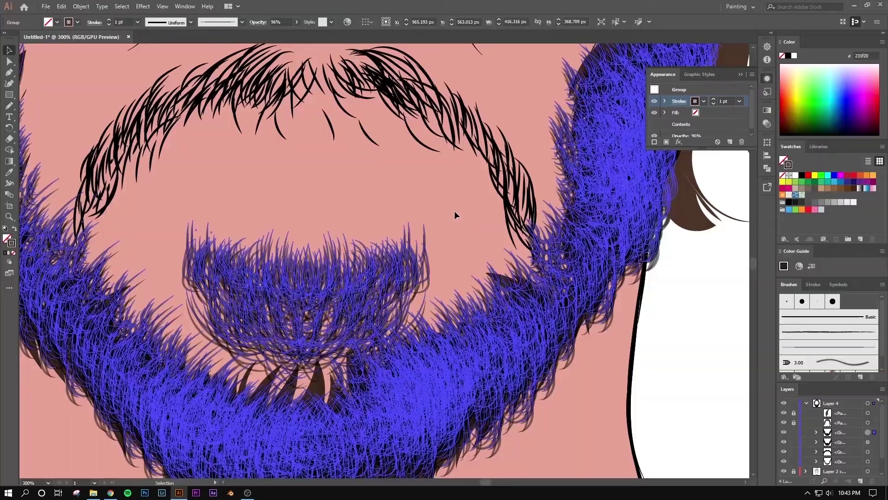
pyautogui.click(698, 101)
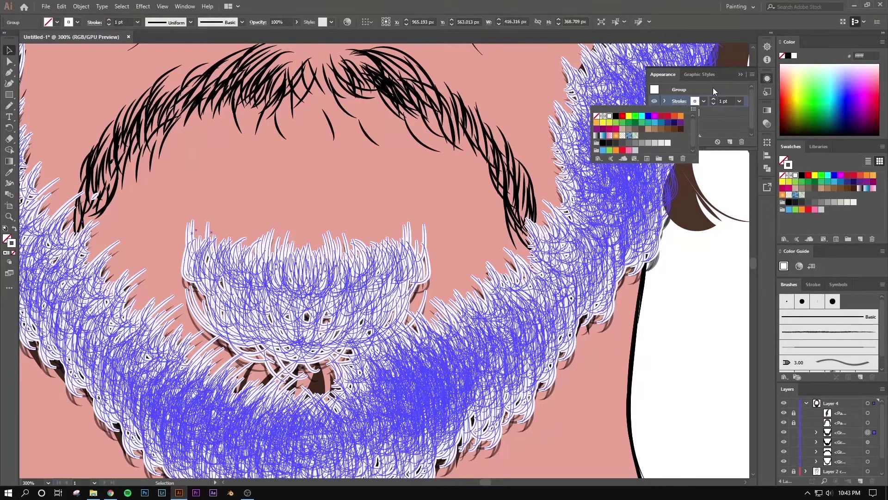
pyautogui.click(713, 90)
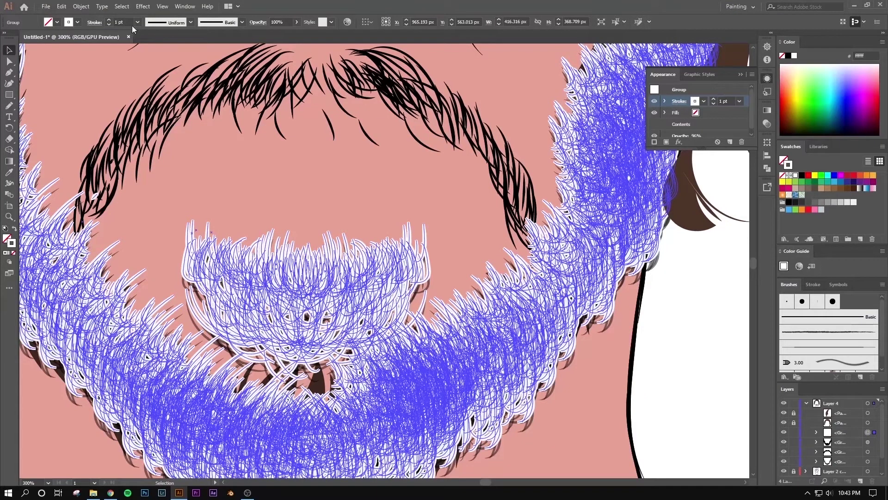
pyautogui.click(157, 24)
# - Apply the tapered elliptical width profile to the beard group's stroke
pyautogui.click(157, 23)
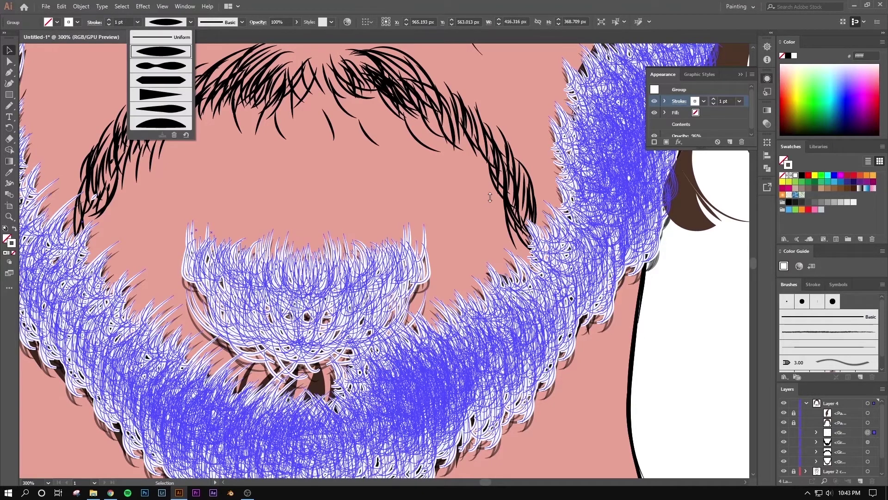
pyautogui.click(162, 50)
pyautogui.click(284, 162)
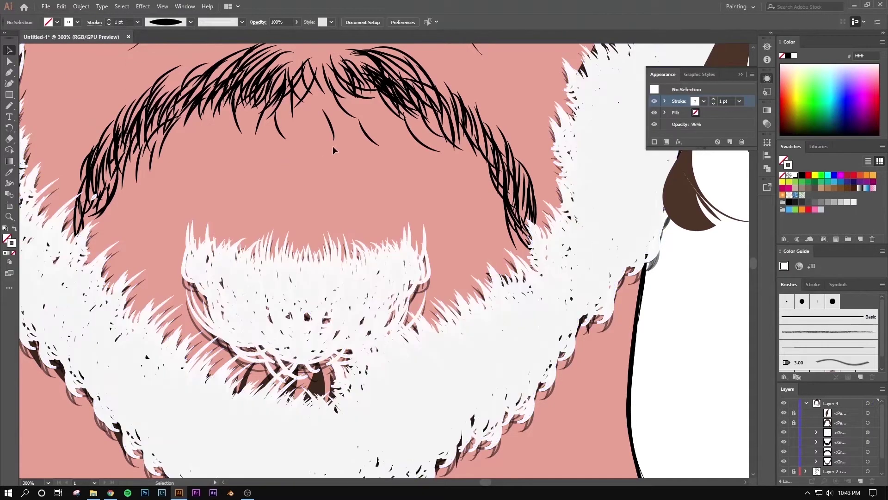
pyautogui.hotkey('ctrl', '-')
pyautogui.hotkey('ctrl', '-')
# - Recolour the beard group's stroke dark brown with a hex value in the Color Picker
pyautogui.click(867, 432)
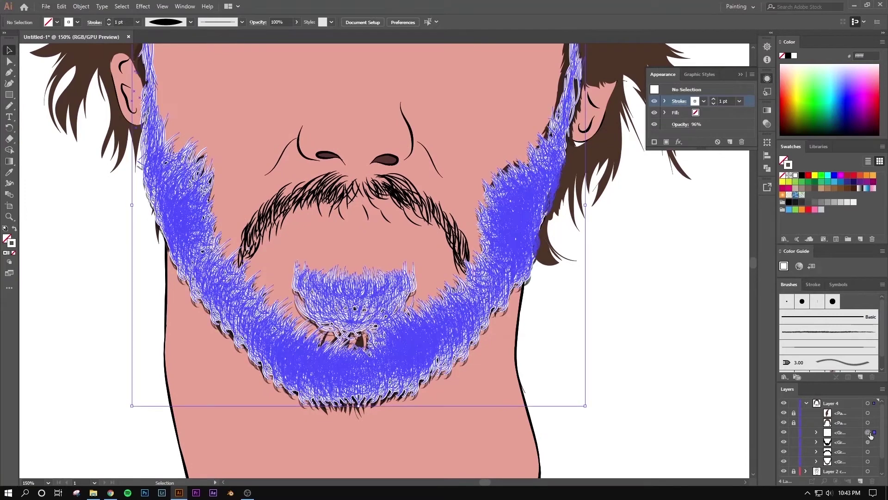
pyautogui.doubleClick(13, 245)
pyautogui.write('6')
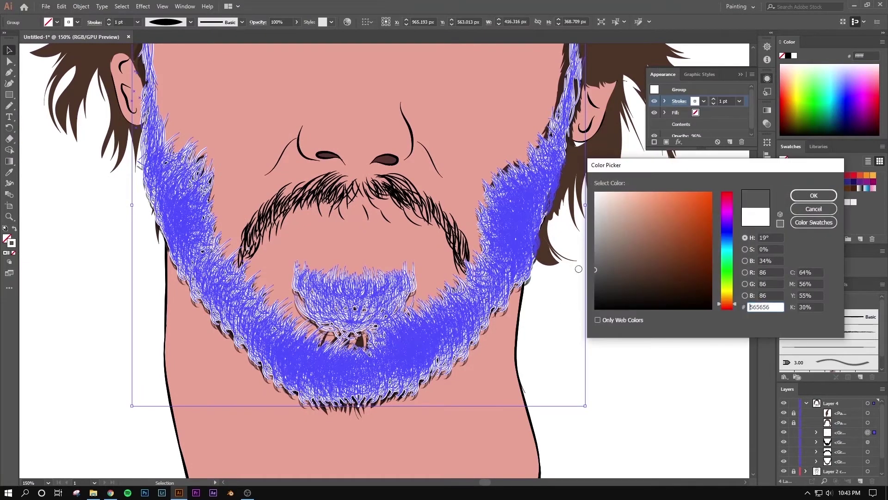
pyautogui.write('b412e49291a')
pyautogui.press('Return')
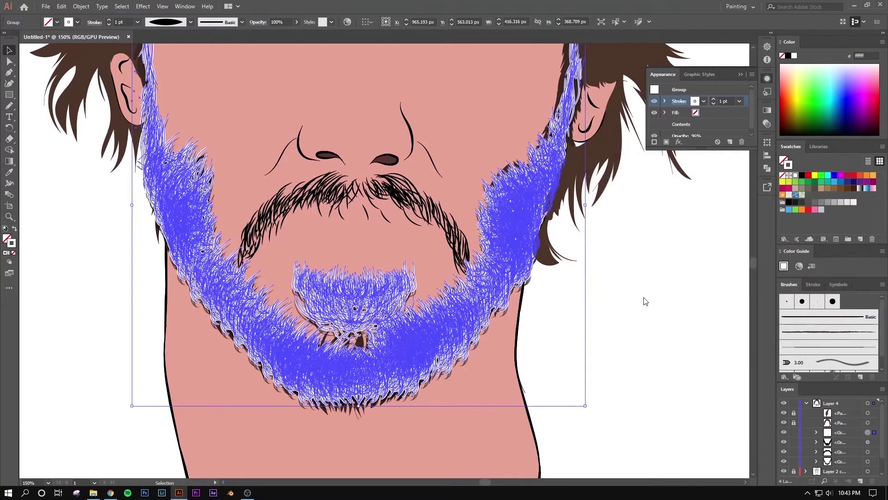
pyautogui.hotkey('ctrl', 'shift', 'a')
# - Try a lighter brown for the beard stroke, then cancel the change
pyautogui.click(873, 436)
pyautogui.doubleClick(12, 243)
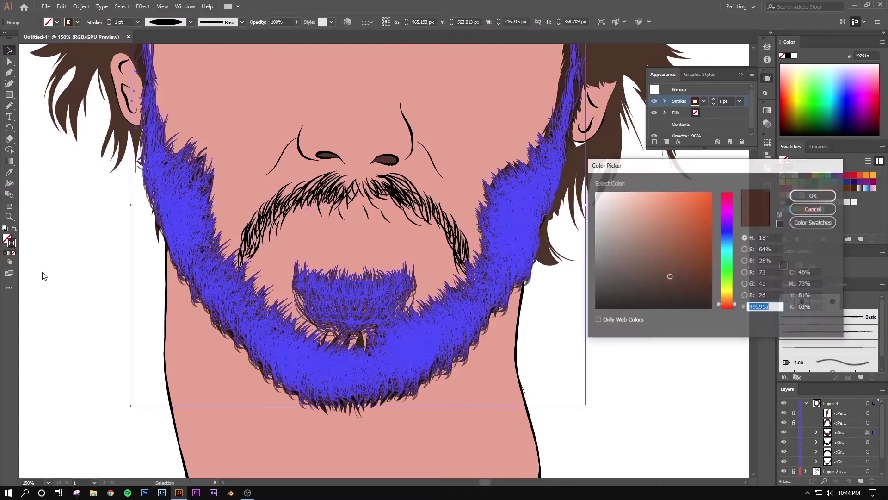
pyautogui.moveTo(636, 203); pyautogui.dragTo(641, 241)
pyautogui.press('Escape')
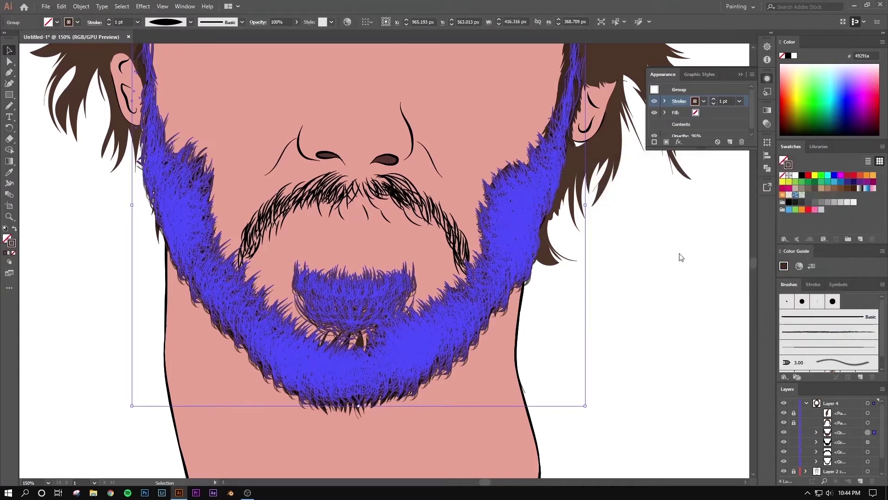
# - Preview the whole face, then reselect the beard group and bring up its opacity settings
pyautogui.click(655, 348)
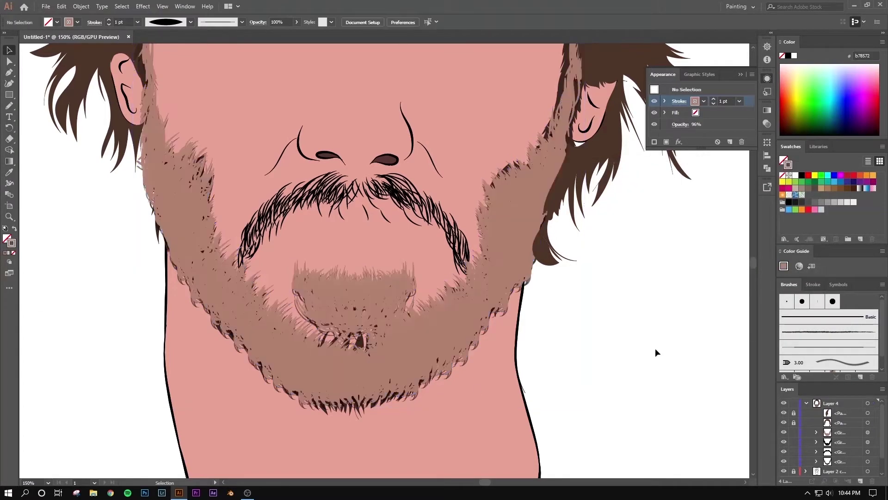
pyautogui.hotkey('ctrl', '-')
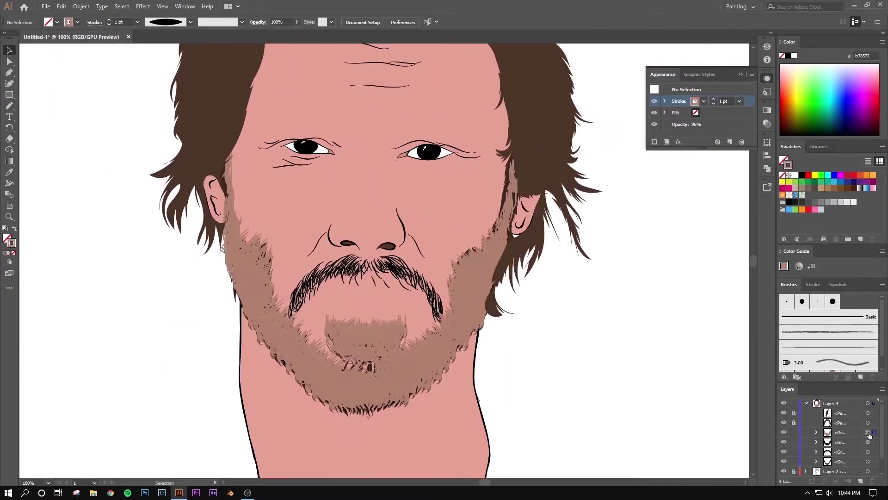
pyautogui.click(868, 433)
pyautogui.click(767, 124)
pyautogui.click(744, 120)
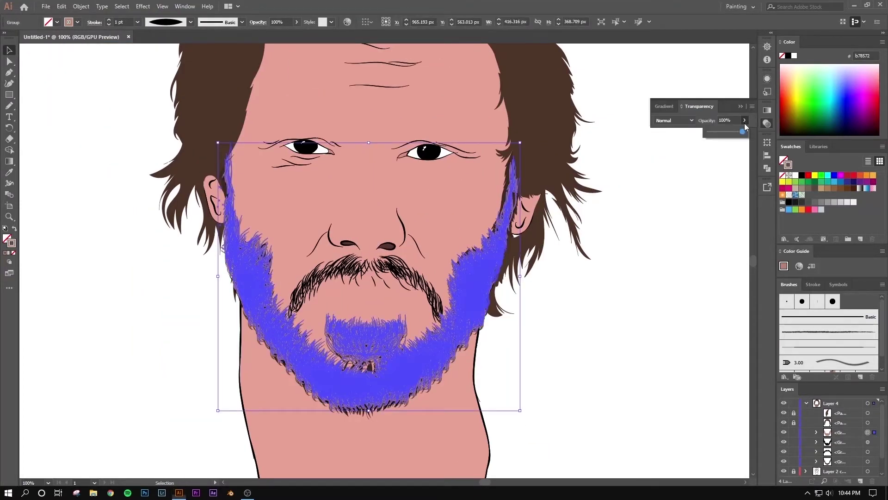
# - Lower the beard group's opacity to 42% and preview the result
pyautogui.click(717, 132)
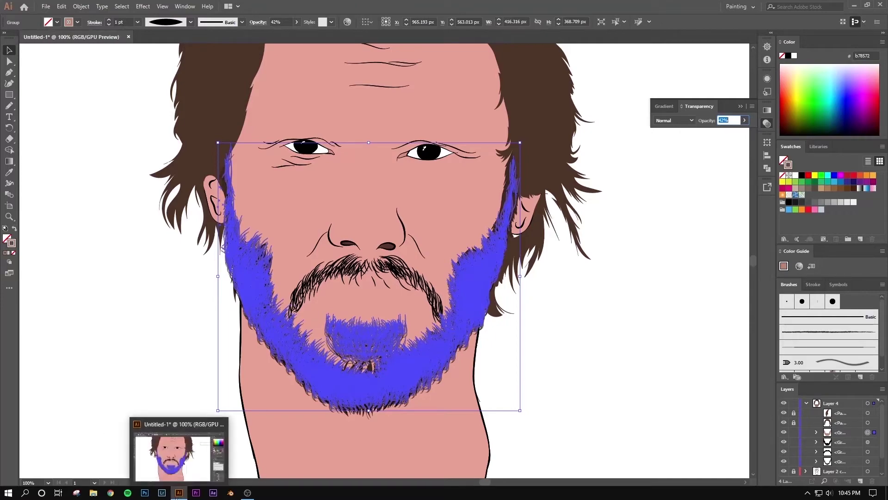
pyautogui.click(137, 335)
pyautogui.scroll(2, 472, 342)
pyautogui.scroll(2, 472, 343)
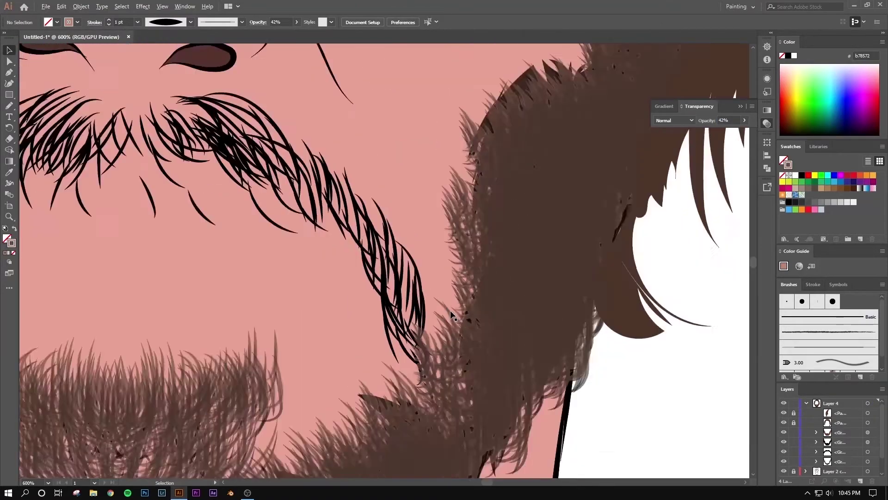
pyautogui.scroll(-5, 471, 342)
pyautogui.scroll(1, 472, 343)
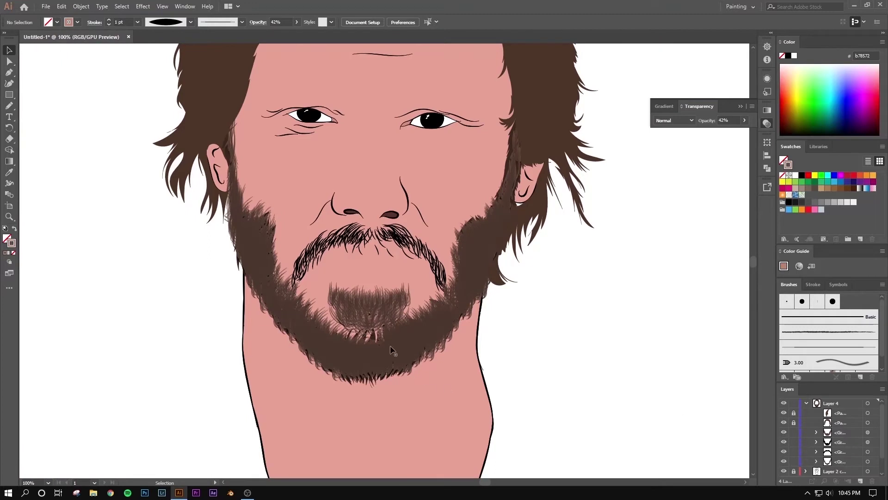
# - Reselect the beard group and review its opacity against the deselected look
pyautogui.click(867, 443)
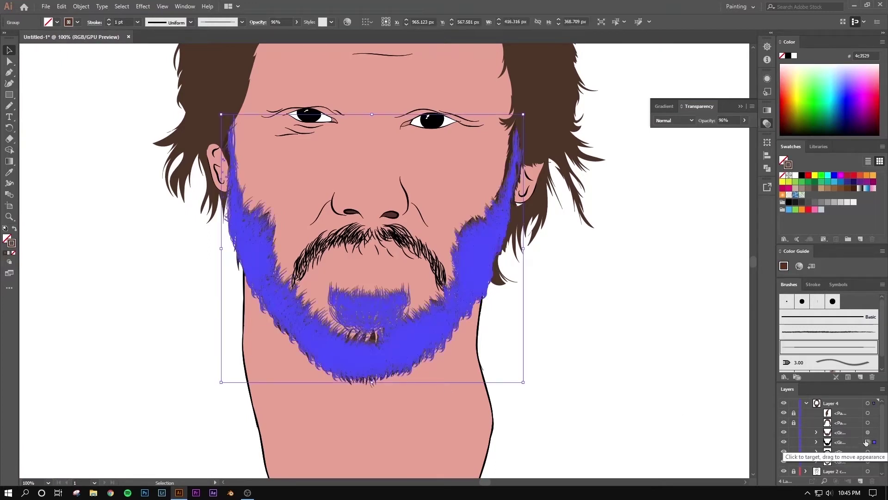
pyautogui.click(744, 121)
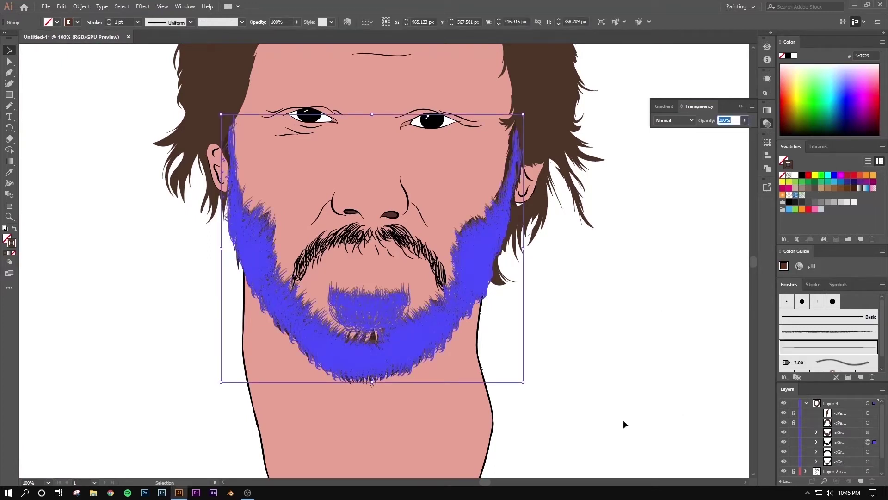
pyautogui.click(640, 291)
pyautogui.scroll(3, 359, 387)
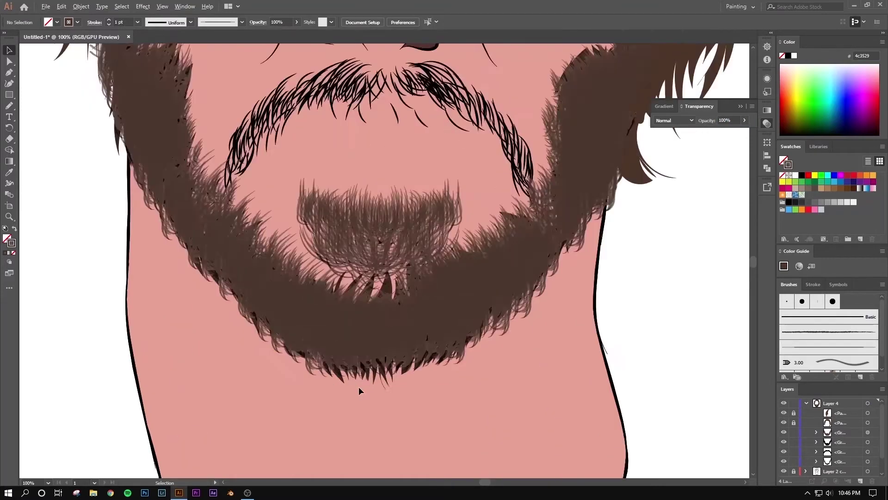
pyautogui.scroll(2, 359, 386)
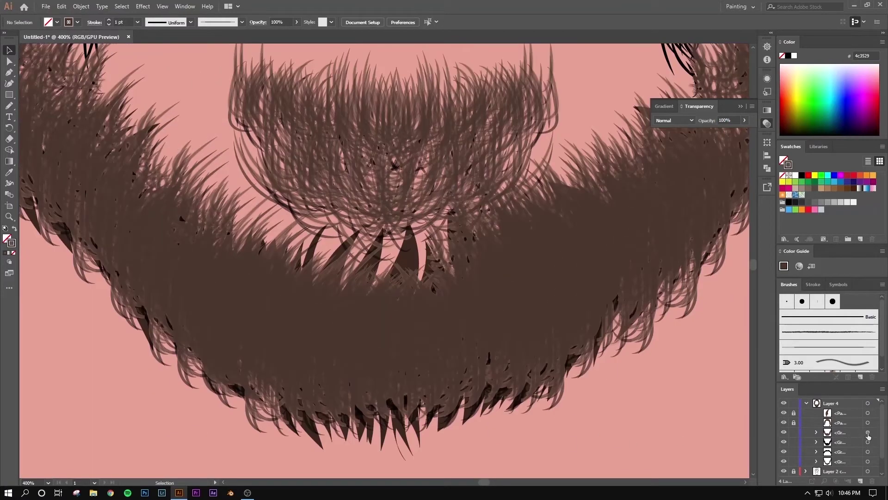
pyautogui.click(868, 432)
pyautogui.click(745, 120)
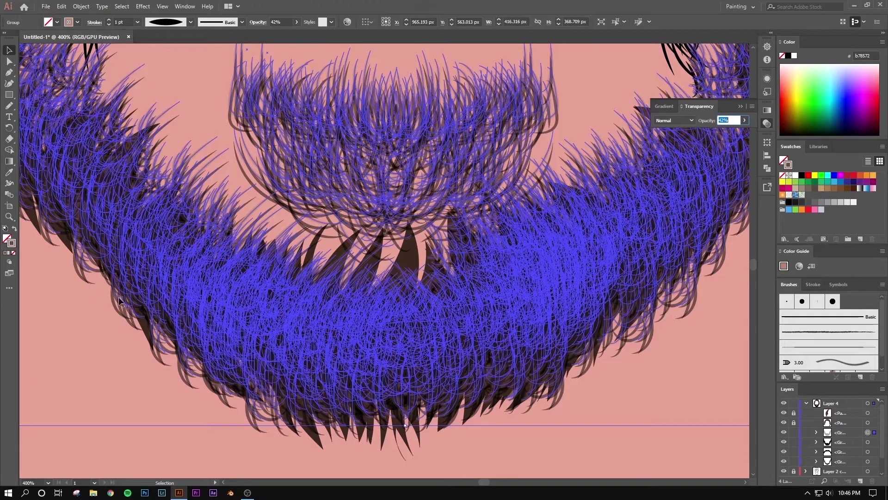
pyautogui.scroll(-3, 283, 303)
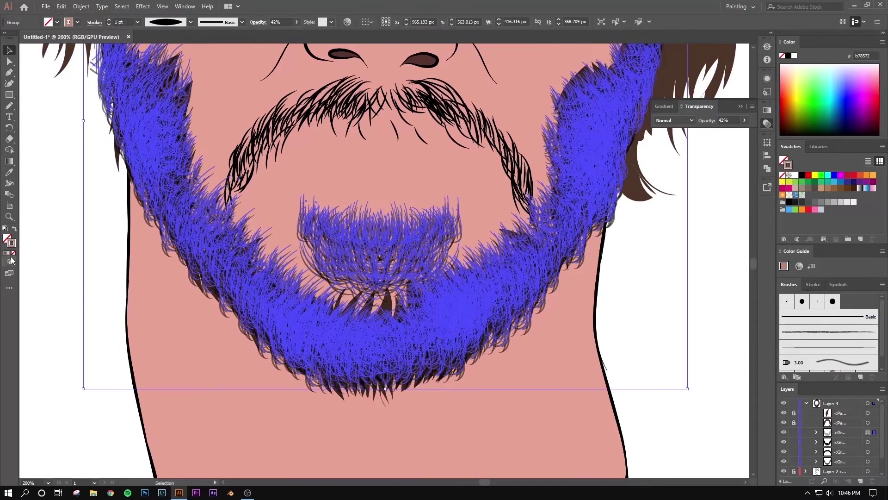
# - Check the beard's stroke colour without changing it, then deselect
pyautogui.doubleClick(11, 243)
pyautogui.click(814, 195)
pyautogui.click(742, 104)
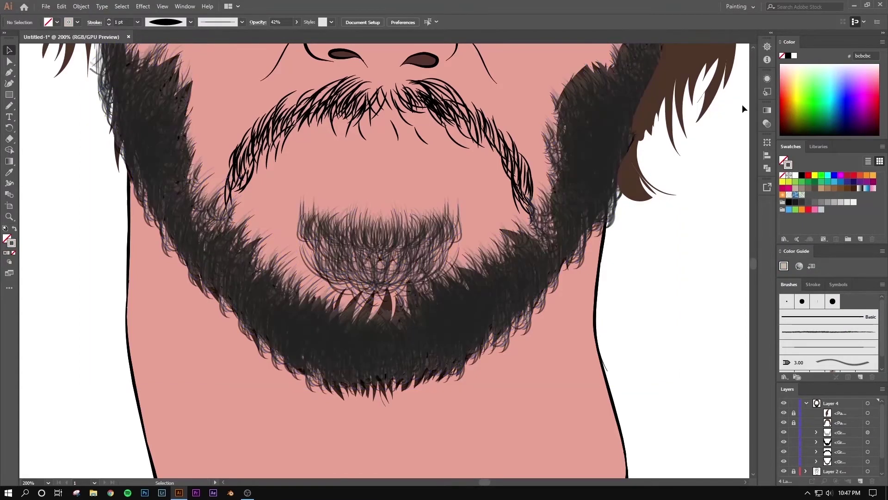
# - Zoom to the lower face and toggle the dark beard layer off and on to compare
pyautogui.hotkey('ctrl', '-')
pyautogui.hotkey('ctrl', '-')
pyautogui.hotkey('ctrl', '-')
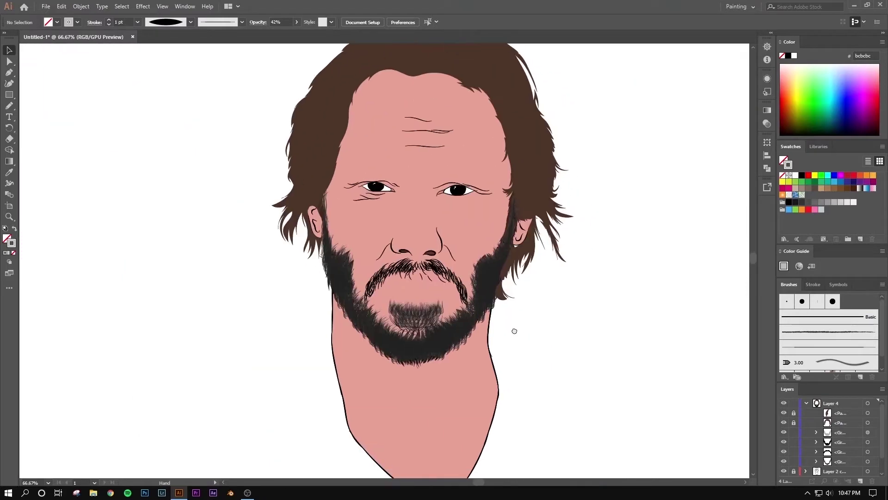
pyautogui.hotkey('ctrl', '+')
pyautogui.hotkey('ctrl', '+')
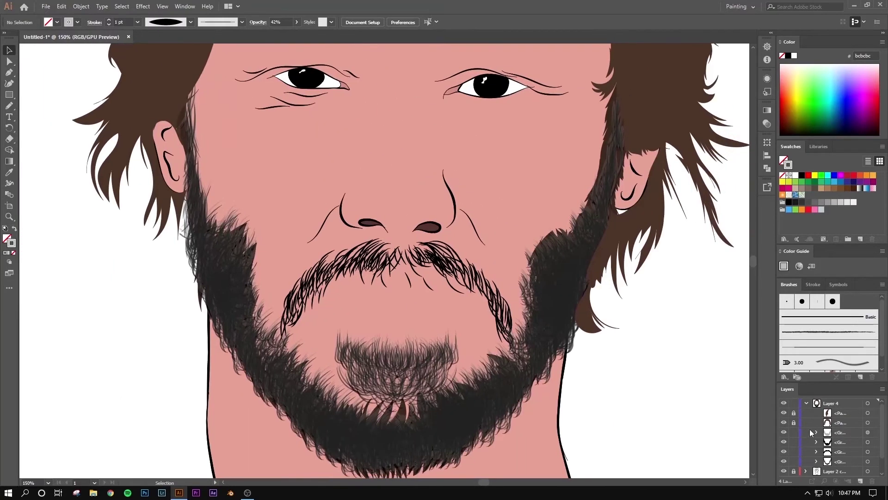
pyautogui.click(784, 461)
pyautogui.click(792, 466)
# - Unlock the mustache sublayer, select its group and zoom in on it
pyautogui.click(794, 451)
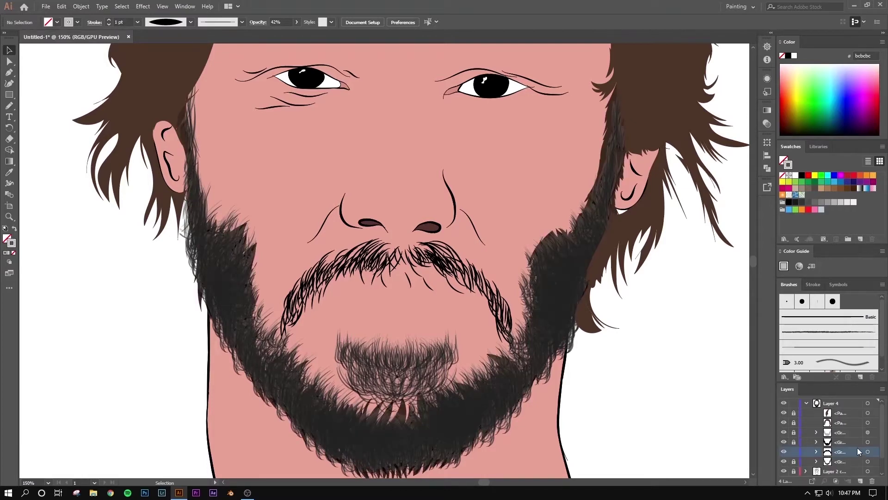
pyautogui.click(868, 451)
pyautogui.hotkey('ctrl', '=')
pyautogui.hotkey('ctrl', '=')
pyautogui.moveTo(404, 228); pyautogui.dragTo(404, 224)
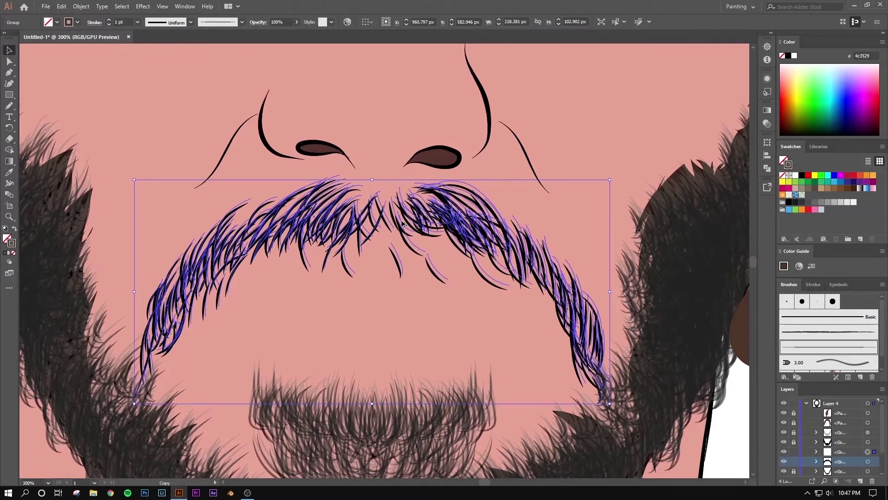
pyautogui.click(9, 173)
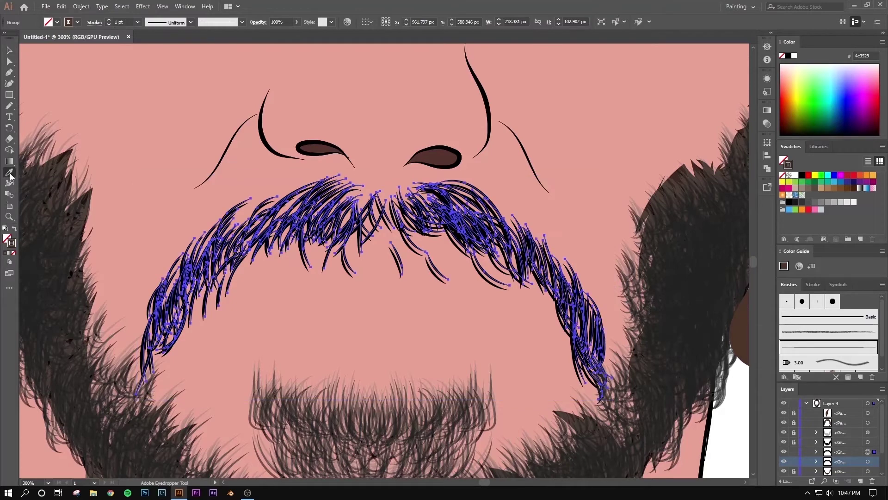
pyautogui.click(9, 50)
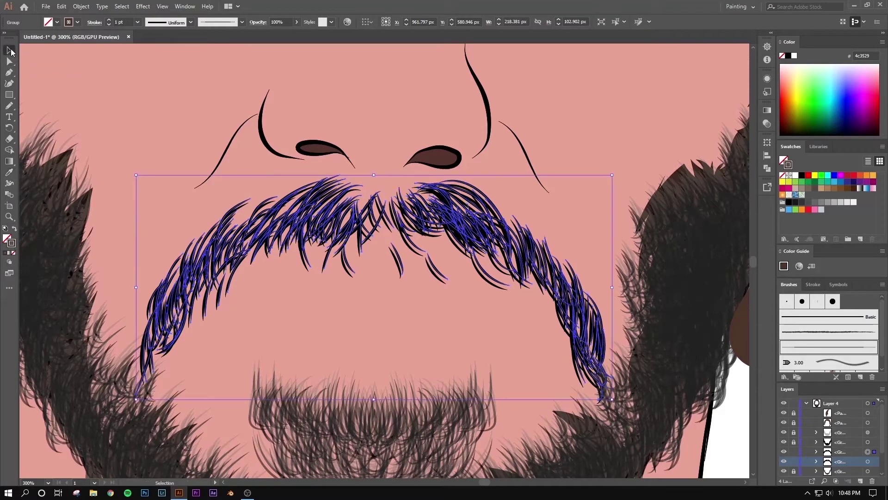
# - Add a second white stroke with a tapered width profile to the mustache
pyautogui.click(768, 79)
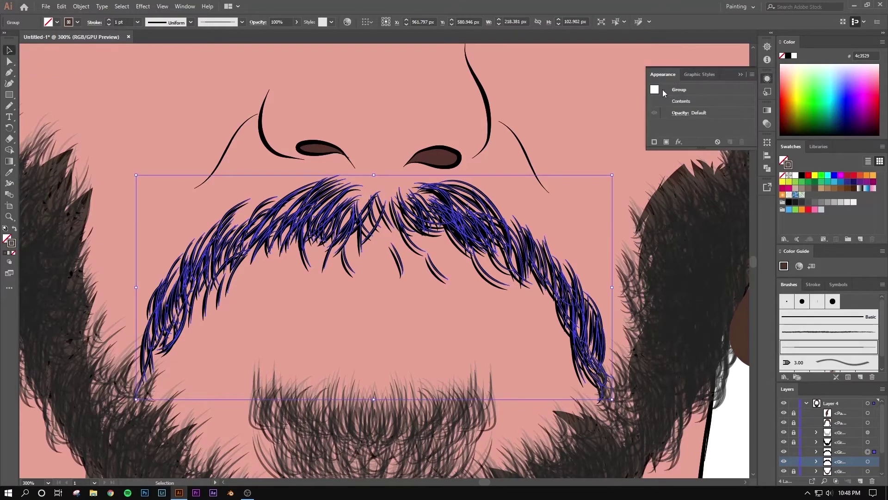
pyautogui.click(655, 141)
pyautogui.click(694, 100)
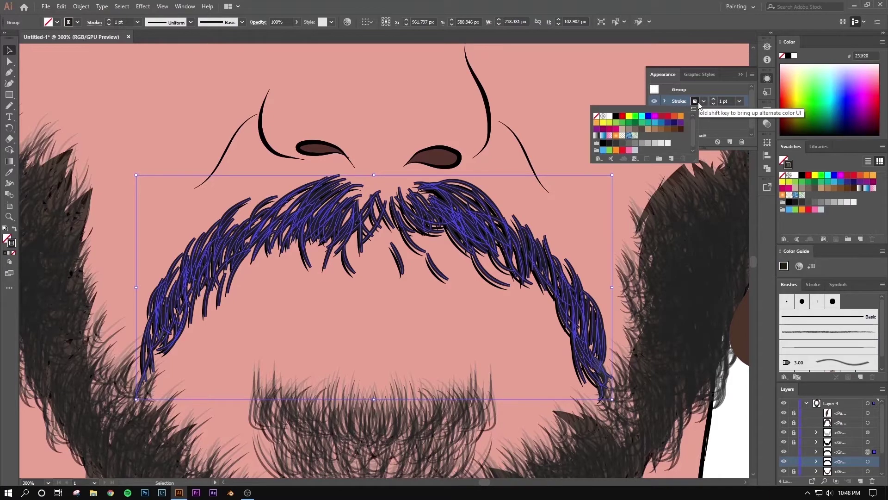
pyautogui.click(610, 121)
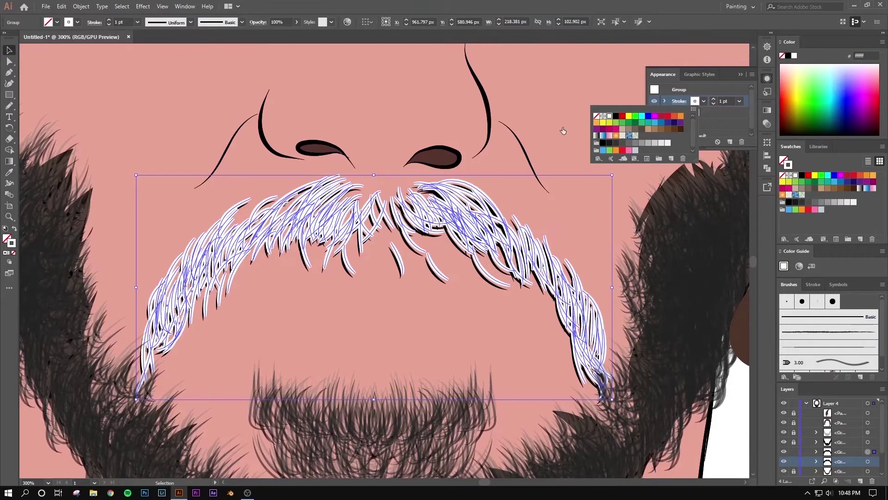
pyautogui.click(190, 23)
pyautogui.click(176, 55)
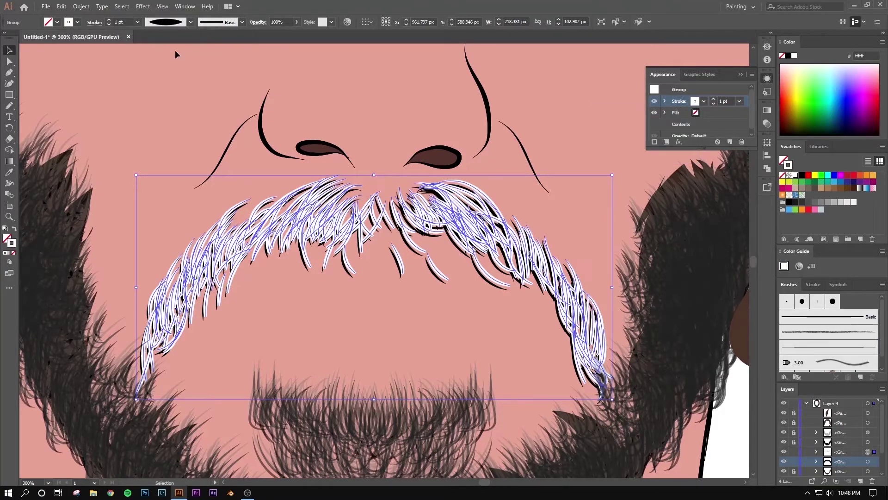
# - Set the mustache stroke's opacity to about 43% and preview it
pyautogui.click(297, 22)
pyautogui.moveTo(297, 33); pyautogui.dragTo(269, 34)
pyautogui.click(277, 33)
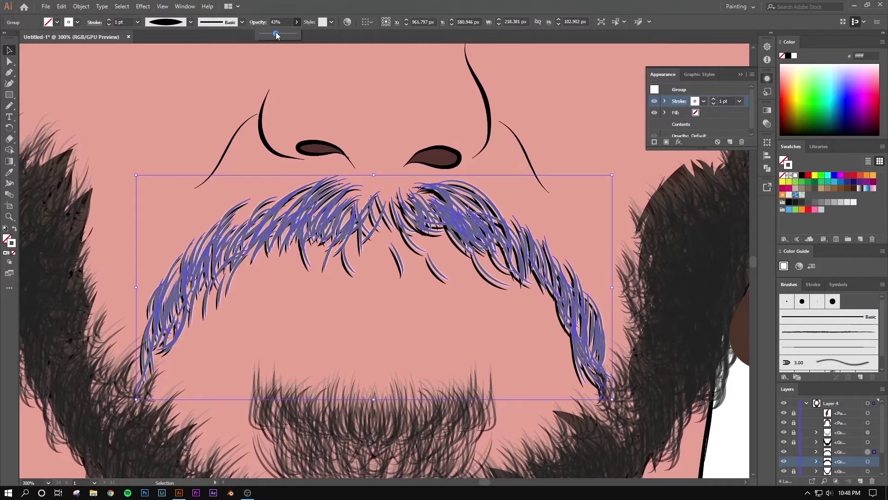
pyautogui.click(388, 106)
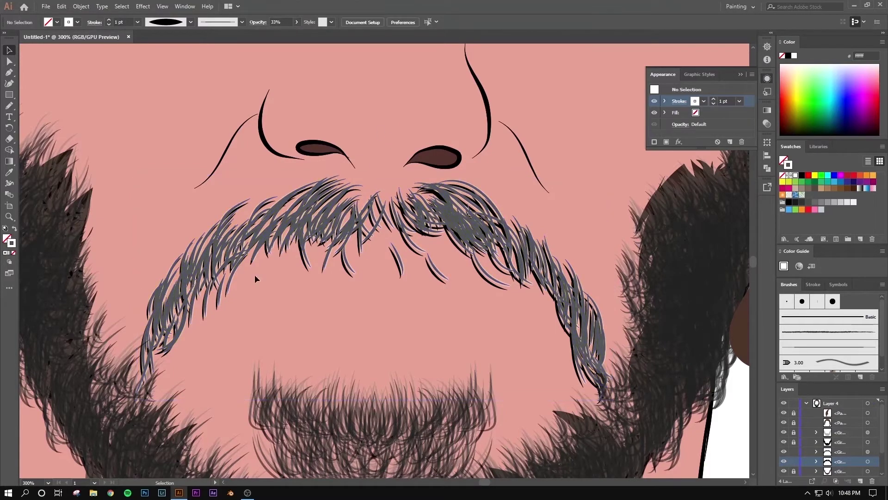
# - Select the mustache hair group and remove its translucent grey stroke
pyautogui.scroll(5, 396, 224)
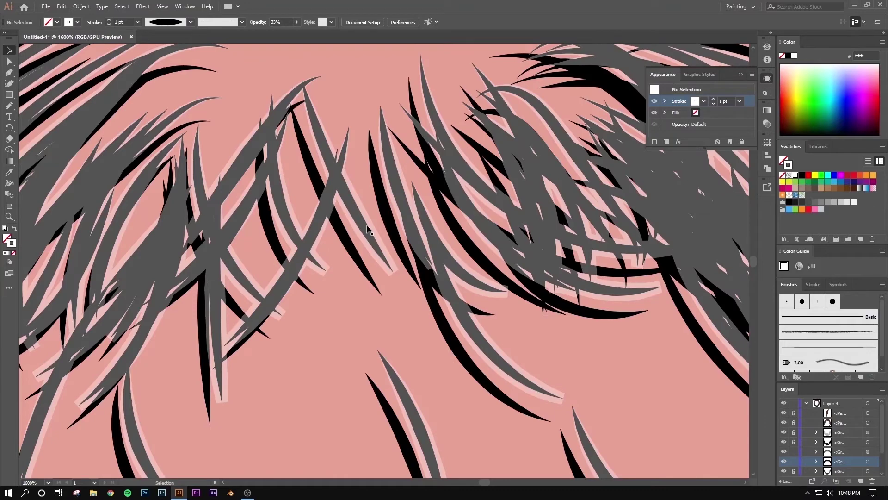
pyautogui.scroll(3, 368, 230)
pyautogui.click(453, 231)
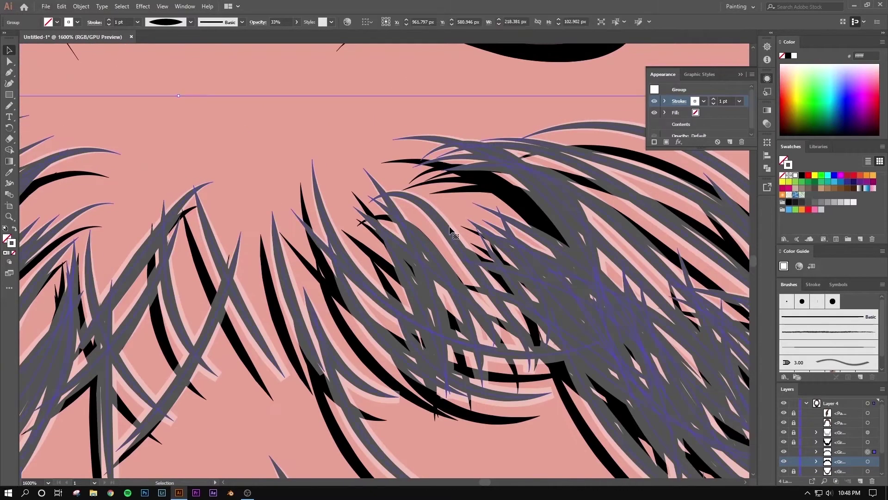
pyautogui.moveTo(419, 203)
pyautogui.mouseDown()
pyautogui.moveTo(290, 274)
pyautogui.moveTo(119, 115)
pyautogui.mouseUp()
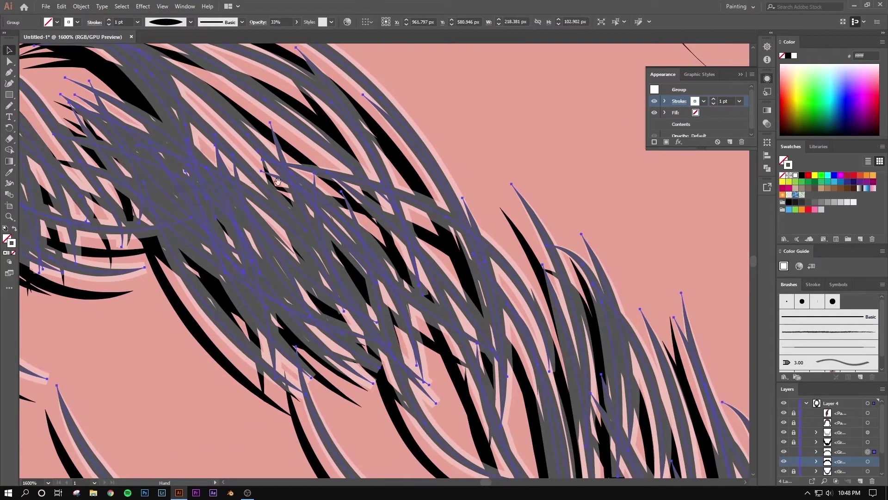
pyautogui.click(14, 254)
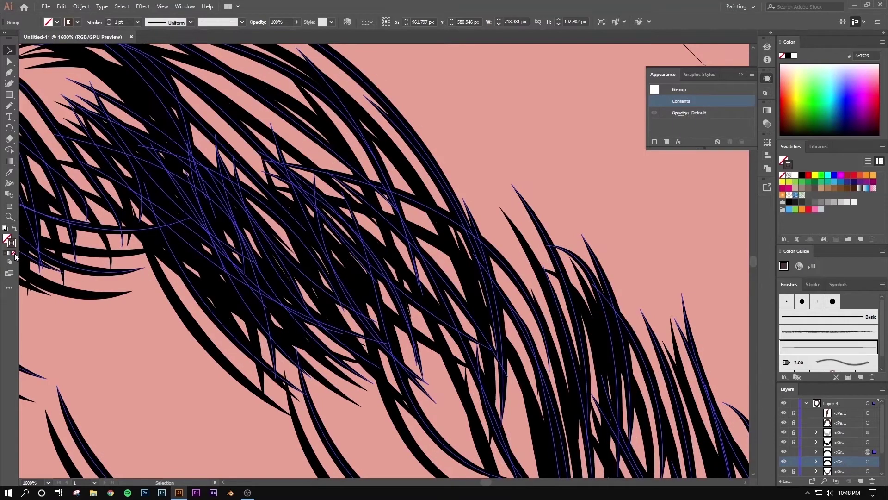
# - Give the strand group a white outline stroke with a tapered ellipse profile
pyautogui.click(654, 142)
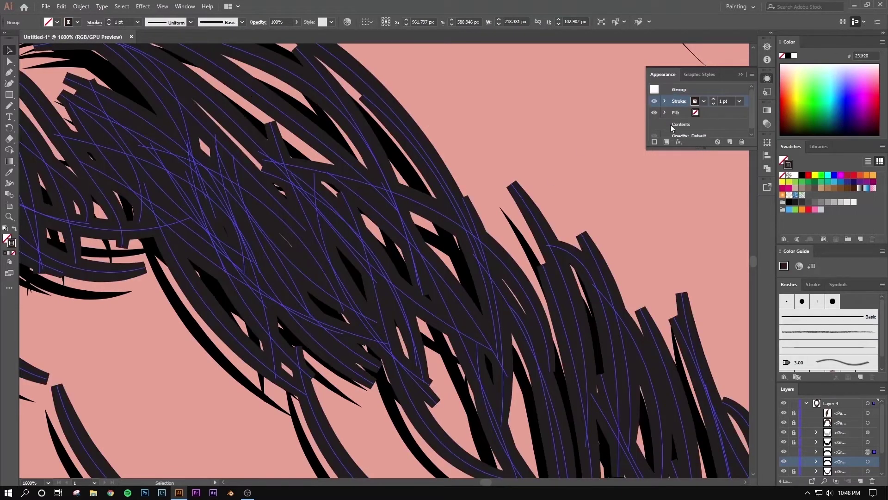
pyautogui.click(695, 101)
pyautogui.click(616, 116)
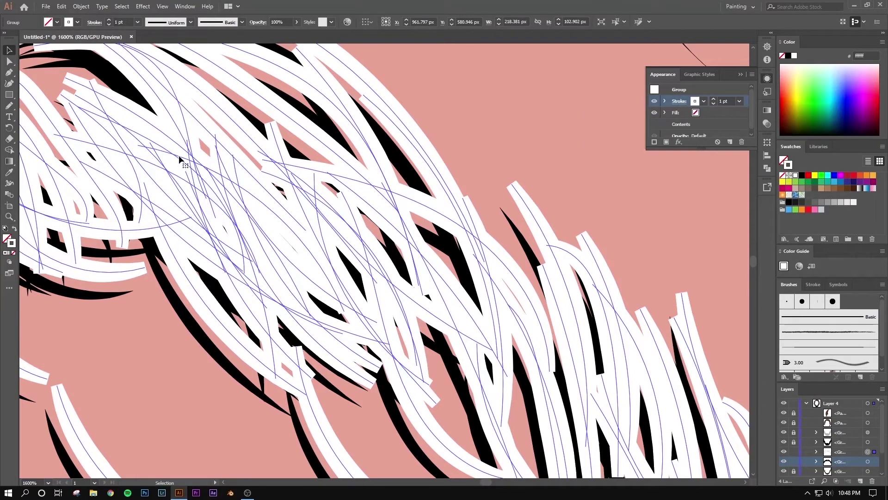
pyautogui.click(191, 22)
pyautogui.click(162, 50)
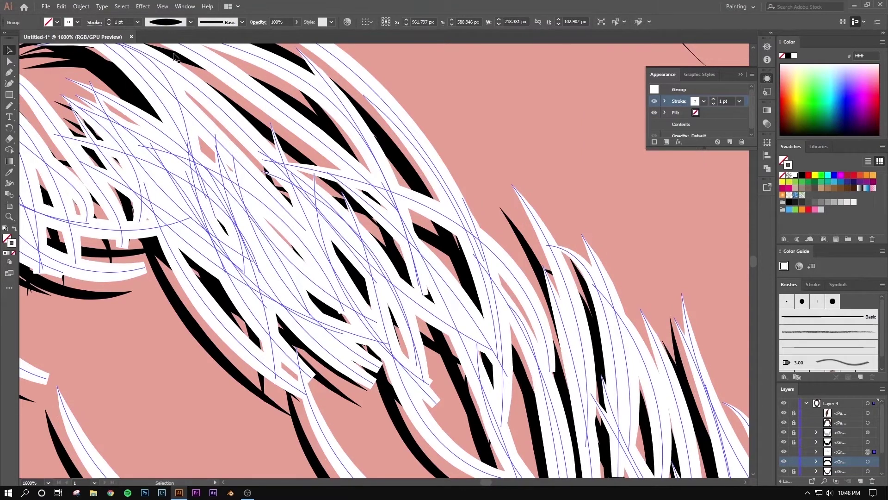
# - Fade the strand group's opacity to about 14% and zoom out to check it
pyautogui.click(297, 22)
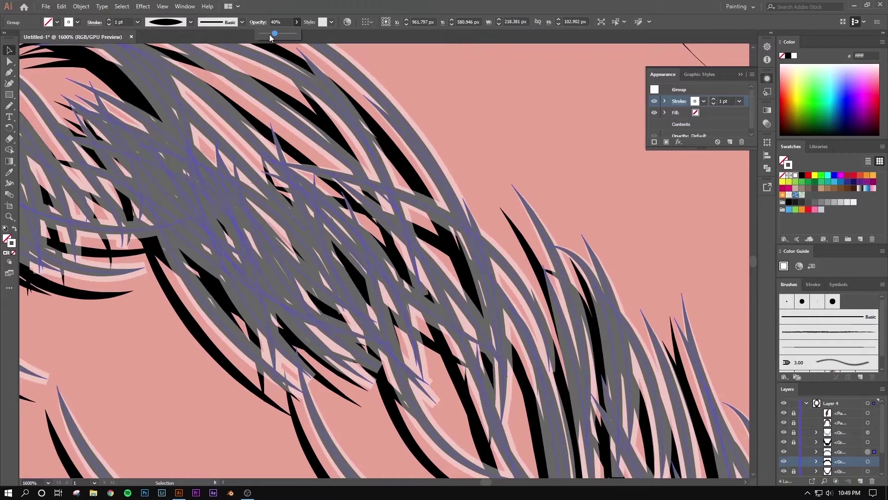
pyautogui.moveTo(269, 34)
pyautogui.mouseDown()
pyautogui.moveTo(277, 33)
pyautogui.moveTo(266, 33)
pyautogui.mouseUp()
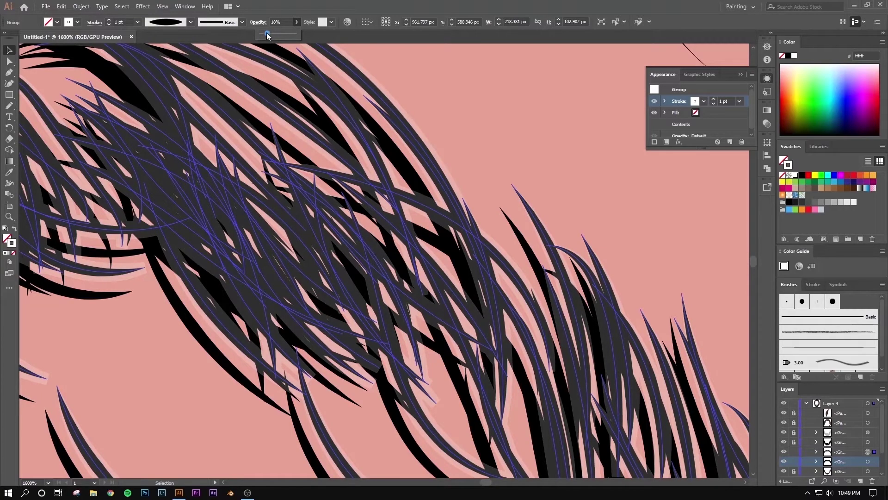
pyautogui.hotkey('ctrl', '-')
pyautogui.hotkey('ctrl', '-')
pyautogui.hotkey('ctrl', '-')
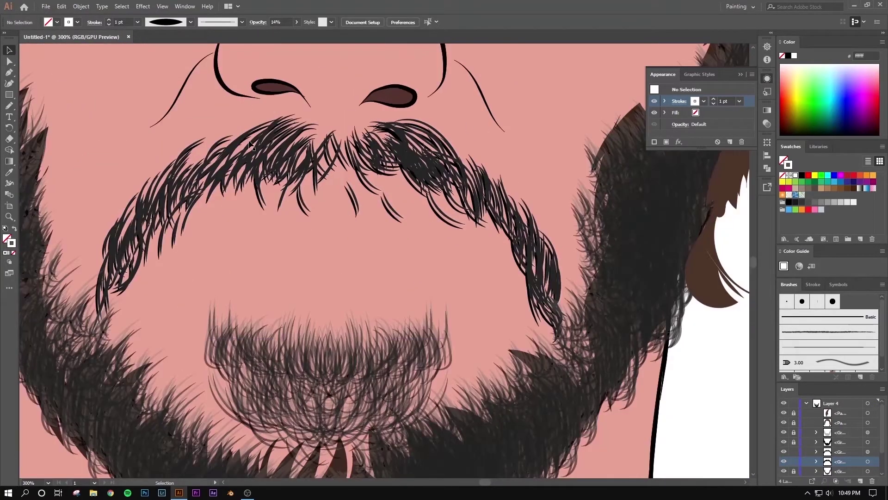
# - Recolour the moustache outline reddish-brown (#893d18) in the Color Picker
pyautogui.doubleClick(12, 243)
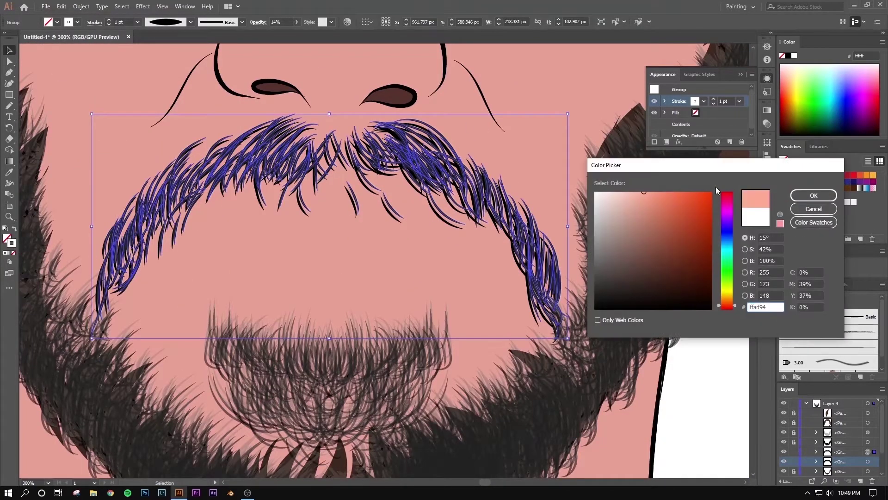
pyautogui.press('Escape')
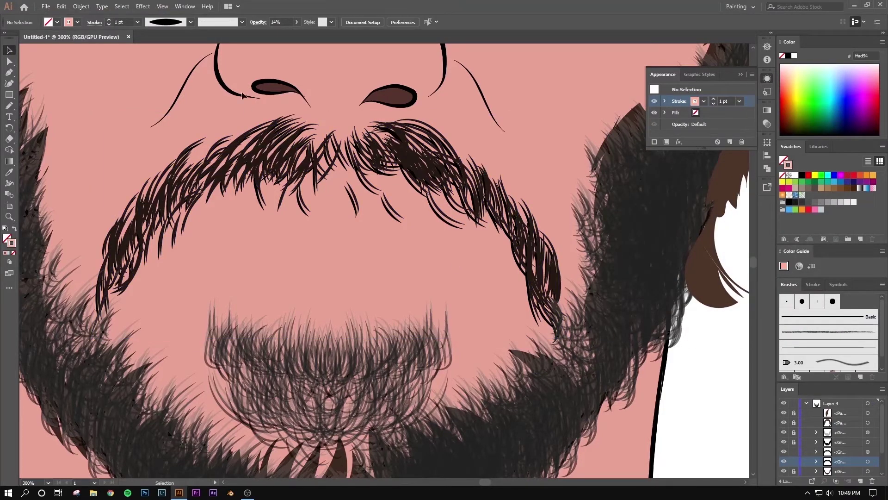
pyautogui.scroll(8, 266, 114)
pyautogui.doubleClick(11, 243)
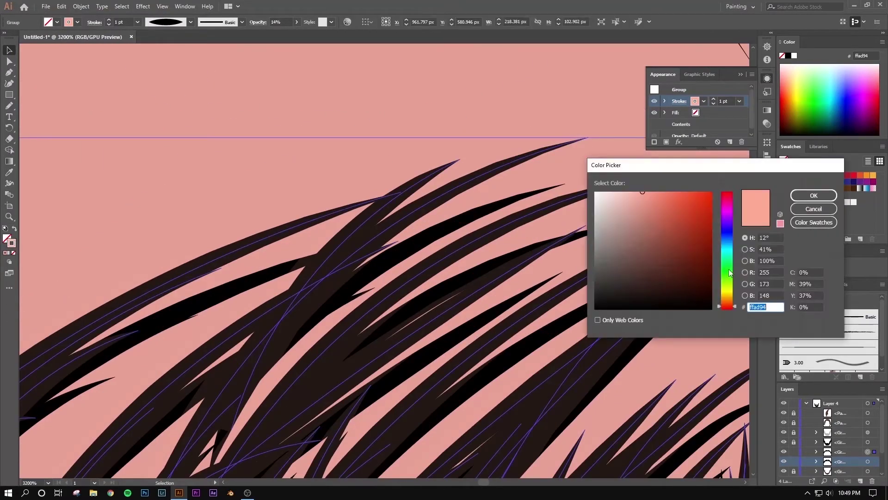
pyautogui.click(710, 249)
pyautogui.moveTo(728, 309); pyautogui.dragTo(728, 306)
pyautogui.click(687, 247)
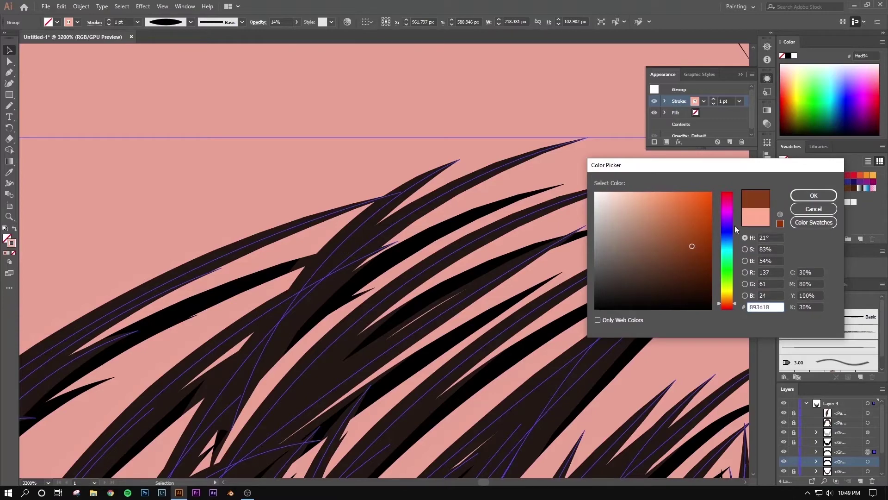
pyautogui.click(798, 195)
# - Lower the moustache group's opacity to 27%
pyautogui.moveTo(512, 200); pyautogui.dragTo(404, 200)
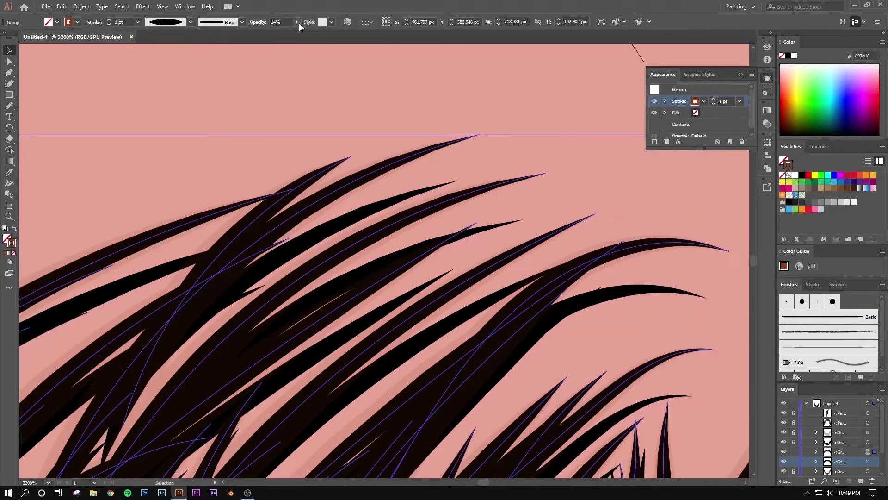
pyautogui.hotkey('ctrl', 'shift', 'a')
pyautogui.hotkey('ctrl', '-')
pyautogui.hotkey('ctrl', '-')
pyautogui.hotkey('ctrl', '-')
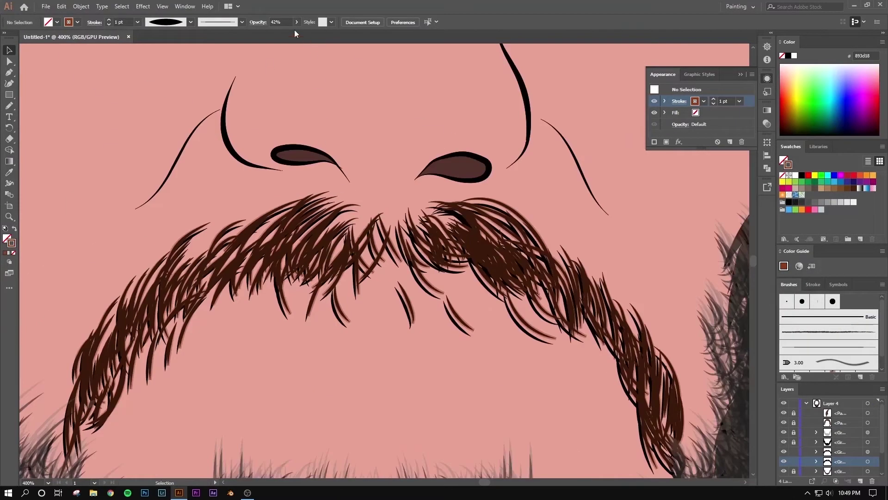
pyautogui.click(300, 202)
pyautogui.moveTo(272, 37); pyautogui.dragTo(270, 37)
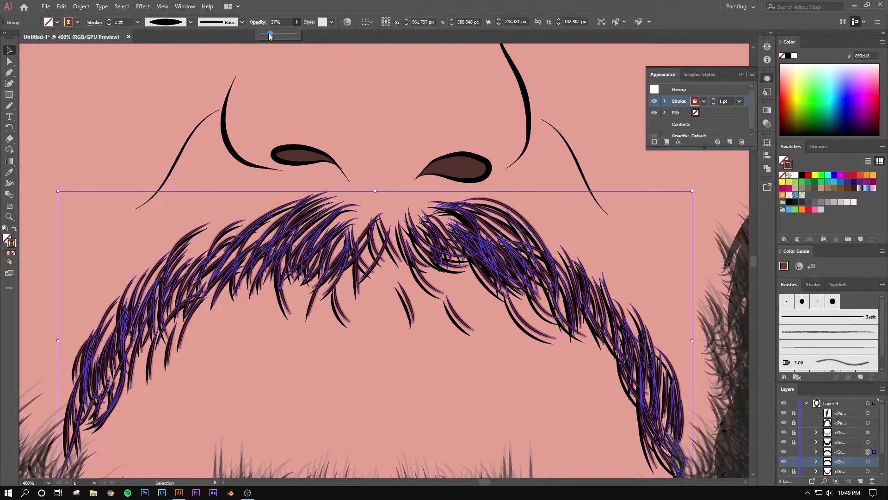
pyautogui.hotkey('ctrl', 'shift', 'a')
# - Zoom out and inspect the moustache against the whole lower face
pyautogui.scroll(-1, 286, 88)
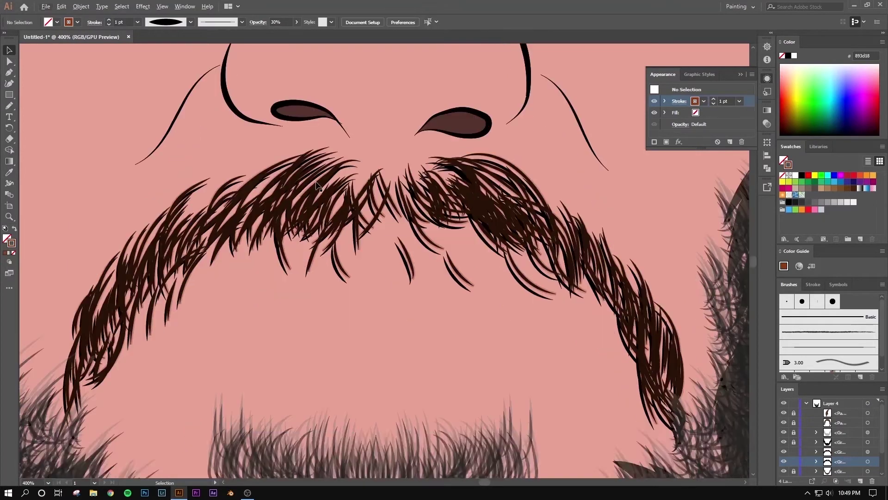
pyautogui.hotkey('ctrl', '-')
pyautogui.hotkey('ctrl', '-')
pyautogui.hotkey('ctrl', '-')
pyautogui.scroll(2, 248, 173)
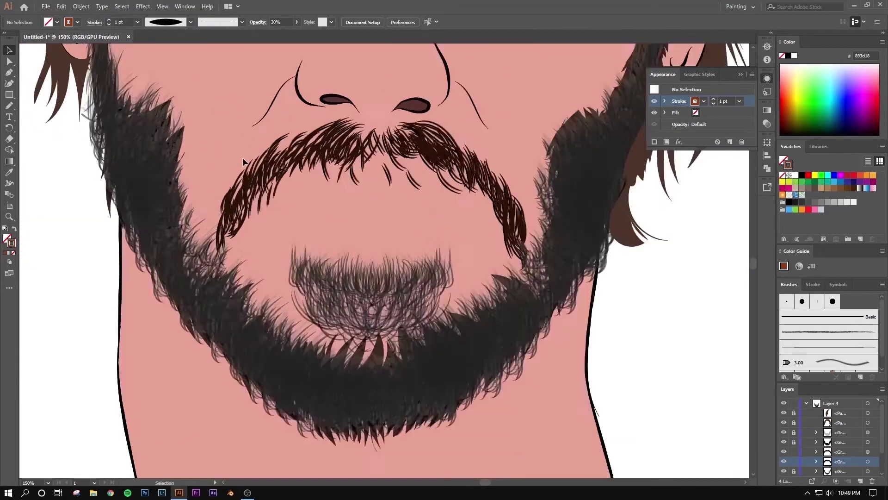
pyautogui.scroll(5, 526, 234)
pyautogui.click(495, 236)
pyautogui.scroll(3, 407, 314)
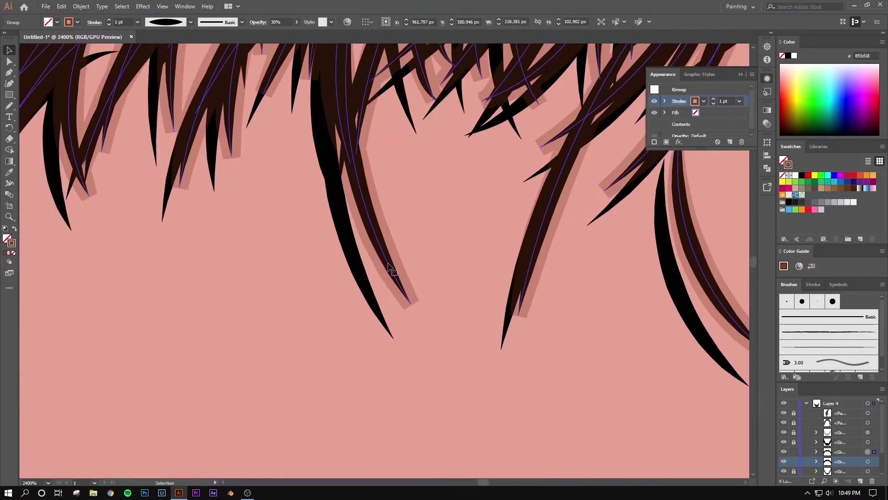
pyautogui.scroll(-3, 378, 270)
pyautogui.hotkey('ctrl', 'shift', 'a')
pyautogui.scroll(-4, 430, 353)
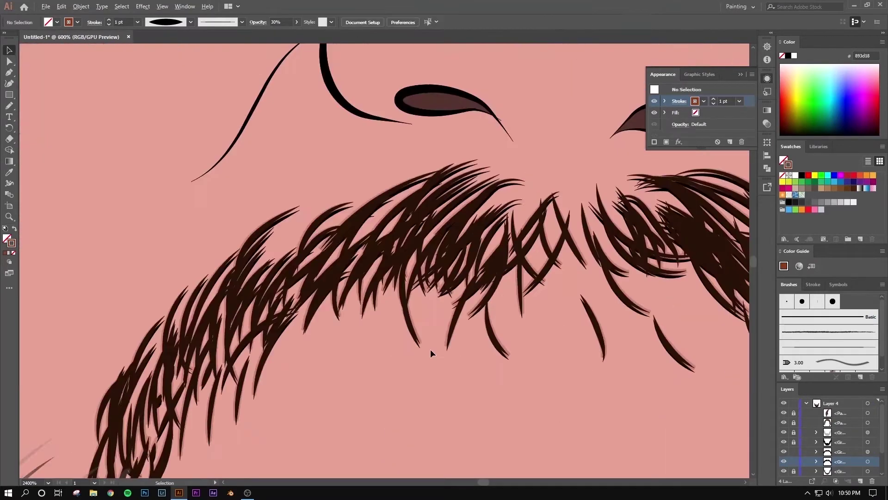
pyautogui.scroll(-3, 424, 171)
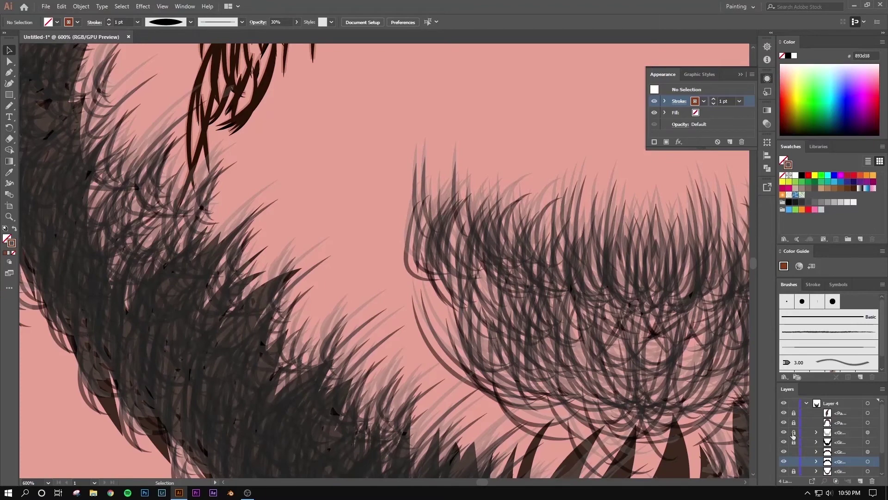
# - Eyedropper the sampled brown stroke style onto the beard strands group
pyautogui.click(415, 154)
pyautogui.scroll(5, 297, 359)
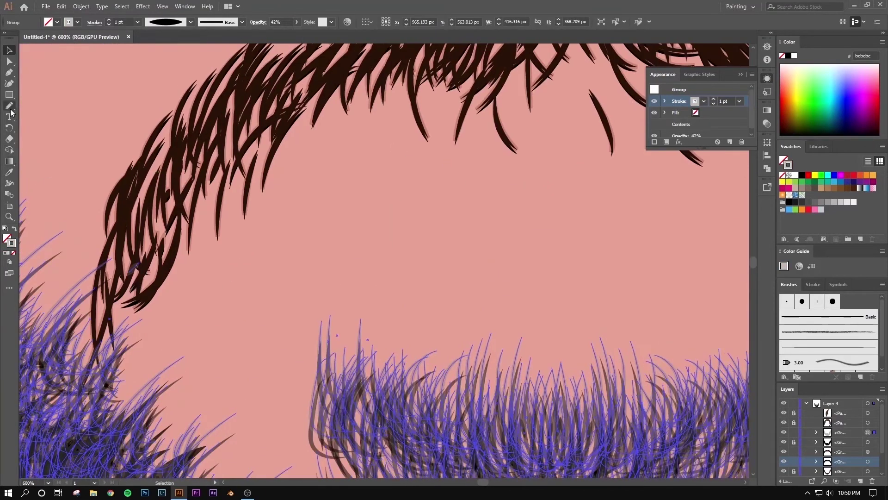
pyautogui.click(9, 172)
pyautogui.scroll(5, 89, 206)
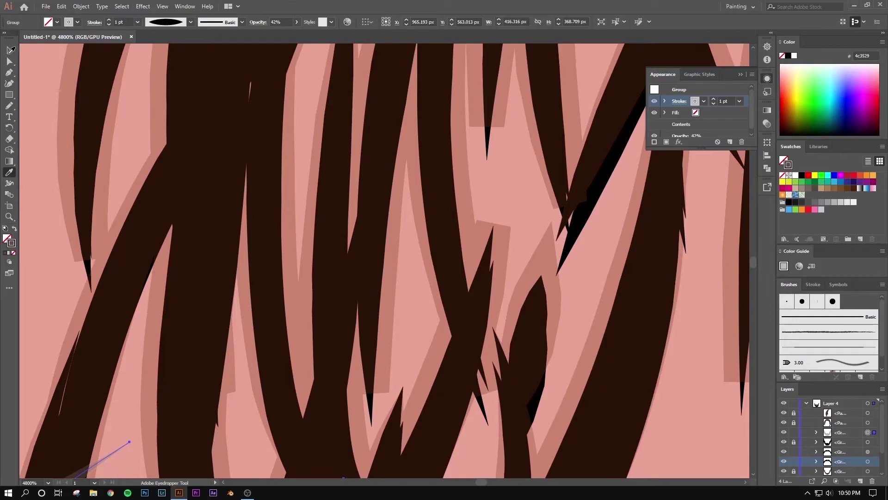
pyautogui.scroll(-3, 89, 206)
pyautogui.click(9, 50)
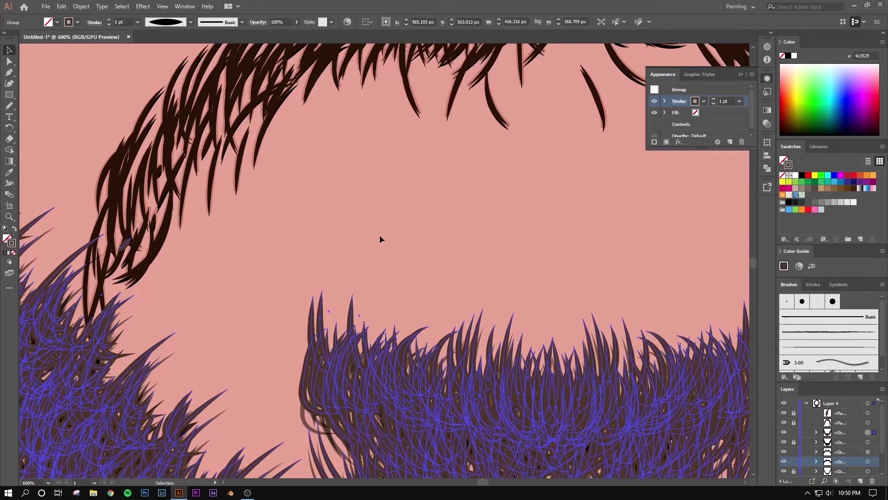
pyautogui.scroll(-1, 379, 235)
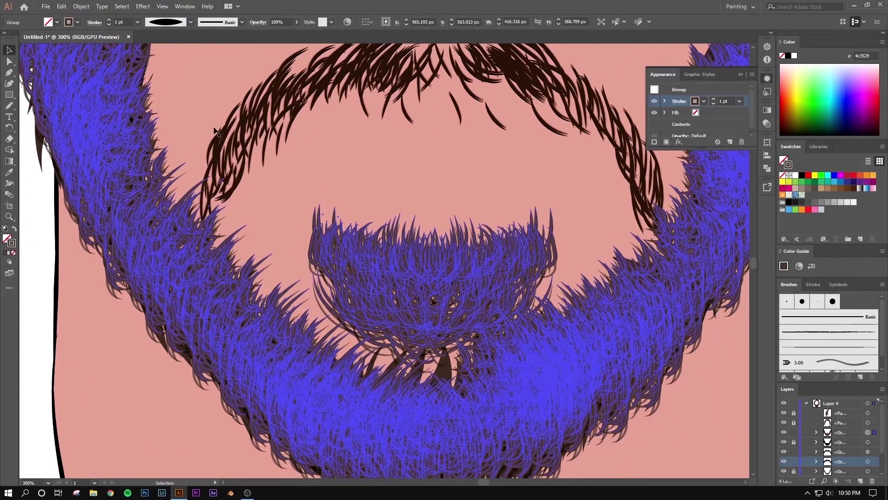
# - Set the beard strands' opacity to 30%, then zoom out to view the face
pyautogui.write('30')
pyautogui.press('Return')
pyautogui.hotkey('ctrl', 'shift', 'a')
pyautogui.hotkey('ctrl', '-')
pyautogui.moveTo(437, 207); pyautogui.dragTo(399, 345)
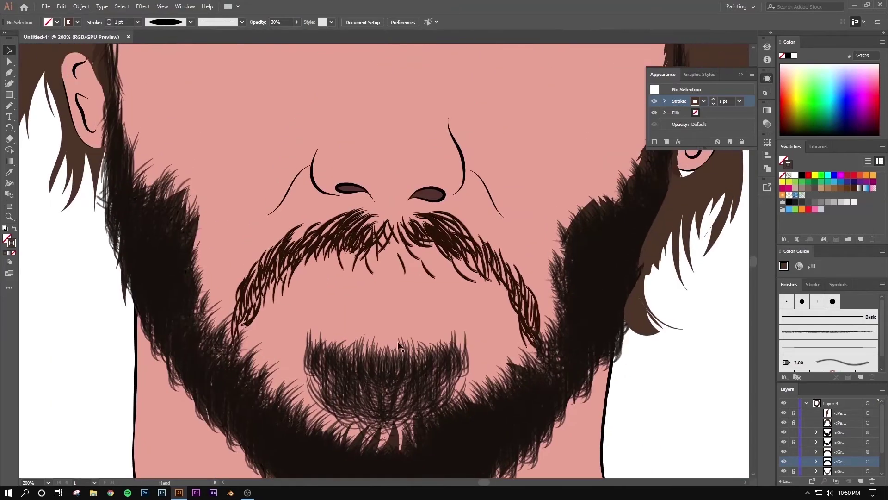
pyautogui.hotkey('ctrl', '-')
pyautogui.scroll(2, 384, 305)
pyautogui.scroll(3, 378, 287)
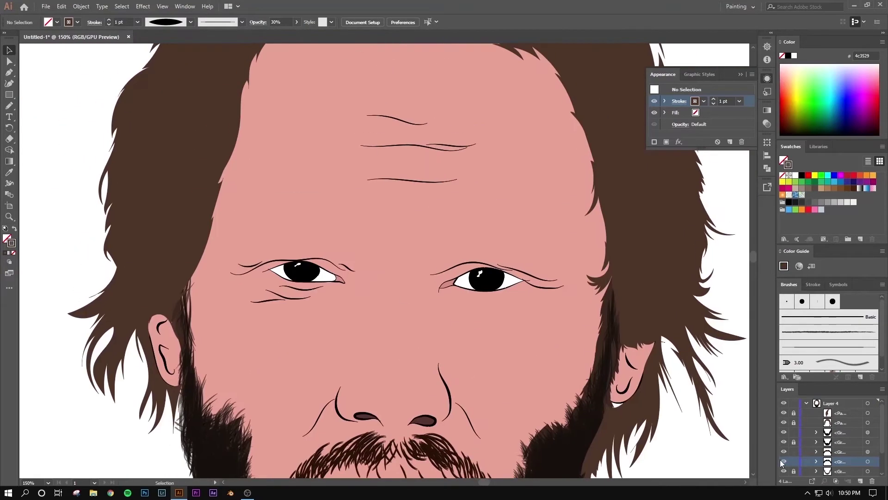
# - Collapse Layer 4 and show the reference photo beneath the outlines
pyautogui.click(807, 403)
pyautogui.click(784, 432)
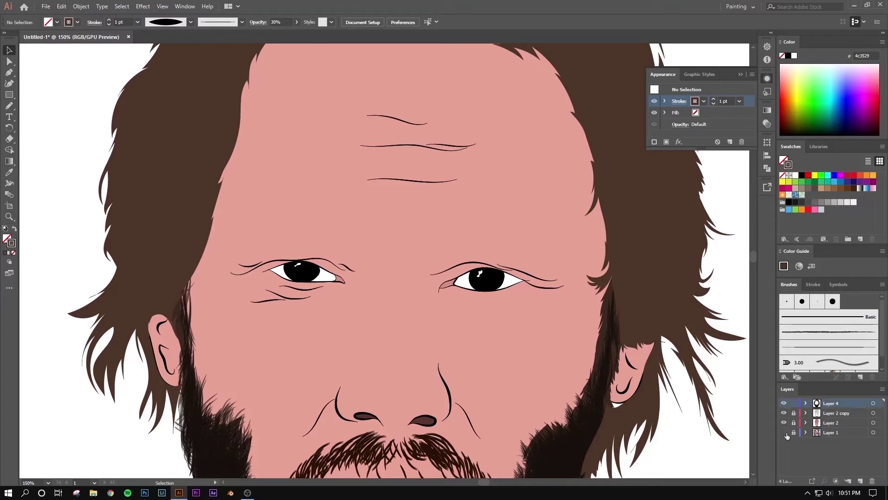
pyautogui.scroll(1, 448, 306)
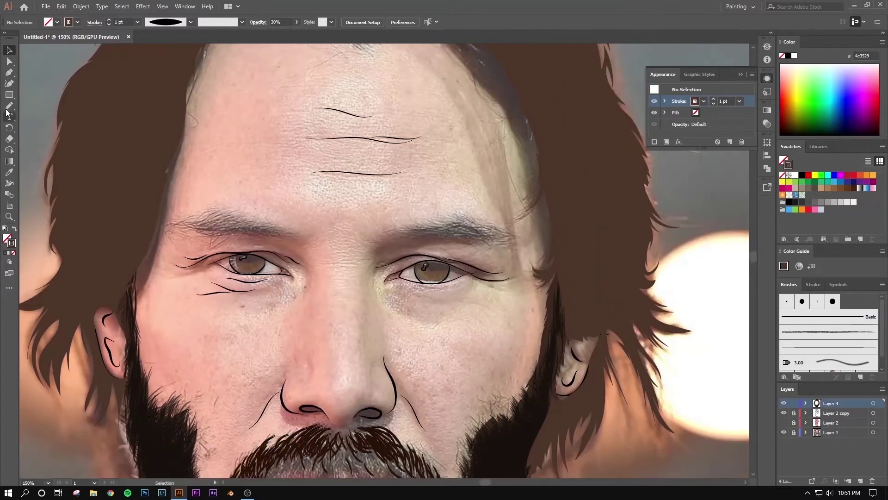
pyautogui.click(9, 106)
pyautogui.scroll(5, 279, 269)
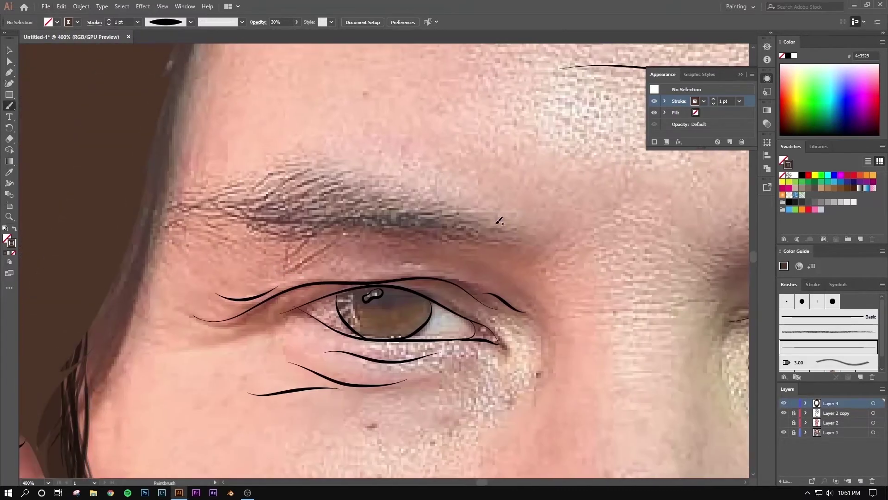
# - Trace the left eyebrow with the Pencil and fill it solid dark brown (#260c00)
pyautogui.moveTo(9, 106); pyautogui.dragTo(42, 129)
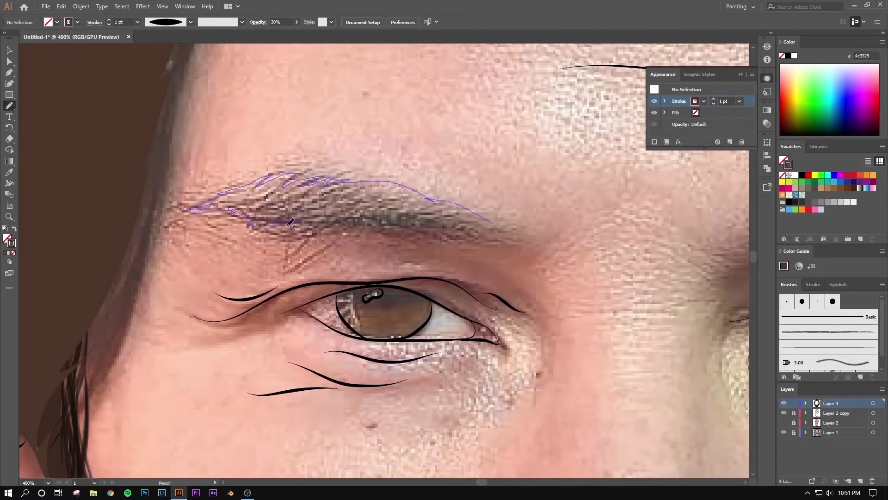
pyautogui.moveTo(461, 224); pyautogui.dragTo(499, 231)
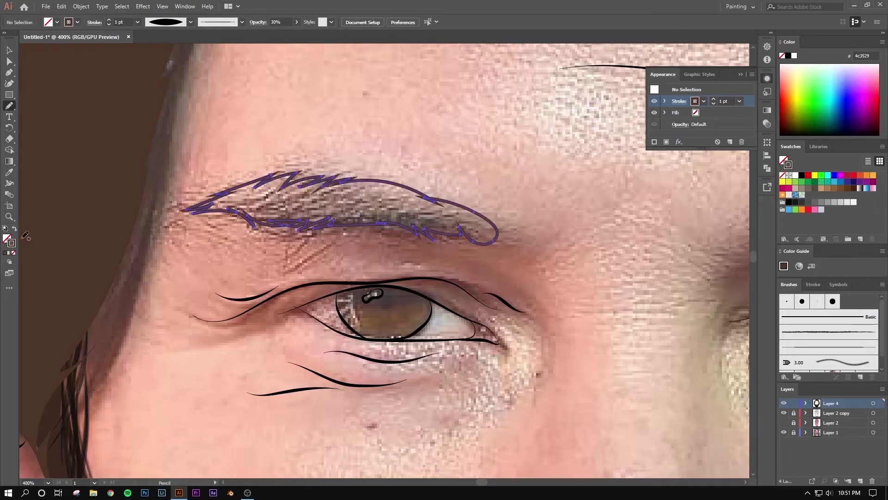
pyautogui.click(9, 50)
pyautogui.doubleClick(11, 242)
pyautogui.press('Return')
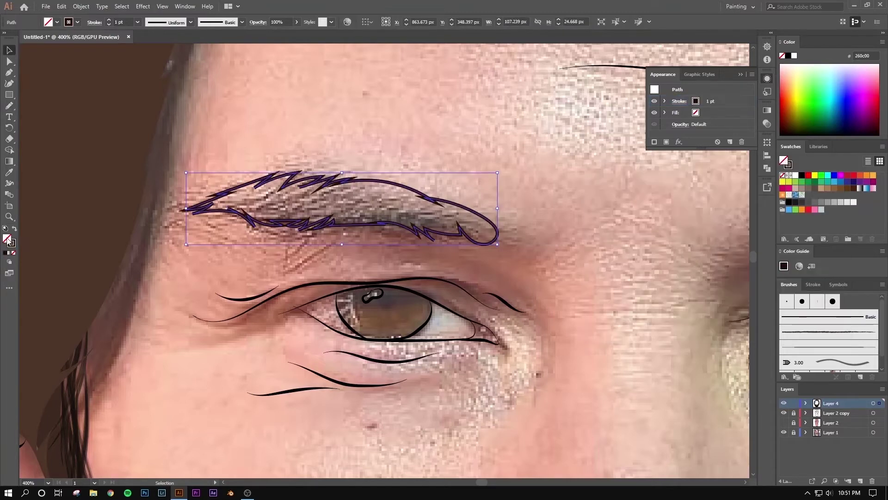
pyautogui.hotkey('shift', 'x')
pyautogui.hotkey('ctrl', '-')
# - Place a mirrored copy of the eyebrow over the right brow
pyautogui.rightClick(484, 268)
pyautogui.moveTo(199, 259); pyautogui.dragTo(524, 268)
pyautogui.click(596, 420)
pyautogui.rightClick(483, 269)
pyautogui.press('Return')
# - Zoom in close on the left eyebrow shape
pyautogui.click(371, 358)
pyautogui.hotkey('ctrl', '+')
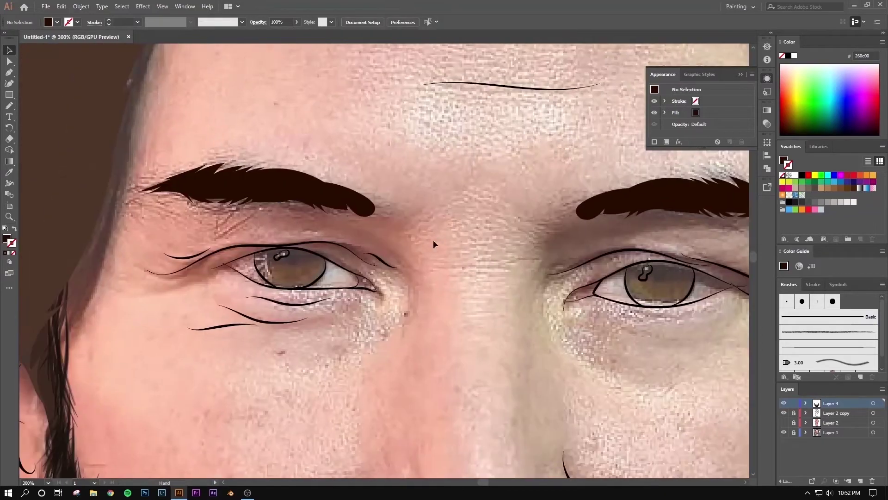
pyautogui.click(361, 203)
pyautogui.hotkey('ctrl', 'shift', 'a')
pyautogui.scroll(-1, 285, 222)
pyautogui.scroll(2, 285, 222)
# - Paint Paintbrush hair strokes along the left eyebrow's left end and top edge
pyautogui.press('b')
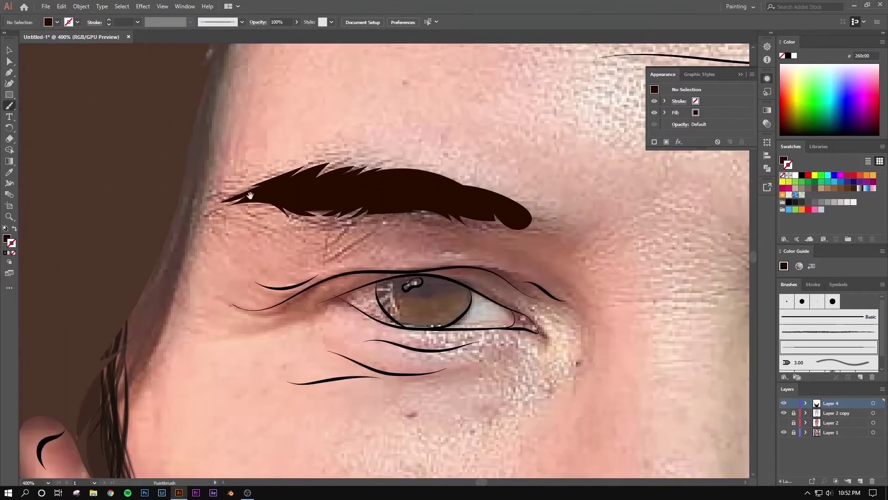
pyautogui.scroll(2, 286, 222)
pyautogui.moveTo(222, 245); pyautogui.dragTo(402, 172)
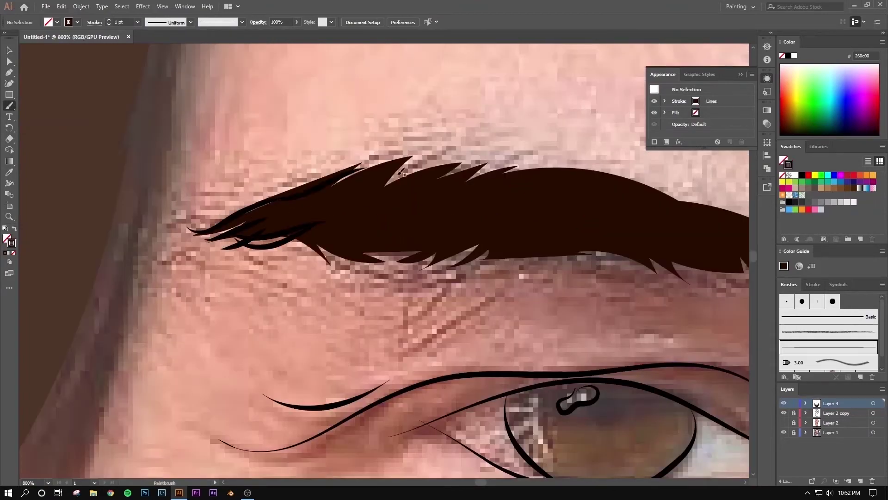
pyautogui.moveTo(587, 184); pyautogui.dragTo(389, 178)
pyautogui.moveTo(472, 160); pyautogui.dragTo(324, 171)
pyautogui.moveTo(318, 185); pyautogui.dragTo(254, 194)
pyautogui.moveTo(308, 199); pyautogui.dragTo(182, 217)
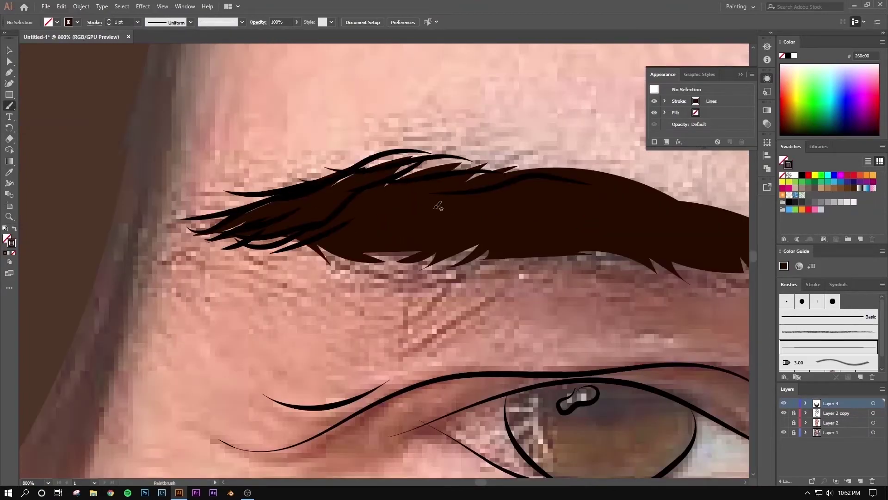
pyautogui.moveTo(297, 252)
pyautogui.mouseDown()
pyautogui.moveTo(419, 249)
pyautogui.moveTo(225, 208)
pyautogui.mouseUp()
pyautogui.moveTo(434, 199); pyautogui.dragTo(264, 241)
pyautogui.moveTo(402, 204); pyautogui.dragTo(339, 220)
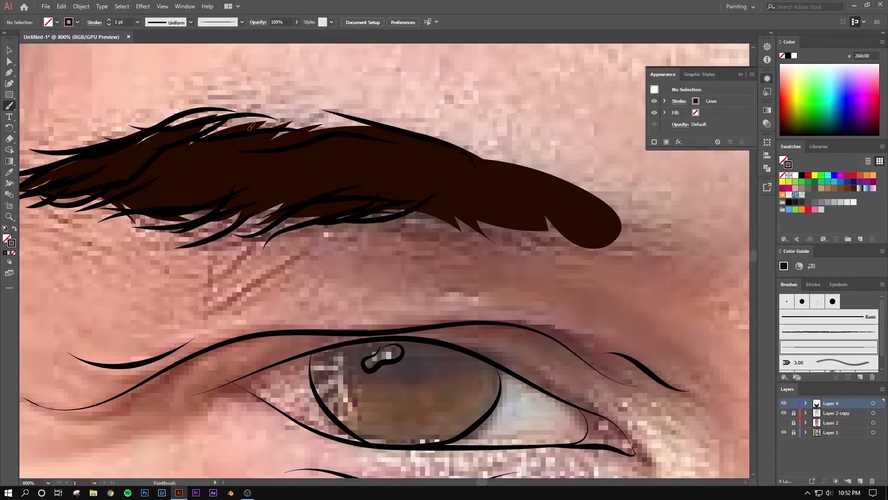
pyautogui.moveTo(472, 162); pyautogui.dragTo(324, 113)
pyautogui.moveTo(438, 138)
pyautogui.mouseDown()
pyautogui.moveTo(314, 112)
pyautogui.moveTo(243, 124)
pyautogui.mouseUp()
# - Paint more hair strokes across the brow's middle, right end and tail
pyautogui.moveTo(324, 185); pyautogui.dragTo(428, 241)
pyautogui.moveTo(587, 185); pyautogui.dragTo(444, 218)
pyautogui.moveTo(370, 218); pyautogui.dragTo(278, 225)
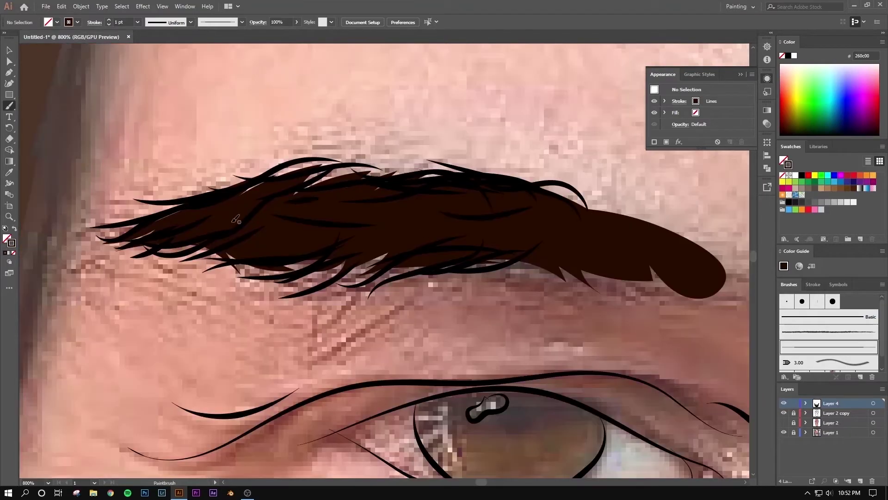
pyautogui.moveTo(488, 203); pyautogui.dragTo(316, 217)
pyautogui.moveTo(349, 204); pyautogui.dragTo(204, 221)
pyautogui.moveTo(451, 238); pyautogui.dragTo(291, 239)
pyautogui.moveTo(604, 208); pyautogui.dragTo(488, 231)
pyautogui.moveTo(611, 231); pyautogui.dragTo(597, 187)
pyautogui.moveTo(650, 218)
pyautogui.mouseDown()
pyautogui.moveTo(668, 199)
pyautogui.moveTo(610, 245)
pyautogui.moveTo(451, 193)
pyautogui.mouseUp()
pyautogui.moveTo(423, 238); pyautogui.dragTo(368, 261)
pyautogui.moveTo(379, 238); pyautogui.dragTo(338, 264)
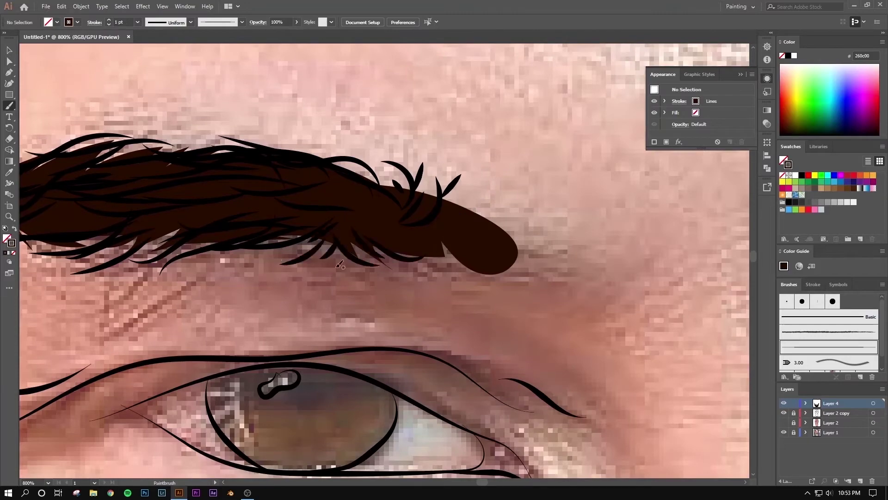
pyautogui.moveTo(493, 252)
pyautogui.mouseDown()
pyautogui.moveTo(511, 187)
pyautogui.moveTo(431, 180)
pyautogui.mouseUp()
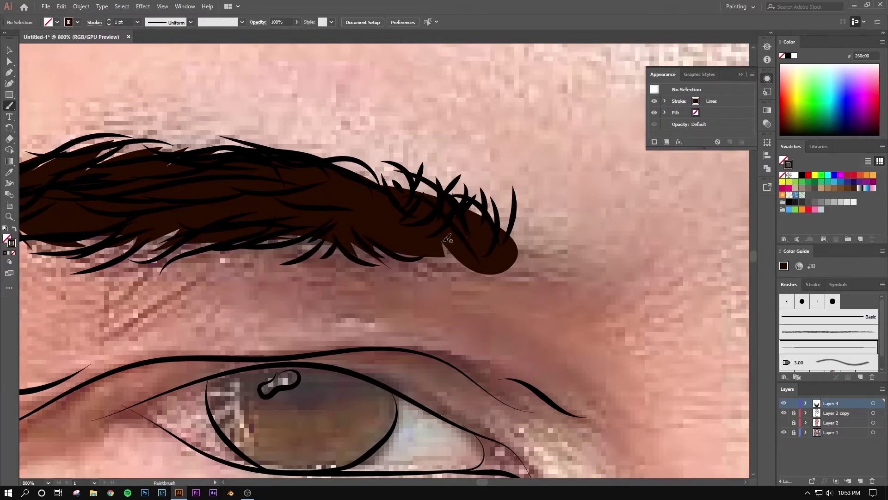
# - Alt-drag a copy of the finished eyebrow to the right brow and reflect it
pyautogui.hotkey('ctrl', '-')
pyautogui.press('v')
pyautogui.click(420, 202)
pyautogui.hotkey('ctrl', '-')
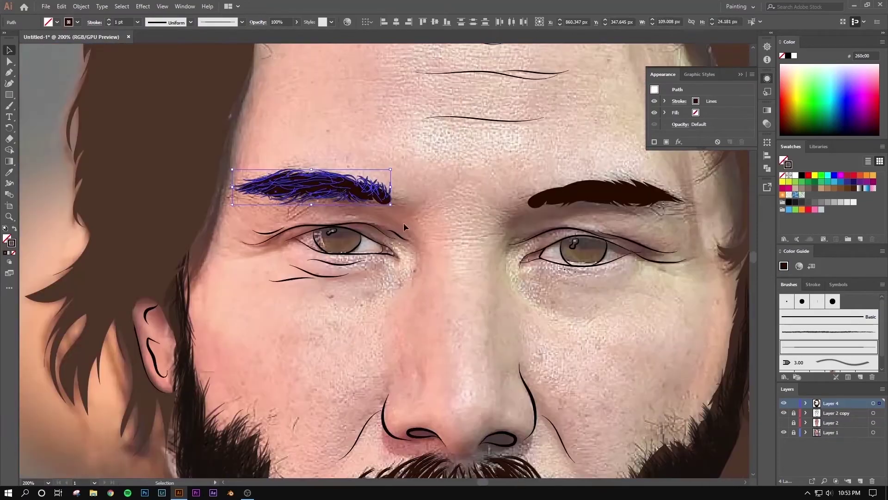
pyautogui.moveTo(361, 187); pyautogui.dragTo(651, 194)
pyautogui.rightClick(632, 197)
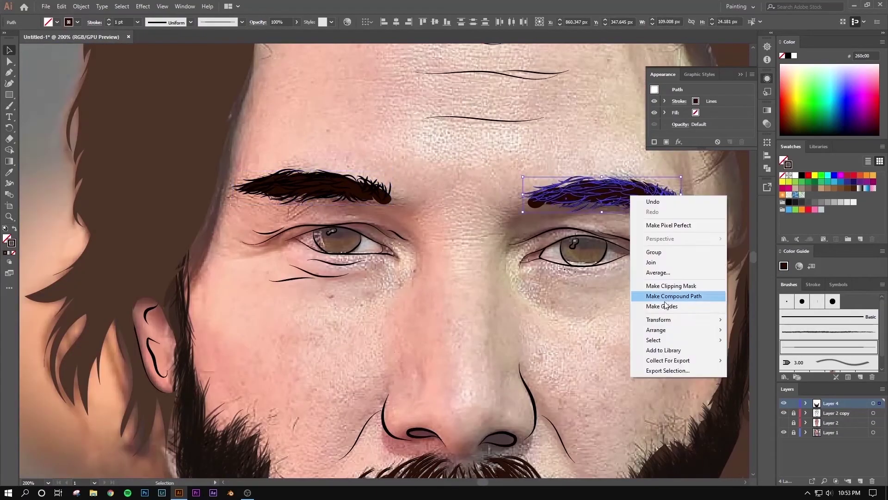
pyautogui.click(749, 353)
pyautogui.press('Return')
pyautogui.hotkey('ctrl', '+')
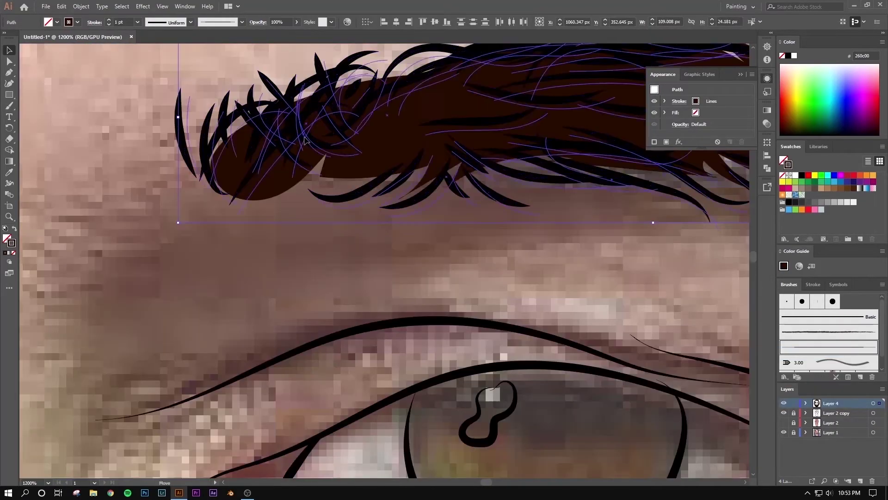
pyautogui.hotkey('ctrl', '+')
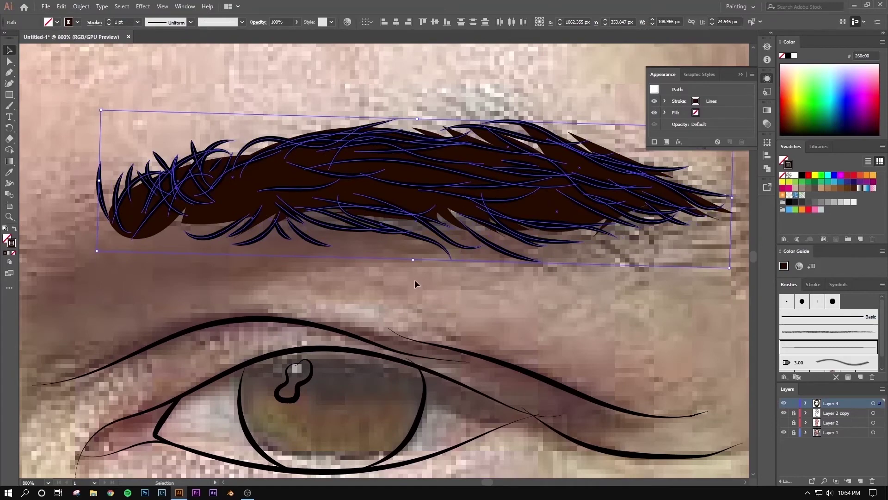
# - Select both eyebrows and group them with Ctrl+G
pyautogui.click(415, 279)
pyautogui.hotkey('ctrl', '-')
pyautogui.hotkey('ctrl', '-')
pyautogui.click(544, 273)
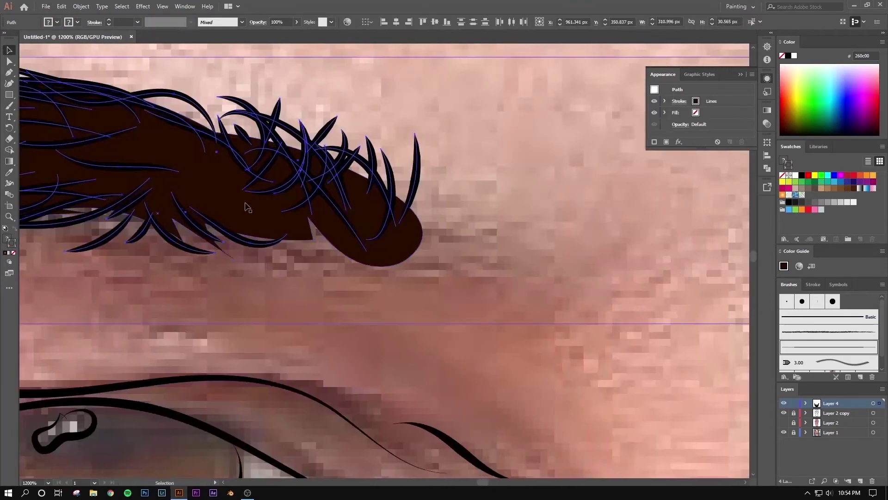
pyautogui.hotkey('ctrl', 'g')
pyautogui.hotkey('ctrl', '-')
pyautogui.click(654, 141)
# - Give the eyebrow group a dark brown stroke
pyautogui.click(704, 101)
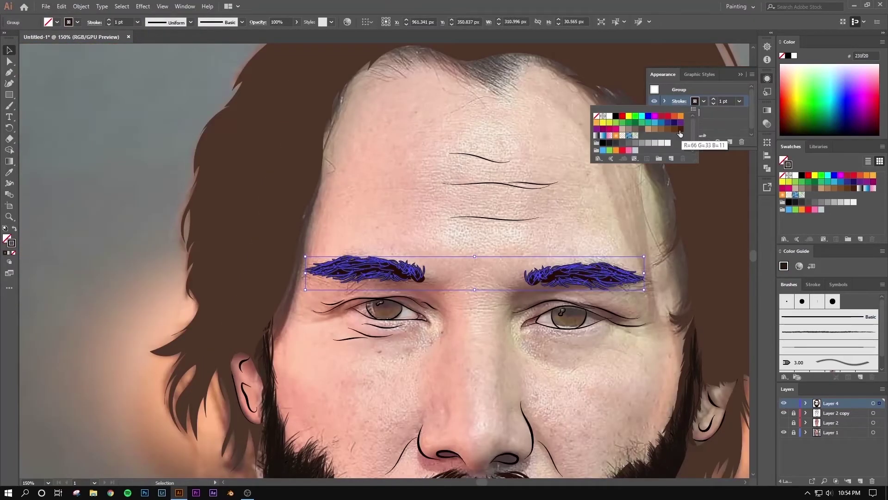
pyautogui.click(680, 135)
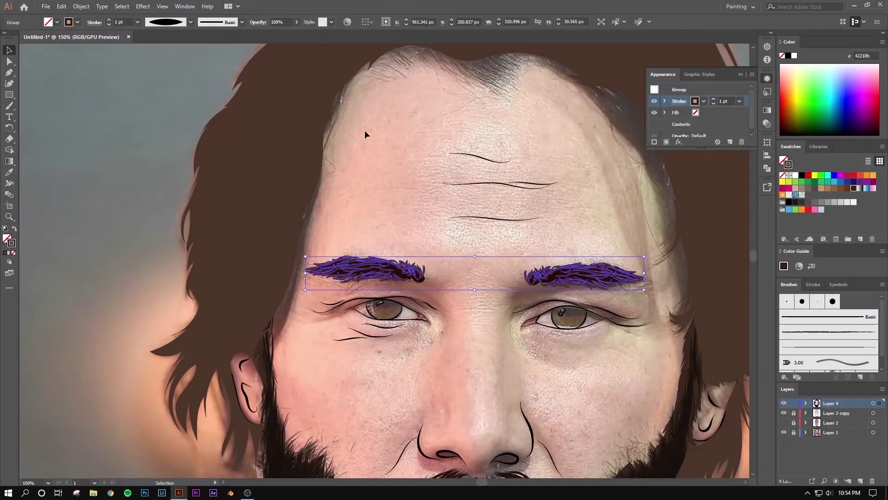
pyautogui.click(286, 53)
pyautogui.hotkey('ctrl', '+')
pyautogui.hotkey('ctrl', '+')
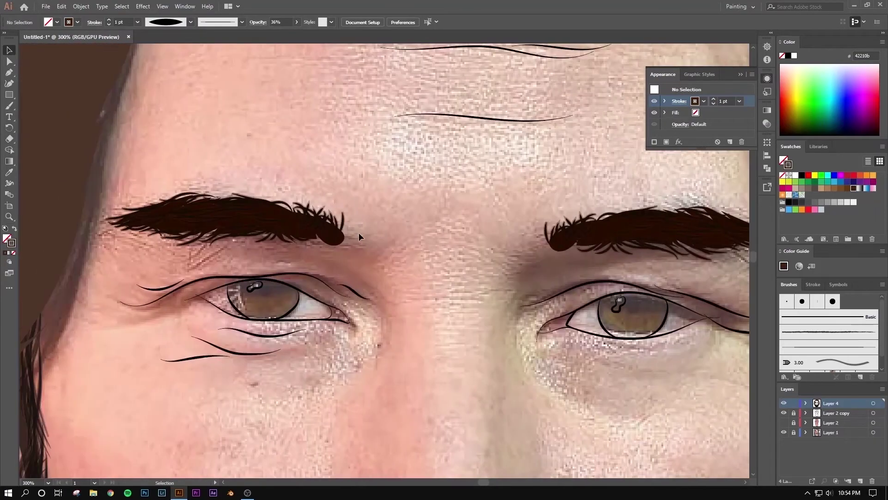
pyautogui.click(301, 224)
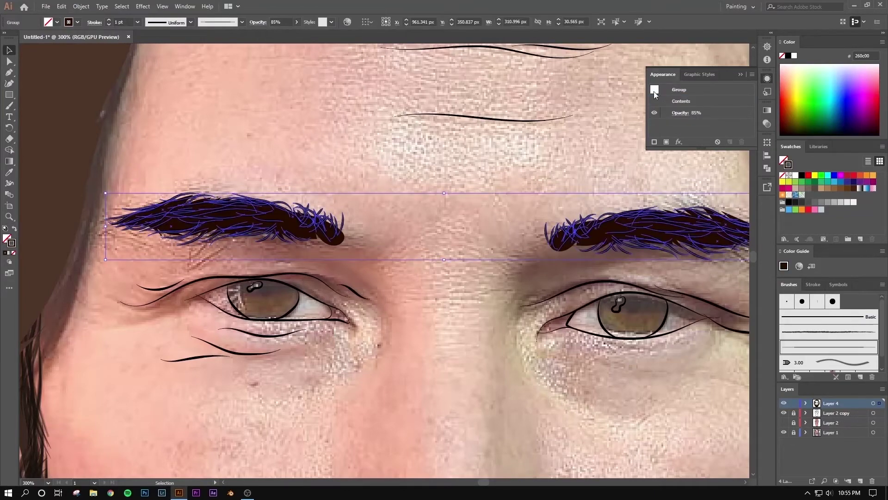
# - Eyedrop the brow's dark brown onto the hairs and swap fill and stroke
pyautogui.click(666, 142)
pyautogui.hotkey('ctrl', '+')
pyautogui.hotkey('ctrl', '+')
pyautogui.hotkey('ctrl', '+')
pyautogui.click(695, 101)
pyautogui.click(599, 124)
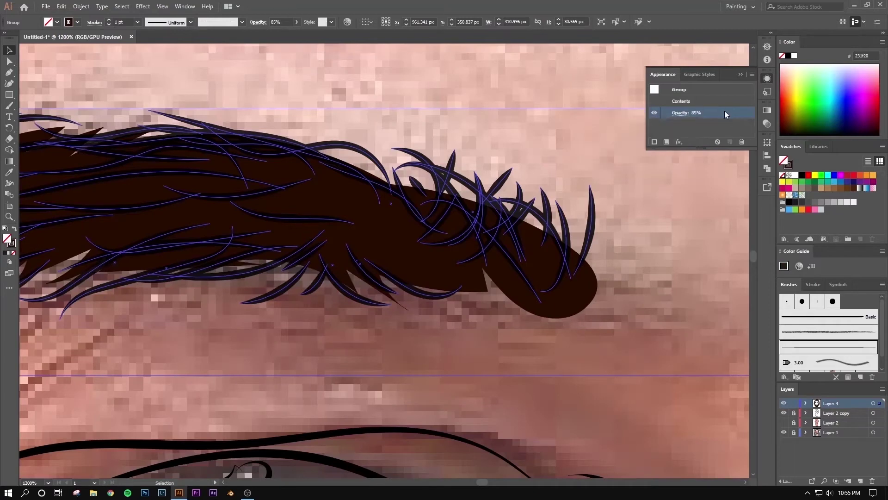
pyautogui.click(665, 101)
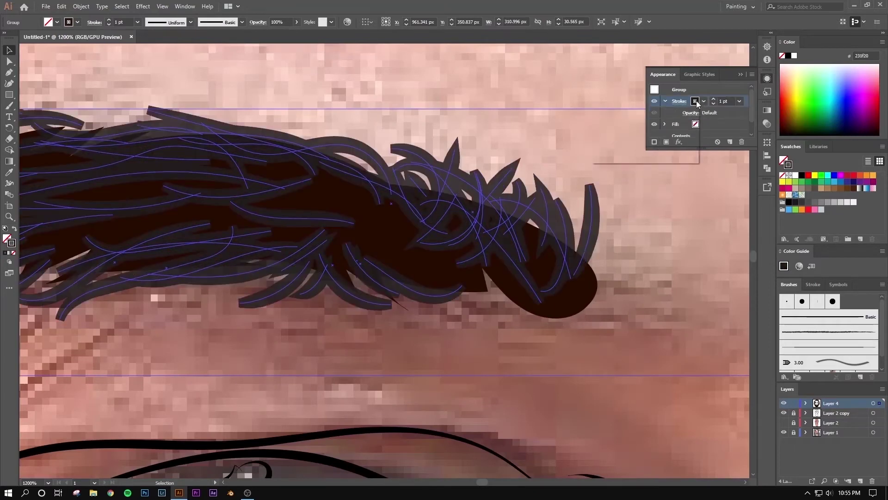
pyautogui.click(703, 101)
pyautogui.press('i')
pyautogui.press('Escape')
pyautogui.click(109, 190)
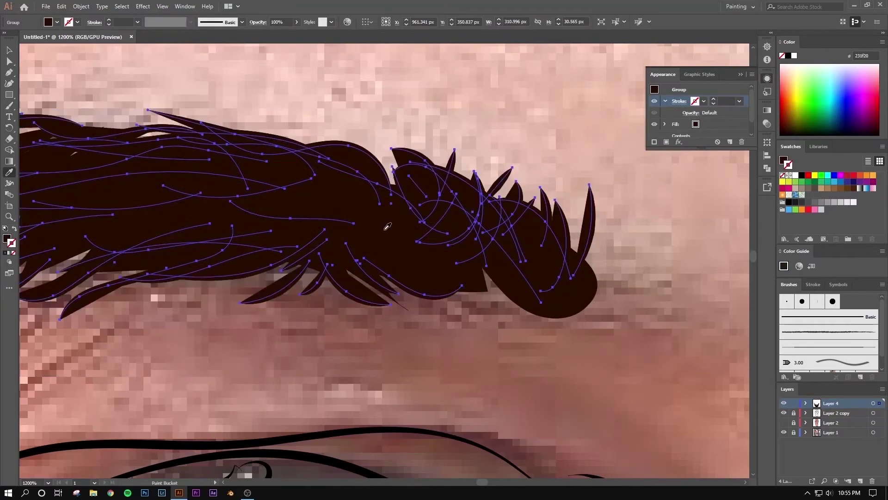
pyautogui.hotkey('shift', 'x')
# - Give the hair strokes a tapered width profile, 0.75 pt weight and 72% opacity
pyautogui.click(191, 22)
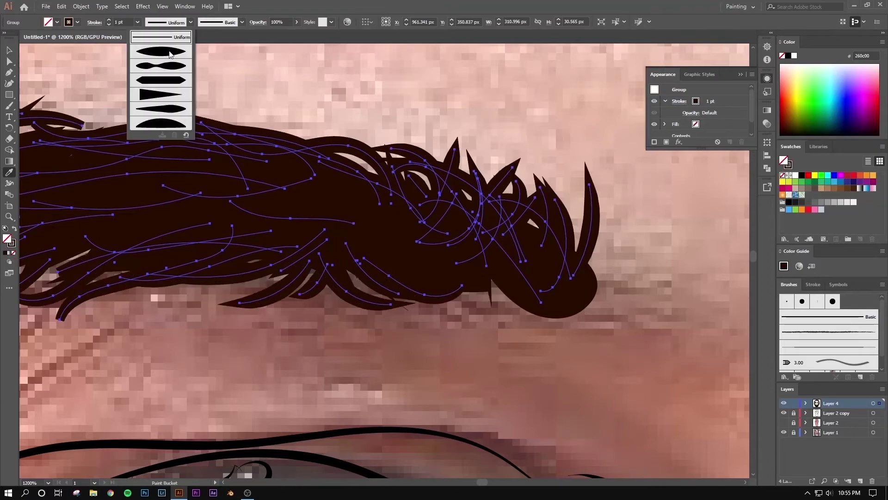
pyautogui.click(178, 49)
pyautogui.click(138, 22)
pyautogui.click(152, 51)
pyautogui.click(297, 22)
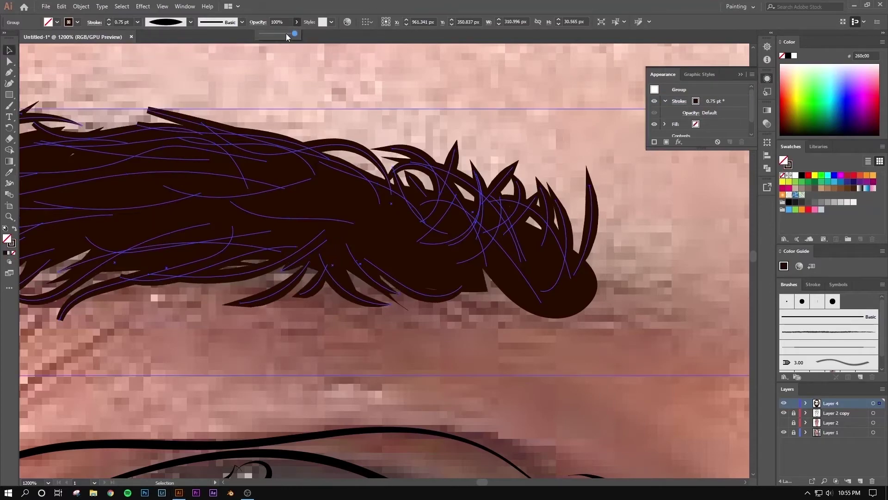
pyautogui.moveTo(286, 33); pyautogui.dragTo(284, 35)
# - Reselect the eyebrow group and inspect the hair tips close up
pyautogui.hotkey('ctrl', 'shift', 'a')
pyautogui.hotkey('ctrl', '-')
pyautogui.hotkey('ctrl', '-')
pyautogui.hotkey('ctrl', '-')
pyautogui.scroll(-2, 346, 178)
pyautogui.click(322, 176)
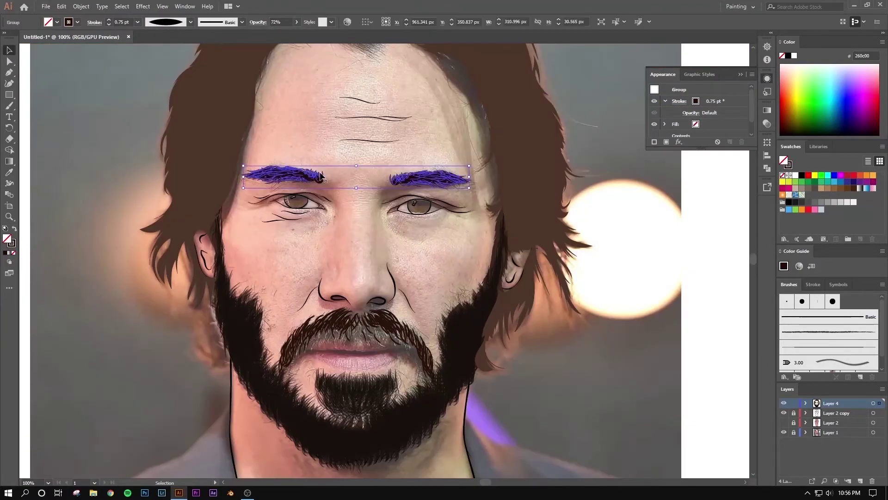
pyautogui.scroll(10, 287, 154)
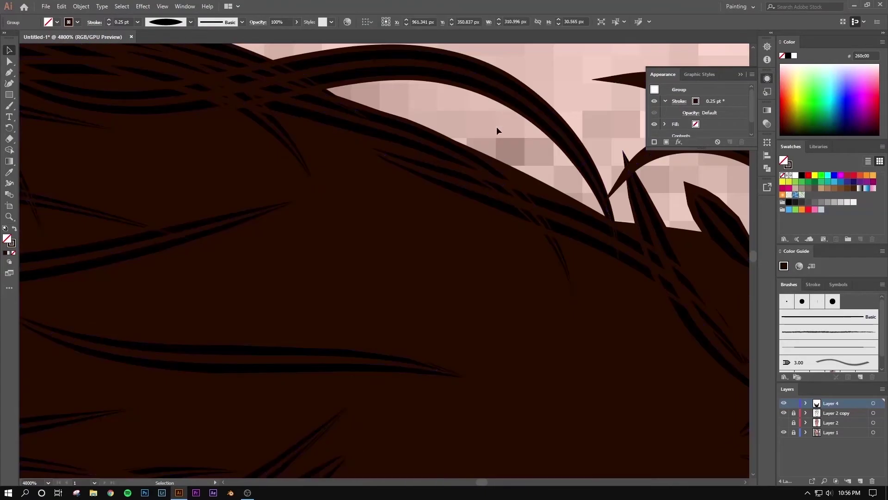
pyautogui.moveTo(497, 130); pyautogui.dragTo(364, 265)
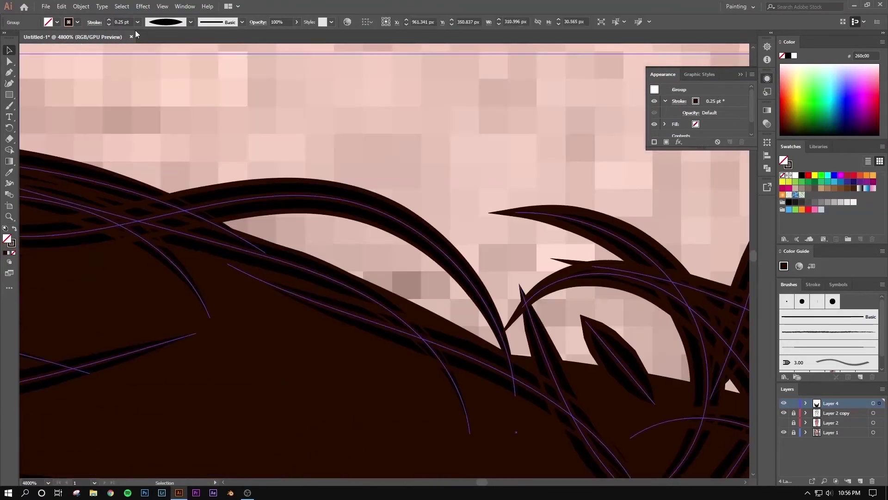
pyautogui.click(109, 20)
pyautogui.click(109, 20)
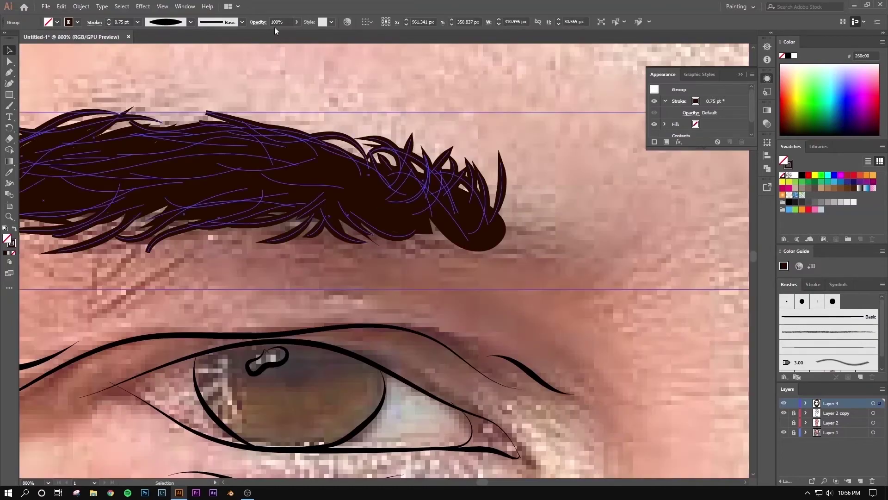
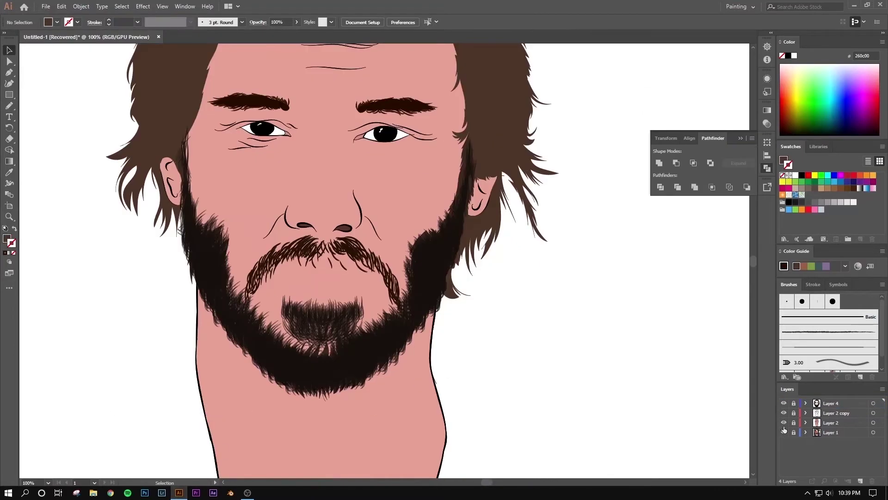
# - Show the reference photo, zoom in on the mouth, and add a new Lips layer
pyautogui.click(784, 433)
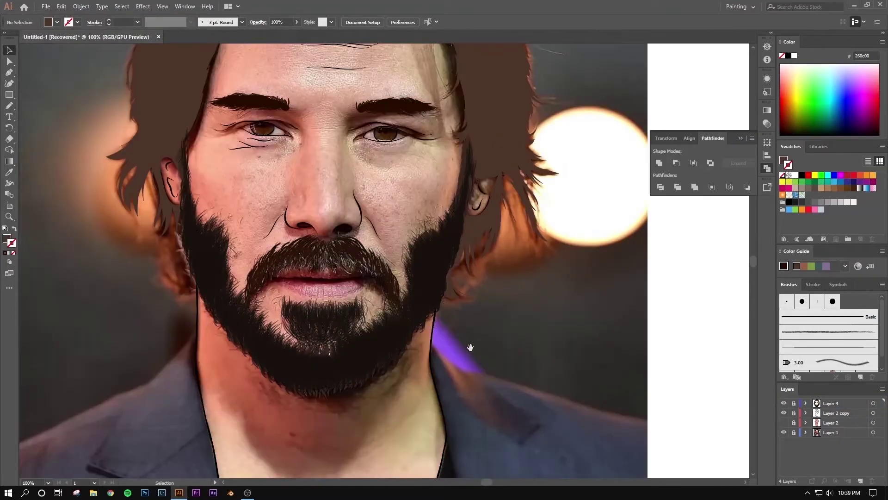
pyautogui.moveTo(485, 333); pyautogui.dragTo(504, 329)
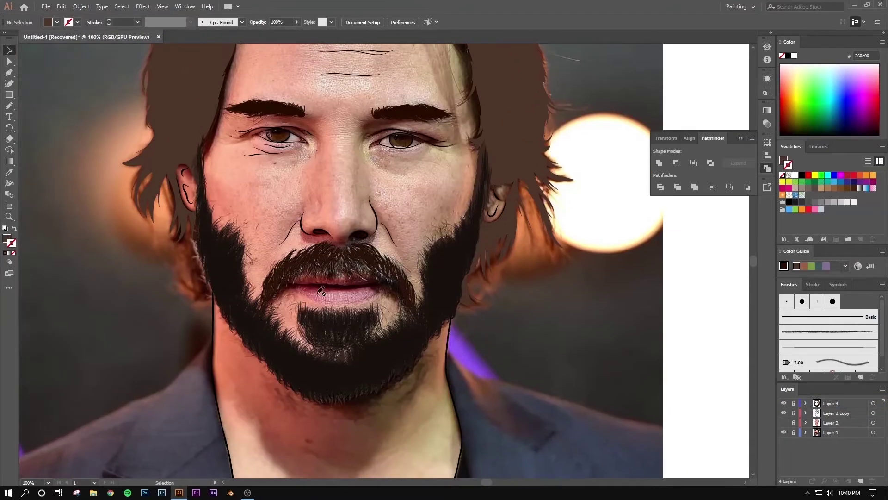
pyautogui.scroll(5, 321, 290)
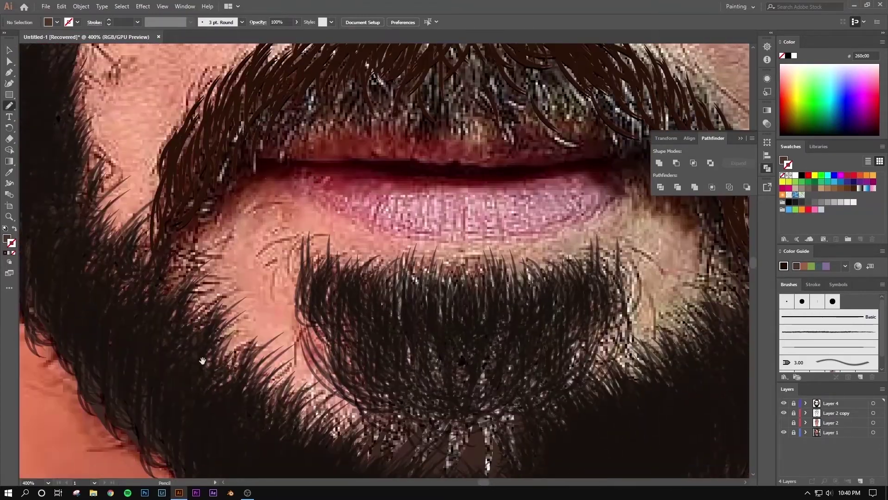
pyautogui.moveTo(203, 361); pyautogui.dragTo(157, 355)
pyautogui.hotkey('ctrl', 'l')
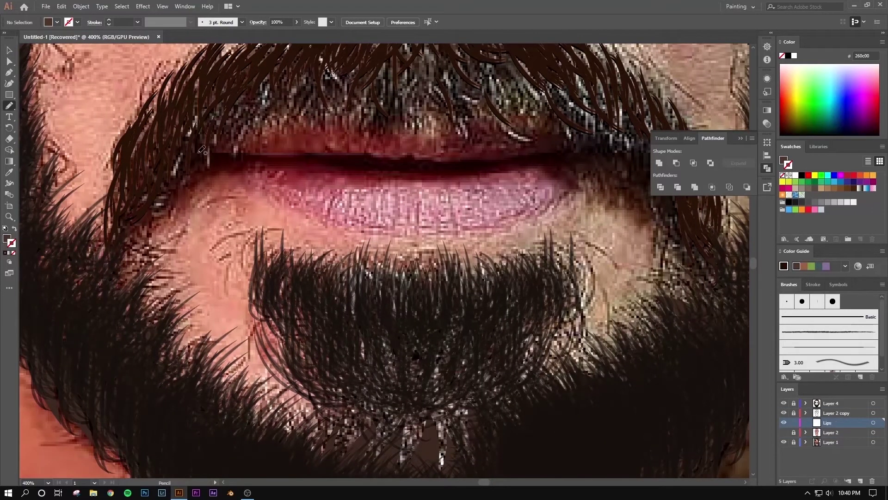
# - Paintbrush a dark line between the lips and a curve under the lower lip
pyautogui.click(9, 106)
pyautogui.click(37, 105)
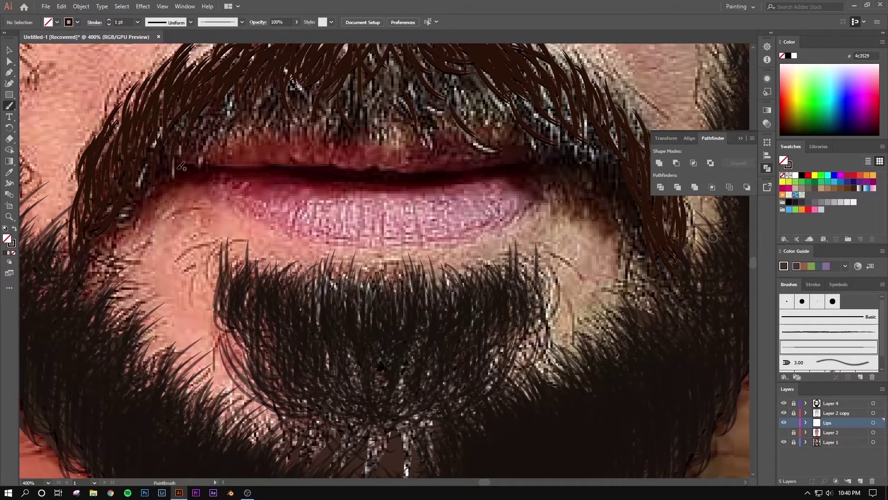
pyautogui.moveTo(422, 167); pyautogui.dragTo(481, 171)
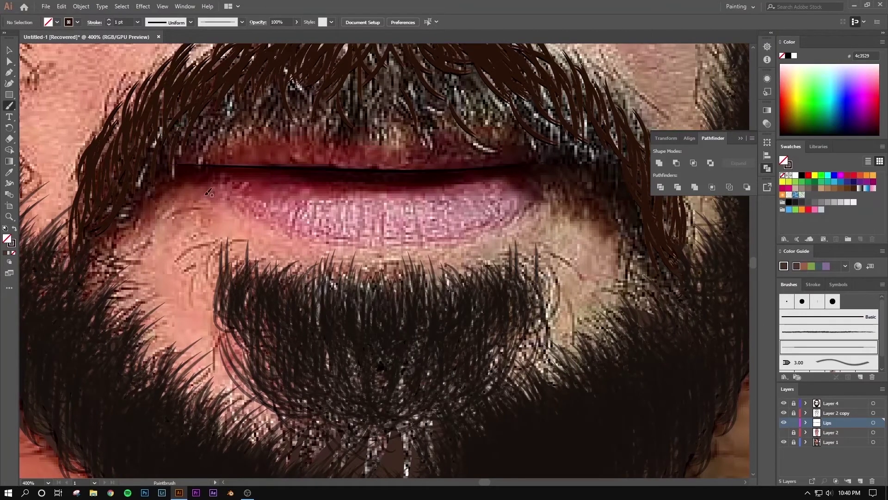
pyautogui.moveTo(299, 240); pyautogui.dragTo(490, 230)
pyautogui.hotkey('ctrl', '-')
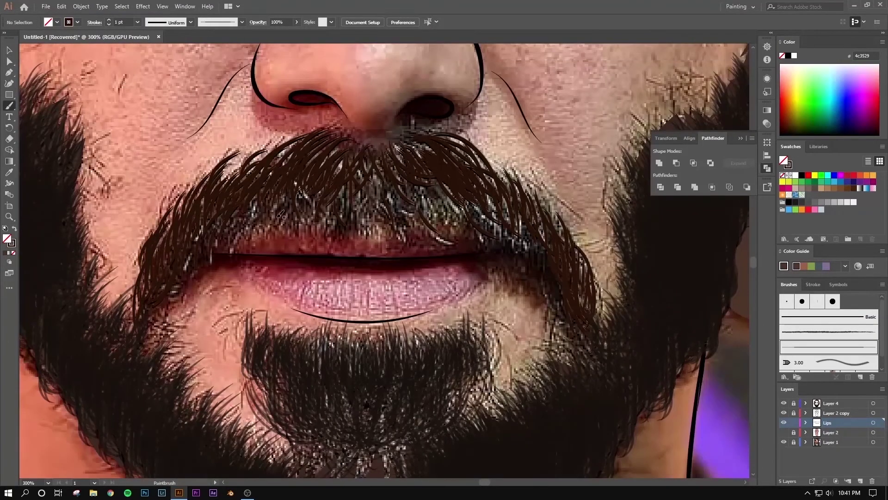
pyautogui.press('n')
pyautogui.hotkey('ctrl', '+')
# - Pencil the lower-lip outline and fill it with pink sampled from the photo
pyautogui.moveTo(162, 215); pyautogui.dragTo(247, 258)
pyautogui.moveTo(535, 247); pyautogui.dragTo(537, 247)
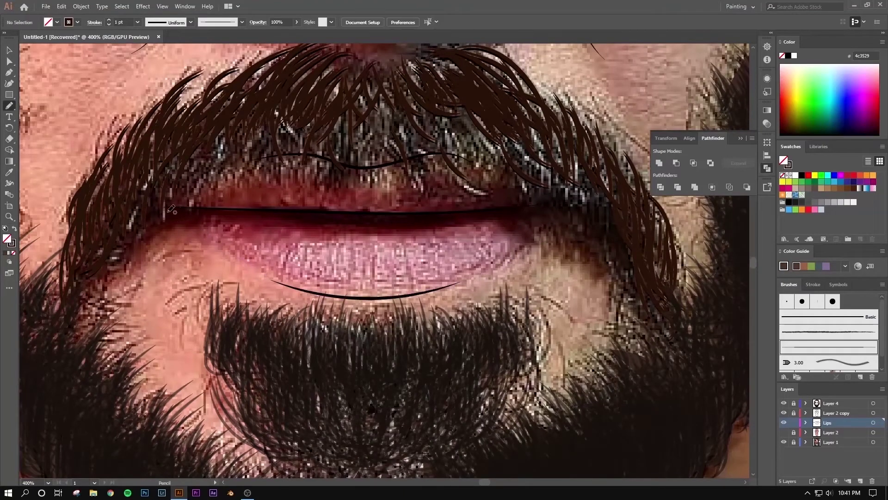
pyautogui.moveTo(509, 218); pyautogui.dragTo(192, 225)
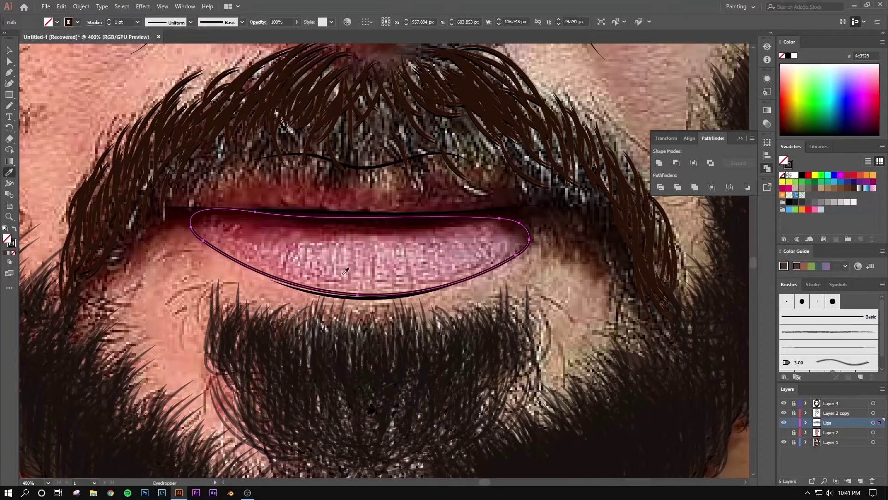
pyautogui.click(345, 271)
pyautogui.hotkey('ctrl', 'shift', 'a')
pyautogui.press('n')
# - Trace the gap between the lips as a shape filled with a dark sampled colour
pyautogui.click(806, 423)
pyautogui.click(783, 414)
pyautogui.hotkey('ctrl', '+')
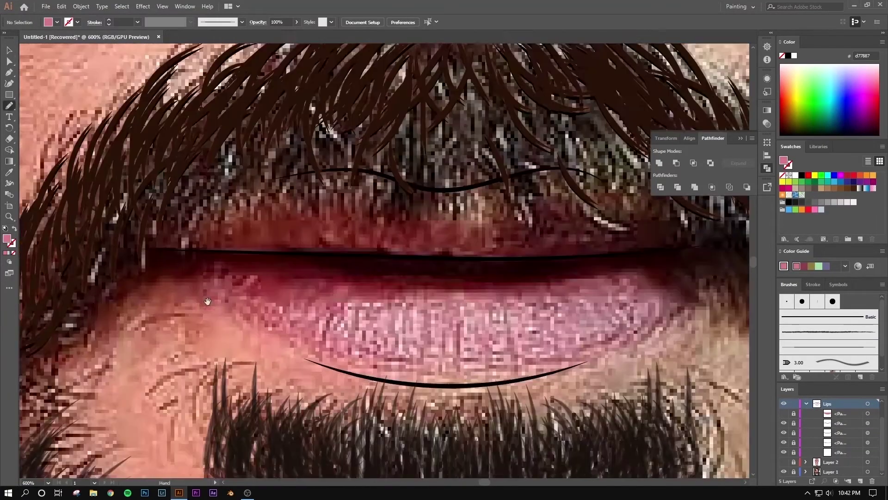
pyautogui.moveTo(207, 301); pyautogui.dragTo(205, 309)
pyautogui.moveTo(174, 257); pyautogui.dragTo(192, 277)
pyautogui.moveTo(406, 264); pyautogui.dragTo(138, 266)
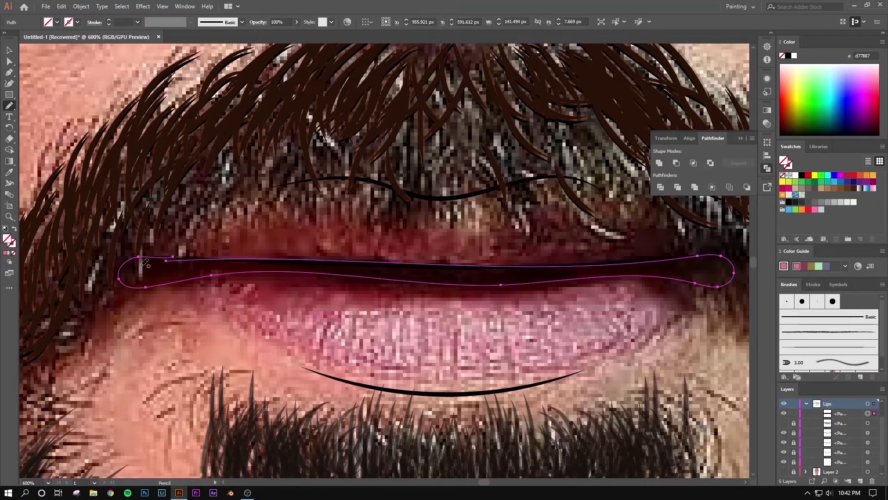
pyautogui.scroll(-3, 406, 264)
pyautogui.click(784, 413)
pyautogui.press('v')
# - Outline the upper-lip shape, then zoom out to check the whole face
pyautogui.scroll(1, 370, 260)
pyautogui.press('n')
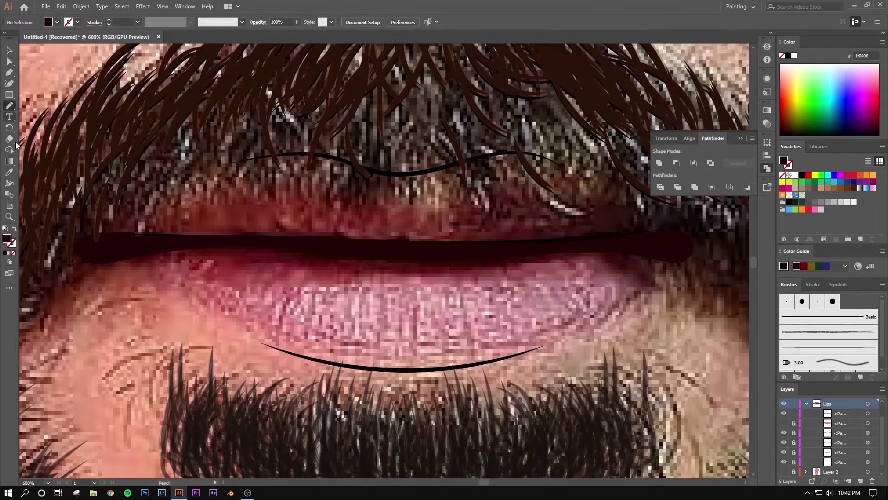
pyautogui.moveTo(388, 191); pyautogui.dragTo(139, 244)
pyautogui.rightClick(347, 225)
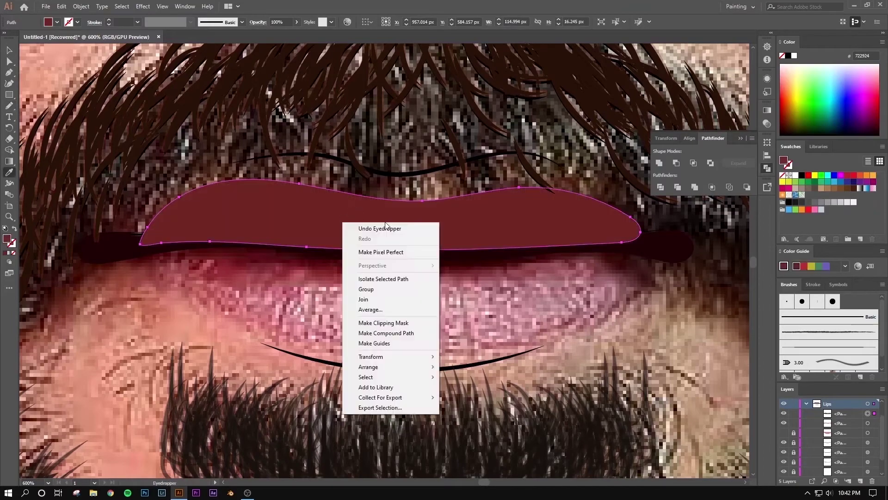
pyautogui.press('v')
pyautogui.hotkey('ctrl', '-')
pyautogui.hotkey('ctrl', '-')
pyautogui.hotkey('ctrl', '-')
pyautogui.hotkey('ctrl', '-')
pyautogui.hotkey('ctrl', '-')
pyautogui.hotkey('ctrl', '-')
pyautogui.click(807, 403)
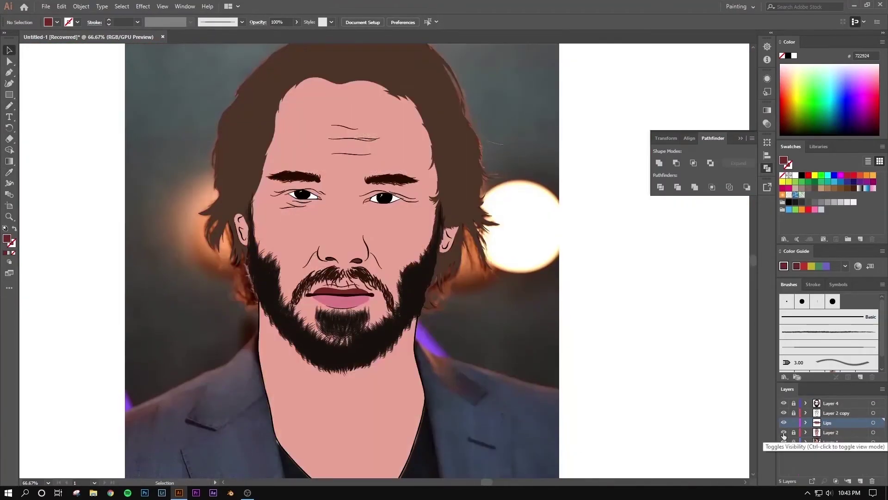
# - Toggle the reference photo to judge the lips and select a lip shape
pyautogui.click(783, 442)
pyautogui.scroll(7, 338, 313)
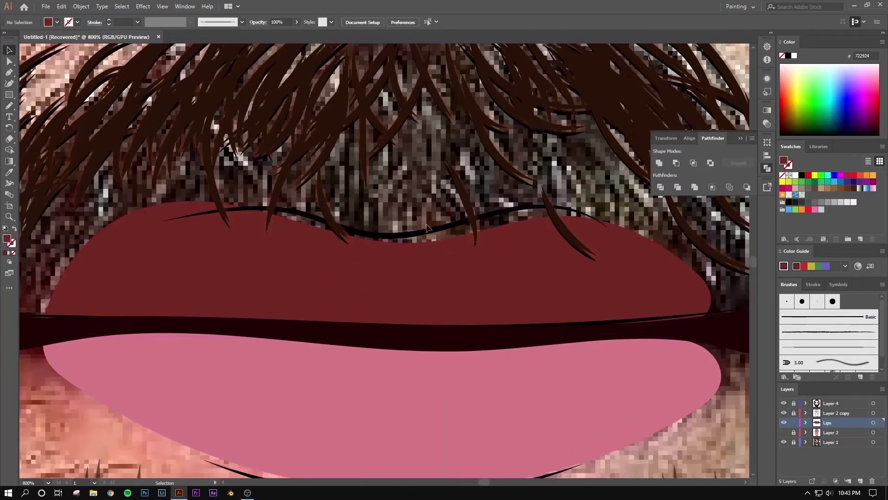
pyautogui.click(806, 422)
pyautogui.click(867, 422)
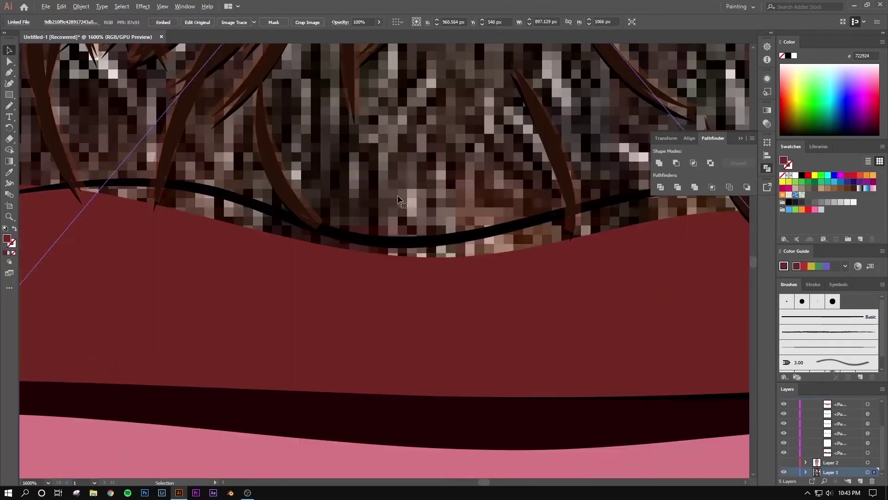
pyautogui.scroll(-5, 719, 426)
pyautogui.scroll(4, 321, 313)
# - Redraw the top edge of the upper lip with the Pencil
pyautogui.press('n')
pyautogui.moveTo(21, 175); pyautogui.dragTo(558, 295)
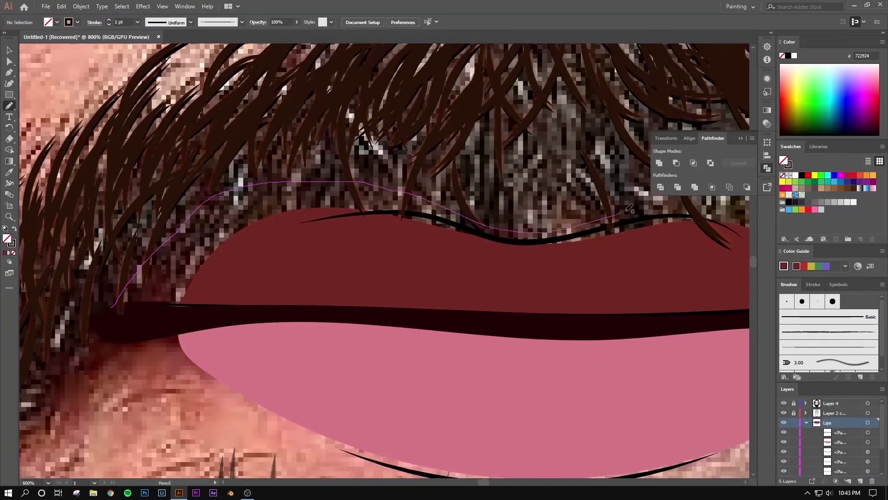
pyautogui.scroll(-4, 558, 294)
pyautogui.hotkey('ctrl', 'shift', 'a')
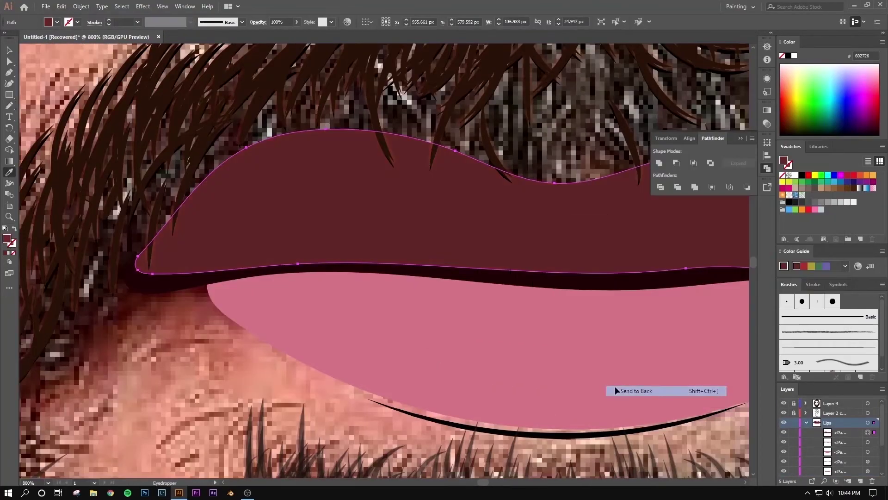
pyautogui.scroll(4, 111, 192)
# - Draw a dark shape at the lower-lip corner and send it behind the pink lip
pyautogui.moveTo(112, 192); pyautogui.dragTo(260, 291)
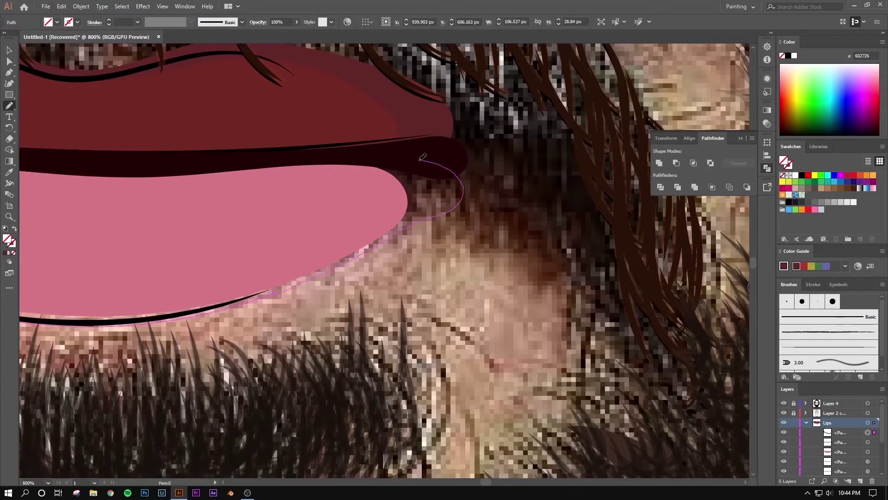
pyautogui.scroll(-4, 422, 157)
pyautogui.rightClick(352, 122)
pyautogui.click(462, 308)
pyautogui.scroll(4, 346, 141)
pyautogui.hotkey('ctrl', 'shift', 'a')
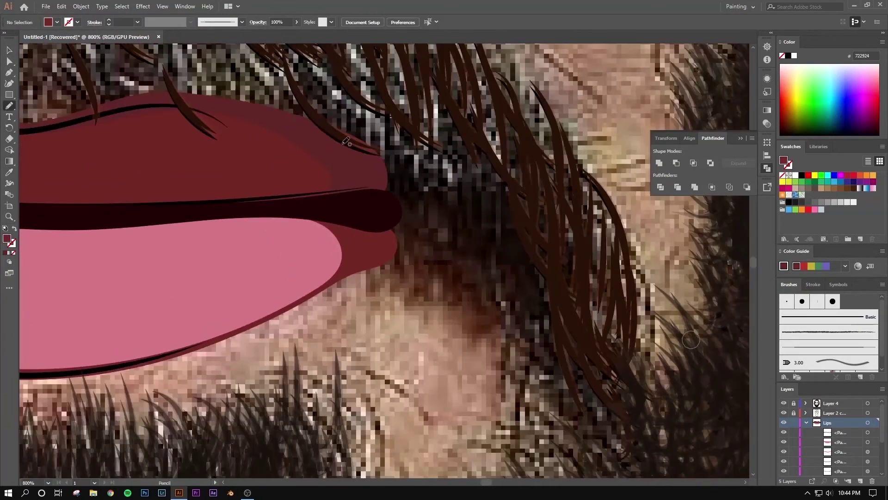
# - Draw another mouth-corner shape and fill it with the sampled lip red
pyautogui.moveTo(318, 125); pyautogui.dragTo(520, 370)
pyautogui.rightClick(406, 207)
pyautogui.hscroll(-5, 384, 259)
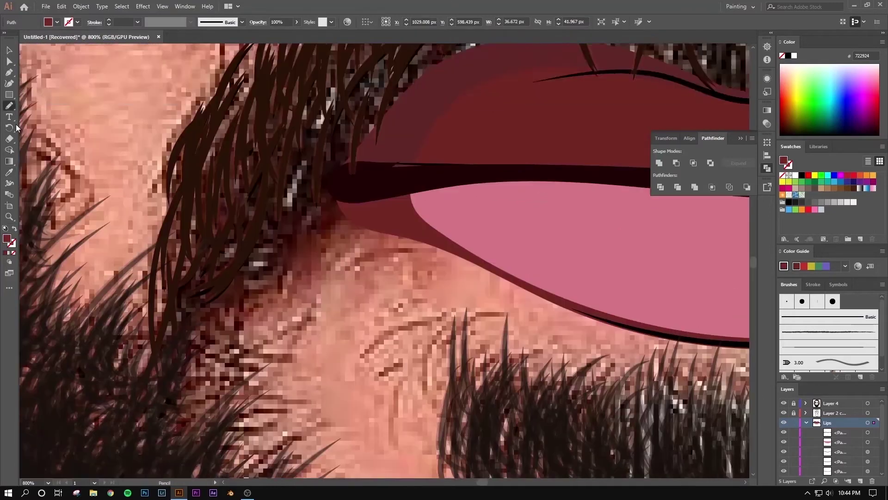
pyautogui.press('i')
pyautogui.click(418, 157)
pyautogui.scroll(-3, 418, 157)
pyautogui.hotkey('ctrl', 'shift', 'a')
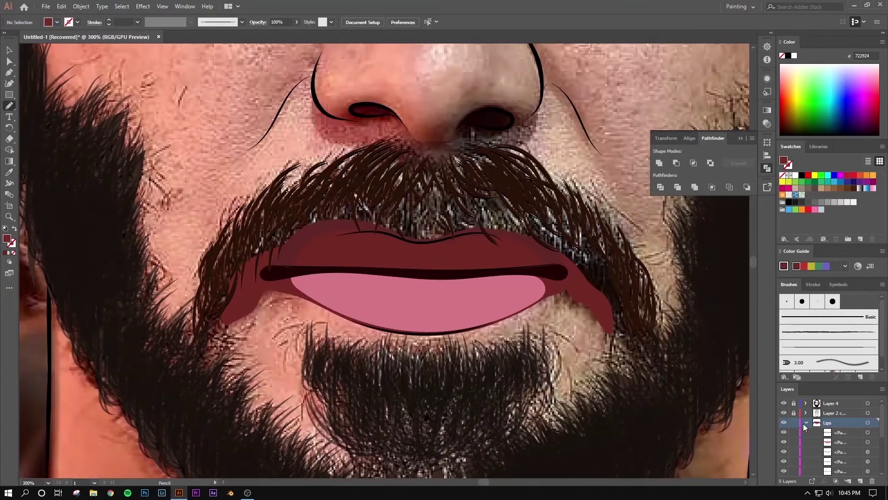
pyautogui.press('n')
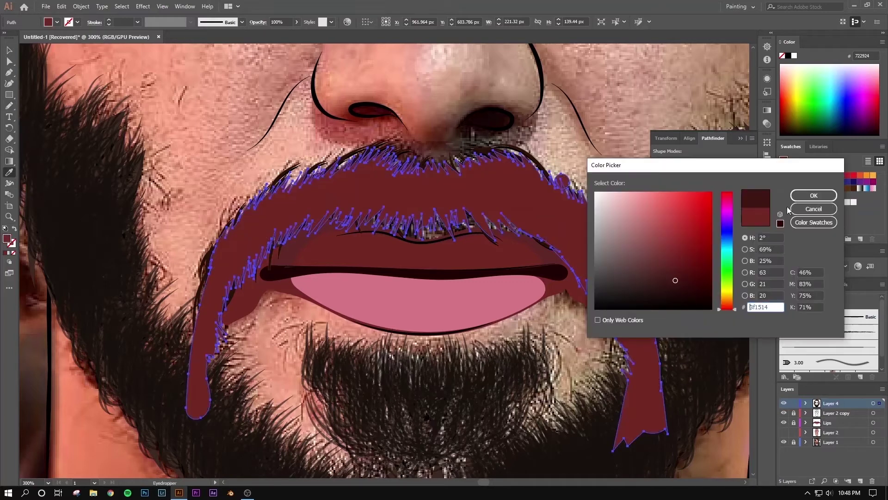
# - Unlock and select the moustache strand group, then deselect and fit the artboard in view
pyautogui.click(794, 413)
pyautogui.click(868, 413)
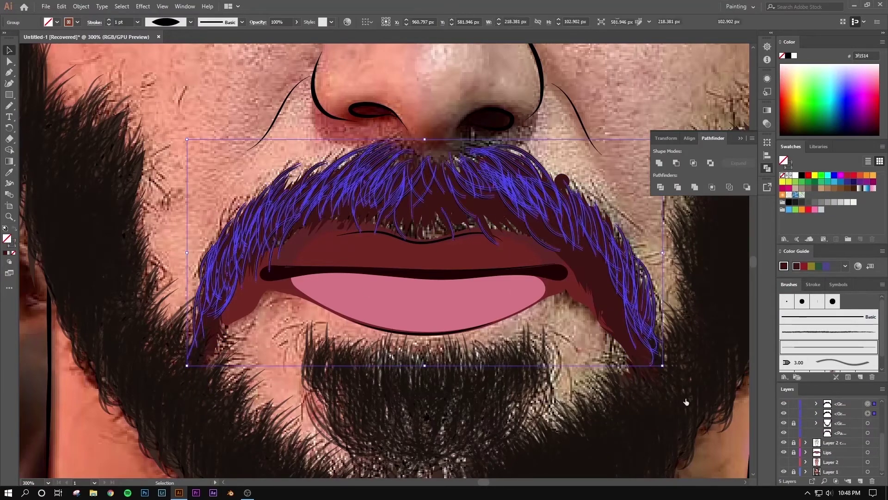
pyautogui.click(242, 88)
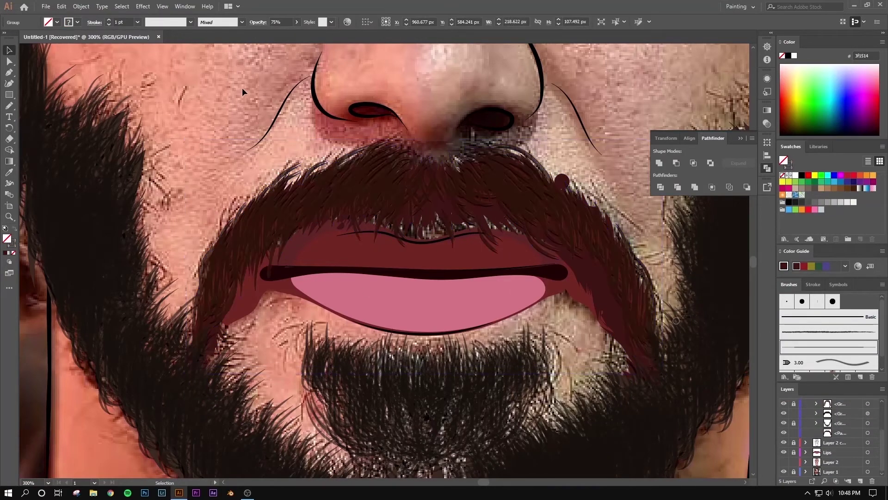
pyautogui.hotkey('ctrl', '0')
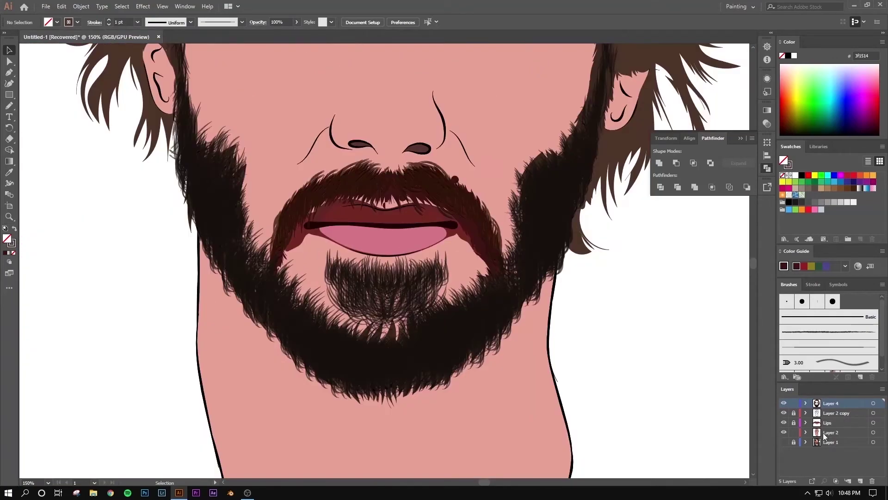
# - Unlock the Layer 2 copy and Lips layers and zoom in on the lips
pyautogui.click(794, 422)
pyautogui.click(794, 413)
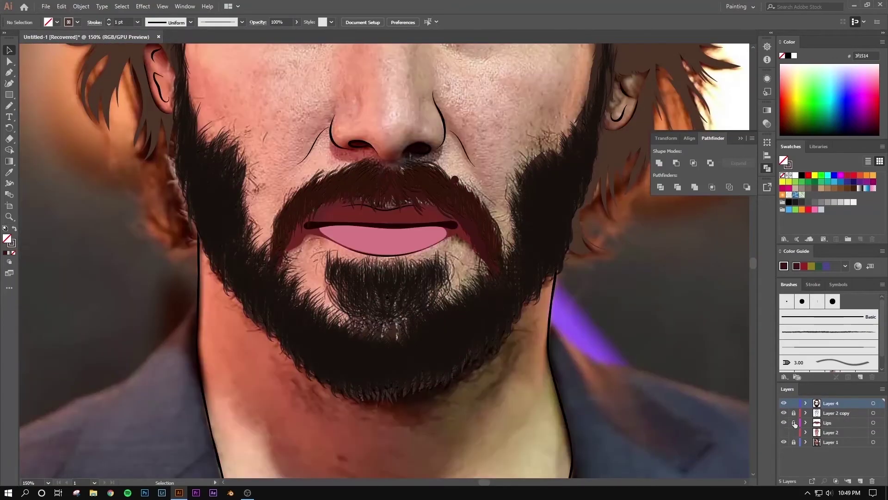
pyautogui.hotkey('ctrl', '+')
pyautogui.hotkey('ctrl', '+')
pyautogui.hotkey('ctrl', '+')
pyautogui.hotkey('ctrl', 'shift', 'a')
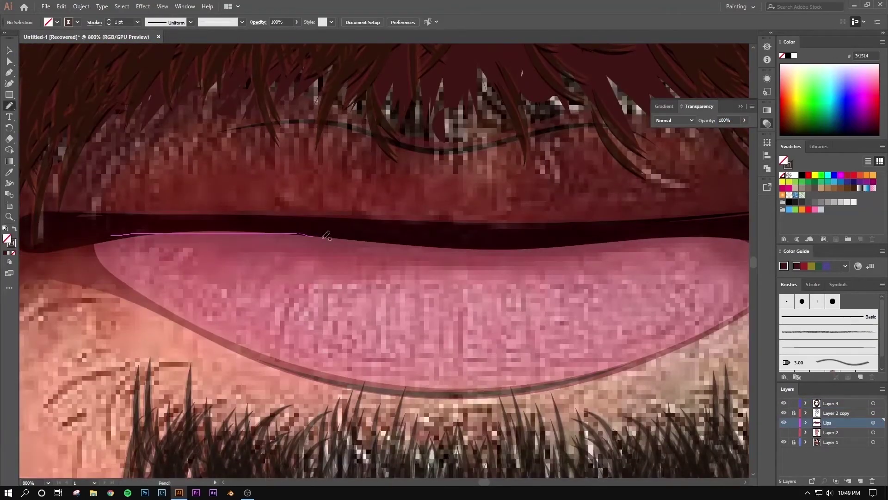
# - Pencil a new dark mouth-line shape along the upper lip
pyautogui.moveTo(532, 234); pyautogui.dragTo(527, 234)
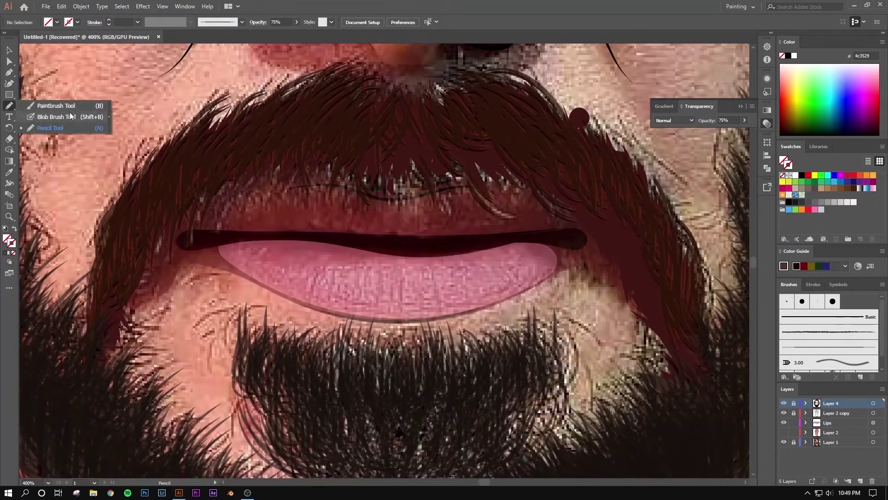
pyautogui.hotkey('ctrl', '+')
pyautogui.moveTo(212, 208); pyautogui.dragTo(432, 201)
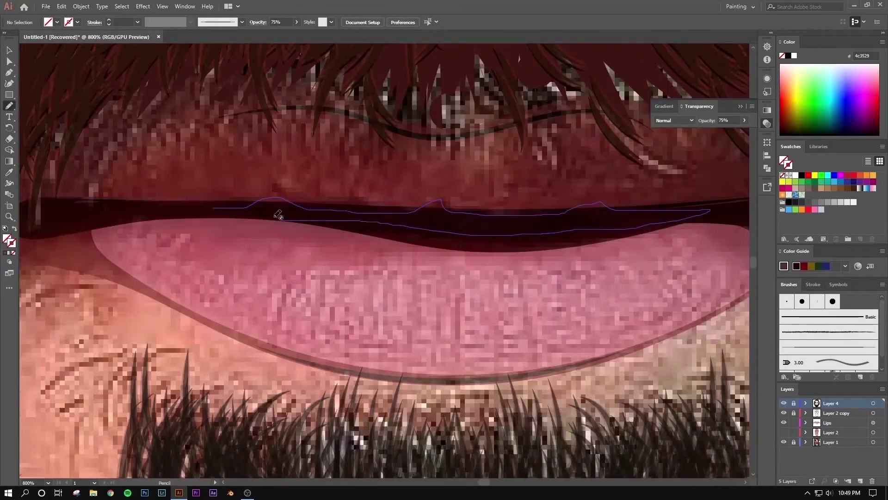
pyautogui.moveTo(263, 212); pyautogui.dragTo(261, 213)
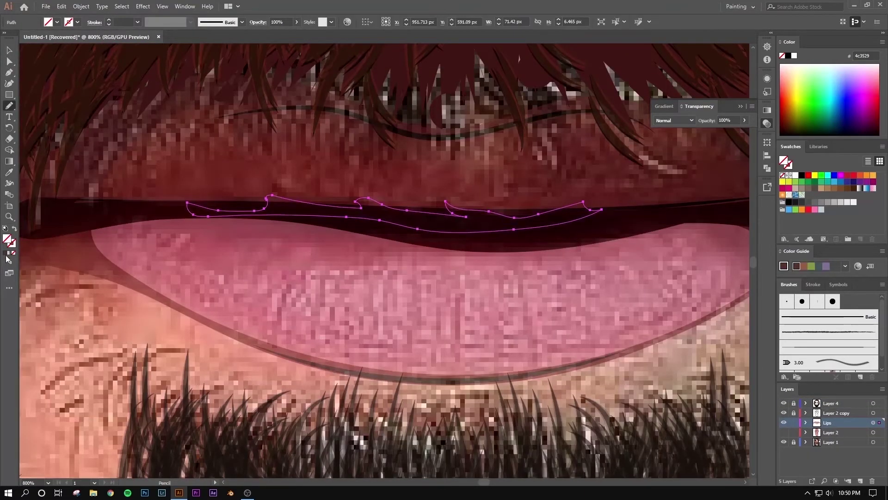
pyautogui.hotkey('ctrl', '-')
pyautogui.hotkey('ctrl', '+')
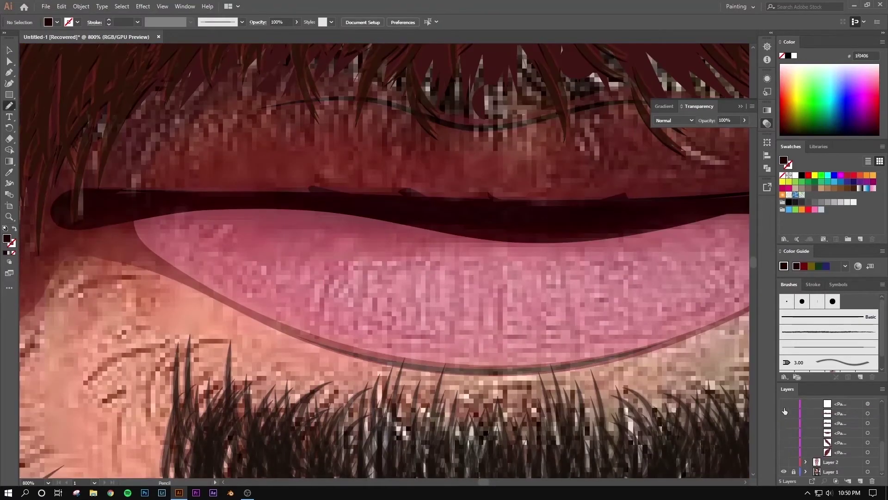
# - Draw the upper-lip shape around the mouth line and send it to the back
pyautogui.click(784, 409)
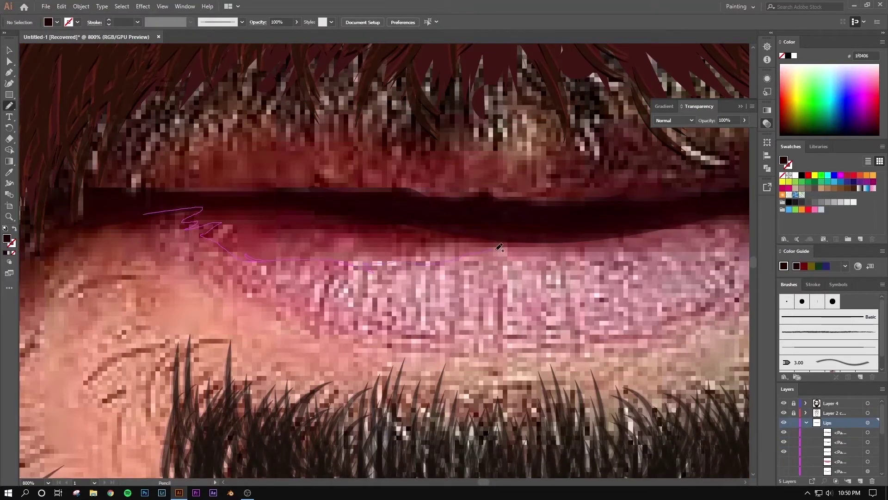
pyautogui.moveTo(319, 144); pyautogui.dragTo(141, 214)
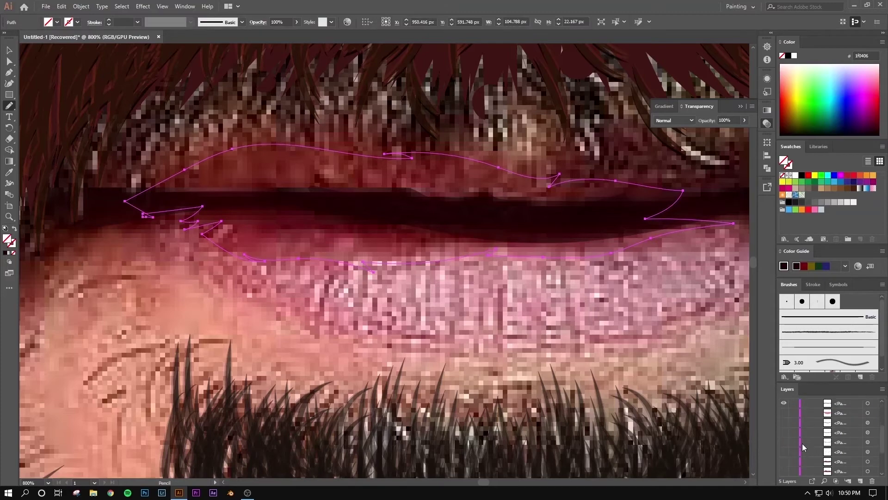
pyautogui.click(784, 451)
pyautogui.rightClick(381, 204)
pyautogui.click(512, 381)
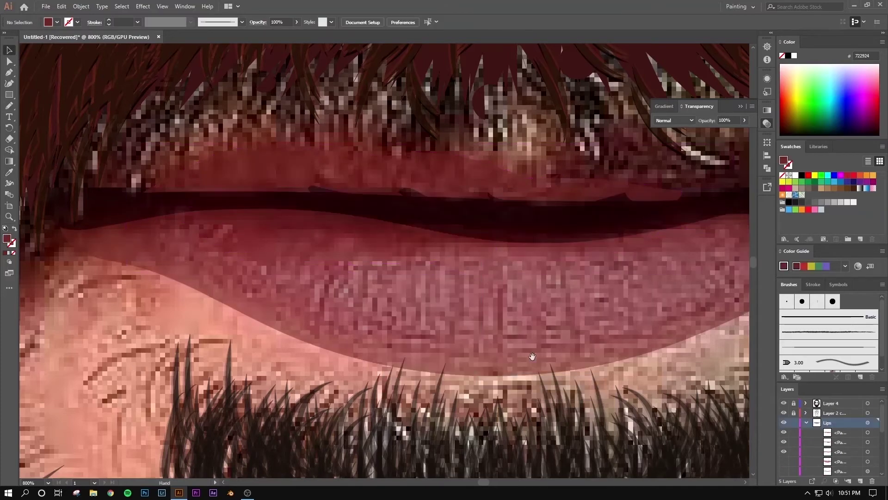
# - Redraw the upper-lip outline, send it to the back, and compare against the photo
pyautogui.scroll(2, 139, 241)
pyautogui.moveTo(108, 259); pyautogui.dragTo(139, 238)
pyautogui.hotkey('ctrl', '-')
pyautogui.hotkey('ctrl', '-')
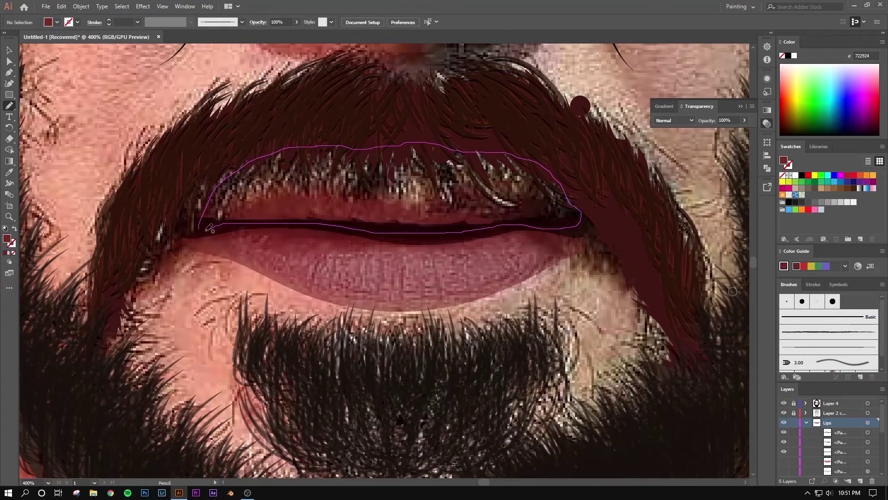
pyautogui.rightClick(377, 218)
pyautogui.click(509, 402)
pyautogui.click(784, 403)
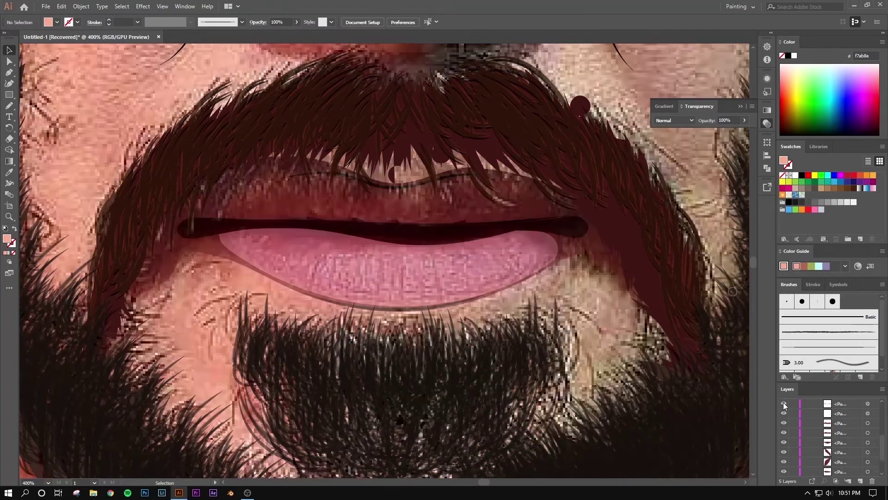
# - Inspect the lip shapes and select the wavy upper-lip shading path
pyautogui.click(254, 203)
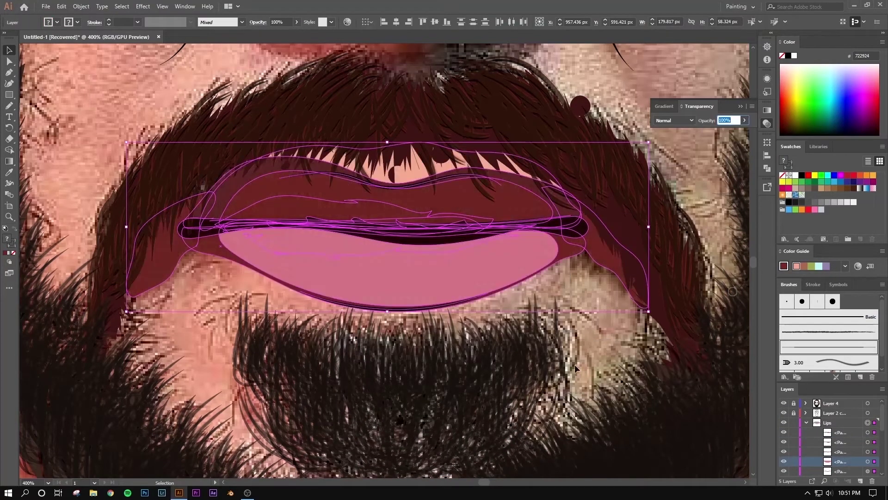
pyautogui.hotkey('ctrl', 'shift', 'a')
pyautogui.scroll(-3, 832, 444)
pyautogui.click(868, 443)
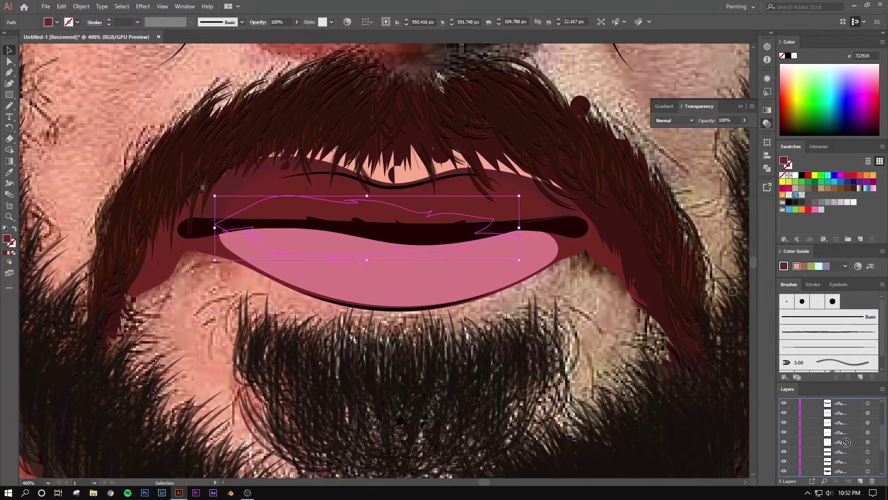
pyautogui.hotkey('ctrl', '+')
pyautogui.hotkey('ctrl', '+')
pyautogui.press('i')
# - Recolour the lower lip salmon, settling on e28b7d
pyautogui.doubleClick(7, 238)
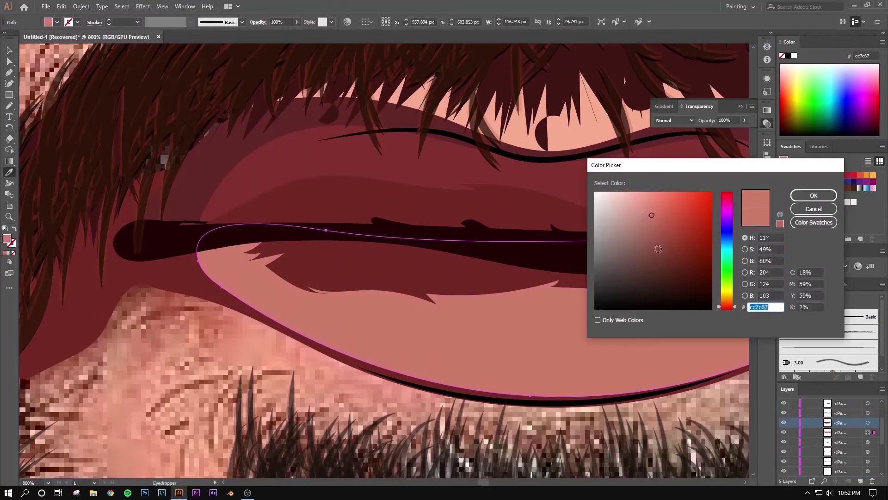
pyautogui.click(648, 208)
pyautogui.click(814, 195)
pyautogui.doubleClick(7, 238)
pyautogui.click(671, 204)
pyautogui.press('Return')
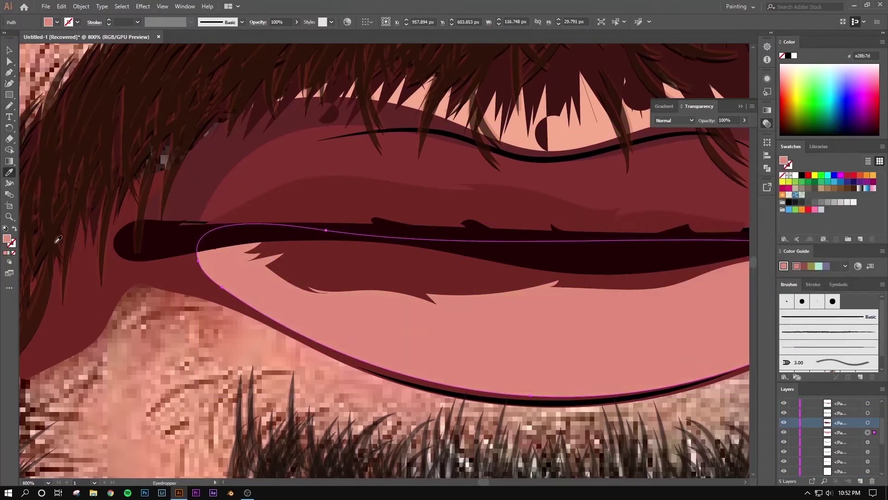
# - Fill another mouth path with 722924 dark red and make the upper-lip shading pink
pyautogui.keyDown('ctrl'); pyautogui.click(259, 152); pyautogui.keyUp('ctrl')
pyautogui.doubleClick(7, 238)
pyautogui.click(811, 195)
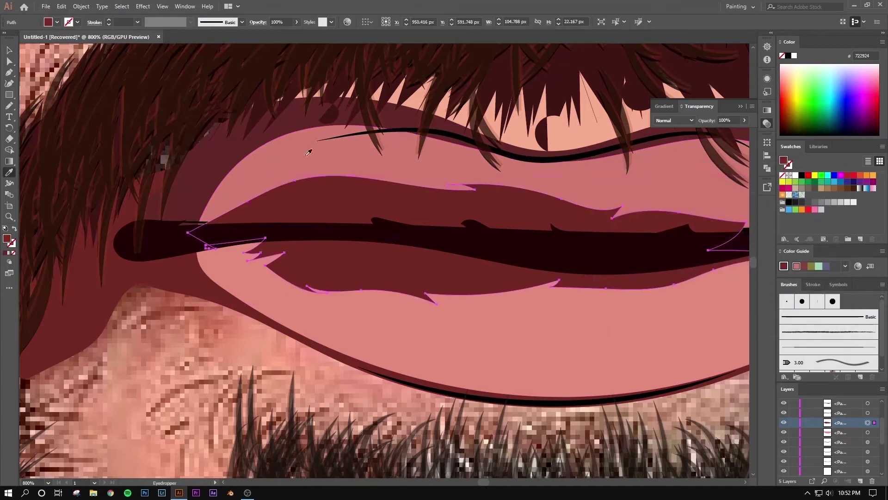
pyautogui.click(308, 153)
pyautogui.press('v')
# - Fill the dark mouth line with 722924
pyautogui.click(208, 231)
pyautogui.hscroll(3, 623, 302)
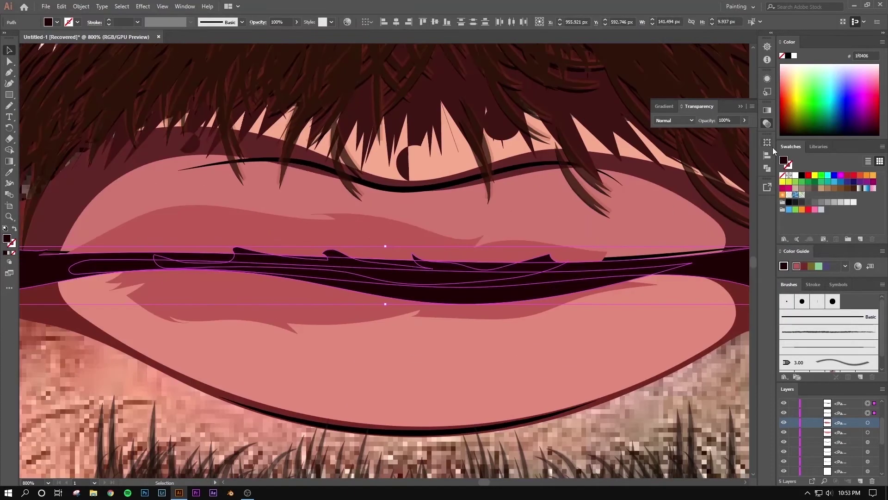
pyautogui.doubleClick(7, 239)
pyautogui.click(813, 192)
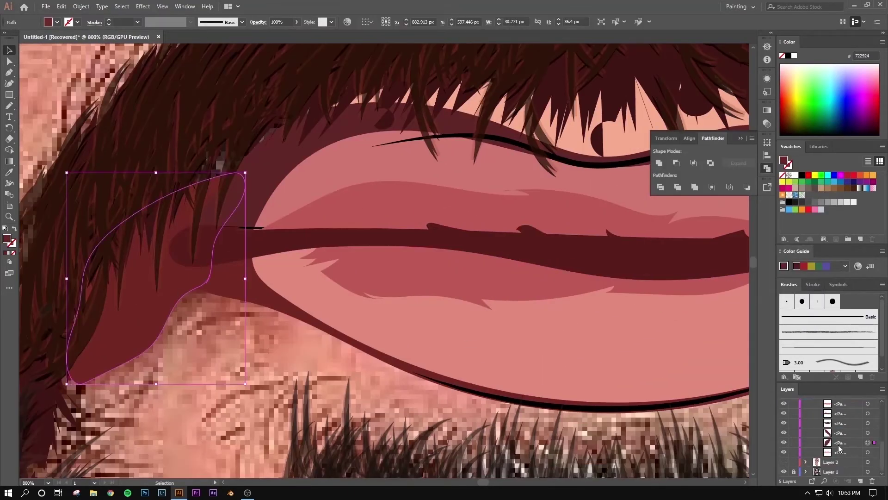
# - Pencil a pink d17871 mouth-corner shape and move it below the other lip shapes
pyautogui.hotkey('ctrl', '-')
pyautogui.click(217, 322)
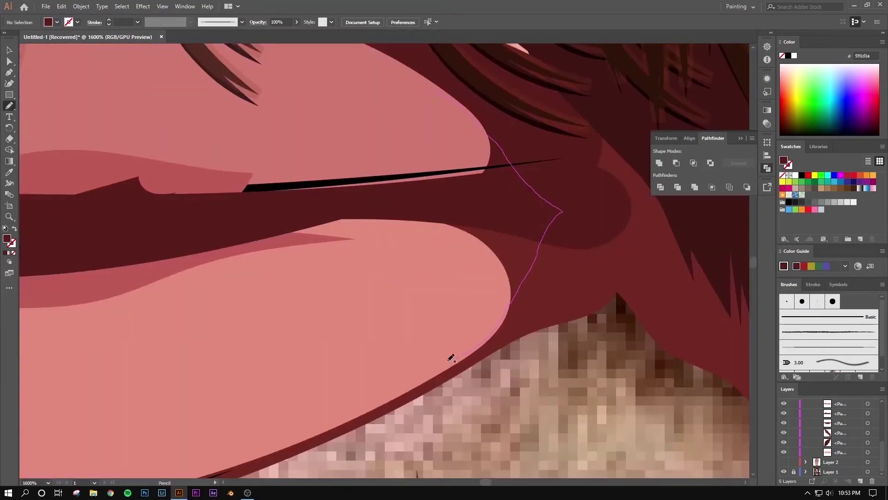
pyautogui.moveTo(451, 358); pyautogui.dragTo(402, 97)
pyautogui.press('v')
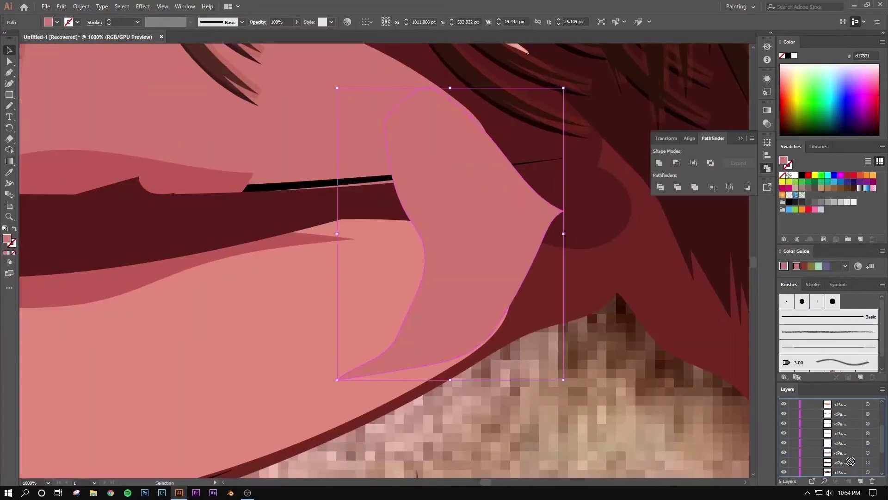
pyautogui.moveTo(850, 461); pyautogui.dragTo(842, 430)
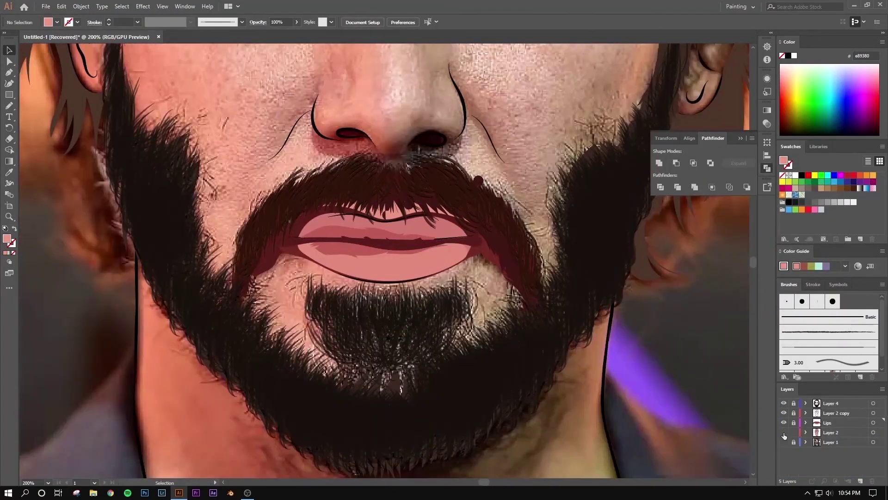
# - Hide the Lips and skin layers to reveal the photo and draw a pointed moustache strand
pyautogui.click(784, 432)
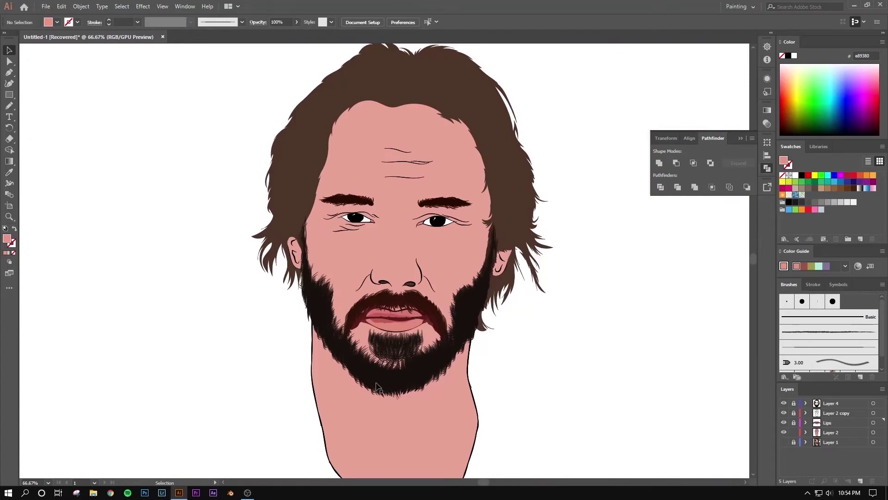
pyautogui.click(783, 422)
pyautogui.click(784, 442)
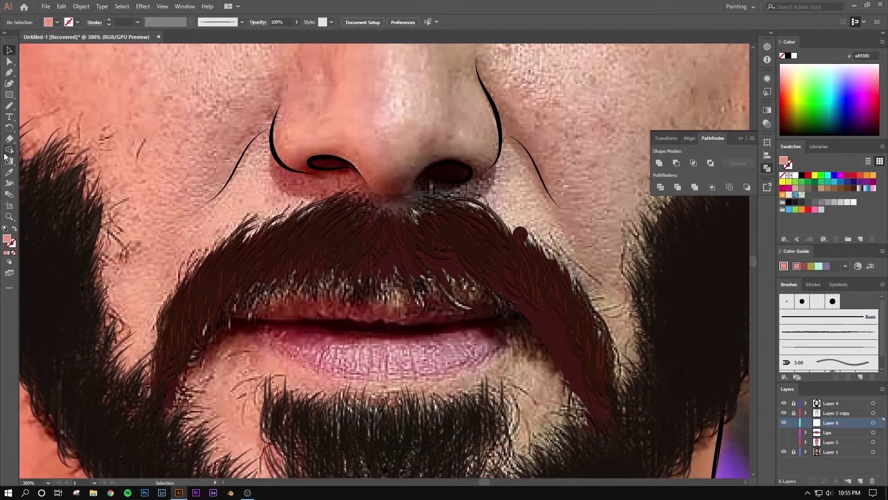
pyautogui.moveTo(509, 225); pyautogui.dragTo(501, 226)
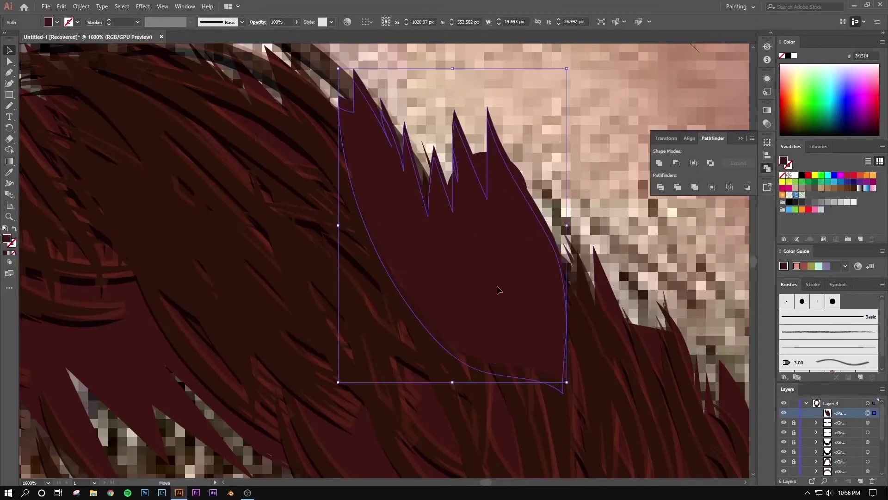
# - Erase excess moustache along its lower edge near the right mouth corner
pyautogui.scroll(-5, 724, 306)
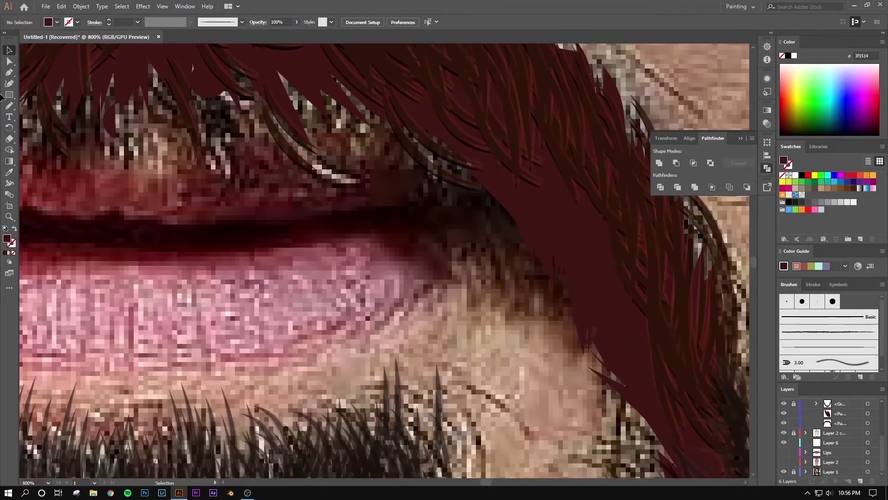
pyautogui.doubleClick(10, 139)
pyautogui.click(508, 283)
pyautogui.moveTo(484, 204); pyautogui.dragTo(522, 170)
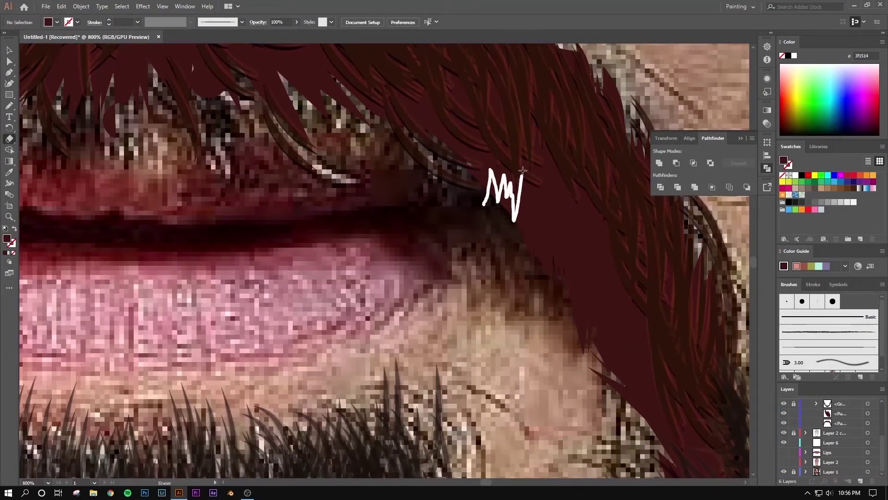
pyautogui.moveTo(554, 402); pyautogui.dragTo(554, 401)
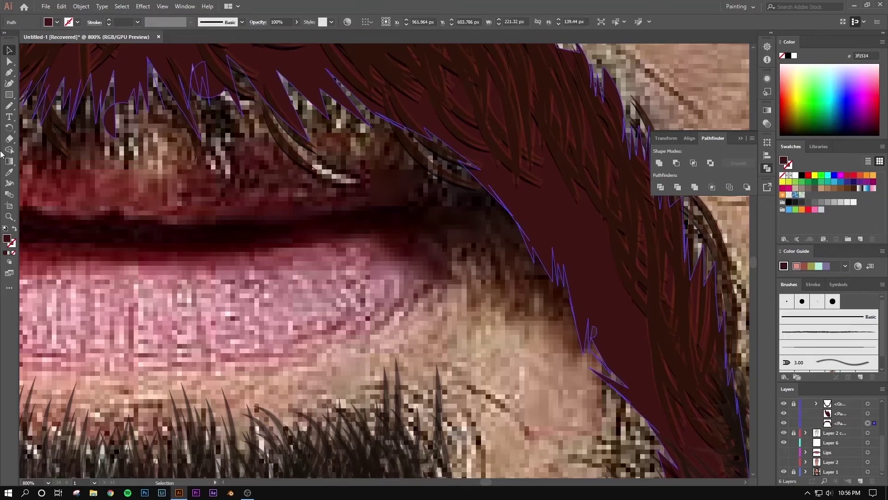
pyautogui.doubleClick(9, 138)
pyautogui.click(505, 282)
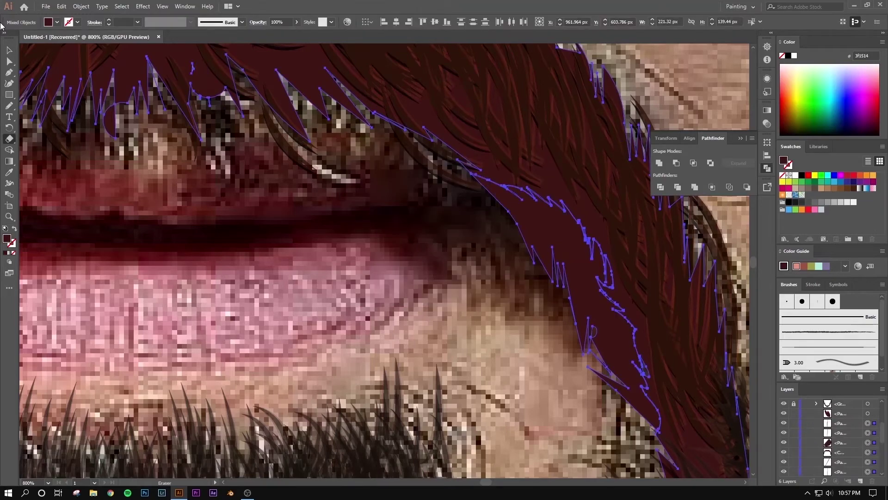
# - Deselect the moustache and zoom out, then back in on the mouth with the Pencil
pyautogui.press('v')
pyautogui.hotkey('ctrl', 'shift', 'a')
pyautogui.hotkey('ctrl', '-')
pyautogui.hotkey('ctrl', '-')
pyautogui.hotkey('ctrl', '-')
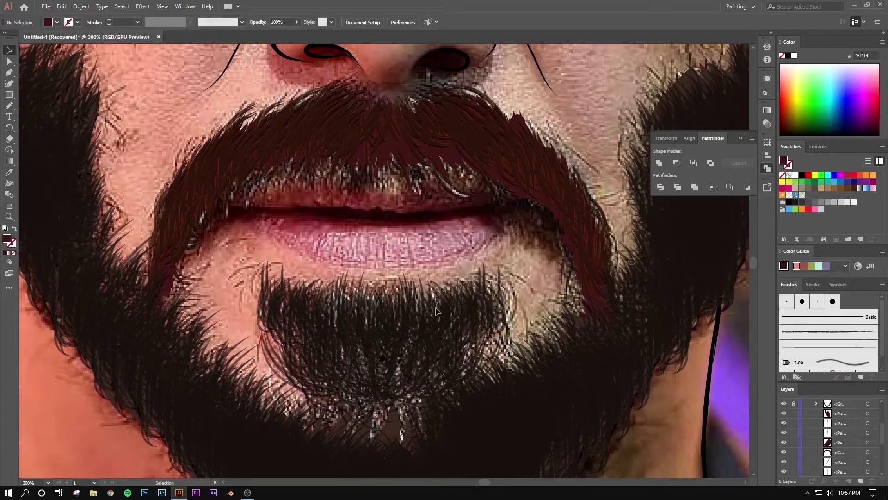
pyautogui.press('n')
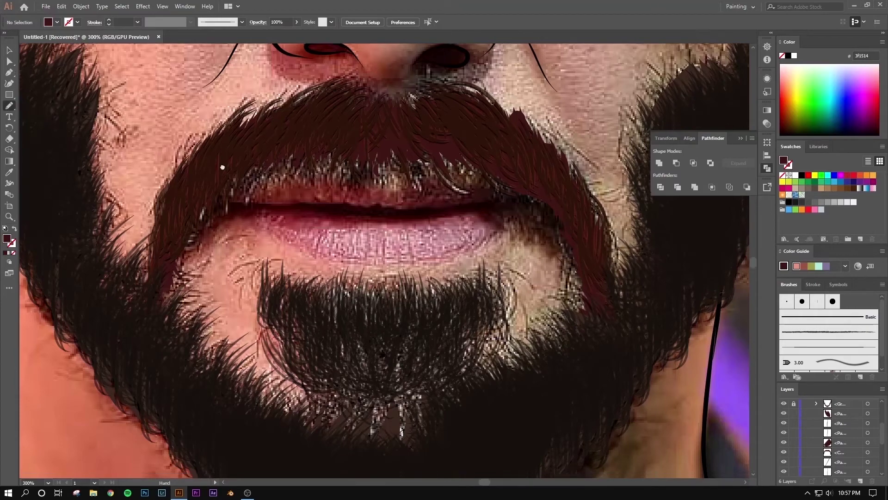
pyautogui.hotkey('ctrl', '+')
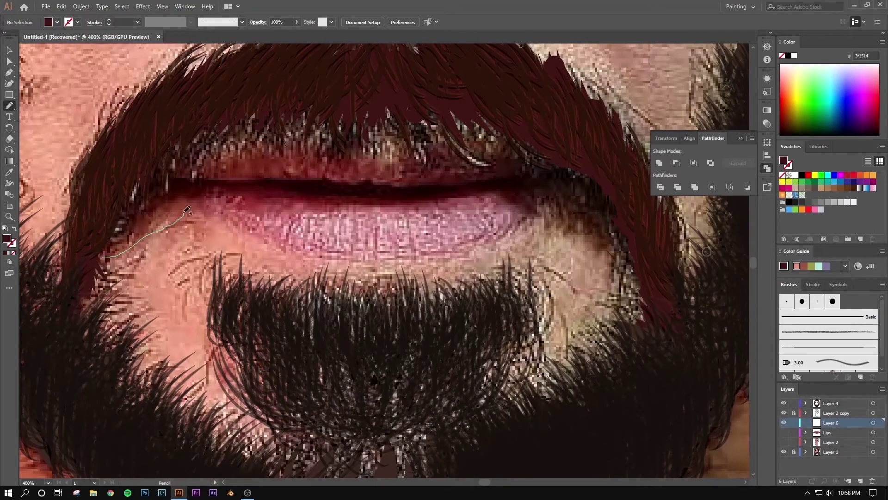
# - Draw a dark brown shape framing the lips and chin
pyautogui.moveTo(626, 260); pyautogui.dragTo(628, 262)
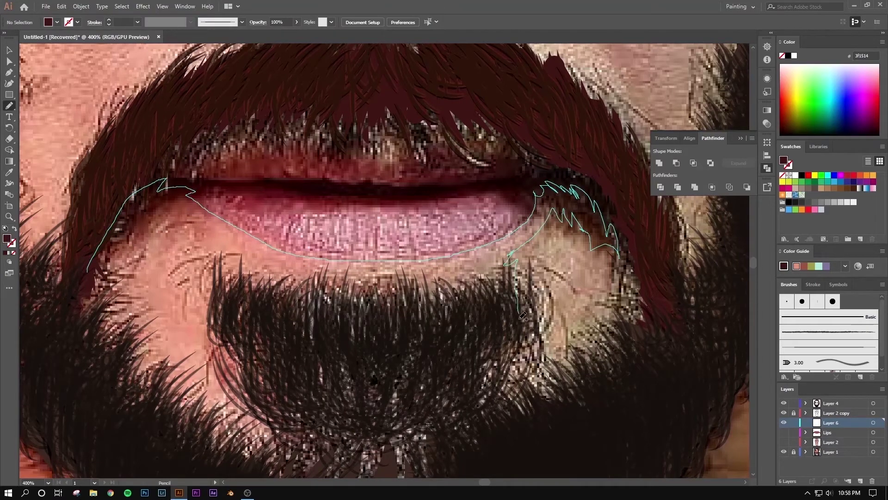
pyautogui.moveTo(523, 316); pyautogui.dragTo(527, 361)
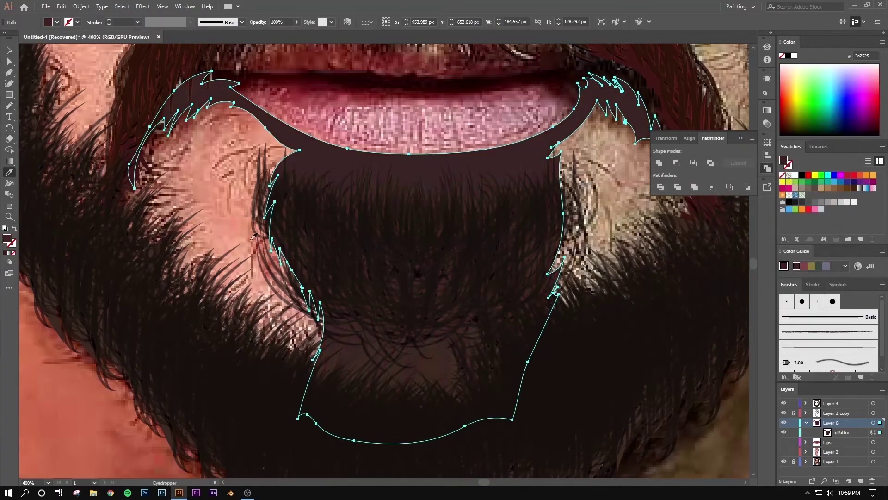
pyautogui.press('v')
pyautogui.rightClick(566, 137)
pyautogui.hotkey('ctrl', 'shift', 'a')
# - Trace the line where the lips meet with the Pencil
pyautogui.keyDown('alt'); pyautogui.scroll(-2, 607, 276); pyautogui.keyUp('alt')
pyautogui.press('n')
pyautogui.keyDown('alt'); pyautogui.scroll(3, 90, 219); pyautogui.keyUp('alt')
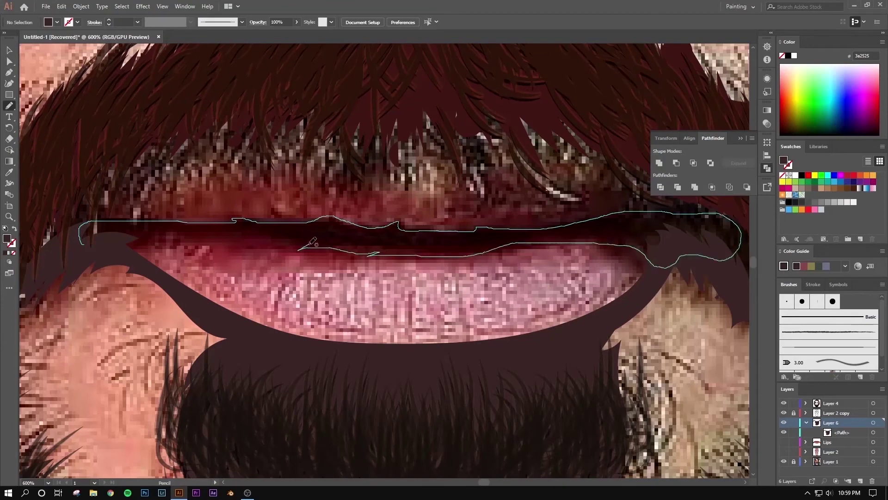
pyautogui.moveTo(311, 241); pyautogui.dragTo(301, 249)
pyautogui.keyDown('alt'); pyautogui.scroll(-3, 301, 249); pyautogui.keyUp('alt')
pyautogui.hotkey('ctrl', 'shift', 'a')
# - Paint four black hair strands along the right mustache edge
pyautogui.press('v')
pyautogui.keyDown('alt'); pyautogui.scroll(3, 65, 266); pyautogui.keyUp('alt')
pyautogui.click(65, 266)
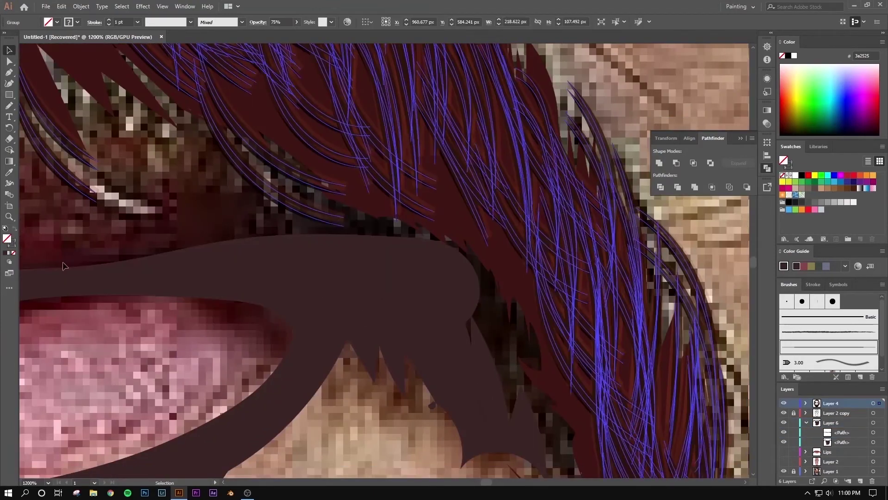
pyautogui.hotkey('ctrl', 'shift', 'a')
pyautogui.moveTo(416, 208); pyautogui.dragTo(532, 394)
pyautogui.moveTo(569, 234); pyautogui.dragTo(579, 467)
pyautogui.scroll(2, 416, 231)
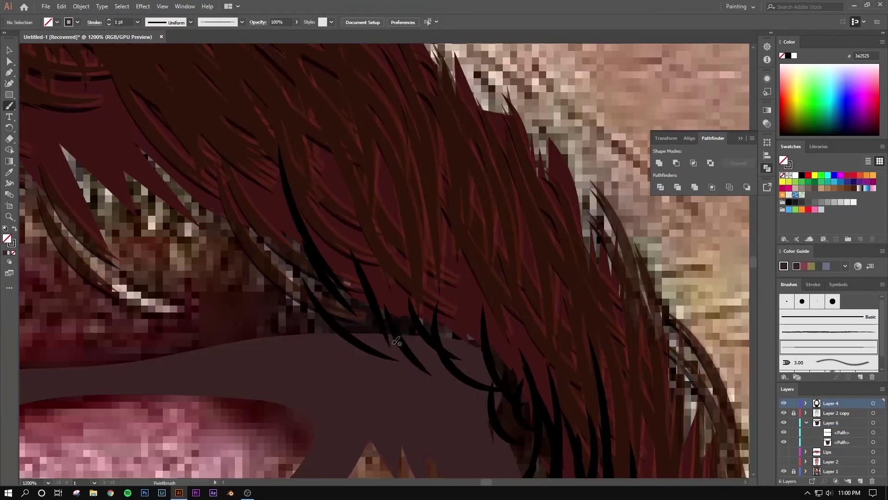
pyautogui.moveTo(282, 150); pyautogui.dragTo(352, 324)
pyautogui.moveTo(361, 199); pyautogui.dragTo(407, 310)
pyautogui.keyDown('alt'); pyautogui.scroll(-2, 450, 229); pyautogui.keyUp('alt')
# - Group the new black hair strands together
pyautogui.press('v')
pyautogui.click(870, 416)
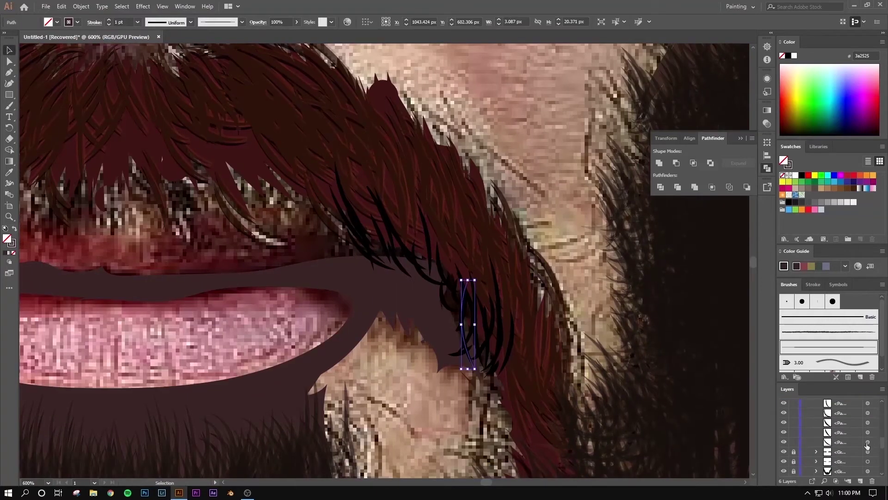
pyautogui.keyDown('shift'); pyautogui.click(868, 427); pyautogui.keyUp('shift')
pyautogui.keyDown('shift'); pyautogui.click(868, 452); pyautogui.keyUp('shift')
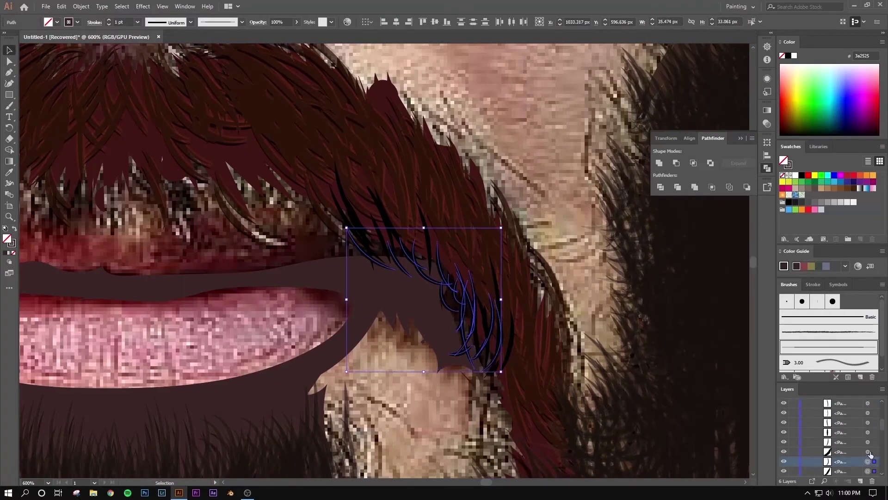
pyautogui.hotkey('ctrl', 'g')
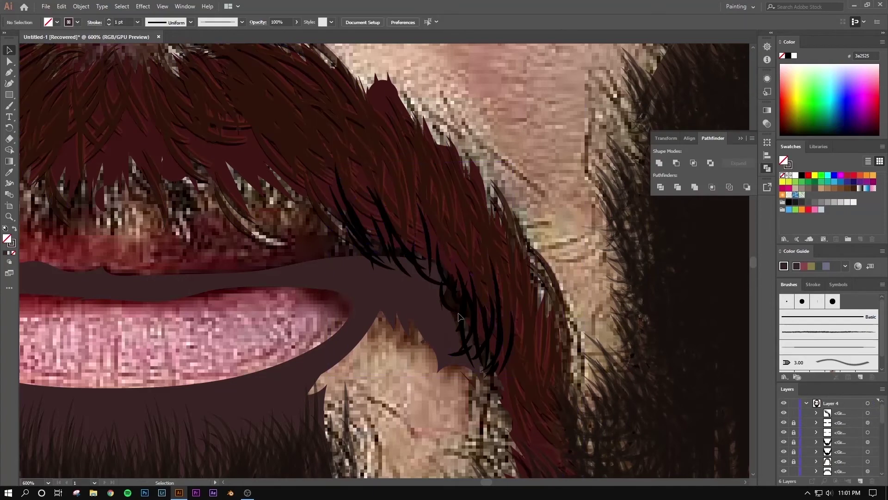
# - Inspect the mustache strand groups in the Layers panel and on the canvas
pyautogui.click(817, 423)
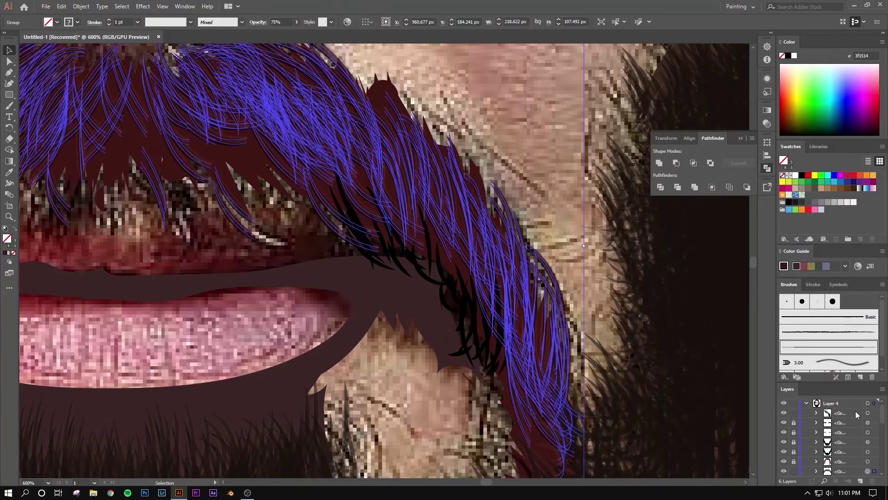
pyautogui.click(816, 424)
pyautogui.hotkey('ctrl', 'shift', 'a')
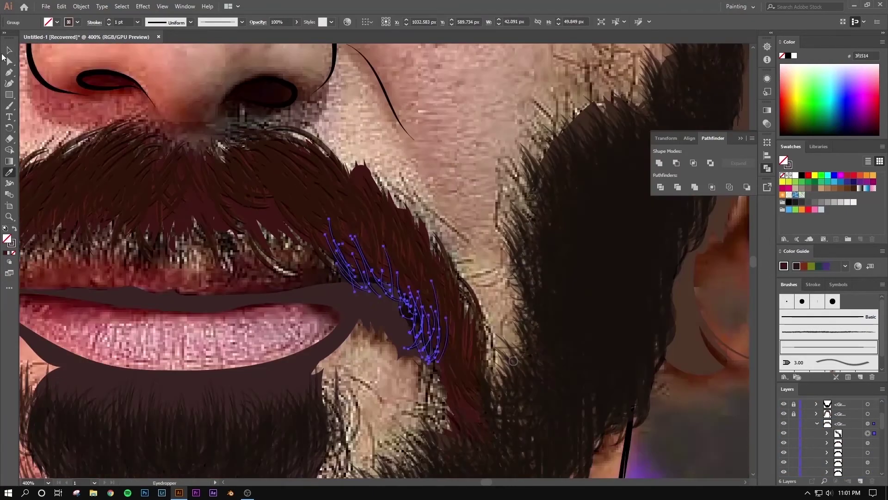
pyautogui.click(422, 290)
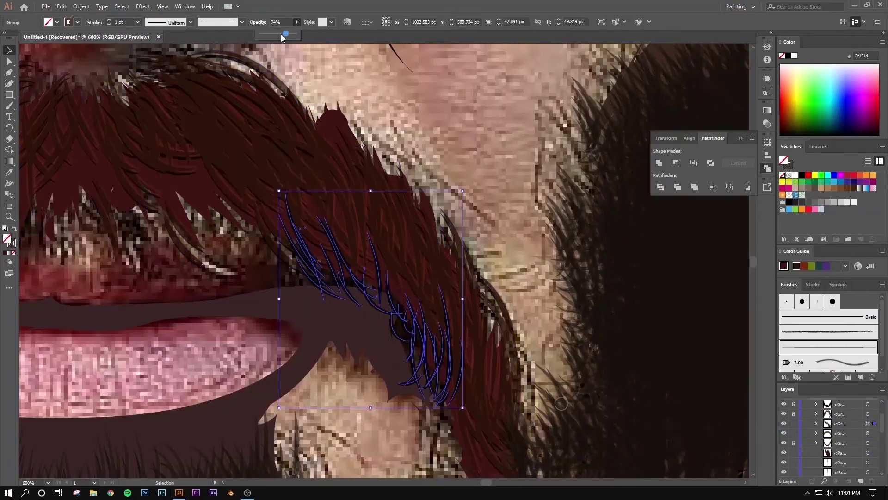
pyautogui.scroll(3, 391, 307)
pyautogui.scroll(-3, 463, 208)
pyautogui.scroll(-2, 506, 142)
# - Check the right mustache strand group, then show the flat pink skin layer
pyautogui.click(444, 185)
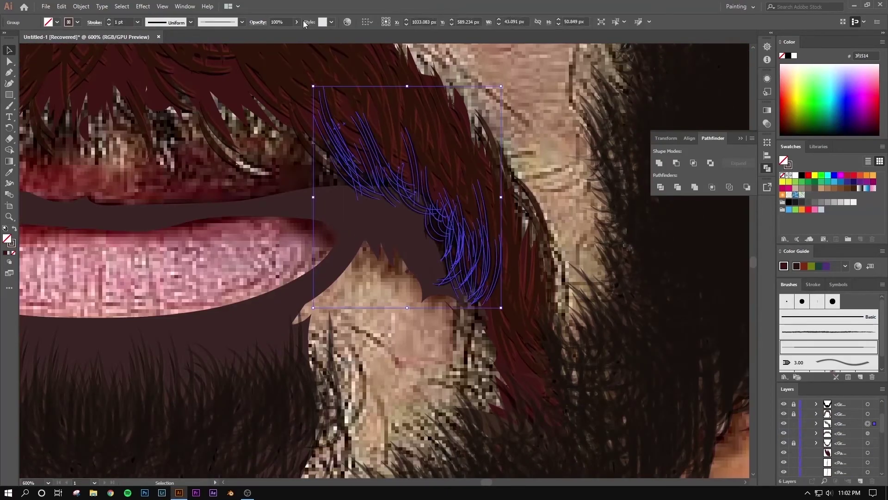
pyautogui.scroll(-2, 509, 116)
pyautogui.hotkey('ctrl', 'shift', 'a')
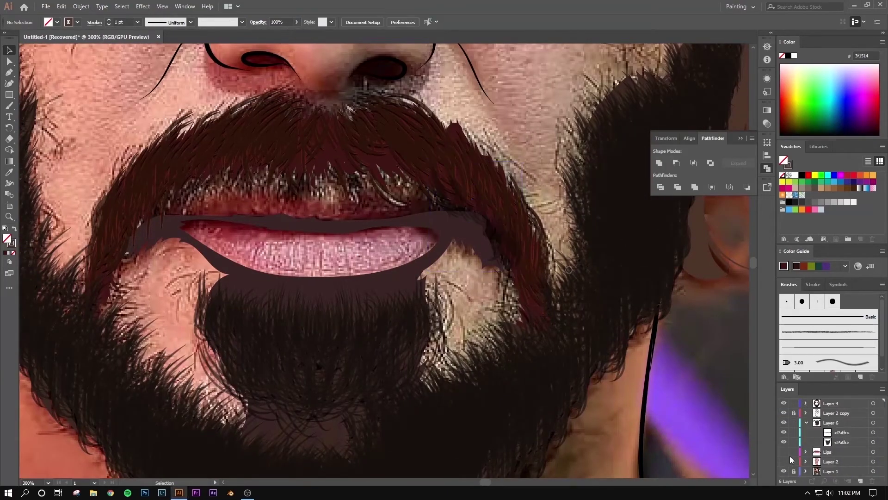
pyautogui.click(784, 461)
pyautogui.scroll(3, 393, 213)
pyautogui.scroll(3, 393, 213)
# - Select the dark round blob in the hair, then deselect it
pyautogui.click(394, 211)
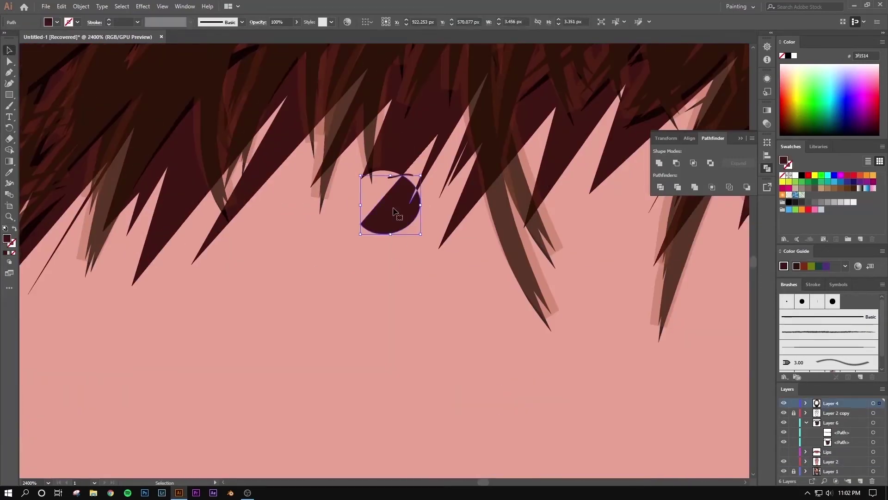
pyautogui.scroll(-3, 394, 211)
pyautogui.scroll(2, 445, 258)
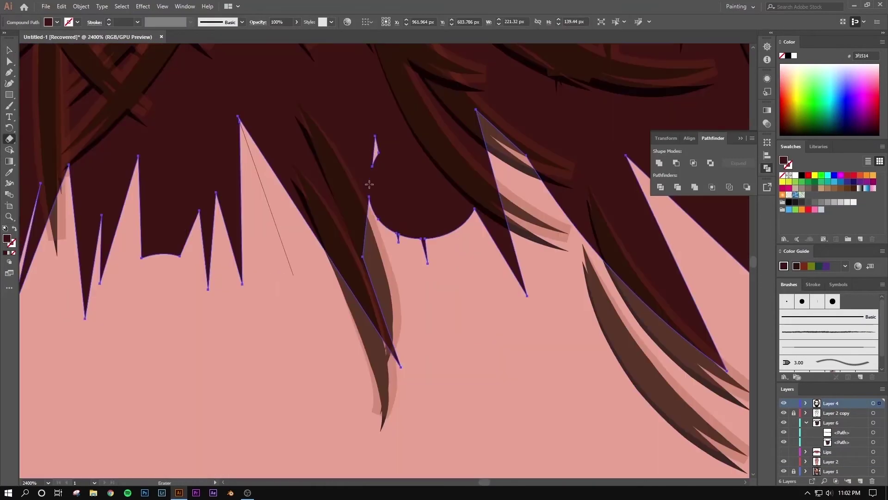
pyautogui.hotkey('ctrl', 'shift', 'a')
pyautogui.scroll(1, 426, 216)
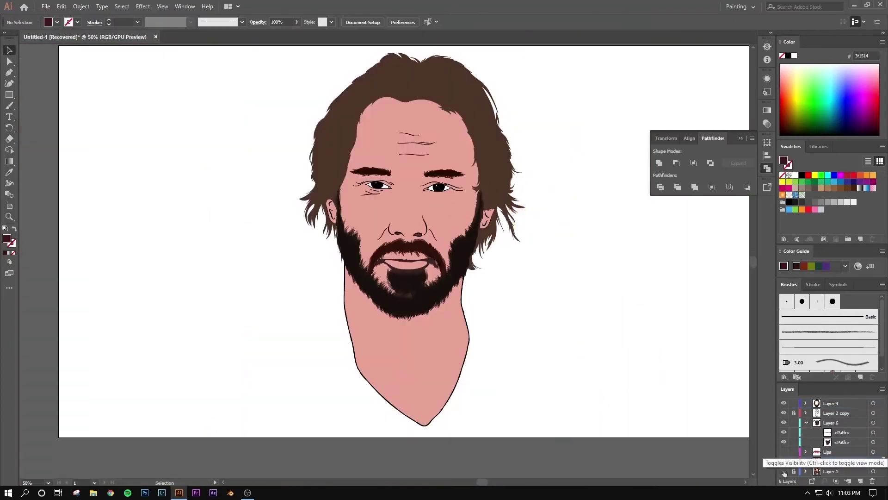
pyautogui.scroll(3, 407, 252)
pyautogui.scroll(5, 407, 252)
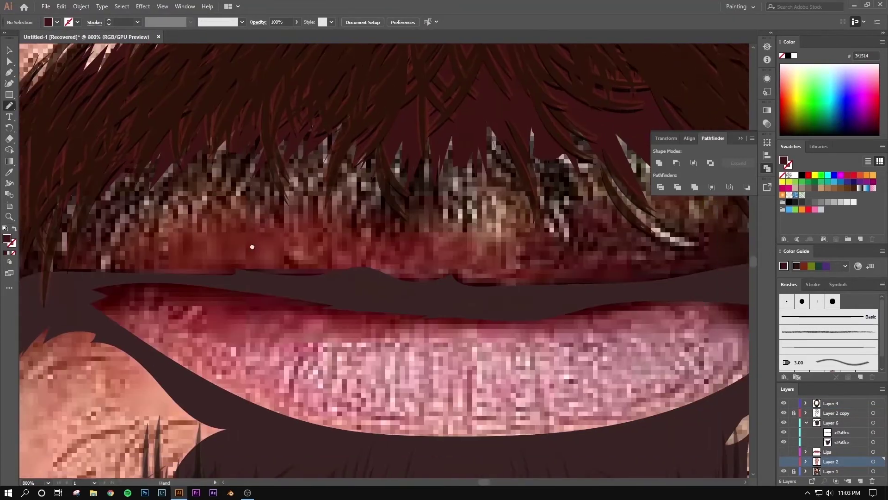
pyautogui.scroll(-1, 252, 246)
# - Trace the mustache's lower edge and fill it with dark maroon
pyautogui.moveTo(182, 306); pyautogui.dragTo(312, 226)
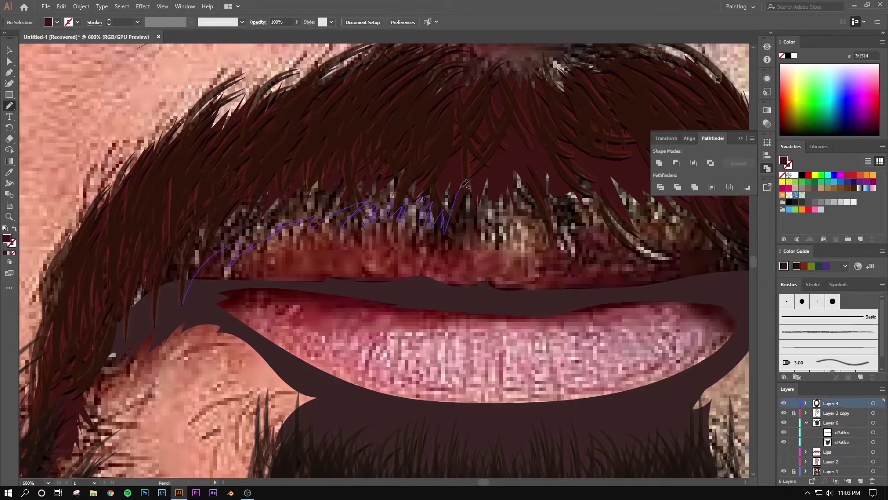
pyautogui.moveTo(700, 250); pyautogui.dragTo(574, 273)
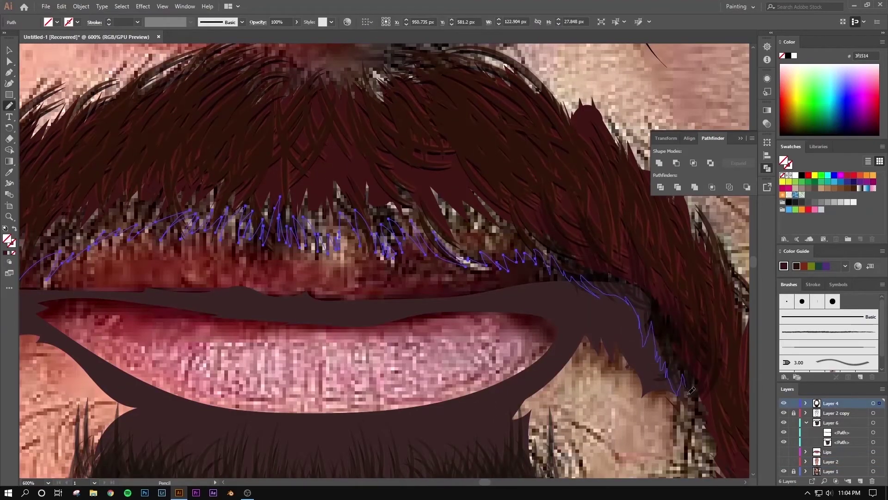
pyautogui.hscroll(-5, 317, 279)
pyautogui.press('v')
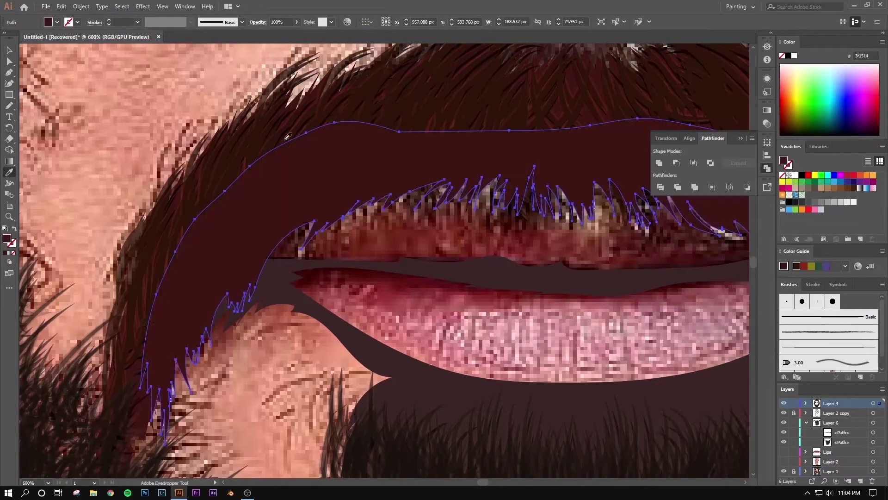
pyautogui.hotkey('ctrl', '-')
pyautogui.hotkey('ctrl', 'a')
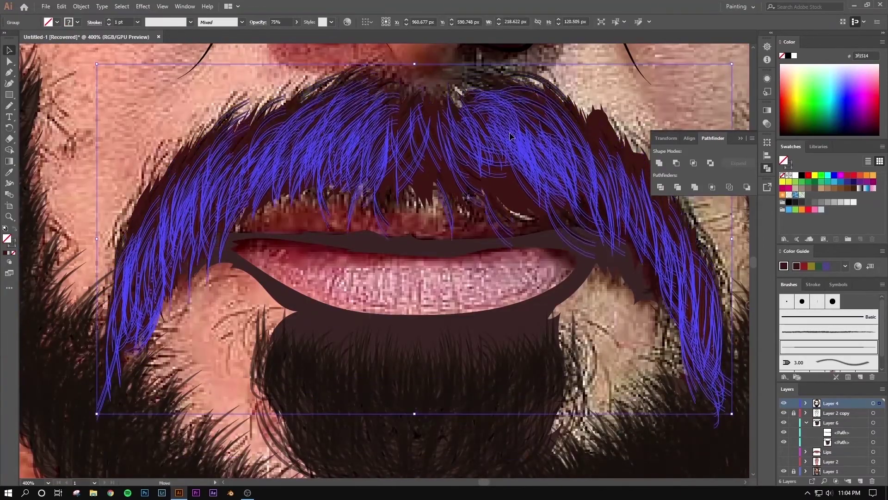
pyautogui.hotkey('ctrl', '-')
pyautogui.click(432, 160)
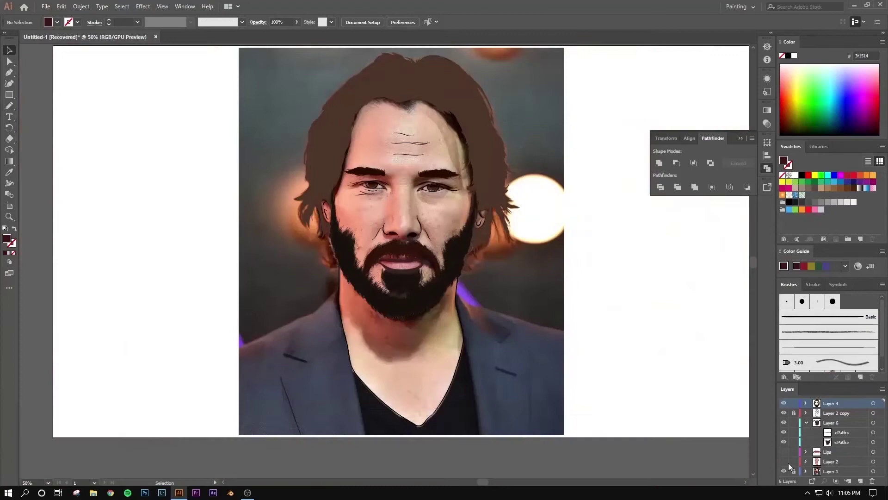
# - Show the flat pink skin and pink Lips layers again
pyautogui.click(784, 461)
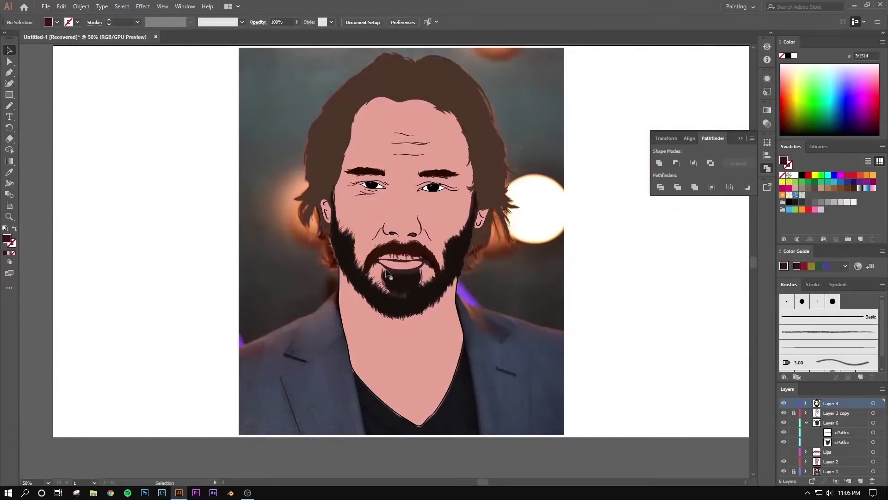
pyautogui.click(495, 233)
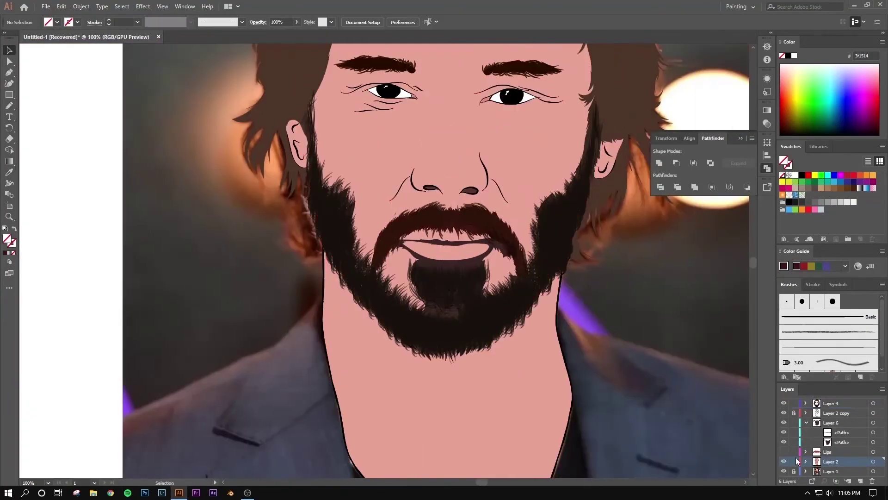
pyautogui.click(783, 452)
# - Hide the reference photo, target the Lips layer, and discard a brush loop on the lip
pyautogui.click(784, 471)
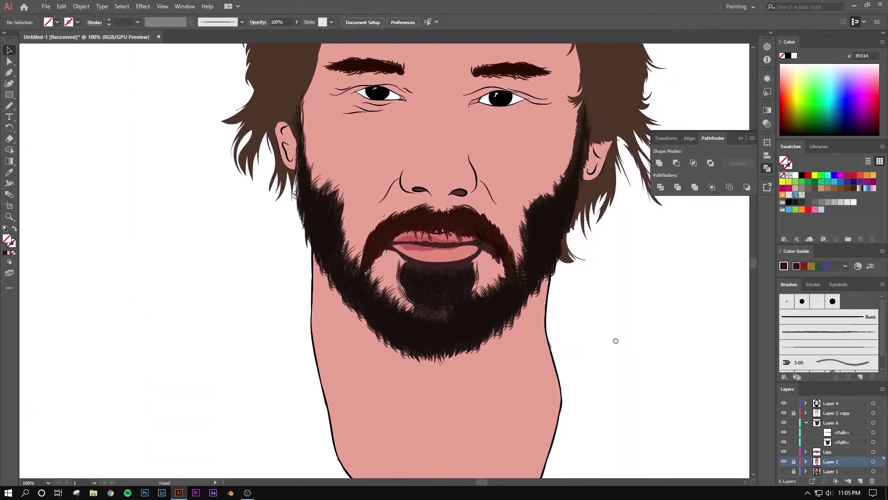
pyautogui.scroll(-2, 561, 359)
pyautogui.scroll(3, 432, 324)
pyautogui.scroll(2, 369, 293)
pyautogui.press('b')
pyautogui.click(825, 452)
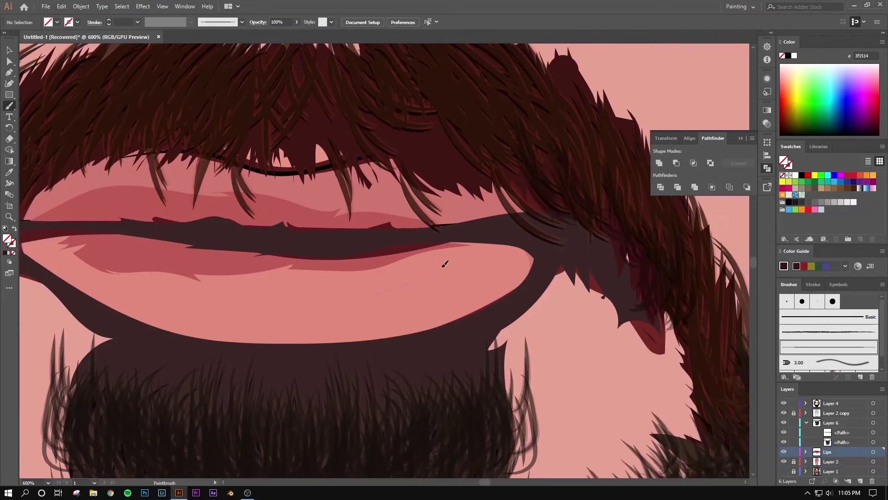
pyautogui.moveTo(444, 263); pyautogui.dragTo(428, 288)
pyautogui.hotkey('ctrl', 'z')
# - Fill a lip loop with pink and view the whole portrait
pyautogui.press('n')
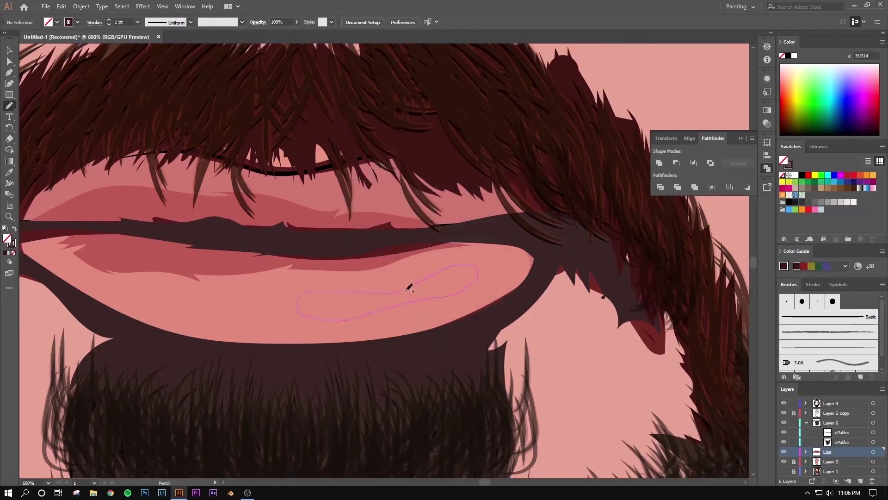
pyautogui.hotkey('shift', 'x')
pyautogui.hotkey('ctrl', 'shift', 'a')
pyautogui.scroll(2, 420, 350)
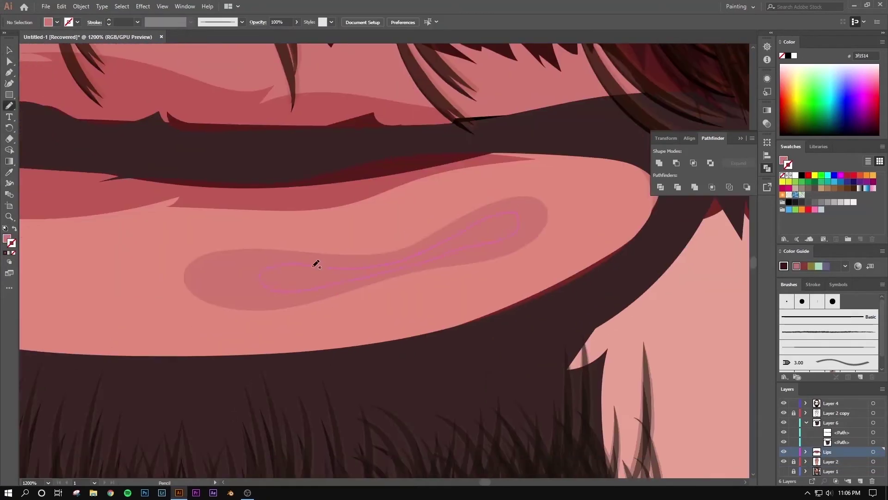
pyautogui.press('i')
pyautogui.click(352, 319)
pyautogui.hotkey('ctrl', '1')
pyautogui.press('v')
# - Draw a closed highlight outline on the lower lip filled with the lip's pink
pyautogui.hotkey('ctrl', 'shift', 'a')
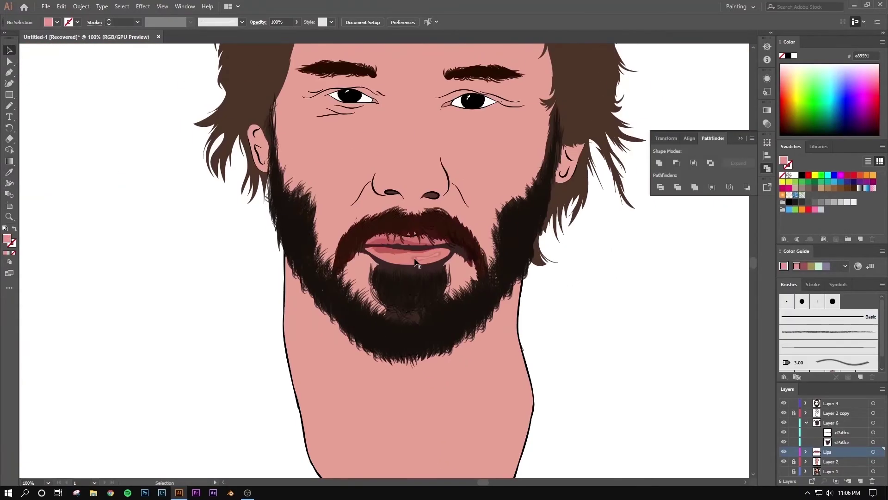
pyautogui.scroll(5, 415, 262)
pyautogui.scroll(-3, 374, 285)
pyautogui.scroll(2, 379, 285)
pyautogui.press('n')
pyautogui.moveTo(229, 272); pyautogui.dragTo(337, 285)
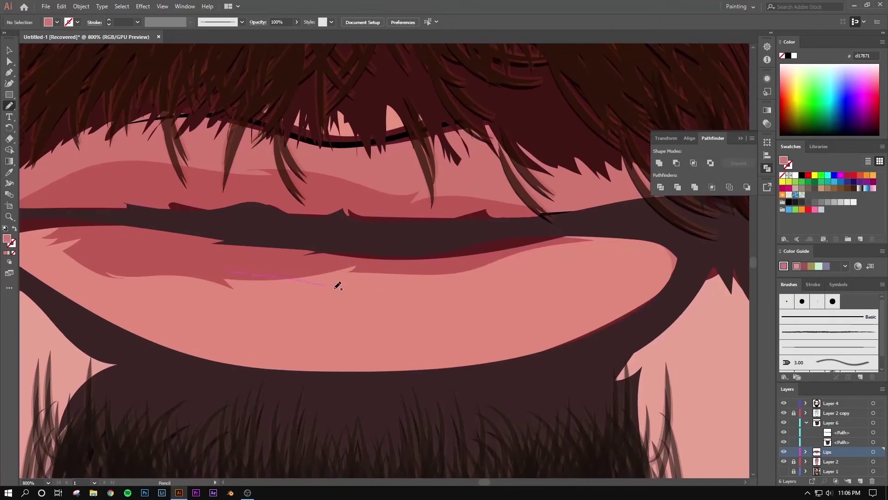
pyautogui.moveTo(483, 245); pyautogui.dragTo(238, 270)
pyautogui.press('i')
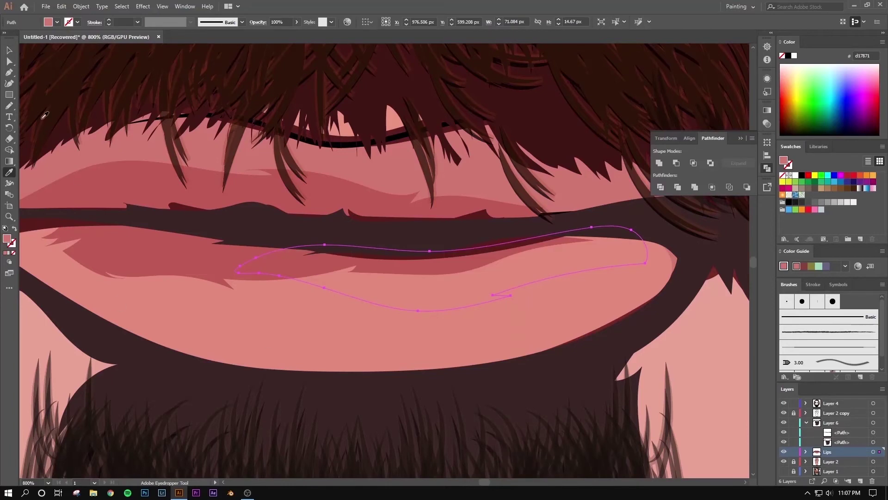
pyautogui.click(351, 324)
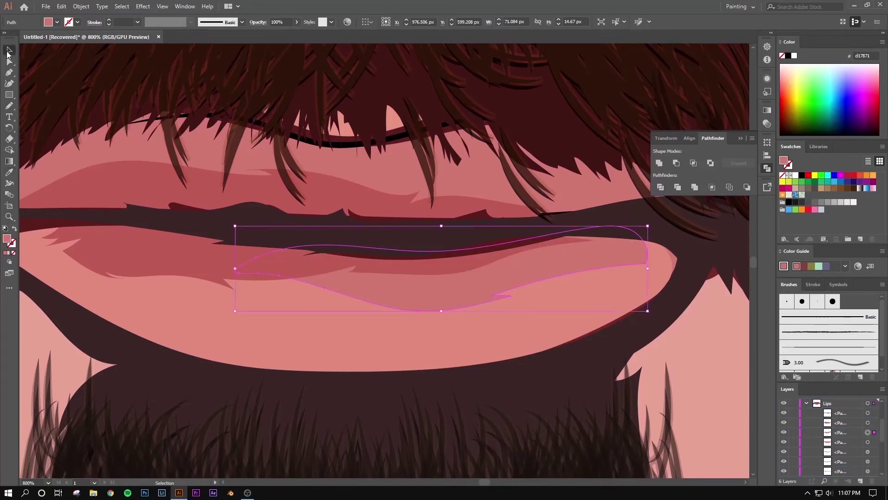
pyautogui.hotkey('ctrl', 'shift', 'a')
# - Add a lighter pink highlight shape on the lower lip and collapse the Lips layer
pyautogui.press('n')
pyautogui.moveTo(300, 245); pyautogui.dragTo(267, 257)
pyautogui.press('i')
pyautogui.click(139, 301)
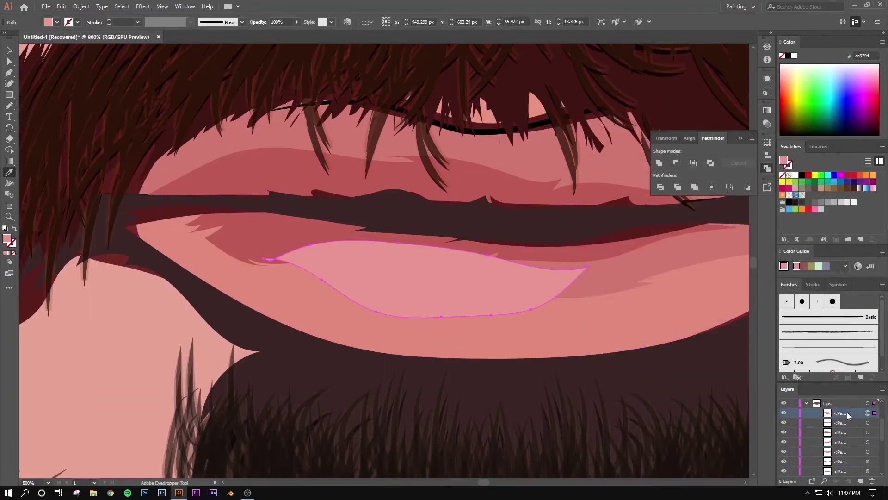
pyautogui.press('v')
pyautogui.hotkey('ctrl', 'shift', 'a')
pyautogui.hotkey('ctrl', '1')
pyautogui.scroll(3, 832, 435)
pyautogui.click(806, 423)
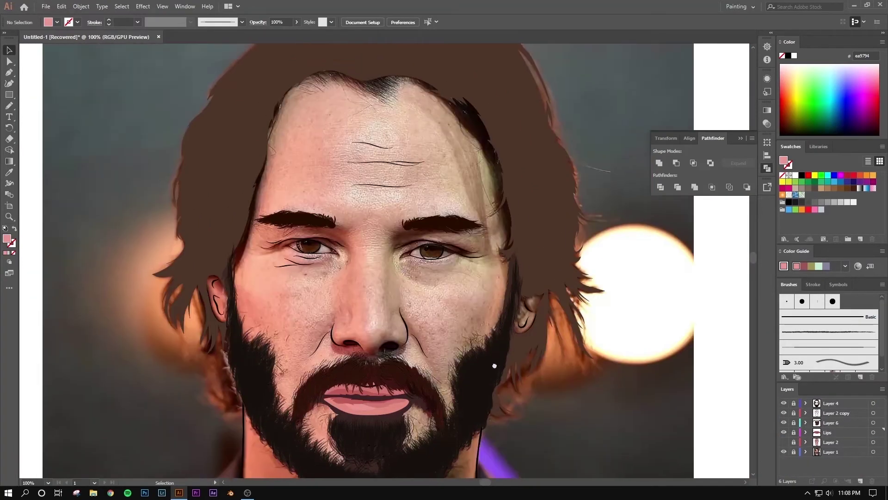
# - Move Layer 7 below the Lips layer and zoom in on the eyes
pyautogui.moveTo(842, 443); pyautogui.dragTo(842, 445)
pyautogui.press('n')
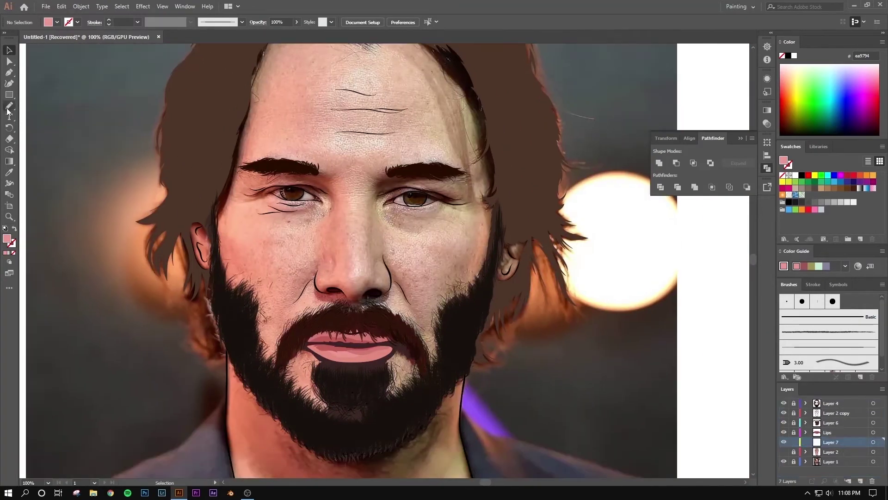
pyautogui.moveTo(330, 240); pyautogui.dragTo(295, 251)
pyautogui.scroll(1, 385, 305)
pyautogui.scroll(1, 375, 296)
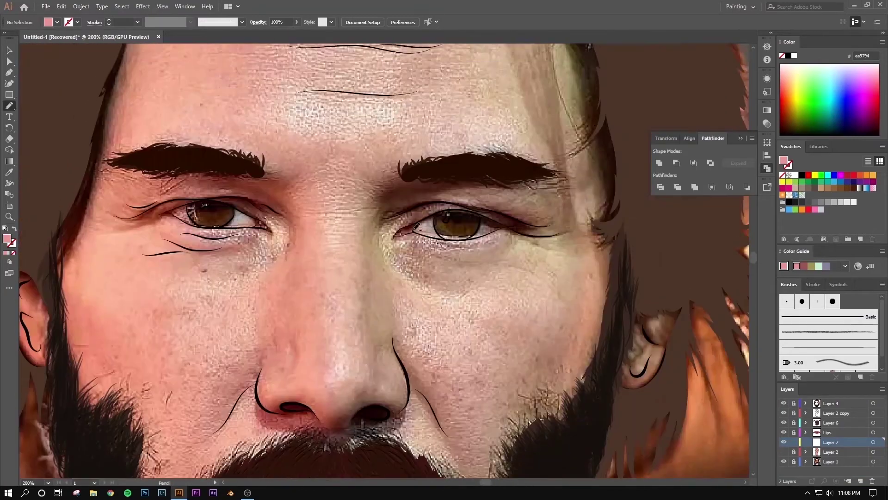
pyautogui.scroll(2, 359, 294)
pyautogui.scroll(1, 356, 268)
pyautogui.scroll(2, 355, 269)
# - Draw a shadow shape under the inner eyebrow out to its outer end
pyautogui.moveTo(357, 319); pyautogui.dragTo(336, 318)
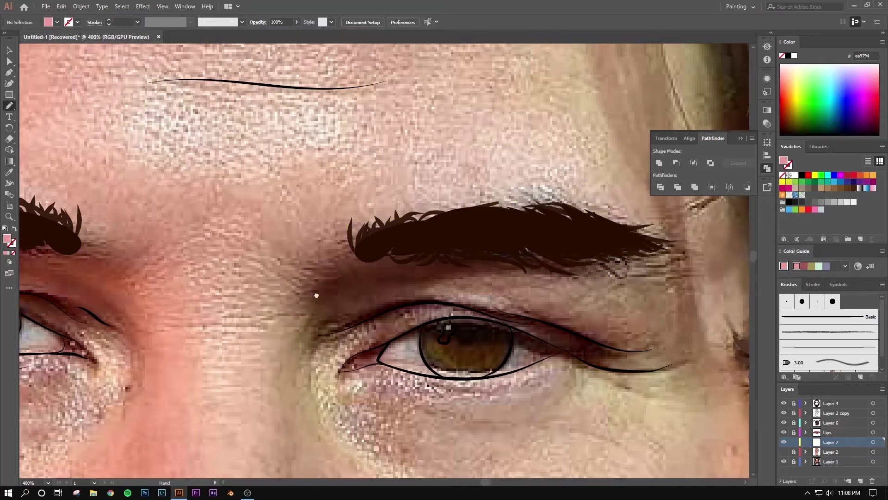
pyautogui.scroll(3, 254, 244)
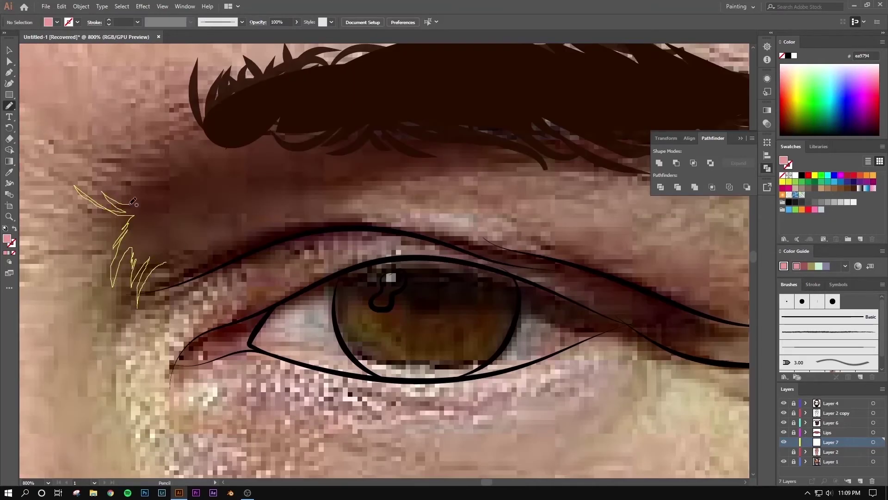
pyautogui.moveTo(184, 122); pyautogui.dragTo(341, 69)
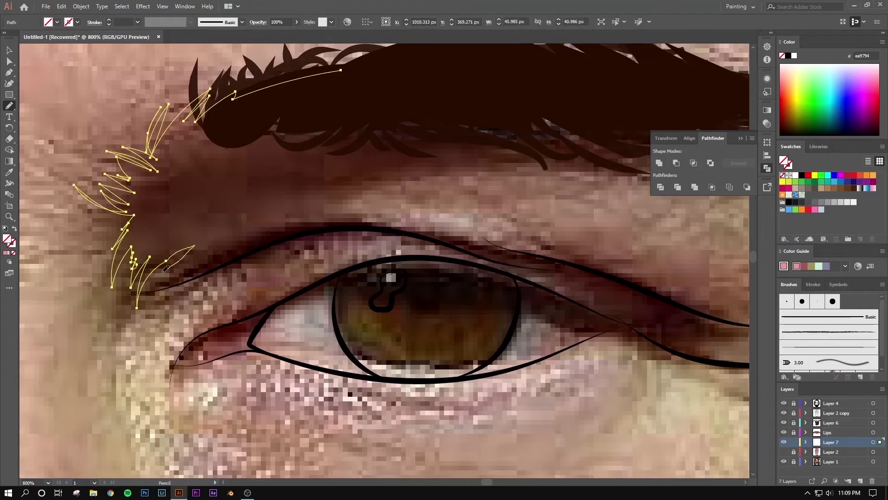
pyautogui.moveTo(501, 159); pyautogui.dragTo(587, 159)
pyautogui.moveTo(552, 181); pyautogui.dragTo(196, 271)
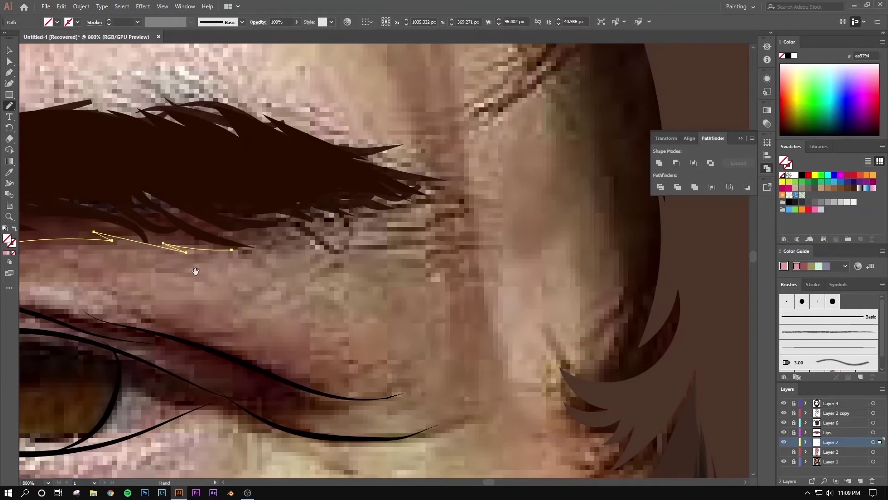
pyautogui.moveTo(361, 216); pyautogui.dragTo(367, 212)
pyautogui.scroll(-3, 377, 204)
pyautogui.scroll(-2, 377, 204)
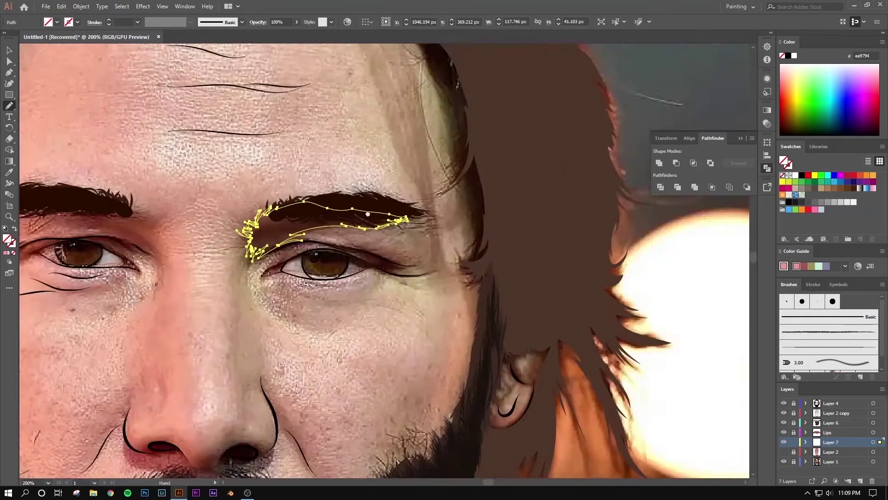
# - Fill the eyebrow shadow with muted pink from the Color Picker
pyautogui.click(784, 451)
pyautogui.doubleClick(7, 239)
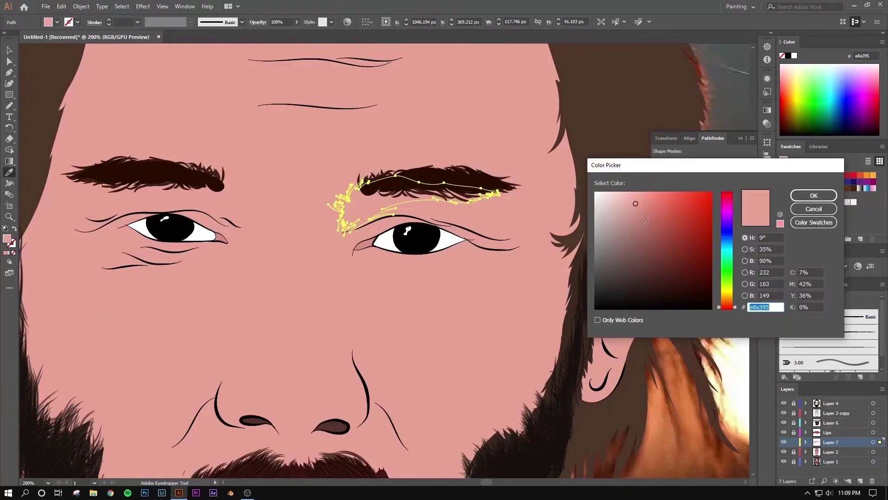
pyautogui.click(753, 192)
pyautogui.hotkey('ctrl', 'shift', 'a')
pyautogui.click(783, 451)
pyautogui.scroll(4, 121, 218)
# - Add more brow shadow strands and a mauve eyelid crease shape, then zoom out
pyautogui.press('n')
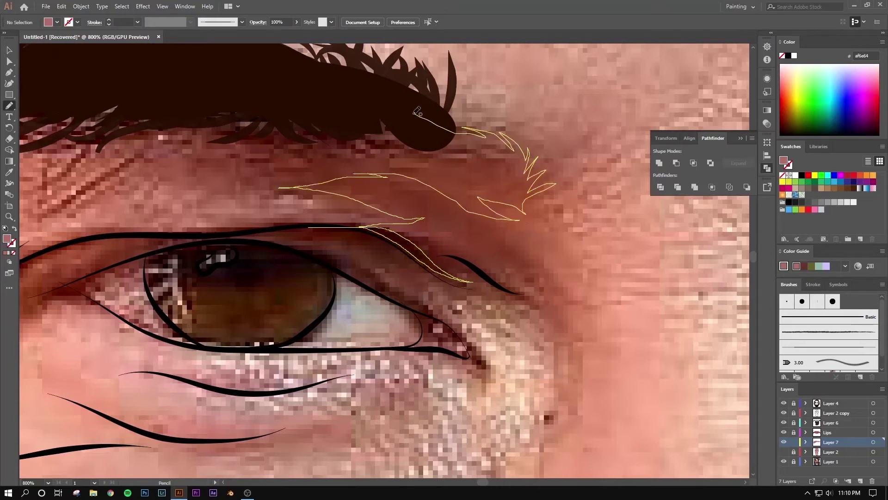
pyautogui.moveTo(417, 112); pyautogui.dragTo(234, 67)
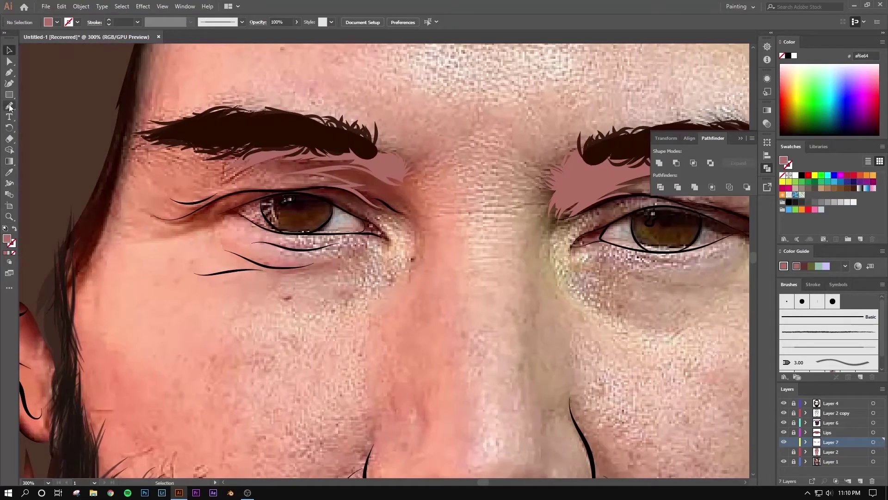
pyautogui.click(9, 106)
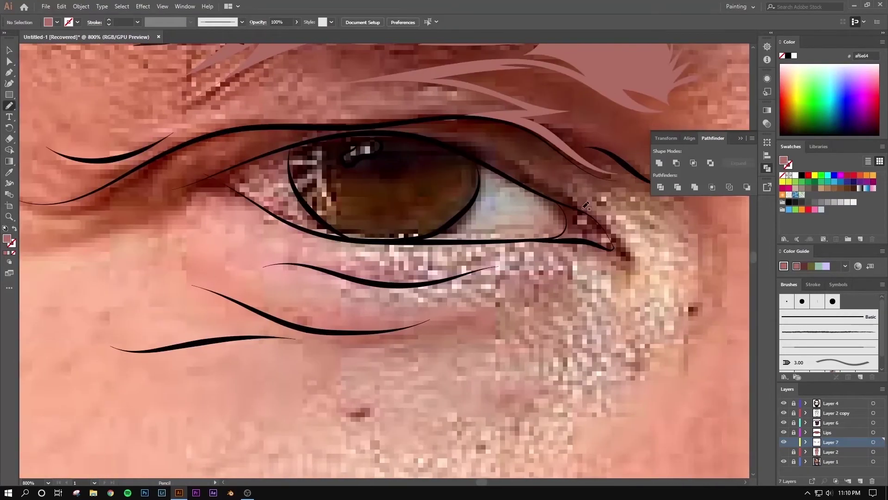
pyautogui.moveTo(152, 202); pyautogui.dragTo(269, 194)
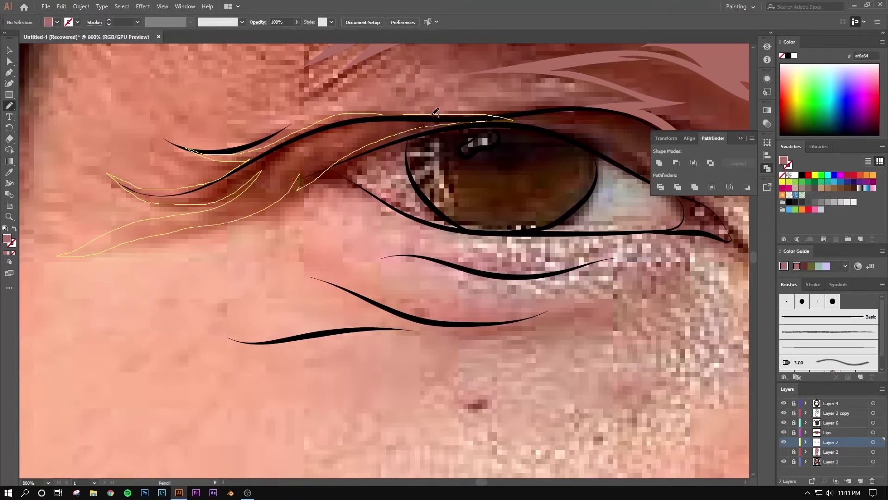
pyautogui.moveTo(436, 111); pyautogui.dragTo(436, 113)
pyautogui.press('i')
pyautogui.click(599, 54)
pyautogui.hotkey('ctrl', '0')
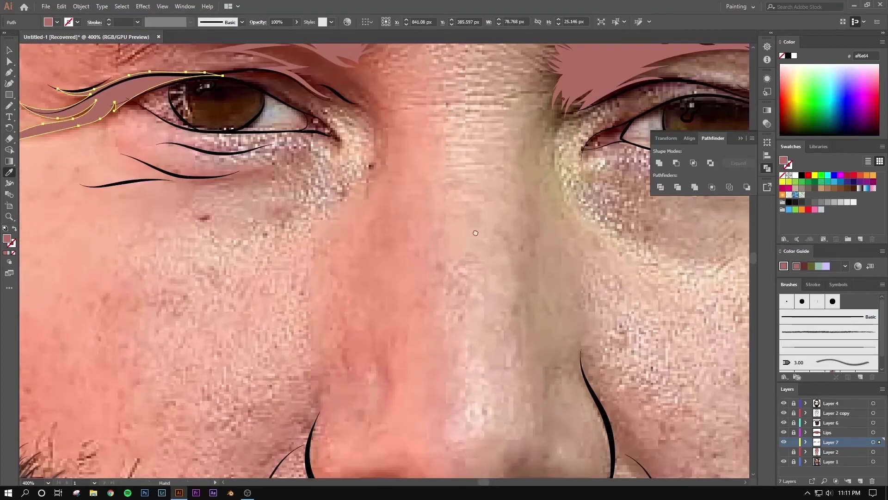
# - Pencil a mauve shadow along the nose edge and a zigzag shadow under the nostril
pyautogui.scroll(5, 324, 120)
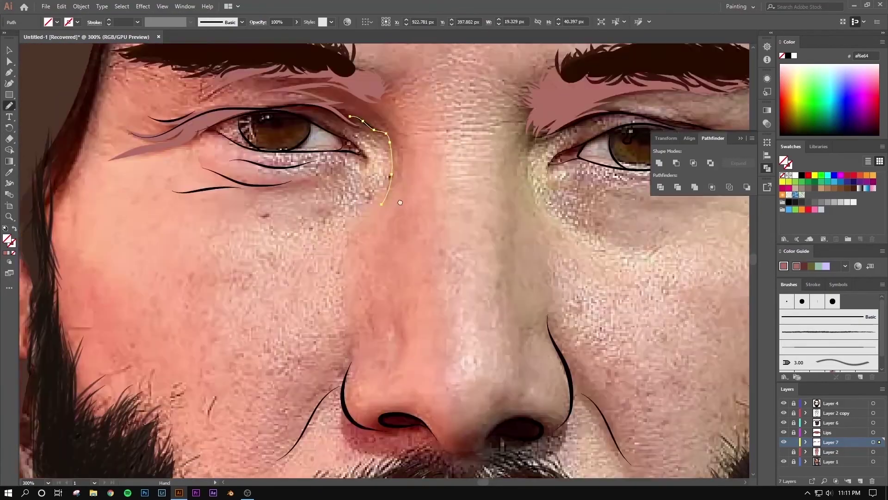
pyautogui.scroll(3, 372, 55)
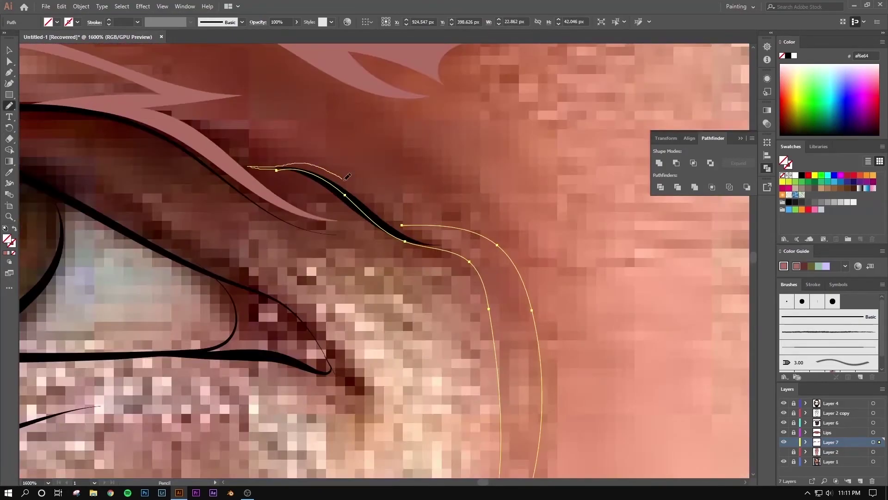
pyautogui.scroll(-3, 347, 177)
pyautogui.hscroll(5, 347, 176)
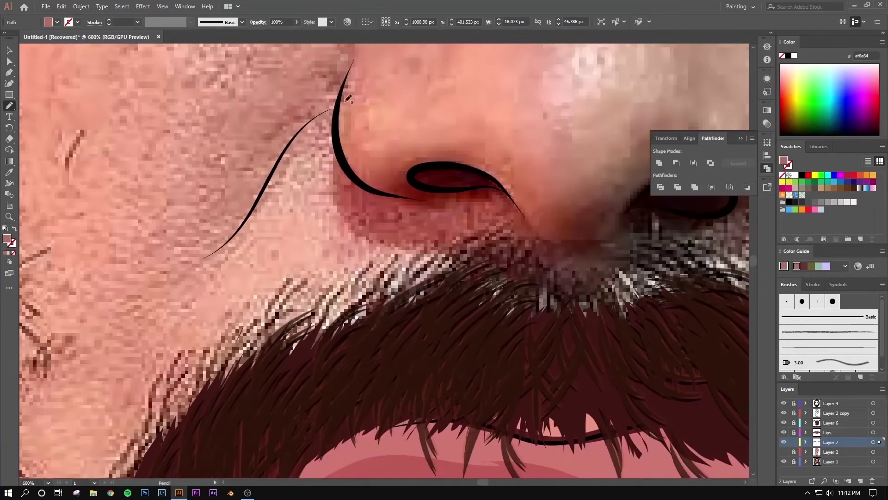
pyautogui.moveTo(373, 190); pyautogui.dragTo(374, 191)
pyautogui.moveTo(447, 251); pyautogui.dragTo(522, 255)
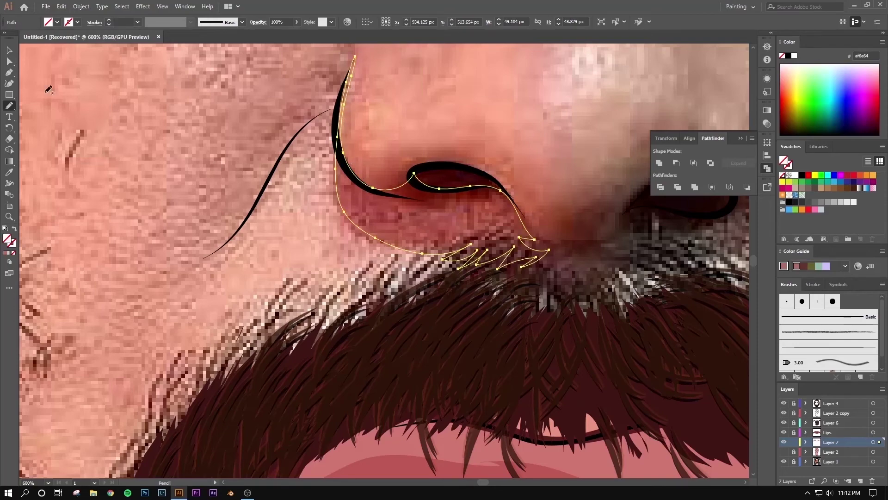
# - Reshape the nostril shadow path's anchors with the Direct Selection tool
pyautogui.scroll(4, 352, 84)
pyautogui.press('a')
pyautogui.click(463, 319)
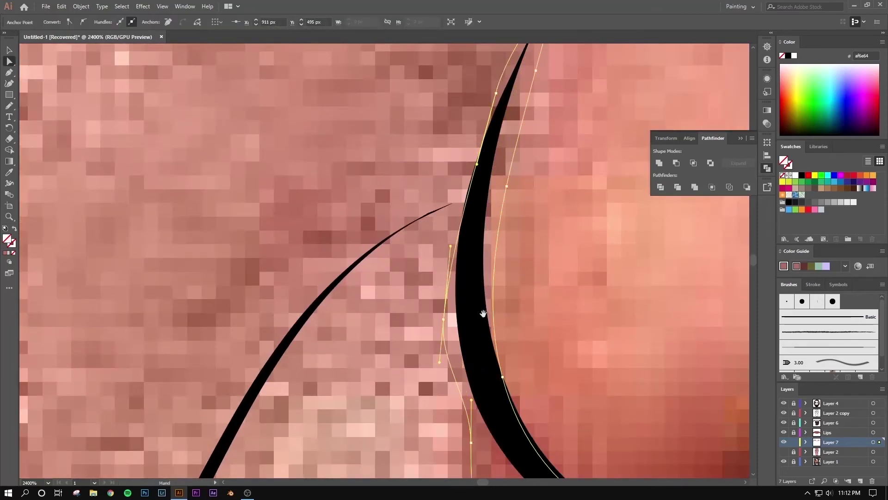
pyautogui.scroll(-1, 481, 311)
pyautogui.moveTo(461, 337); pyautogui.dragTo(365, 228)
pyautogui.press('v')
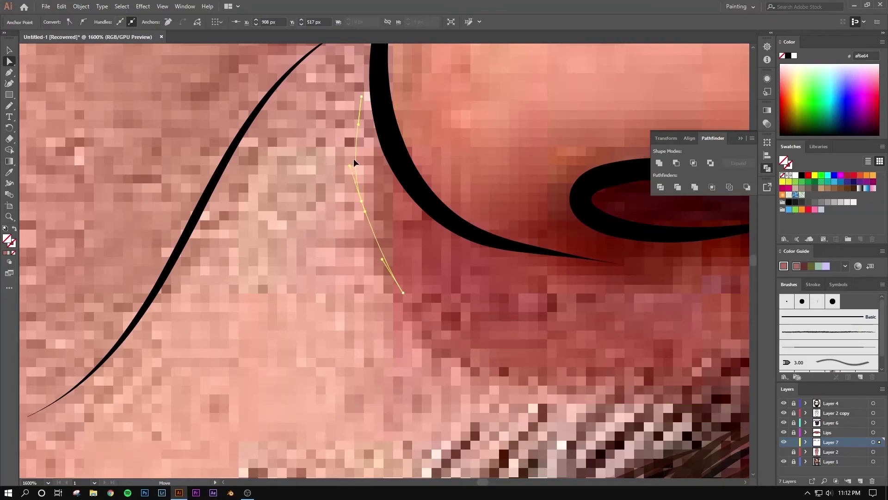
# - Draw closed shadow shapes beside the nose and above the moustache
pyautogui.scroll(-5, 353, 158)
pyautogui.moveTo(144, 139); pyautogui.dragTo(144, 240)
pyautogui.scroll(3, 457, 330)
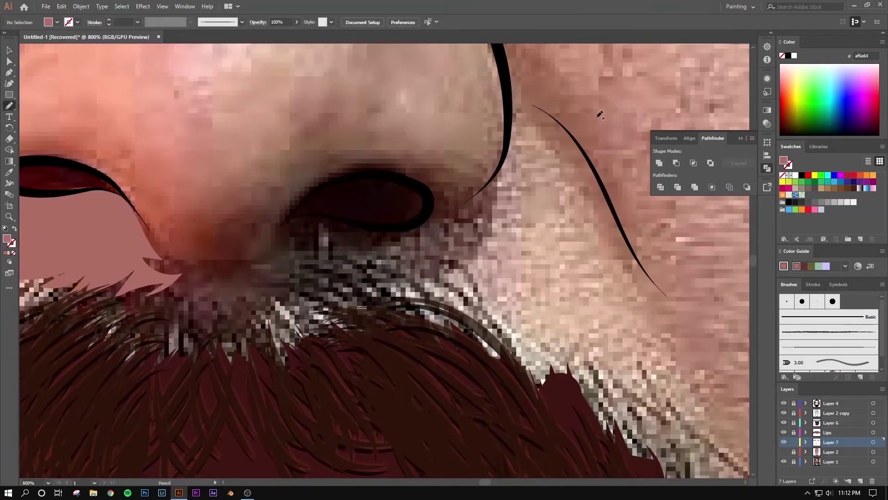
pyautogui.scroll(-3, 432, 178)
pyautogui.scroll(2, 407, 138)
pyautogui.press('n')
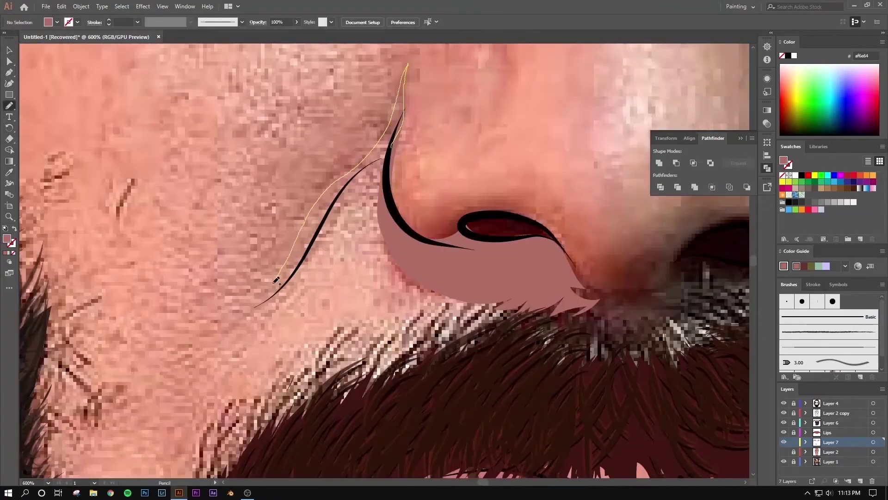
pyautogui.scroll(-2, 341, 190)
pyautogui.hscroll(5, 324, 185)
pyautogui.moveTo(241, 97); pyautogui.dragTo(260, 149)
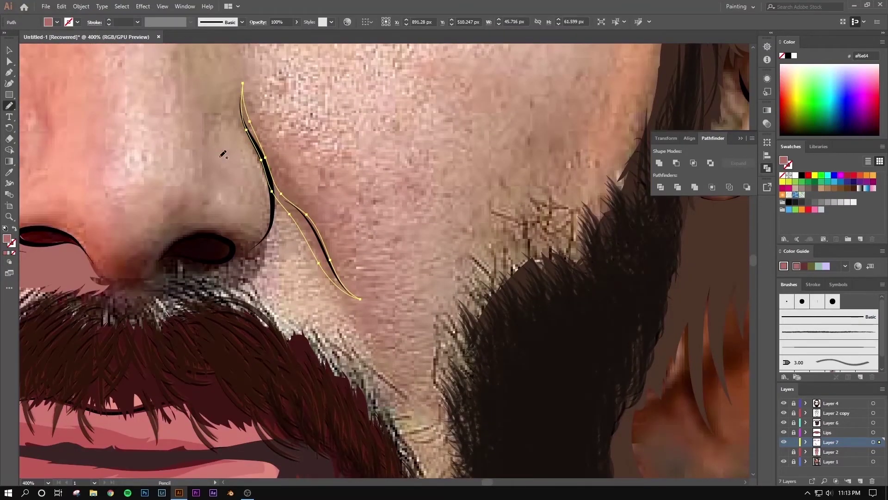
pyautogui.scroll(2, 176, 266)
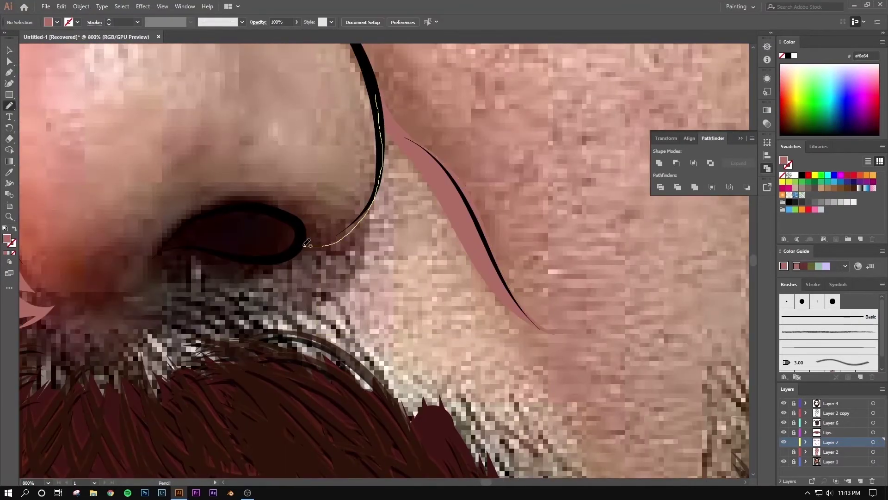
pyautogui.moveTo(179, 329); pyautogui.dragTo(350, 283)
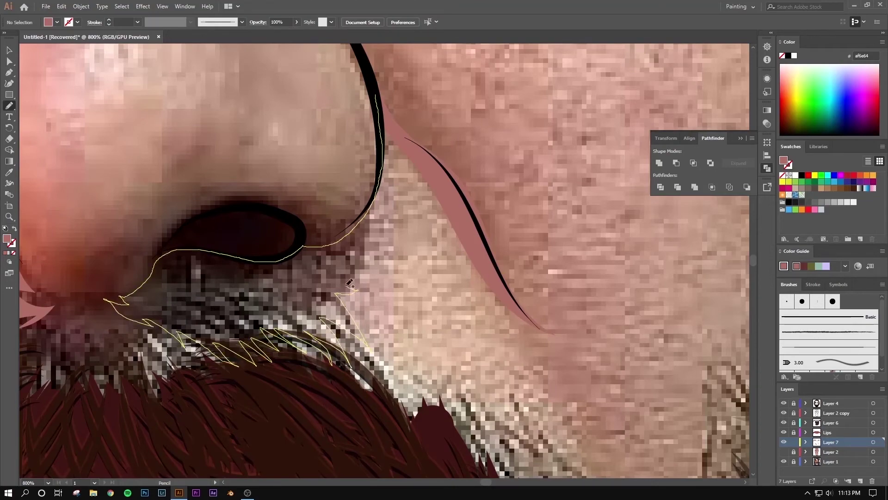
pyautogui.moveTo(395, 143); pyautogui.dragTo(396, 147)
# - Pencil small inner-ear shading shapes on the first ear
pyautogui.scroll(-10, 417, 185)
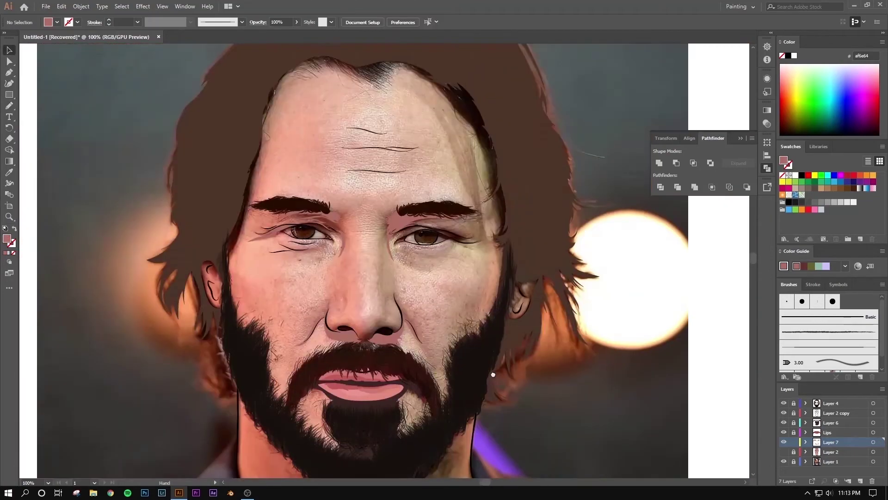
pyautogui.press('v')
pyautogui.scroll(-3, 460, 131)
pyautogui.scroll(3, 254, 154)
pyautogui.scroll(2, 254, 155)
pyautogui.press('n')
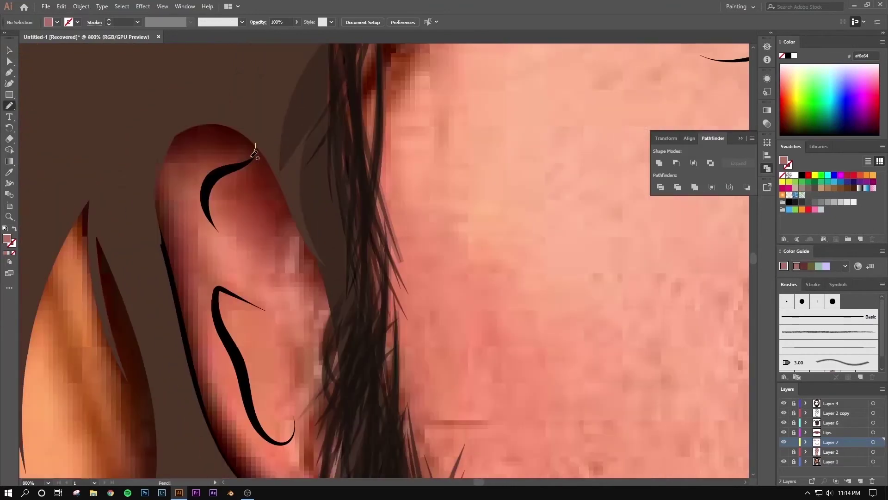
pyautogui.moveTo(247, 162); pyautogui.dragTo(245, 165)
pyautogui.scroll(-3, 231, 267)
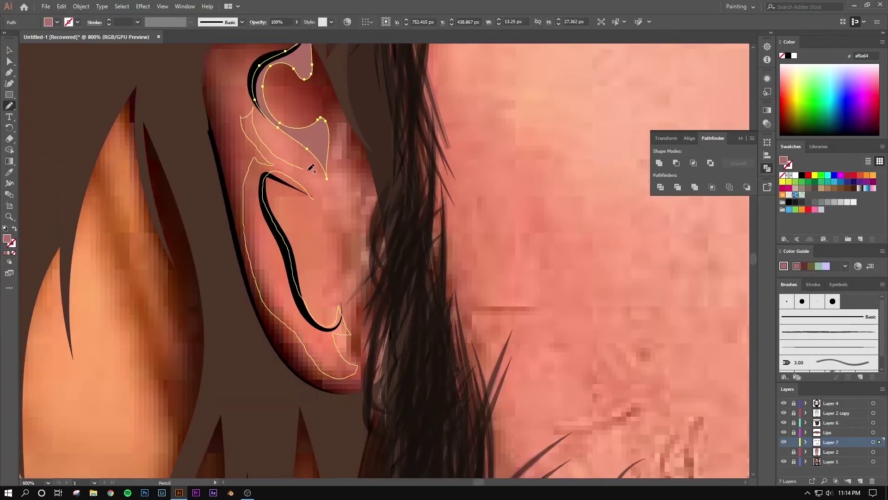
pyautogui.moveTo(337, 237); pyautogui.dragTo(338, 241)
# - Draw closed shading and highlight shapes inside the other ear
pyautogui.scroll(-3, 336, 237)
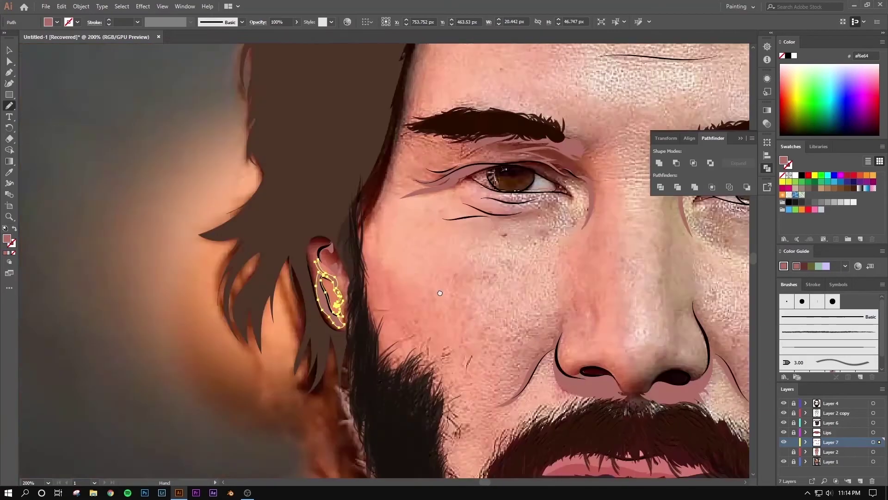
pyautogui.scroll(3, 324, 278)
pyautogui.scroll(-3, 324, 254)
pyautogui.scroll(2, 324, 255)
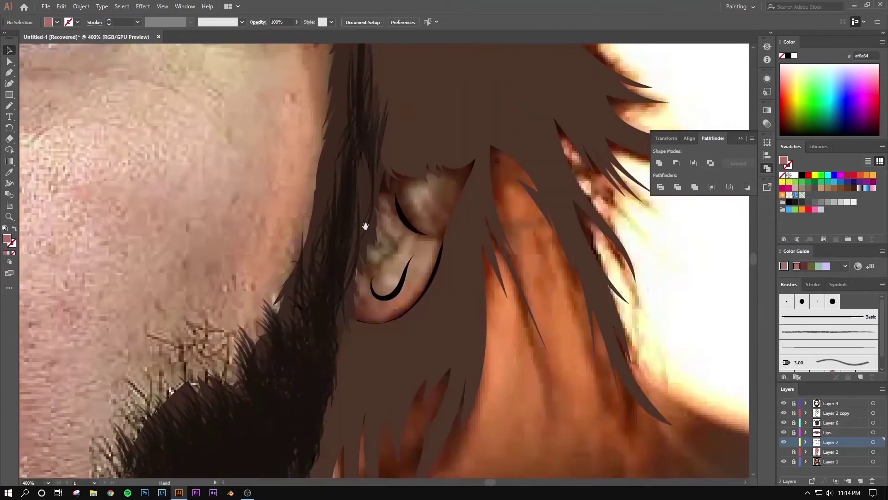
pyautogui.scroll(1, 324, 255)
pyautogui.moveTo(336, 225)
pyautogui.mouseDown()
pyautogui.moveTo(316, 256)
pyautogui.moveTo(318, 184)
pyautogui.mouseUp()
pyautogui.moveTo(327, 112); pyautogui.dragTo(359, 157)
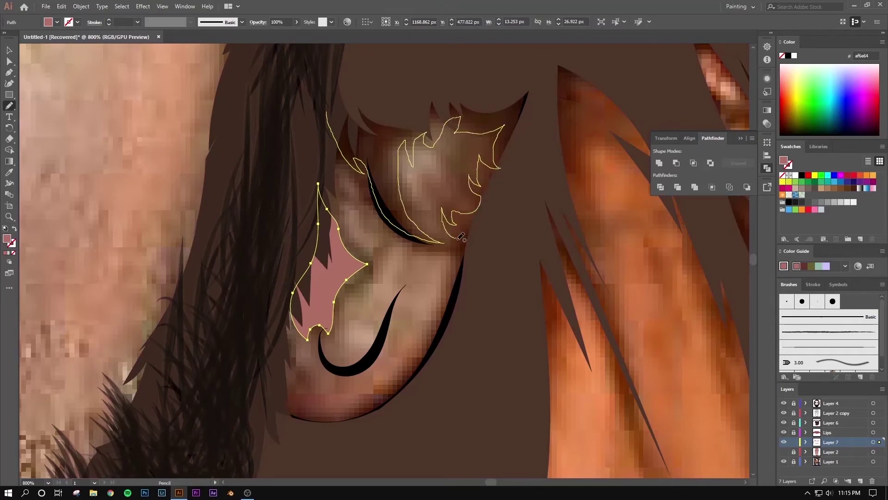
pyautogui.moveTo(460, 237); pyautogui.dragTo(329, 113)
pyautogui.scroll(-4, 462, 232)
pyautogui.moveTo(484, 161); pyautogui.dragTo(462, 167)
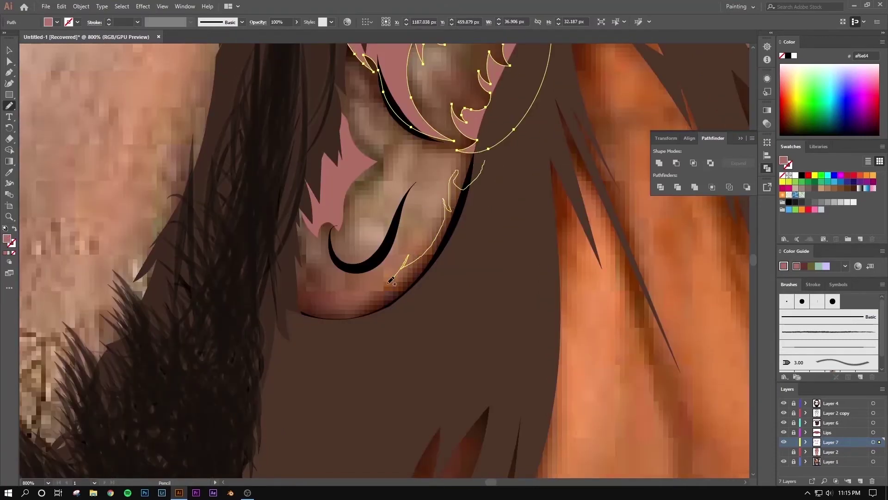
pyautogui.moveTo(323, 279); pyautogui.dragTo(463, 176)
# - Draw a hair strand beside the temple and another along the forehead hairline
pyautogui.scroll(-5, 473, 330)
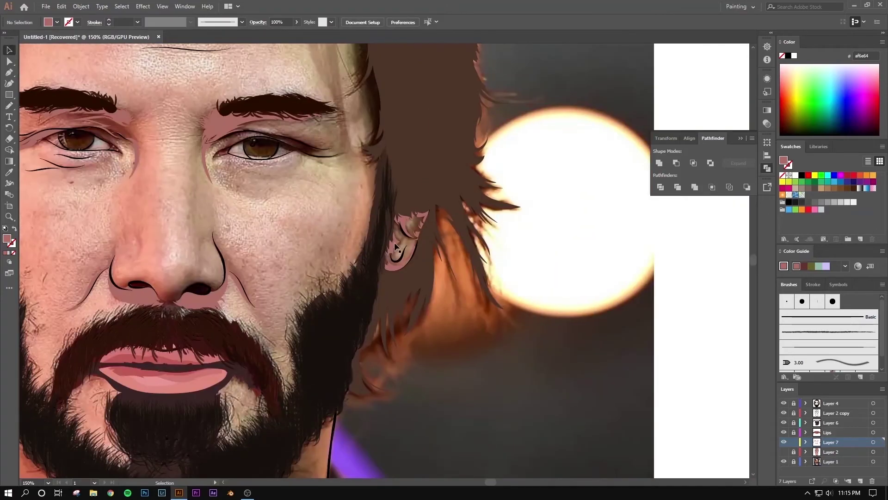
pyautogui.scroll(3, 430, 199)
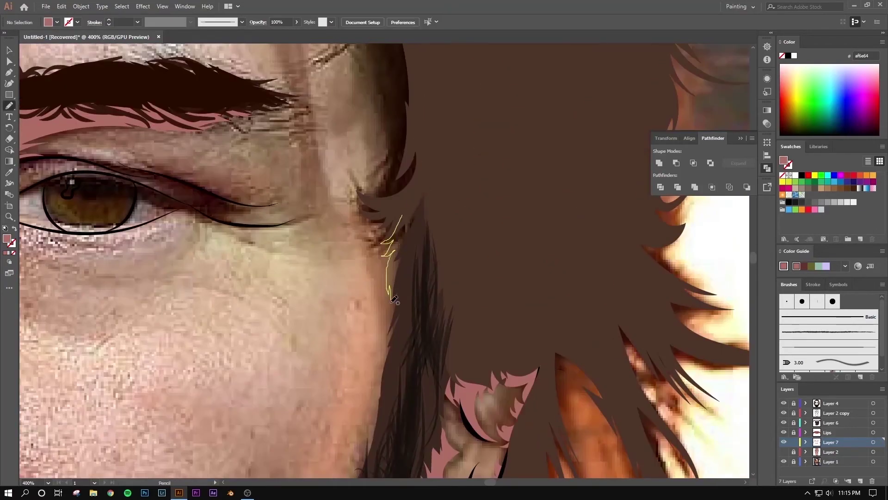
pyautogui.moveTo(395, 299); pyautogui.dragTo(453, 230)
pyautogui.moveTo(406, 309); pyautogui.dragTo(477, 119)
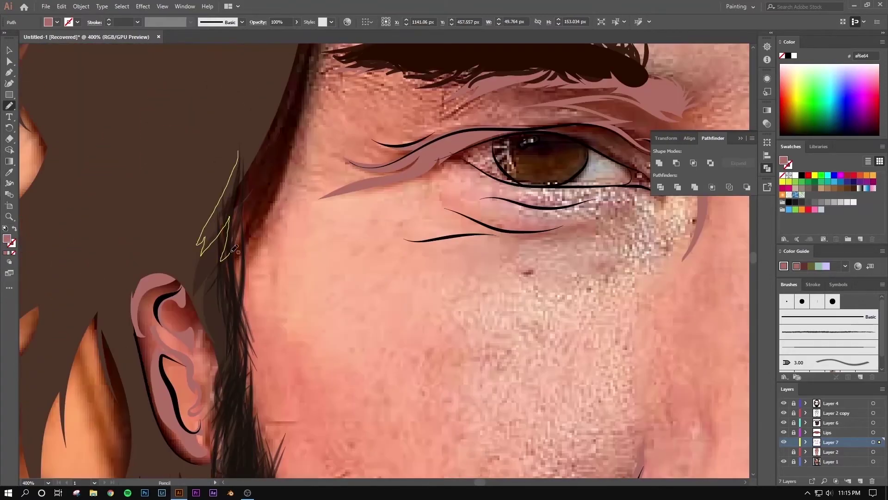
pyautogui.moveTo(258, 297); pyautogui.dragTo(306, 248)
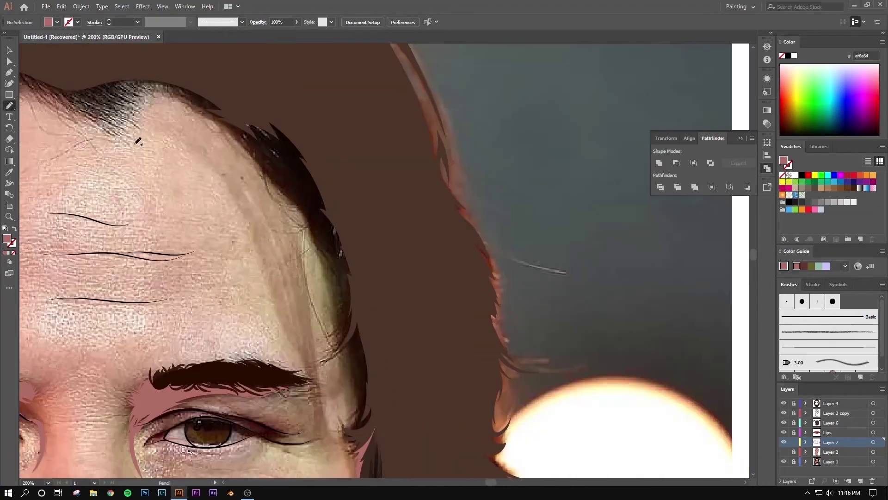
pyautogui.hscroll(-3, 143, 97)
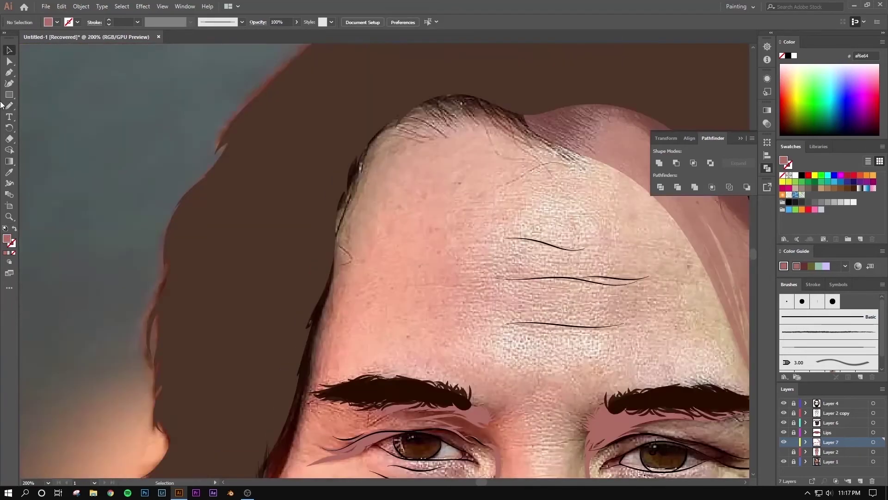
pyautogui.click(9, 106)
pyautogui.moveTo(345, 166); pyautogui.dragTo(379, 143)
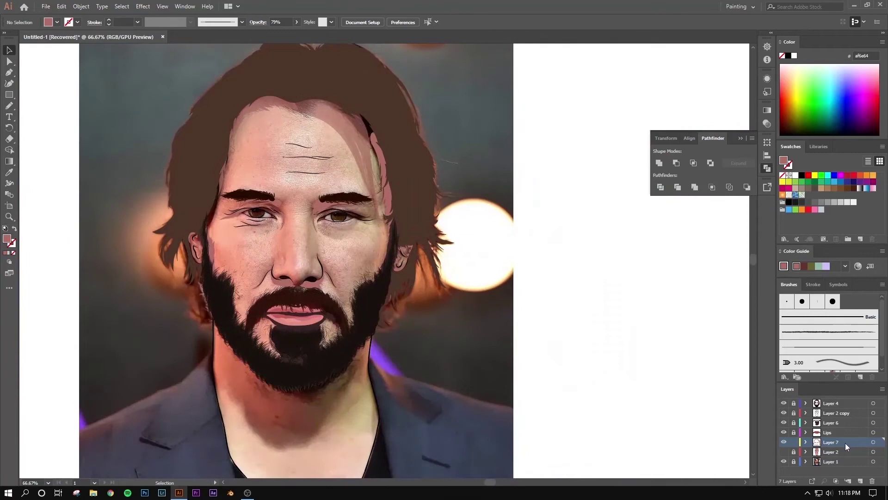
# - Create a new layer and pencil fine hair strands along the top hairline
pyautogui.click(832, 412)
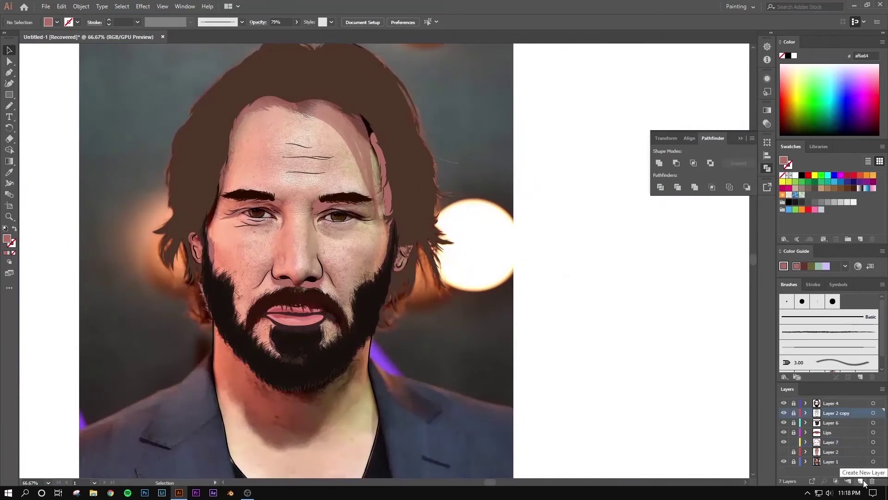
pyautogui.click(860, 481)
pyautogui.scroll(5, 259, 88)
pyautogui.press('n')
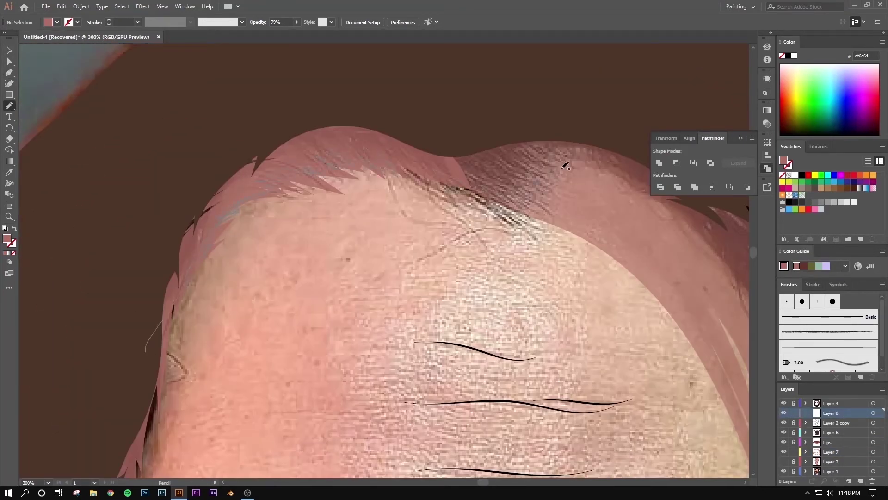
pyautogui.moveTo(729, 253); pyautogui.dragTo(537, 224)
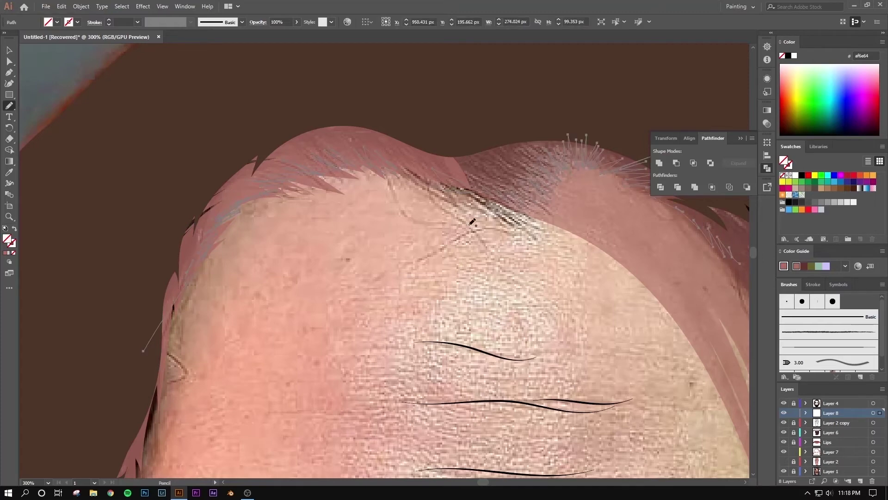
# - Add short and long strands around the left hairline and down the temple
pyautogui.moveTo(450, 283); pyautogui.dragTo(174, 274)
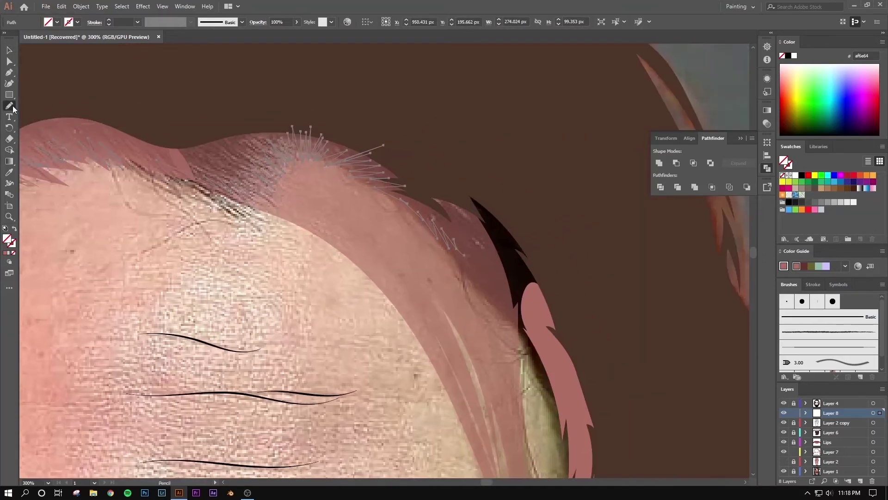
pyautogui.moveTo(564, 364); pyautogui.dragTo(252, 166)
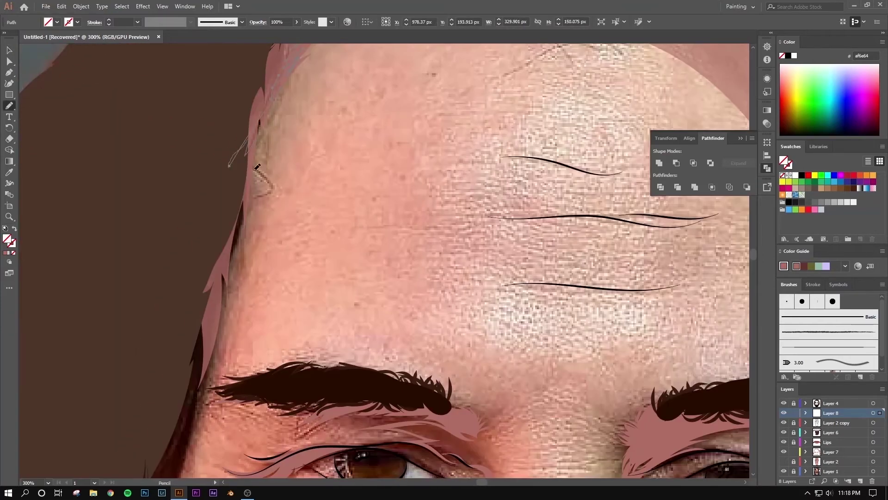
pyautogui.scroll(-3, 232, 270)
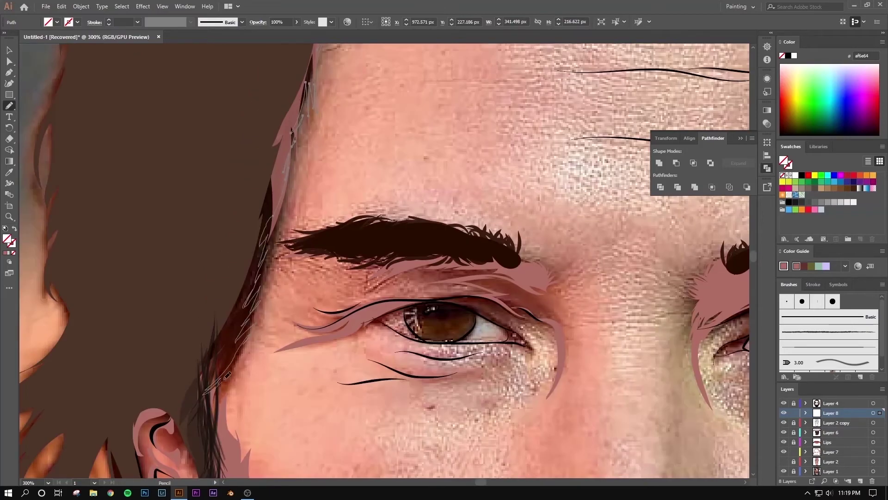
pyautogui.moveTo(227, 375); pyautogui.dragTo(292, 210)
pyautogui.moveTo(255, 354); pyautogui.dragTo(421, 142)
# - Set the forehead hair strand to about 30% opacity and start the neck shadow outline
pyautogui.hotkey('ctrl', '-')
pyautogui.hotkey('ctrl', '-')
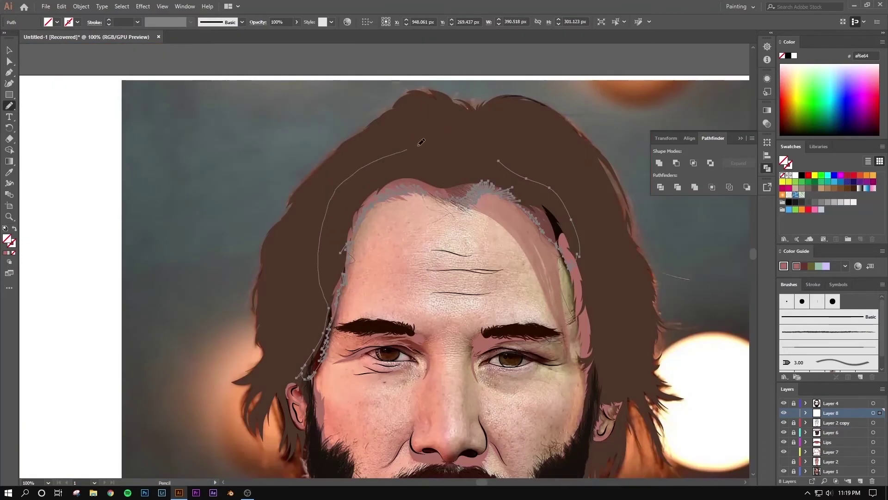
pyautogui.press('v')
pyautogui.hotkey('ctrl', '-')
pyautogui.hotkey('ctrl', '-')
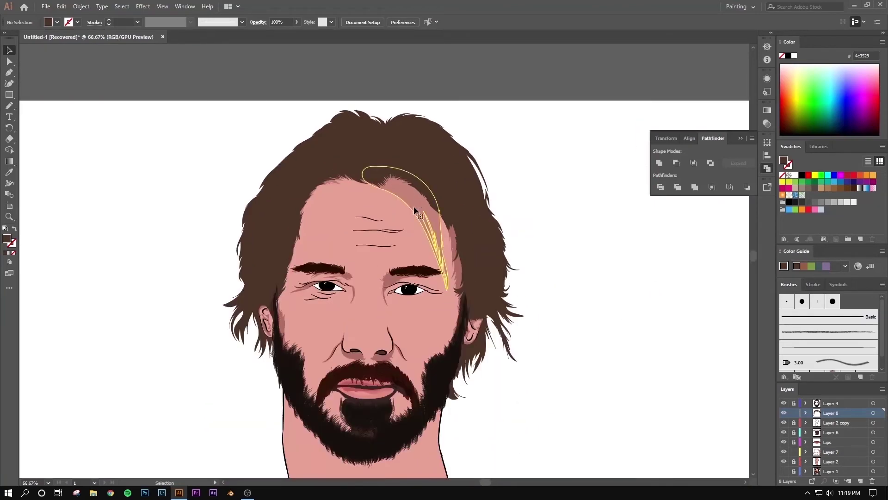
pyautogui.click(387, 199)
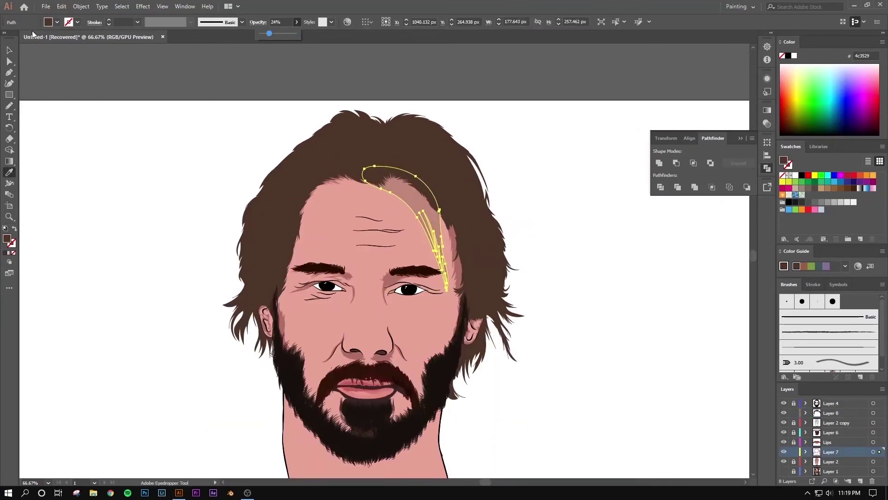
pyautogui.click(10, 59)
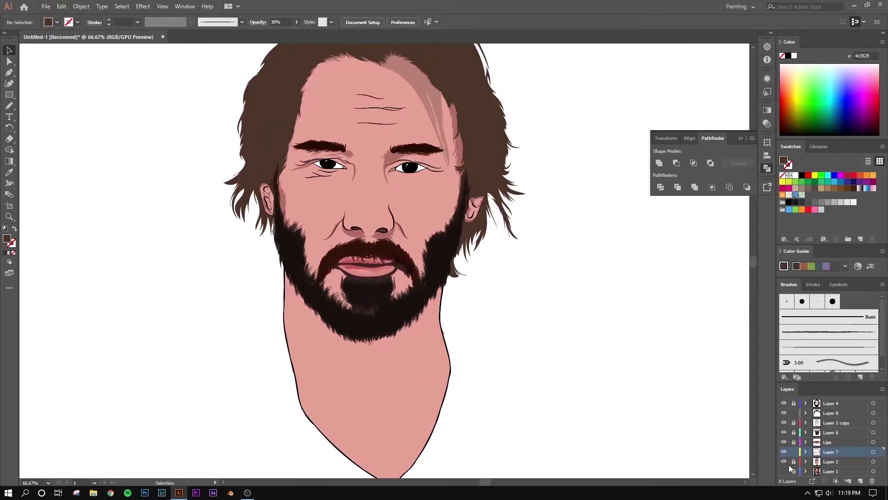
pyautogui.click(784, 471)
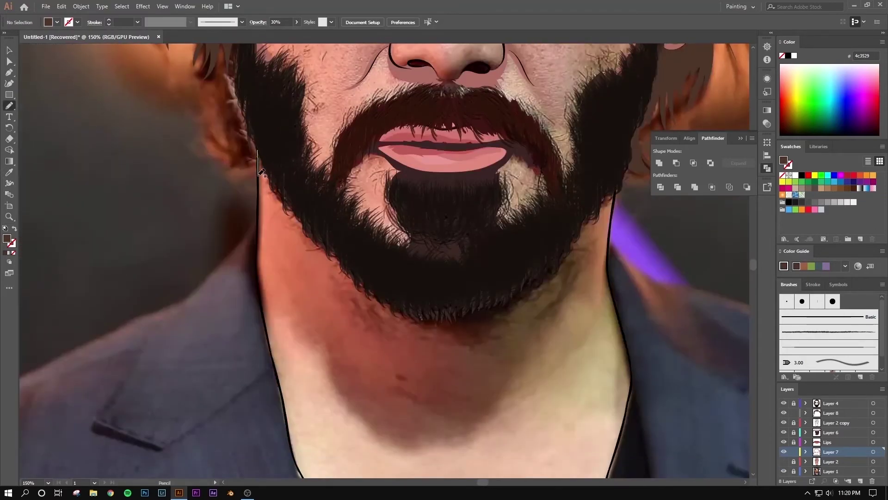
pyautogui.moveTo(260, 148); pyautogui.dragTo(498, 406)
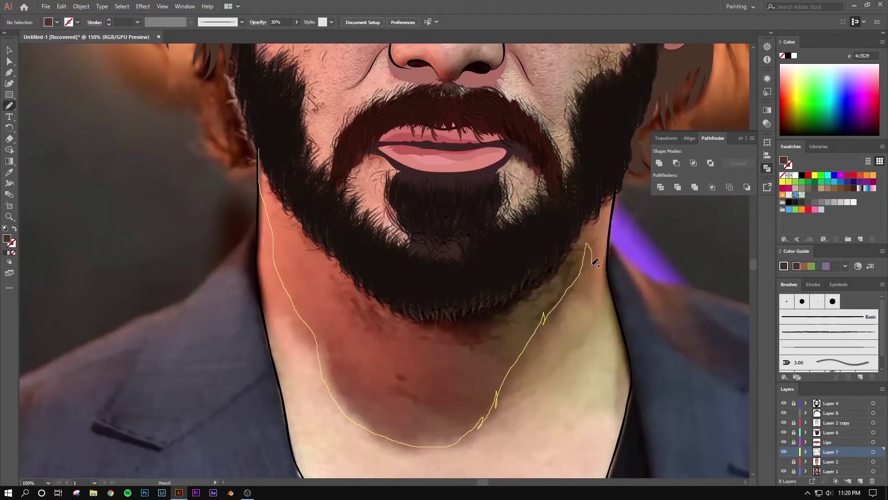
# - Finish the neck shadow outline and fill it with the sampled skin colour
pyautogui.moveTo(596, 263); pyautogui.dragTo(586, 199)
pyautogui.scroll(5, 168, 135)
pyautogui.press('a')
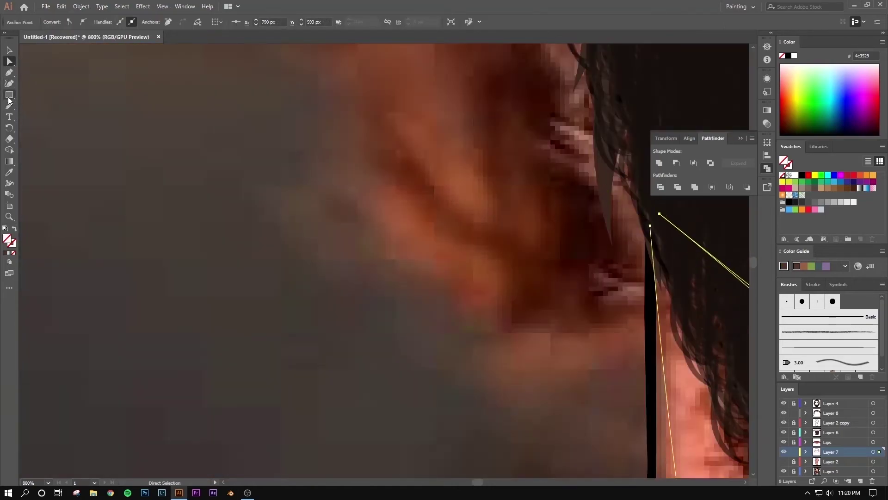
pyautogui.hotkey('ctrl', '-')
pyautogui.hotkey('ctrl', '-')
pyautogui.hotkey('ctrl', '-')
pyautogui.press('i')
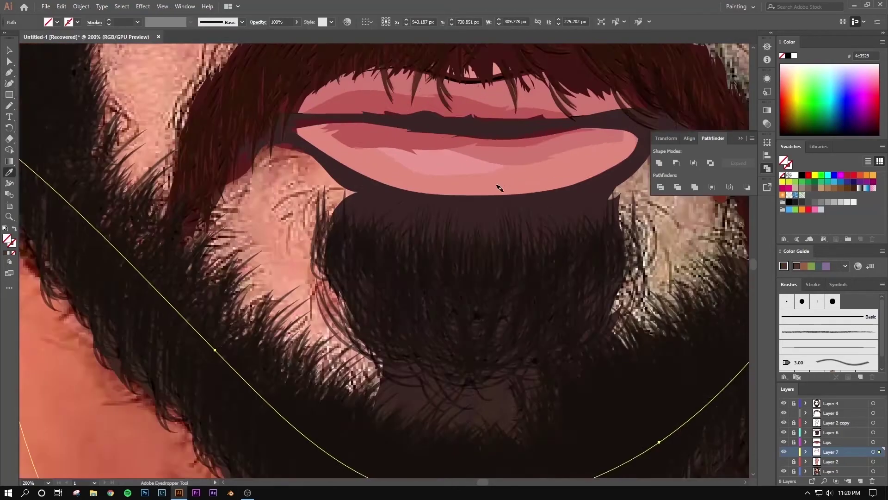
pyautogui.hotkey('ctrl', '-')
pyautogui.click(605, 341)
# - Recolour the skin shape under the beard to darker red-brown 9e5c51
pyautogui.doubleClick(7, 239)
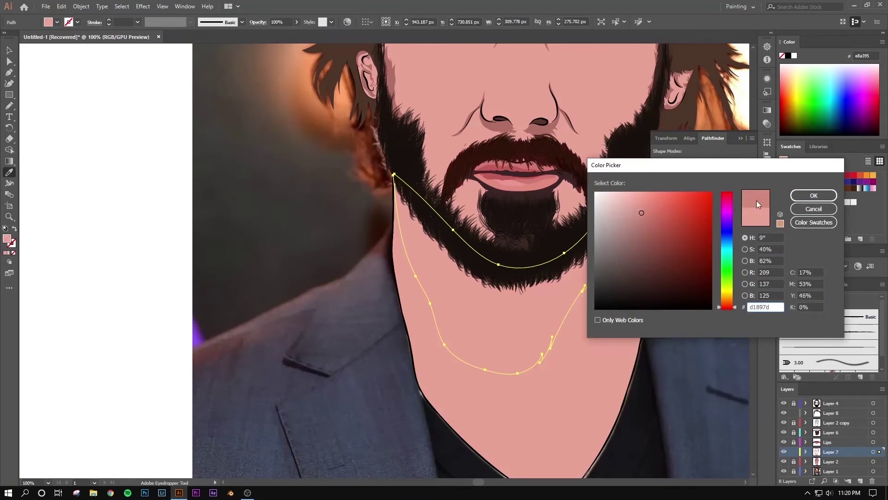
pyautogui.press('Return')
pyautogui.press('v')
pyautogui.click(783, 461)
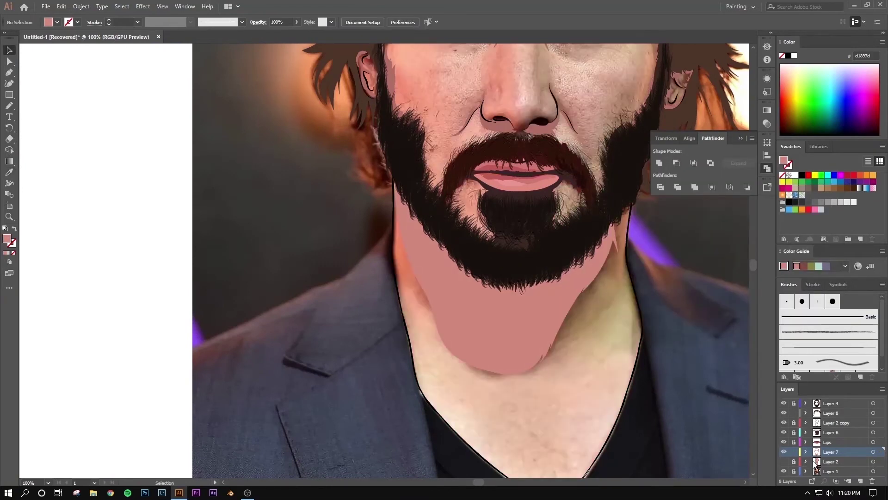
pyautogui.doubleClick(7, 239)
pyautogui.press('Return')
pyautogui.doubleClick(7, 239)
pyautogui.click(731, 308)
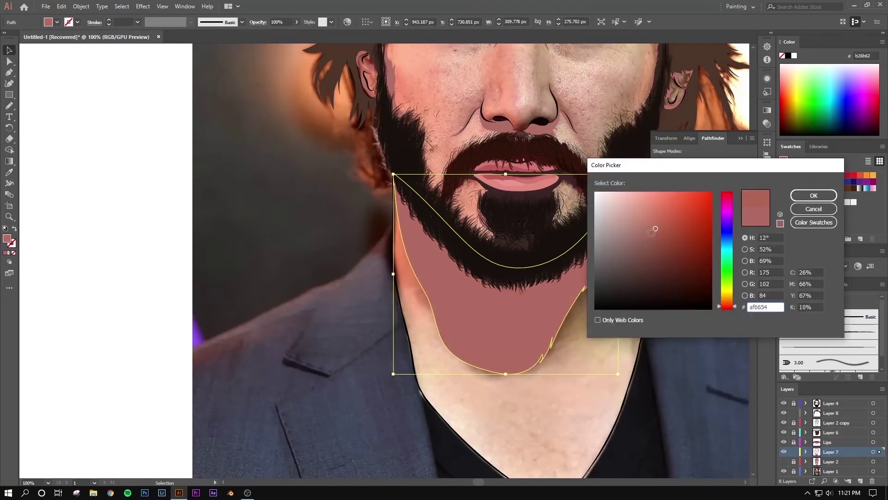
pyautogui.click(814, 196)
pyautogui.hotkey('ctrl', 'shift', 'a')
# - Draw a shaded shape along the jaw under the beard
pyautogui.press('n')
pyautogui.hotkey('ctrl', '+')
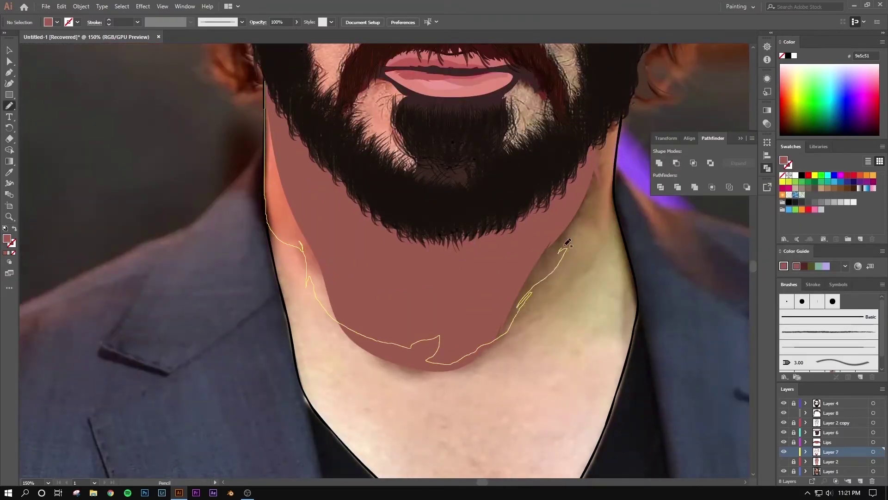
pyautogui.moveTo(606, 160); pyautogui.dragTo(269, 64)
pyautogui.press('i')
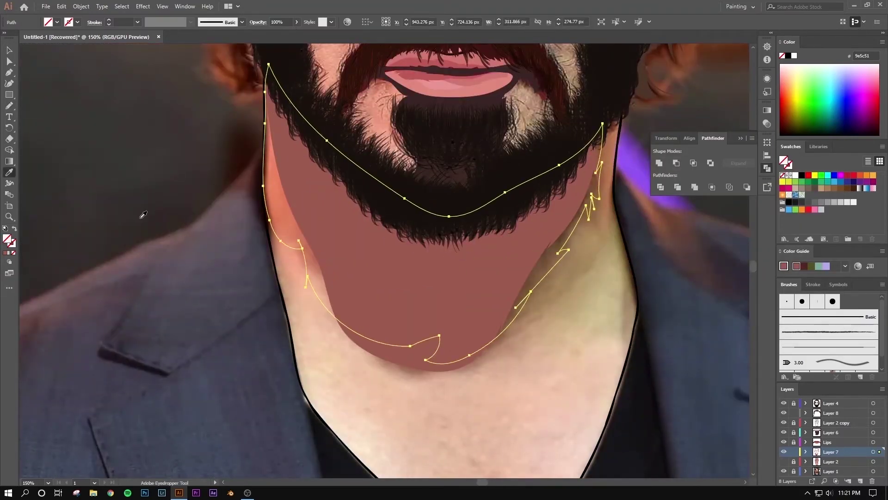
pyautogui.doubleClick(6, 238)
pyautogui.press('Return')
pyautogui.rightClick(391, 258)
pyautogui.click(532, 433)
# - Add a strip along the neck's right side filled lighter pink ce8078
pyautogui.hotkey('ctrl', 'shift', 'a')
pyautogui.press('n')
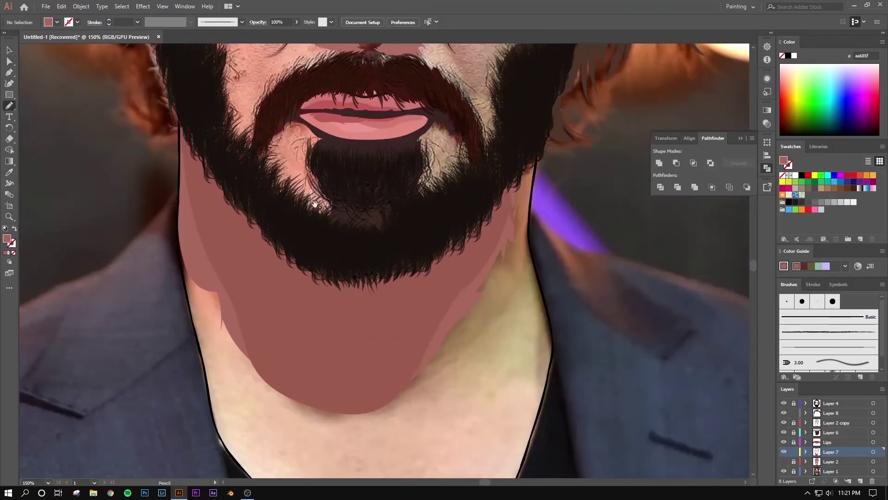
pyautogui.moveTo(430, 176)
pyautogui.mouseDown()
pyautogui.moveTo(425, 233)
pyautogui.moveTo(450, 158)
pyautogui.mouseUp()
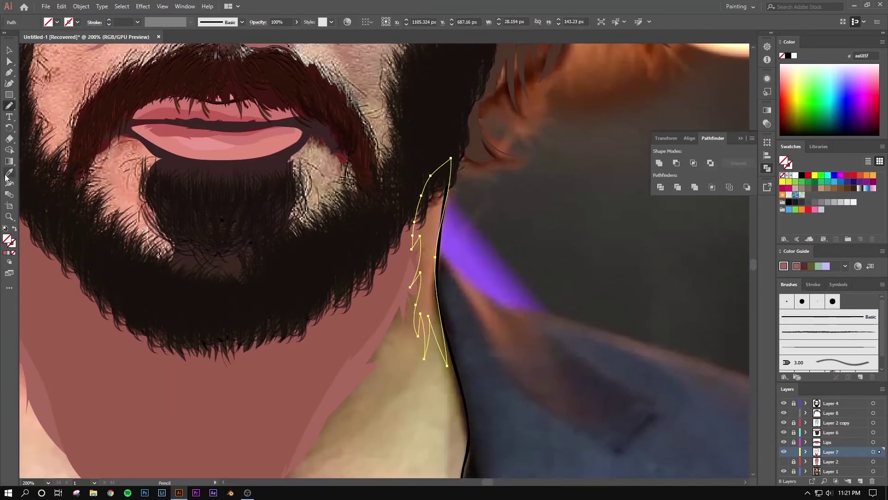
pyautogui.press('i')
pyautogui.click(352, 379)
pyautogui.doubleClick(7, 239)
pyautogui.press('Return')
pyautogui.hotkey('ctrl', '-')
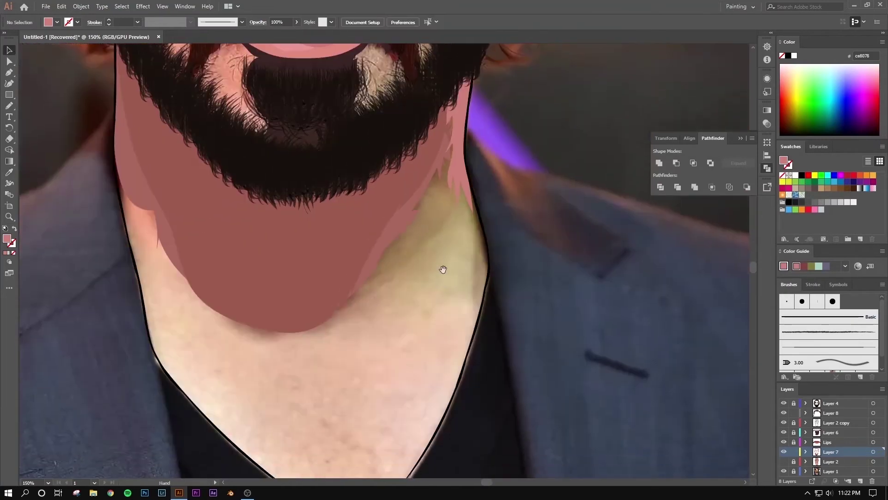
pyautogui.press('v')
pyautogui.hotkey('ctrl', 'shift', 'a')
pyautogui.hotkey('ctrl', '-')
pyautogui.hotkey('ctrl', '-')
# - Pencil a path along both neck edges down to the V of the shirt
pyautogui.scroll(5, 388, 305)
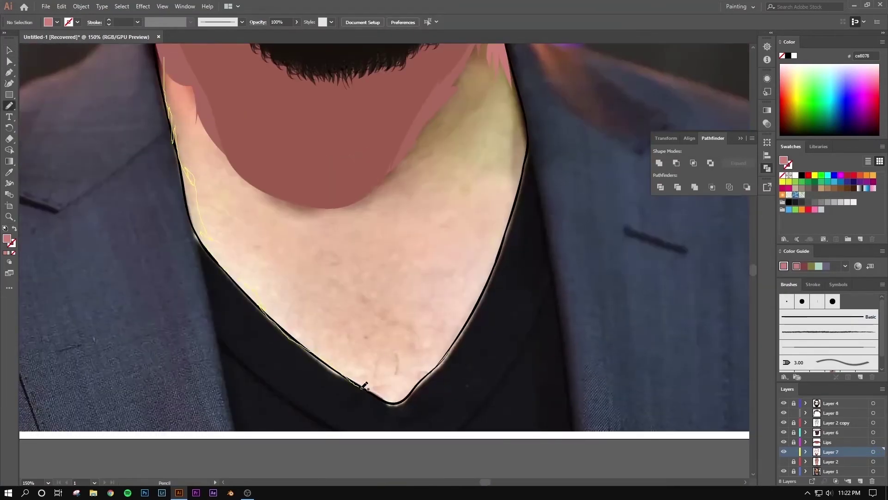
pyautogui.scroll(3, 508, 56)
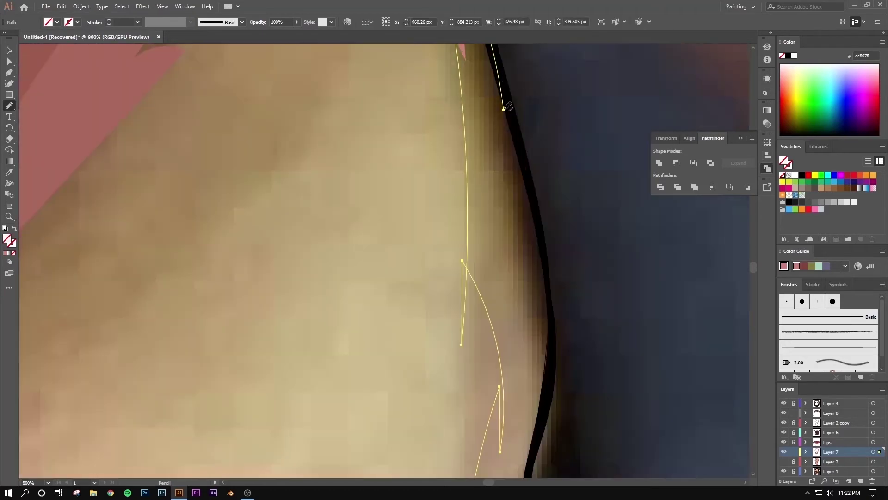
pyautogui.moveTo(507, 101); pyautogui.dragTo(546, 432)
pyautogui.scroll(2, 546, 432)
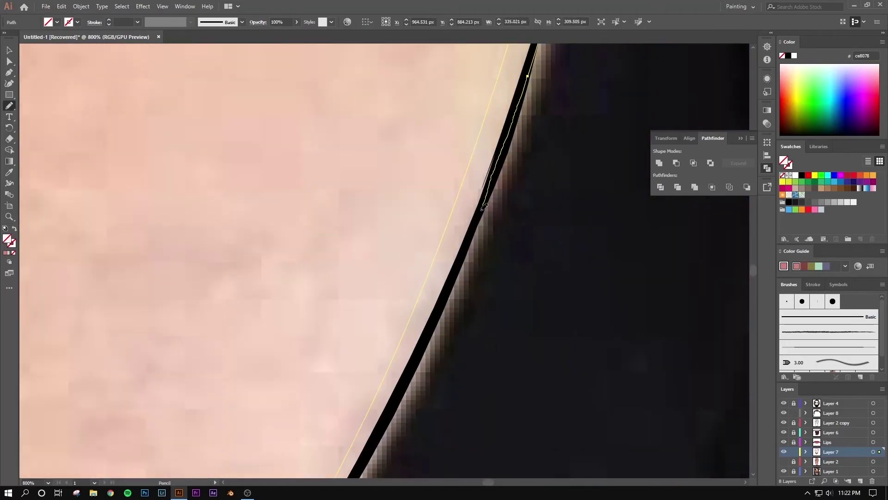
pyautogui.scroll(-5, 546, 38)
pyautogui.scroll(4, 247, 70)
pyautogui.moveTo(248, 70)
pyautogui.mouseDown()
pyautogui.moveTo(305, 370)
pyautogui.moveTo(305, 181)
pyautogui.moveTo(546, 474)
pyautogui.mouseUp()
pyautogui.scroll(-5, 271, 217)
pyautogui.scroll(-5, 305, 370)
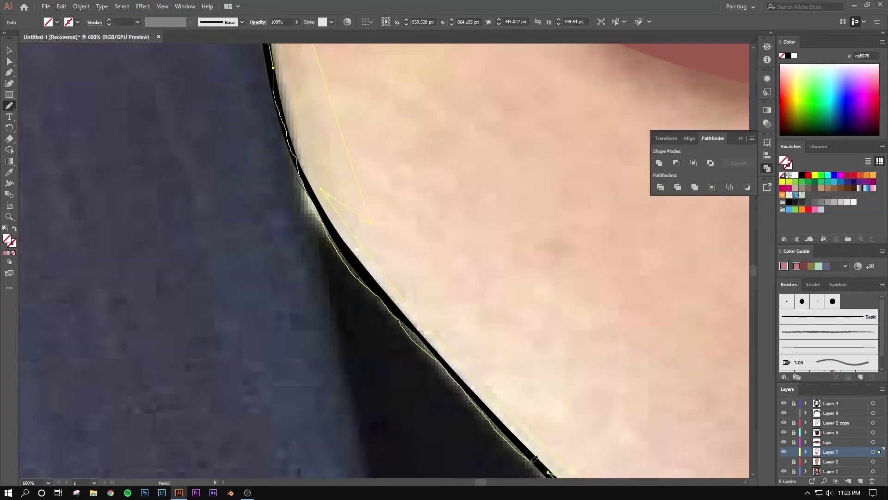
pyautogui.scroll(-5, 546, 474)
pyautogui.moveTo(370, 97); pyautogui.dragTo(606, 306)
pyautogui.scroll(-5, 606, 306)
pyautogui.moveTo(194, 126); pyautogui.dragTo(519, 252)
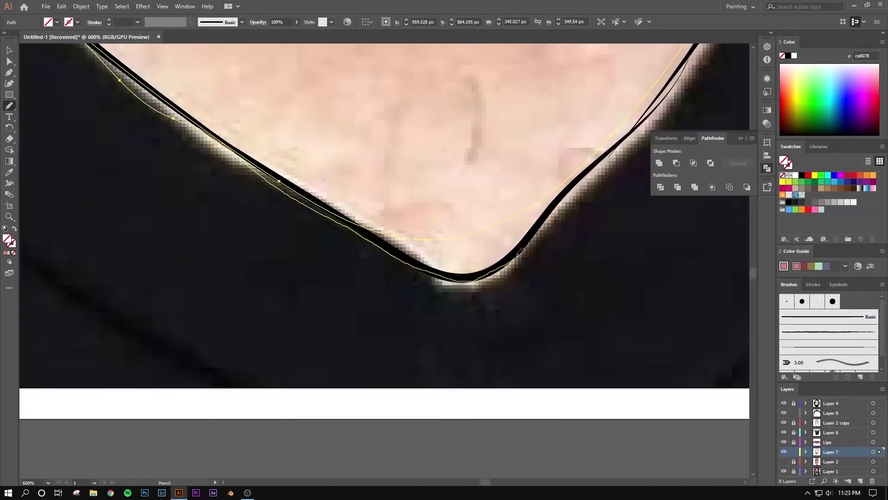
# - Fill the neck path with the sampled darker skin colour 9e5c51 and deselect it
pyautogui.scroll(5, 384, 217)
pyautogui.scroll(5, 384, 217)
pyautogui.hotkey('ctrl', '0')
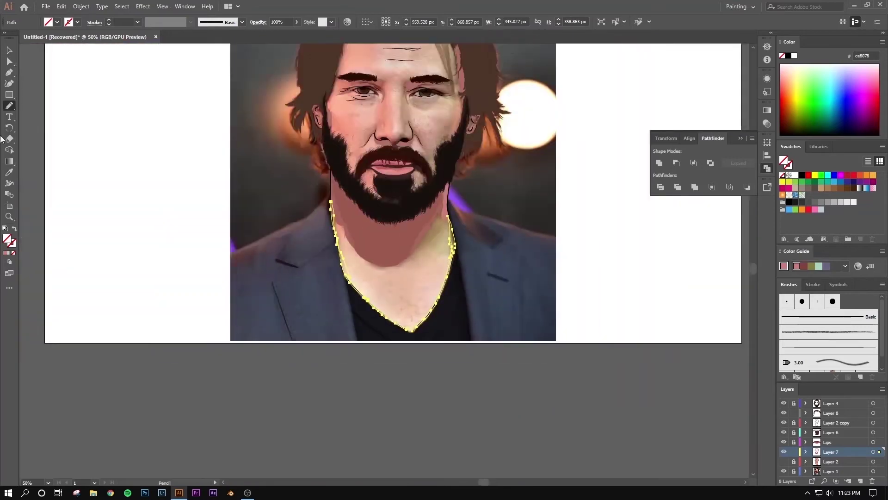
pyautogui.hotkey('ctrl', '1')
pyautogui.press('i')
pyautogui.click(329, 282)
pyautogui.hotkey('ctrl', 'shift', 'a')
pyautogui.press('v')
pyautogui.scroll(-3, 142, 208)
pyautogui.scroll(-2, 16, 200)
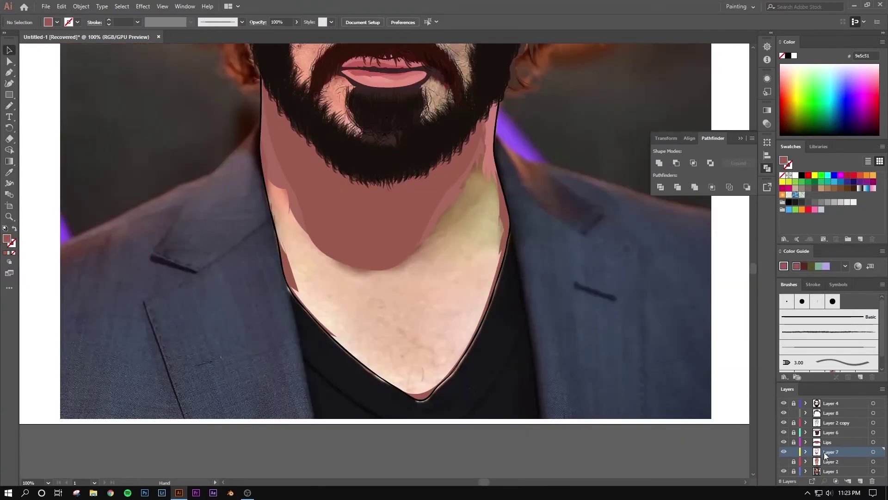
# - Add a new Layer 9 and brush a black outline across the left shoulder
pyautogui.click(830, 471)
pyautogui.click(860, 481)
pyautogui.scroll(-3, 384, 231)
pyautogui.moveTo(9, 105); pyautogui.dragTo(46, 107)
pyautogui.hscroll(-3, 118, 200)
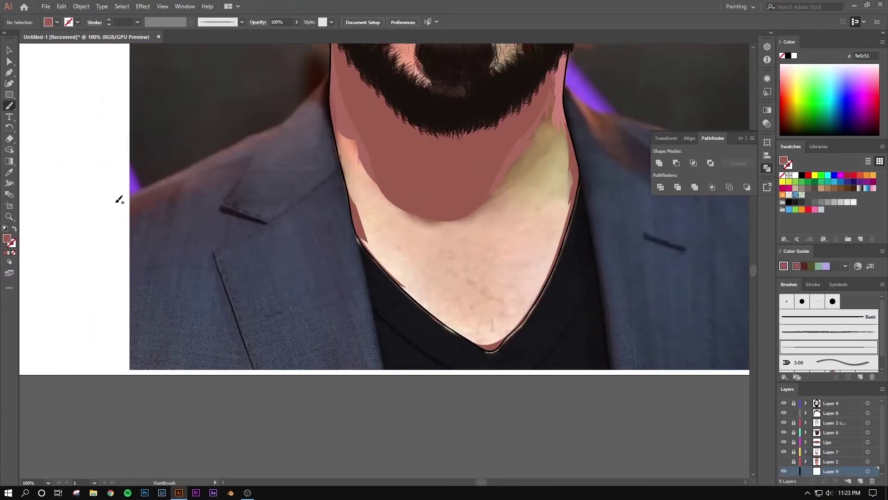
pyautogui.moveTo(562, 63); pyautogui.dragTo(565, 61)
# - Extend the shoulder outline's end anchor down along the image's left edge
pyautogui.press('v')
pyautogui.hscroll(3, 384, 208)
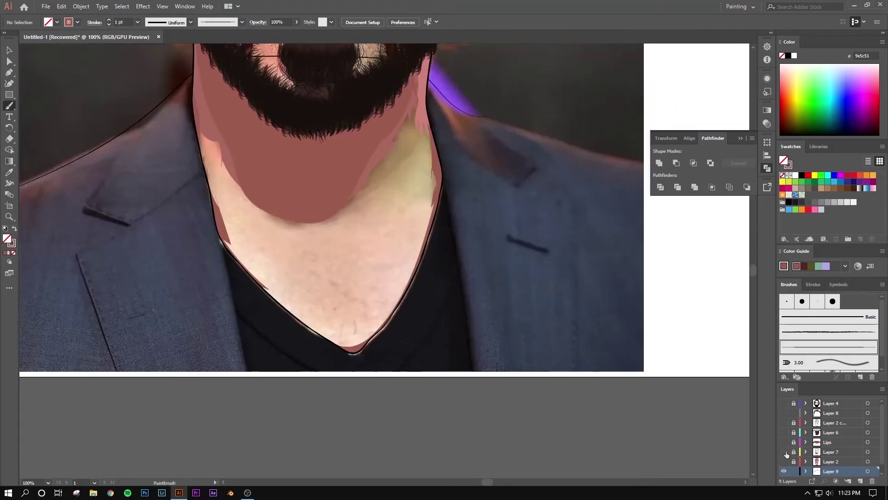
pyautogui.hotkey('ctrl', '+')
pyautogui.hotkey('ctrl', 'shift', 'a')
pyautogui.scroll(-3, 245, 116)
pyautogui.hscroll(5, 246, 116)
pyautogui.press('b')
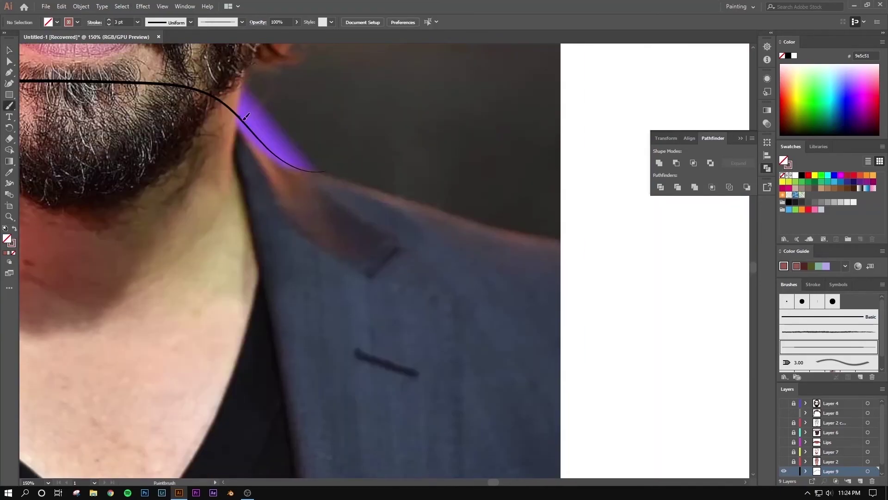
pyautogui.hscroll(10, 384, 231)
pyautogui.scroll(-3, 384, 232)
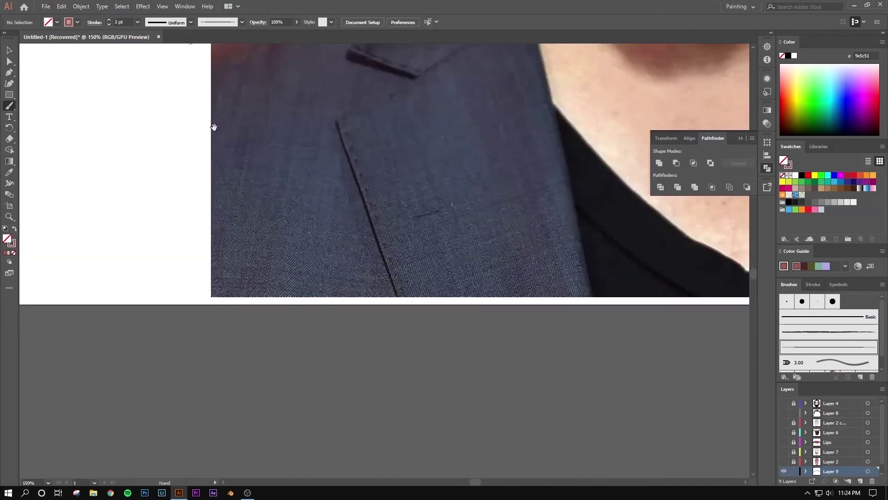
pyautogui.scroll(1, 219, 110)
pyautogui.hscroll(-3, 218, 109)
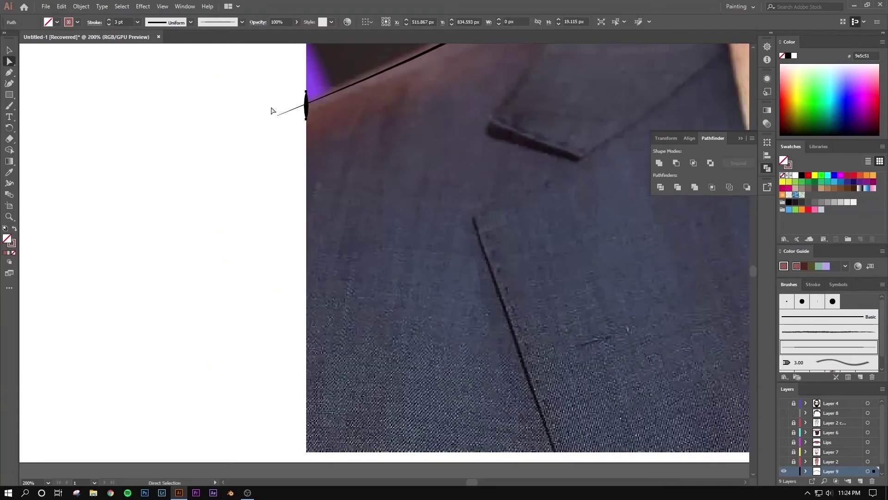
pyautogui.press('a')
pyautogui.click(306, 121)
pyautogui.moveTo(305, 120); pyautogui.dragTo(307, 460)
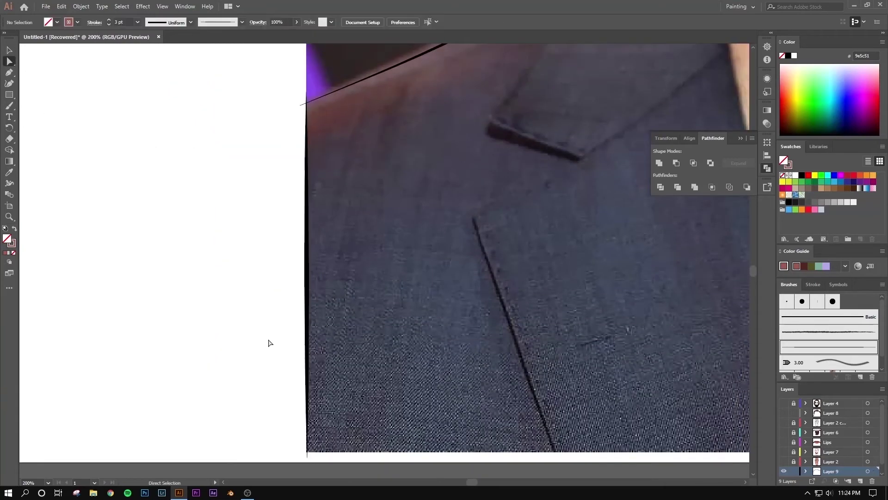
# - Rotate a line 90° and move it to the image's bottom edge as a border
pyautogui.hscroll(3, 268, 342)
pyautogui.rightClick(335, 180)
pyautogui.click(472, 334)
pyautogui.write('90')
pyautogui.press('Return')
pyautogui.hscroll(3, 463, 231)
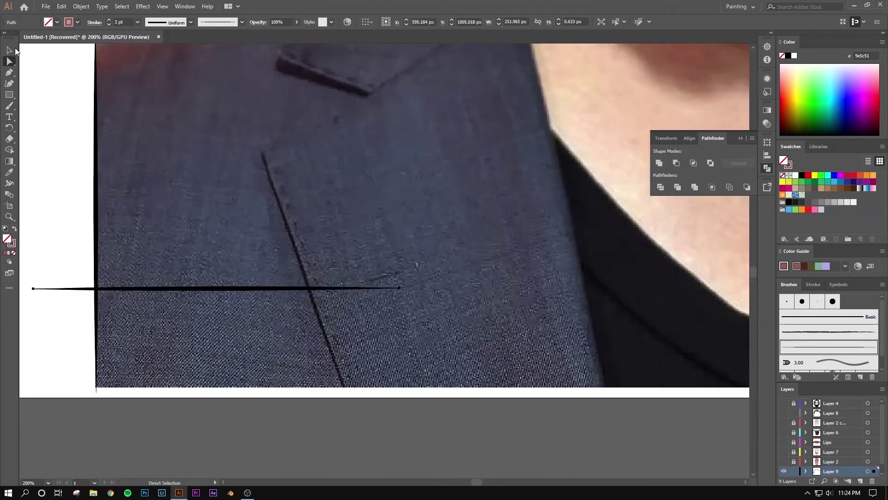
pyautogui.press('v')
pyautogui.moveTo(255, 289); pyautogui.dragTo(296, 388)
pyautogui.hotkey('ctrl', 'shift', 'a')
# - Fit the artboard in view and inspect the new border lines
pyautogui.hotkey('ctrl', '0')
pyautogui.press('a')
pyautogui.hotkey('ctrl', '1')
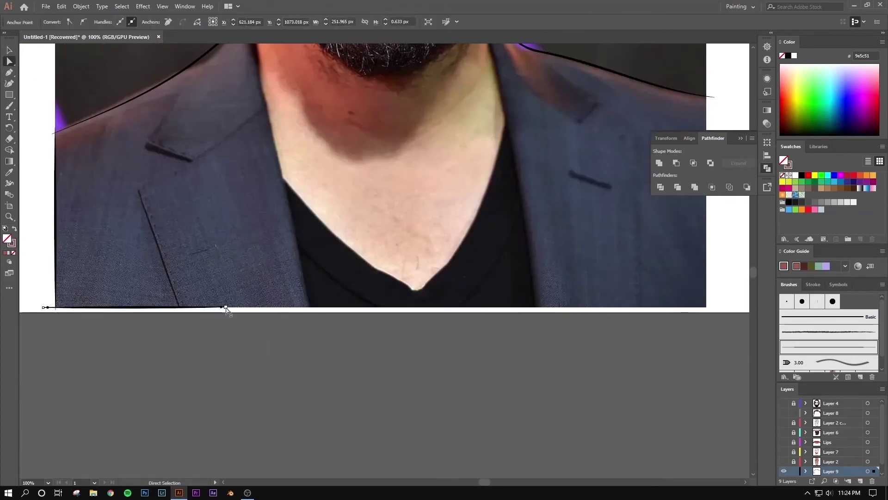
pyautogui.hscroll(3, 561, 193)
pyautogui.scroll(2, 539, 134)
pyautogui.scroll(-1, 386, 129)
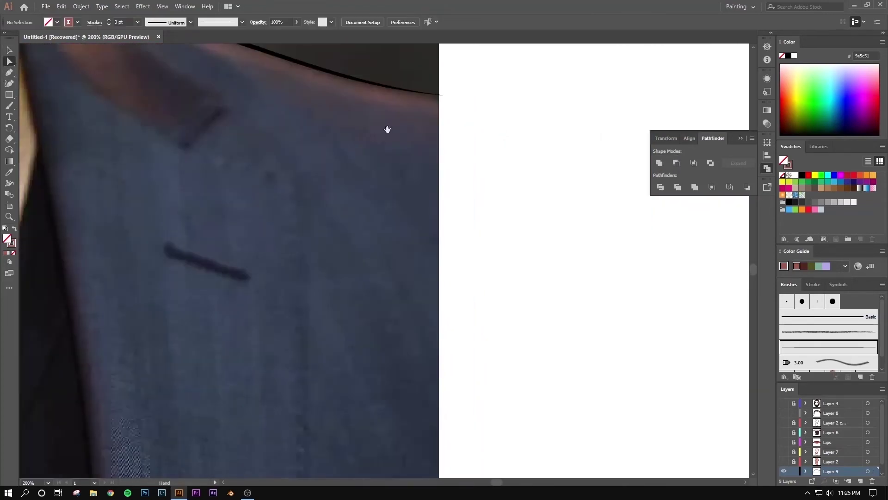
pyautogui.press('v')
pyautogui.scroll(-2, 172, 274)
pyautogui.scroll(4, 506, 259)
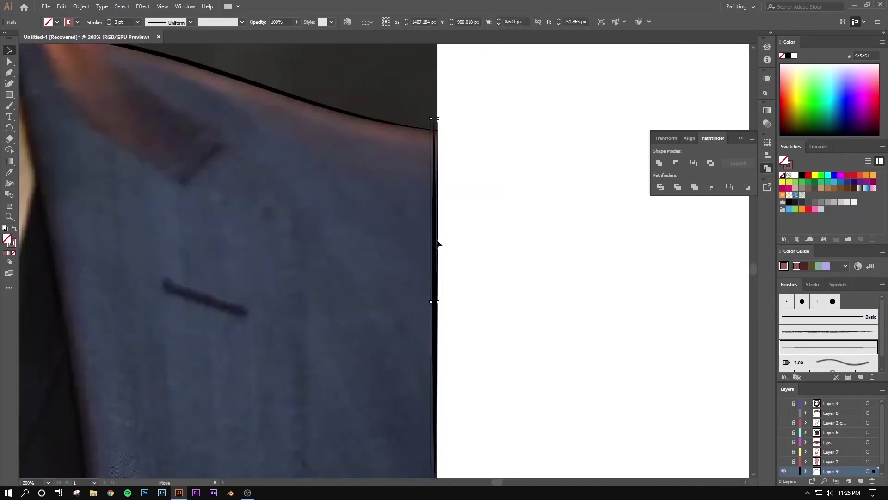
pyautogui.scroll(-2, 507, 259)
pyautogui.press('a')
pyautogui.scroll(-3, 472, 418)
pyautogui.scroll(2, 417, 232)
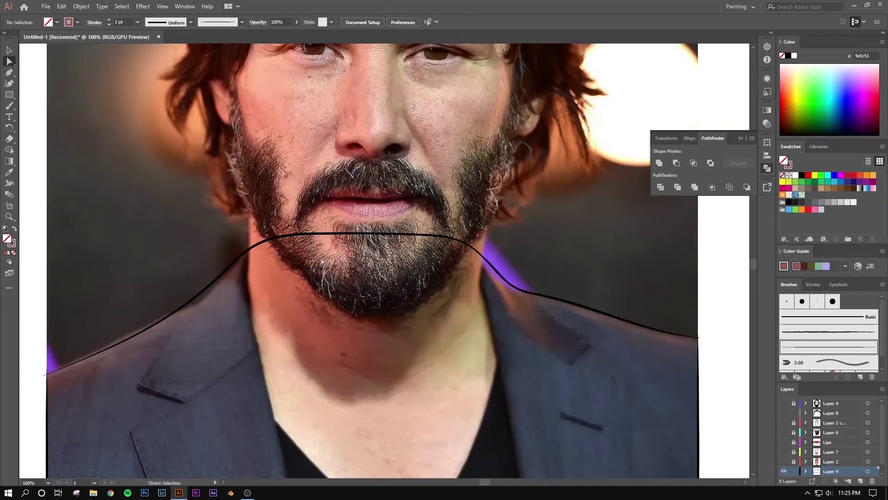
pyautogui.scroll(-2, 324, 185)
# - Brush a lapel and neckline outline, then undo the unwanted stroke
pyautogui.press('b')
pyautogui.moveTo(187, 206); pyautogui.dragTo(236, 230)
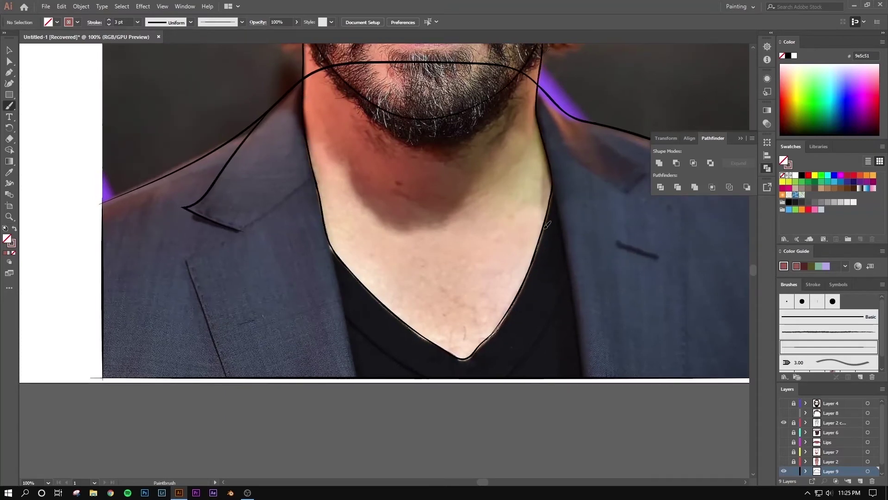
pyautogui.scroll(3, 490, 65)
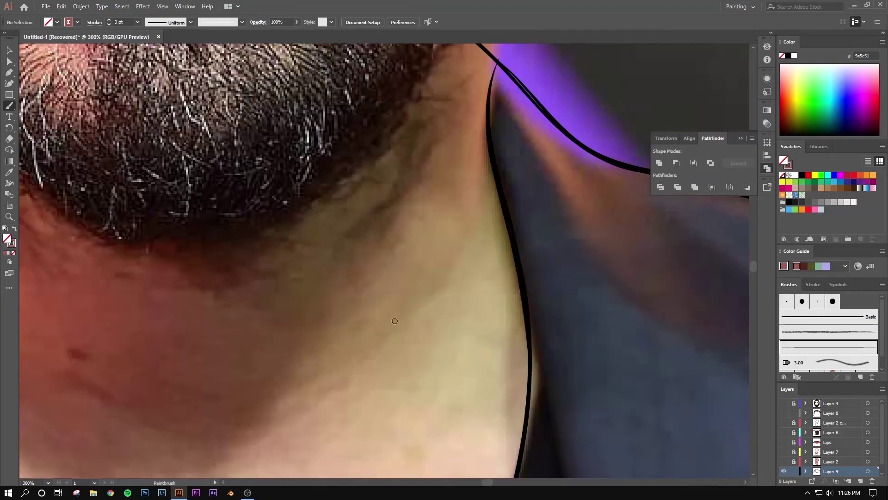
pyautogui.scroll(-2, 320, 159)
pyautogui.scroll(-5, 320, 159)
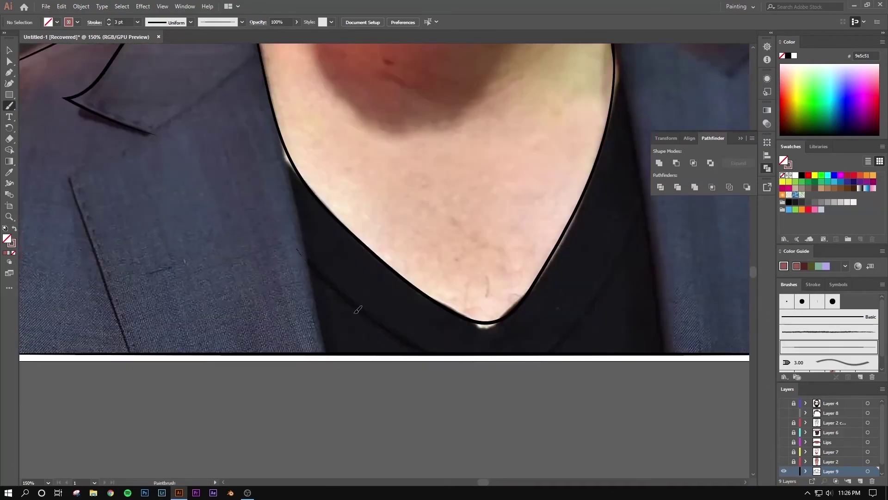
pyautogui.moveTo(618, 190)
pyautogui.mouseDown()
pyautogui.moveTo(489, 218)
pyautogui.moveTo(532, 354)
pyautogui.mouseUp()
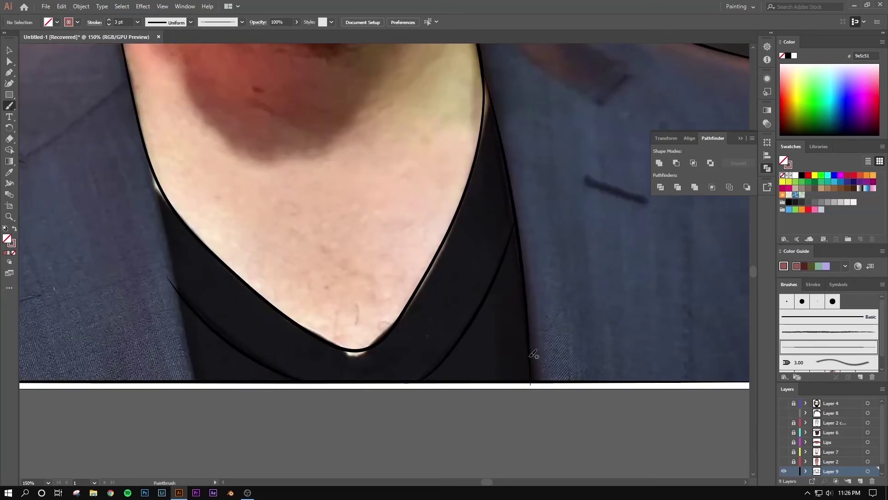
pyautogui.hotkey('ctrl', 'z')
pyautogui.hscroll(-3, 536, 384)
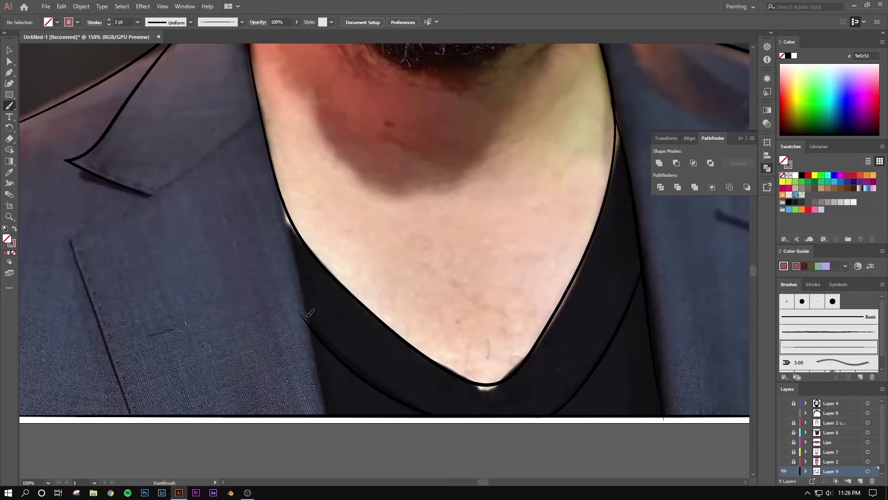
pyautogui.hscroll(-3, 422, 337)
# - Draw a black line along the jacket lapel and extend it along the shoulder
pyautogui.moveTo(376, 125)
pyautogui.mouseDown()
pyautogui.moveTo(196, 250)
pyautogui.moveTo(244, 179)
pyautogui.mouseUp()
pyautogui.press('Return')
pyautogui.press('Return')
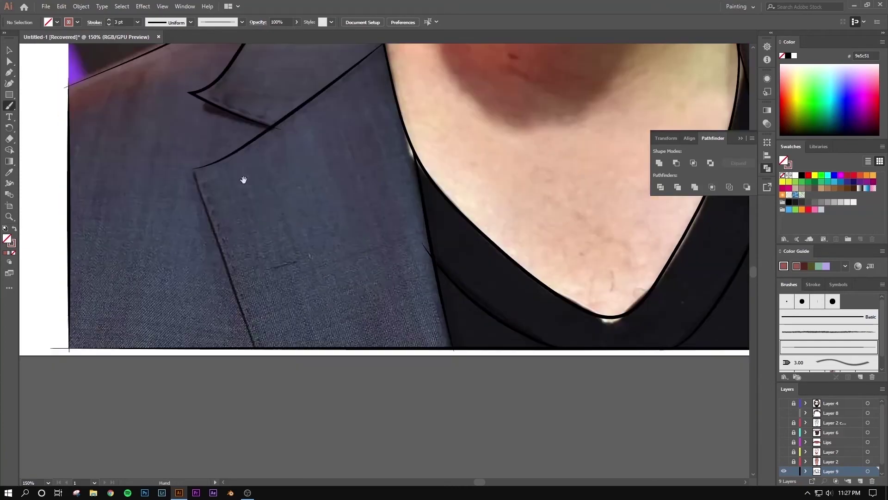
pyautogui.hscroll(5, 240, 293)
pyautogui.scroll(5, 365, 196)
pyautogui.hscroll(3, 365, 196)
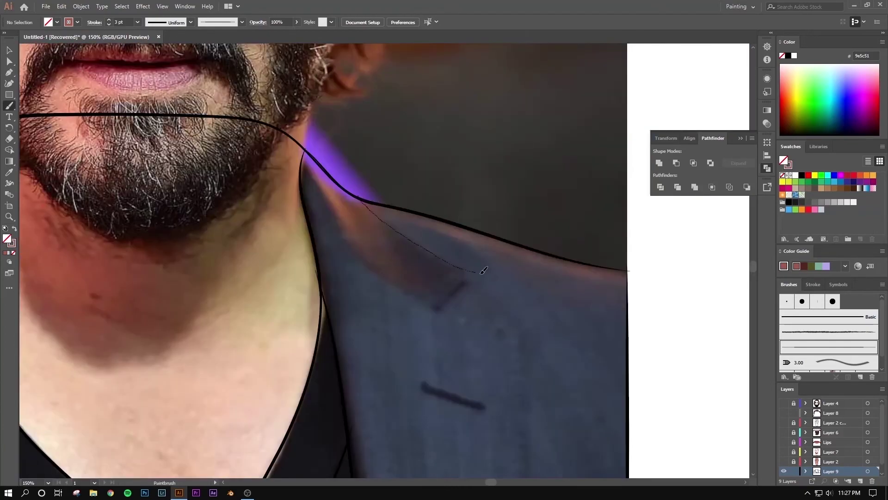
pyautogui.moveTo(484, 270); pyautogui.dragTo(438, 313)
pyautogui.scroll(-3, 327, 160)
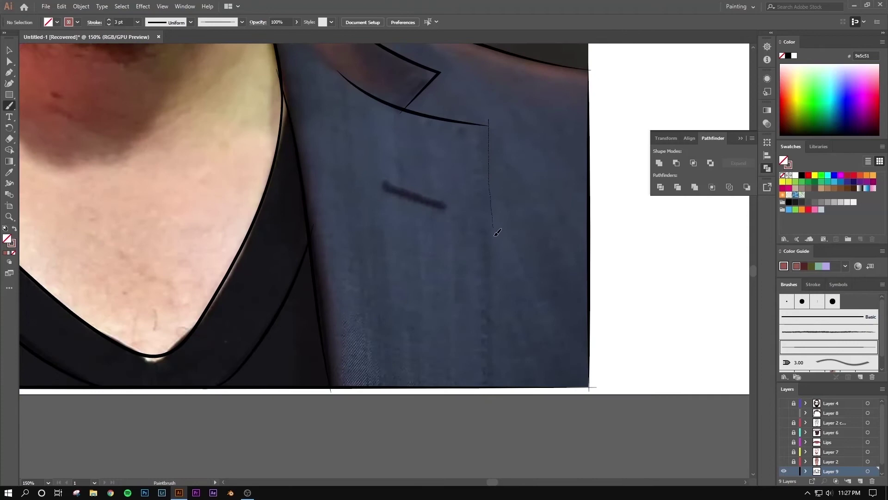
# - Draw the jacket's front edge and the breast pocket outline, then deselect
pyautogui.moveTo(491, 122); pyautogui.dragTo(498, 388)
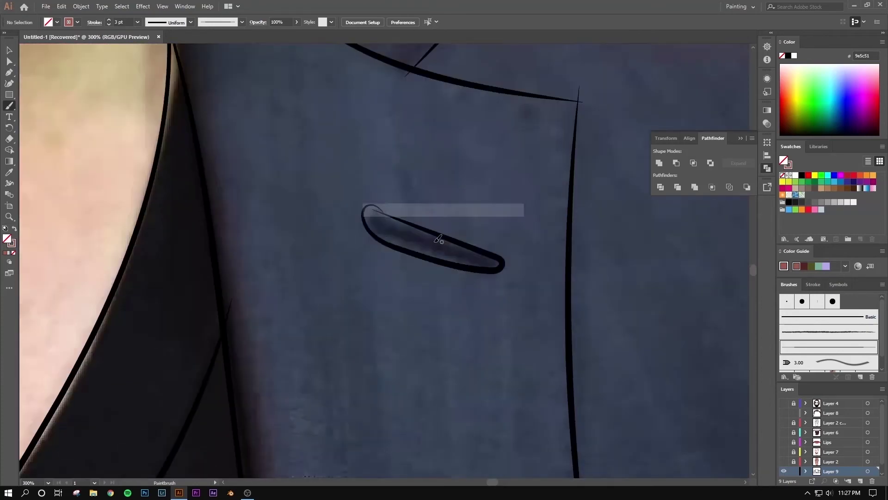
pyautogui.scroll(2, 394, 194)
pyautogui.moveTo(409, 206); pyautogui.dragTo(370, 180)
pyautogui.moveTo(504, 236); pyautogui.dragTo(502, 239)
pyautogui.scroll(-5, 422, 307)
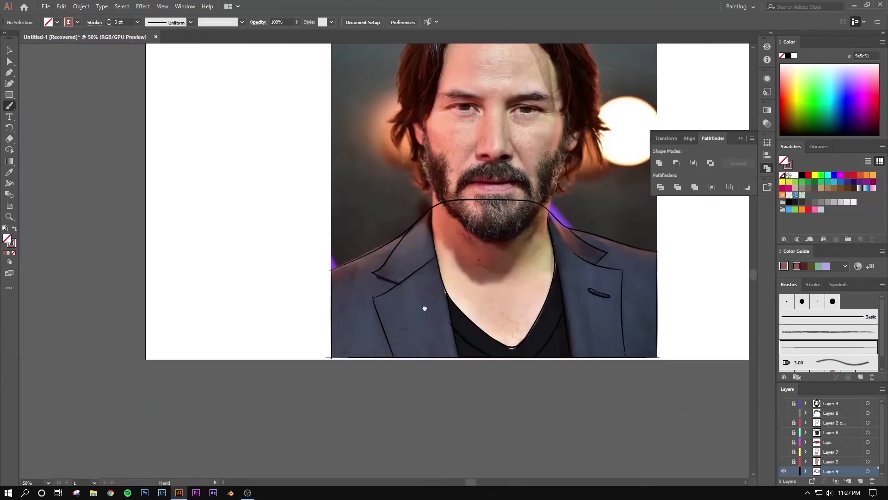
pyautogui.press('v')
pyautogui.click(91, 6)
pyautogui.click(386, 266)
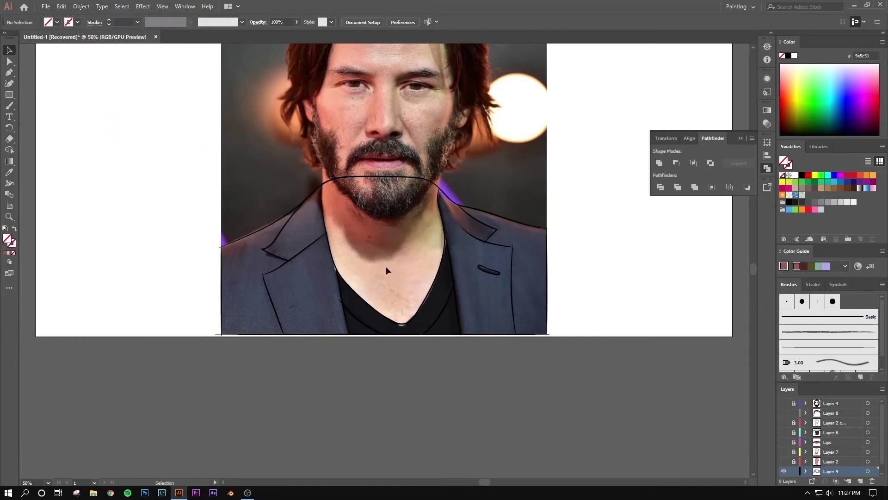
pyautogui.scroll(5, 566, 231)
# - Back up and lock the outline layer, then draw a large rectangle behind the jacket outlines
pyautogui.hotkey('ctrl', '-')
pyautogui.hotkey('ctrl', '-')
pyautogui.hotkey('ctrl', '-')
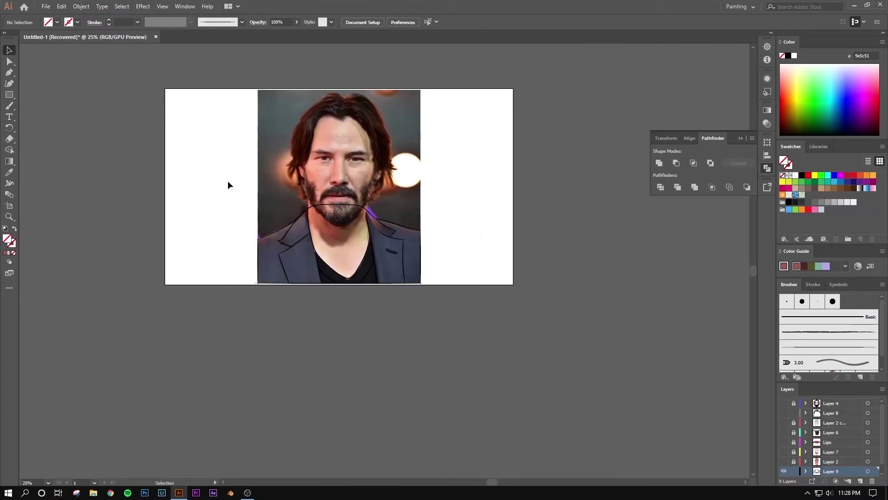
pyautogui.click(791, 455)
pyautogui.press('m')
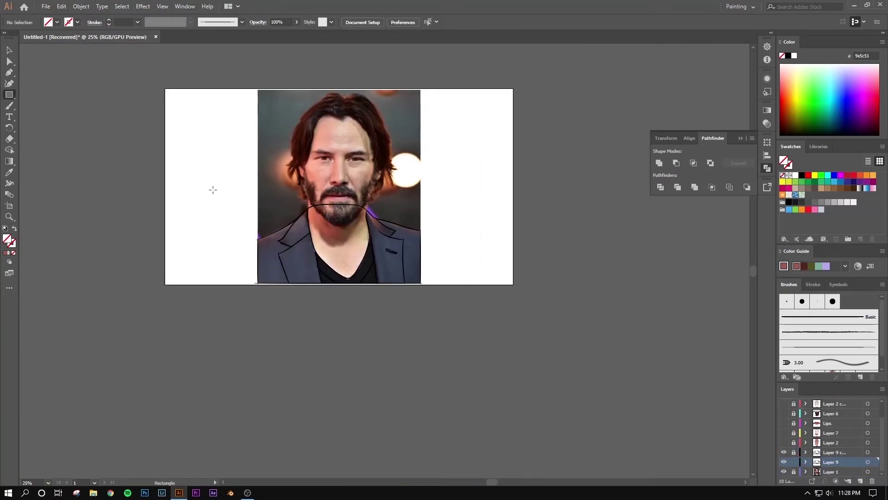
pyautogui.moveTo(213, 189); pyautogui.dragTo(497, 345)
pyautogui.doubleClick(7, 239)
pyautogui.press('Return')
pyautogui.rightClick(459, 229)
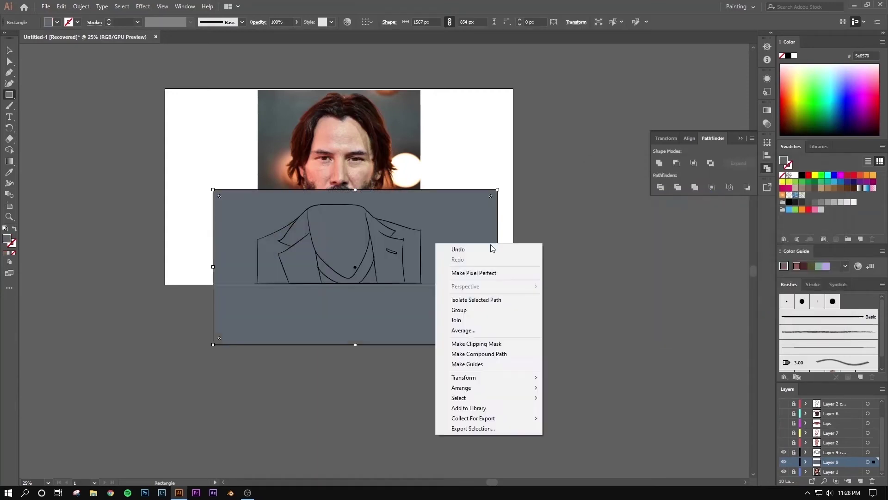
pyautogui.press('Escape')
# - Fill the rectangle with the suit's navy sampled from the photo
pyautogui.press('i')
pyautogui.scroll(4, 292, 278)
pyautogui.click(291, 278)
pyautogui.scroll(-5, 291, 278)
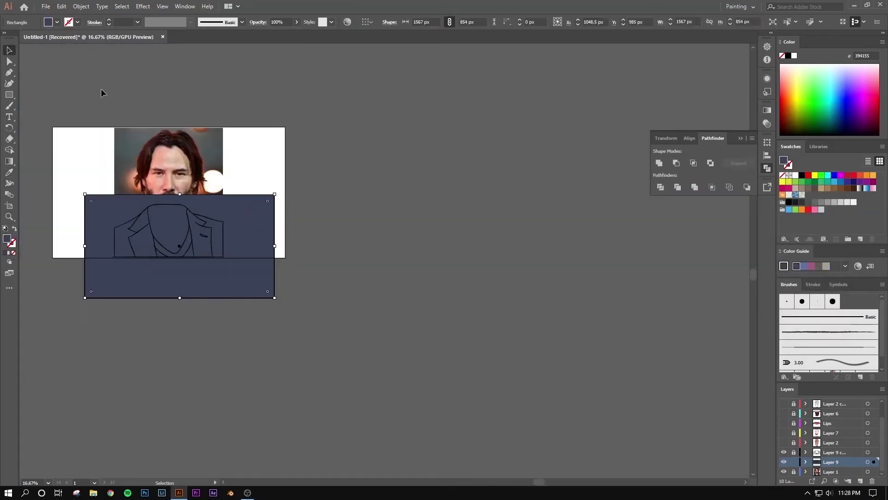
pyautogui.press('v')
# - Inside the jacket group, fill the shirt opening black
pyautogui.rightClick(333, 232)
pyautogui.click(367, 300)
pyautogui.scroll(5, 328, 228)
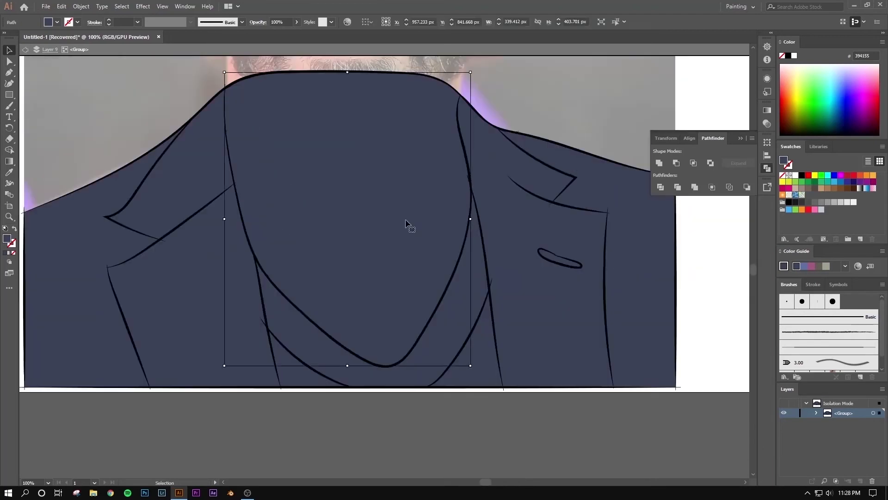
pyautogui.click(372, 287)
pyautogui.doubleClick(7, 238)
pyautogui.click(823, 194)
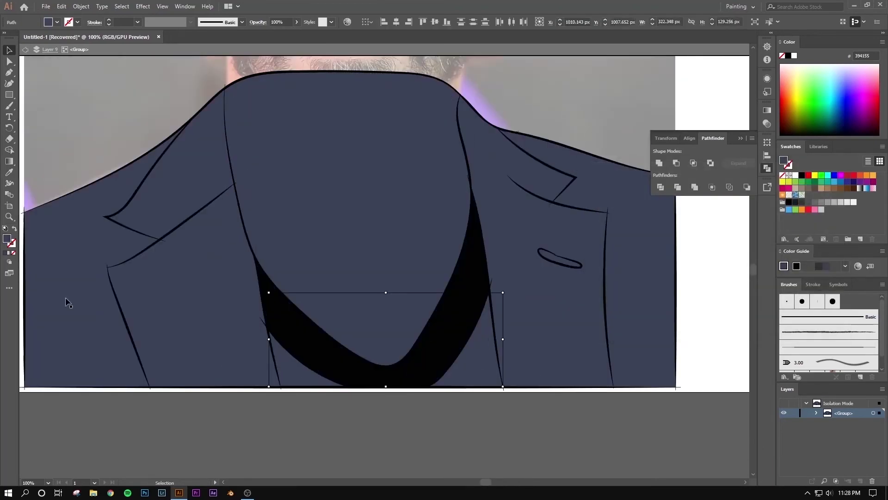
pyautogui.doubleClick(7, 238)
pyautogui.click(822, 193)
pyautogui.hotkey('ctrl', '-')
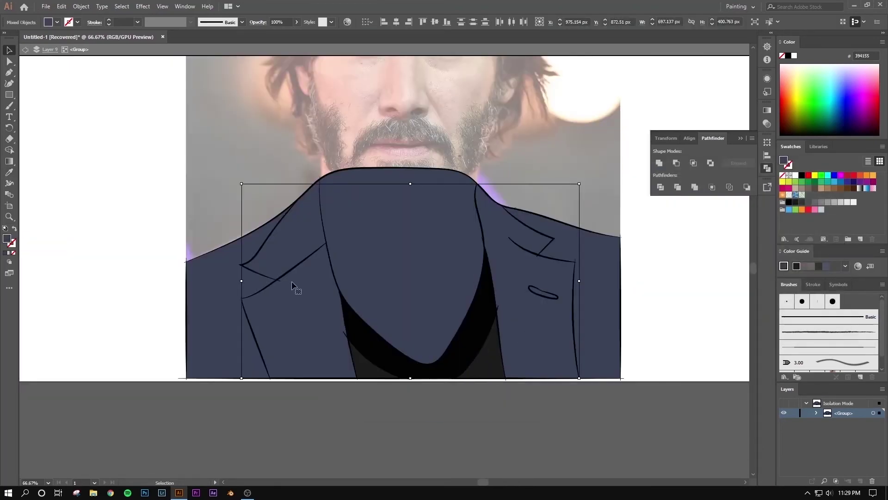
# - Give the left lapel a darker navy fill and exit the jacket group
pyautogui.click(297, 242)
pyautogui.press('i')
pyautogui.doubleClick(7, 239)
pyautogui.click(822, 191)
pyautogui.hotkey('ctrl', '-')
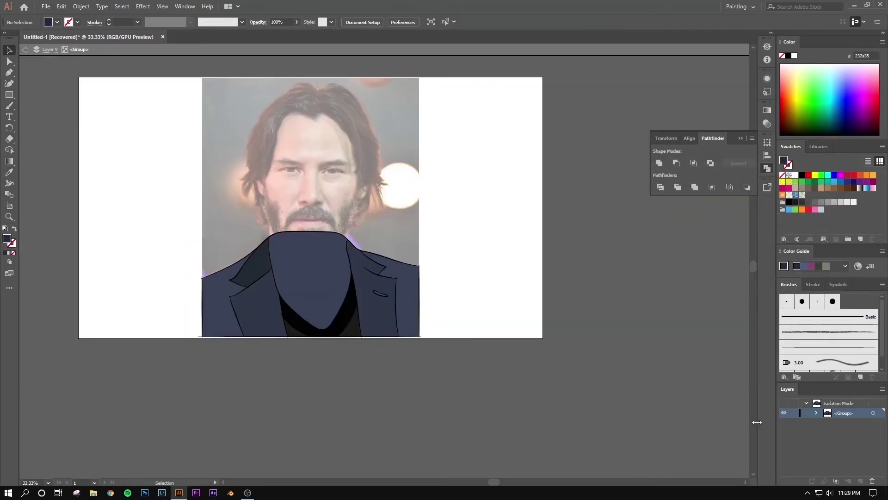
pyautogui.press('Escape')
pyautogui.scroll(-1, 796, 458)
pyautogui.click(784, 461)
# - Ungroup the jacket pieces
pyautogui.scroll(6, 397, 263)
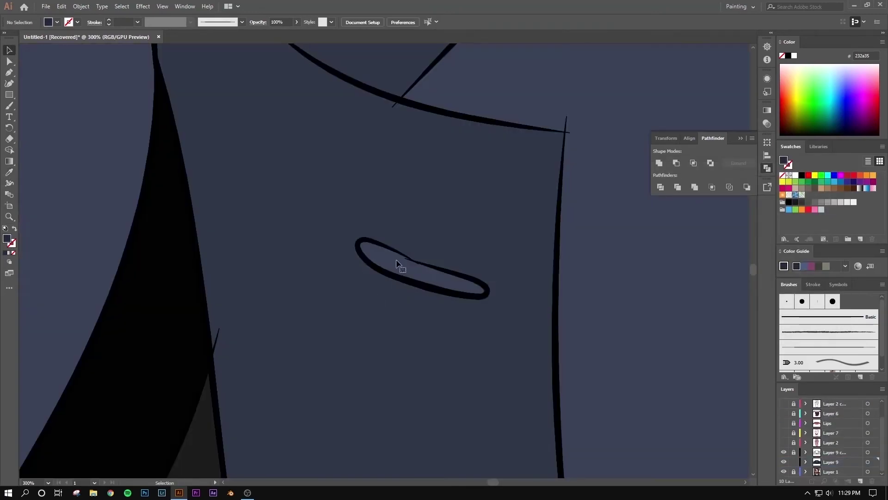
pyautogui.rightClick(395, 263)
pyautogui.click(447, 344)
pyautogui.scroll(-6, 393, 278)
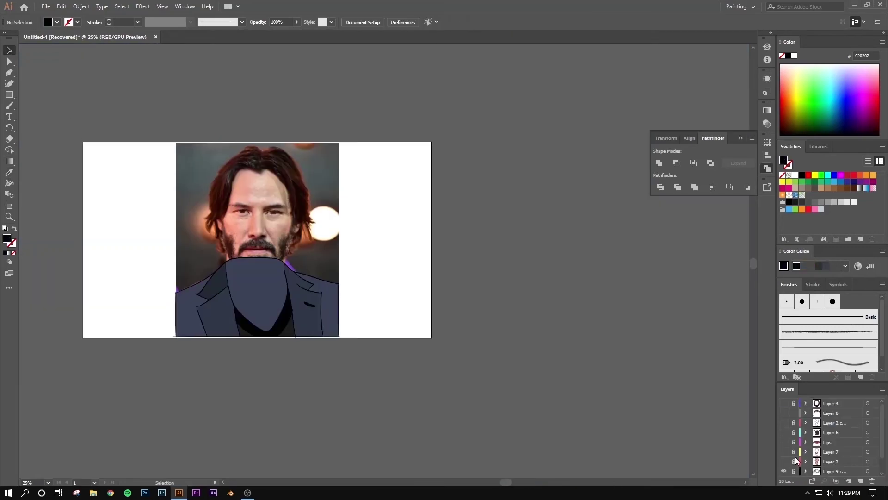
pyautogui.scroll(-1, 828, 439)
# - Hide the hair and beard artwork, show the reference photo, and add Layer 11 on top
pyautogui.click(784, 471)
pyautogui.scroll(1, 304, 387)
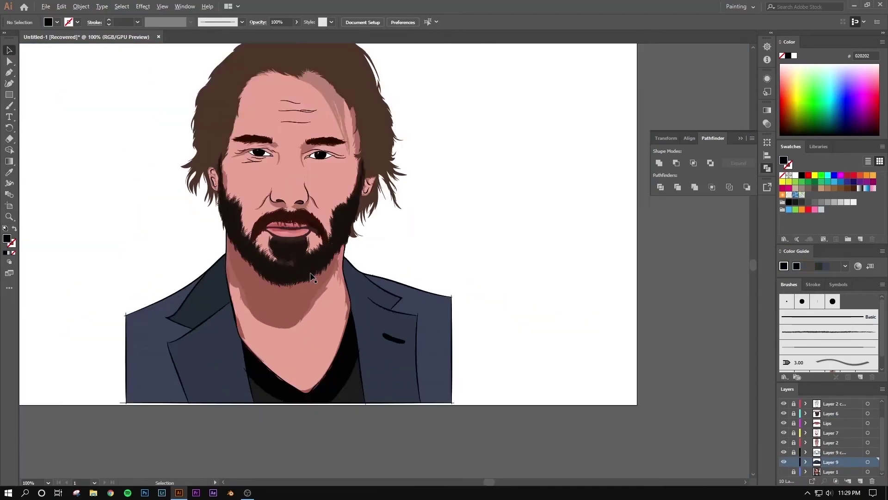
pyautogui.scroll(1, 323, 181)
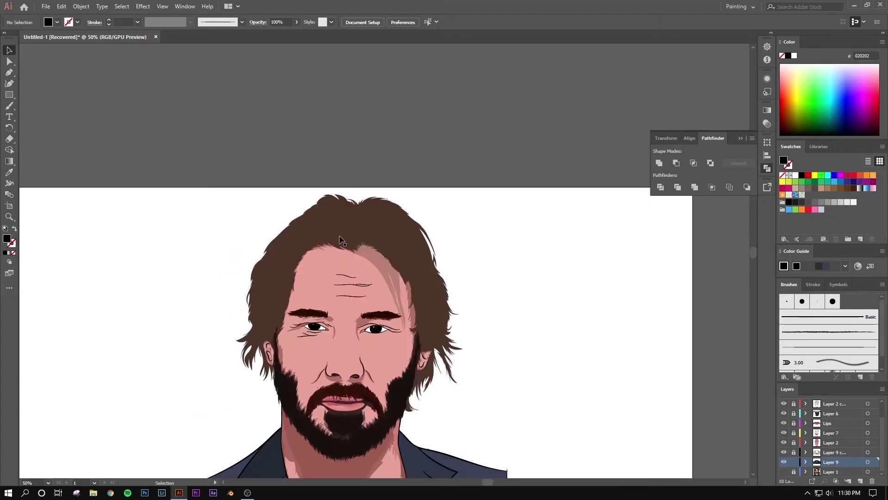
pyautogui.scroll(2, 788, 412)
pyautogui.click(784, 412)
pyautogui.scroll(-2, 794, 462)
pyautogui.click(784, 471)
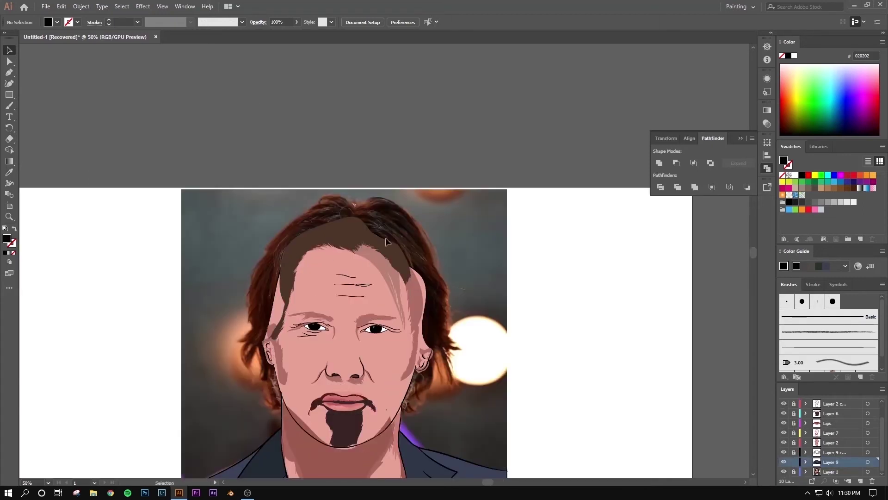
pyautogui.moveTo(784, 443); pyautogui.dragTo(784, 403)
pyautogui.scroll(2, 828, 435)
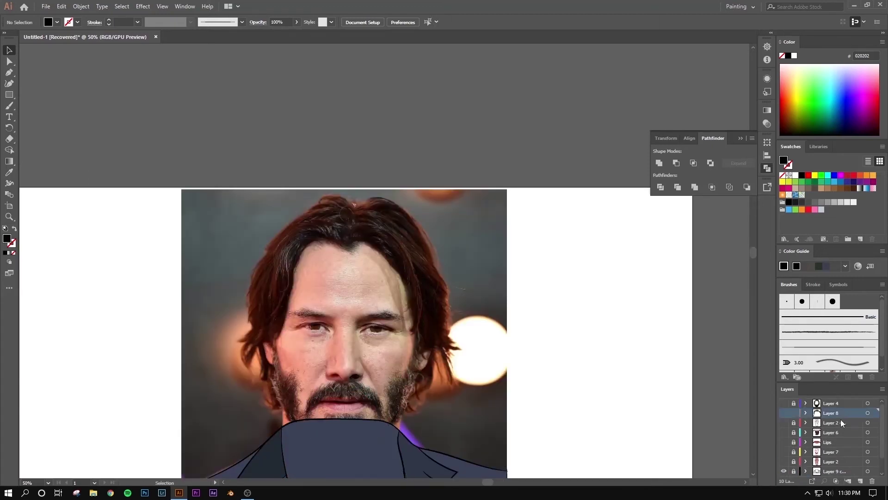
pyautogui.click(861, 481)
pyautogui.scroll(2, 324, 264)
# - With the Pencil, trace hair strands along the hairline, the left side hair and across the top
pyautogui.press('n')
pyautogui.scroll(-1, 324, 264)
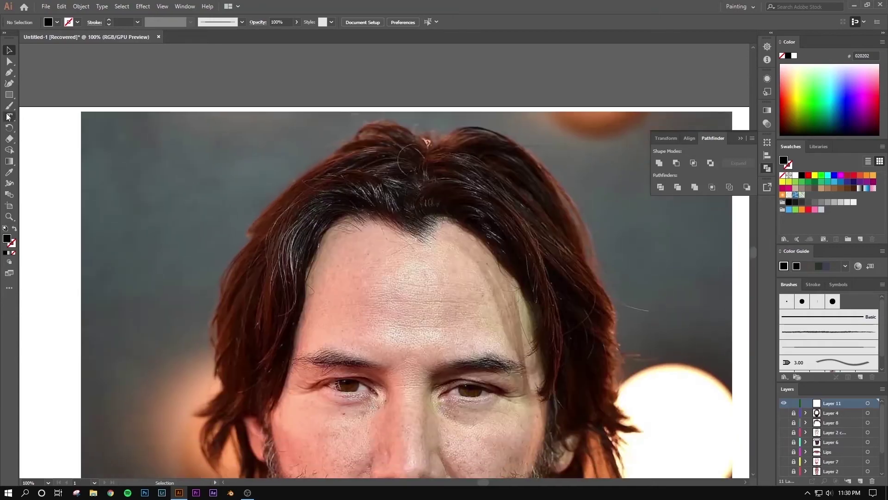
pyautogui.scroll(1, 453, 169)
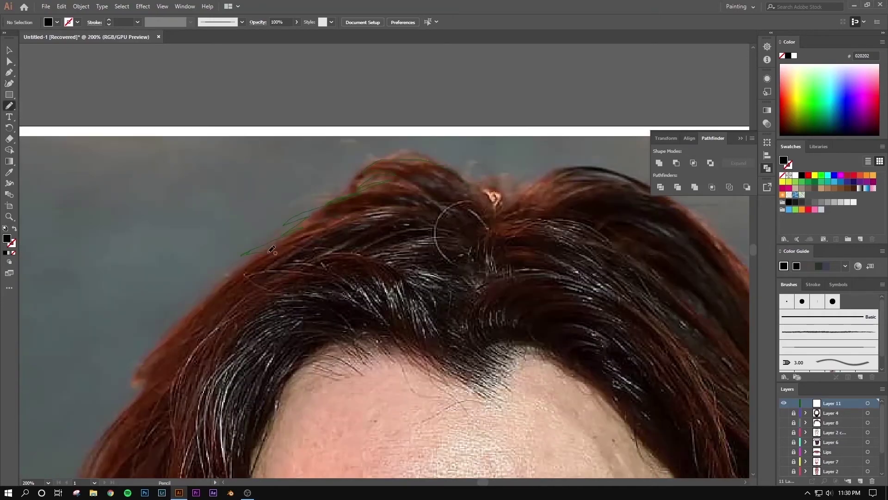
pyautogui.moveTo(141, 376); pyautogui.dragTo(213, 252)
pyautogui.moveTo(187, 377); pyautogui.dragTo(267, 146)
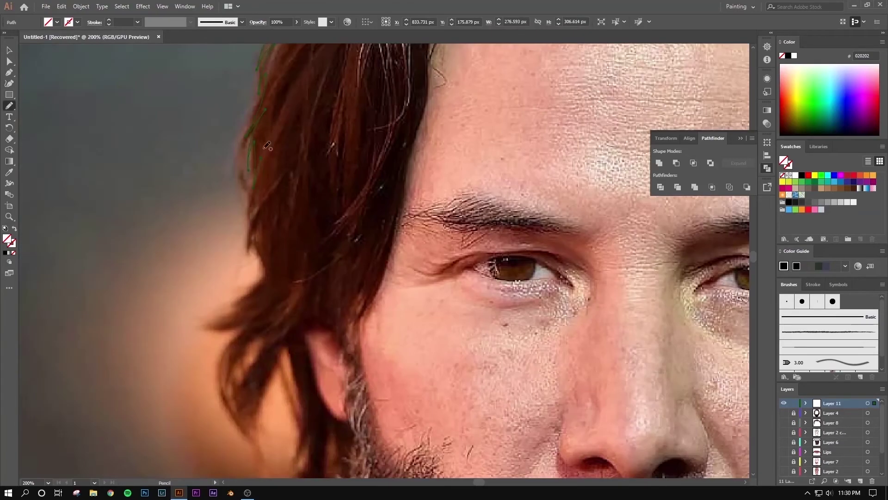
pyautogui.moveTo(240, 333); pyautogui.dragTo(243, 214)
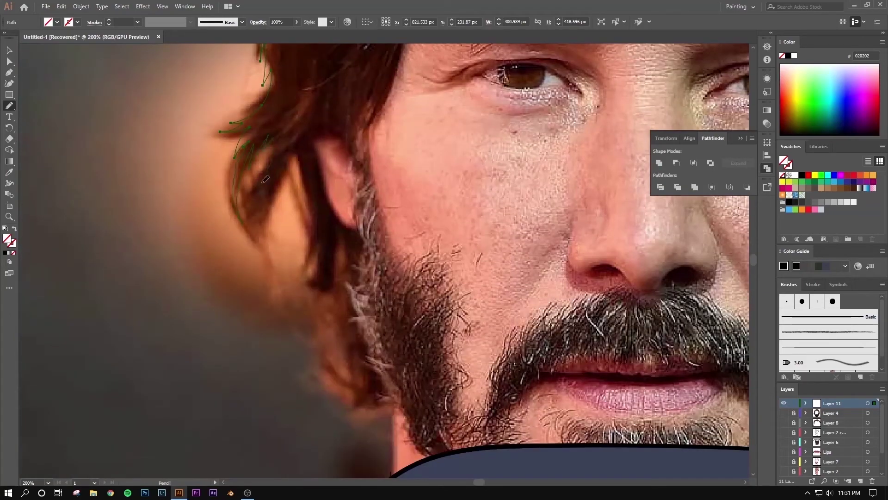
pyautogui.moveTo(321, 67)
pyautogui.mouseDown()
pyautogui.moveTo(291, 266)
pyautogui.moveTo(256, 173)
pyautogui.mouseUp()
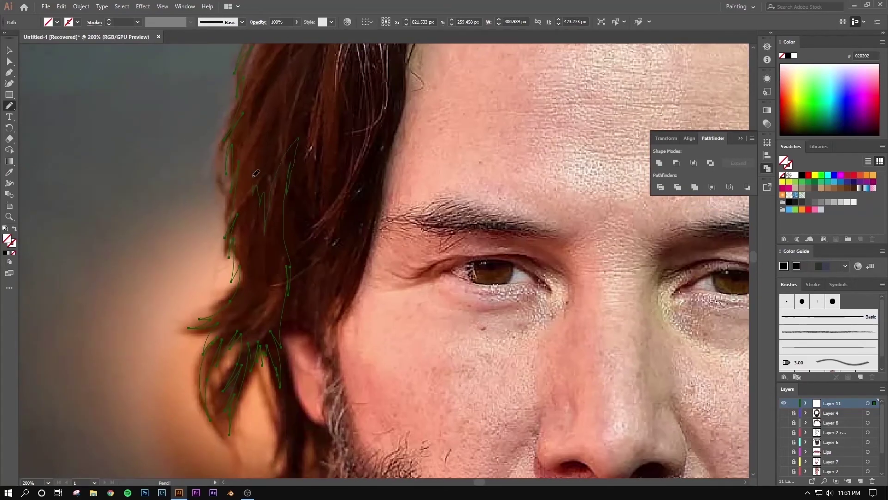
pyautogui.moveTo(256, 130); pyautogui.dragTo(206, 216)
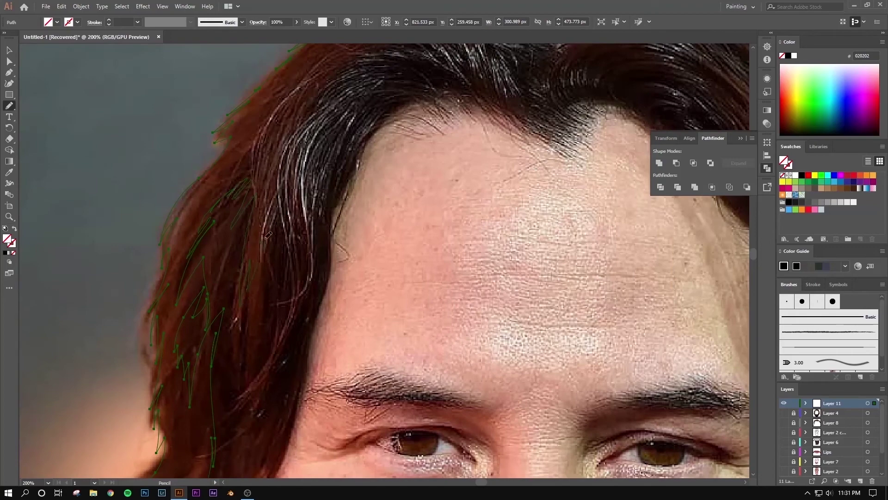
pyautogui.moveTo(350, 62); pyautogui.dragTo(395, 204)
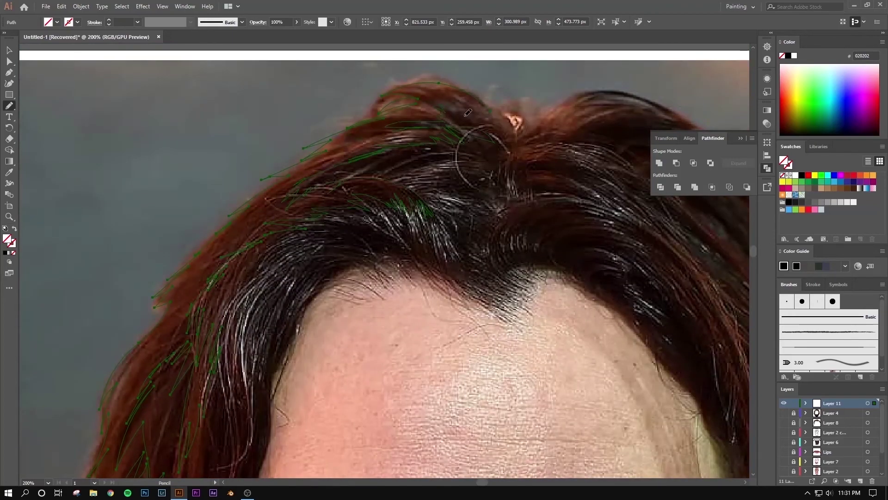
pyautogui.moveTo(468, 112); pyautogui.dragTo(507, 144)
# - Draw more strands toward the upper right and down the right-side hair beside the eye
pyautogui.hotkey('ctrl', '+')
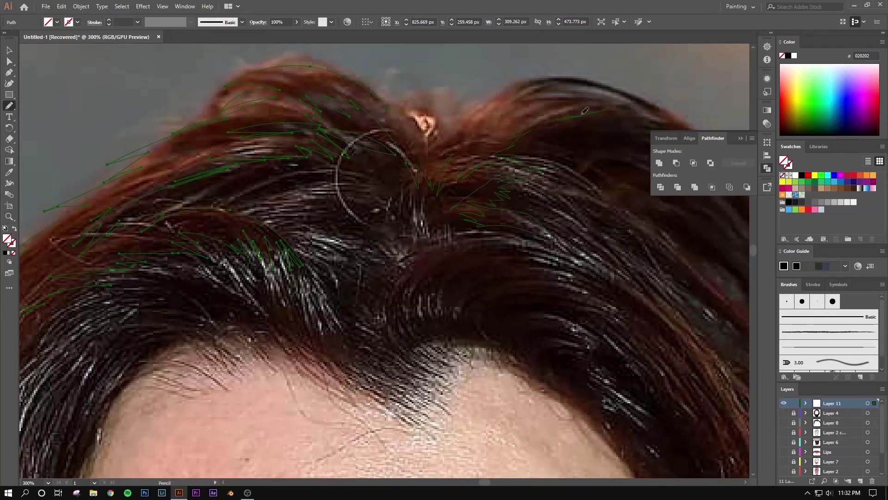
pyautogui.moveTo(585, 111); pyautogui.dragTo(397, 60)
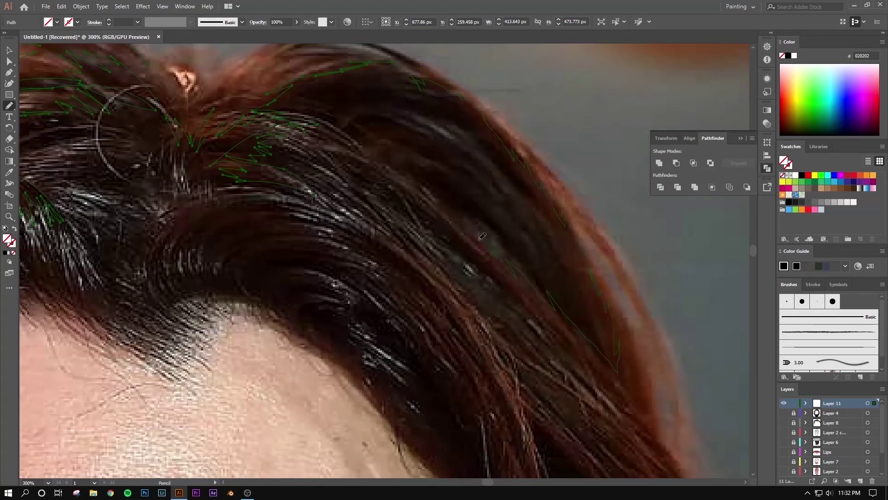
pyautogui.moveTo(422, 187); pyautogui.dragTo(539, 302)
pyautogui.moveTo(454, 279); pyautogui.dragTo(405, 235)
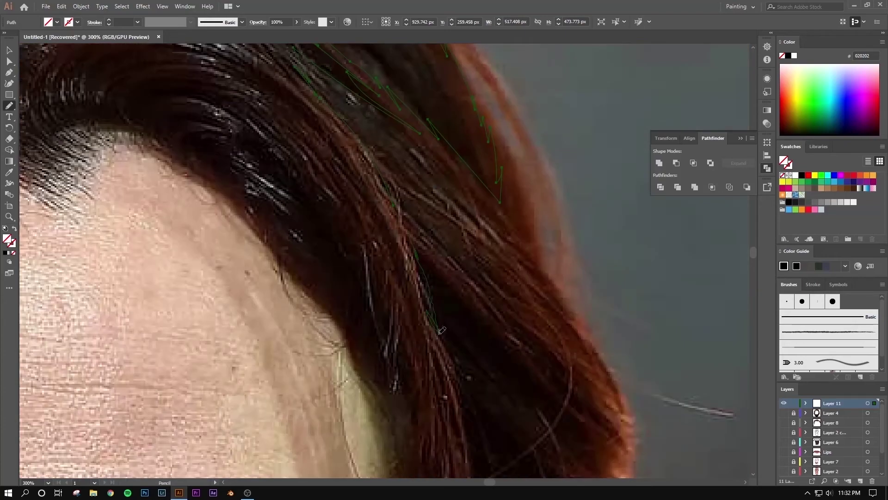
pyautogui.scroll(-5, 464, 411)
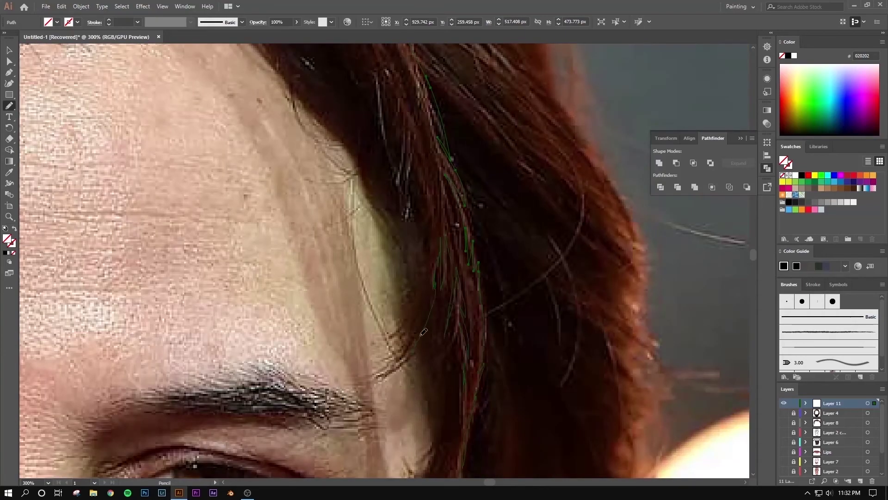
pyautogui.scroll(5, 474, 311)
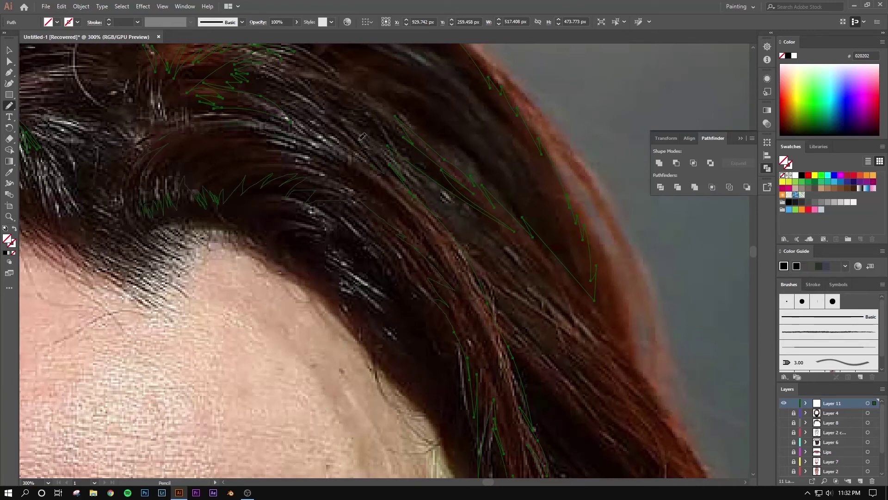
pyautogui.scroll(-2, 481, 176)
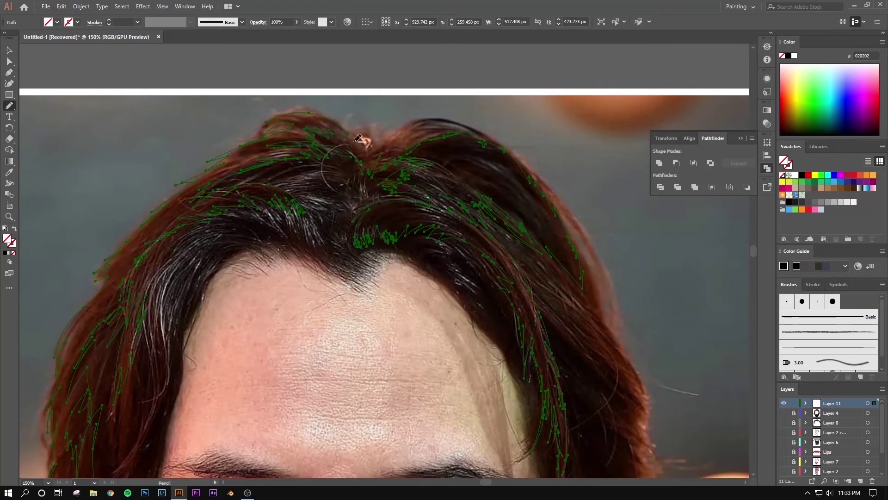
pyautogui.scroll(1, 597, 225)
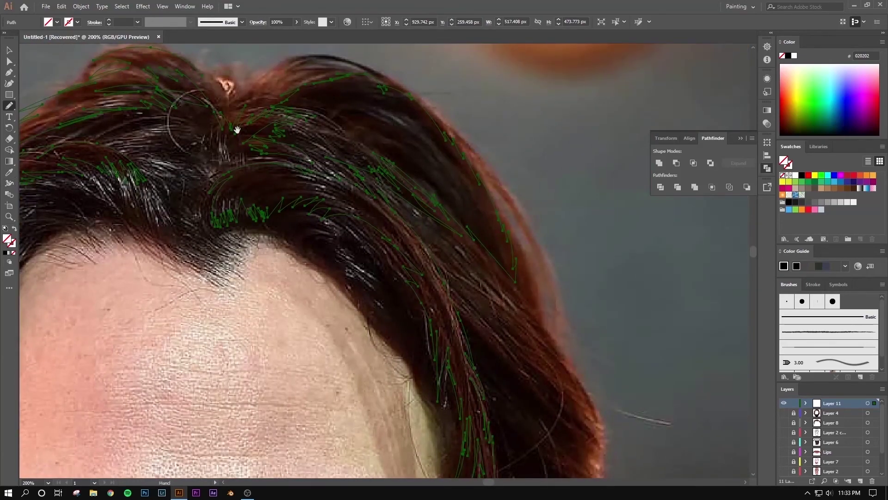
pyautogui.moveTo(237, 130); pyautogui.dragTo(304, 122)
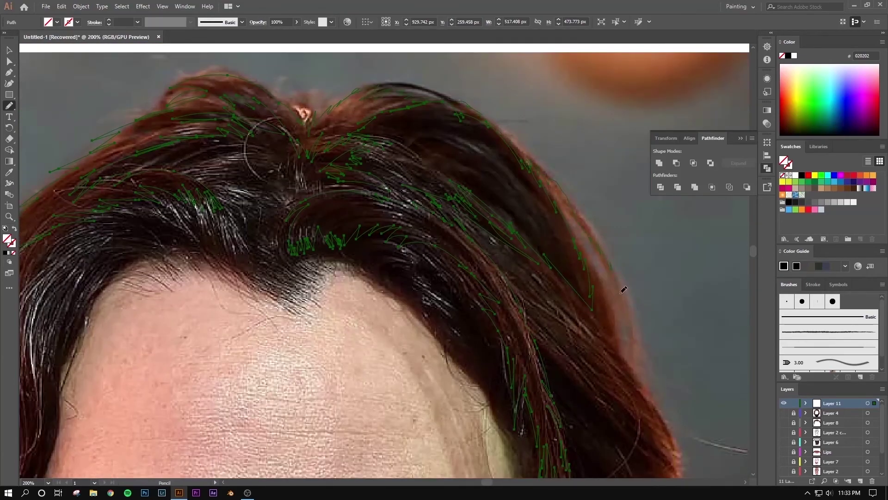
pyautogui.moveTo(606, 357); pyautogui.dragTo(495, 196)
pyautogui.moveTo(561, 324)
pyautogui.mouseDown()
pyautogui.moveTo(585, 357)
pyautogui.moveTo(500, 222)
pyautogui.mouseUp()
pyautogui.moveTo(481, 269); pyautogui.dragTo(508, 324)
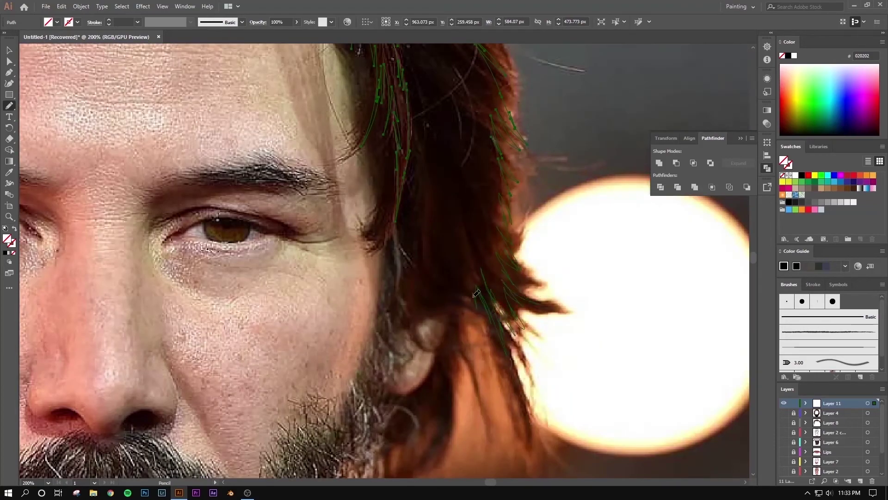
# - Zoom in to review the crown strands, then open the Fill Color Picker
pyautogui.moveTo(463, 160); pyautogui.dragTo(430, 290)
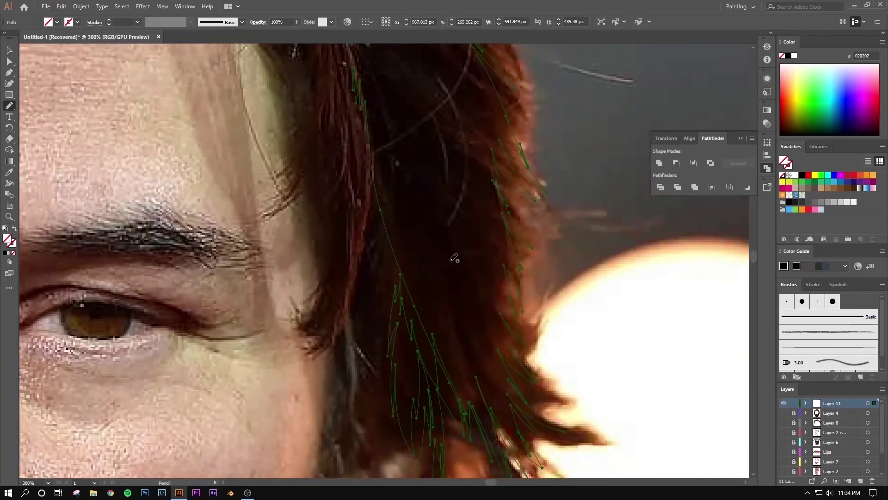
pyautogui.hotkey('ctrl', '=')
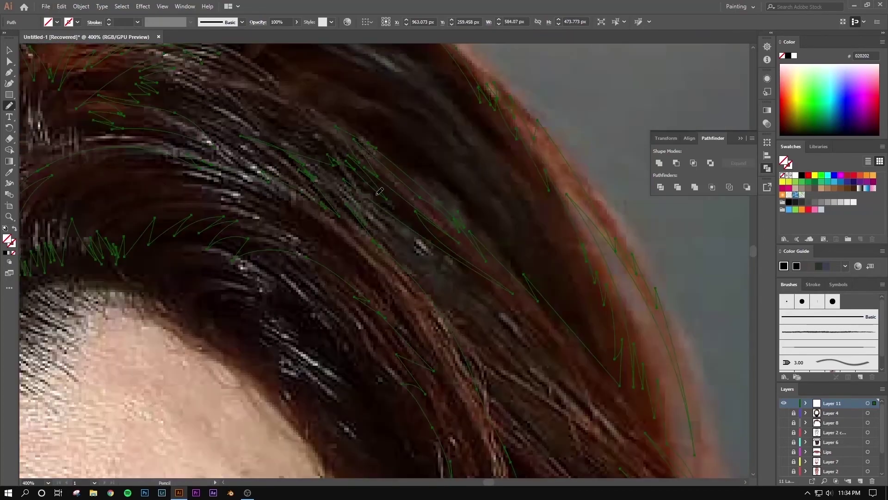
pyautogui.press('a')
pyautogui.press('n')
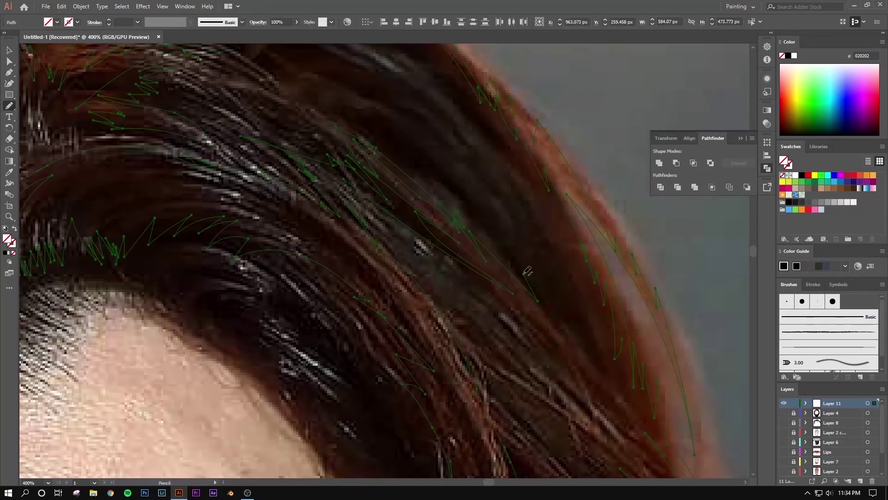
pyautogui.moveTo(475, 208); pyautogui.dragTo(550, 333)
pyautogui.hotkey('ctrl', '=')
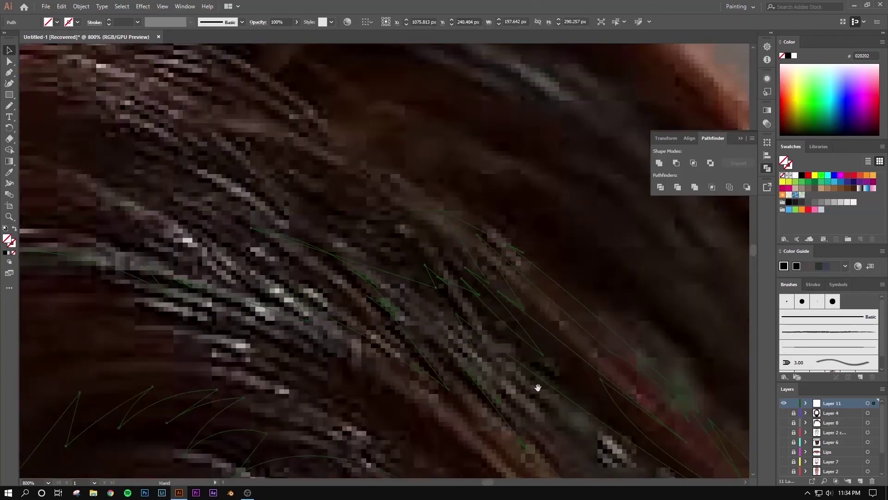
pyautogui.moveTo(407, 148); pyautogui.dragTo(501, 202)
pyautogui.hotkey('ctrl', '-')
pyautogui.hotkey('ctrl', '-')
pyautogui.hotkey('ctrl', '-')
pyautogui.doubleClick(11, 242)
# - Fill the traced hair strands dark reddish-brown (683017) and zoom in on the hairline
pyautogui.moveTo(731, 259); pyautogui.dragTo(732, 311)
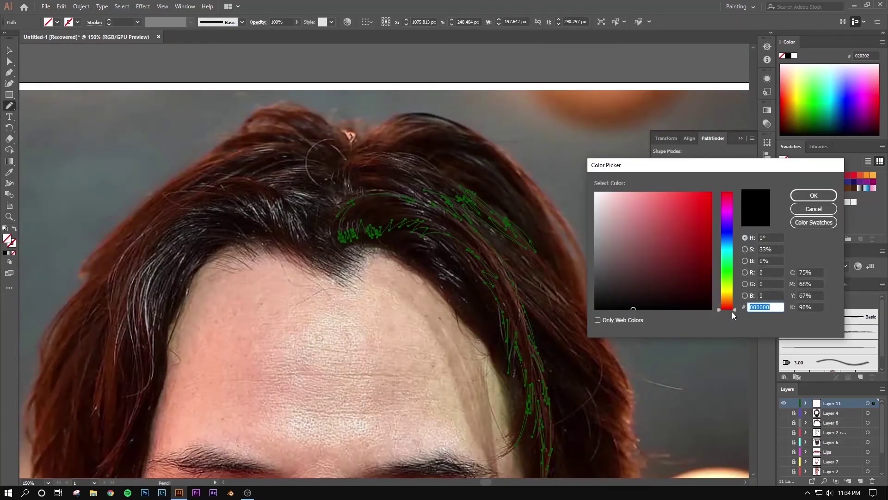
pyautogui.click(814, 196)
pyautogui.hotkey('ctrl', '=')
pyautogui.hotkey('ctrl', '=')
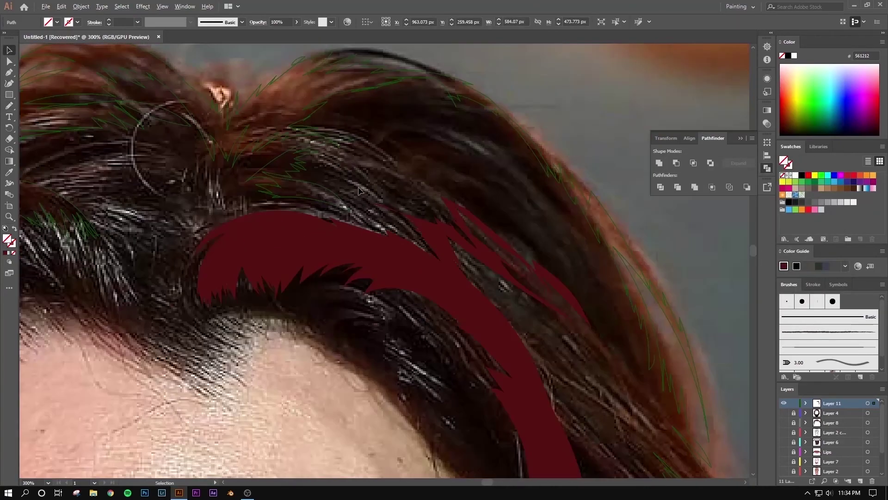
pyautogui.moveTo(405, 282)
pyautogui.mouseDown()
pyautogui.moveTo(474, 175)
pyautogui.moveTo(500, 243)
pyautogui.moveTo(468, 165)
pyautogui.moveTo(199, 440)
pyautogui.moveTo(174, 372)
pyautogui.moveTo(67, 229)
pyautogui.mouseUp()
pyautogui.hotkey('ctrl', '=')
# - Draw a zigzag pencil strand in the hair beside the eye
pyautogui.press('n')
pyautogui.hotkey('ctrl', '-')
pyautogui.scroll(-3, 458, 277)
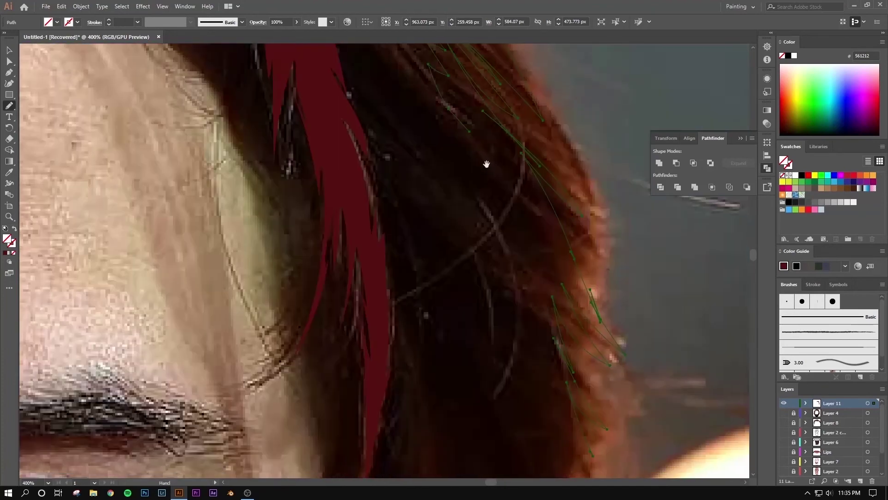
pyautogui.scroll(-5, 535, 269)
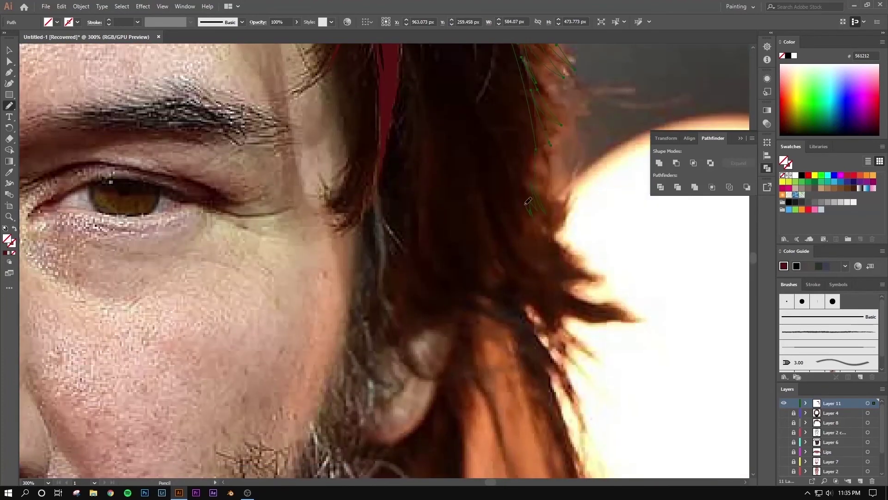
pyautogui.moveTo(526, 204); pyautogui.dragTo(426, 376)
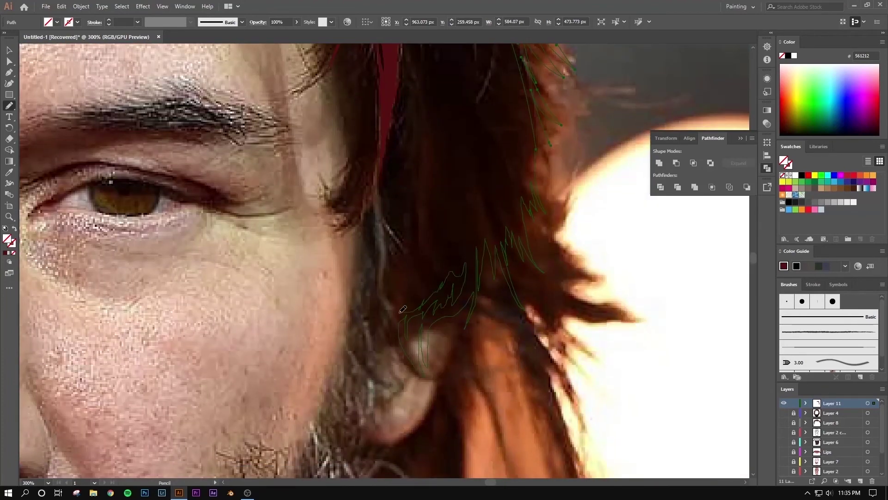
pyautogui.moveTo(403, 309); pyautogui.dragTo(479, 245)
pyautogui.scroll(1, 509, 222)
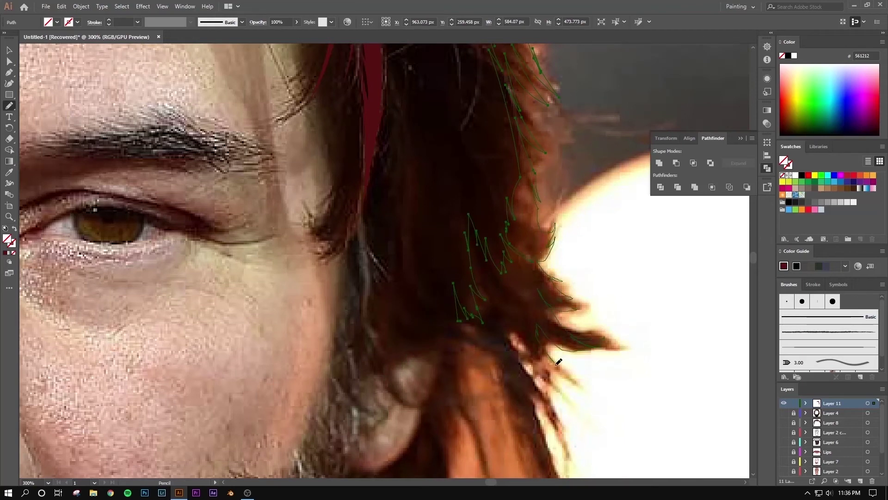
# - Draw strands hanging down by the ear and along the neck, then deselect them
pyautogui.moveTo(475, 330); pyautogui.dragTo(421, 114)
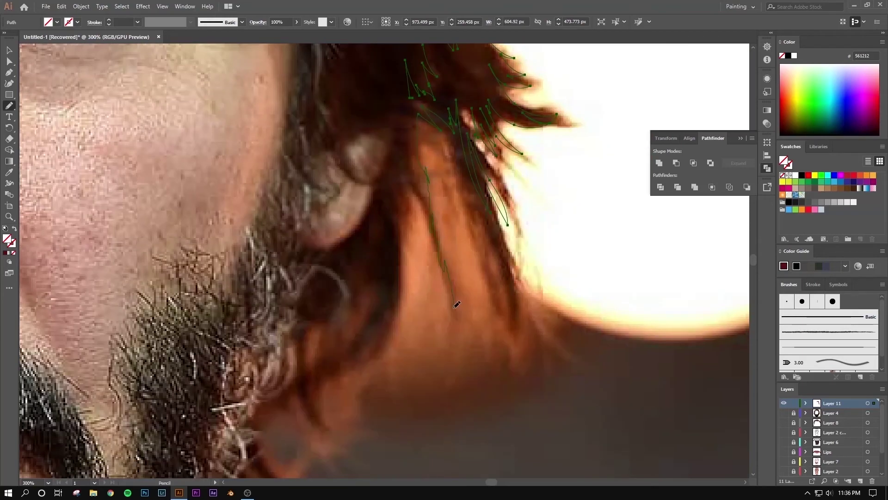
pyautogui.moveTo(454, 307); pyautogui.dragTo(401, 208)
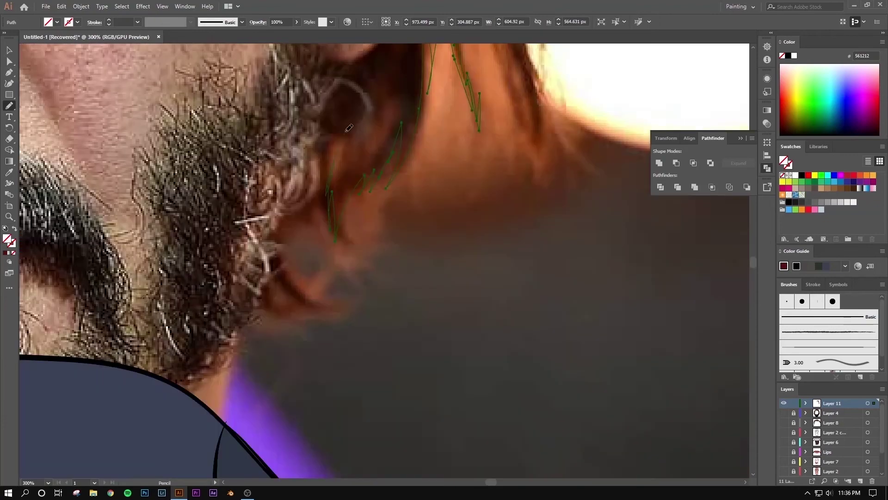
pyautogui.moveTo(314, 424); pyautogui.dragTo(362, 274)
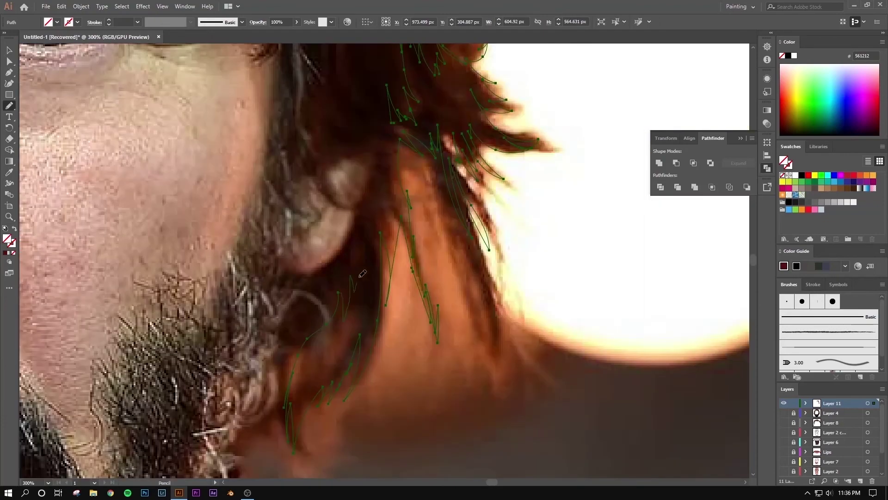
pyautogui.hotkey('ctrl', '0')
pyautogui.press('v')
pyautogui.hotkey('ctrl', 'shift', 'a')
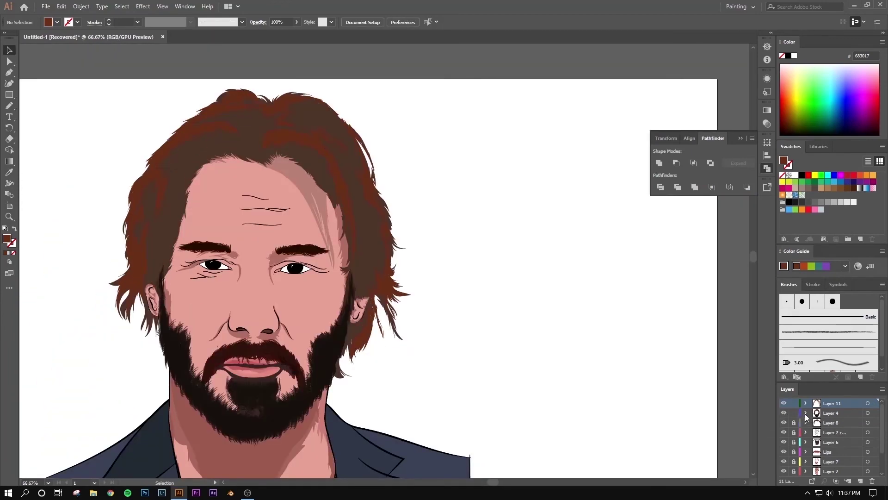
# - Expand Layer 4 and inspect its beard and mustache groups, hiding the right-side beard group
pyautogui.click(805, 412)
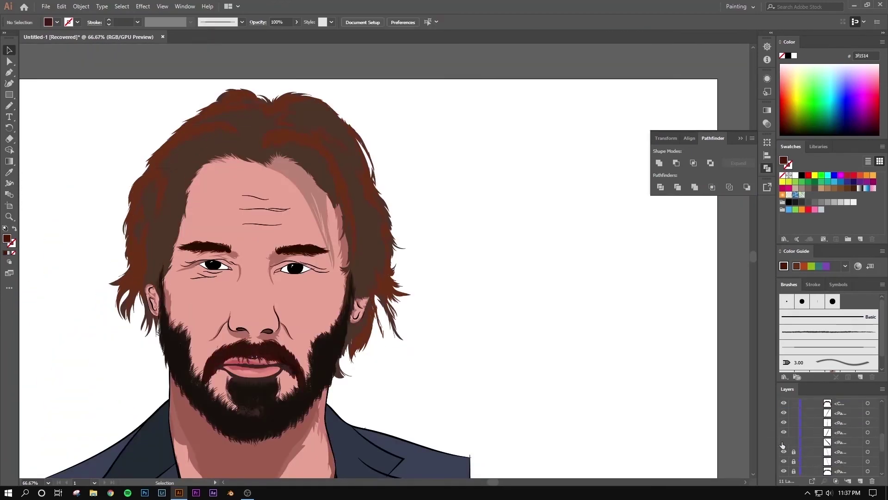
pyautogui.click(868, 407)
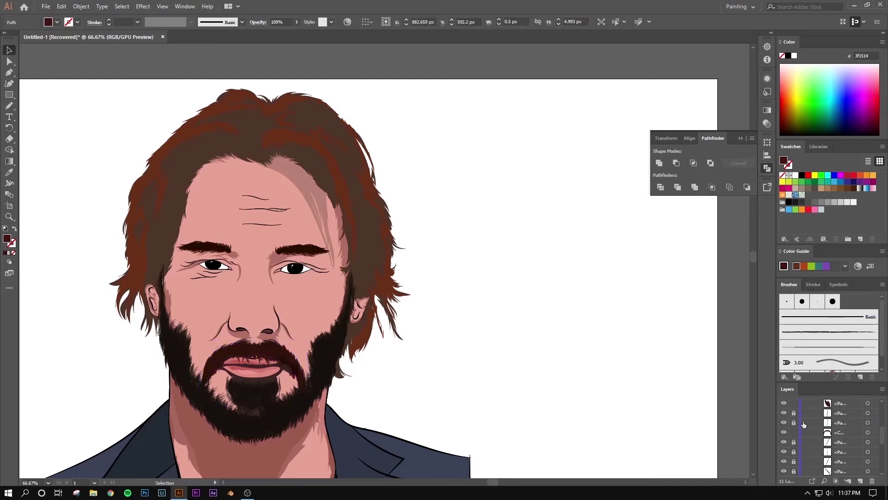
pyautogui.scroll(2, 805, 439)
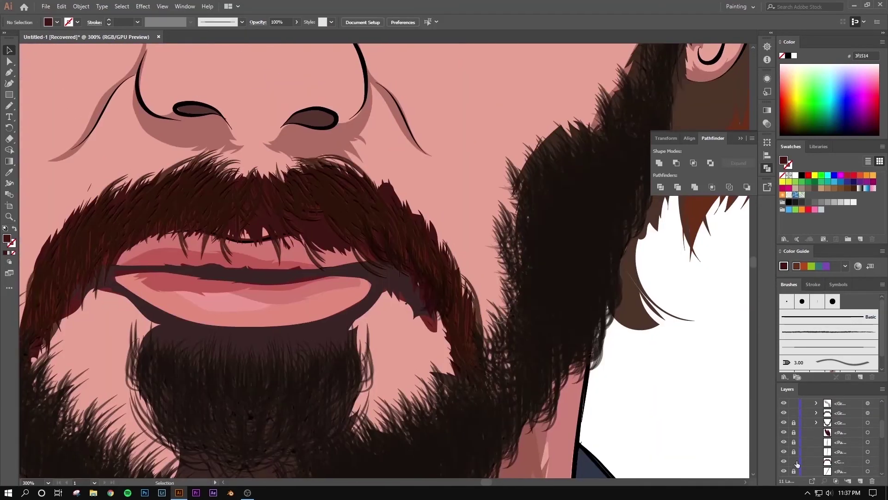
pyautogui.click(868, 413)
pyautogui.click(817, 433)
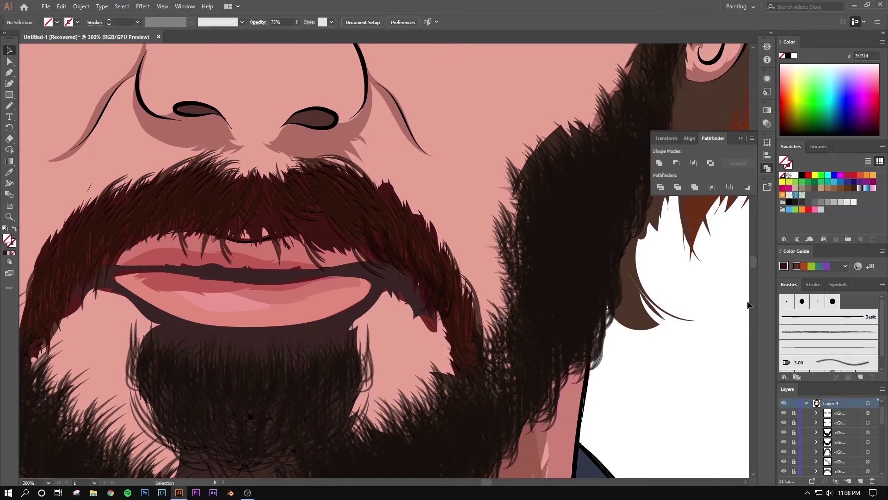
pyautogui.scroll(-1, 803, 440)
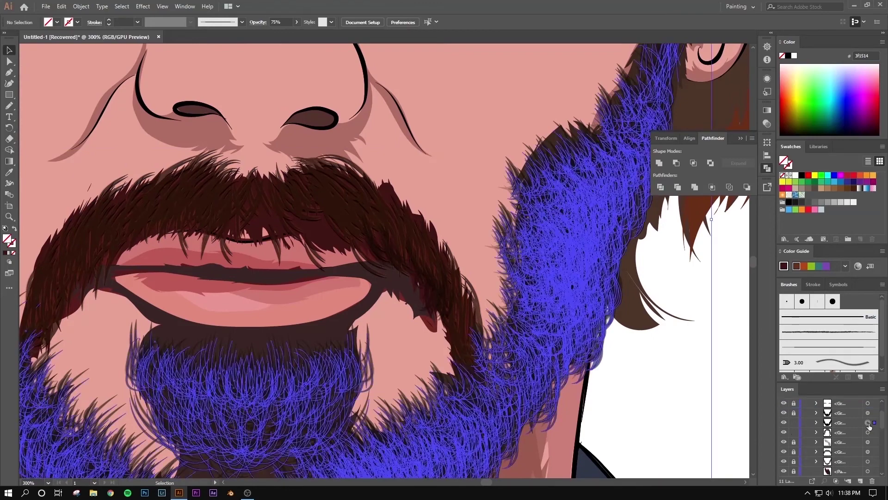
pyautogui.click(784, 412)
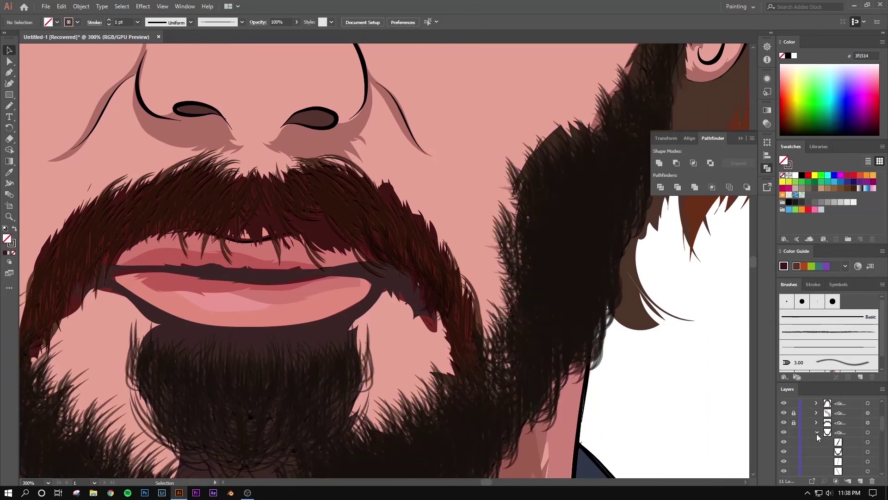
pyautogui.scroll(3, 803, 439)
# - Zoom out to the whole portrait, collapse Layer 4 and show Layer 8's hairline shape
pyautogui.hotkey('ctrl', '-')
pyautogui.click(806, 412)
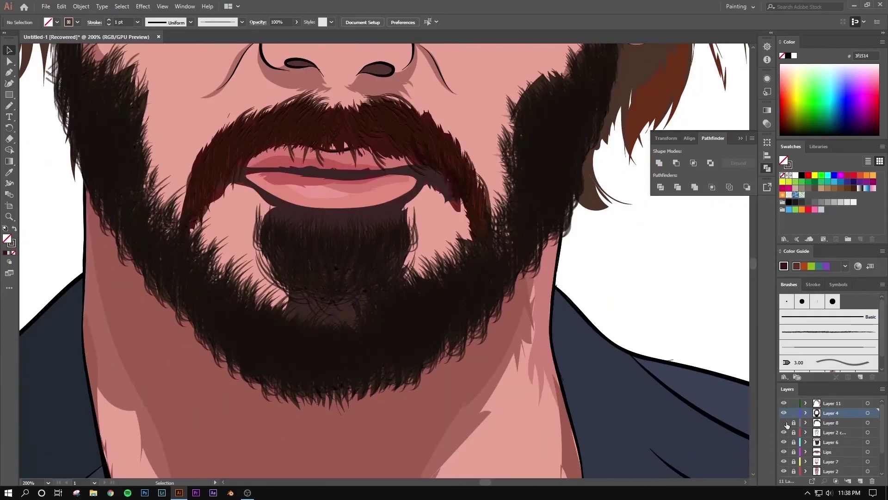
pyautogui.hotkey('ctrl', '-')
pyautogui.hotkey('ctrl', '-')
pyautogui.hotkey('ctrl', '-')
pyautogui.click(784, 423)
pyautogui.click(784, 424)
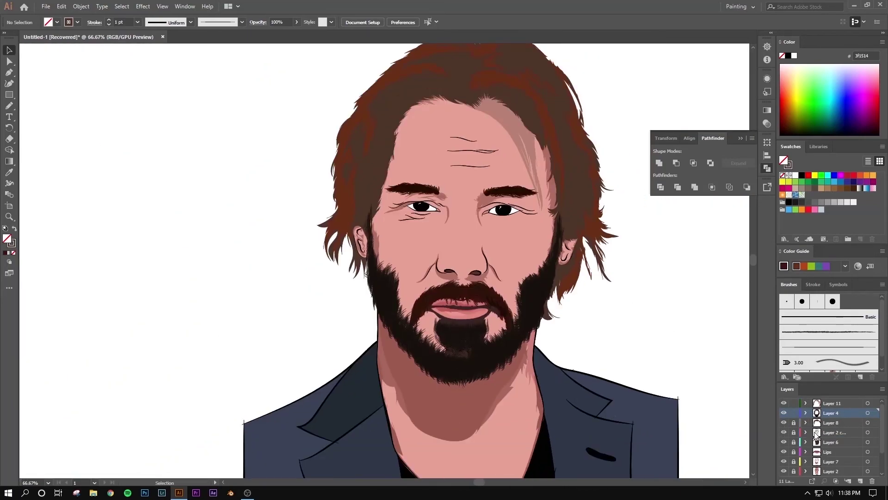
# - Toggle layer visibility in the Layers panel to locate the neck skin artwork
pyautogui.click(783, 443)
pyautogui.click(784, 443)
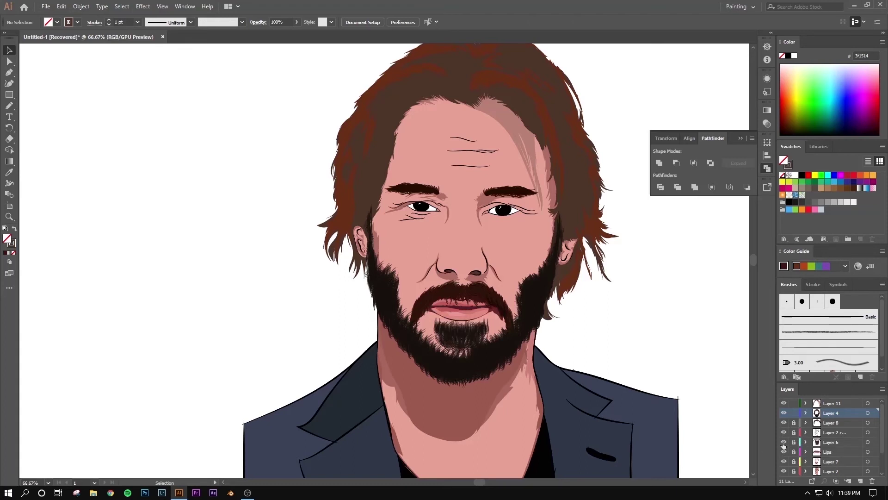
pyautogui.click(784, 442)
pyautogui.click(783, 452)
pyautogui.click(783, 452)
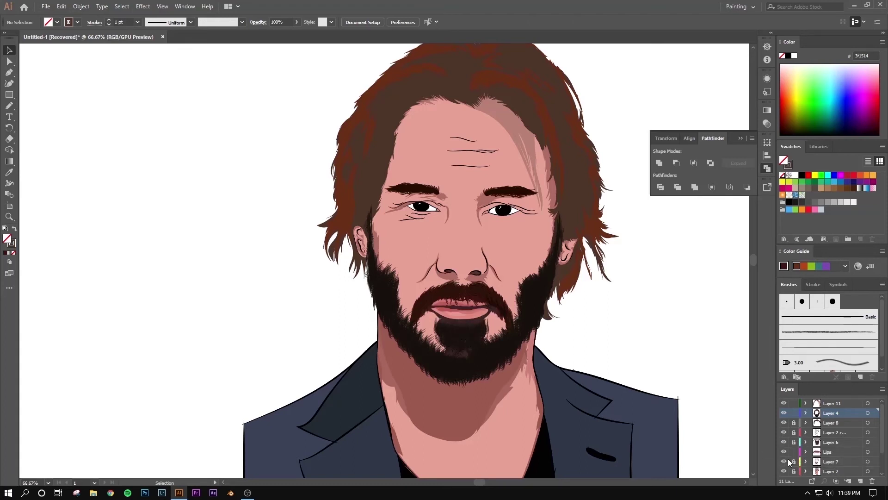
pyautogui.click(784, 462)
pyautogui.click(783, 461)
pyautogui.scroll(-2, 786, 458)
pyautogui.click(783, 442)
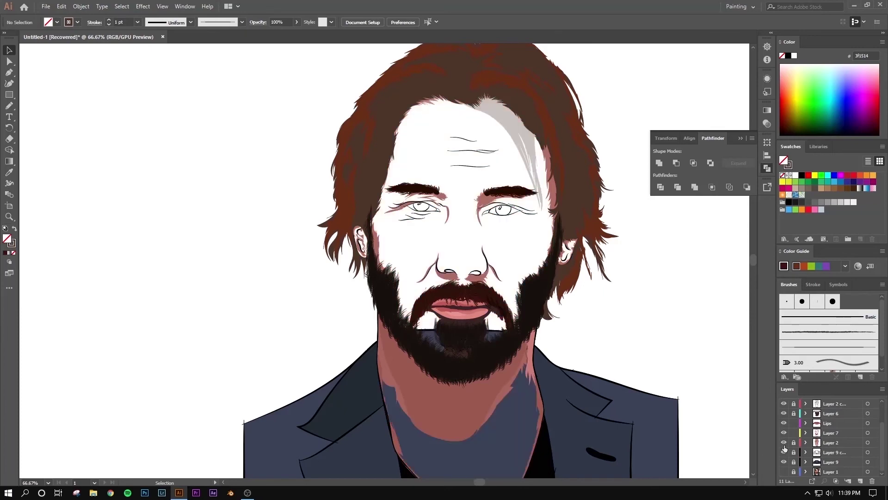
pyautogui.scroll(5, 439, 449)
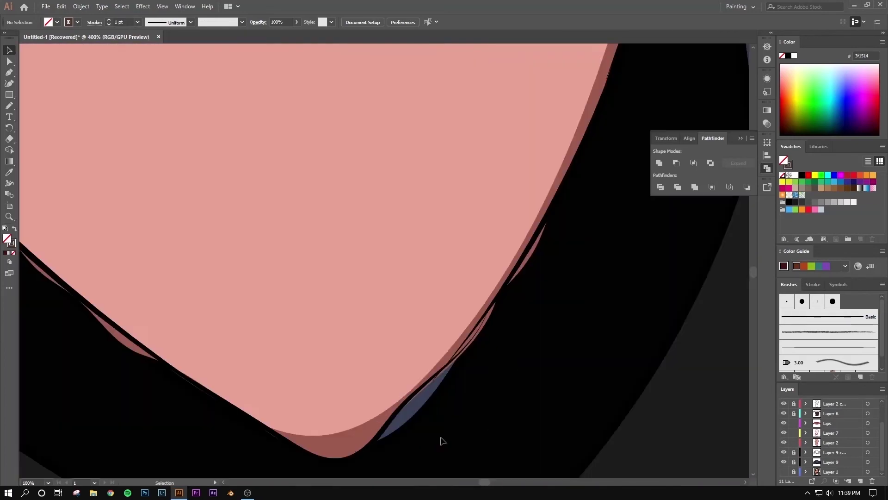
# - Drag the neck skin path's edge anchor upward to cover the bluish gap above the shirt
pyautogui.click(420, 403)
pyautogui.click(8, 63)
pyautogui.scroll(3, 400, 462)
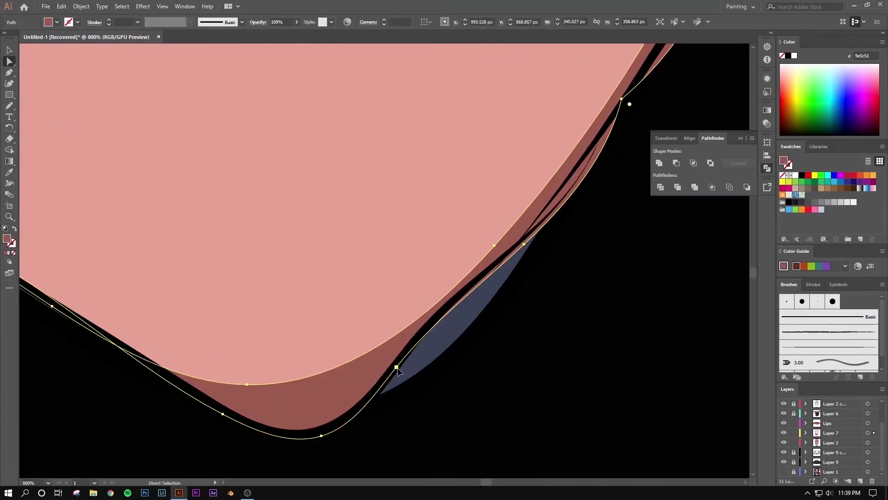
pyautogui.click(421, 379)
pyautogui.moveTo(421, 379); pyautogui.dragTo(489, 286)
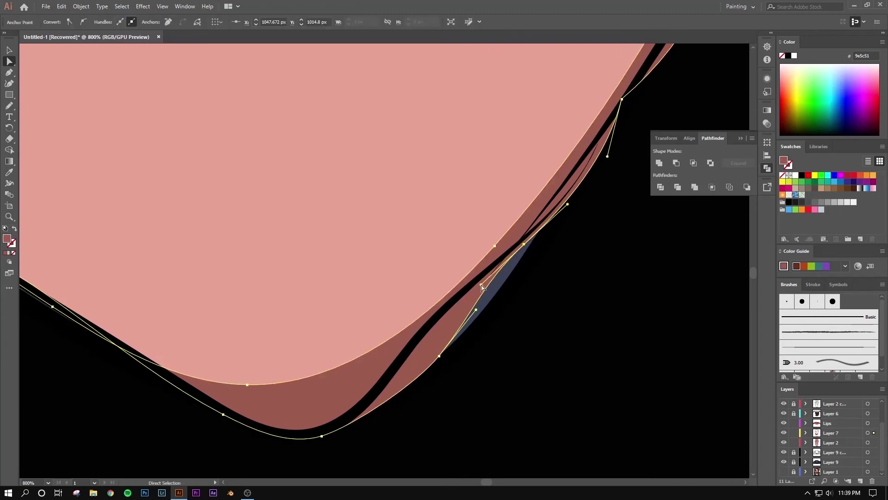
# - Zoom out to the whole artboard and select all the portrait artwork
pyautogui.scroll(-6, 559, 414)
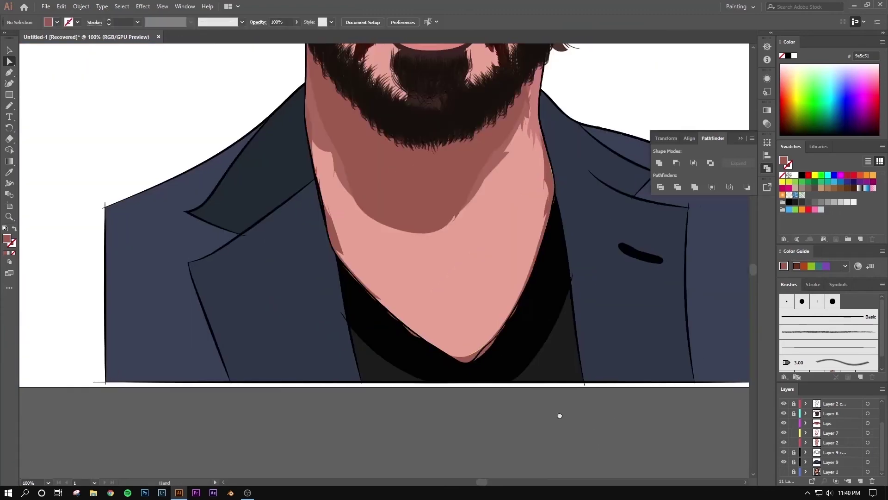
pyautogui.scroll(-2, 402, 377)
pyautogui.scroll(-1, 184, 133)
pyautogui.press('v')
pyautogui.hotkey('ctrl', 'a')
# - Open Recolor Artwork and trial hue and saturation changes on the first colour
pyautogui.click(347, 22)
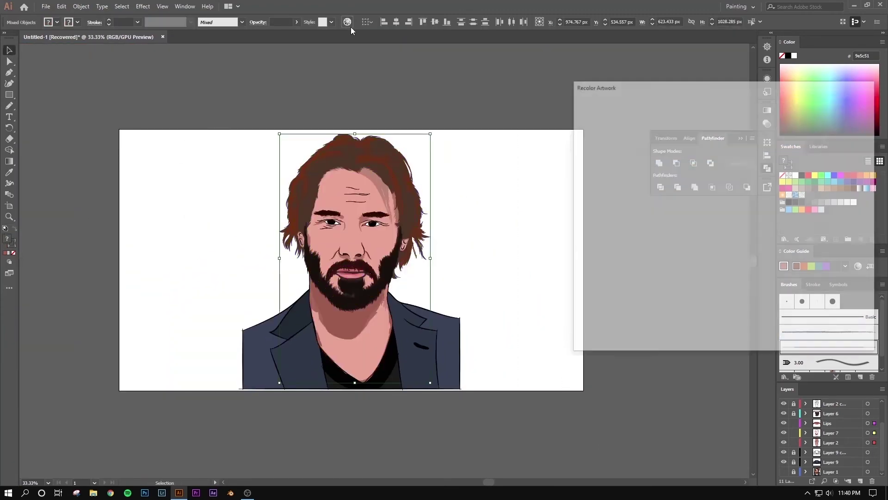
pyautogui.scroll(5, 627, 231)
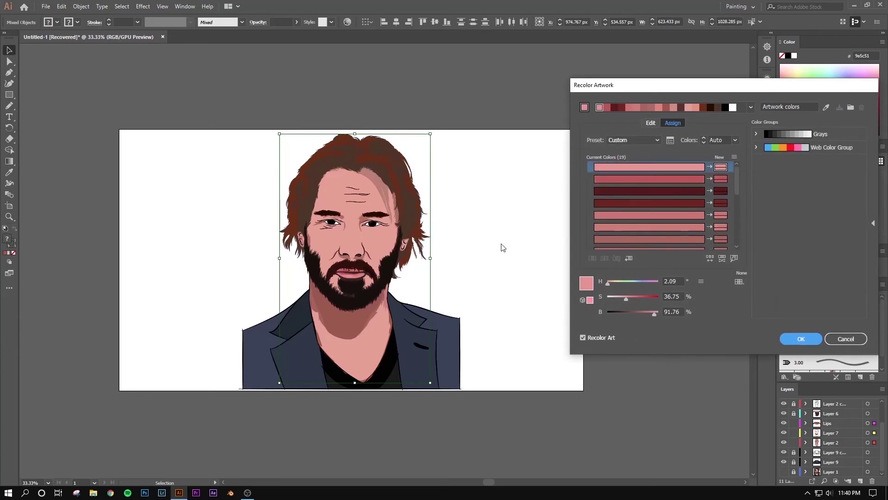
pyautogui.press('Escape')
pyautogui.scroll(1, 349, 235)
pyautogui.click(348, 21)
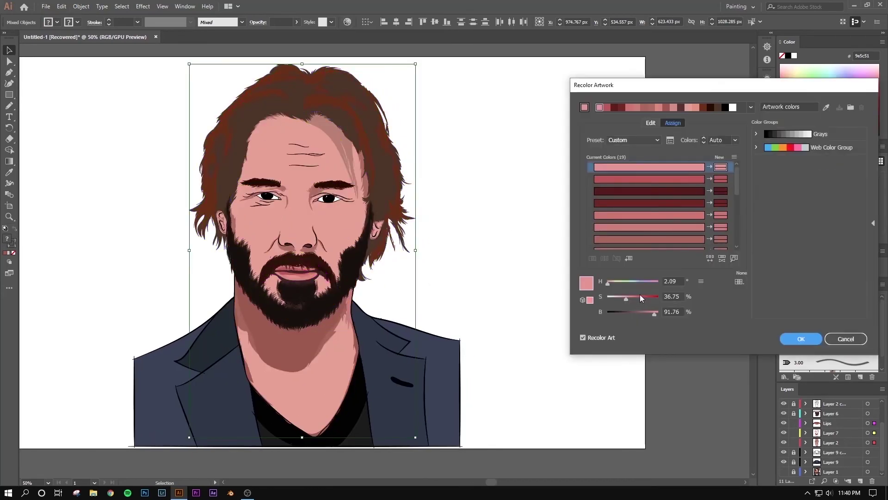
pyautogui.click(629, 283)
pyautogui.click(679, 296)
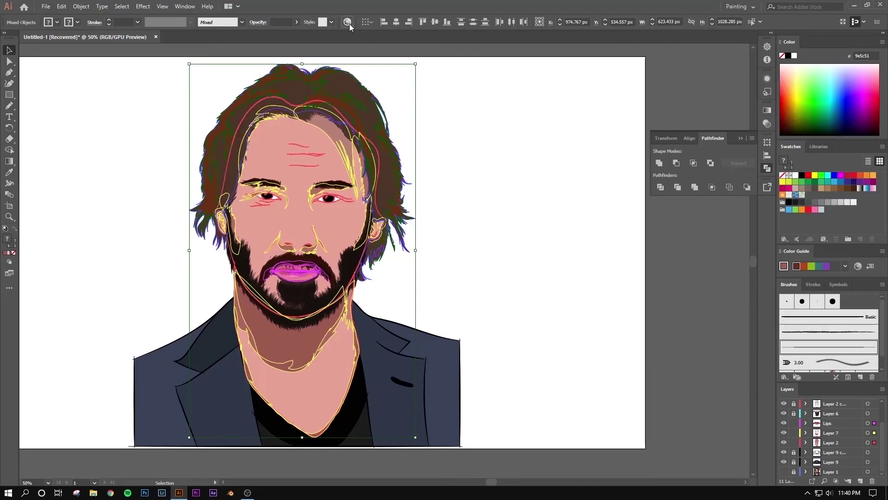
pyautogui.scroll(-5, 690, 213)
# - Adjust the dark brown and near-black hair colour sliders to a deeper reddish brown
pyautogui.click(675, 206)
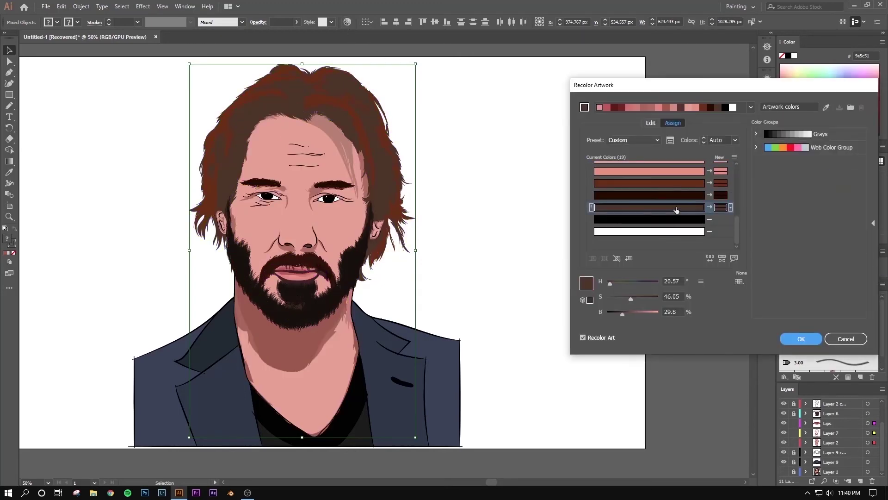
pyautogui.moveTo(624, 313)
pyautogui.mouseDown()
pyautogui.moveTo(671, 312)
pyautogui.moveTo(618, 312)
pyautogui.mouseUp()
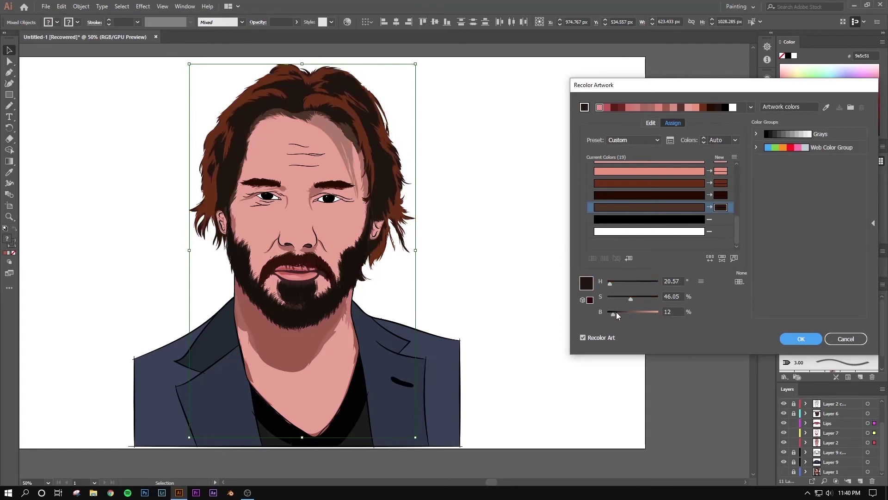
pyautogui.click(647, 195)
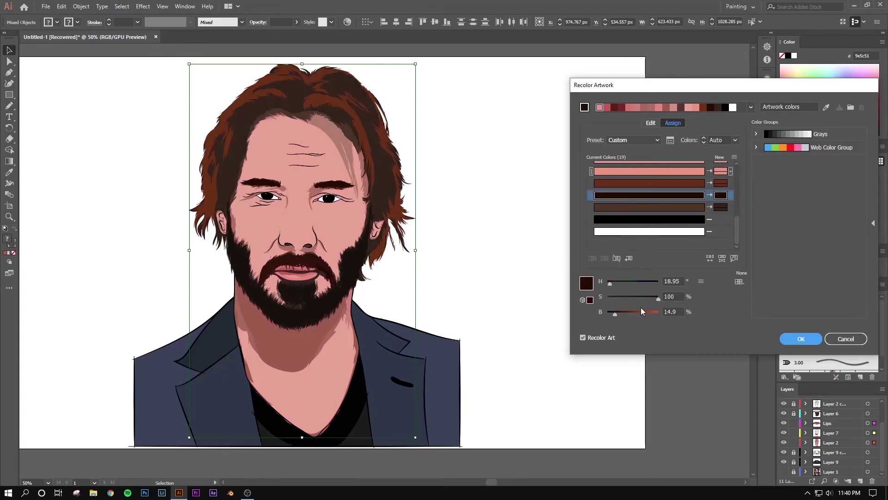
pyautogui.moveTo(613, 313)
pyautogui.mouseDown()
pyautogui.moveTo(667, 314)
pyautogui.moveTo(615, 313)
pyautogui.moveTo(650, 312)
pyautogui.moveTo(623, 312)
pyautogui.moveTo(634, 298)
pyautogui.moveTo(652, 313)
pyautogui.mouseUp()
pyautogui.press('Up')
pyautogui.moveTo(614, 281)
pyautogui.mouseDown()
pyautogui.moveTo(659, 298)
pyautogui.moveTo(620, 313)
pyautogui.moveTo(612, 284)
pyautogui.mouseUp()
# - Shift the hair colour to brown and adjust the dark brown row's values
pyautogui.click(647, 171)
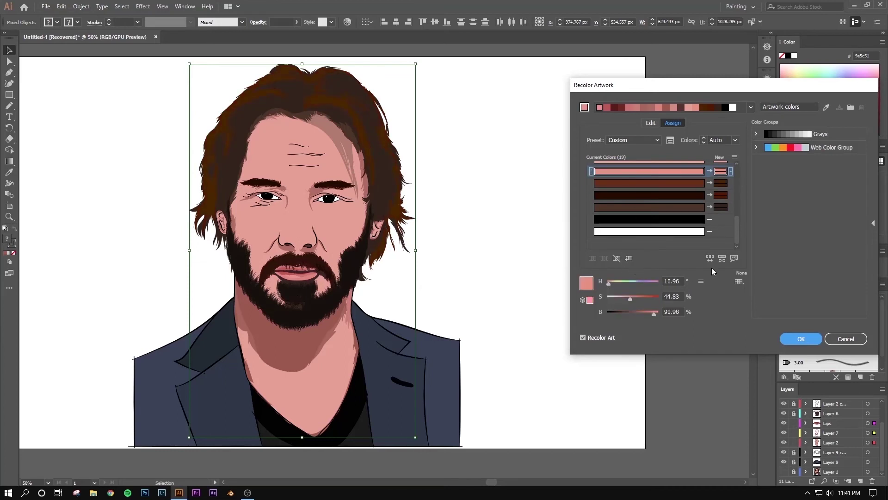
pyautogui.moveTo(737, 229); pyautogui.dragTo(737, 212)
pyautogui.moveTo(645, 312)
pyautogui.mouseDown()
pyautogui.moveTo(607, 314)
pyautogui.moveTo(640, 312)
pyautogui.moveTo(624, 299)
pyautogui.mouseUp()
pyautogui.click(657, 211)
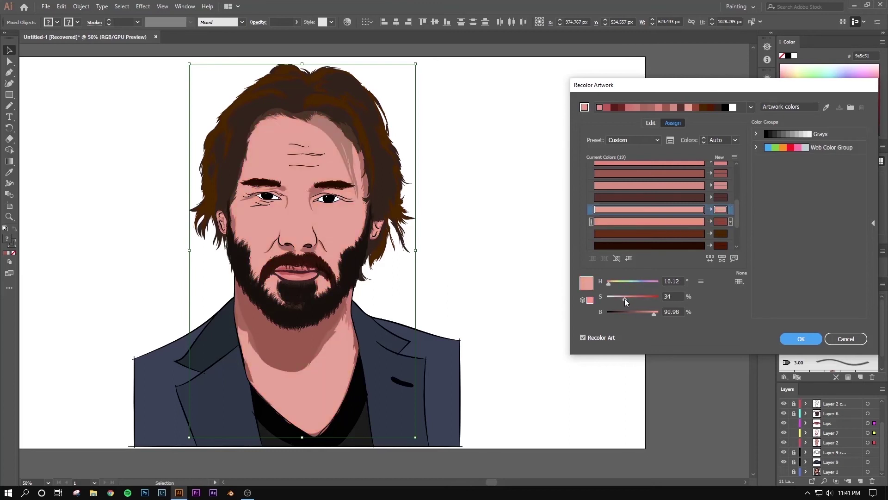
pyautogui.click(648, 197)
pyautogui.moveTo(642, 296)
pyautogui.mouseDown()
pyautogui.moveTo(613, 298)
pyautogui.moveTo(634, 298)
pyautogui.mouseUp()
# - Lower the lighter pink's saturation and brightness, and set the neck shadow to 50% saturation, darker
pyautogui.click(648, 185)
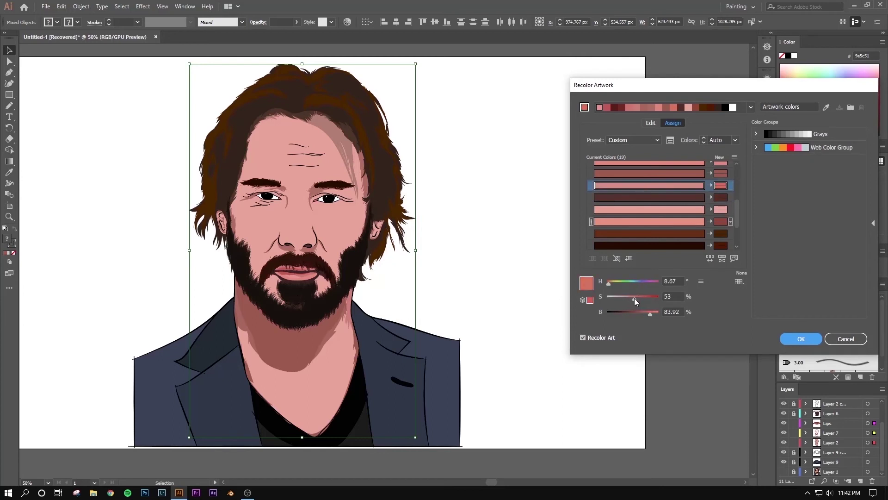
pyautogui.click(645, 312)
pyautogui.click(629, 298)
pyautogui.scroll(2, 647, 208)
pyautogui.click(647, 209)
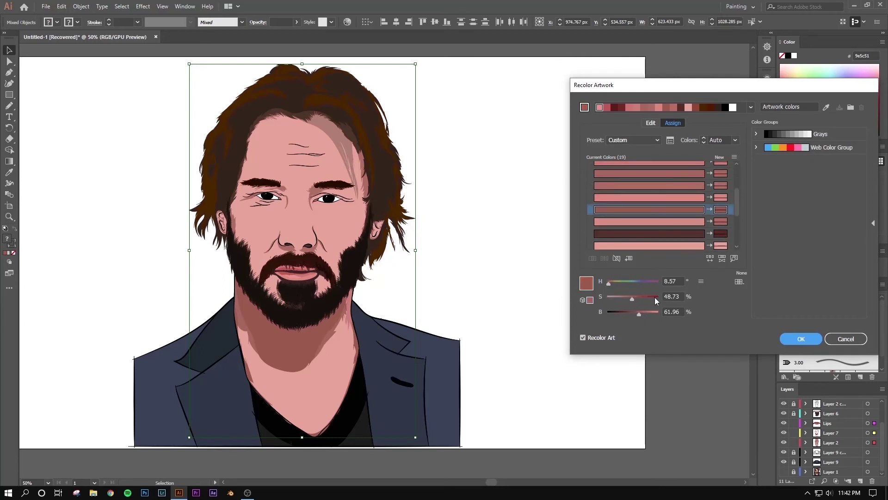
pyautogui.moveTo(654, 297); pyautogui.dragTo(659, 296)
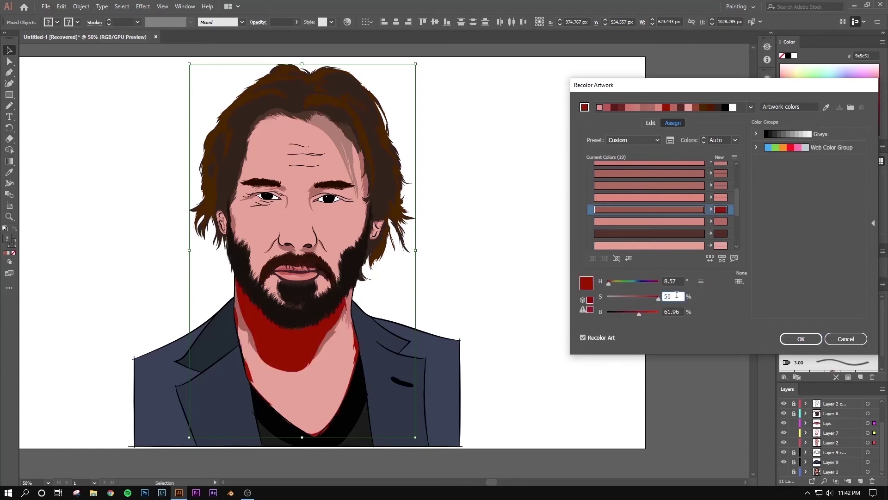
pyautogui.press('Tab')
pyautogui.moveTo(639, 313); pyautogui.dragTo(642, 312)
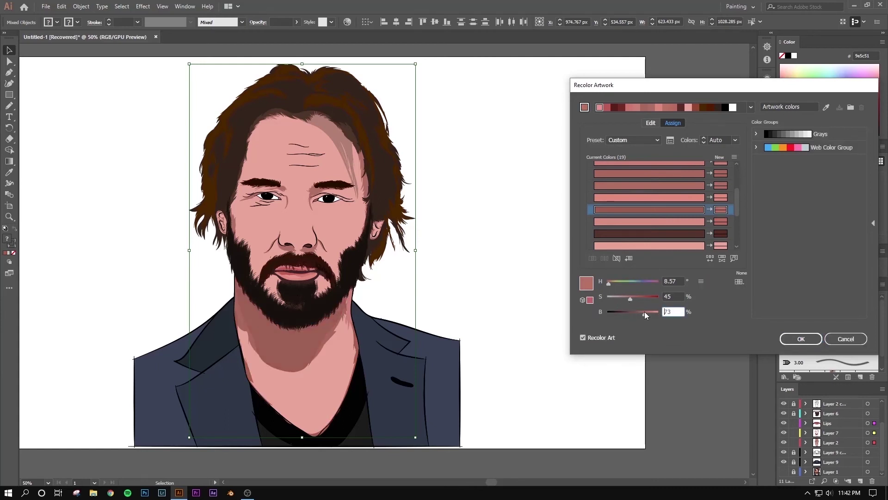
pyautogui.moveTo(640, 312); pyautogui.dragTo(631, 297)
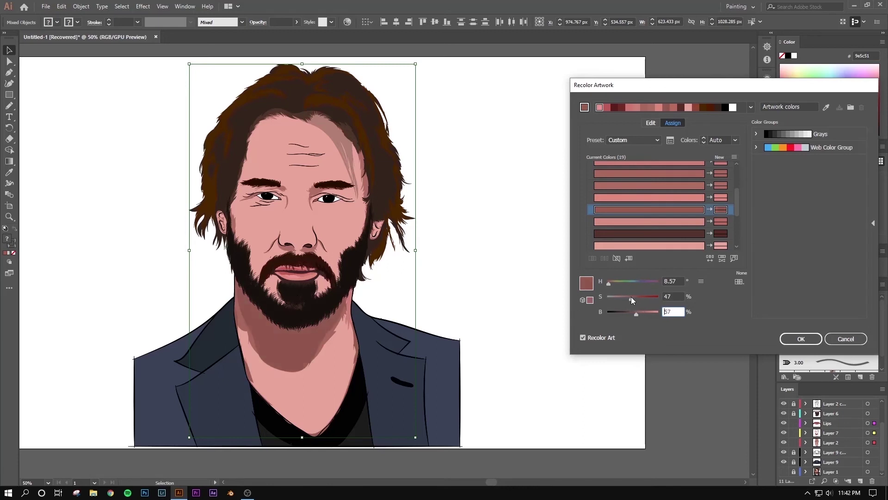
# - Brighten the next pink row, keeping hue 8 with slightly more saturation
pyautogui.click(638, 198)
pyautogui.click(654, 313)
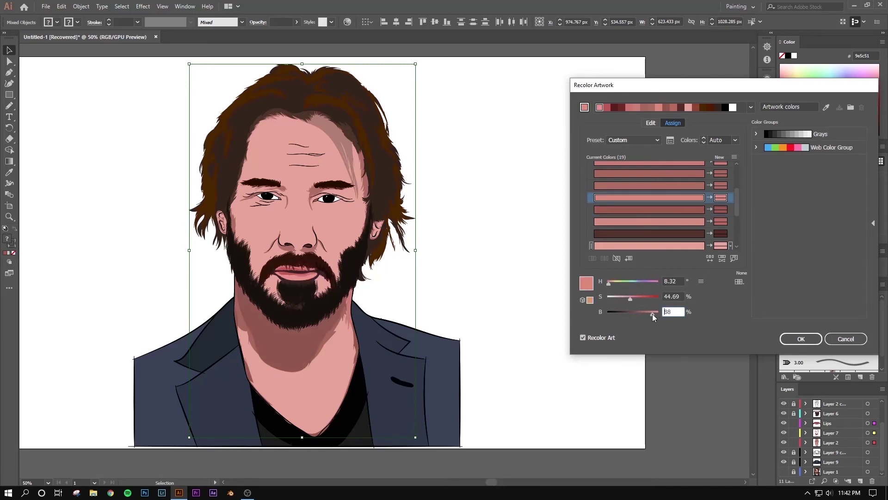
pyautogui.click(633, 297)
pyautogui.moveTo(609, 282)
pyautogui.mouseDown()
pyautogui.moveTo(594, 284)
pyautogui.moveTo(627, 300)
pyautogui.mouseUp()
pyautogui.click(609, 282)
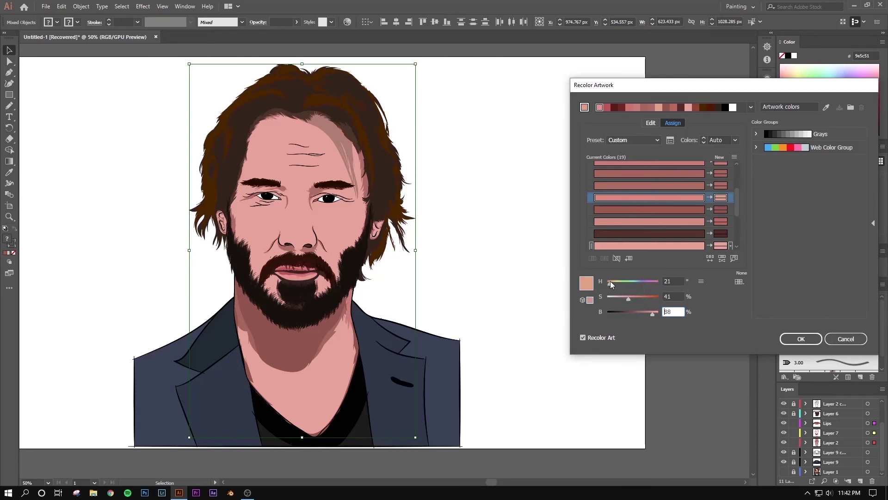
pyautogui.click(631, 298)
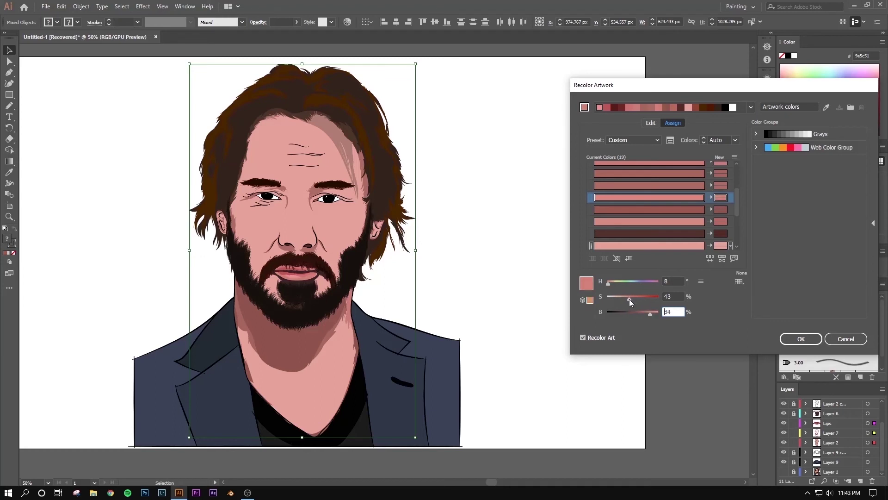
# - Retune the face skin colour to hue 8, saturation 42% and brightness 86%
pyautogui.click(648, 209)
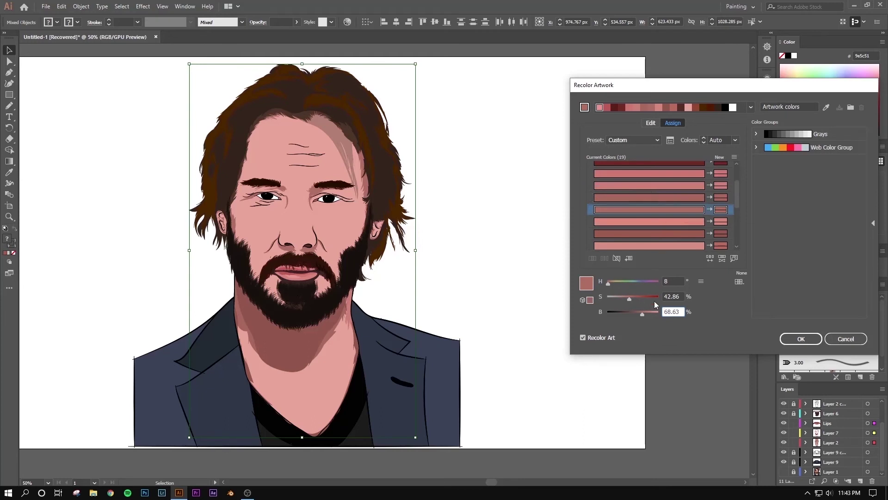
pyautogui.moveTo(655, 281); pyautogui.dragTo(609, 282)
pyautogui.moveTo(640, 312); pyautogui.dragTo(640, 315)
pyautogui.click(632, 199)
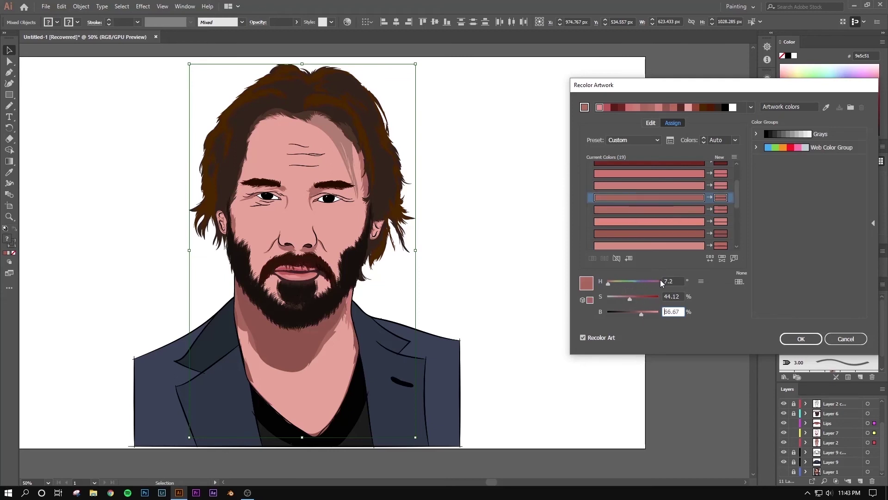
pyautogui.moveTo(649, 312); pyautogui.dragTo(609, 285)
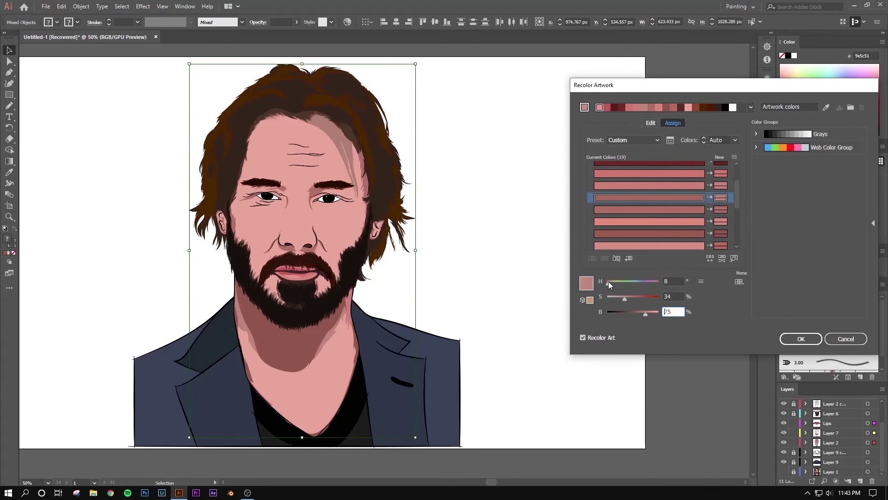
pyautogui.moveTo(645, 312); pyautogui.dragTo(652, 311)
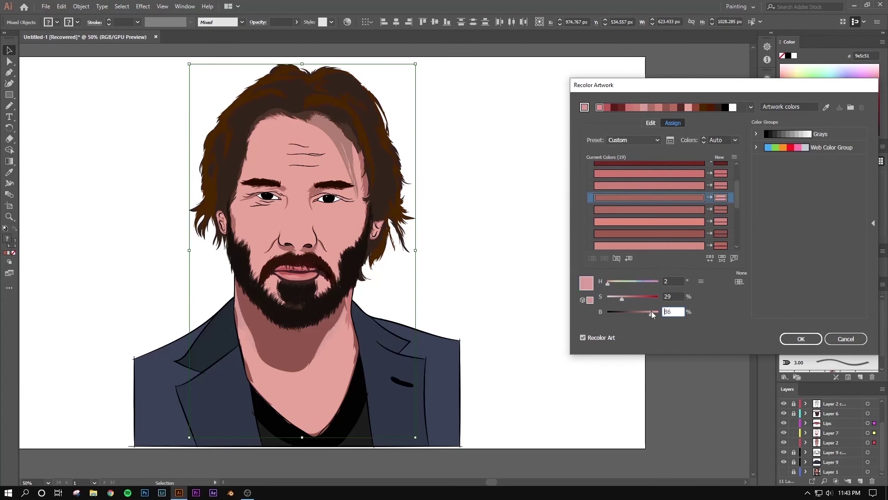
pyautogui.click(609, 283)
pyautogui.click(679, 296)
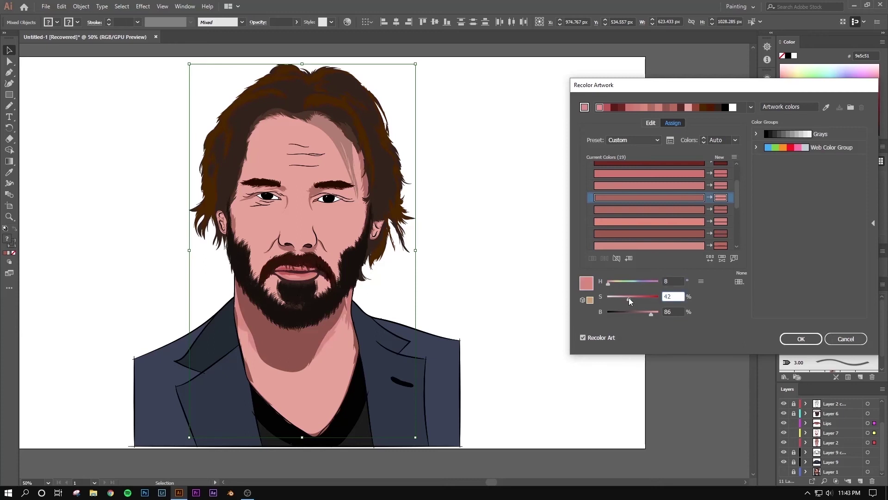
# - Tone another skin colour from full saturation back to a soft, brighter pink
pyautogui.scroll(2, 637, 203)
pyautogui.click(643, 228)
pyautogui.scroll(-1, 695, 280)
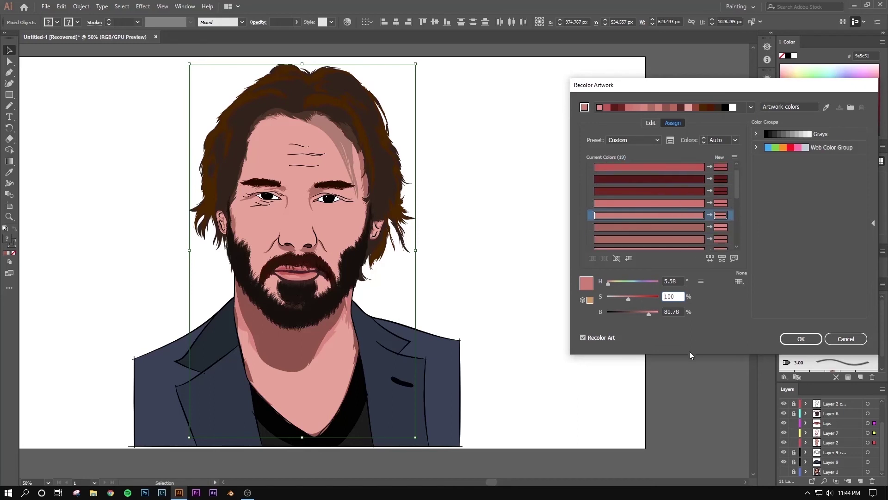
pyautogui.press('Return')
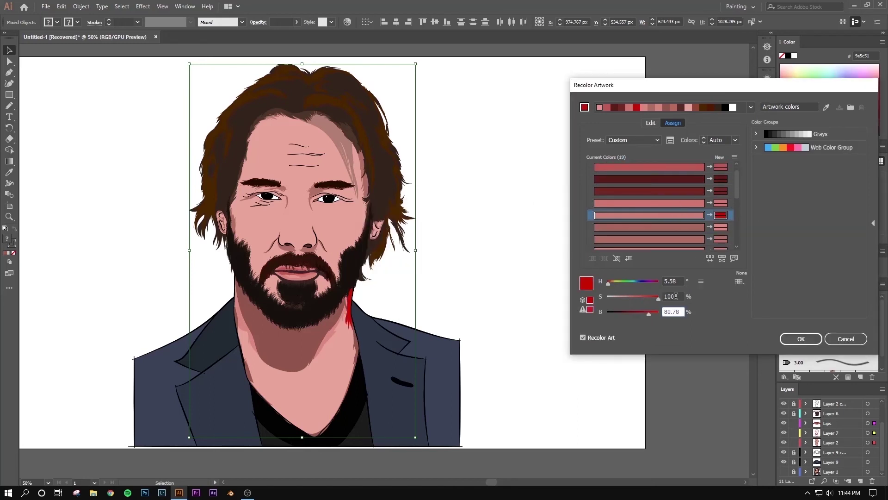
pyautogui.click(612, 281)
pyautogui.click(629, 298)
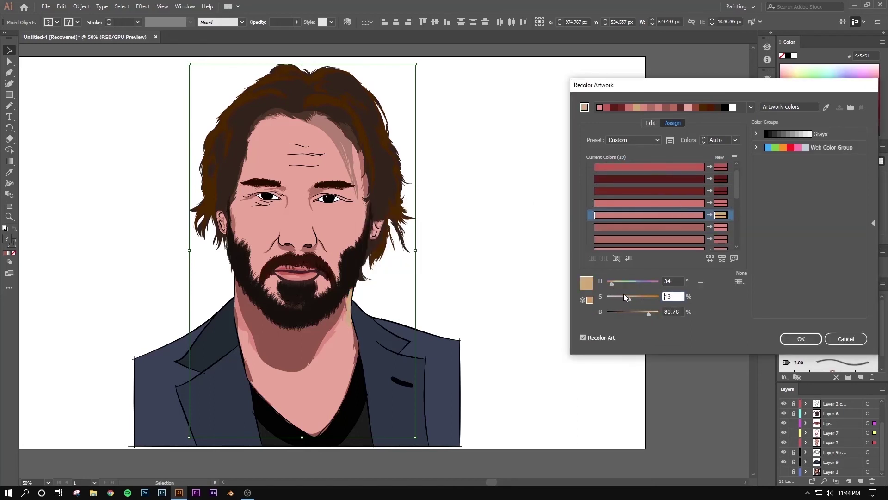
pyautogui.moveTo(610, 283); pyautogui.dragTo(609, 284)
pyautogui.moveTo(649, 312); pyautogui.dragTo(607, 284)
pyautogui.moveTo(650, 313); pyautogui.dragTo(654, 312)
# - Set the lip colour to 49% saturation and hue 7.5, then accept the recolouring
pyautogui.click(647, 203)
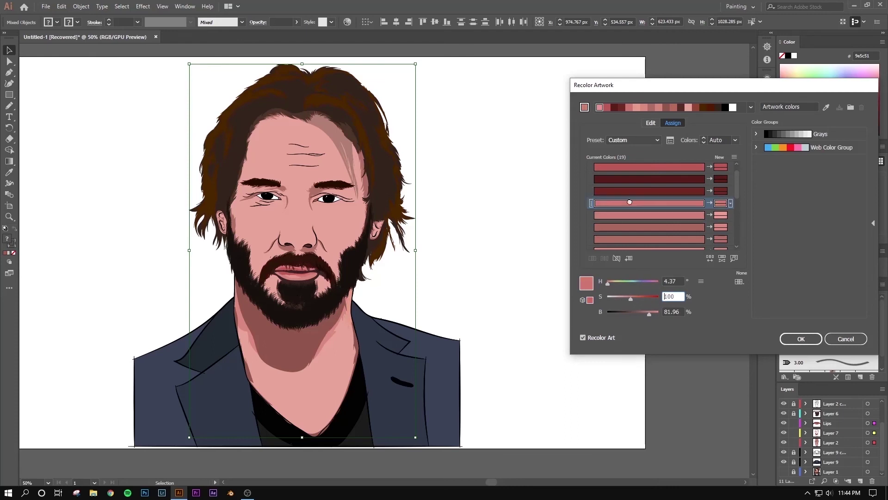
pyautogui.write('100')
pyautogui.press('Tab')
pyautogui.click(669, 296)
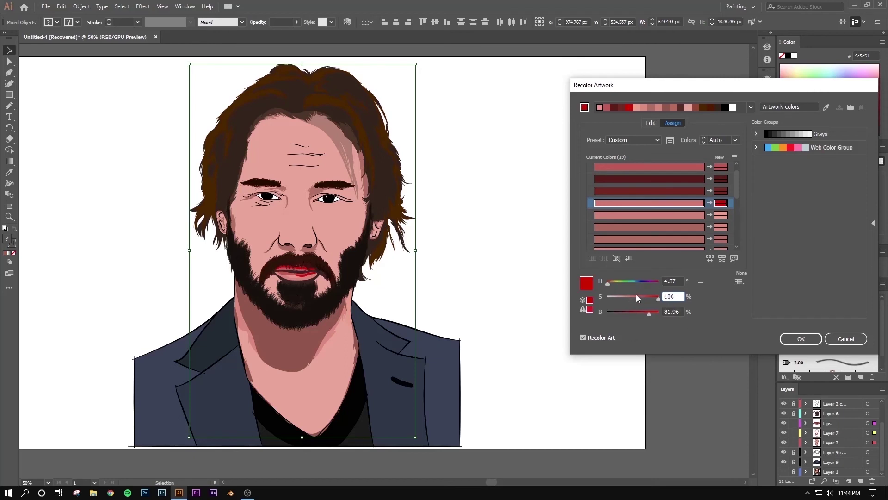
pyautogui.moveTo(636, 296); pyautogui.dragTo(610, 284)
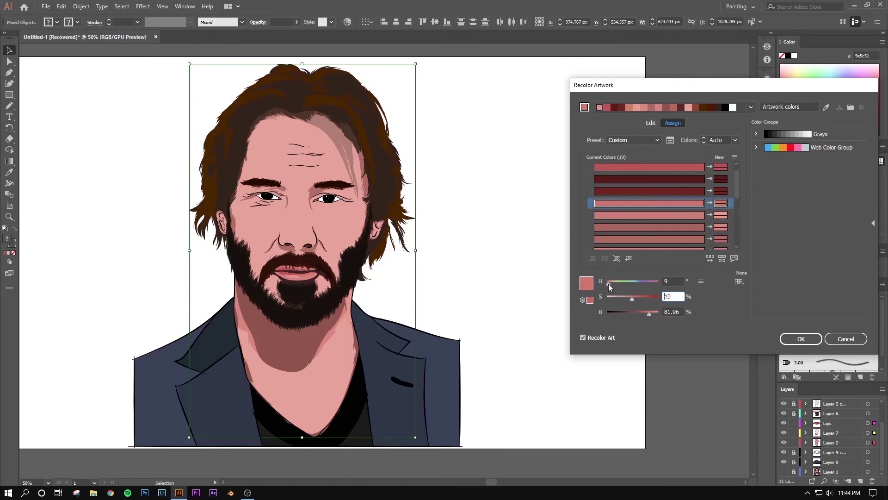
pyautogui.click(675, 280)
pyautogui.write('7.5')
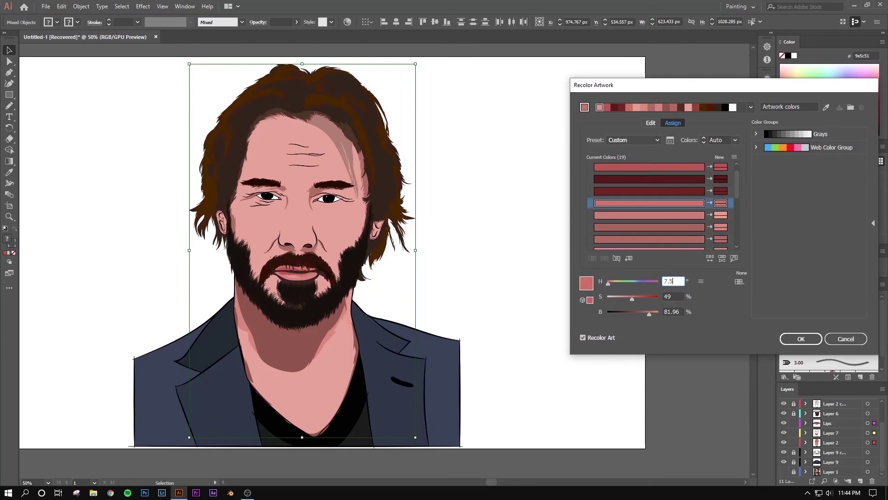
pyautogui.press('Tab')
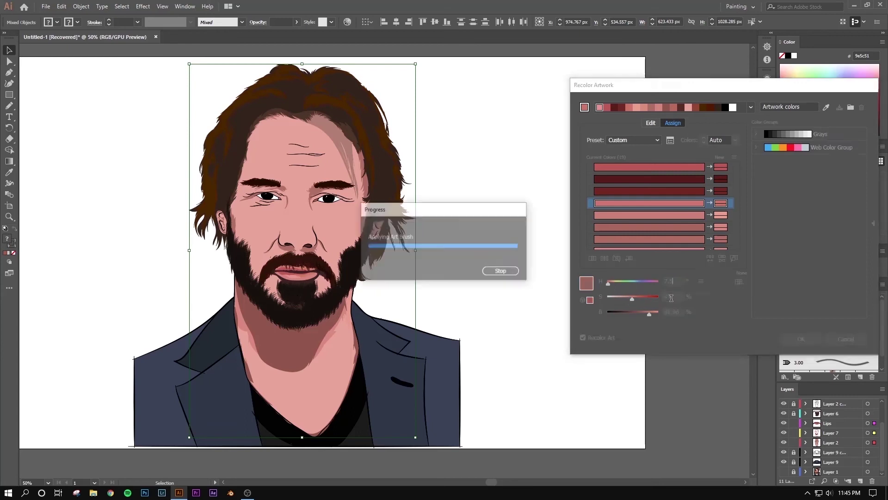
pyautogui.click(787, 342)
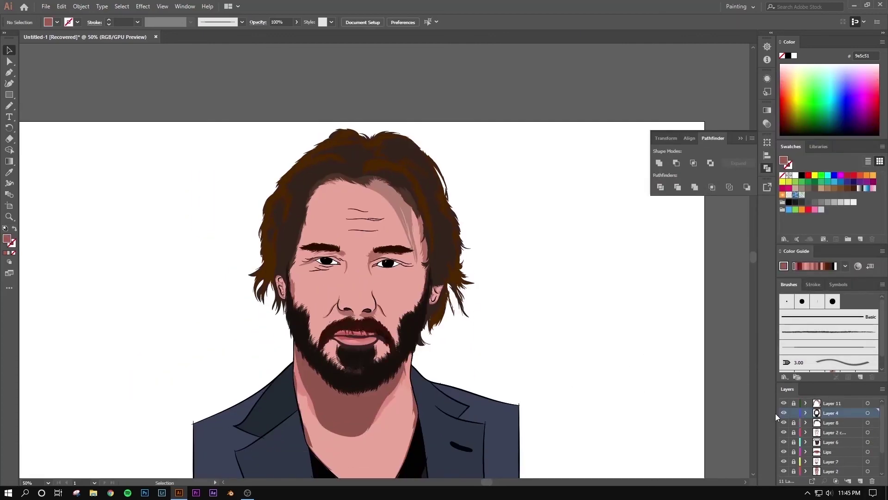
# - Select the hair artwork and check its transparency and opacity settings
pyautogui.click(868, 403)
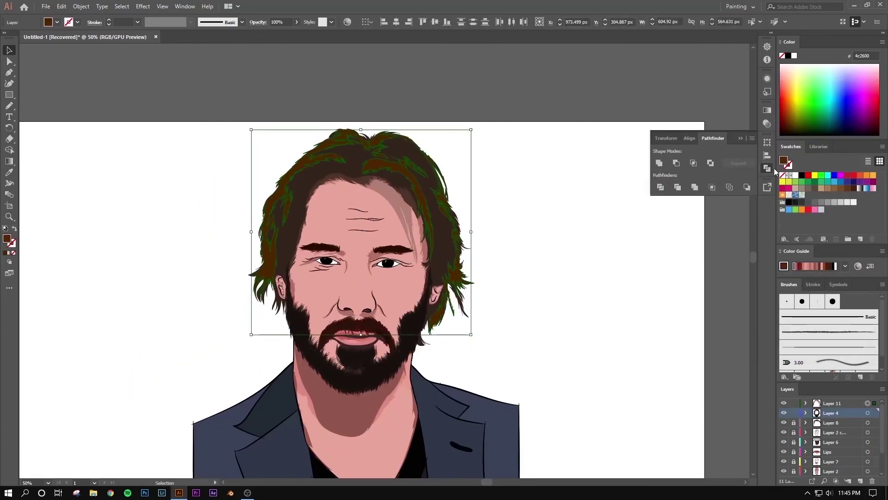
pyautogui.click(767, 123)
pyautogui.click(653, 221)
pyautogui.scroll(4, 452, 212)
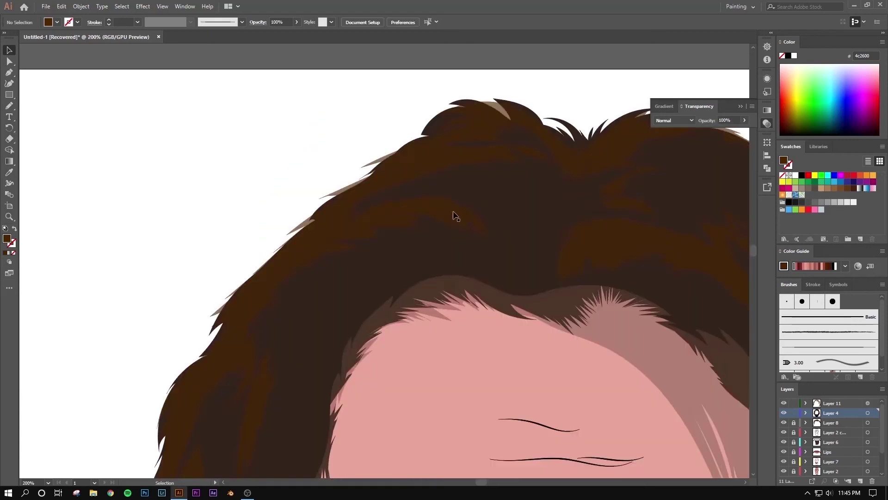
pyautogui.click(458, 263)
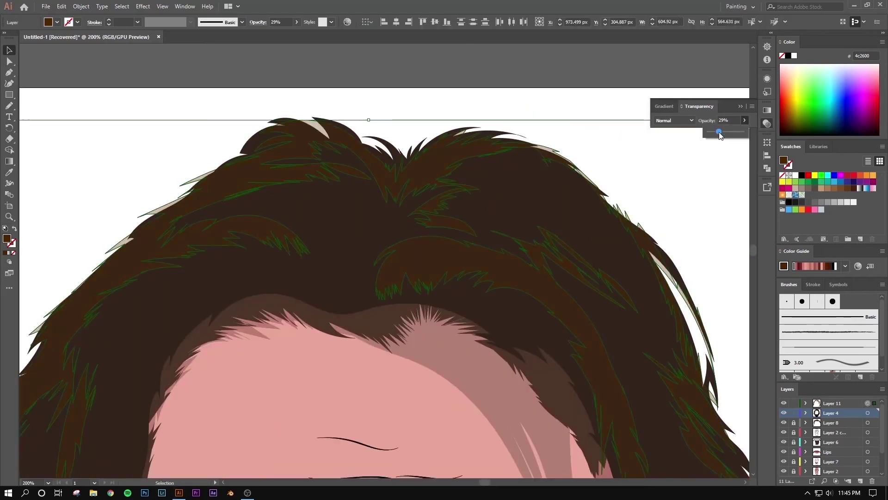
pyautogui.click(640, 222)
pyautogui.click(745, 121)
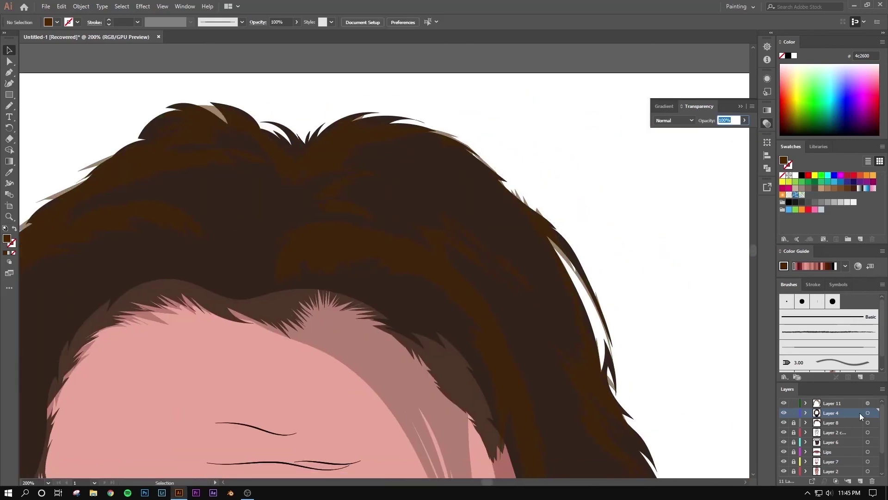
pyautogui.hotkey('ctrl', 'z')
pyautogui.click(645, 187)
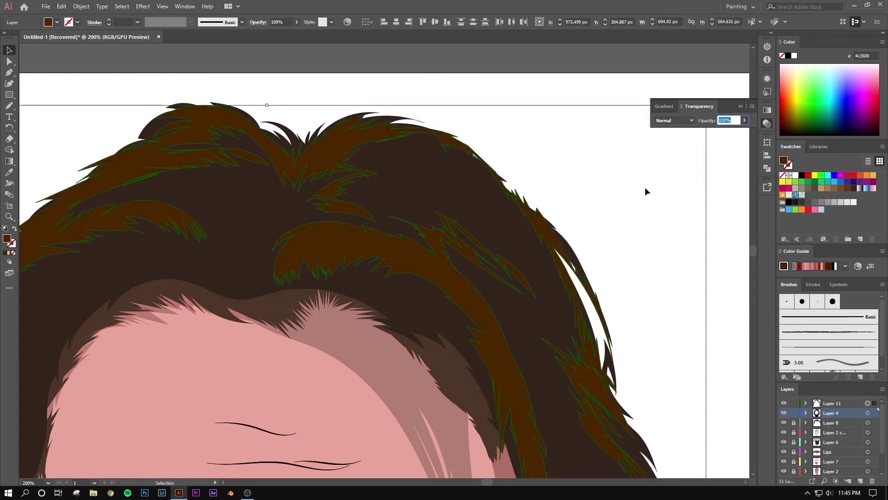
pyautogui.click(589, 224)
pyautogui.scroll(-1, 562, 337)
pyautogui.scroll(-1, 821, 433)
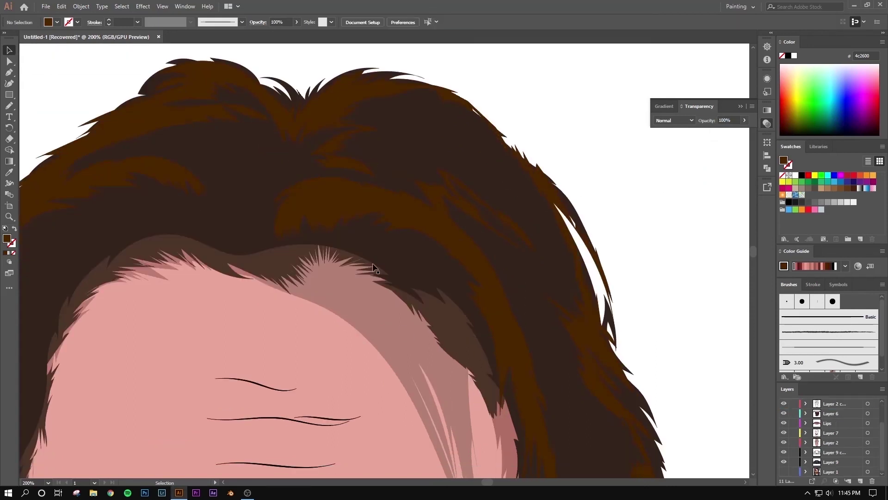
# - Darken the hair group's fill to a deeper brown in the Color Picker
pyautogui.press('i')
pyautogui.scroll(2, 173, 183)
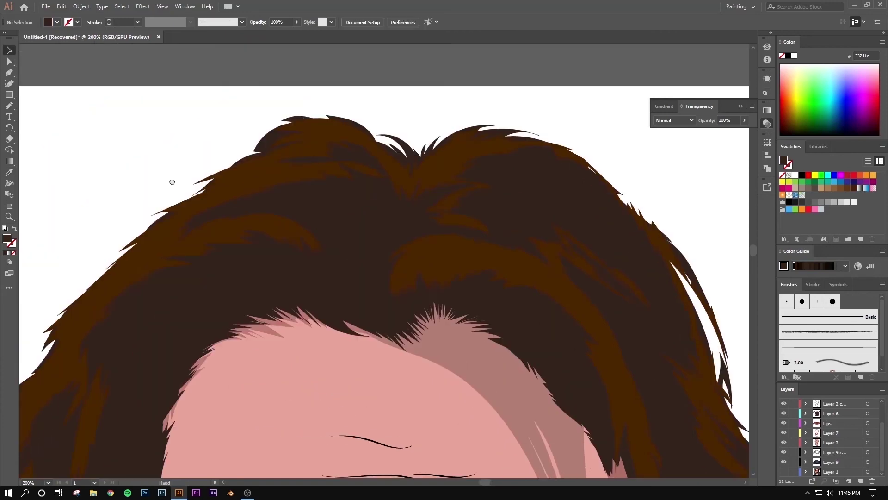
pyautogui.keyDown('ctrl'); pyautogui.click(193, 209); pyautogui.keyUp('ctrl')
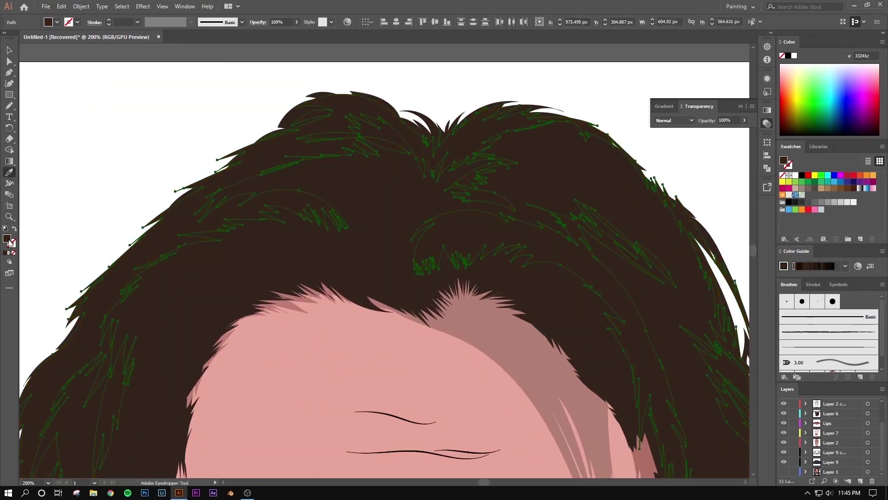
pyautogui.doubleClick(6, 238)
pyautogui.click(654, 280)
pyautogui.click(814, 195)
pyautogui.doubleClick(7, 238)
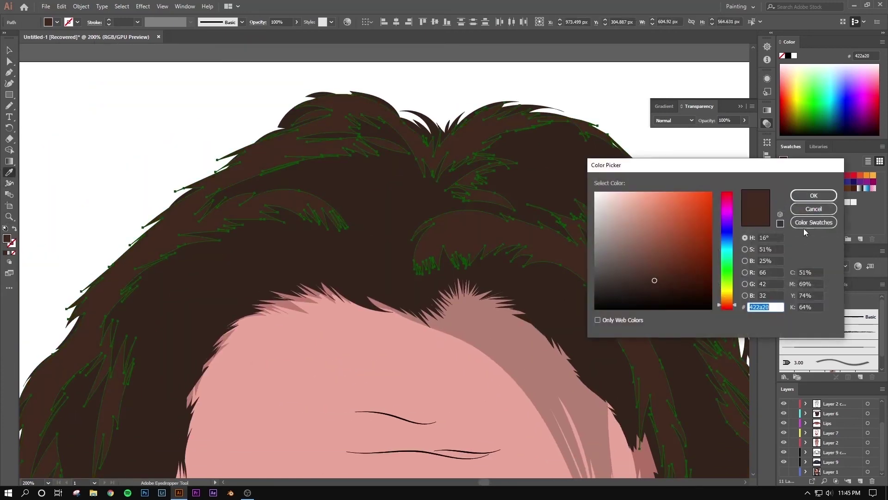
pyautogui.click(813, 195)
pyautogui.doubleClick(7, 239)
pyautogui.click(672, 300)
pyautogui.click(813, 195)
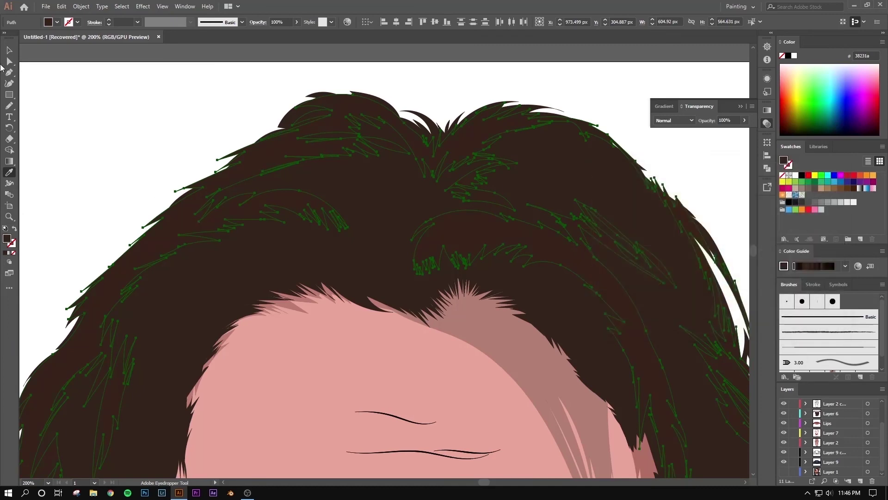
# - Fill the hair path with dark reddish brown #3a0f00 and fit the artboard in view
pyautogui.keyDown('ctrl'); pyautogui.click(122, 181); pyautogui.keyUp('ctrl')
pyautogui.click(444, 245)
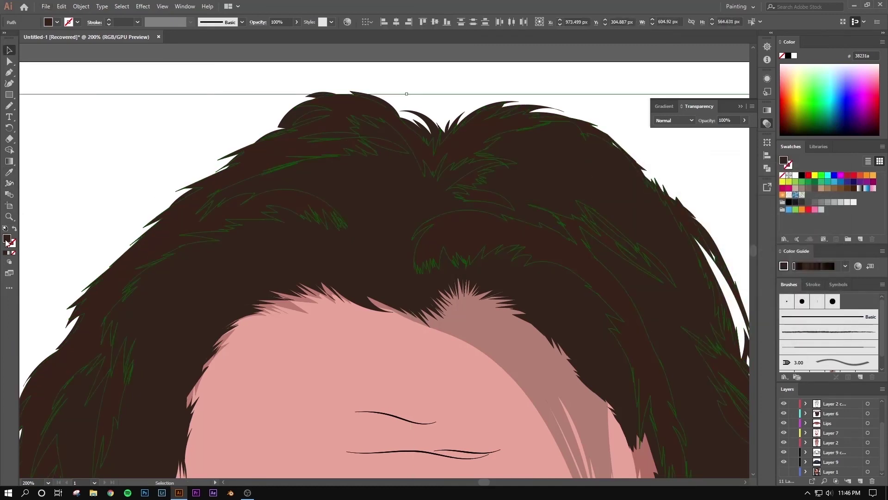
pyautogui.doubleClick(7, 238)
pyautogui.write('3a0f00')
pyautogui.click(814, 195)
pyautogui.click(113, 172)
pyautogui.hotkey('ctrl', '-')
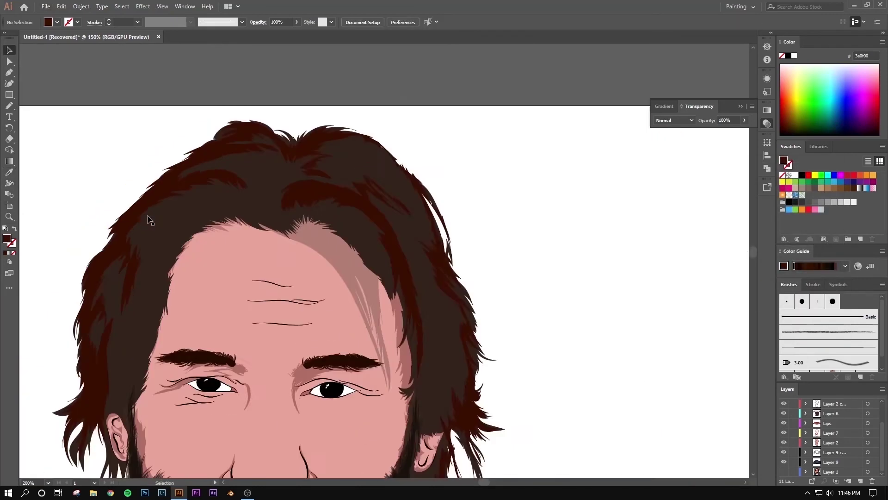
pyautogui.hotkey('ctrl', '0')
pyautogui.scroll(5, 224, 209)
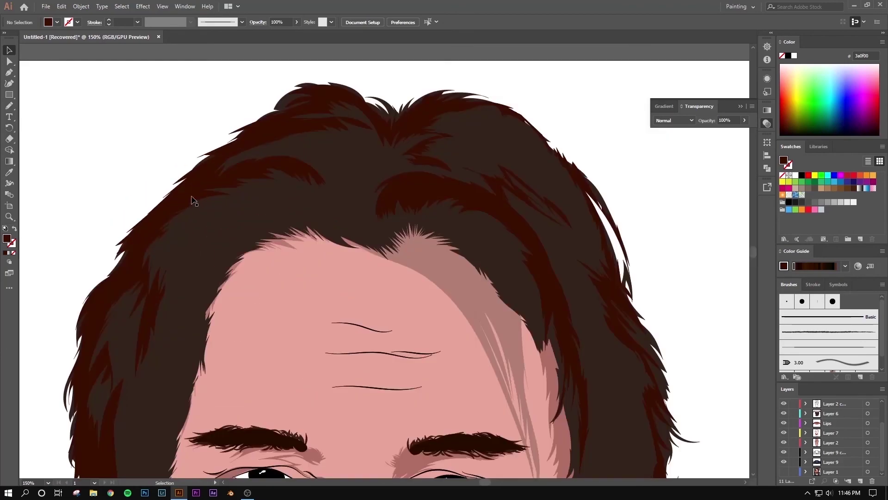
# - Sample the dark brown onto the strand group and tweak it to a very dark red-brown
pyautogui.click(407, 193)
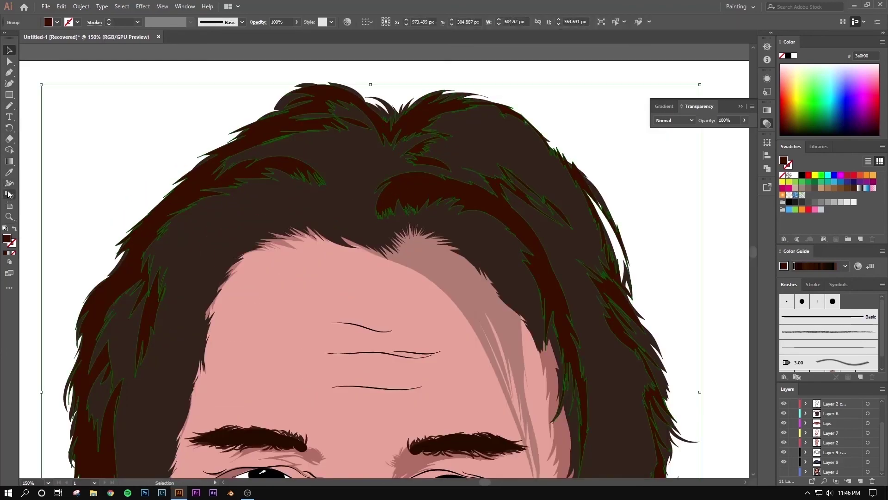
pyautogui.press('i')
pyautogui.click(406, 193)
pyautogui.doubleClick(7, 239)
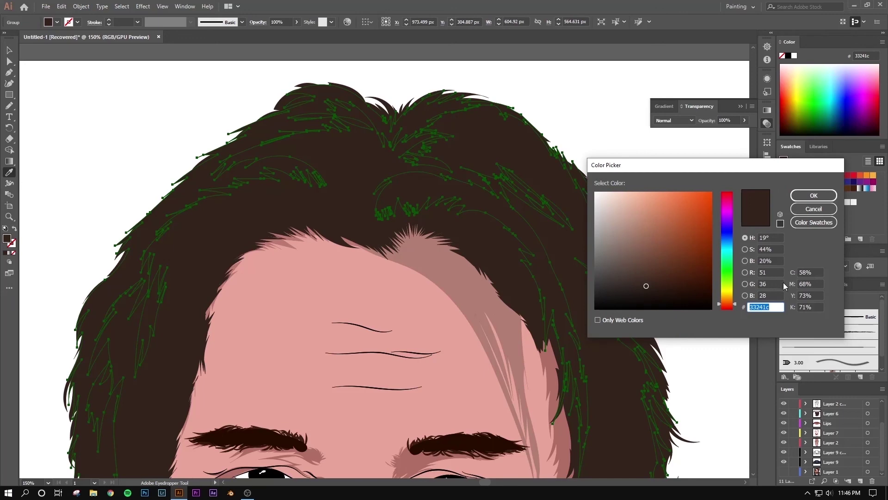
pyautogui.click(777, 249)
pyautogui.scroll(17, 782, 259)
pyautogui.scroll(20, 781, 259)
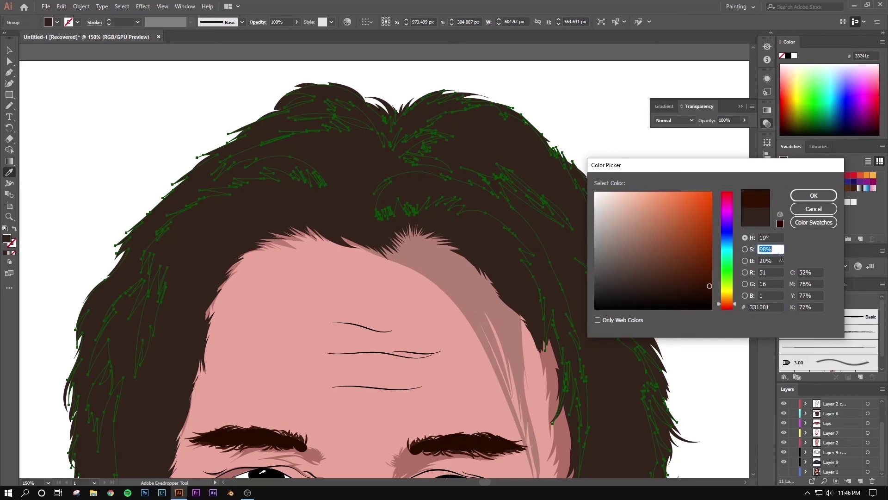
pyautogui.write('100')
pyautogui.click(775, 238)
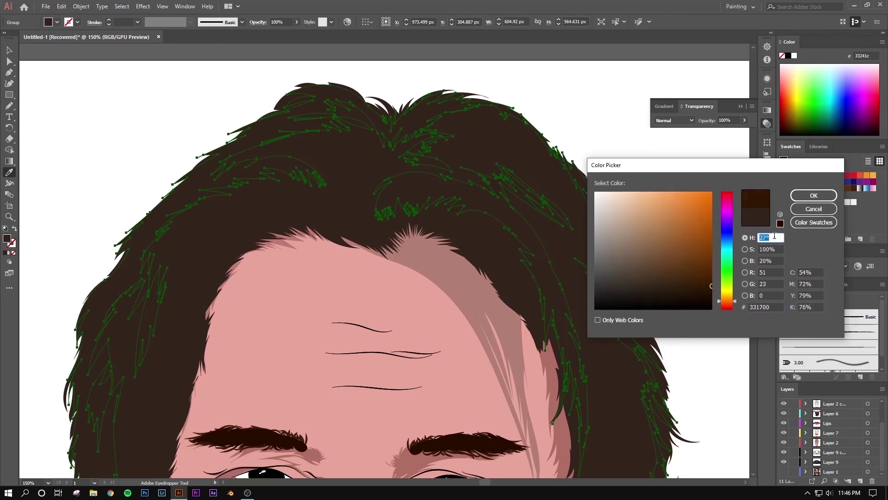
pyautogui.scroll(-6, 775, 239)
pyautogui.click(776, 259)
pyautogui.scroll(-1, 777, 259)
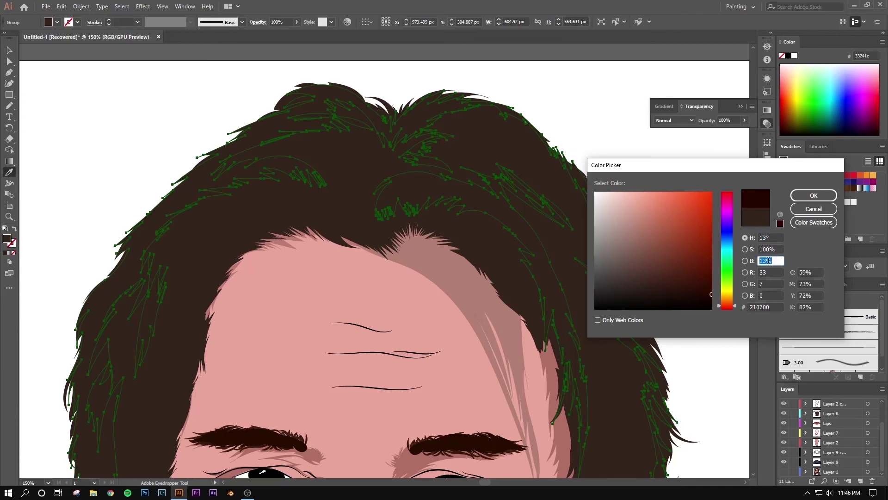
pyautogui.click(810, 197)
# - Undo the dark strand colour and fill the strands orange #ff5500
pyautogui.doubleClick(7, 238)
pyautogui.press('Escape')
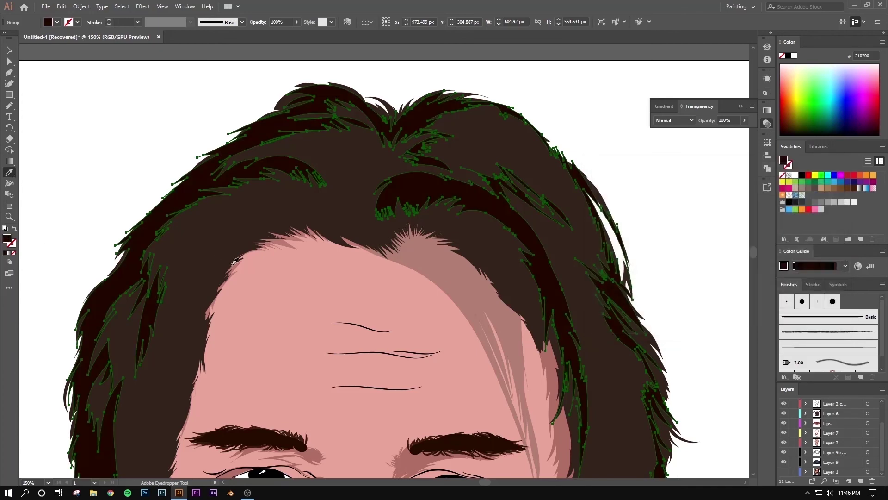
pyautogui.hotkey('ctrl', 'z')
pyautogui.doubleClick(7, 238)
pyautogui.press('Escape')
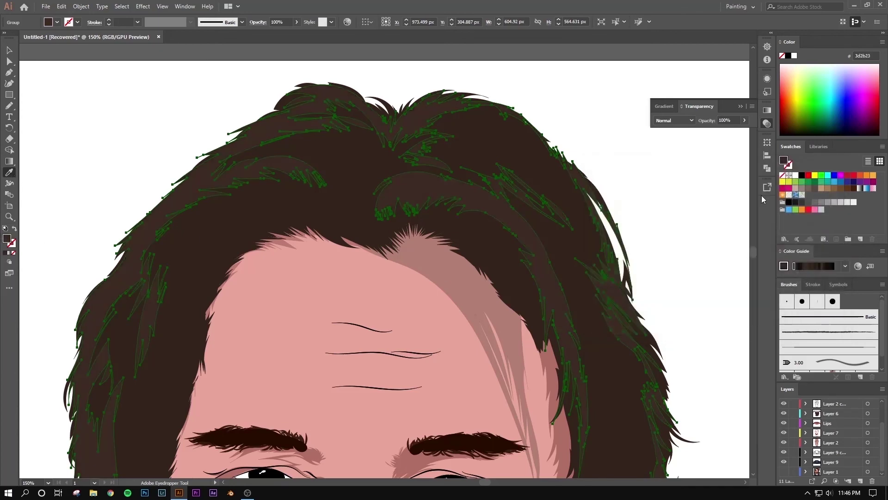
pyautogui.doubleClick(7, 238)
pyautogui.moveTo(728, 300)
pyautogui.mouseDown()
pyautogui.moveTo(728, 315)
pyautogui.moveTo(729, 306)
pyautogui.mouseUp()
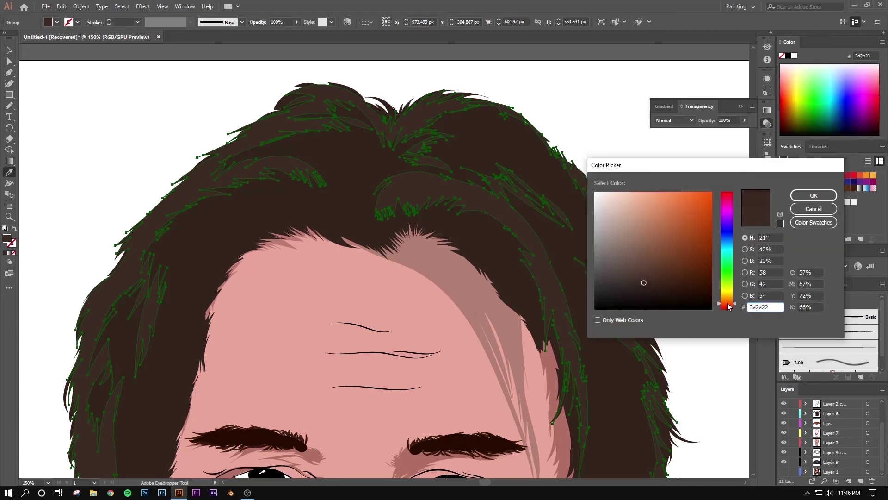
pyautogui.write('ff5500')
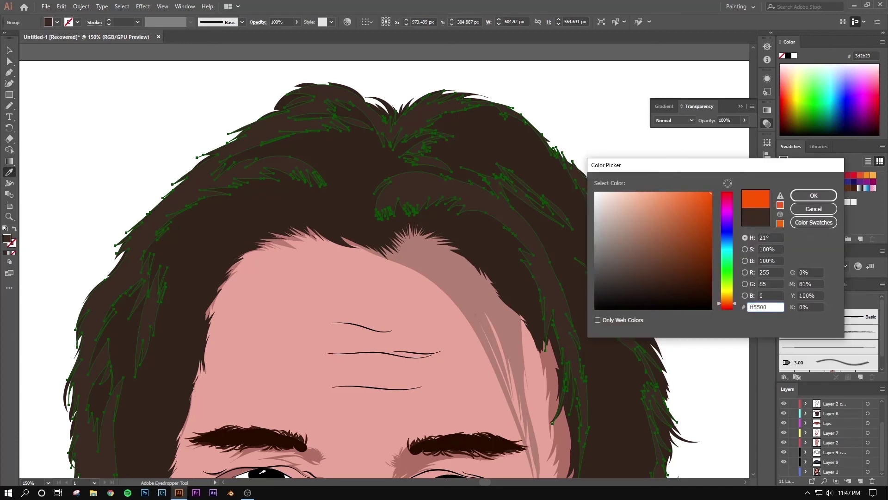
pyautogui.press('Return')
pyautogui.press('v')
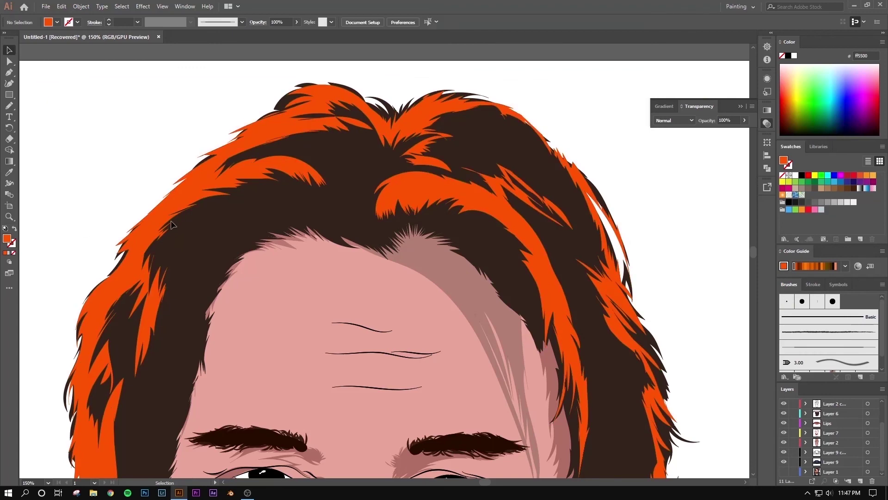
# - Nudge the strand colour to a redder orange, #ff4800
pyautogui.doubleClick(7, 239)
pyautogui.moveTo(736, 303); pyautogui.dragTo(729, 305)
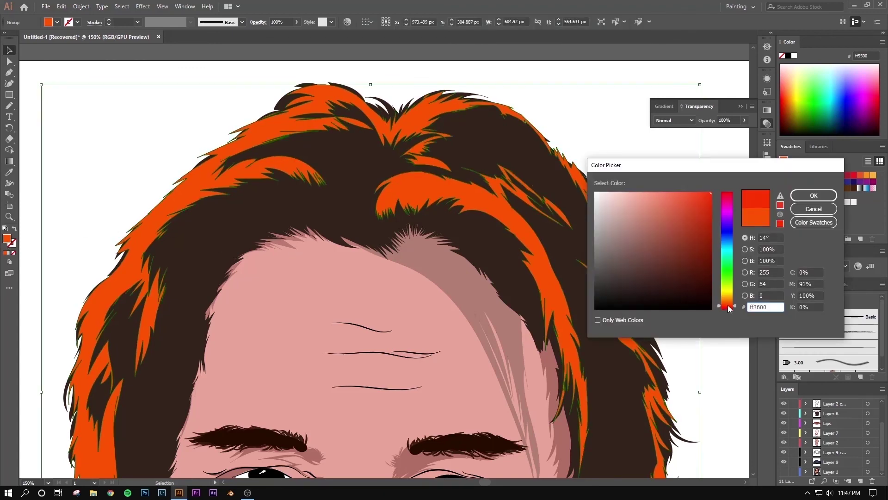
pyautogui.click(801, 202)
pyautogui.click(579, 276)
# - Set the orange hair highlight group's blend mode to Screen
pyautogui.click(419, 120)
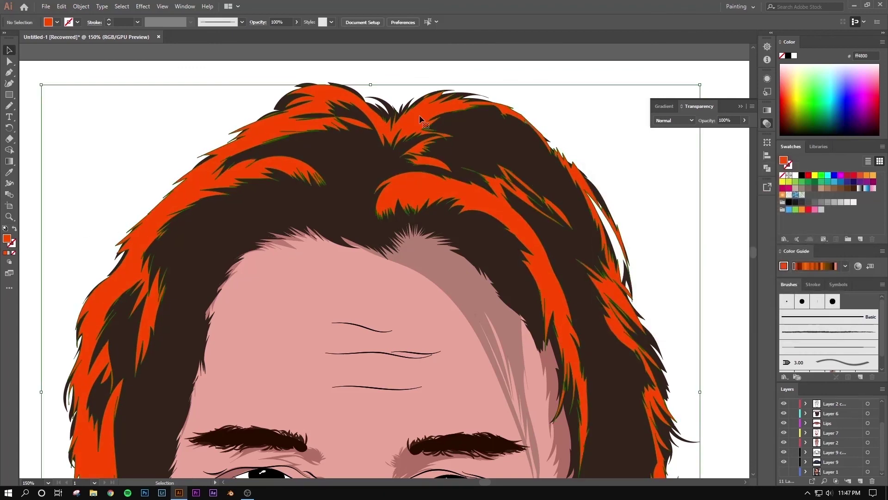
pyautogui.click(626, 218)
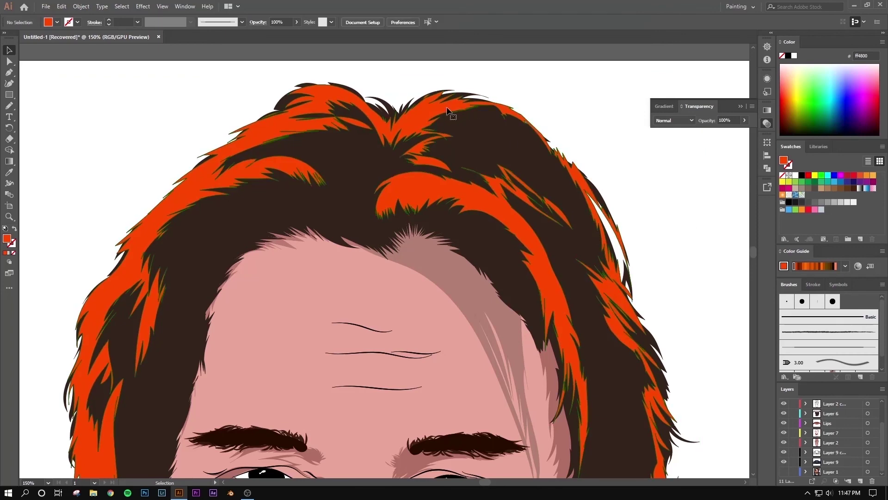
pyautogui.click(599, 237)
pyautogui.click(673, 121)
pyautogui.click(673, 186)
# - Set the hair highlight strands to Screen blending at about 13% opacity, then deselect
pyautogui.click(691, 119)
pyautogui.click(688, 211)
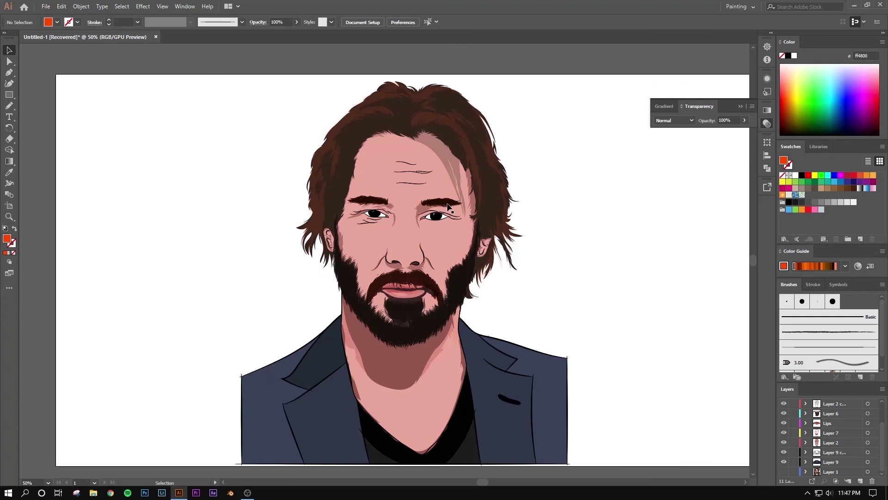
pyautogui.click(420, 119)
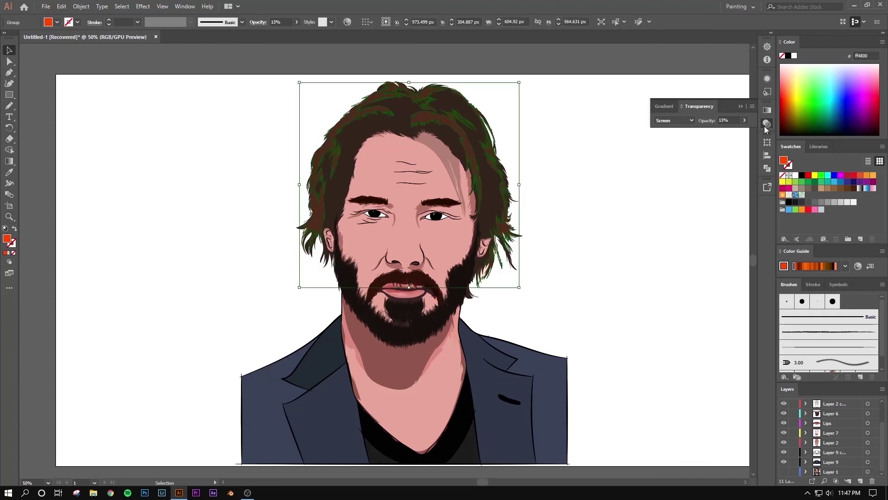
pyautogui.click(744, 120)
pyautogui.click(696, 197)
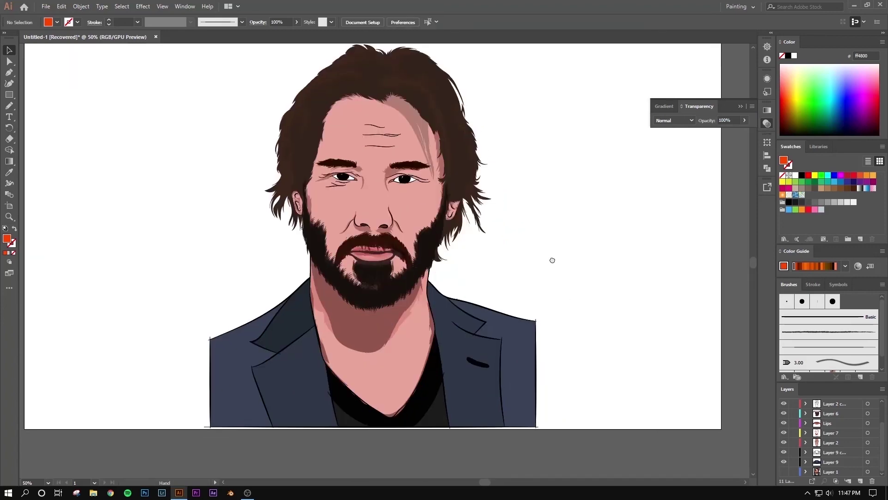
pyautogui.press('h')
pyautogui.moveTo(543, 289); pyautogui.dragTo(541, 309)
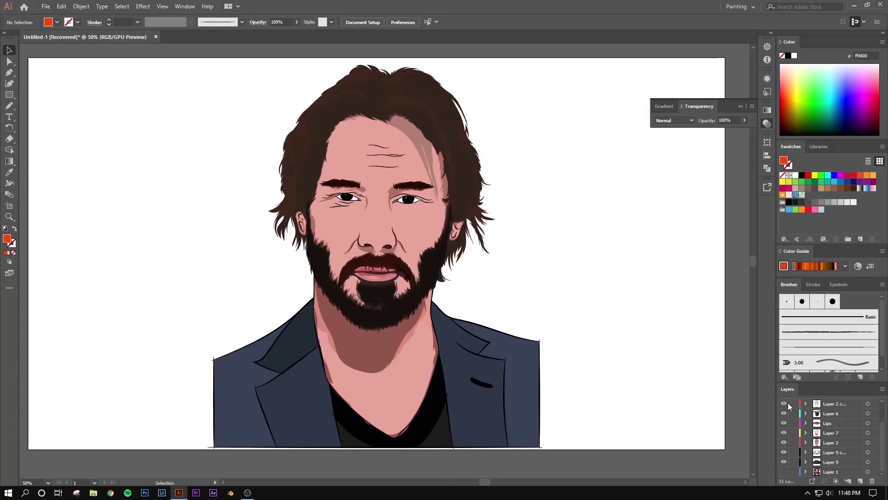
# - Crop the artboard's left, right and bottom edges tightly around the portrait
pyautogui.click(8, 206)
pyautogui.moveTo(99, 243); pyautogui.dragTo(282, 260)
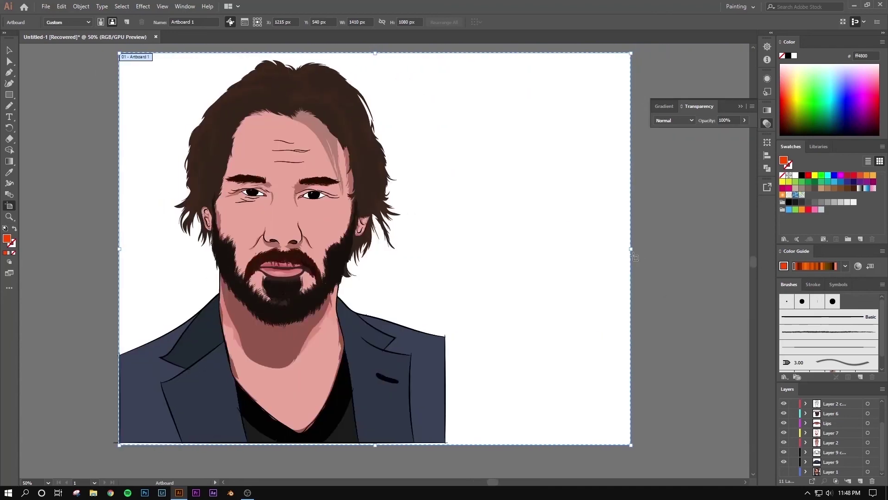
pyautogui.moveTo(630, 257); pyautogui.dragTo(446, 272)
pyautogui.moveTo(283, 445); pyautogui.dragTo(283, 443)
pyautogui.click(9, 50)
pyautogui.hotkey('ctrl', '0')
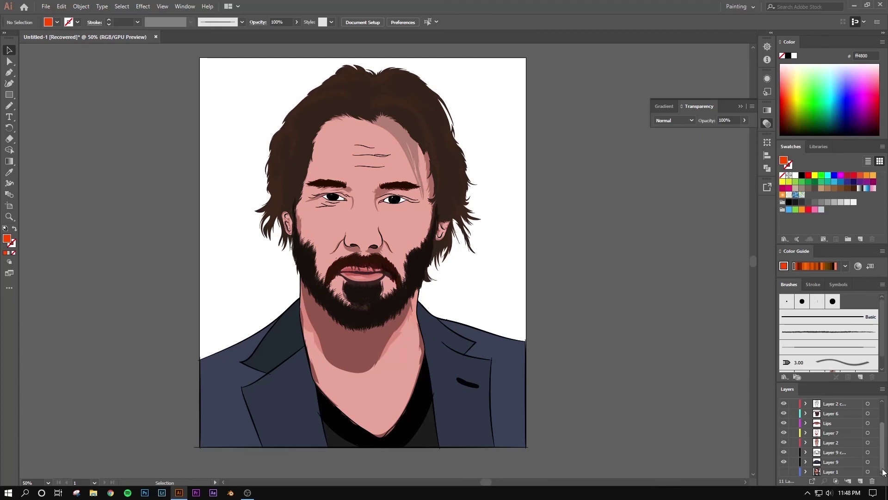
# - On a new layer, draw an artboard-sized rectangle with an orange fill
pyautogui.click(860, 481)
pyautogui.click(9, 94)
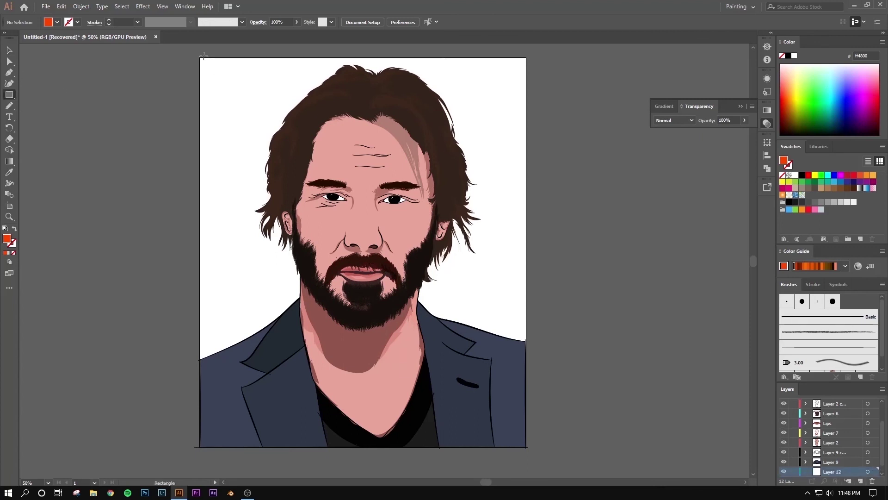
pyautogui.moveTo(199, 58); pyautogui.dragTo(526, 446)
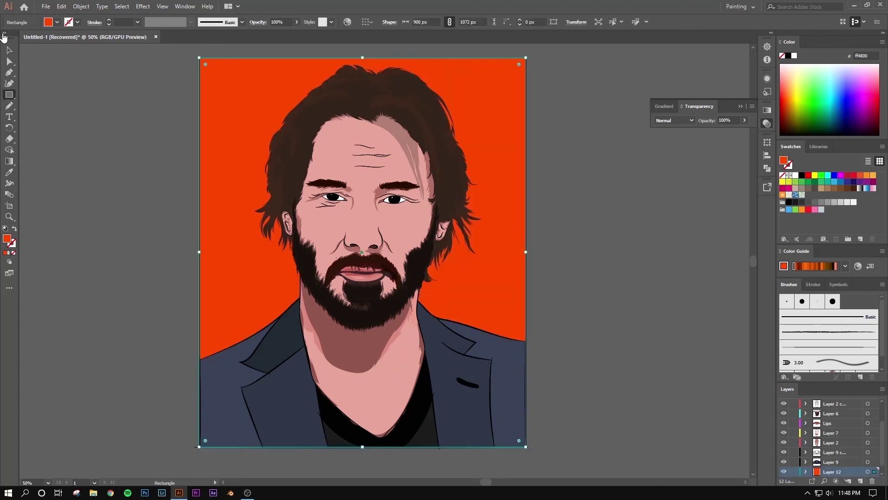
pyautogui.click(9, 50)
pyautogui.doubleClick(6, 238)
pyautogui.moveTo(727, 304); pyautogui.dragTo(731, 302)
pyautogui.press('Return')
pyautogui.click(617, 202)
# - Apply a gradient fill to the orange background rectangle
pyautogui.scroll(3, 222, 367)
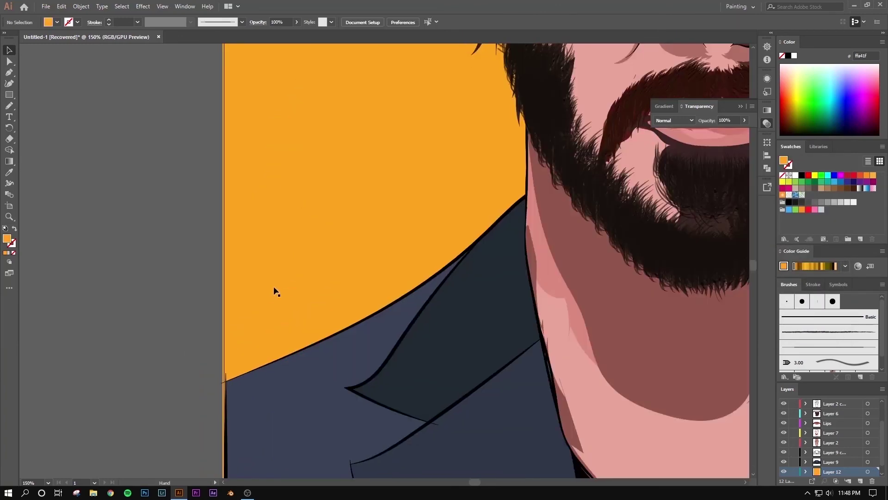
pyautogui.scroll(-2, 153, 245)
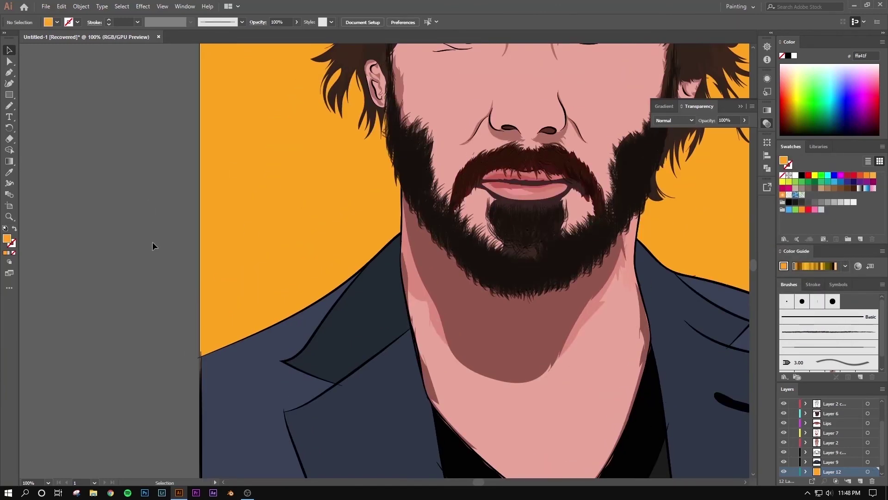
pyautogui.scroll(-3, 154, 246)
pyautogui.moveTo(151, 306); pyautogui.dragTo(157, 278)
pyautogui.click(322, 279)
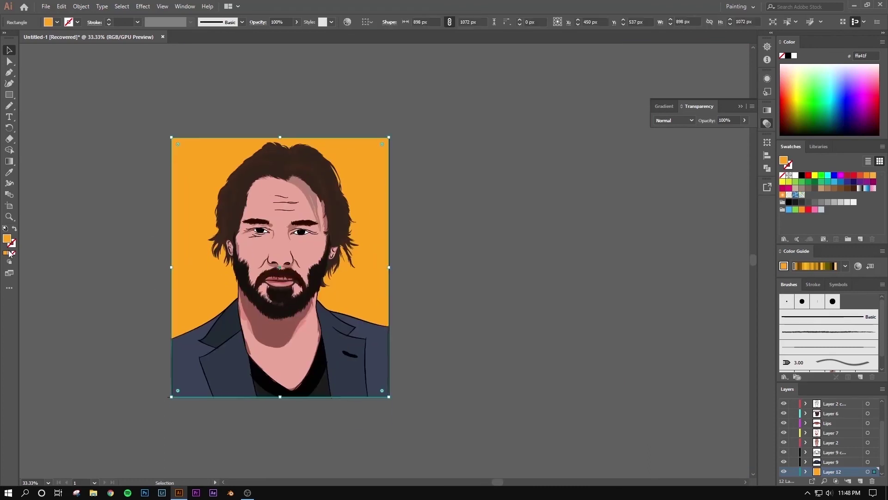
pyautogui.press('.')
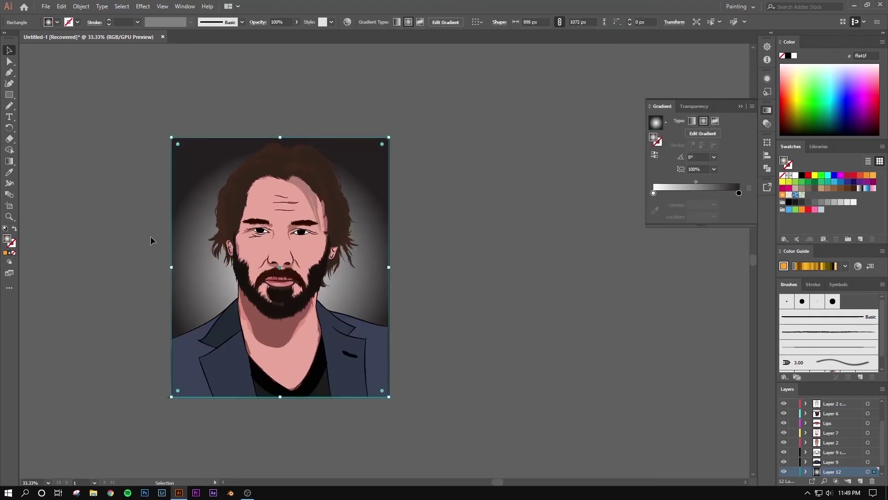
# - Make the gradient's centre stop yellow and redraw the radial gradient from top to bottom
pyautogui.moveTo(815, 175); pyautogui.dragTo(654, 193)
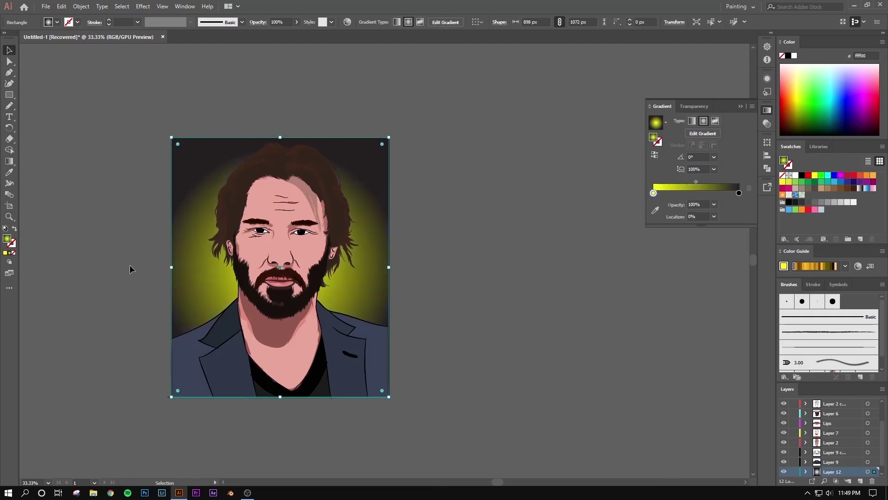
pyautogui.click(9, 161)
pyautogui.moveTo(280, 267); pyautogui.dragTo(471, 267)
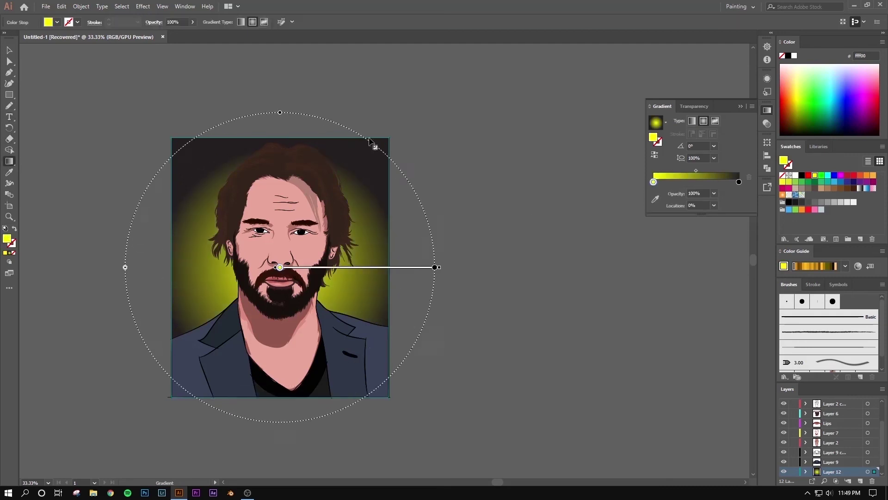
pyautogui.moveTo(281, 76); pyautogui.dragTo(278, 452)
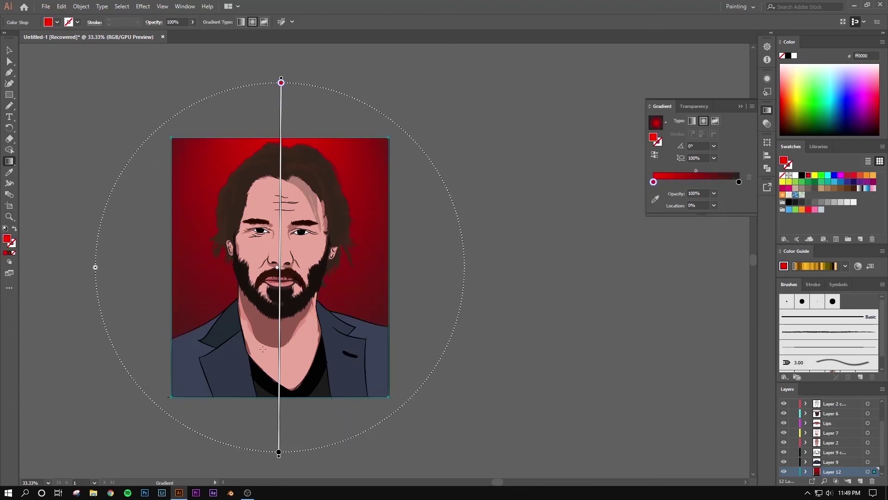
# - Raise the centre stop's green value to 134 so the background glows orange
pyautogui.doubleClick(653, 181)
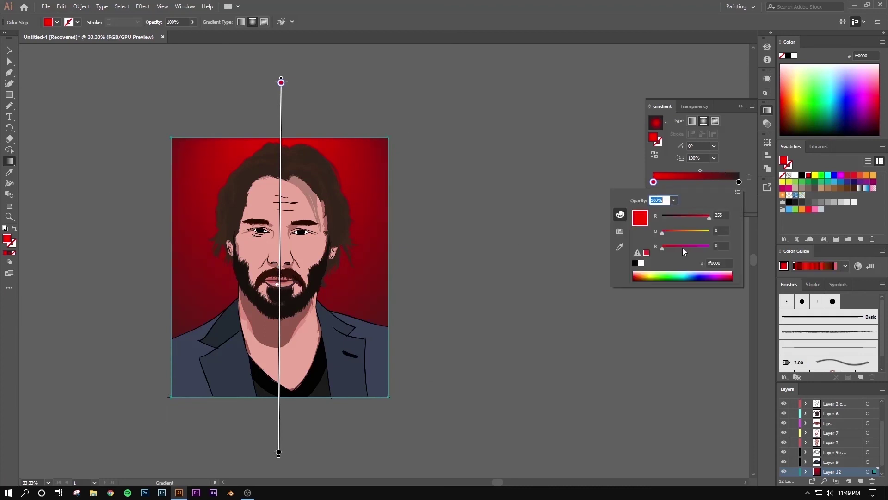
pyautogui.moveTo(680, 231); pyautogui.dragTo(685, 235)
pyautogui.press('Escape')
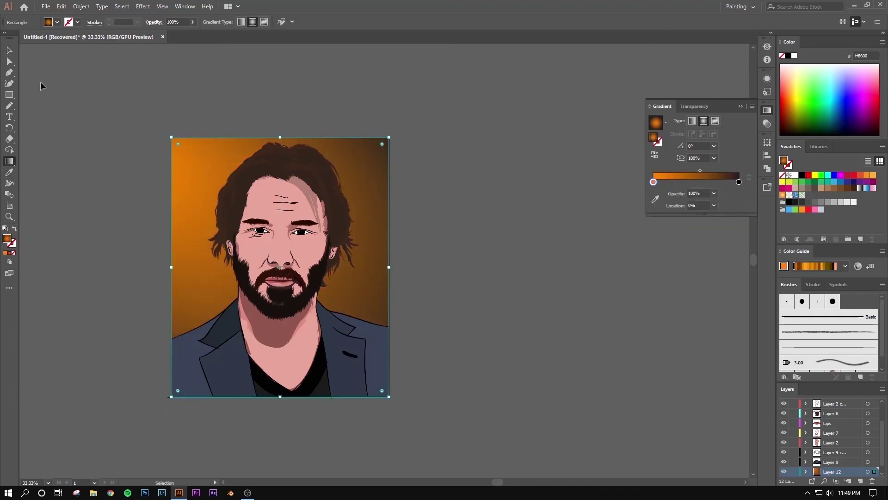
pyautogui.press('v')
pyautogui.click(84, 134)
pyautogui.moveTo(83, 134); pyautogui.dragTo(125, 127)
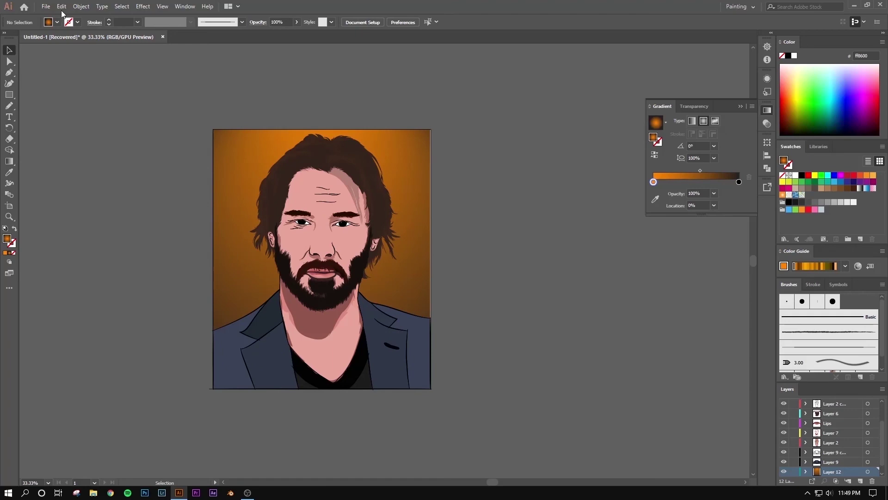
pyautogui.click(46, 6)
pyautogui.scroll(1, 425, 266)
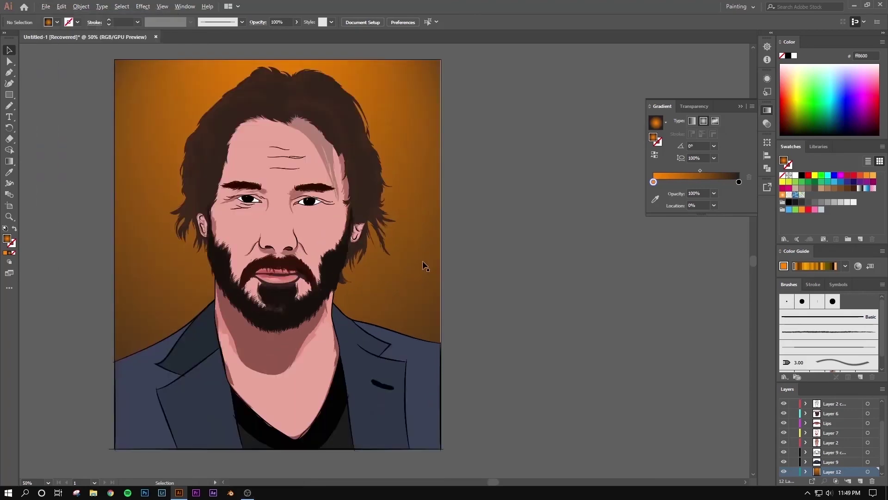
pyautogui.scroll(3, 425, 266)
pyautogui.scroll(-1, 544, 261)
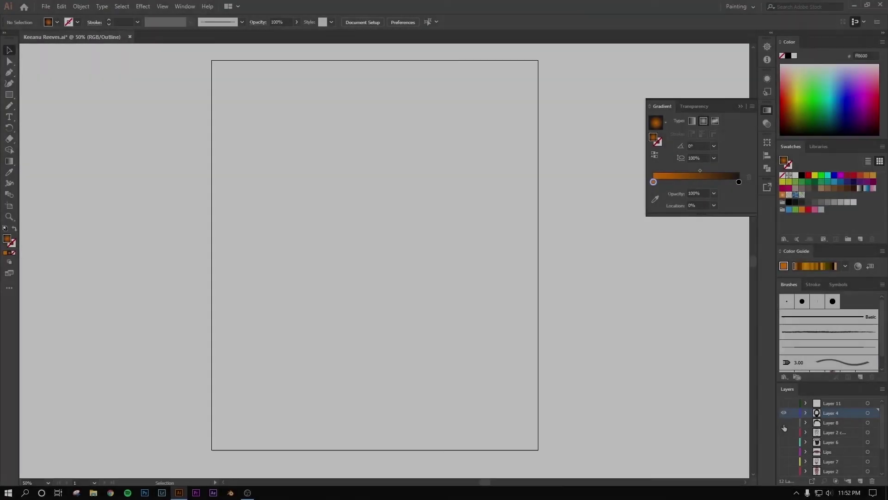
# - Unhide the hair and beard, Layer 8, mouth, lips, face line art, skin and jacket layers
pyautogui.click(783, 424)
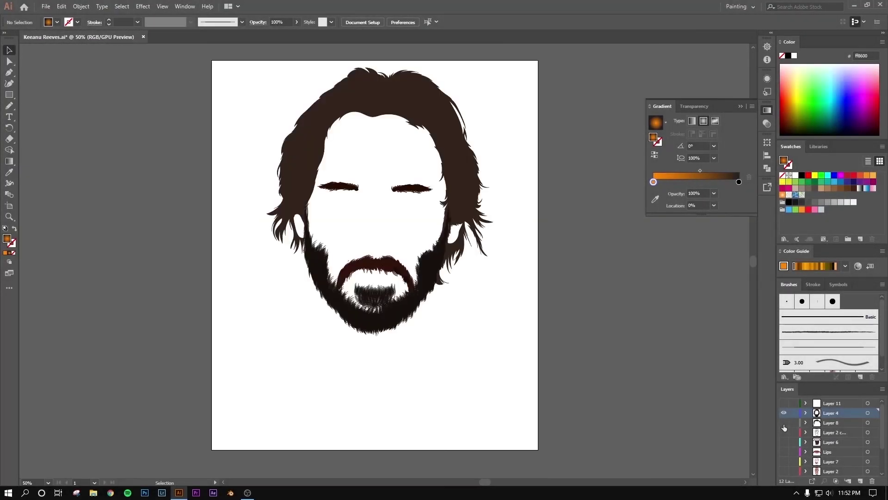
pyautogui.click(784, 422)
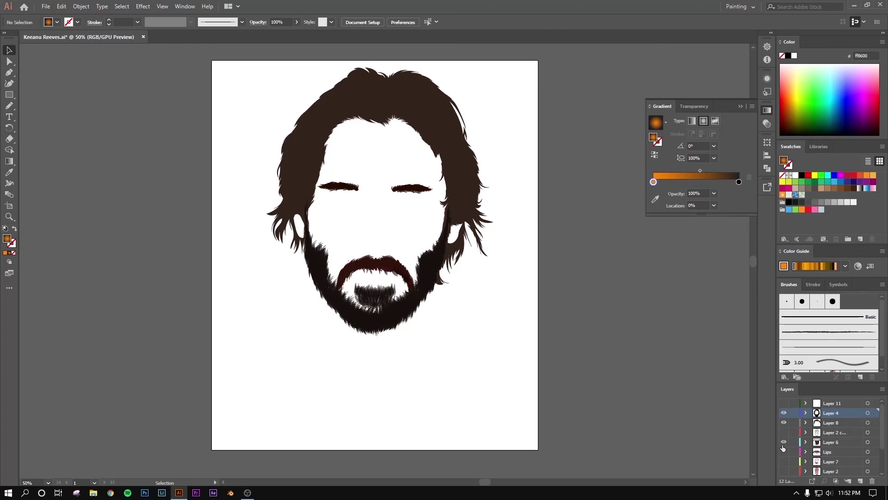
pyautogui.click(782, 443)
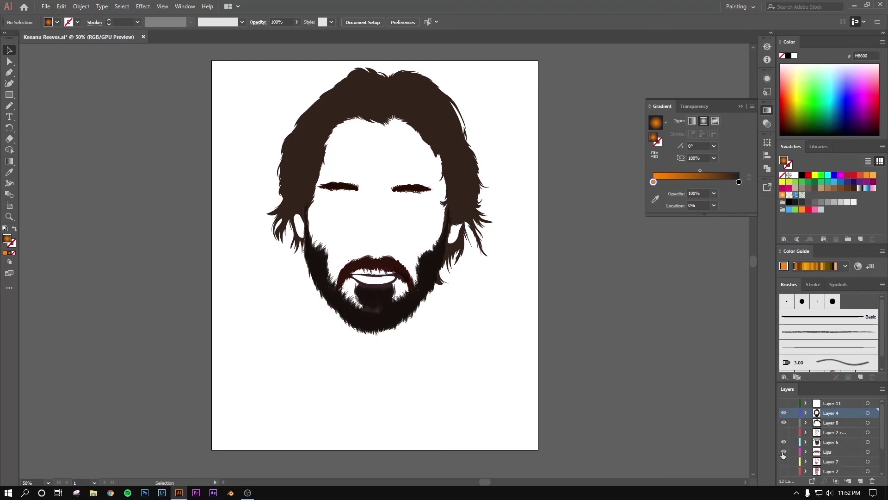
pyautogui.click(784, 432)
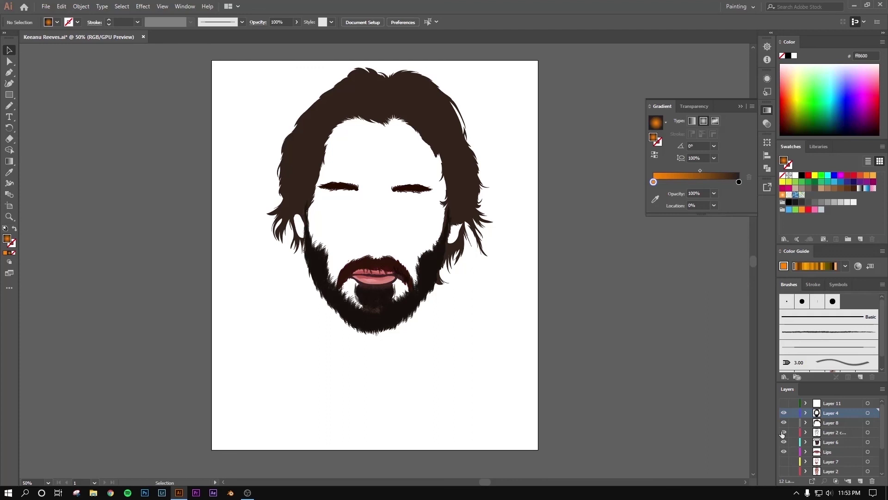
pyautogui.click(783, 460)
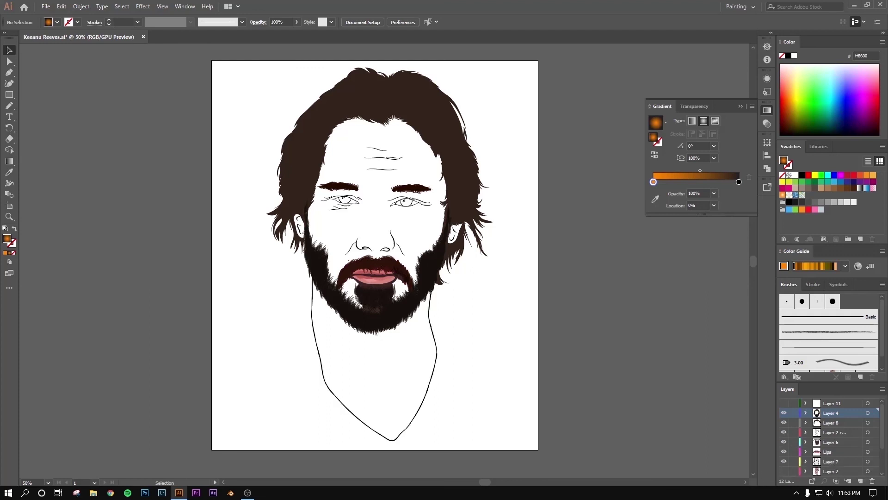
pyautogui.scroll(-1, 808, 464)
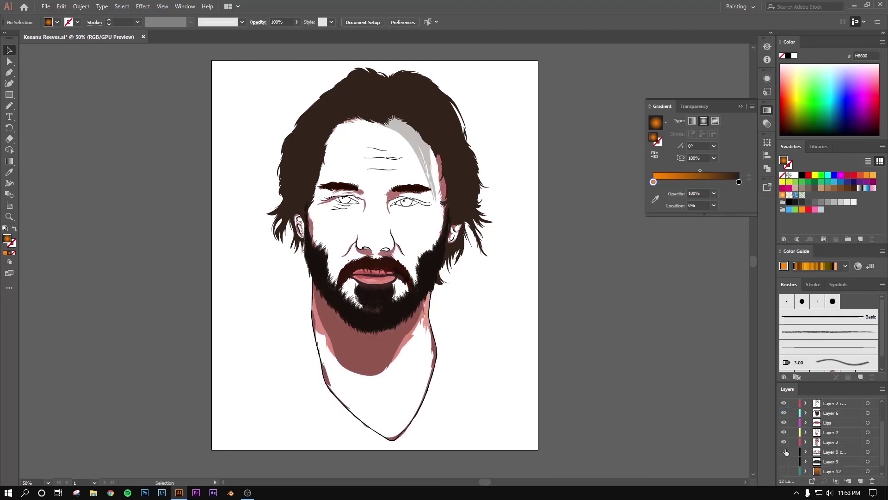
pyautogui.click(785, 452)
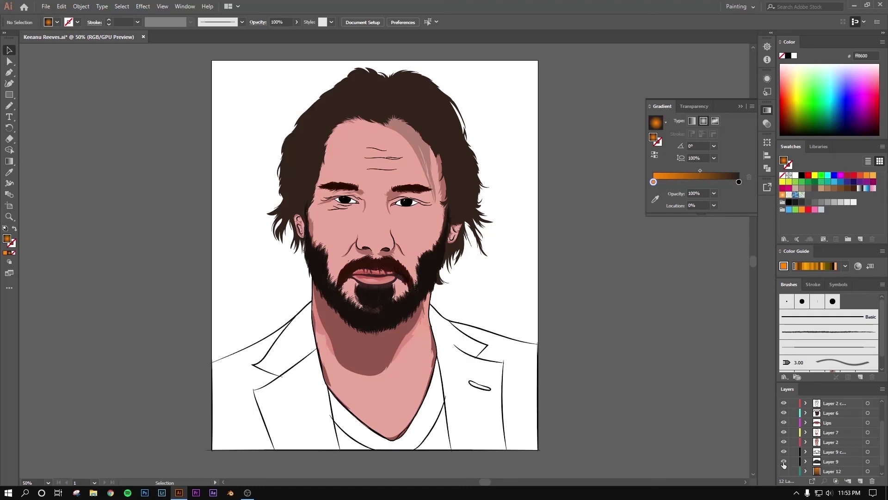
pyautogui.click(784, 470)
pyautogui.scroll(-1, 785, 468)
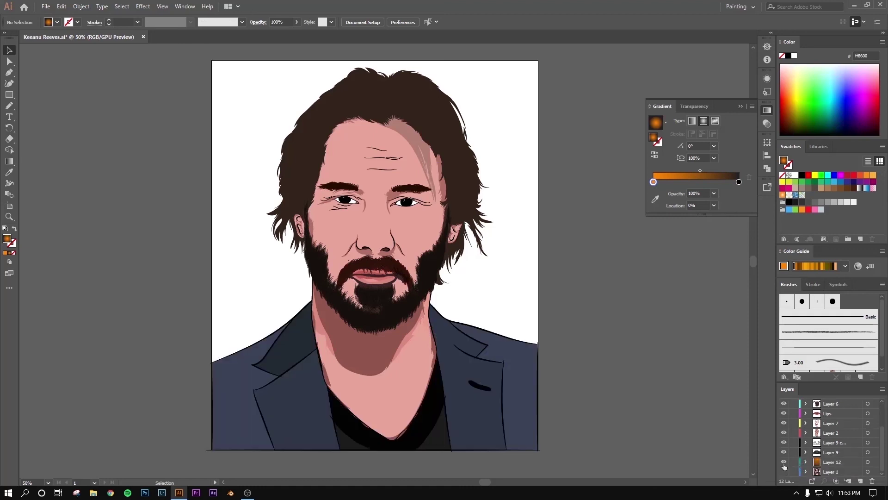